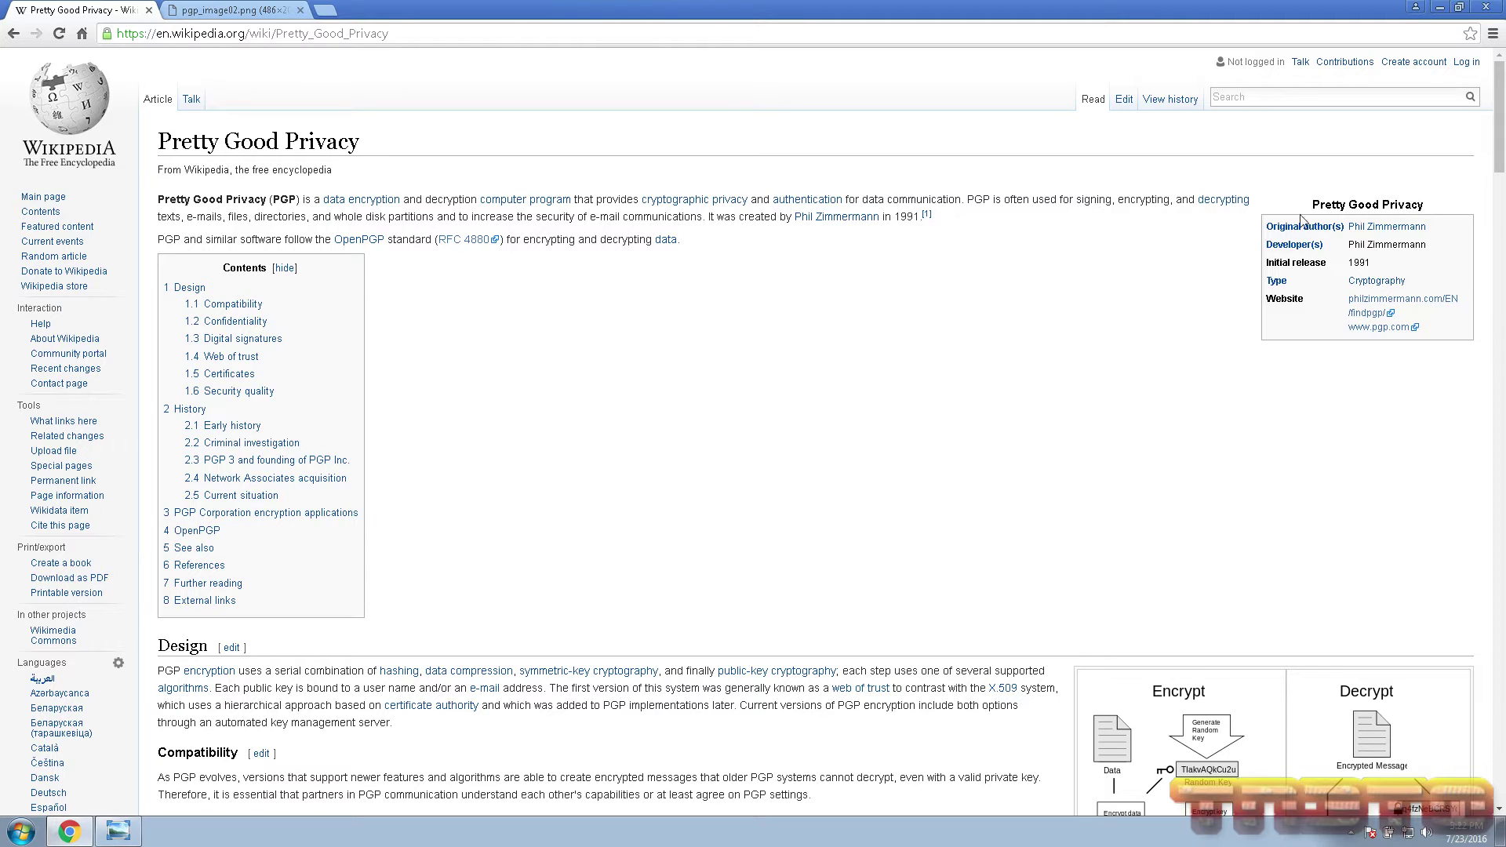
Step: Scroll the Pretty Good Privacy article down to its OpenPGP section, then go to Google's home page
click(1439, 7)
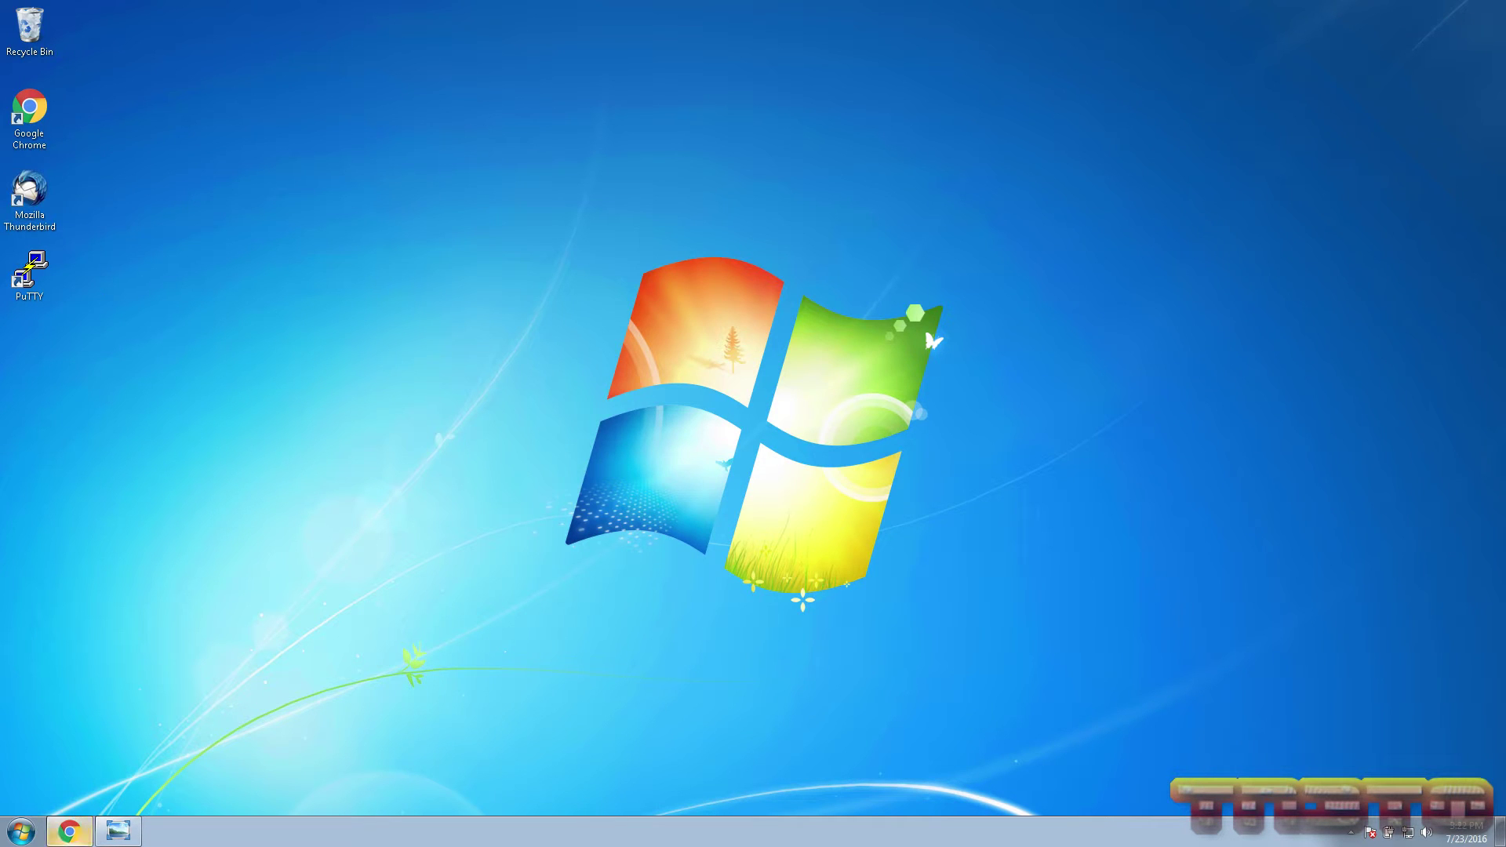
click(69, 830)
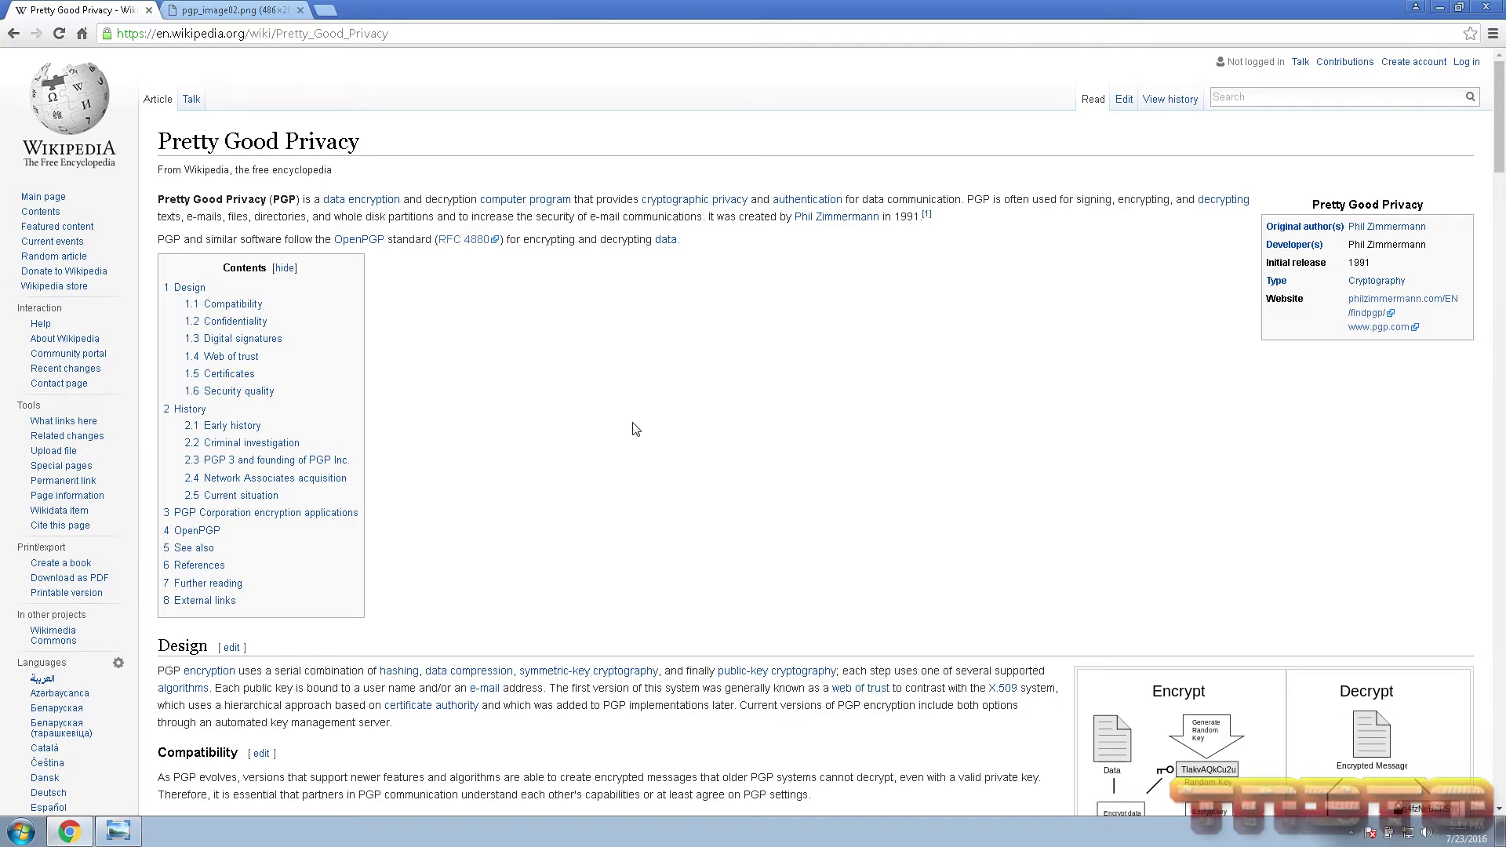
scroll(635, 429, down, 5)
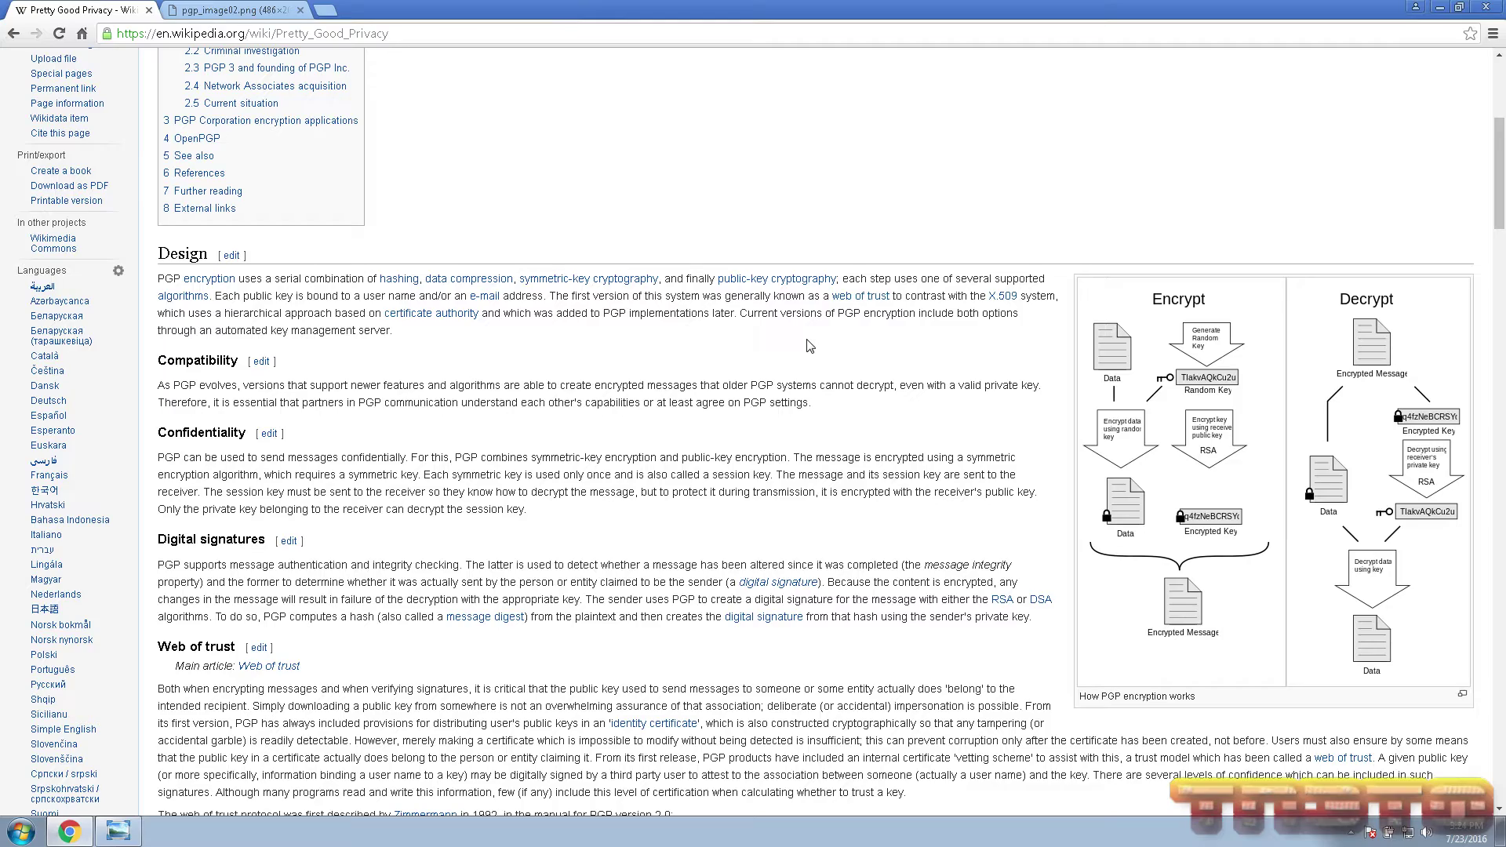
scroll(789, 302, down, 6)
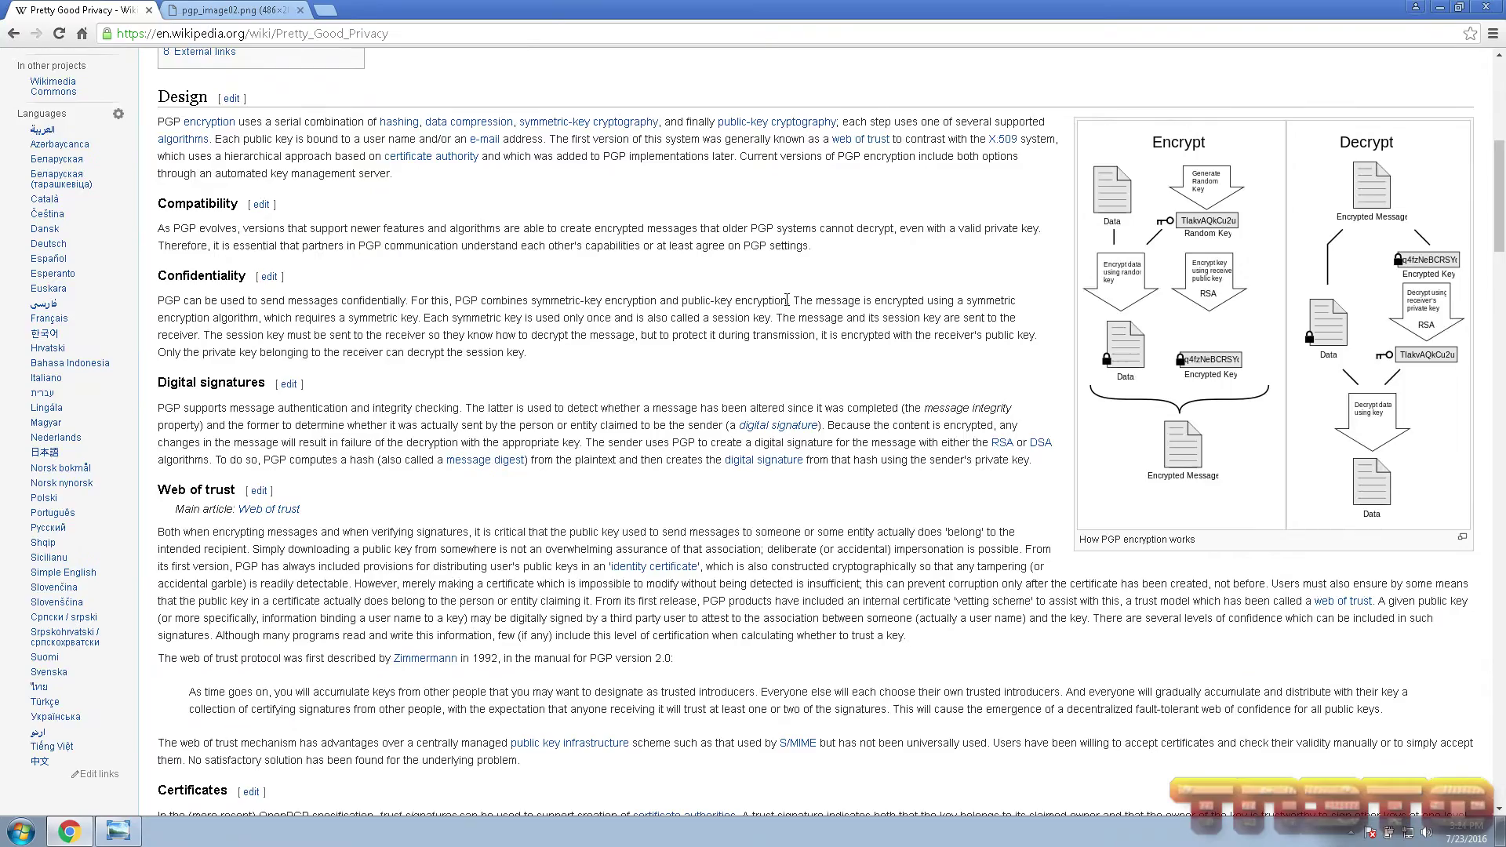
scroll(787, 300, down, 5)
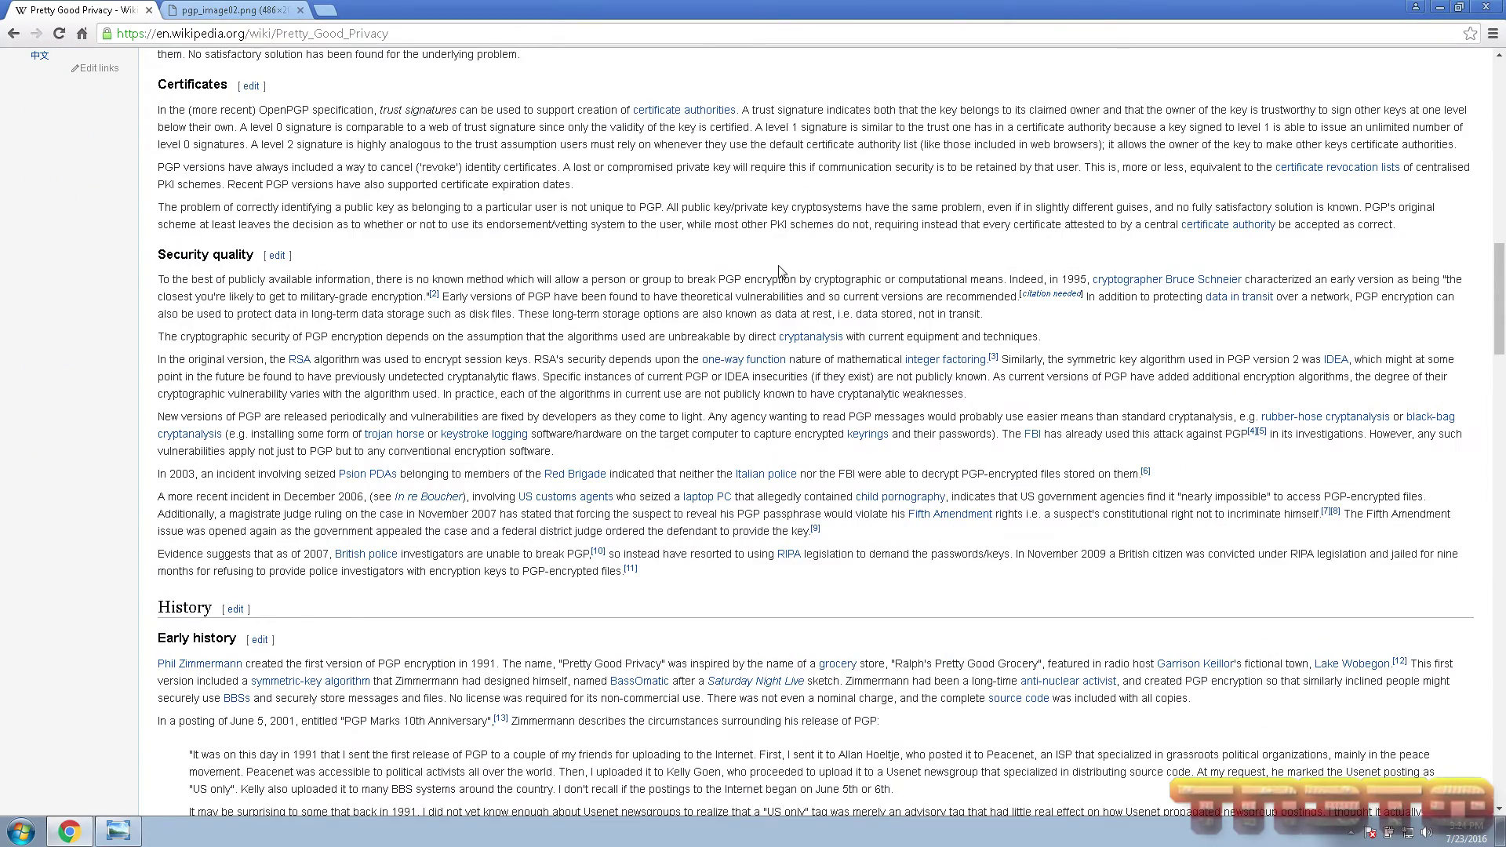
scroll(142, 201, down, 1)
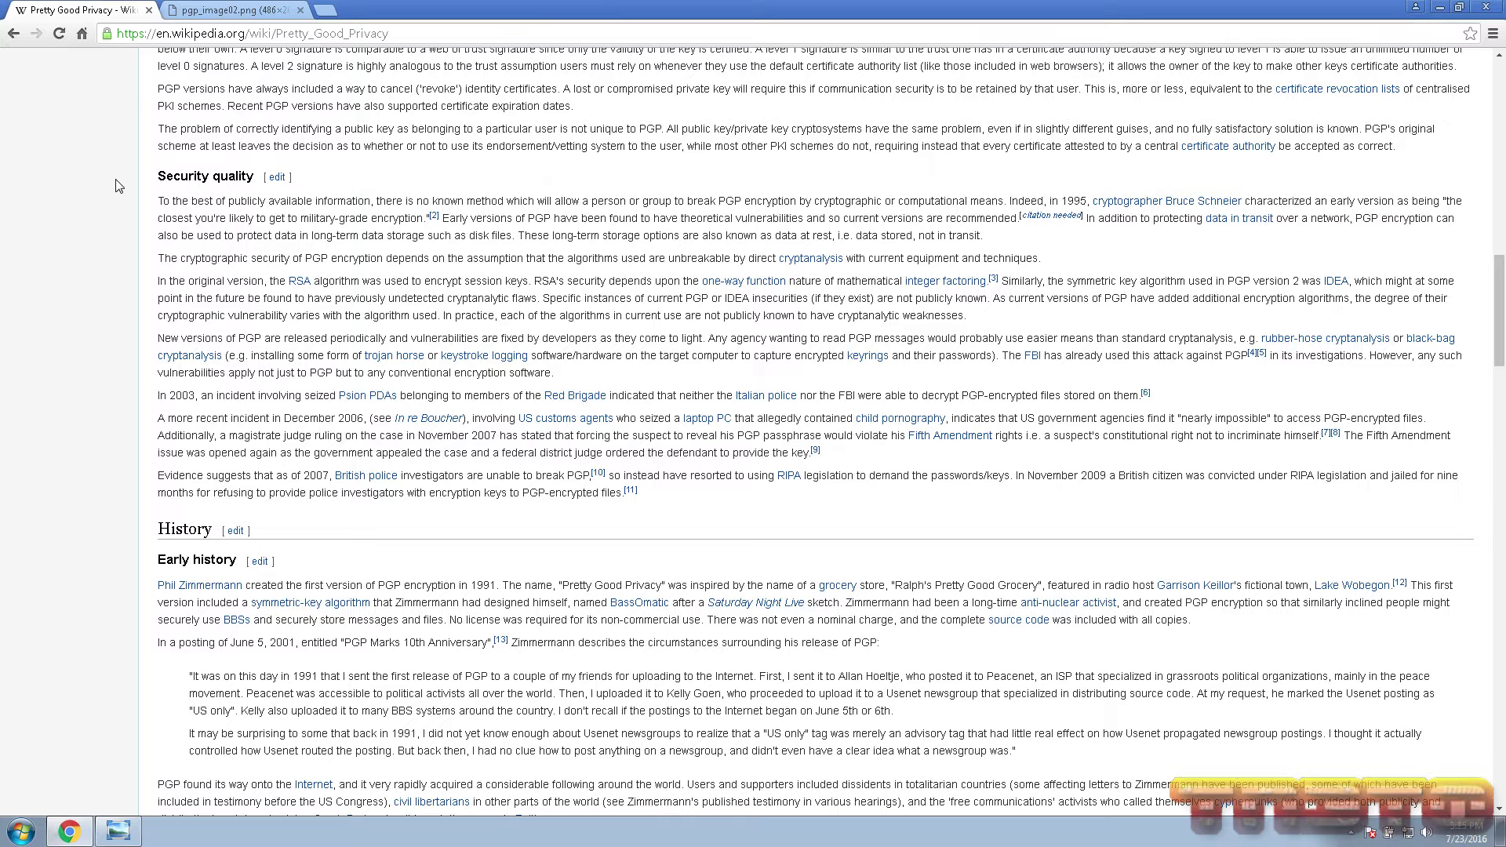
scroll(118, 186, down, 12)
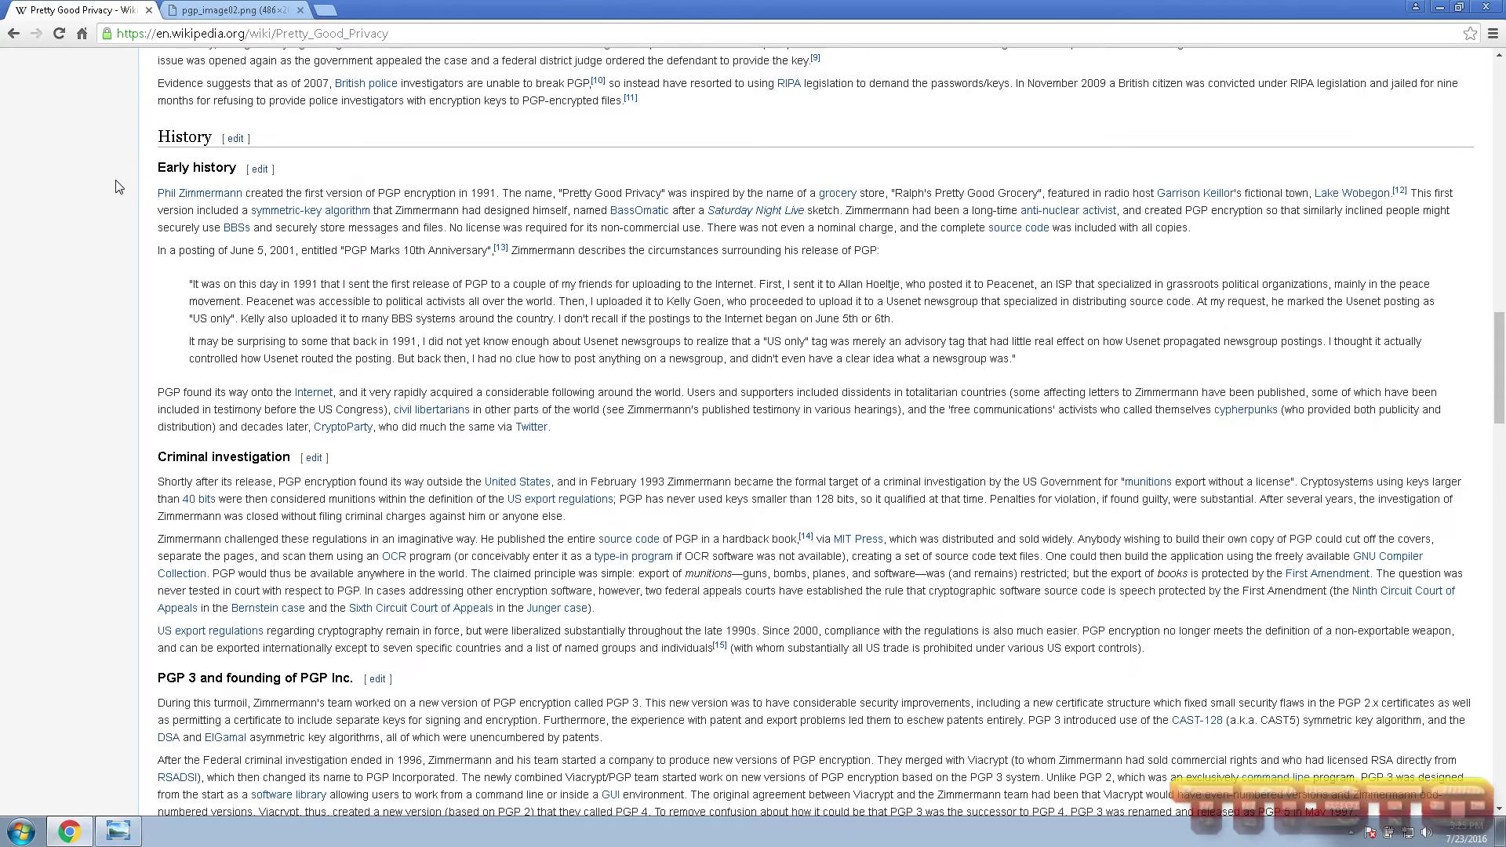
scroll(118, 186, down, 8)
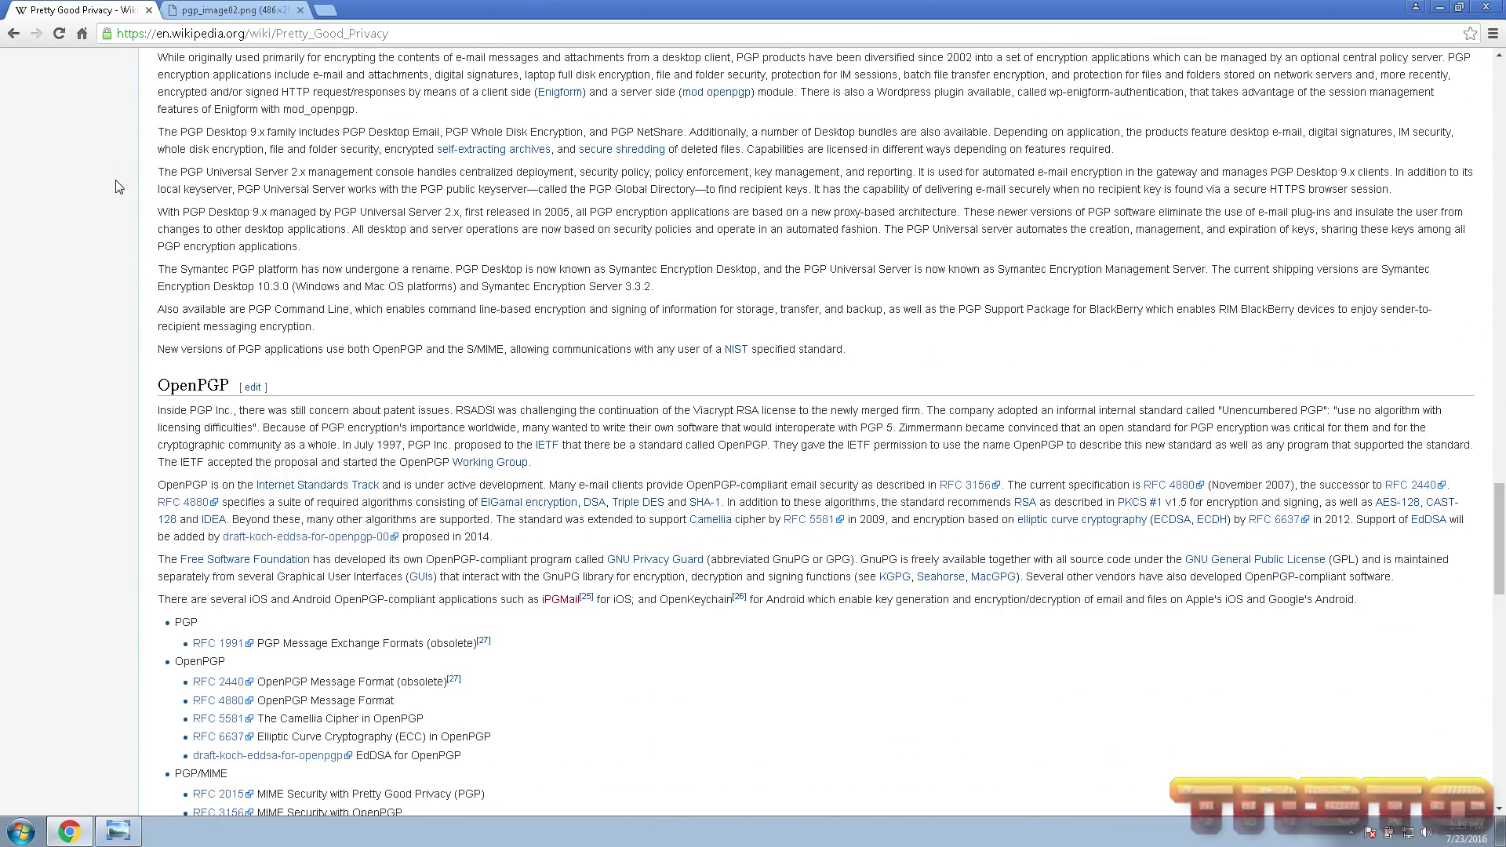
click(82, 35)
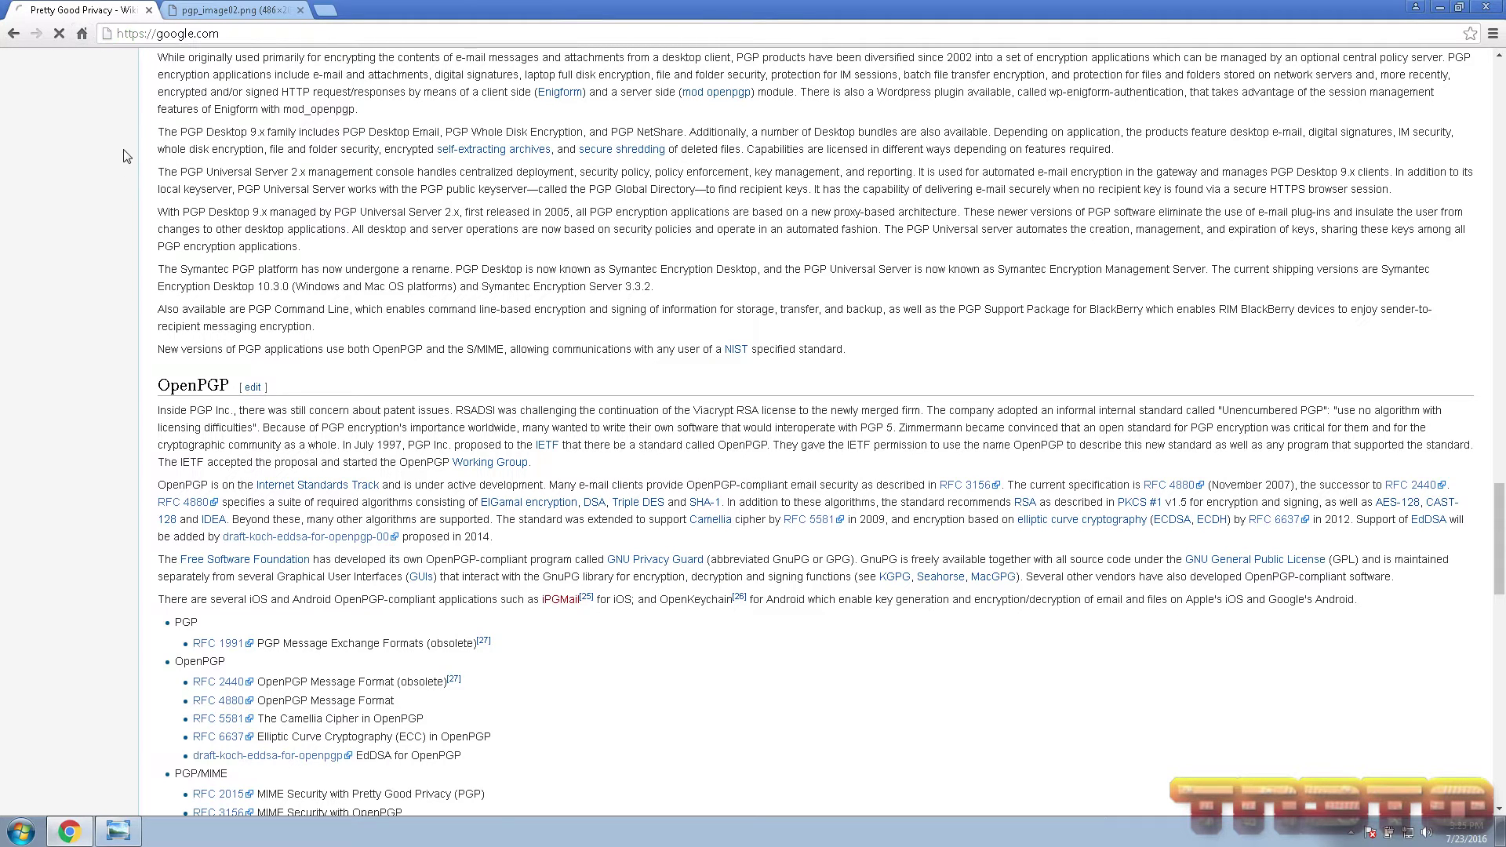
Step: From the pgp_image02.png tab, view the Mailvelope PGP message image in Photo Viewer, then close it
click(235, 9)
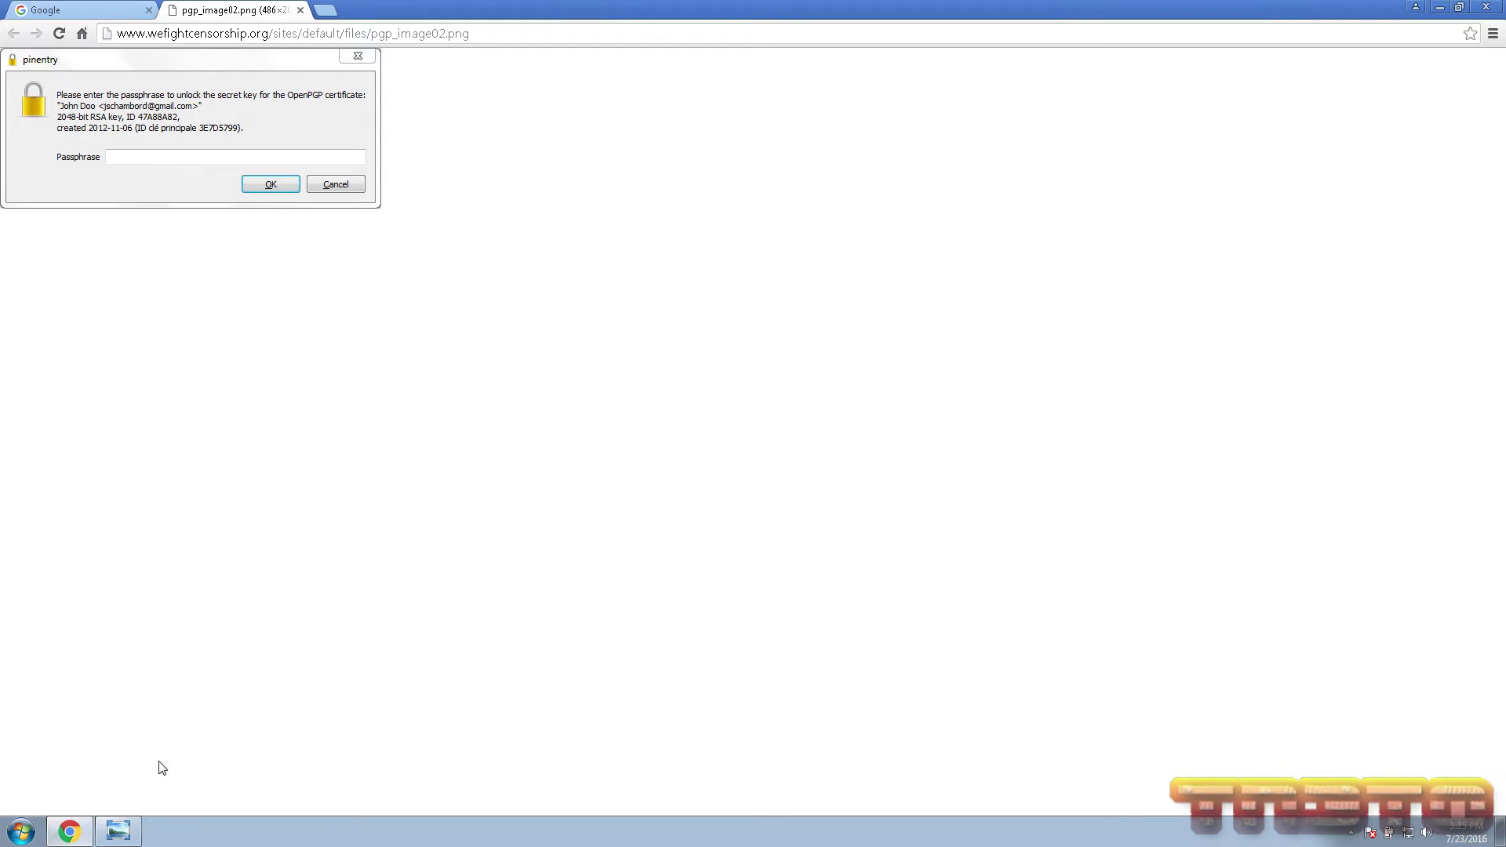
click(119, 824)
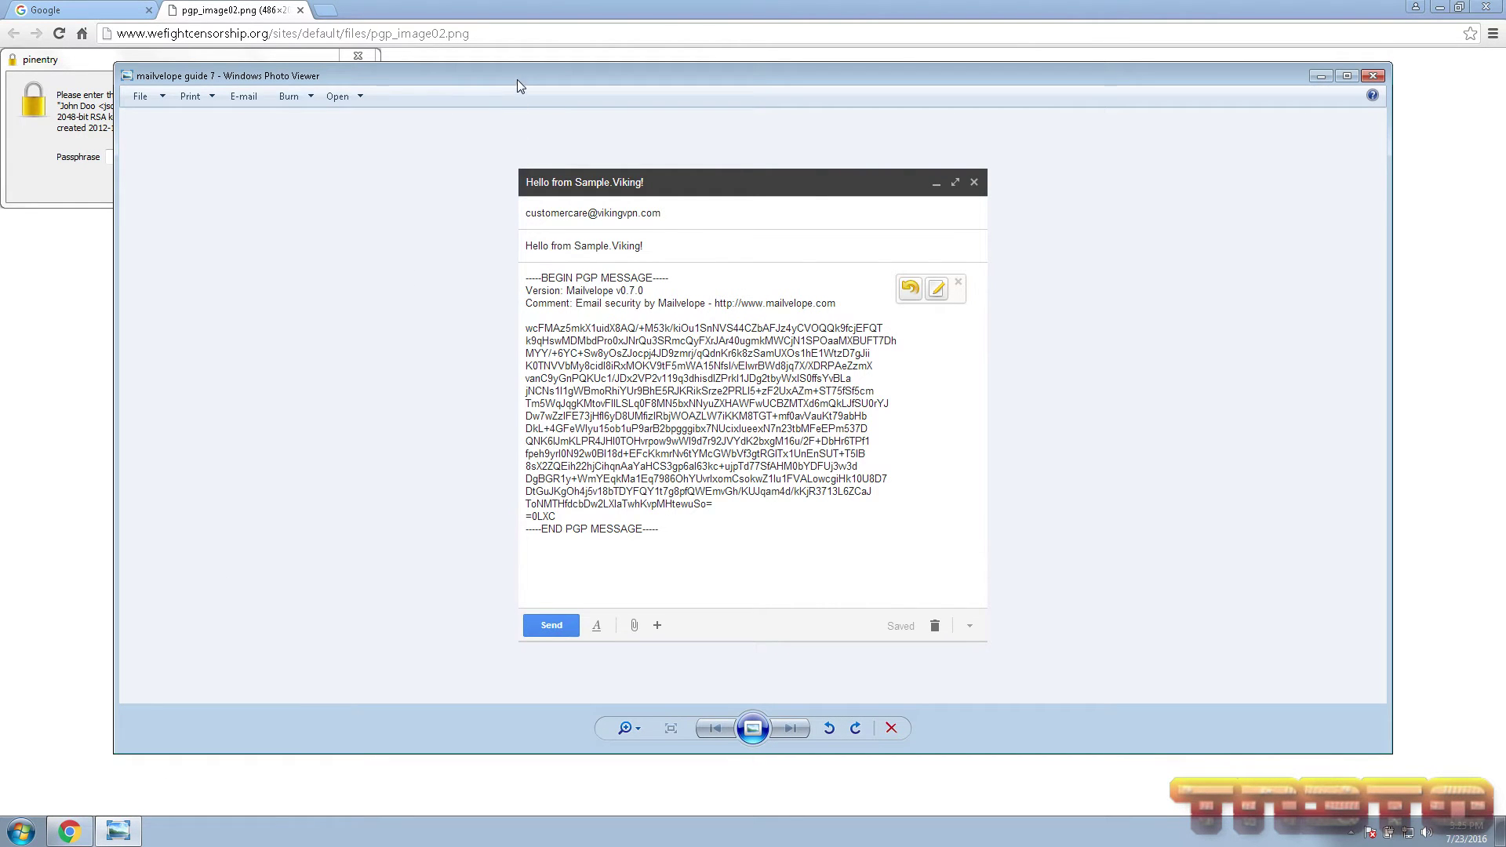
drag(516, 78, 503, 68)
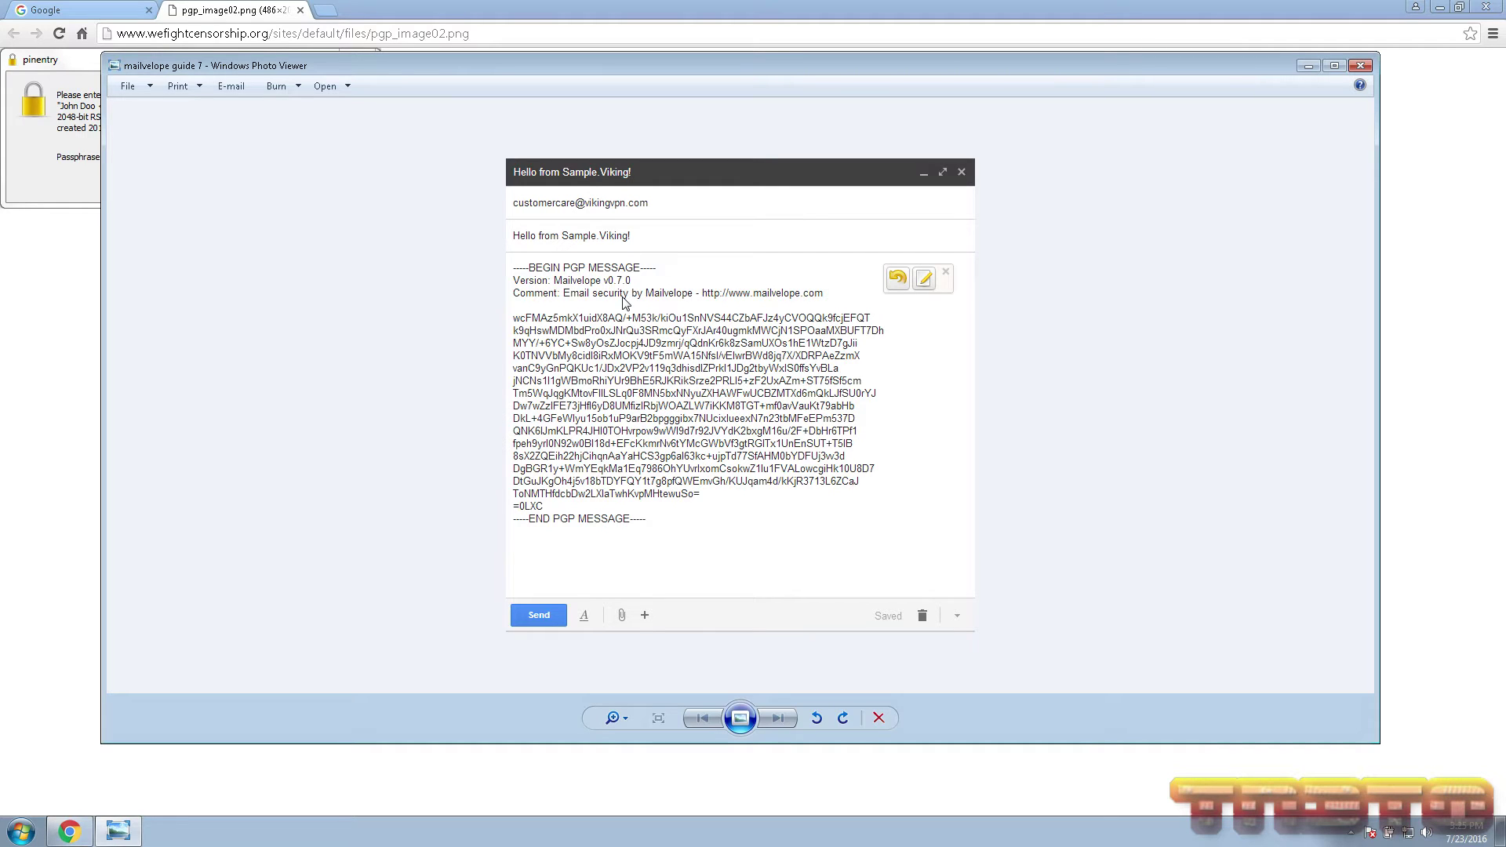
click(1359, 66)
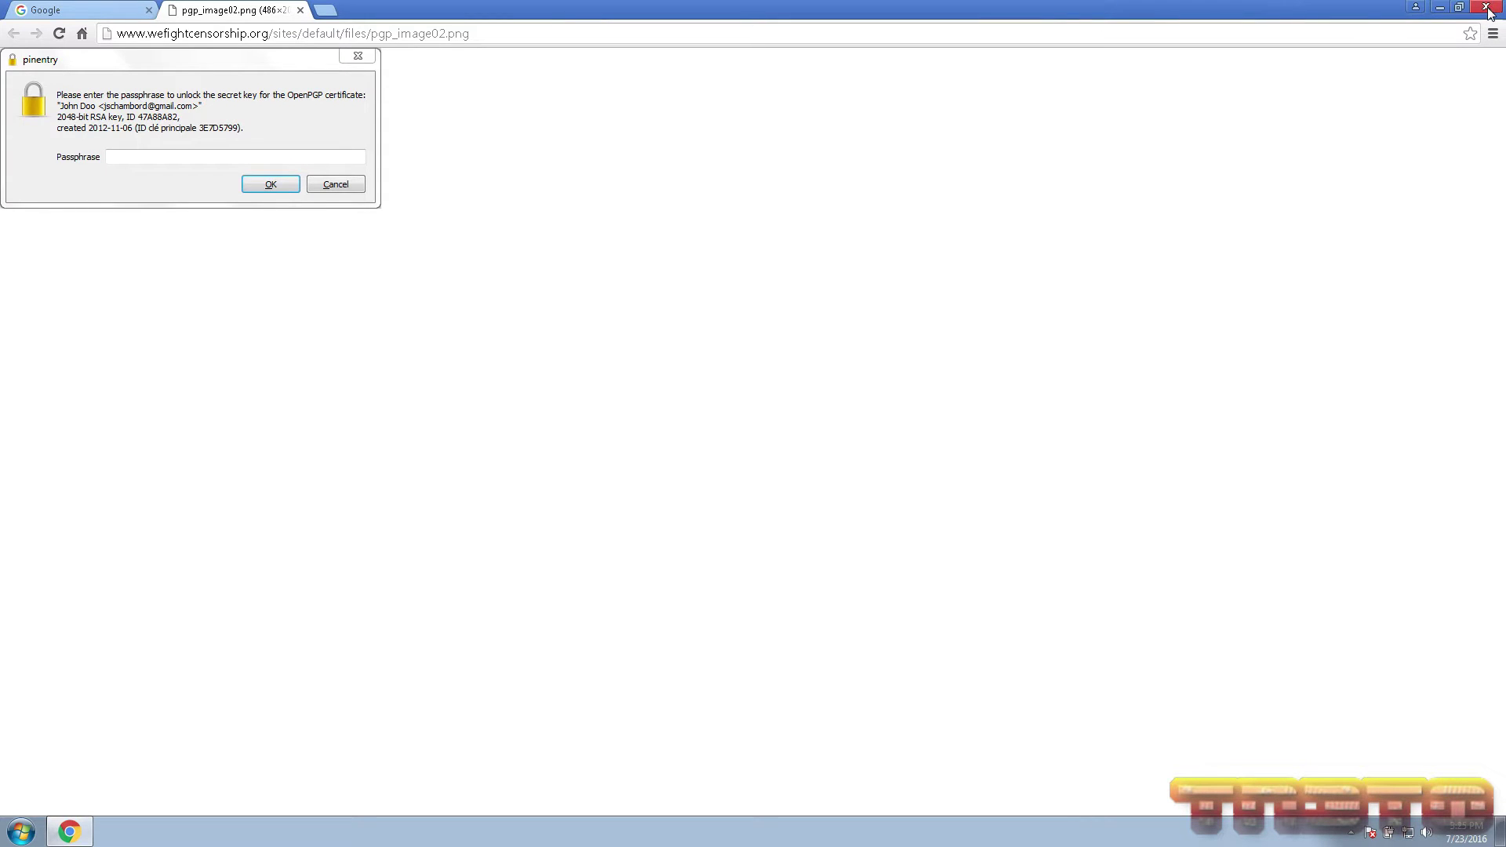
Step: Close the pgp_image02.png tab, minimize Chrome, and select the first account's Inbox in Thunderbird
click(300, 10)
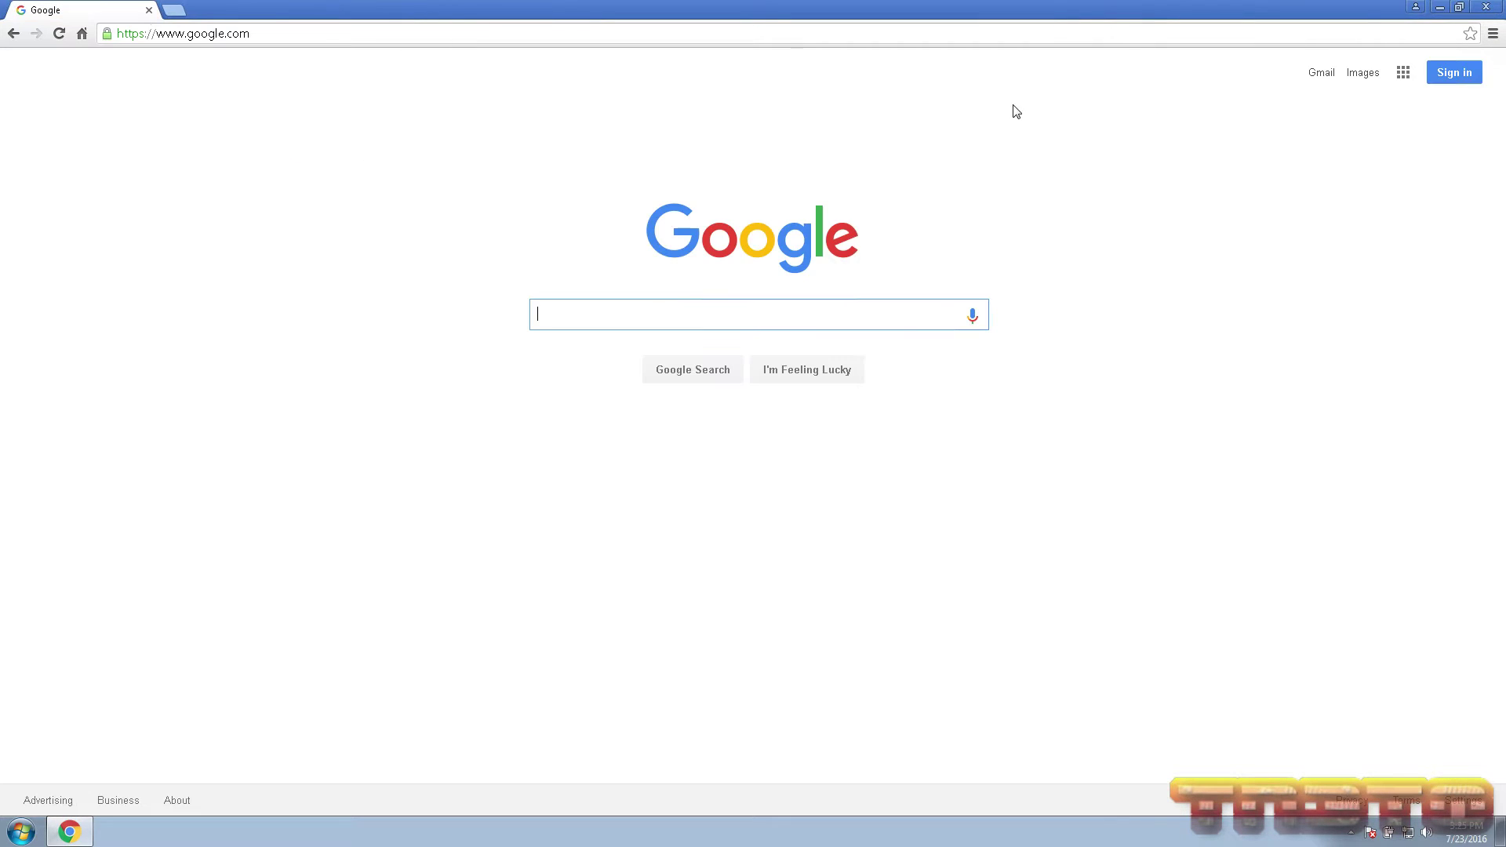
click(1440, 7)
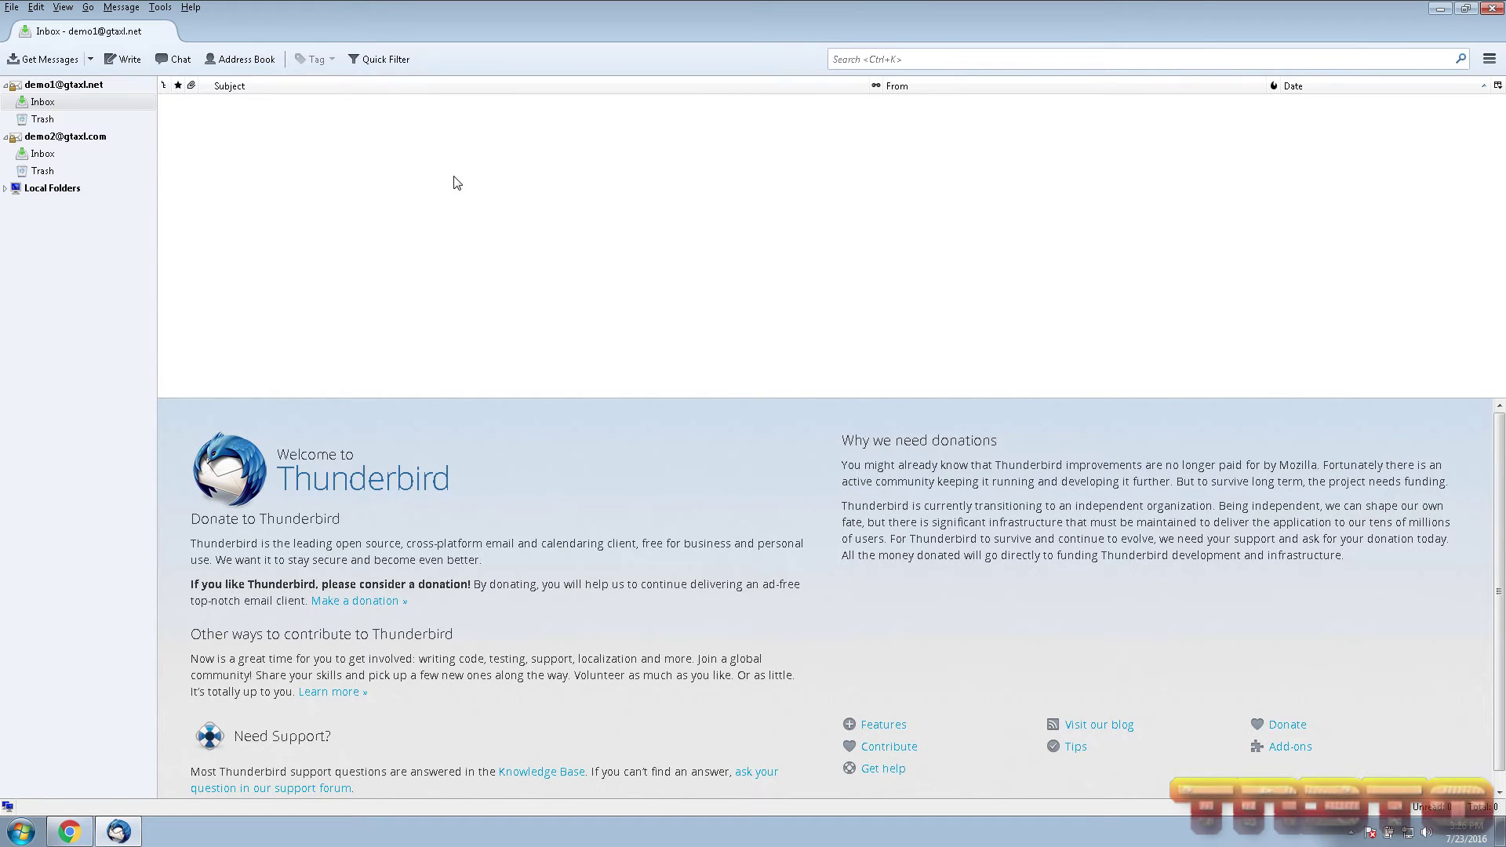
click(80, 100)
Step: Replace Chrome's address with gpg4win.org and load the site
click(72, 834)
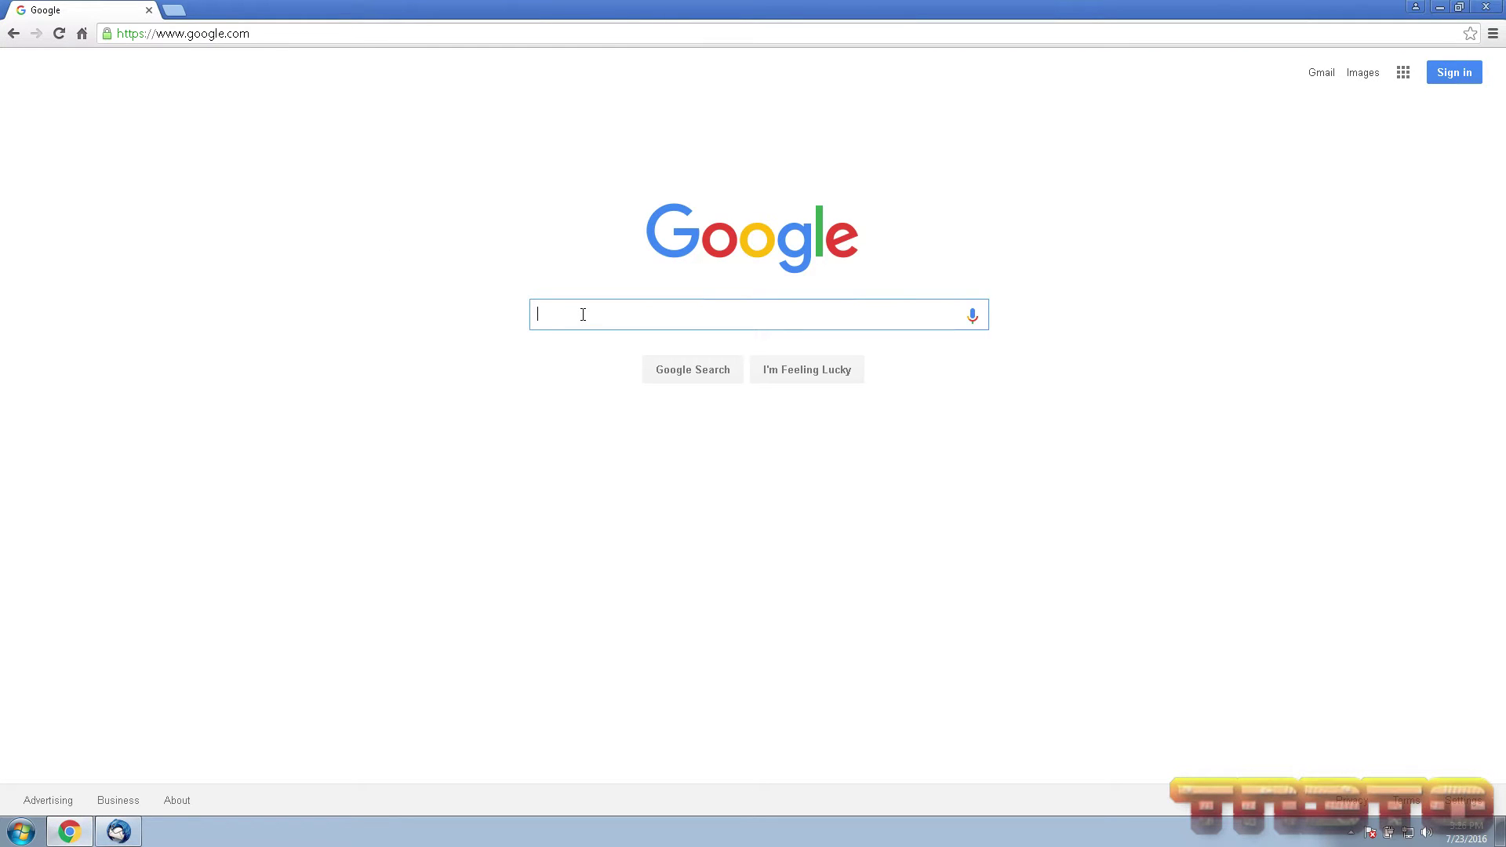
click(388, 31)
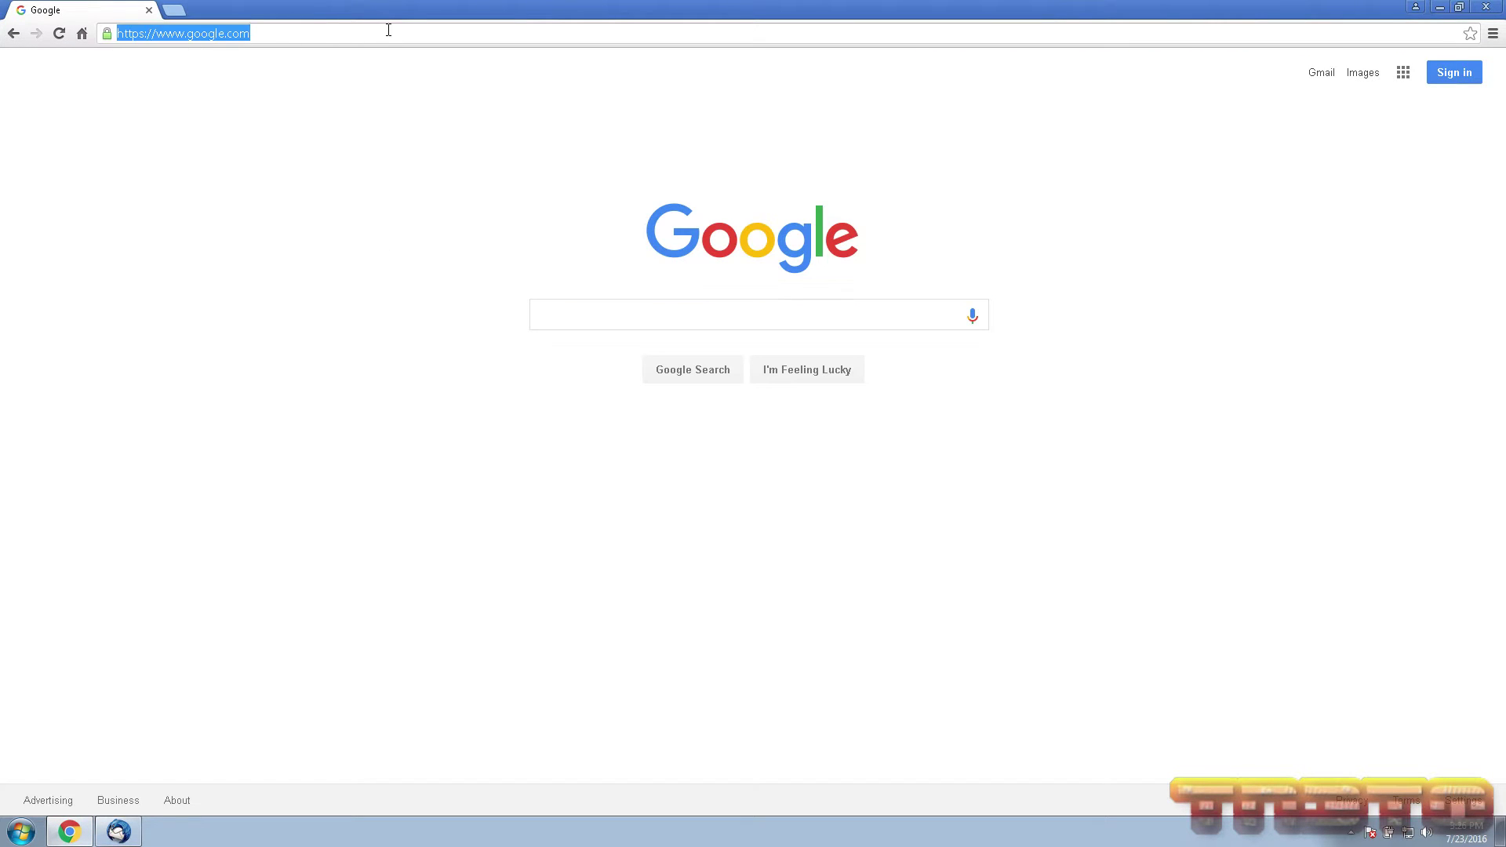
key(BackSpace)
text(gpg)
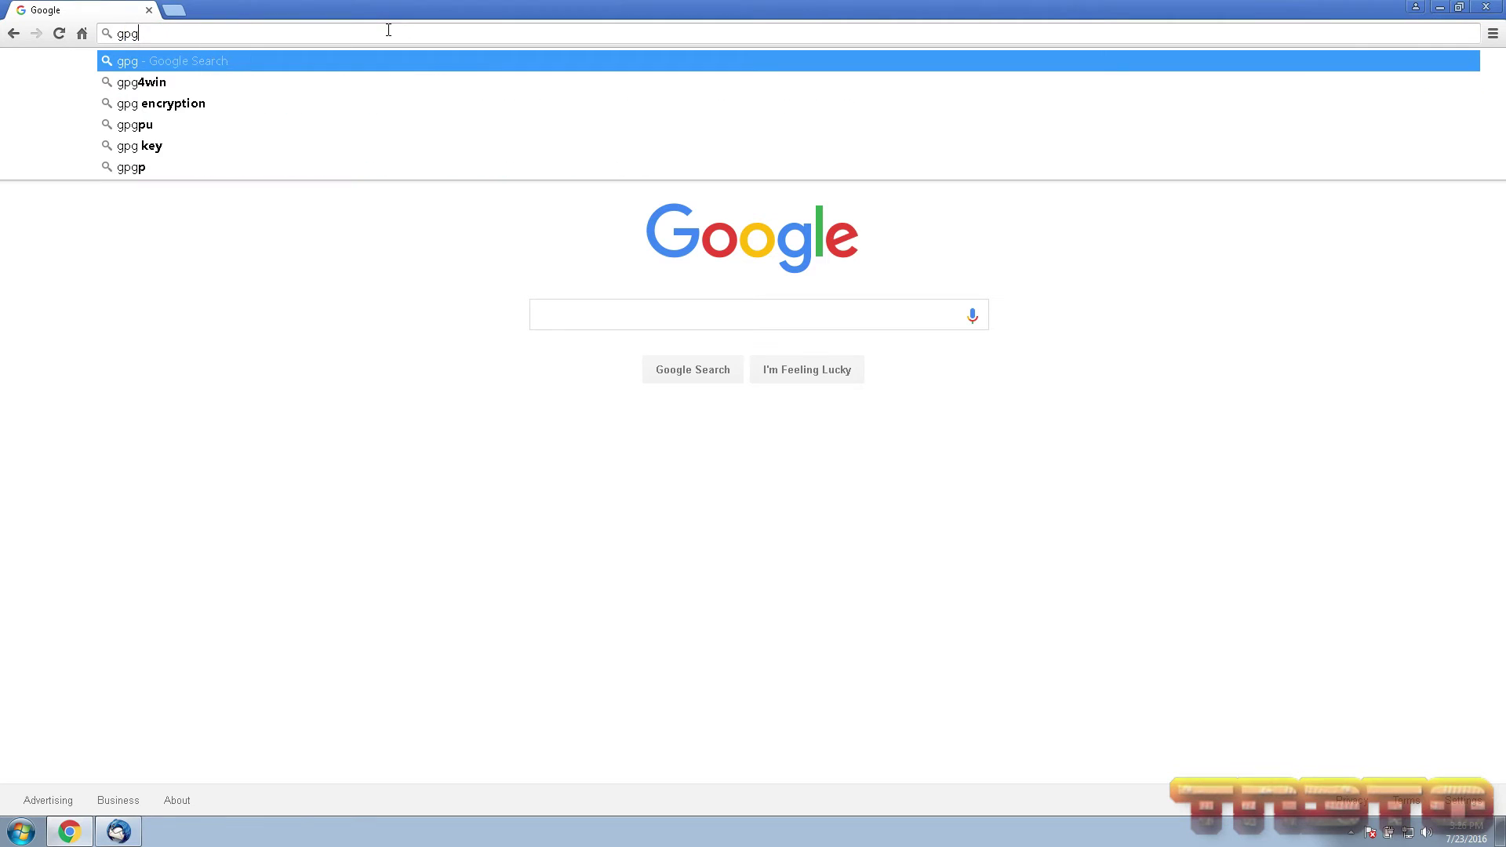
text(2)
key(BackSpace)
text(4win.org)
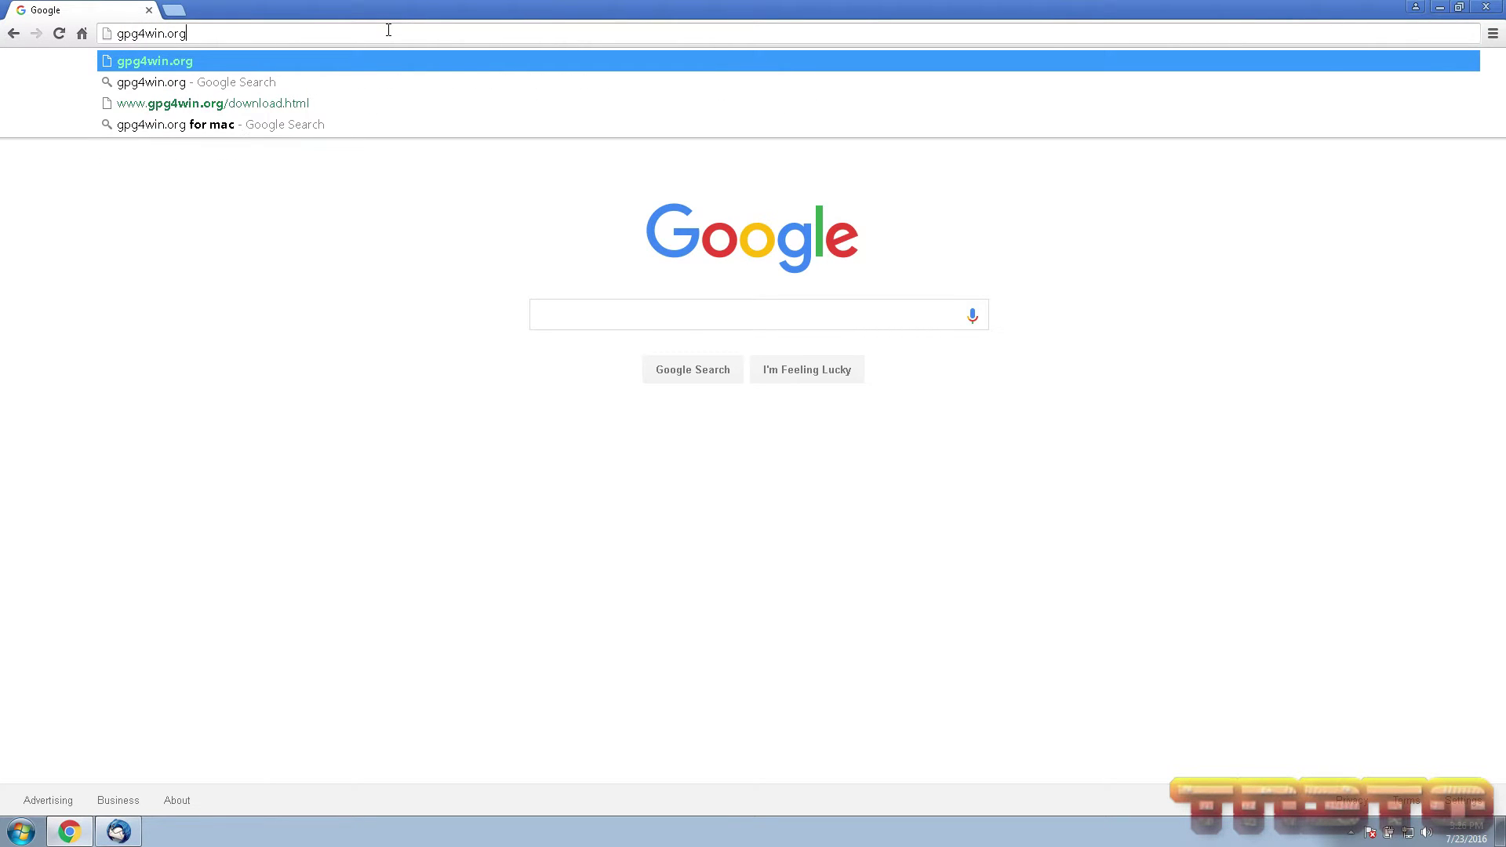
key(Return)
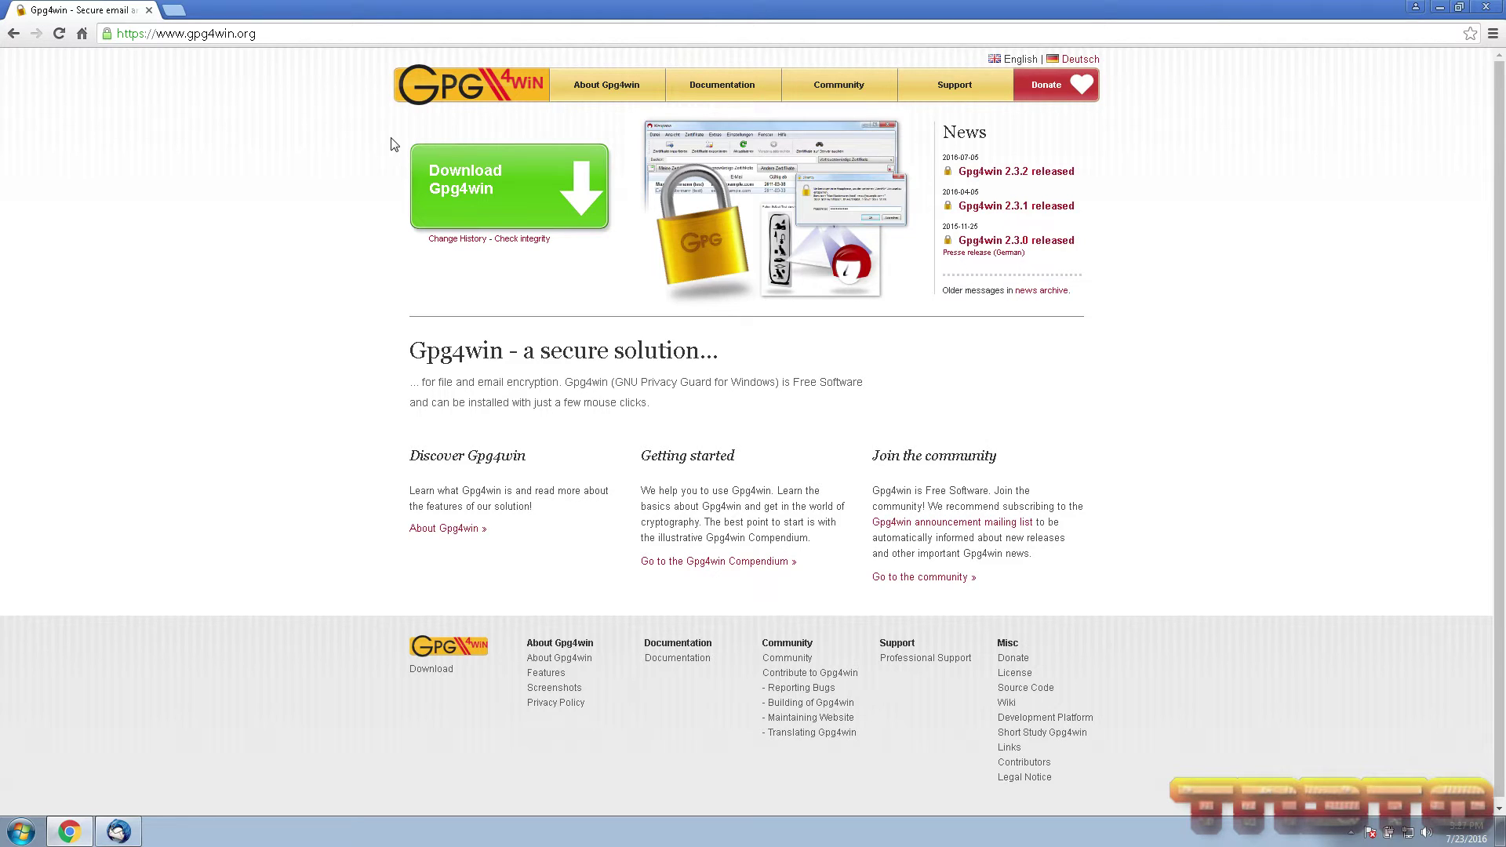
Step: Search the Start menu's programs for gpg, then dismiss the empty results
click(22, 831)
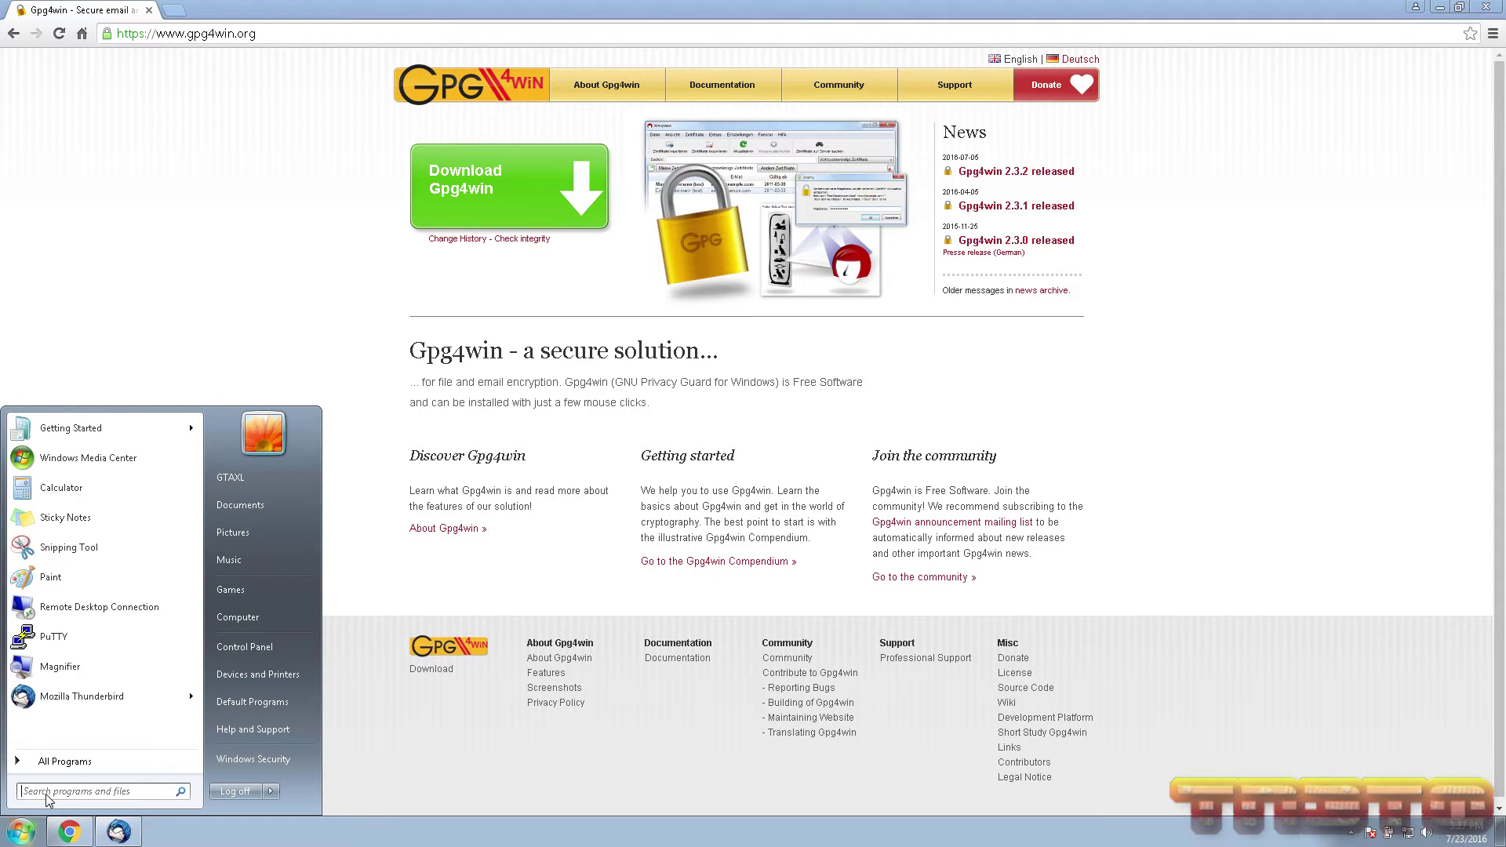
text(gpg)
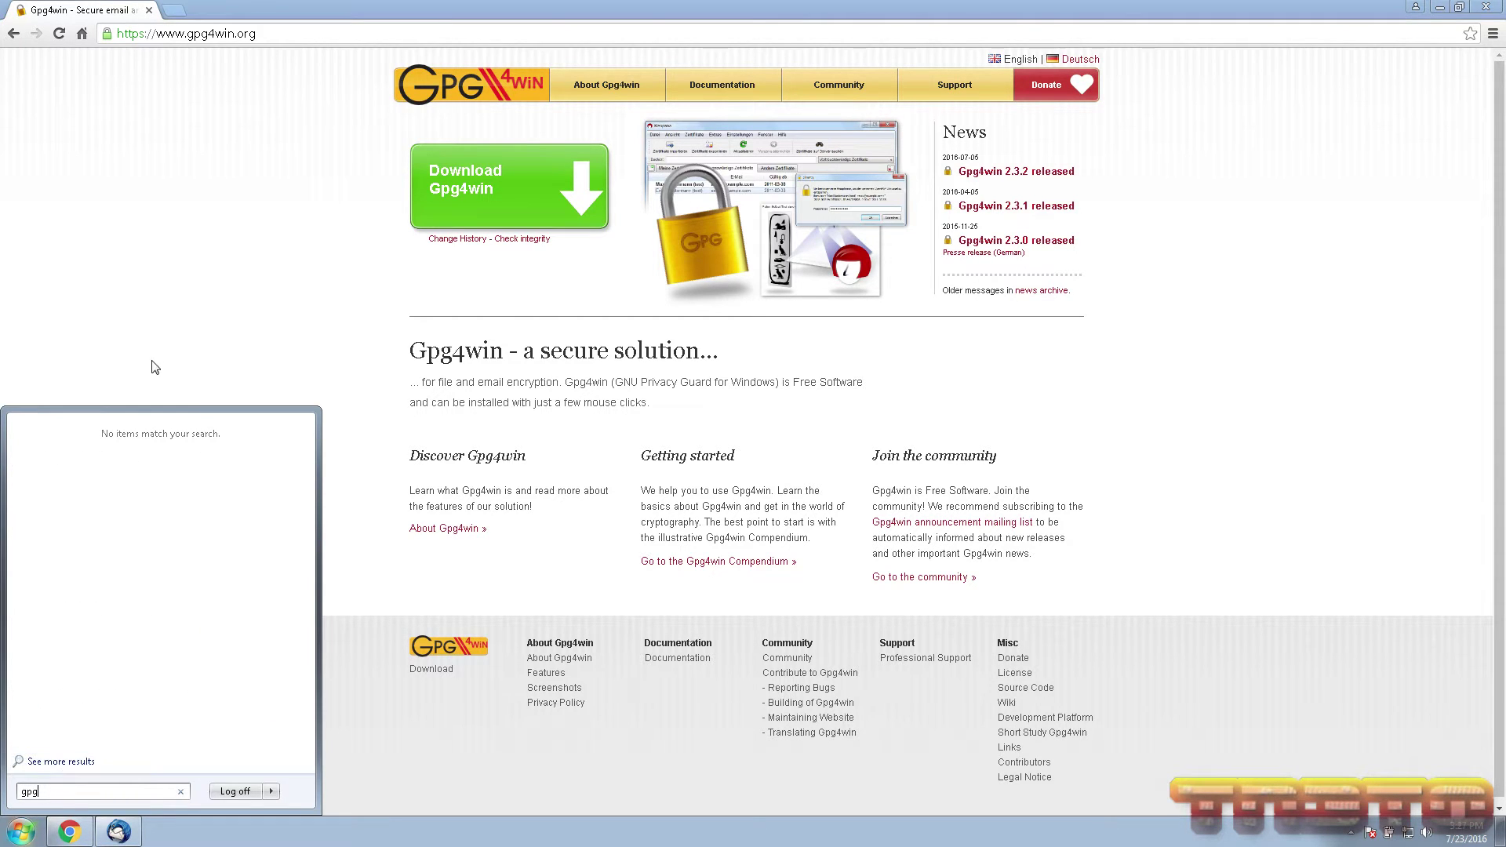
click(152, 361)
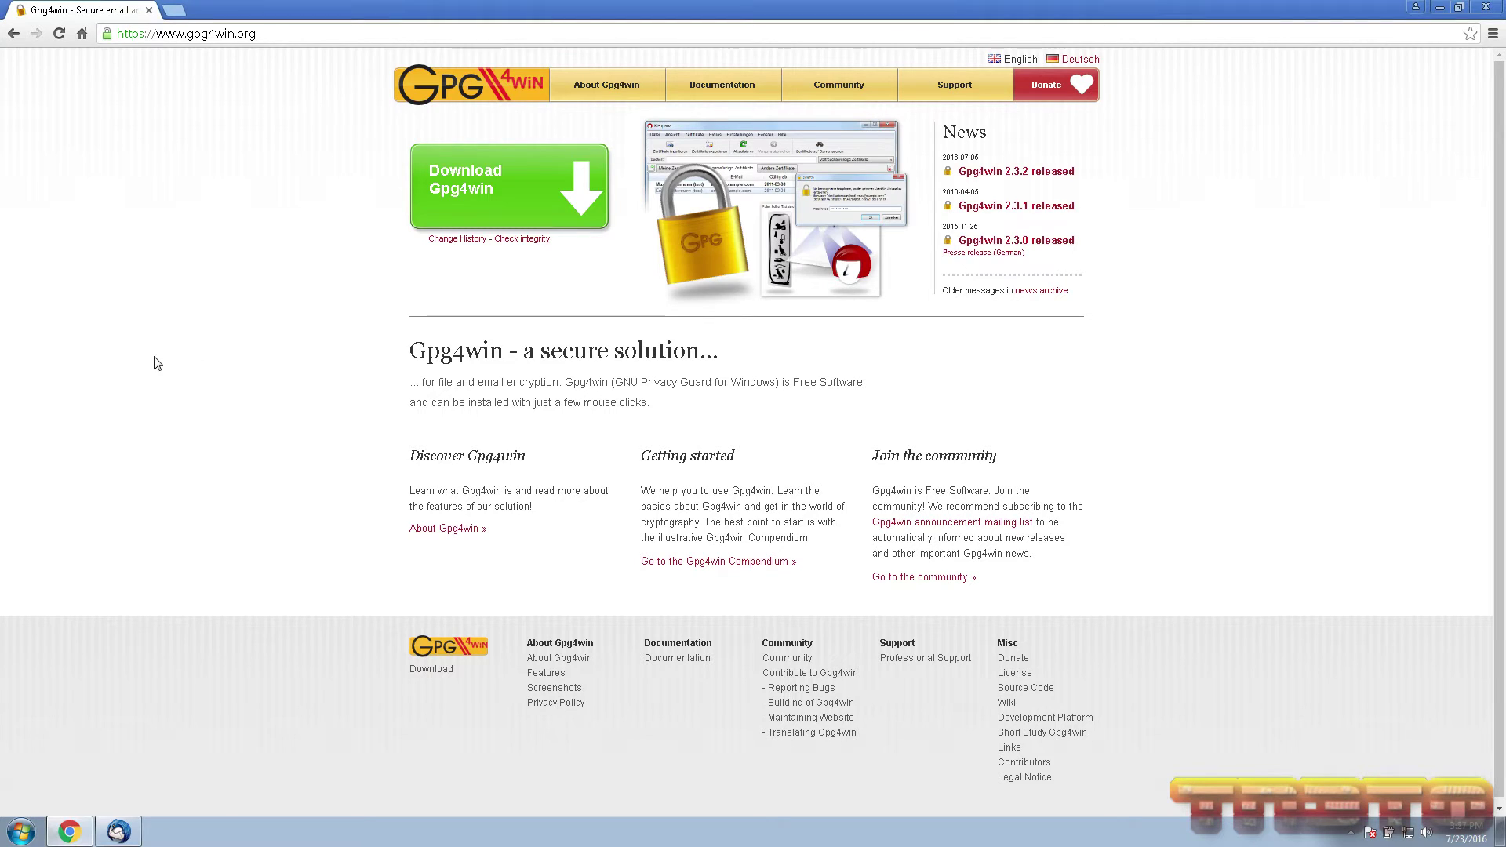
Step: Download the full Gpg4win 2.3.2 installer and return to Google's home page
click(479, 196)
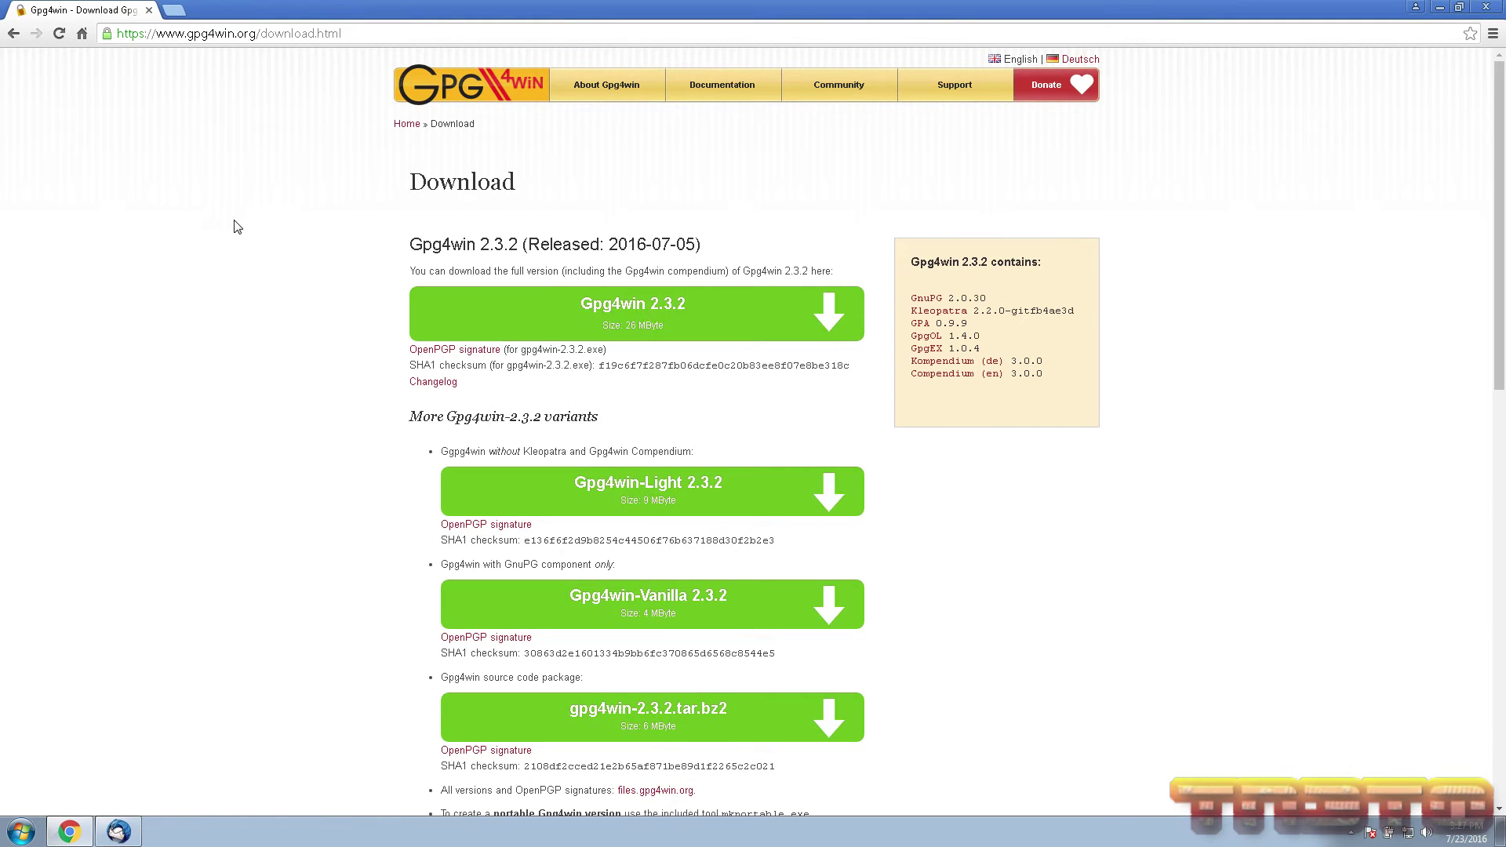
click(654, 309)
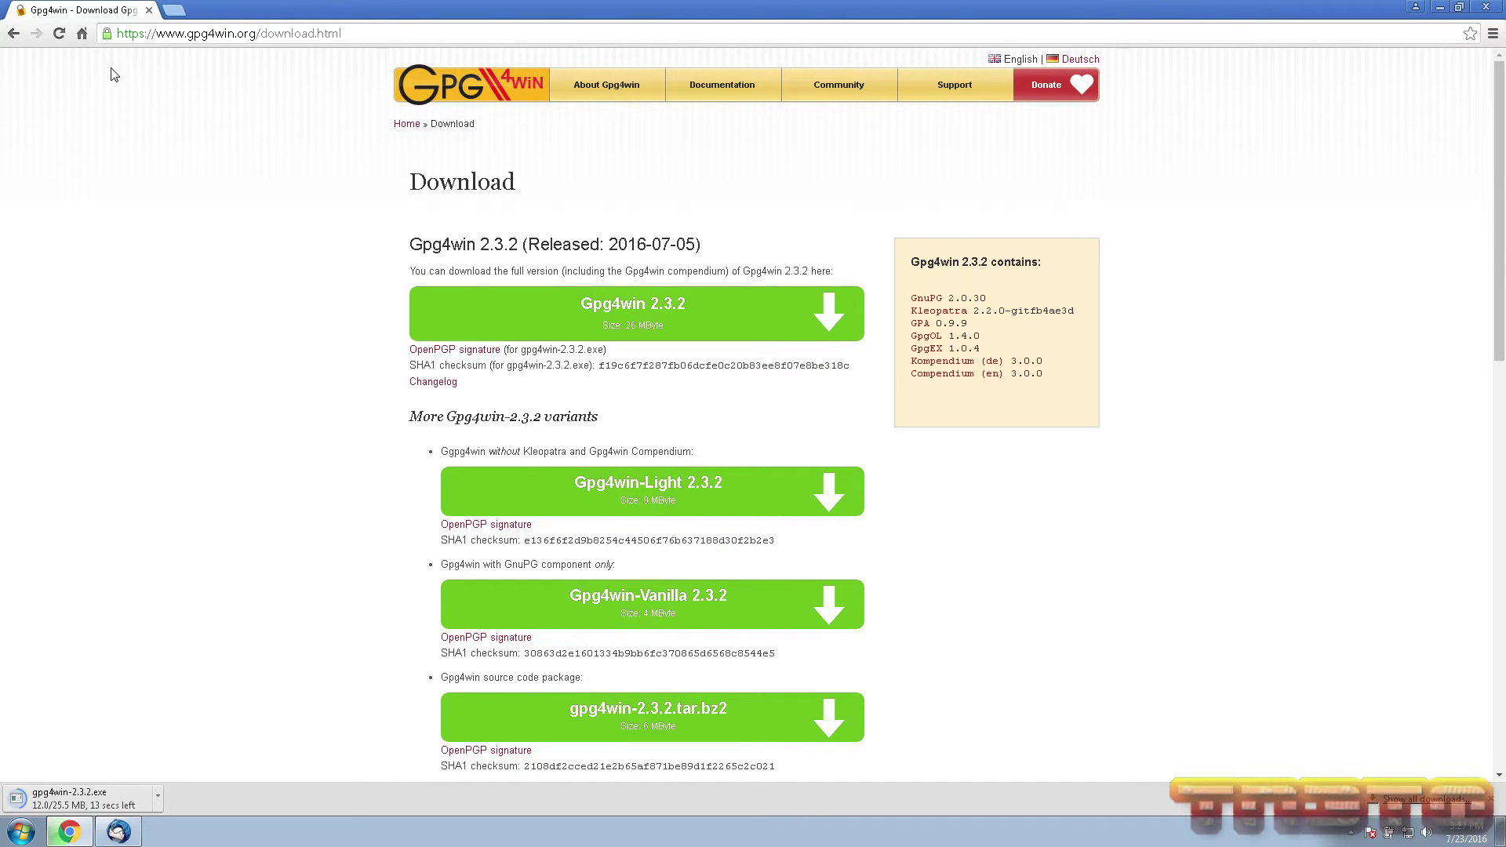
click(83, 33)
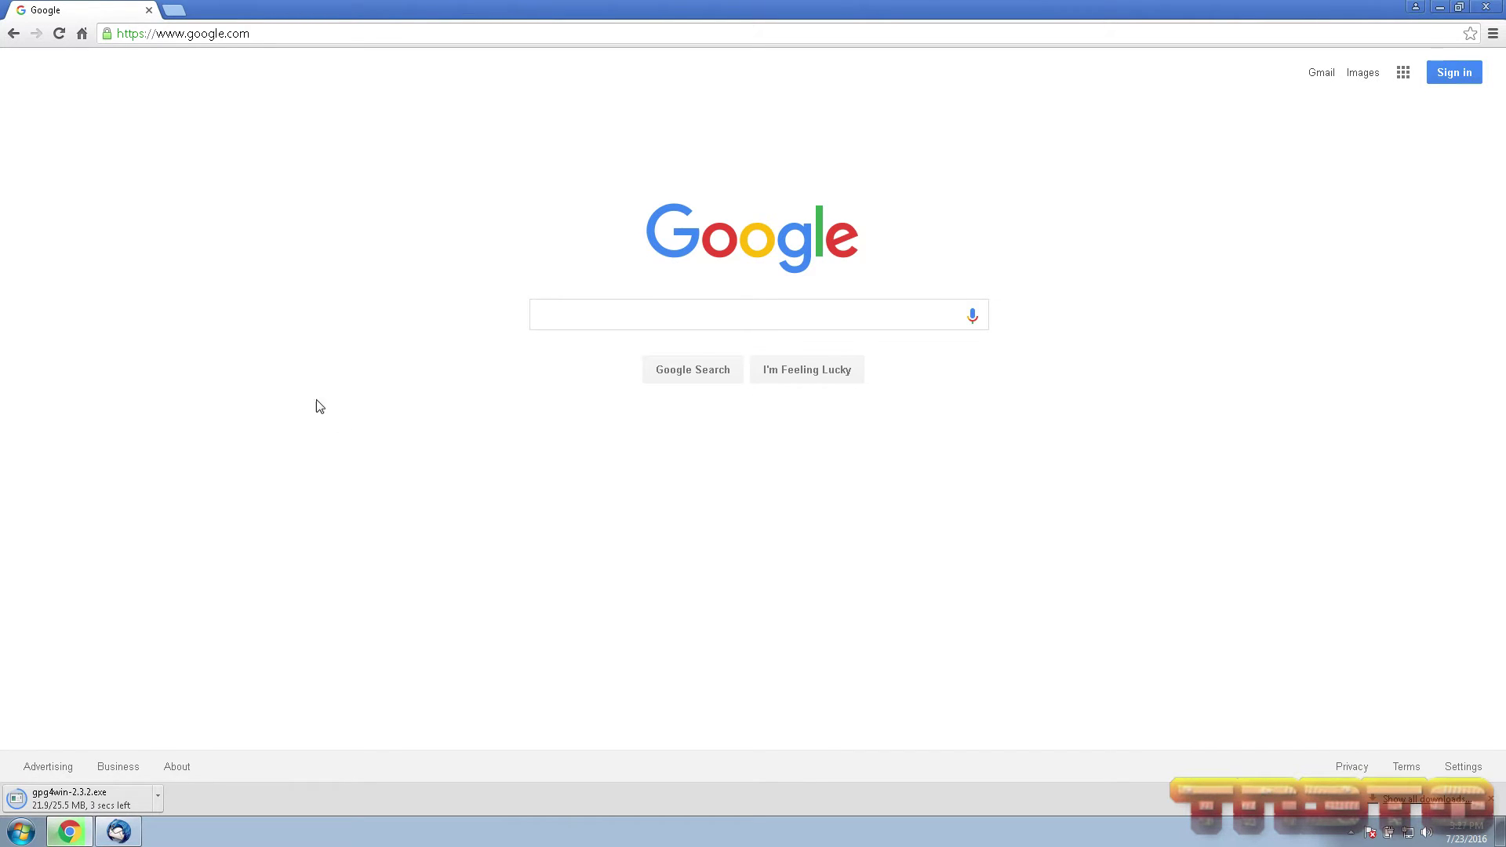
Step: Download the Enigmail add-on via a Google search, then launch gpg4win-2.3.2.exe, allowing it in UAC
click(589, 317)
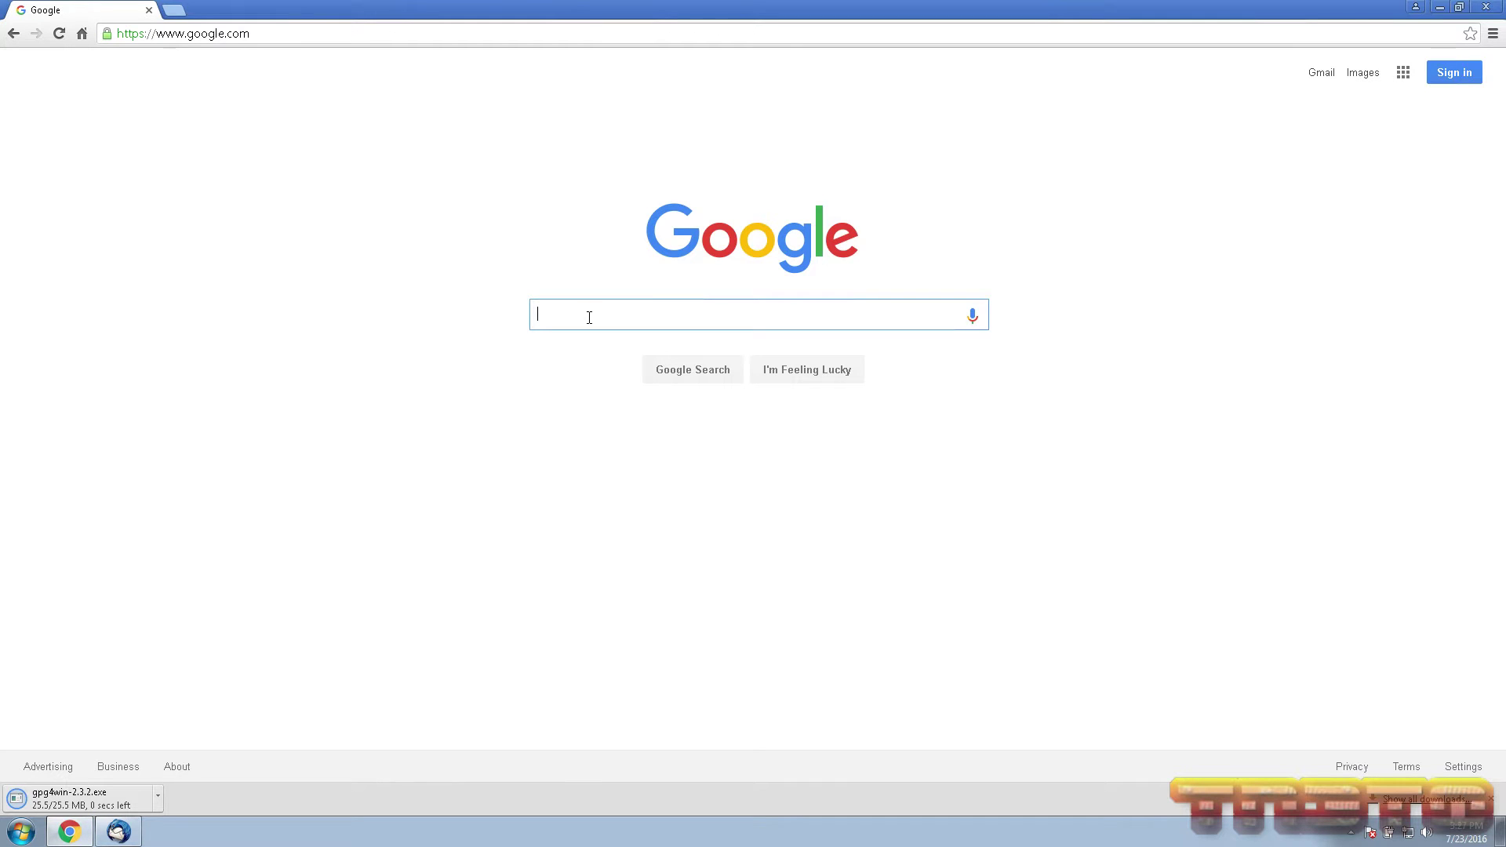
text(enigmail)
key(Return)
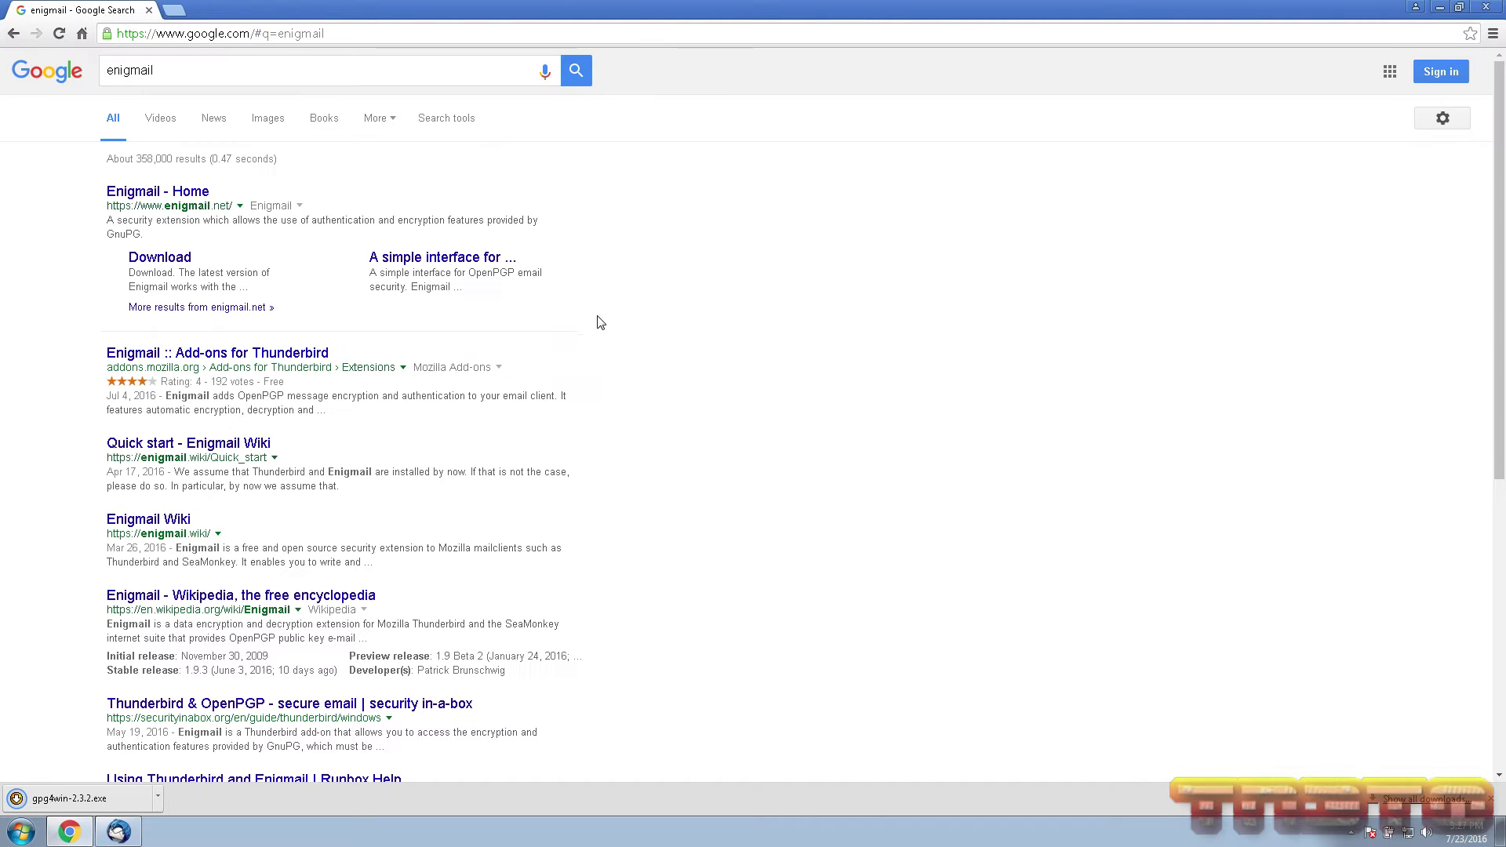
click(157, 192)
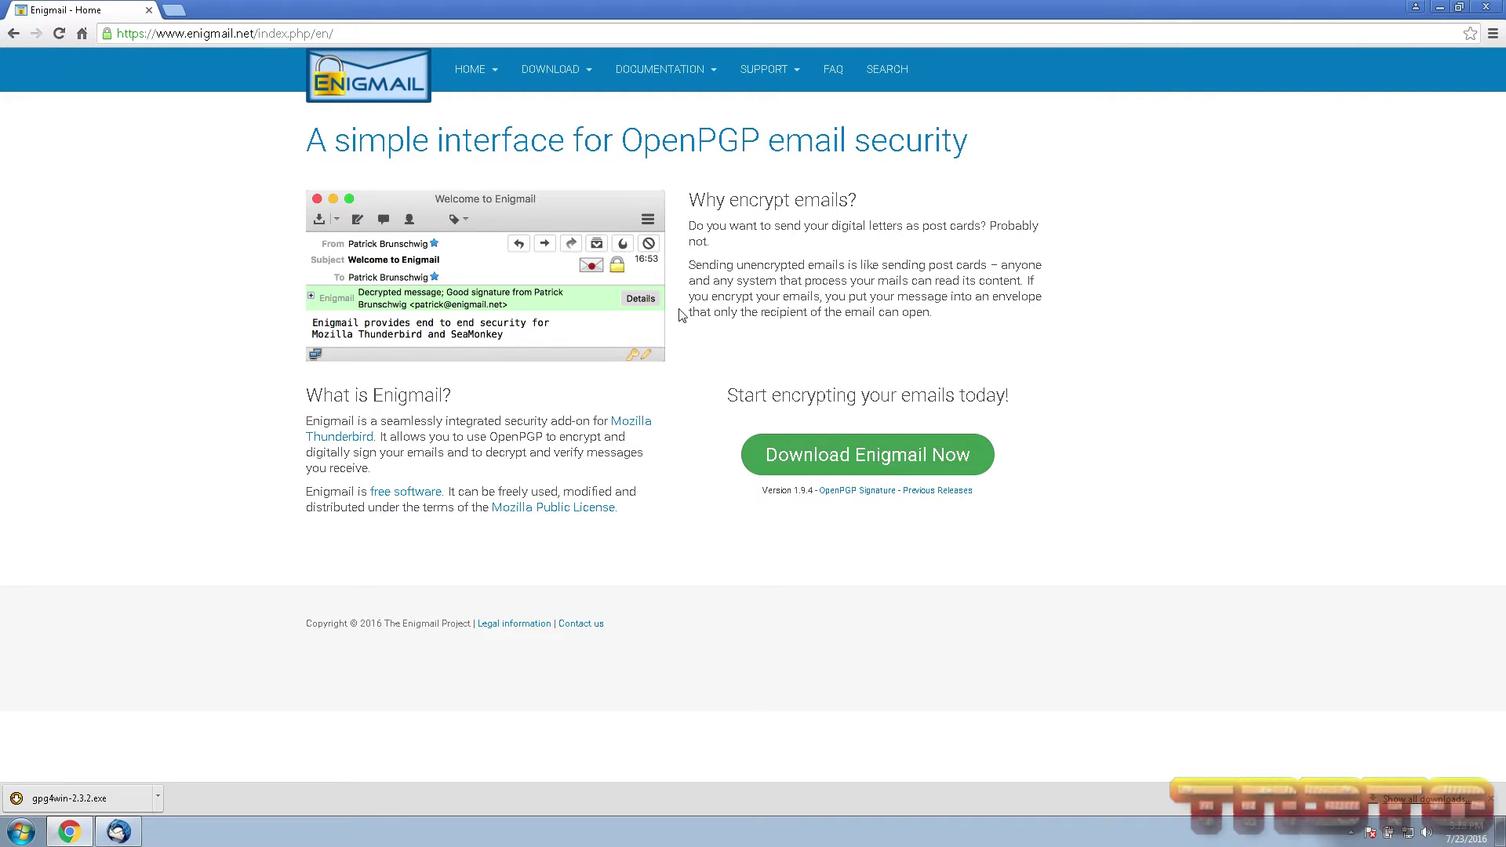
click(872, 462)
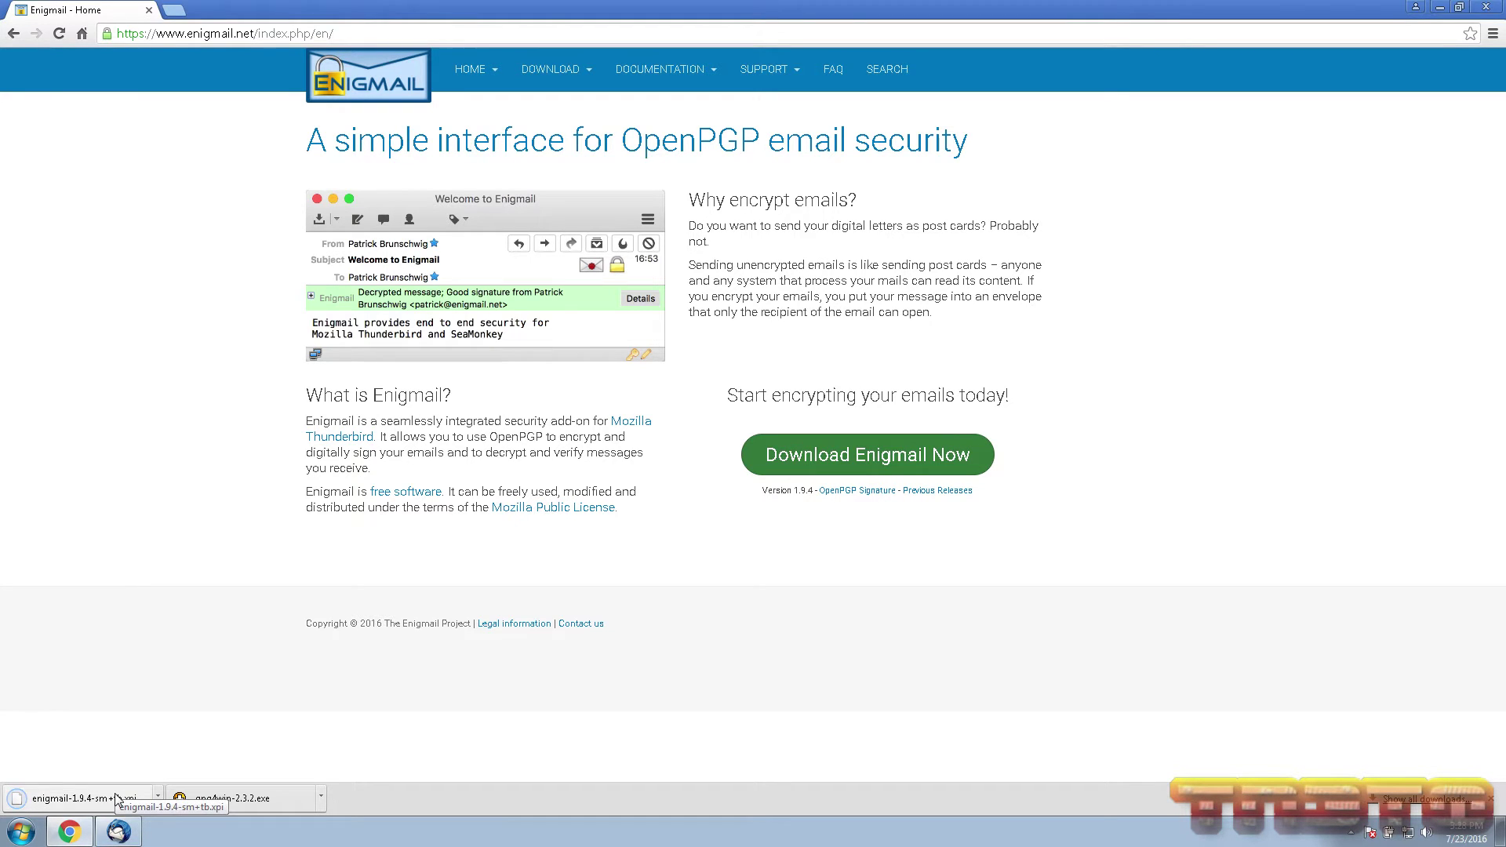
click(248, 794)
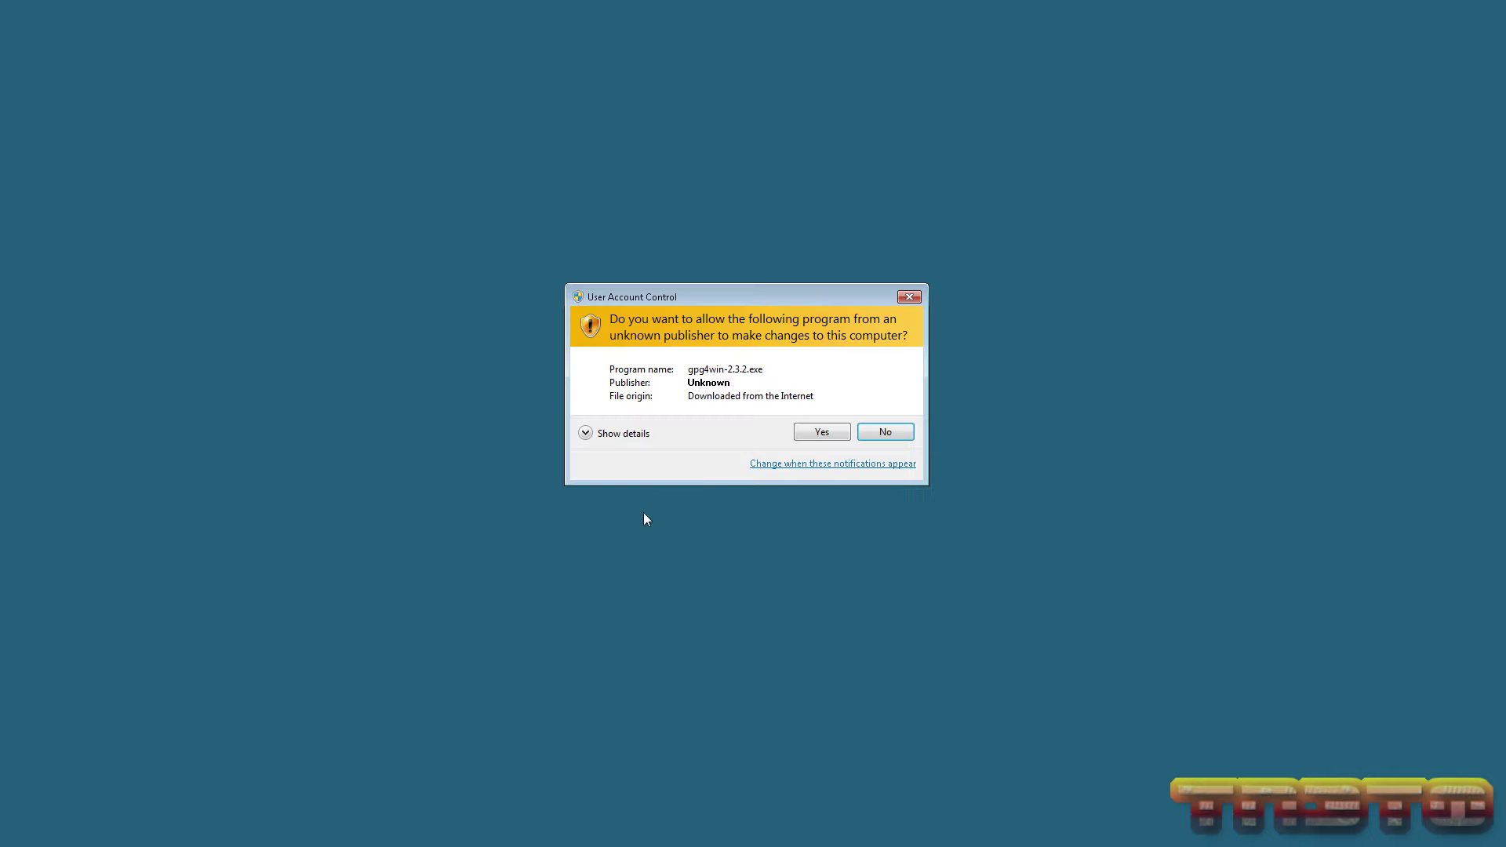
click(819, 430)
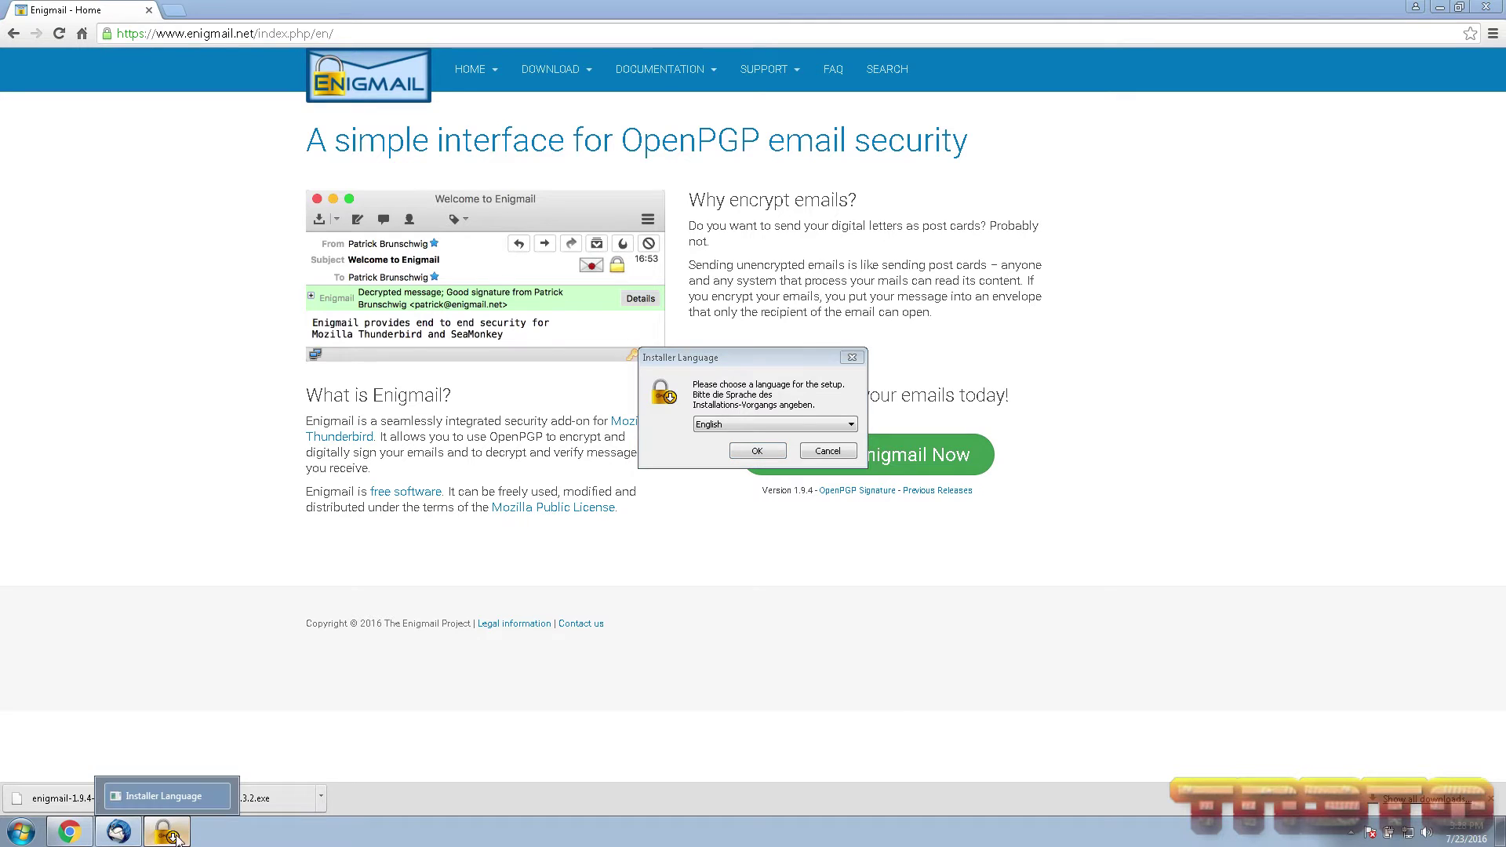
Step: Minimize Chrome and Thunderbird, then confirm English as the Gpg4win setup language
drag(720, 355, 712, 340)
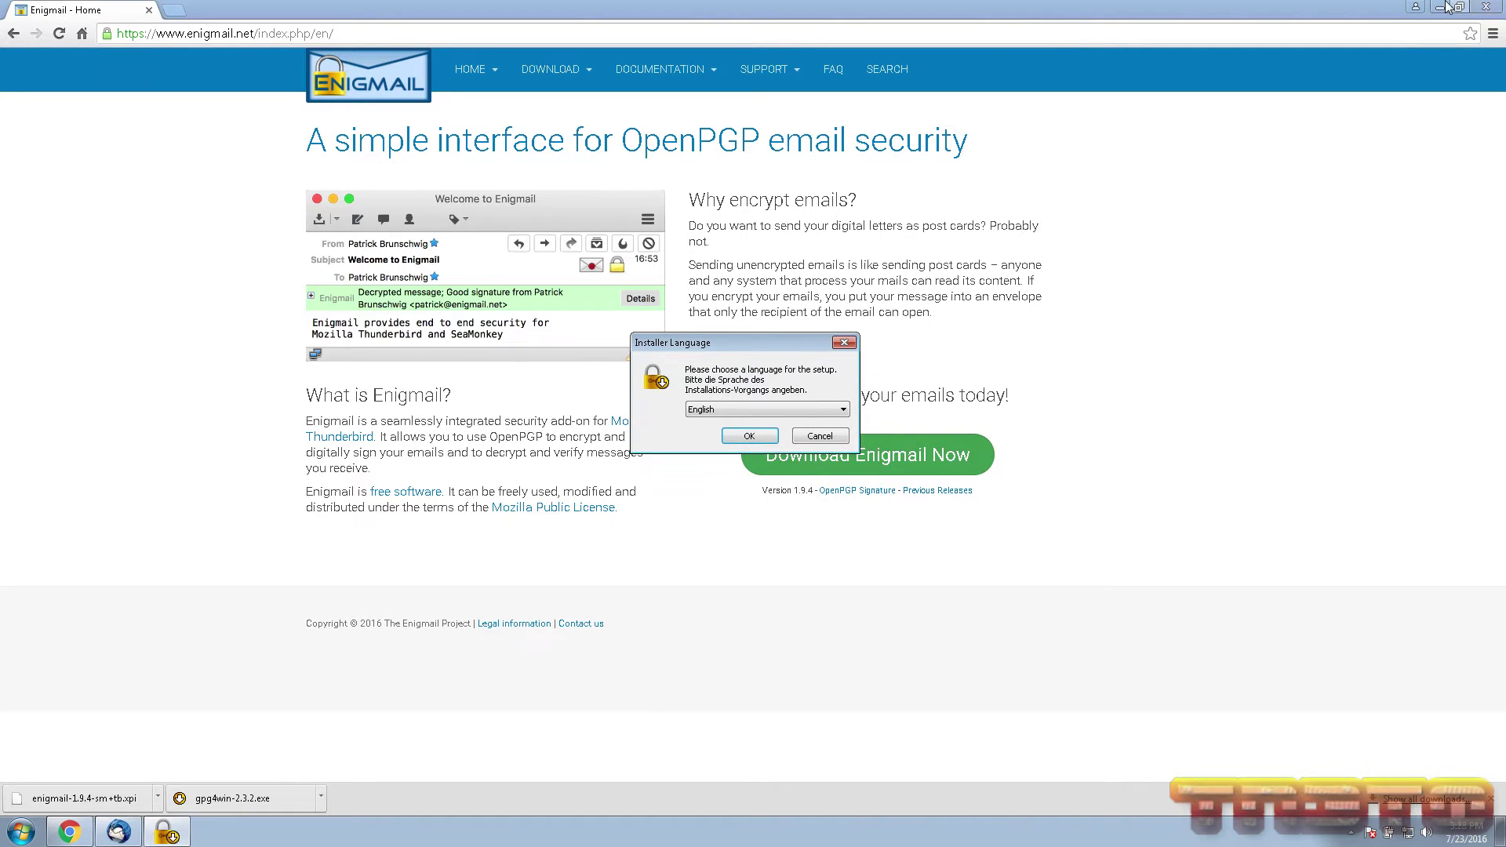
click(1441, 7)
click(1445, 8)
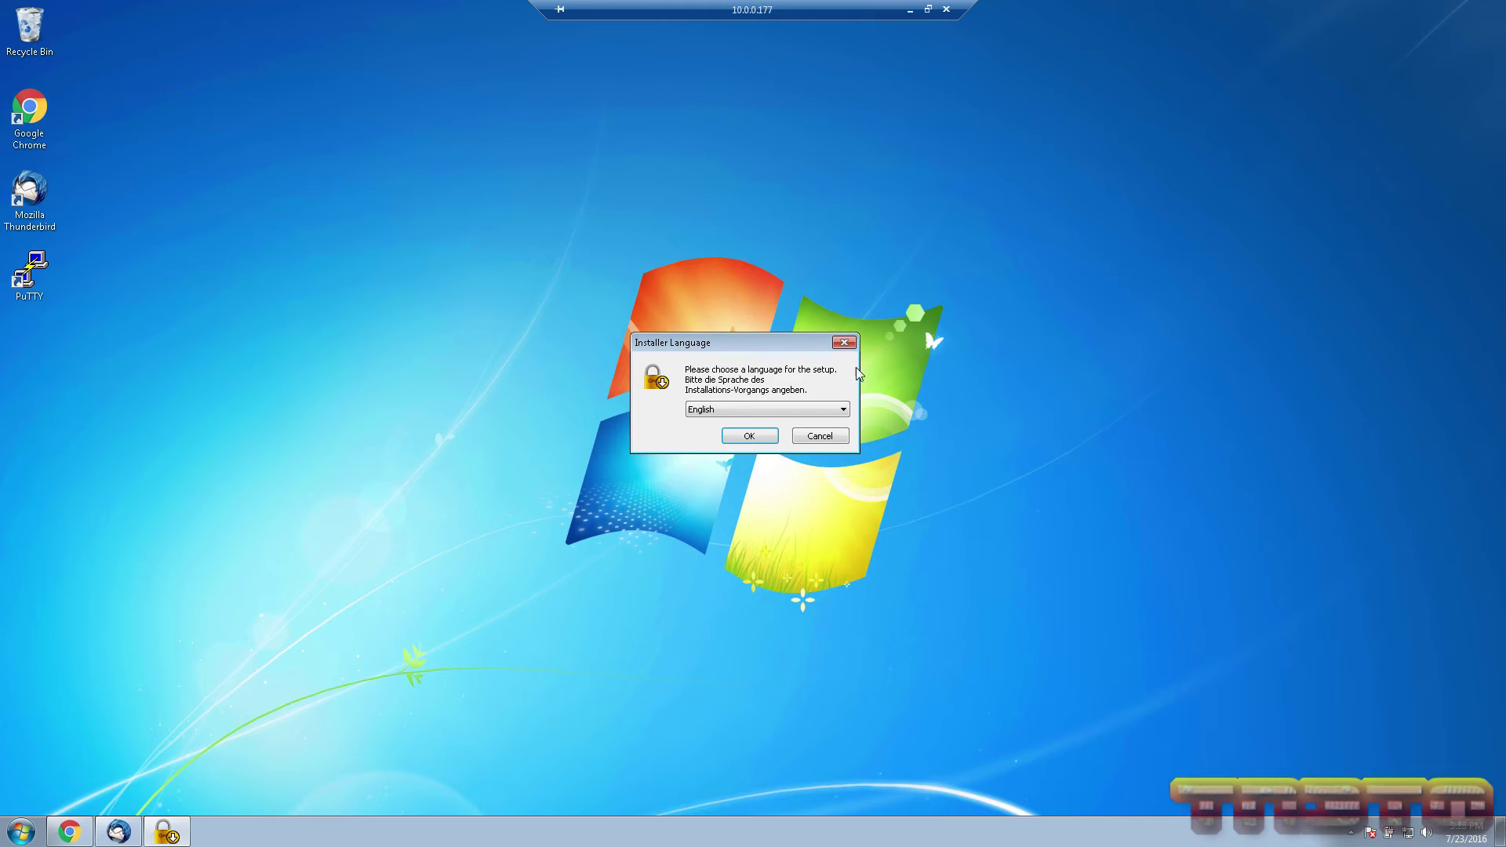
click(752, 437)
Step: Accept the license, default components, install folder and Start Menu links, and start installing
click(838, 545)
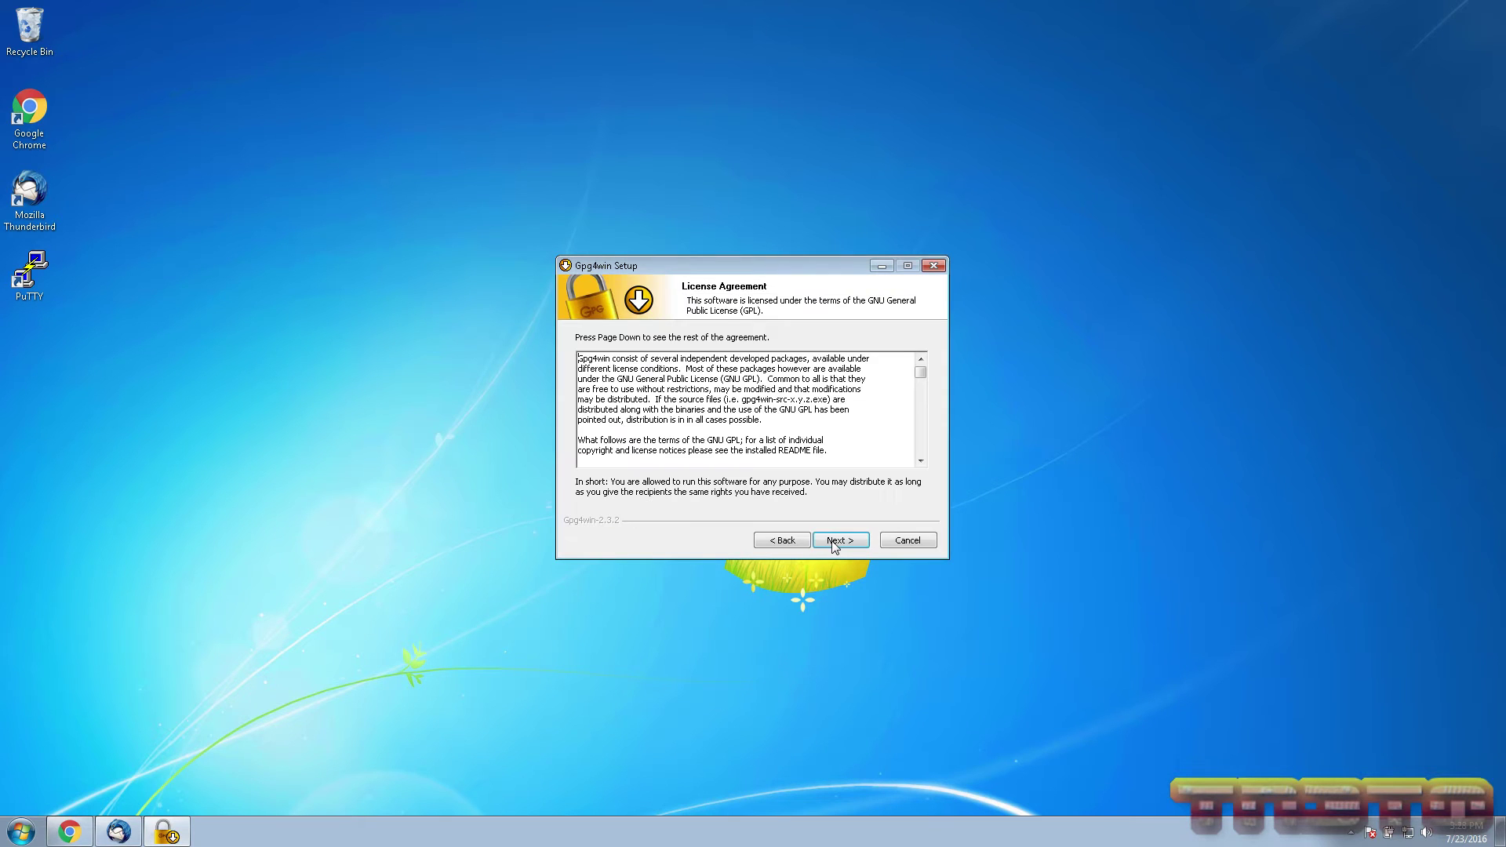
click(841, 544)
mouse_move(722, 418)
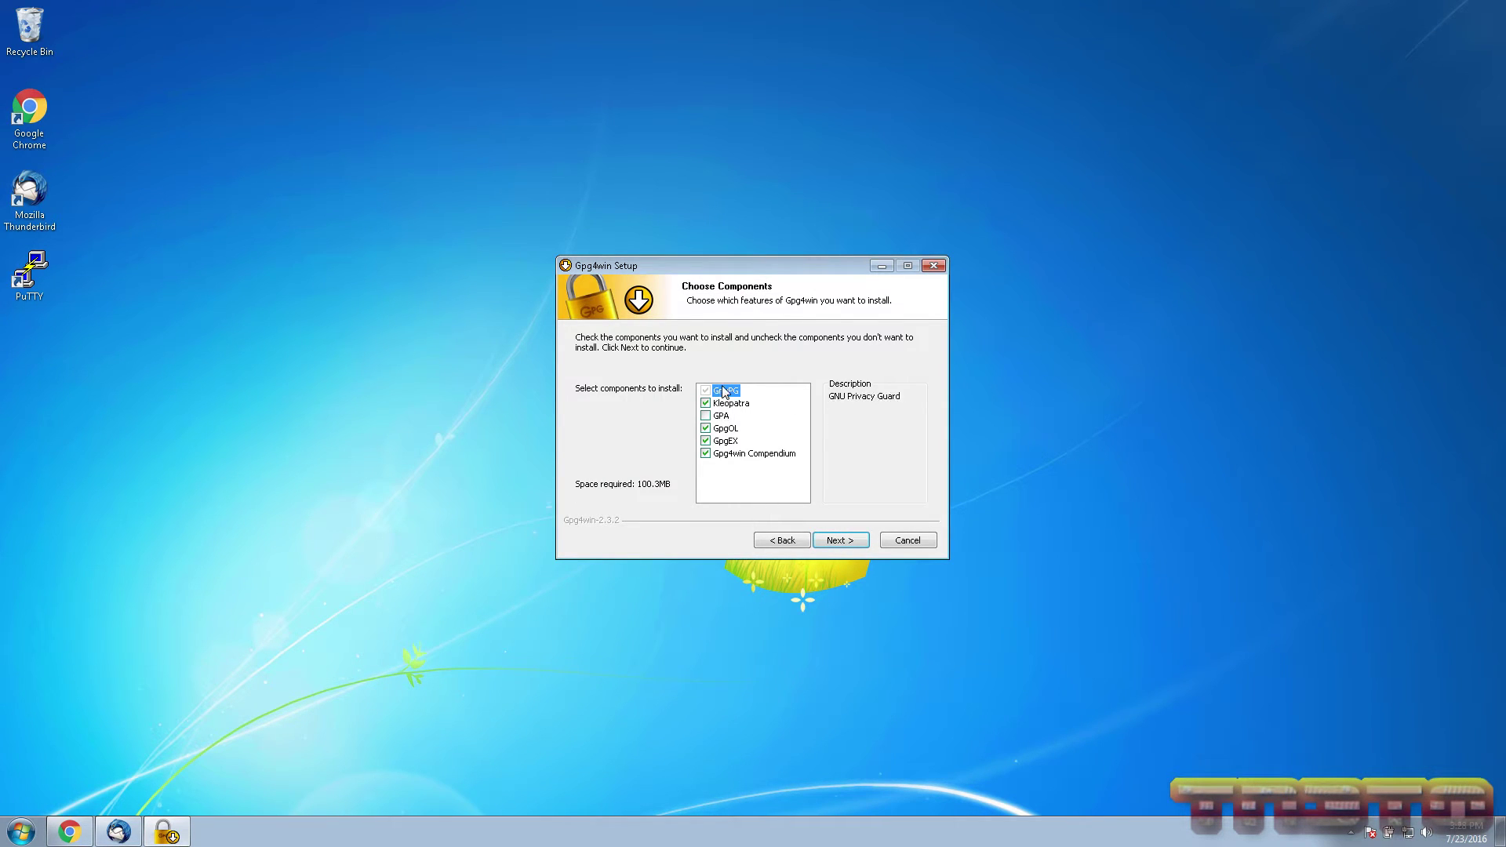
click(840, 541)
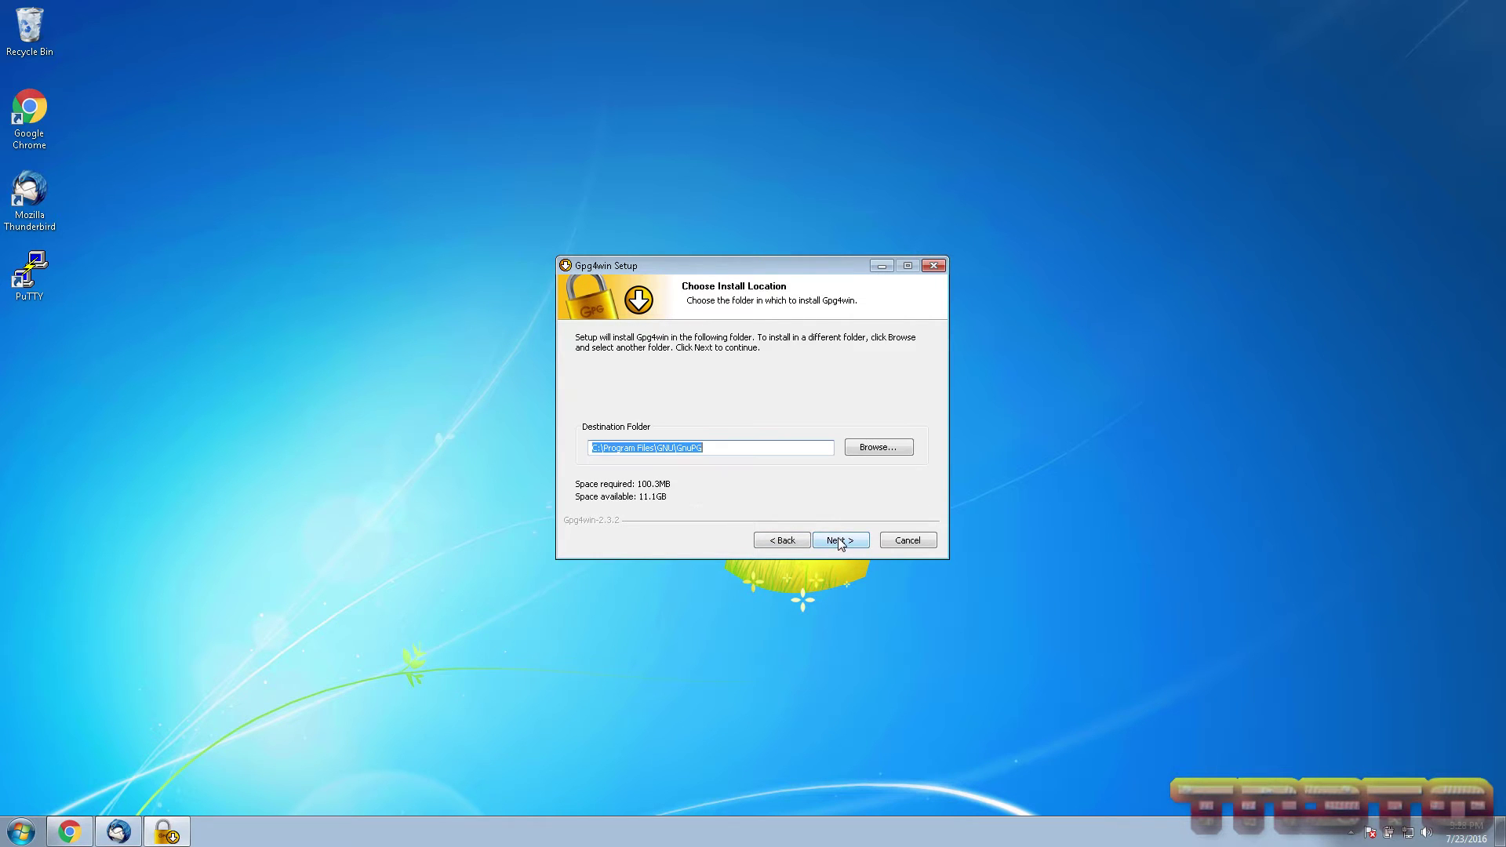
click(839, 541)
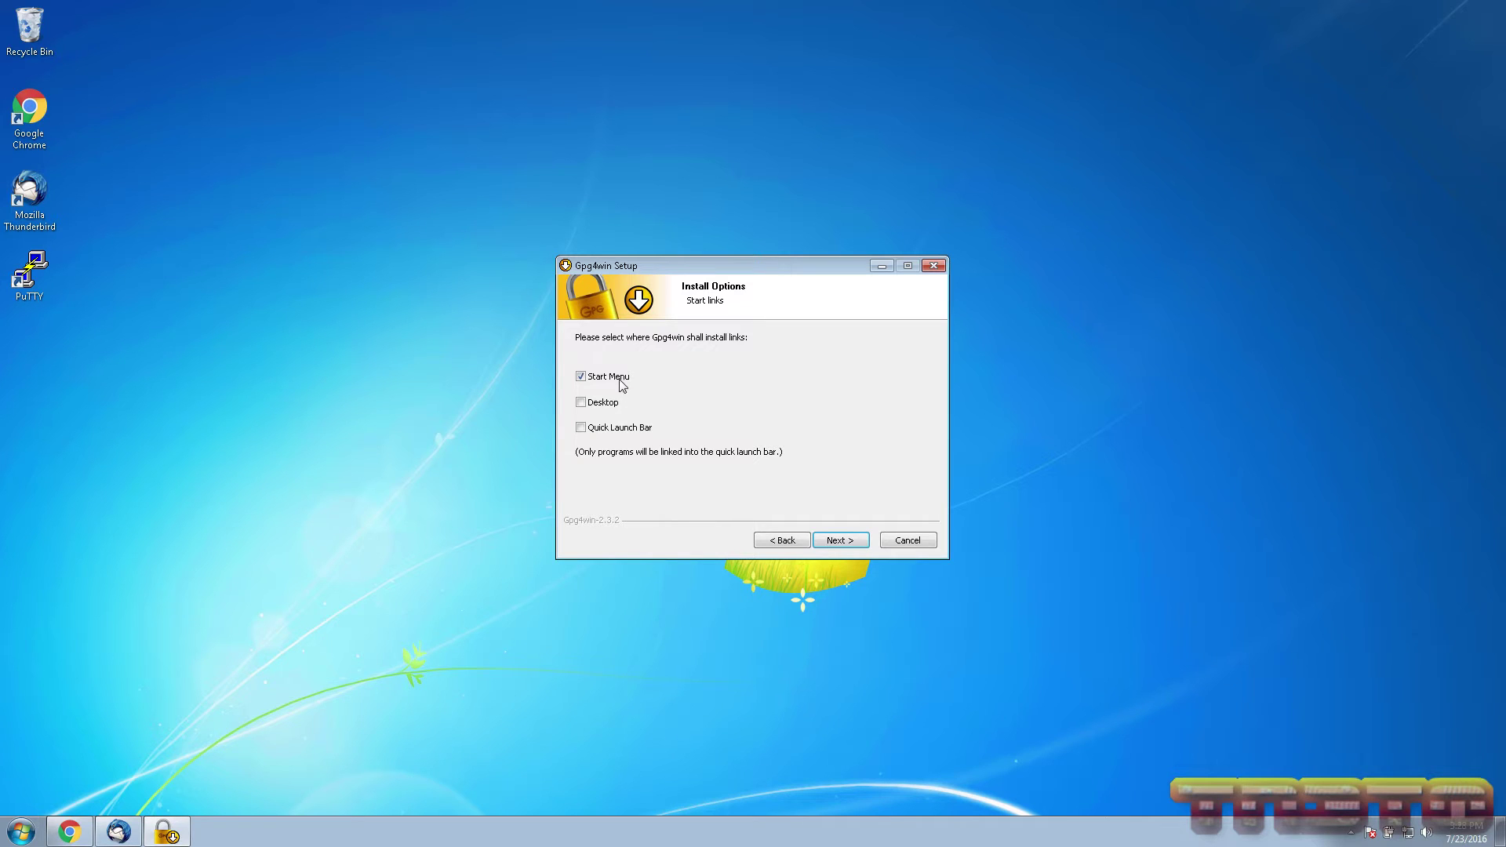
click(839, 540)
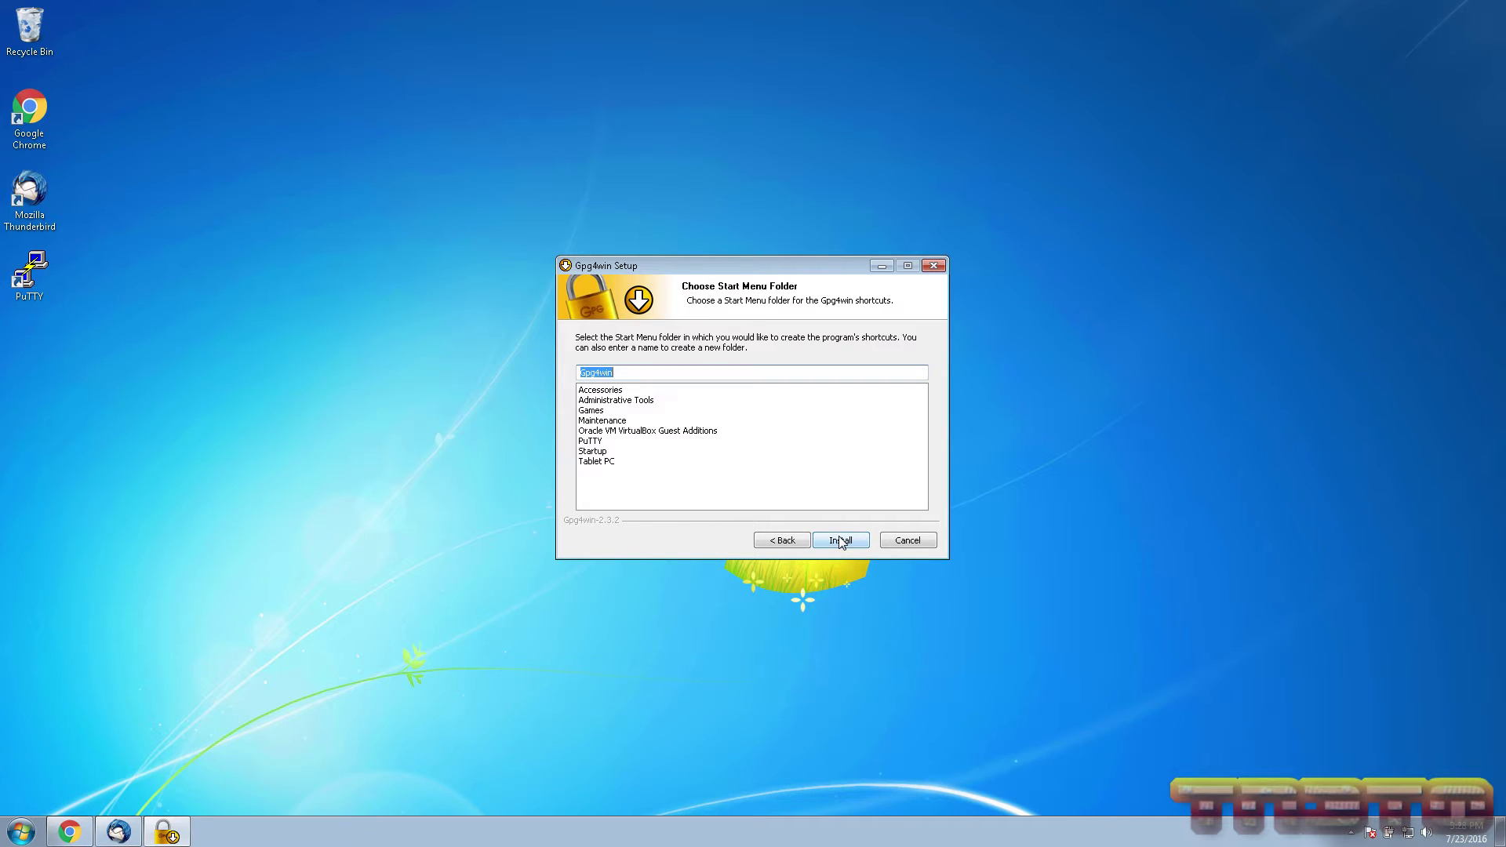
click(840, 541)
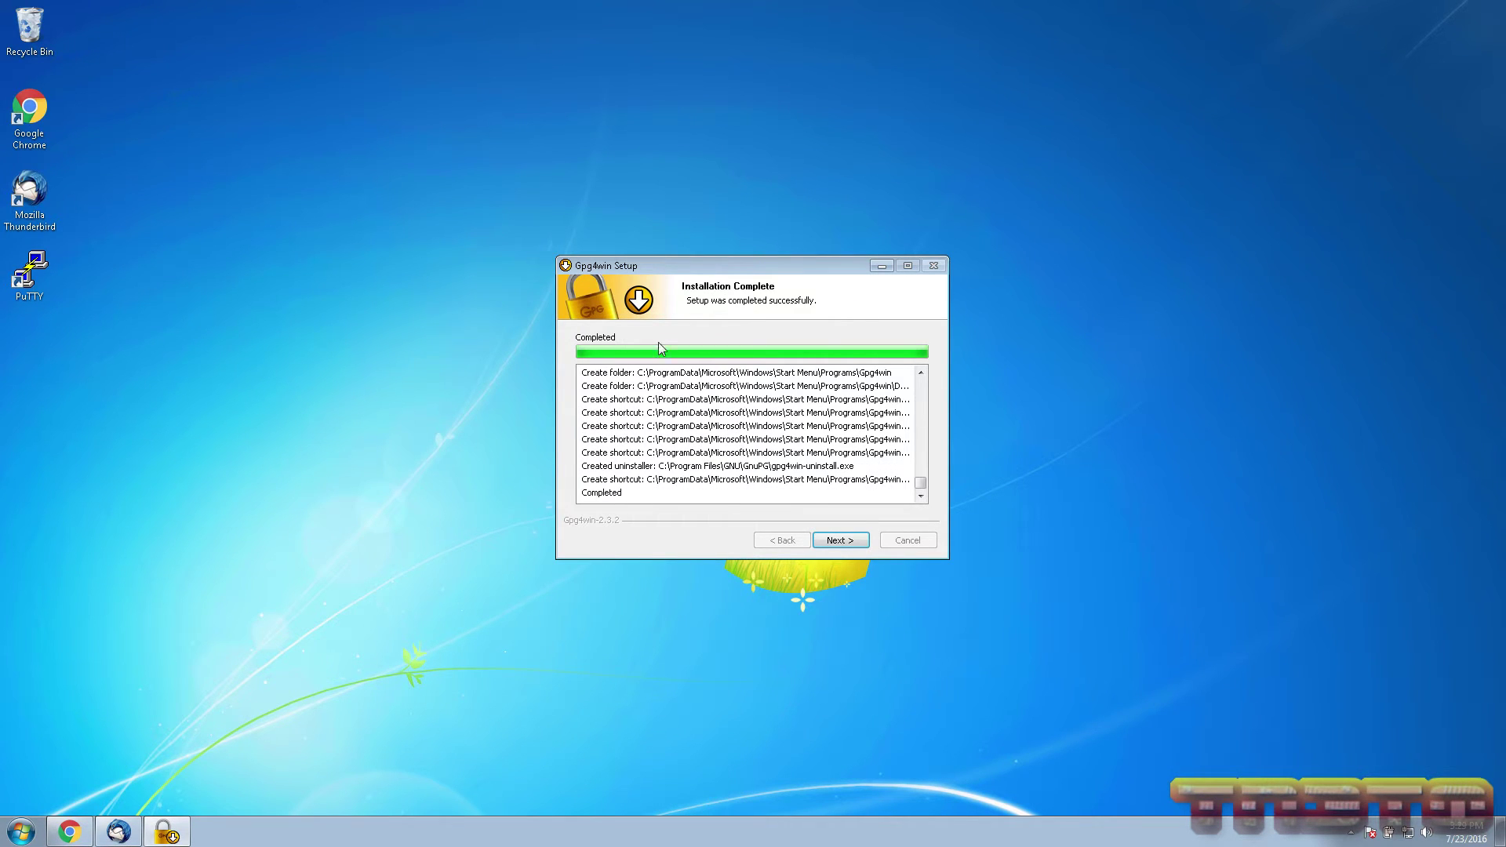
Step: Finish the Gpg4win wizard with 'Show the README file' unchecked, then bring Thunderbird forward
click(841, 541)
click(733, 399)
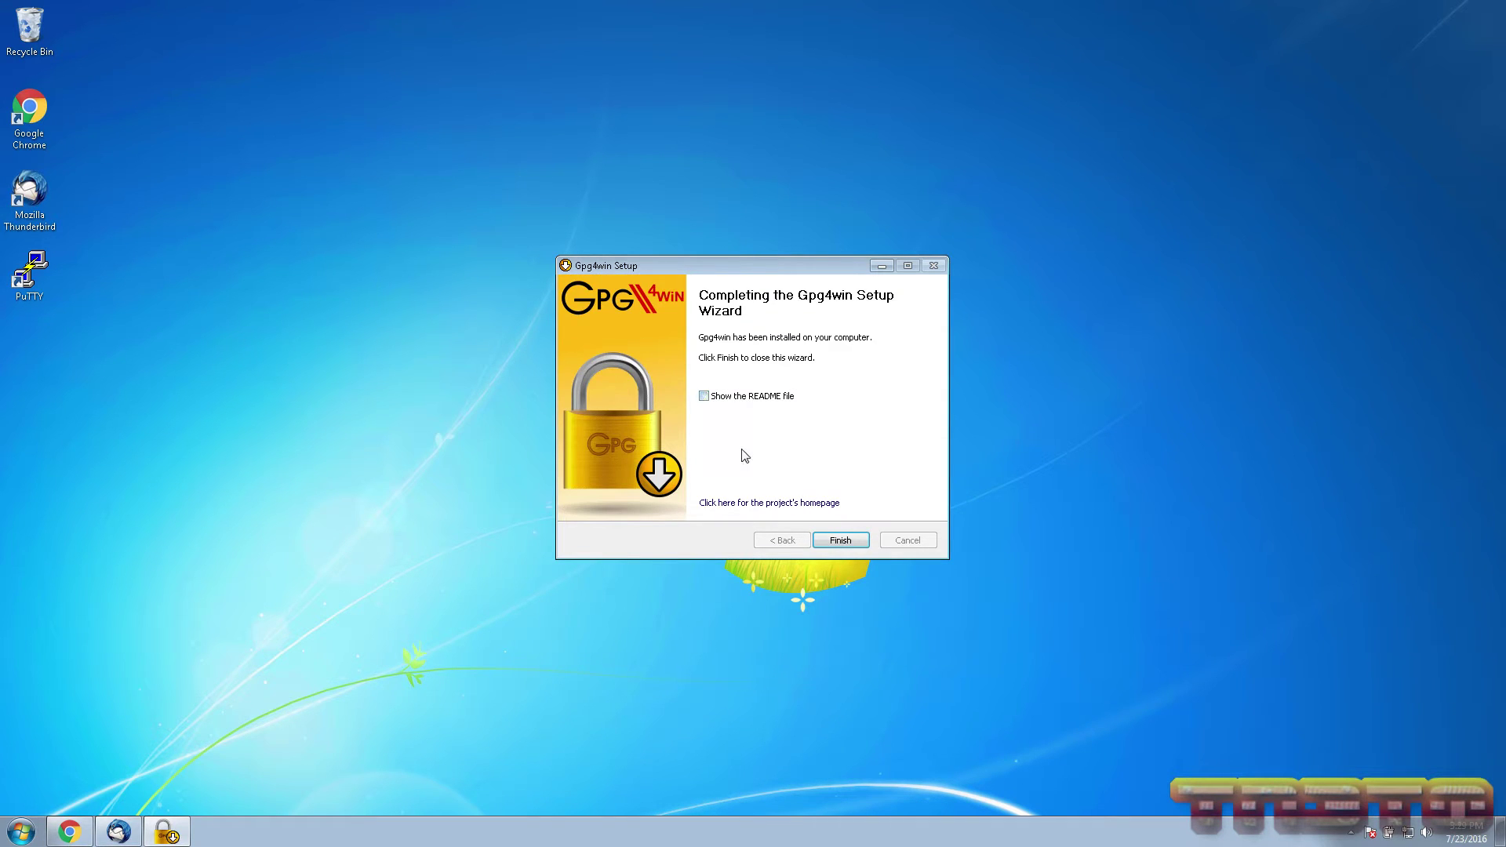
click(853, 548)
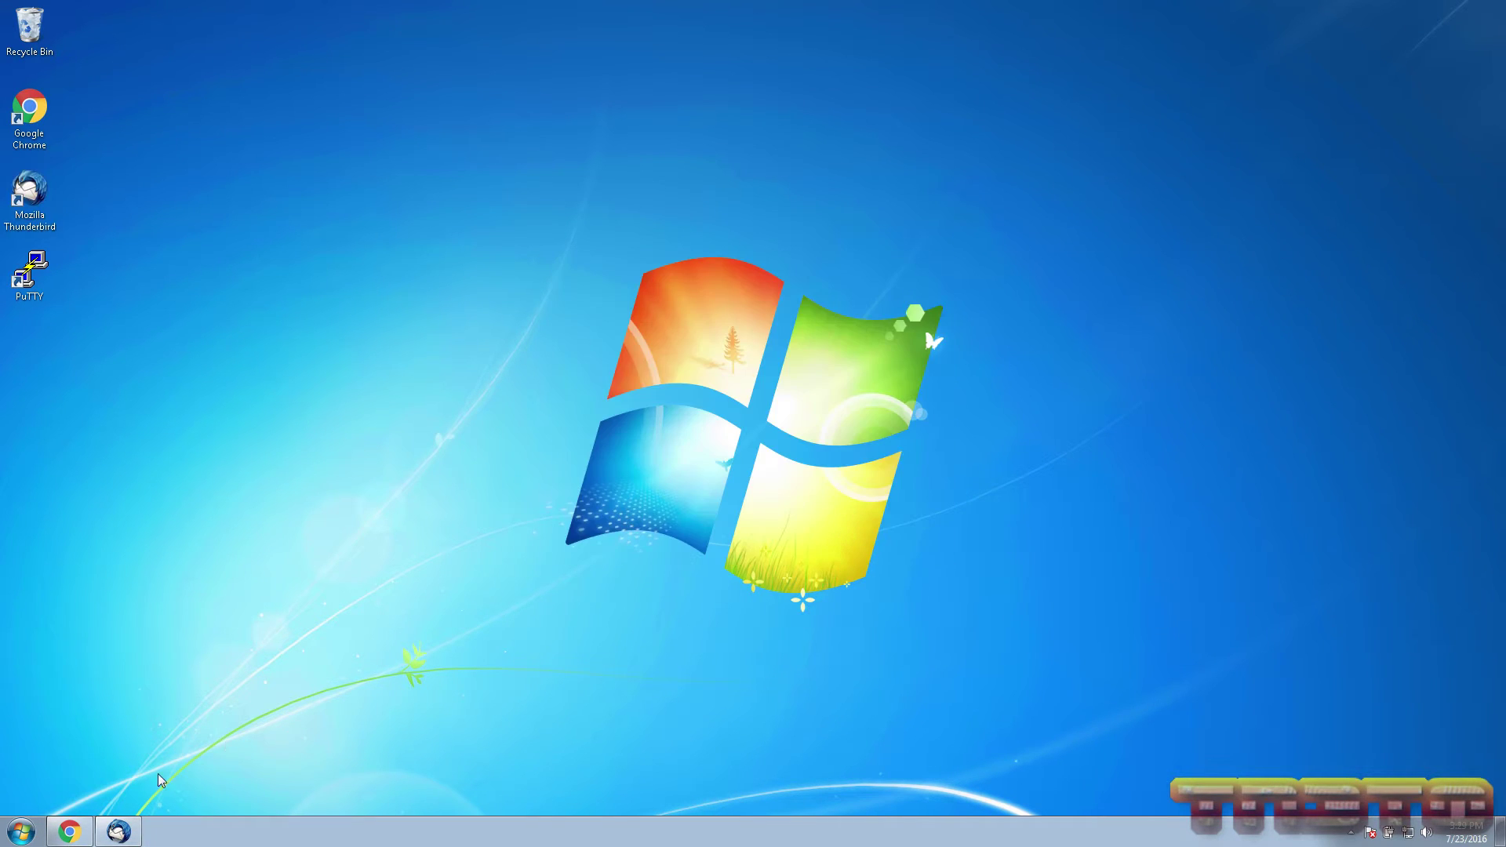
click(125, 836)
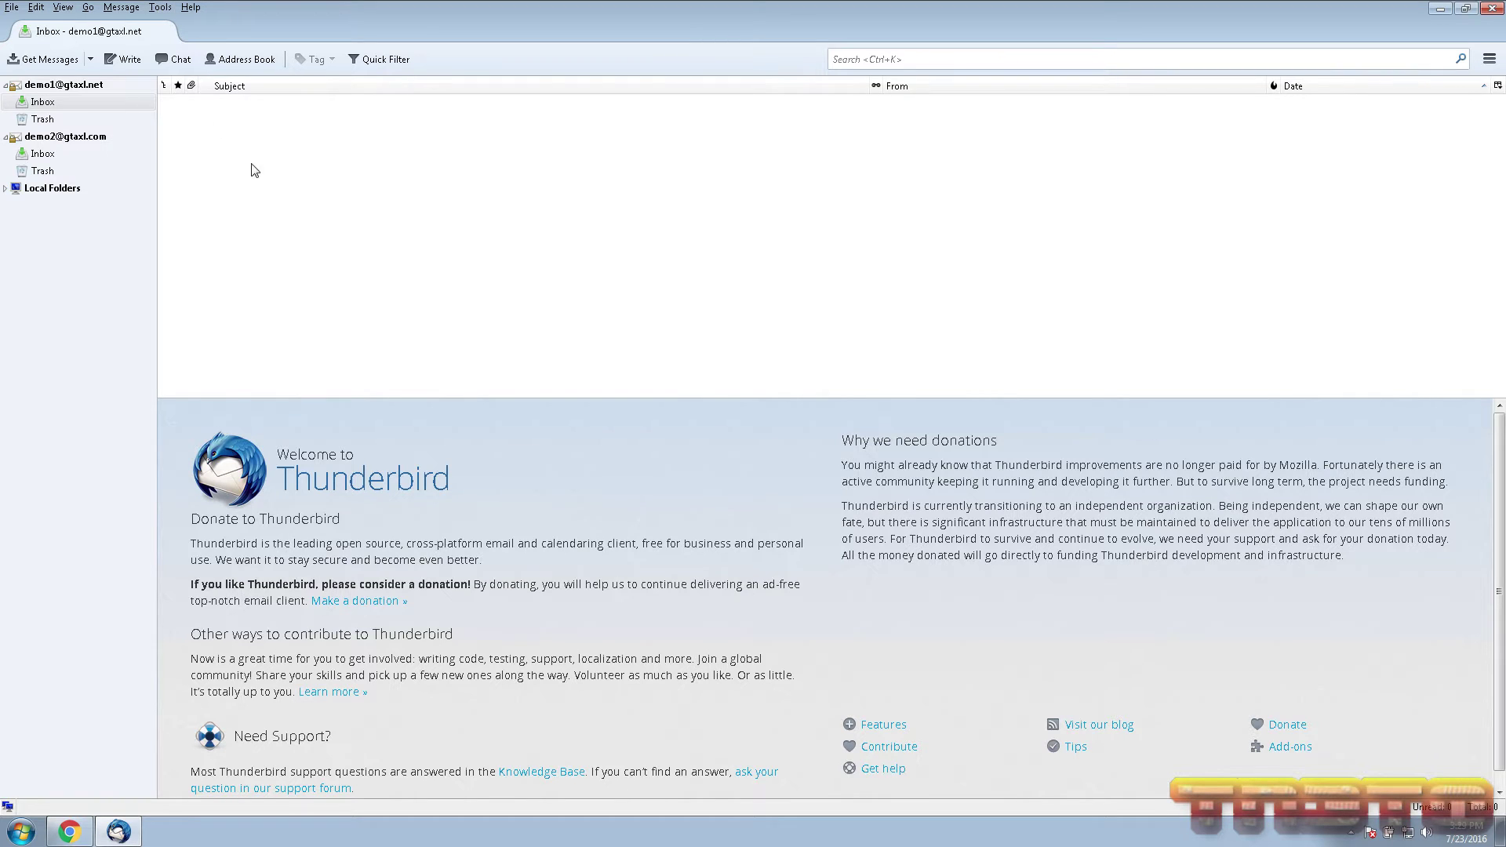
Step: Open Thunderbird's Tools menu
click(162, 8)
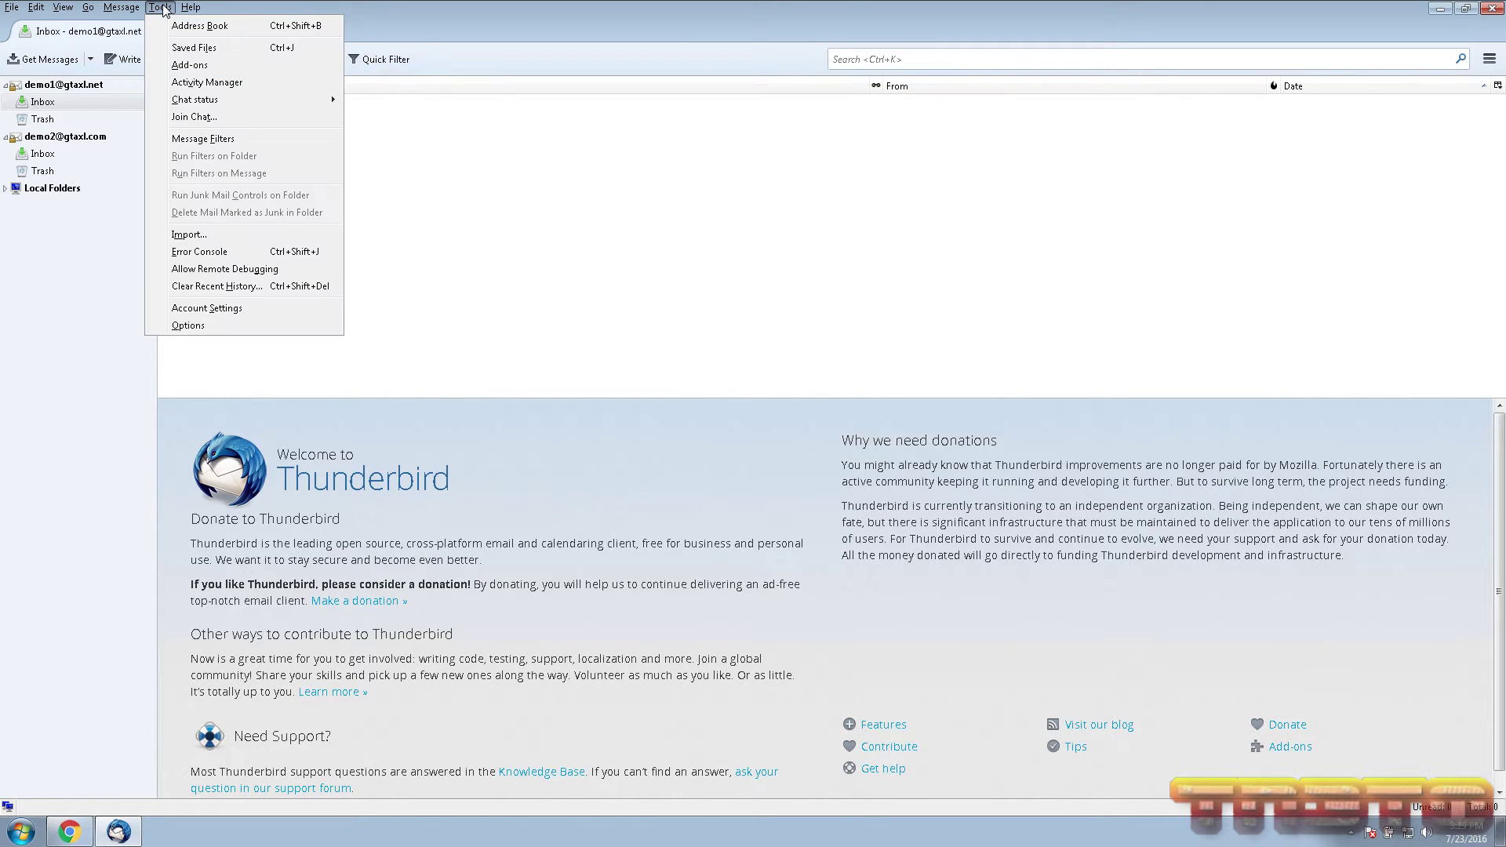
Step: Open the Add-ons Manager and look through its gear and toolbar menus without changing anything
click(210, 66)
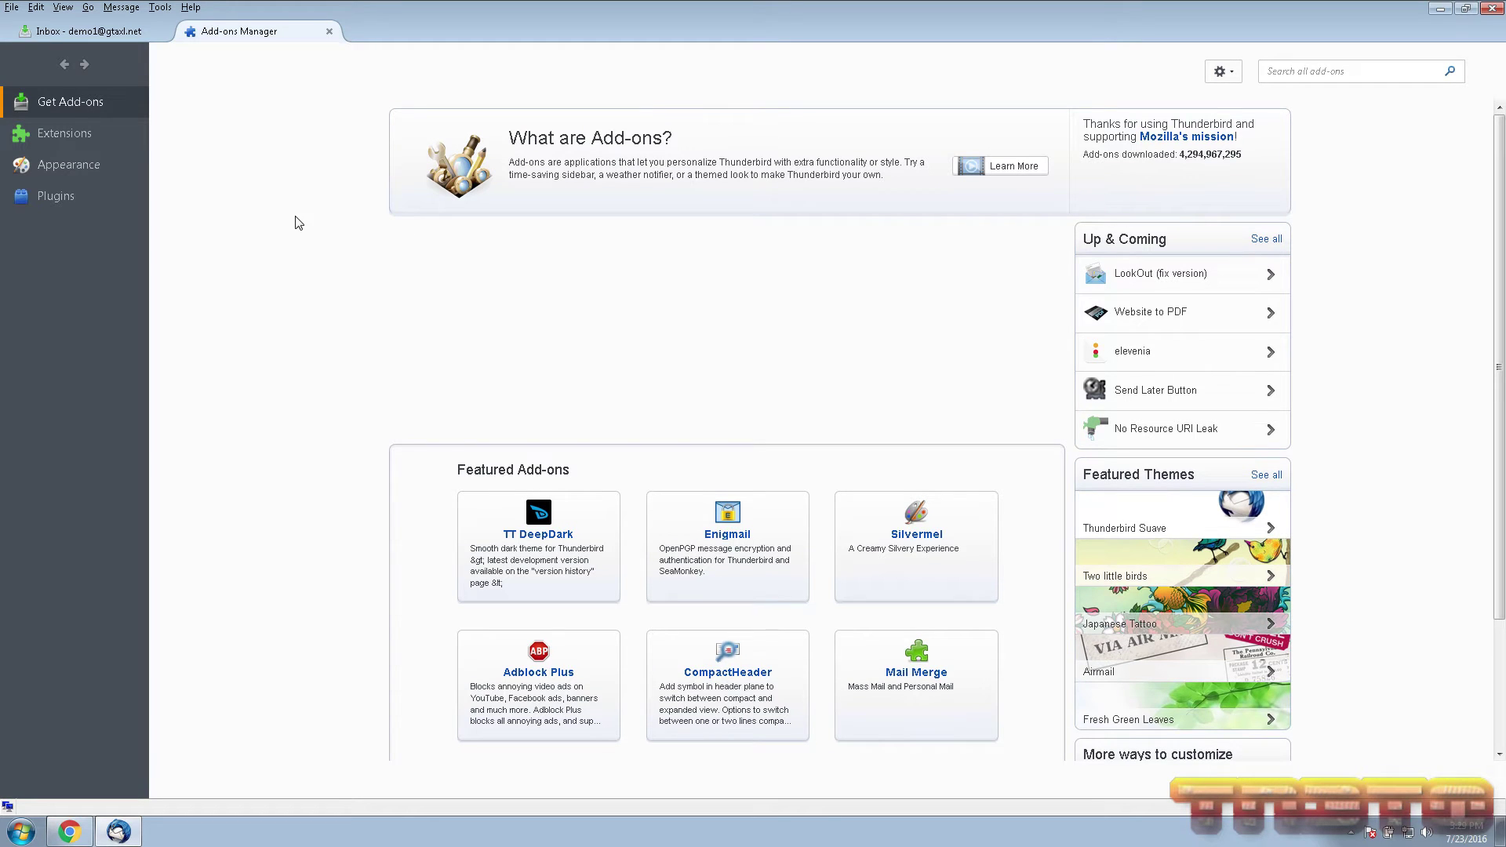
click(1223, 71)
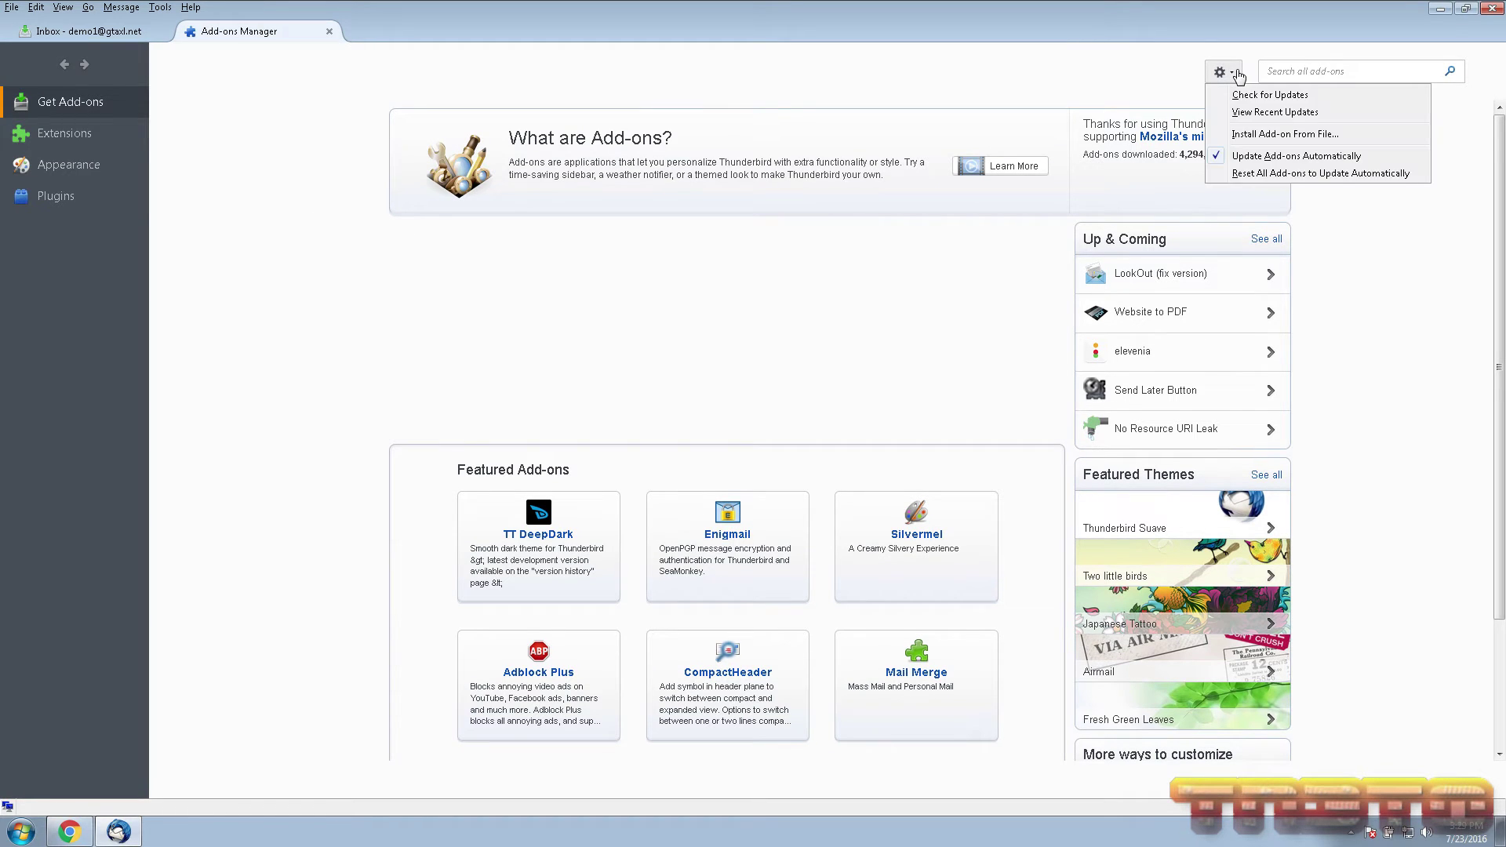
click(1141, 79)
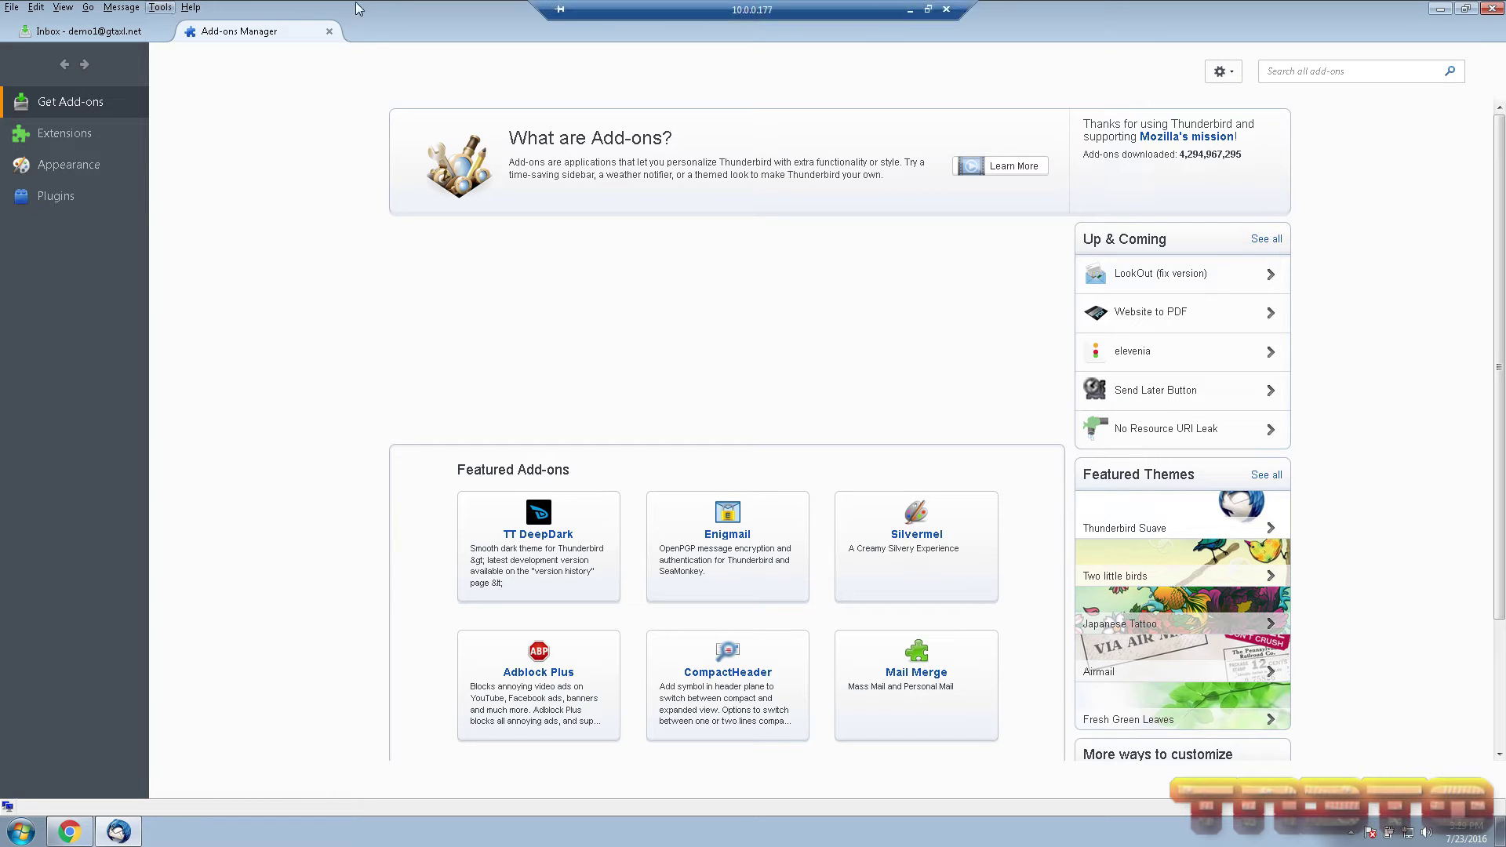
right_click(373, 22)
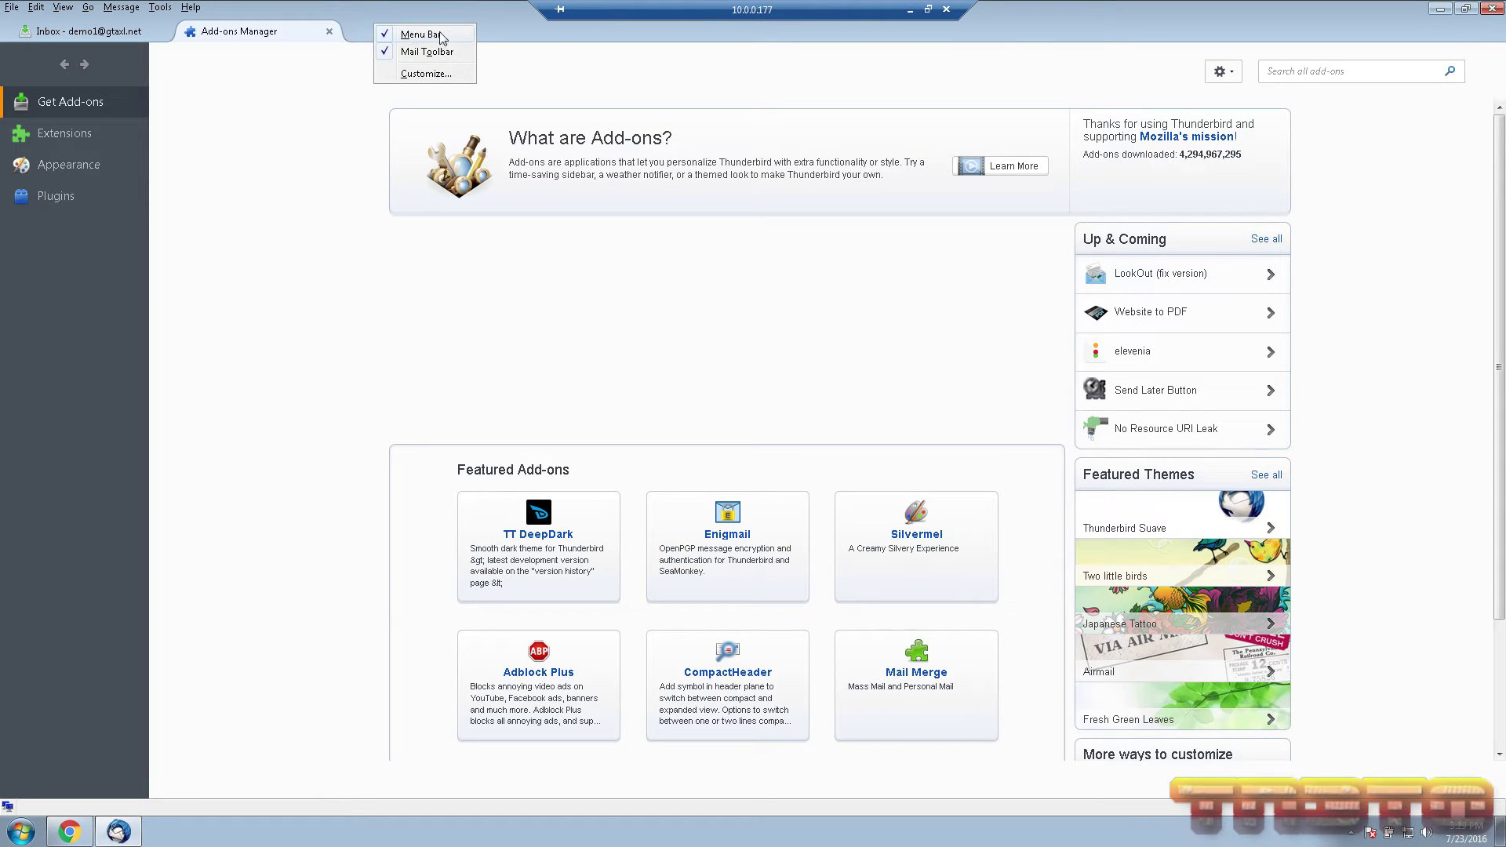
click(352, 25)
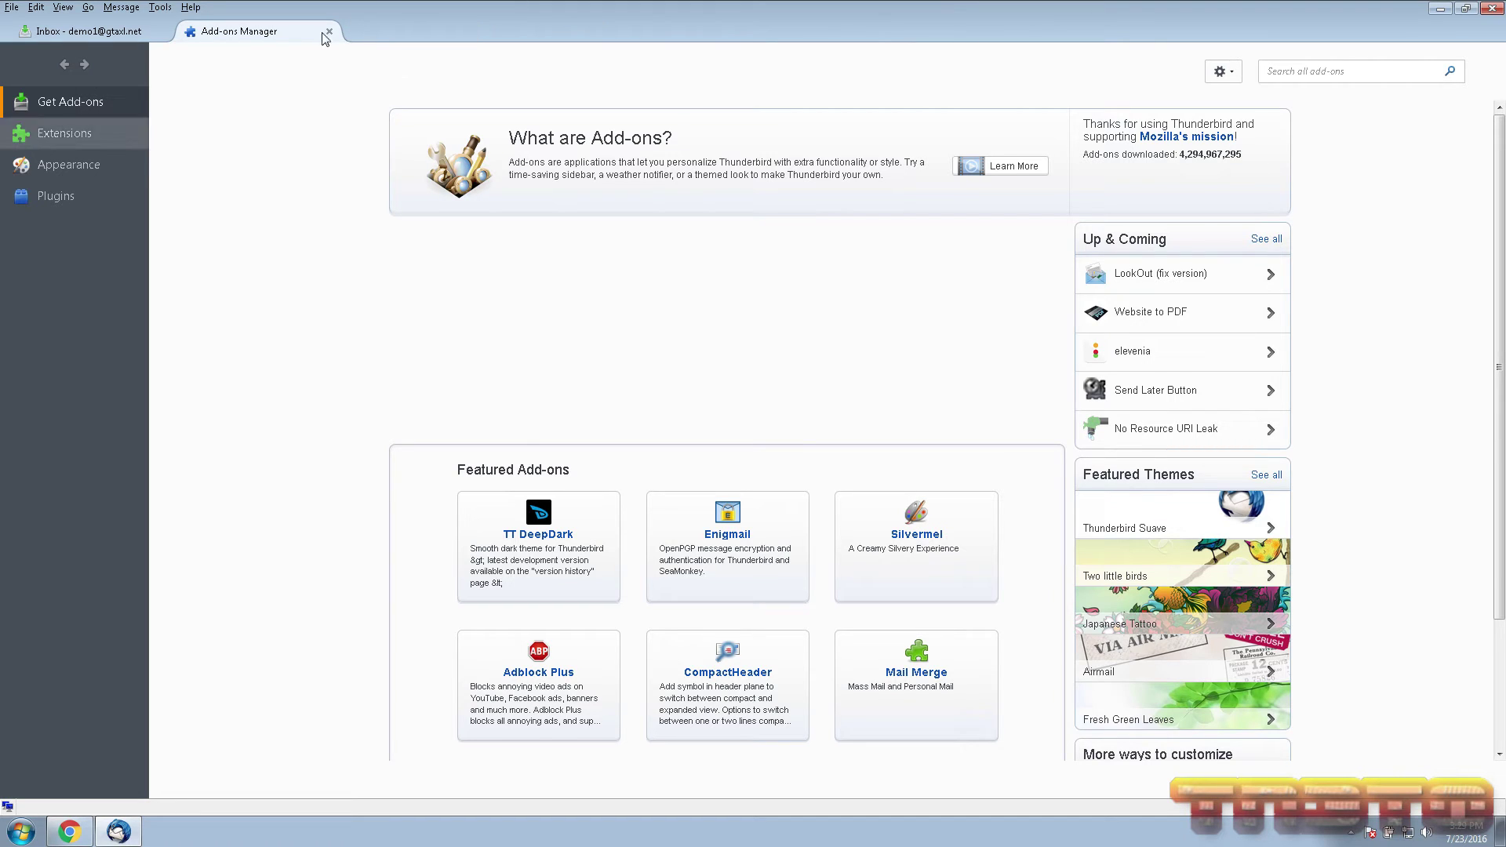
right_click(378, 29)
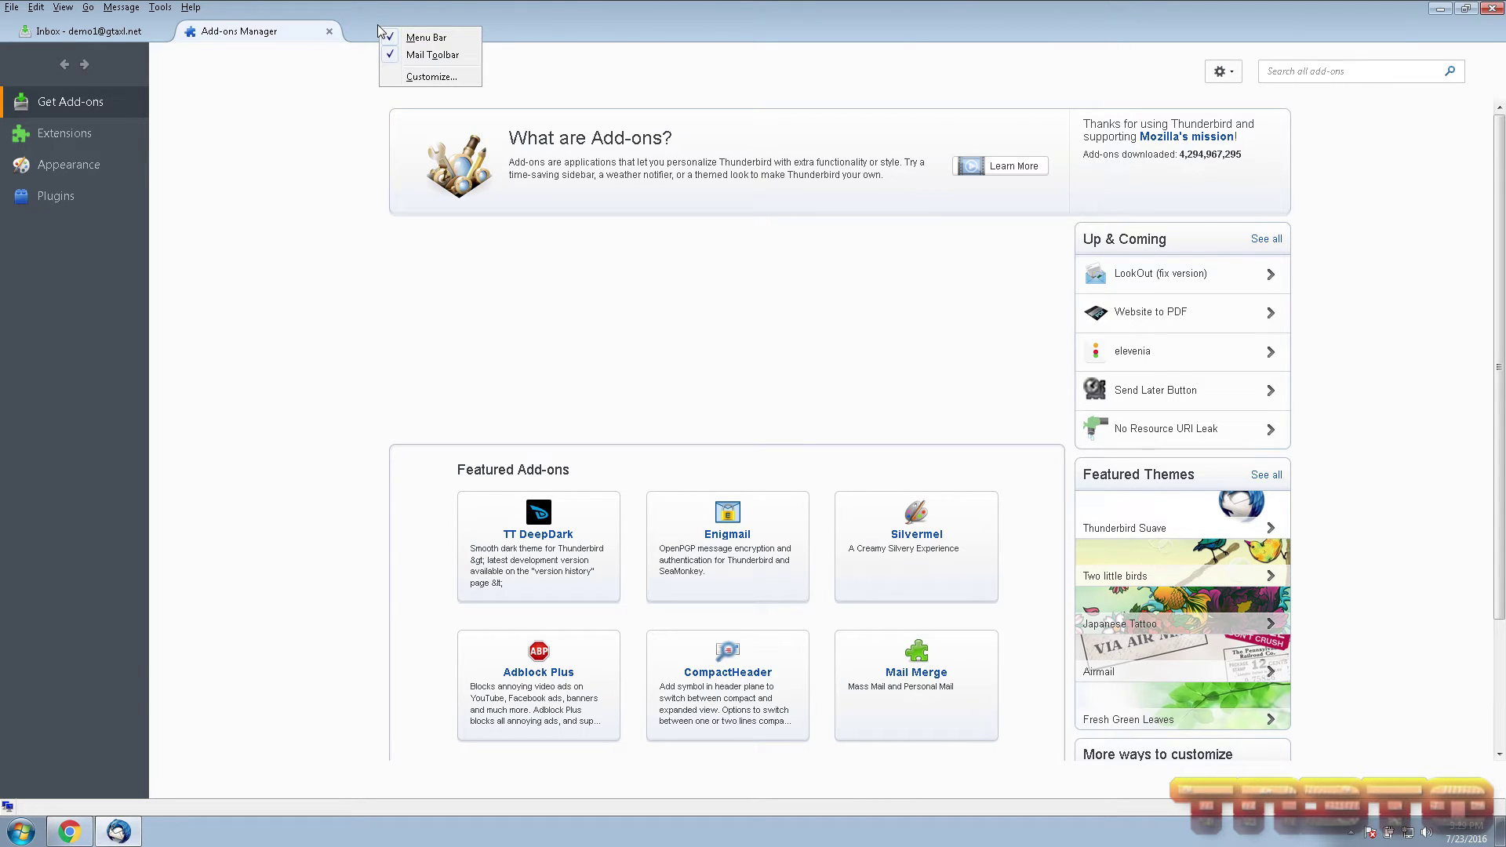
click(361, 23)
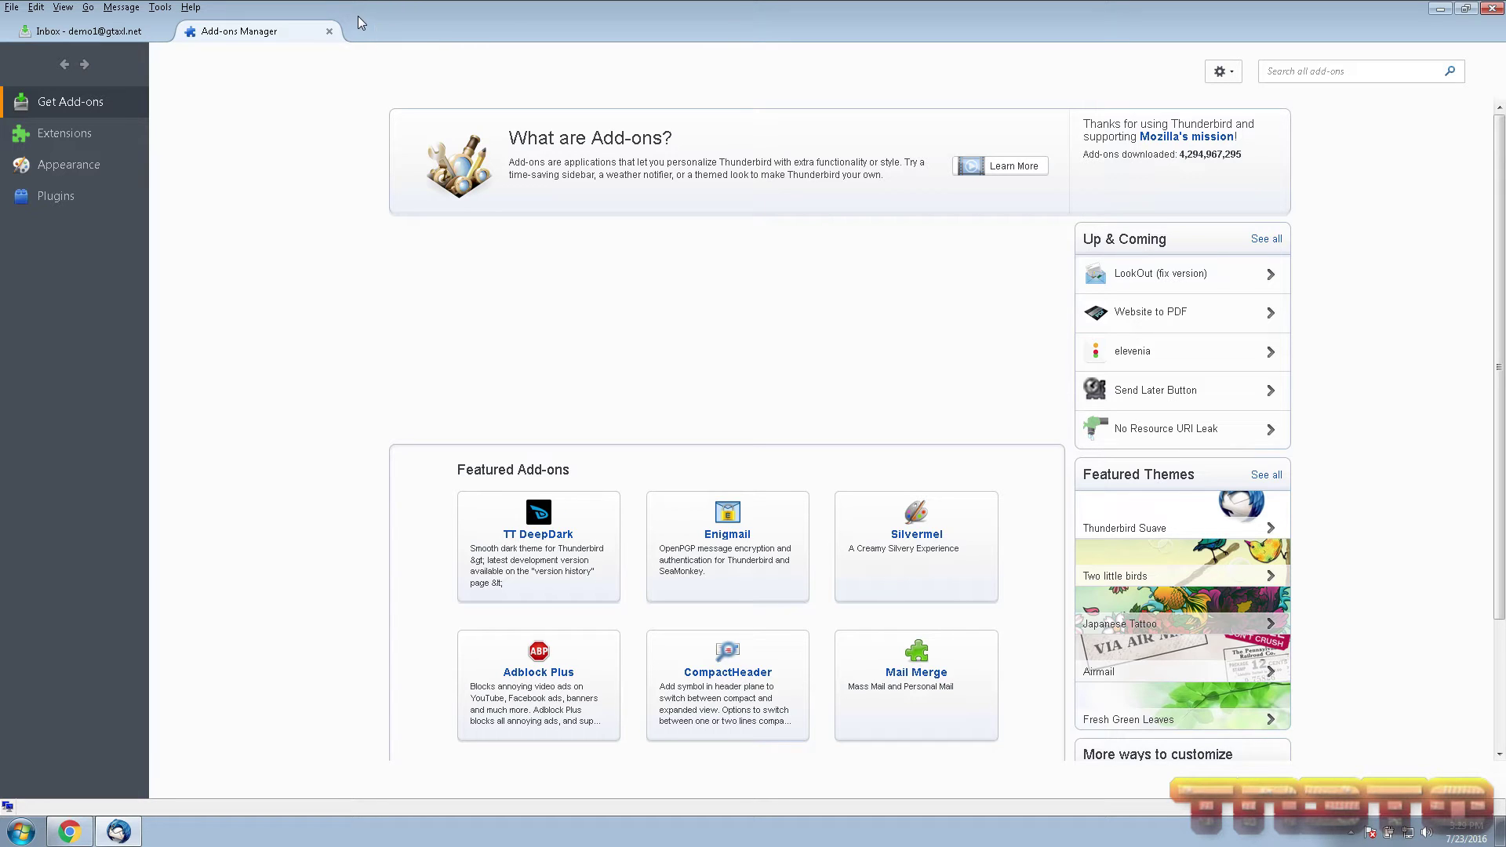
Step: Reopen the Add-ons Manager via Tools and choose Install Add-on From File from the gear menu
click(160, 8)
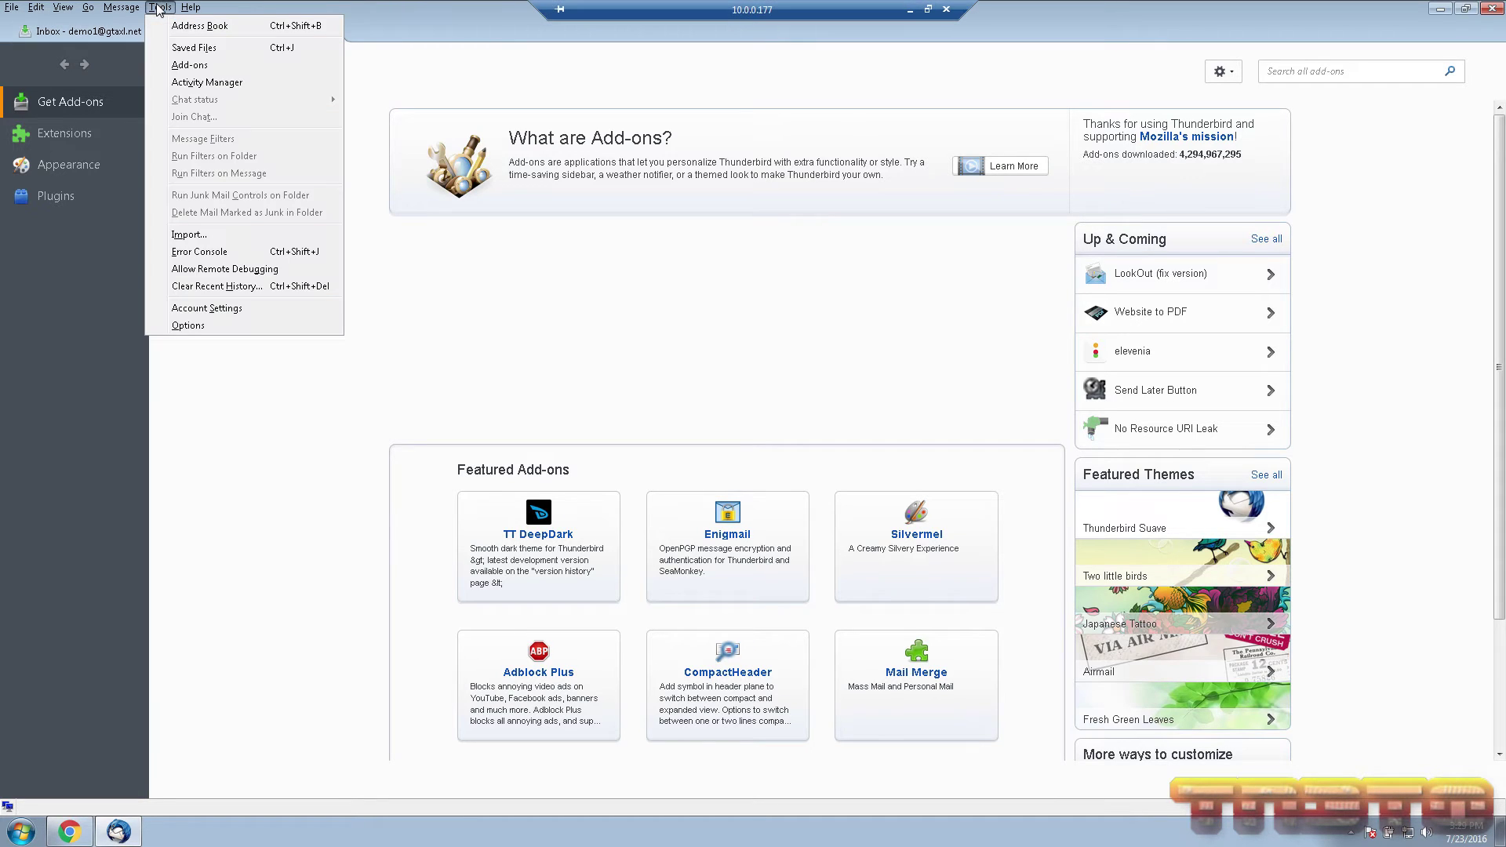
click(205, 64)
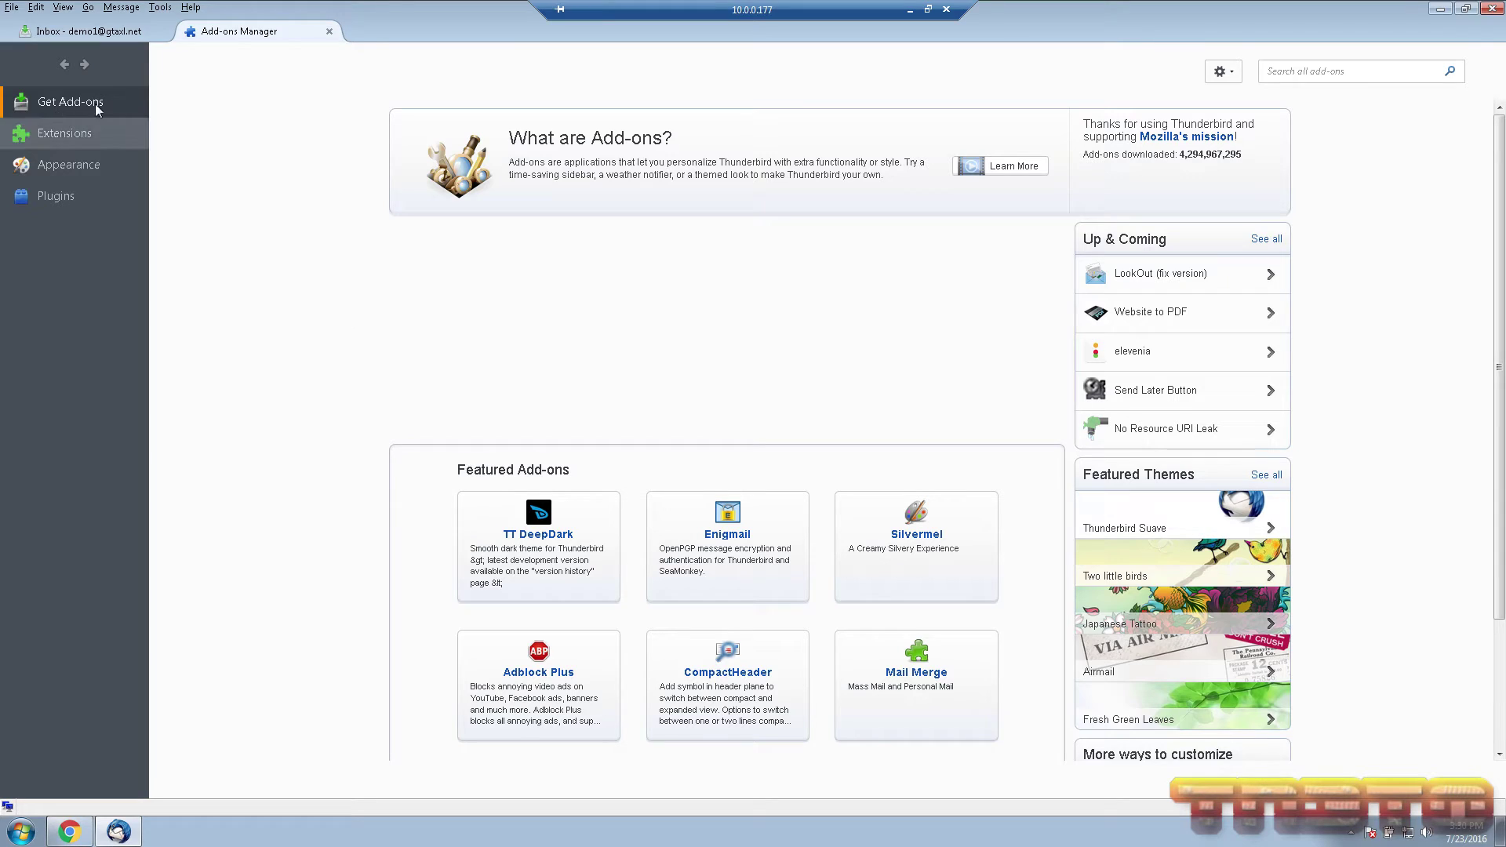
click(1228, 80)
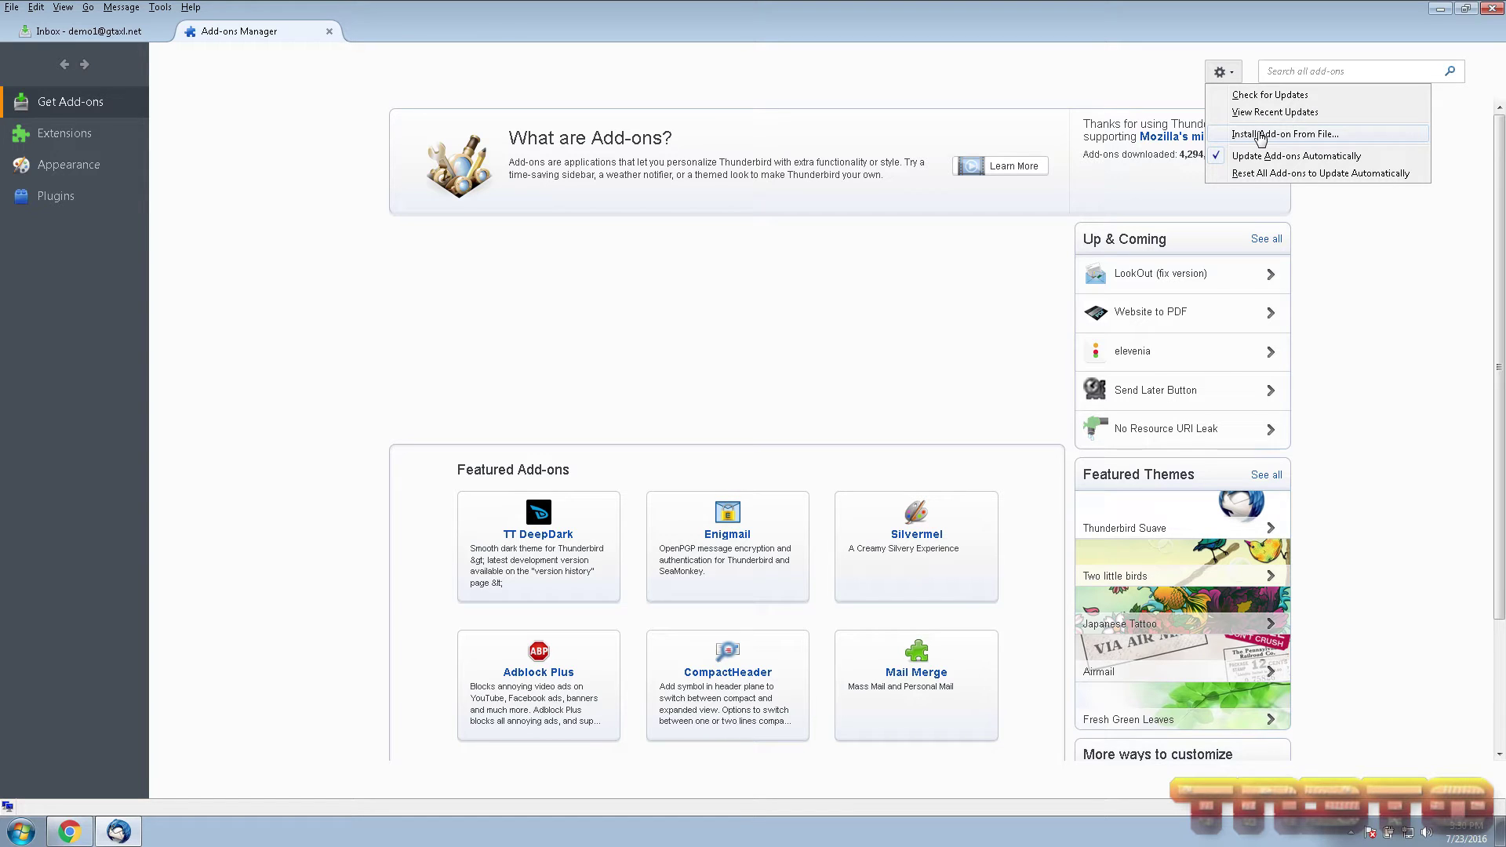
click(1260, 138)
Step: Install enigmail-1.9.4-sm+tb.xpi from Downloads and restart Thunderbird
drag(323, 22, 693, 175)
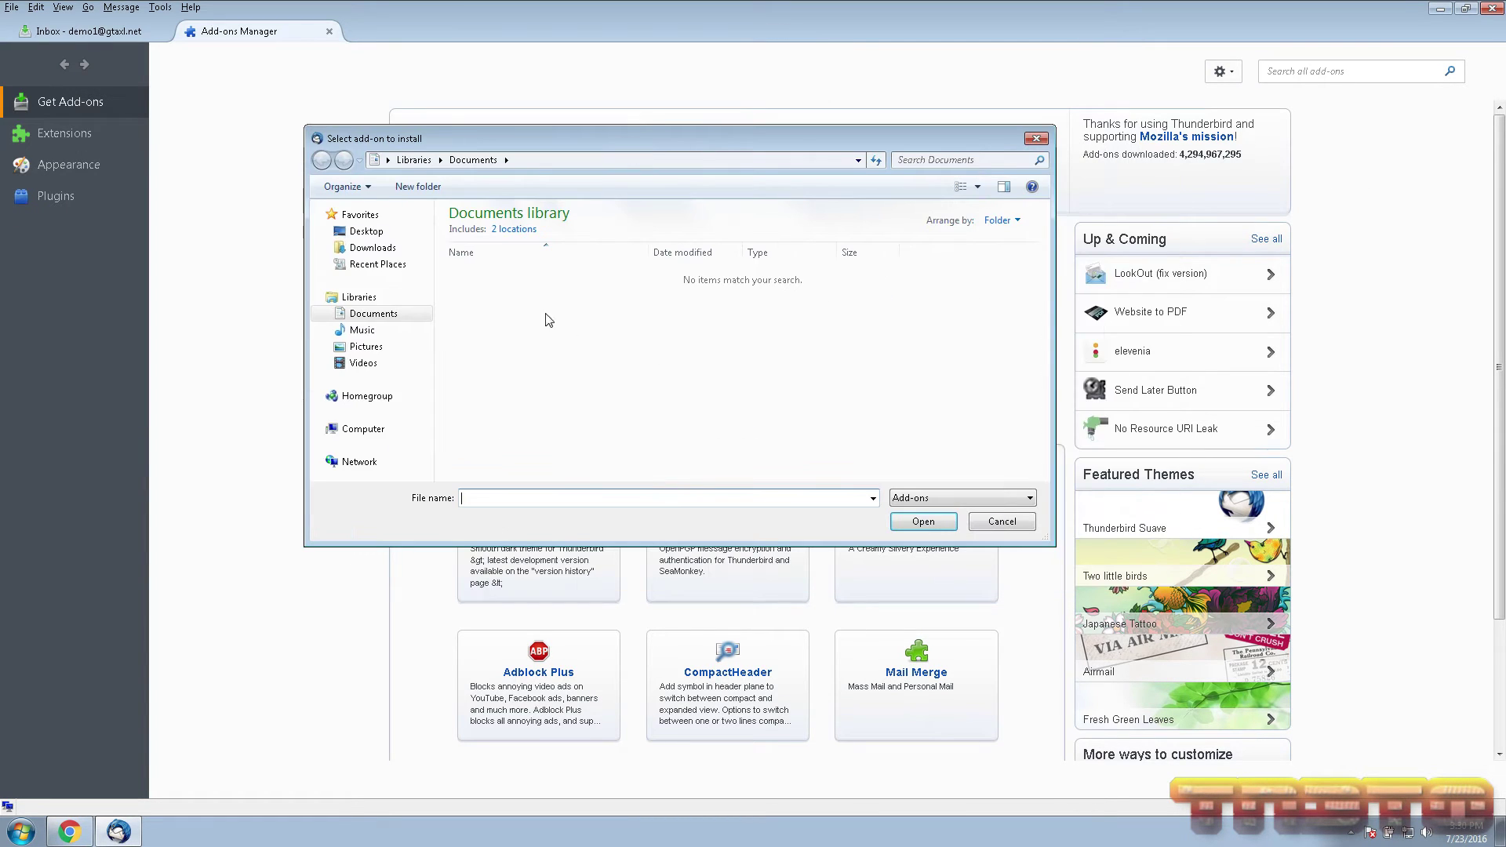
click(384, 248)
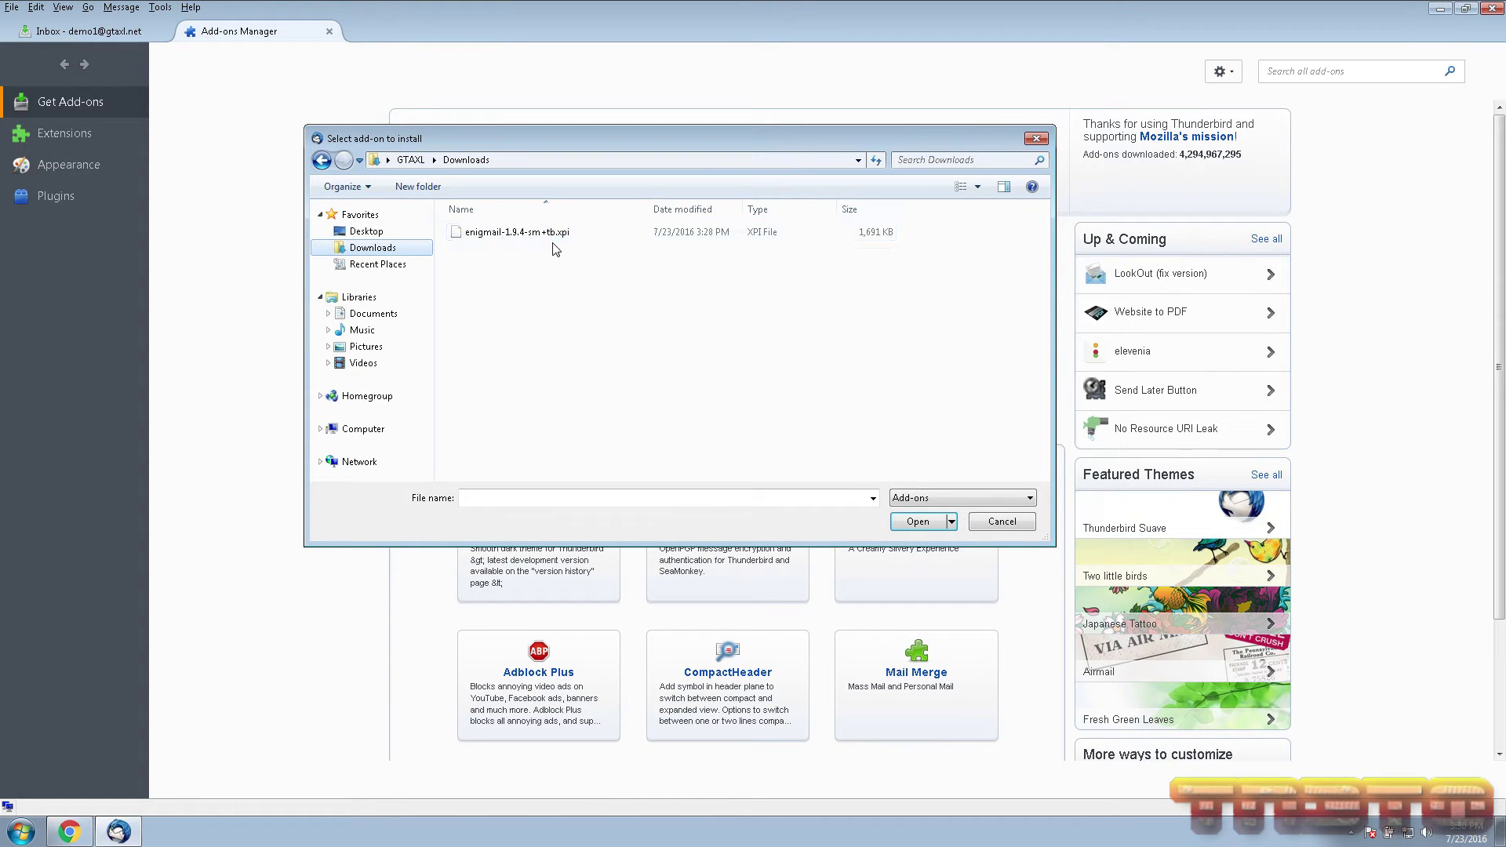
click(571, 233)
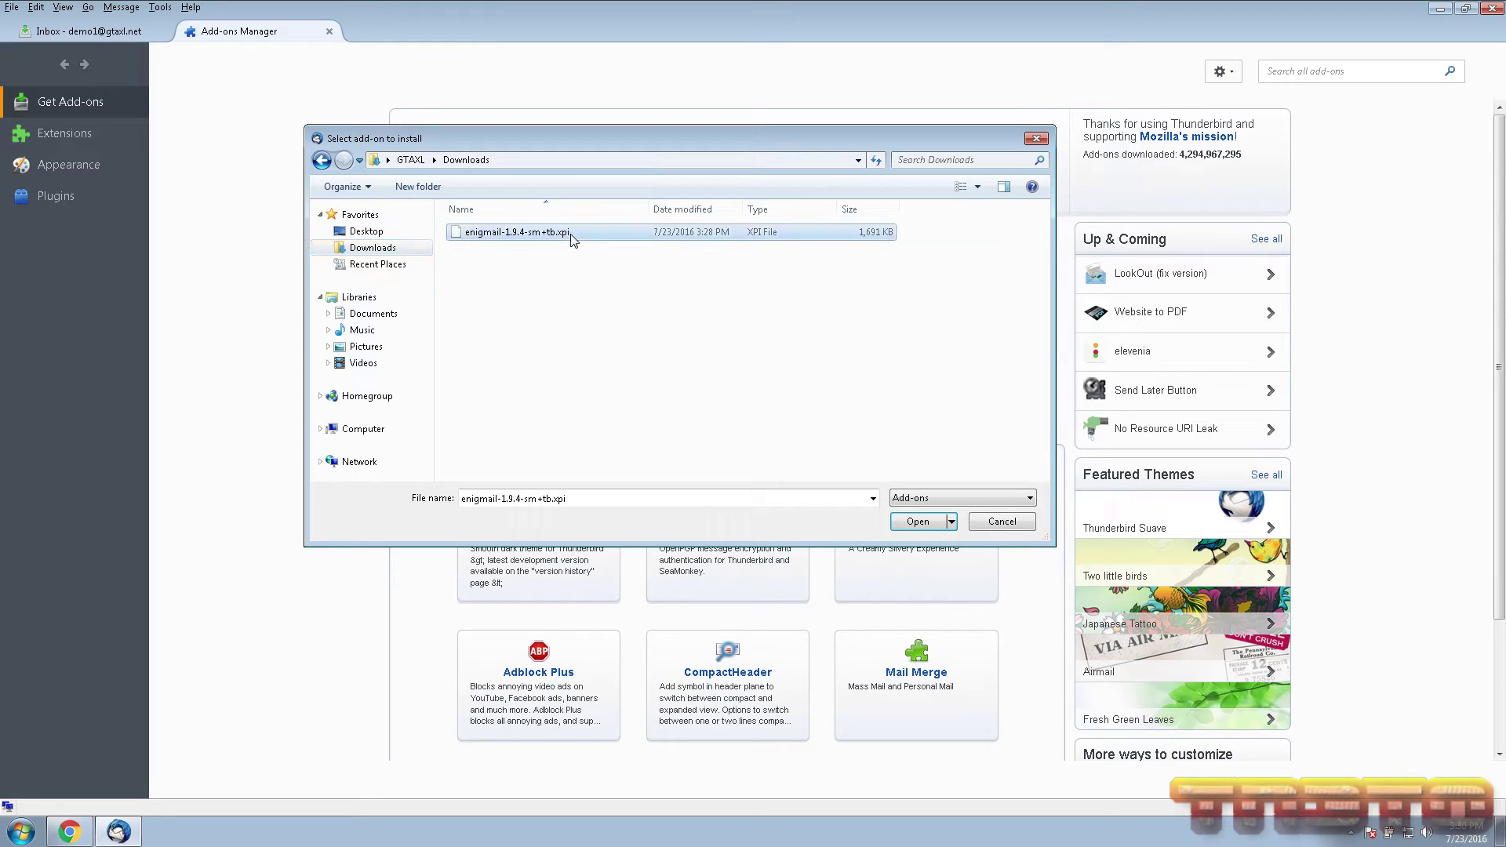
click(917, 523)
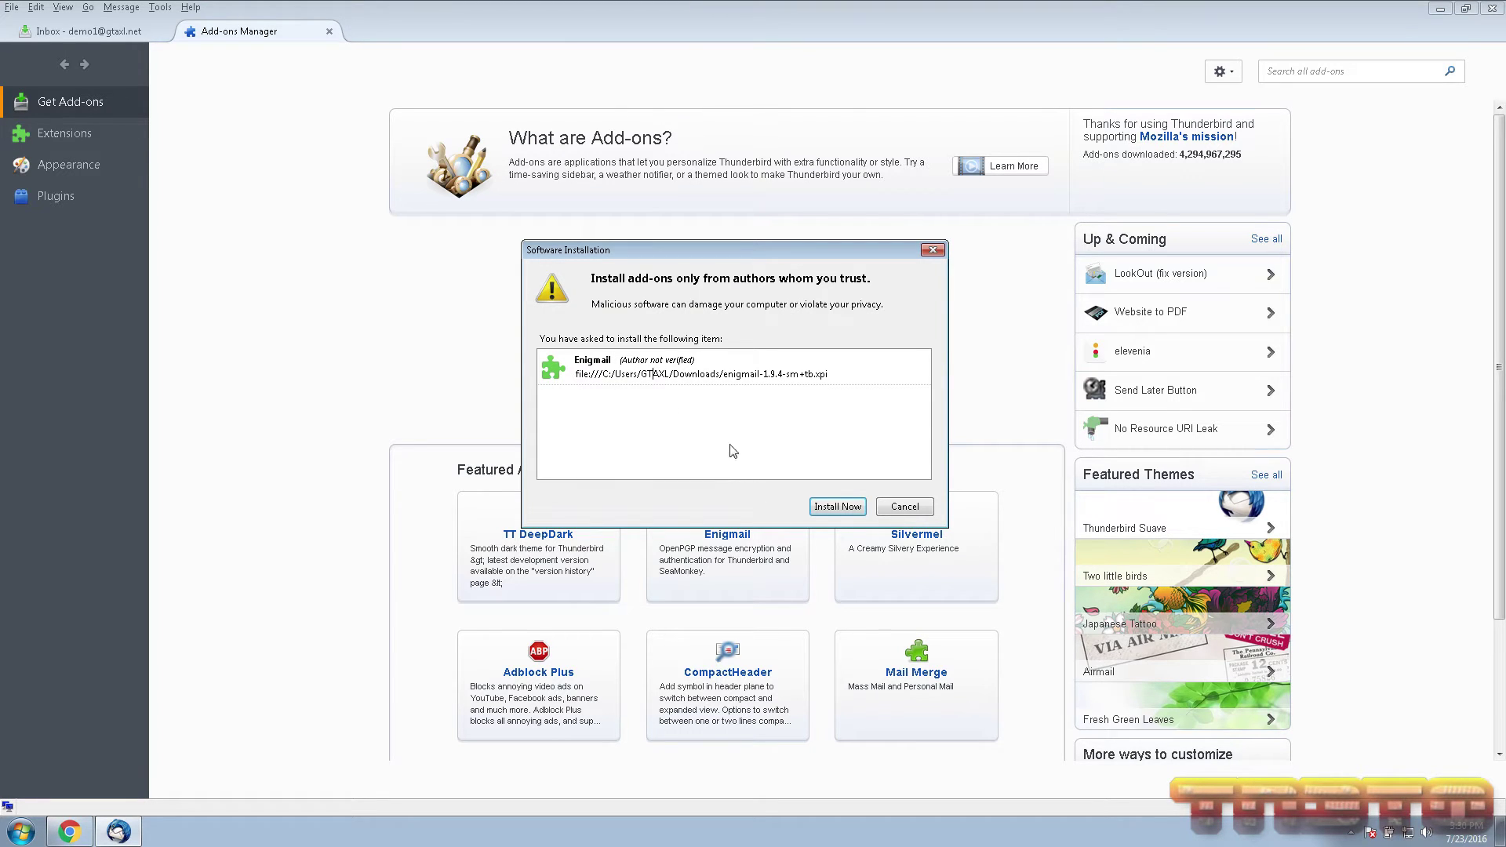
click(836, 507)
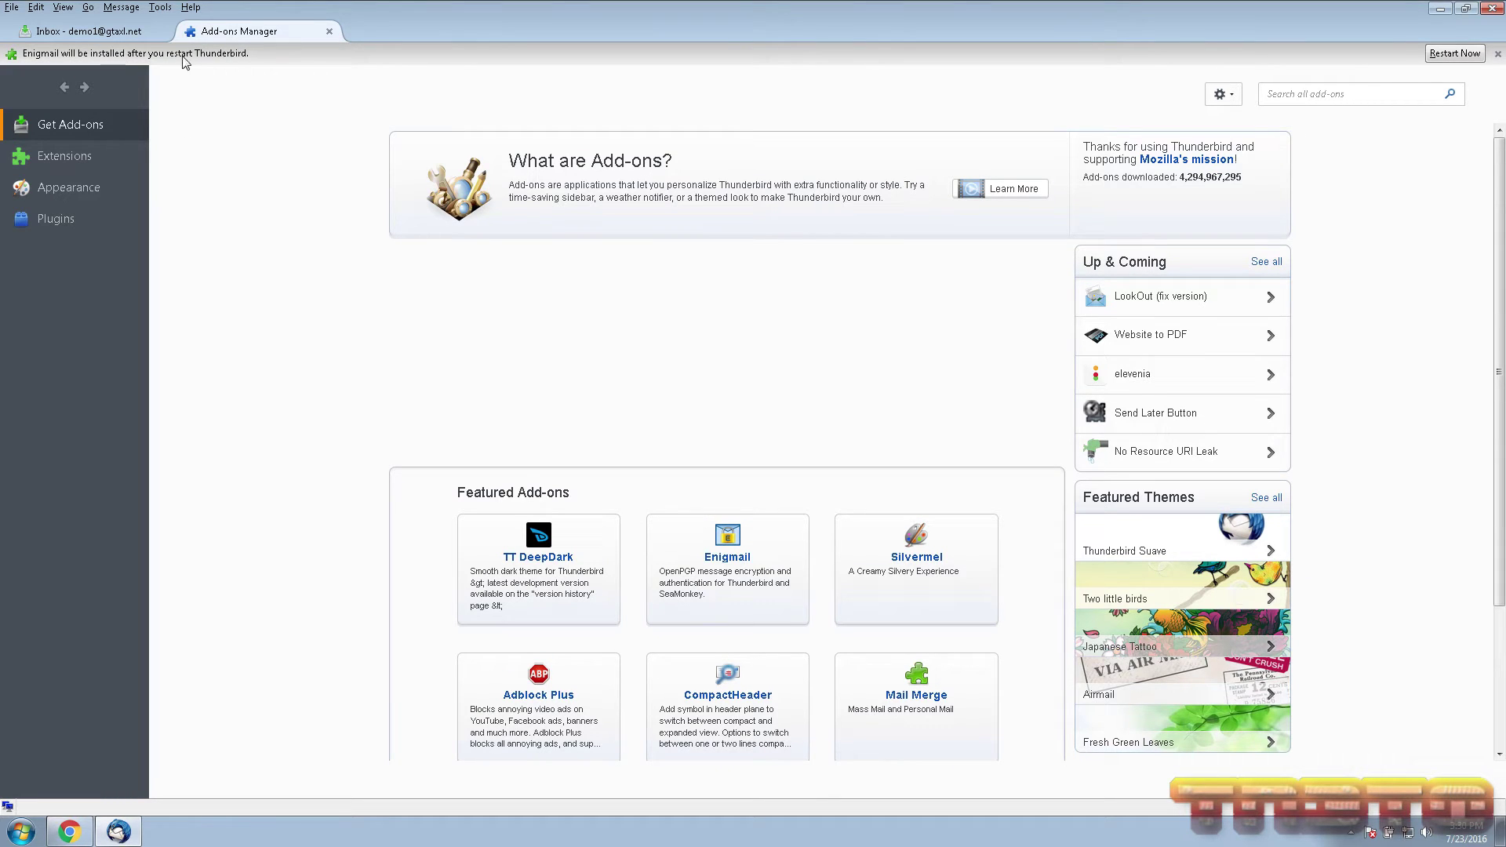
click(1453, 53)
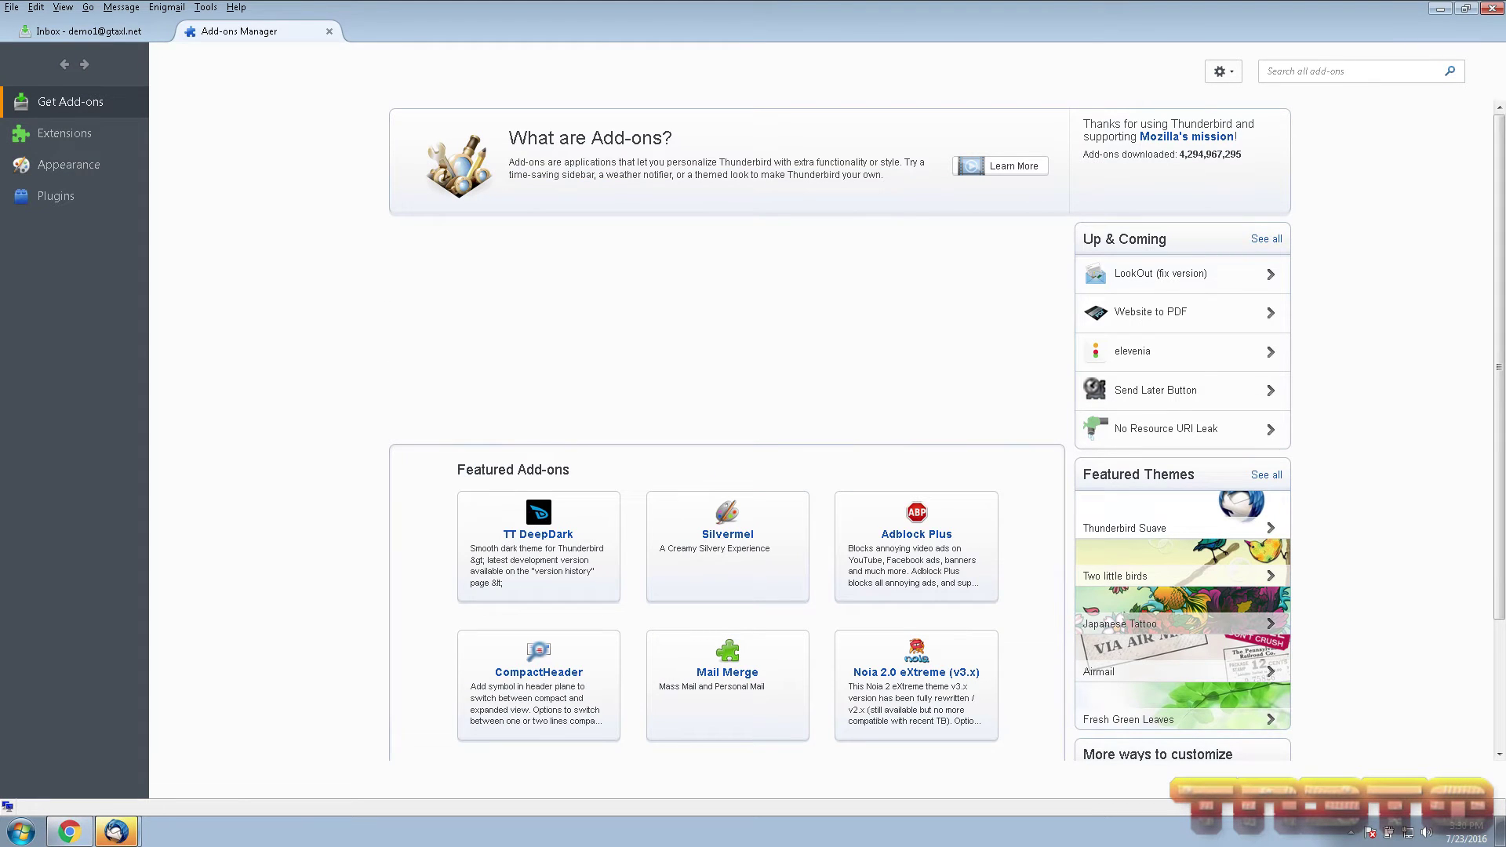
Step: Choose to configure Enigmail later and close the Enigmail Setup Wizard
click(116, 832)
click(126, 796)
click(556, 357)
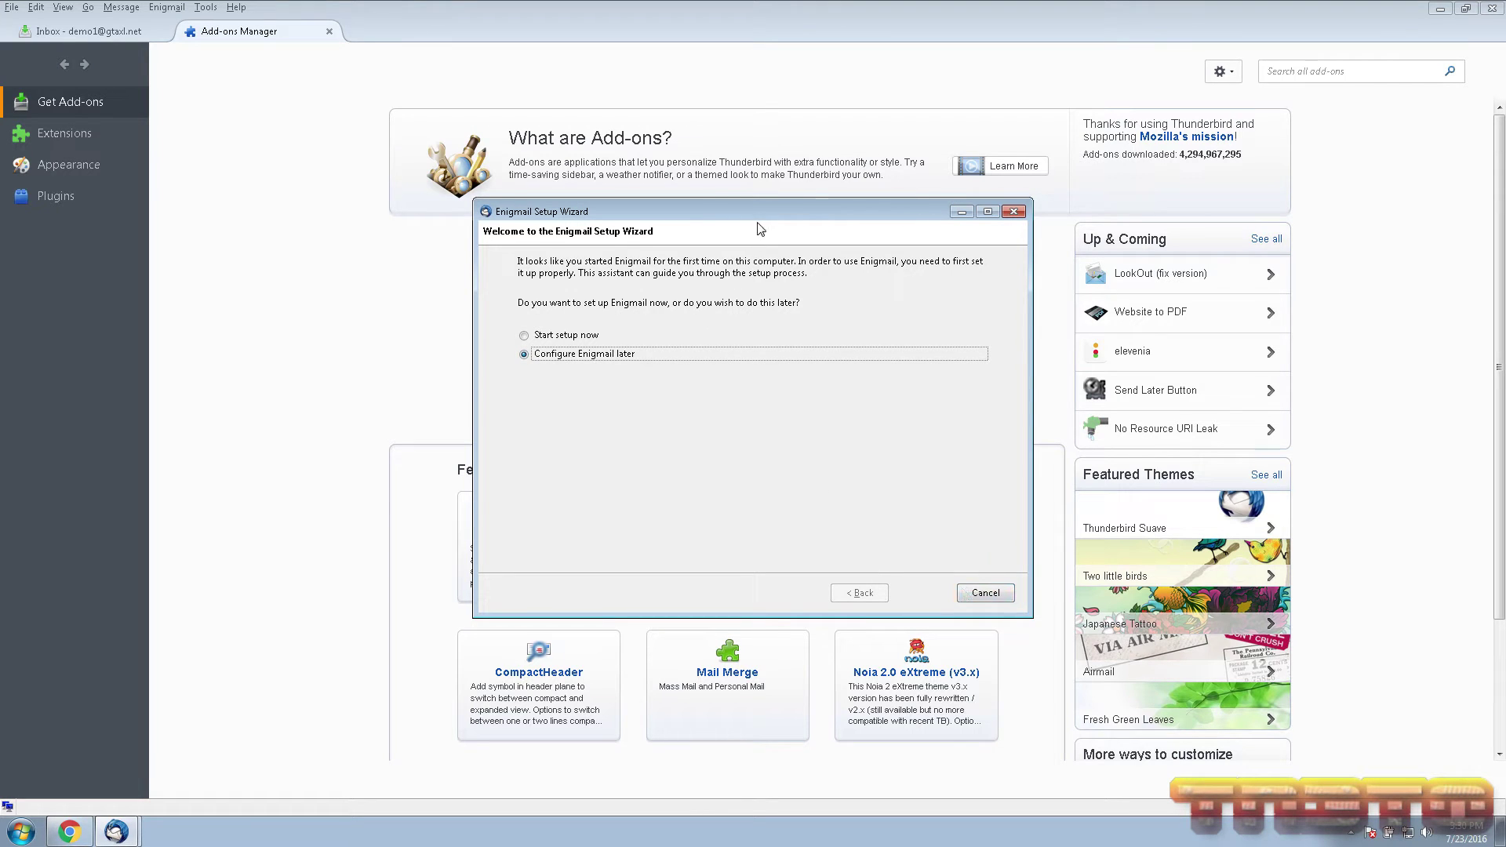
drag(755, 220, 723, 194)
click(951, 566)
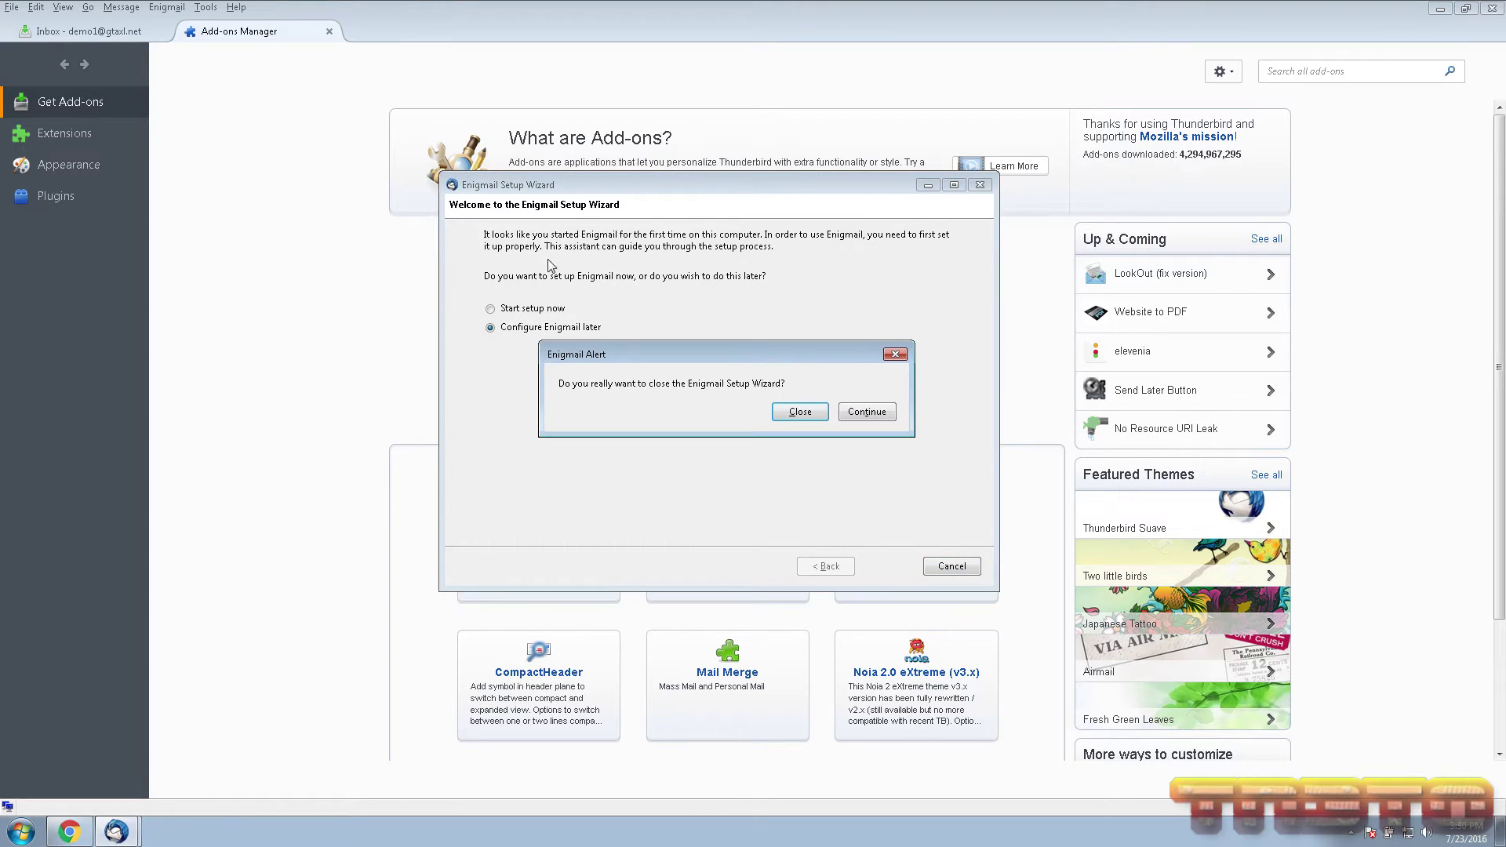
click(807, 412)
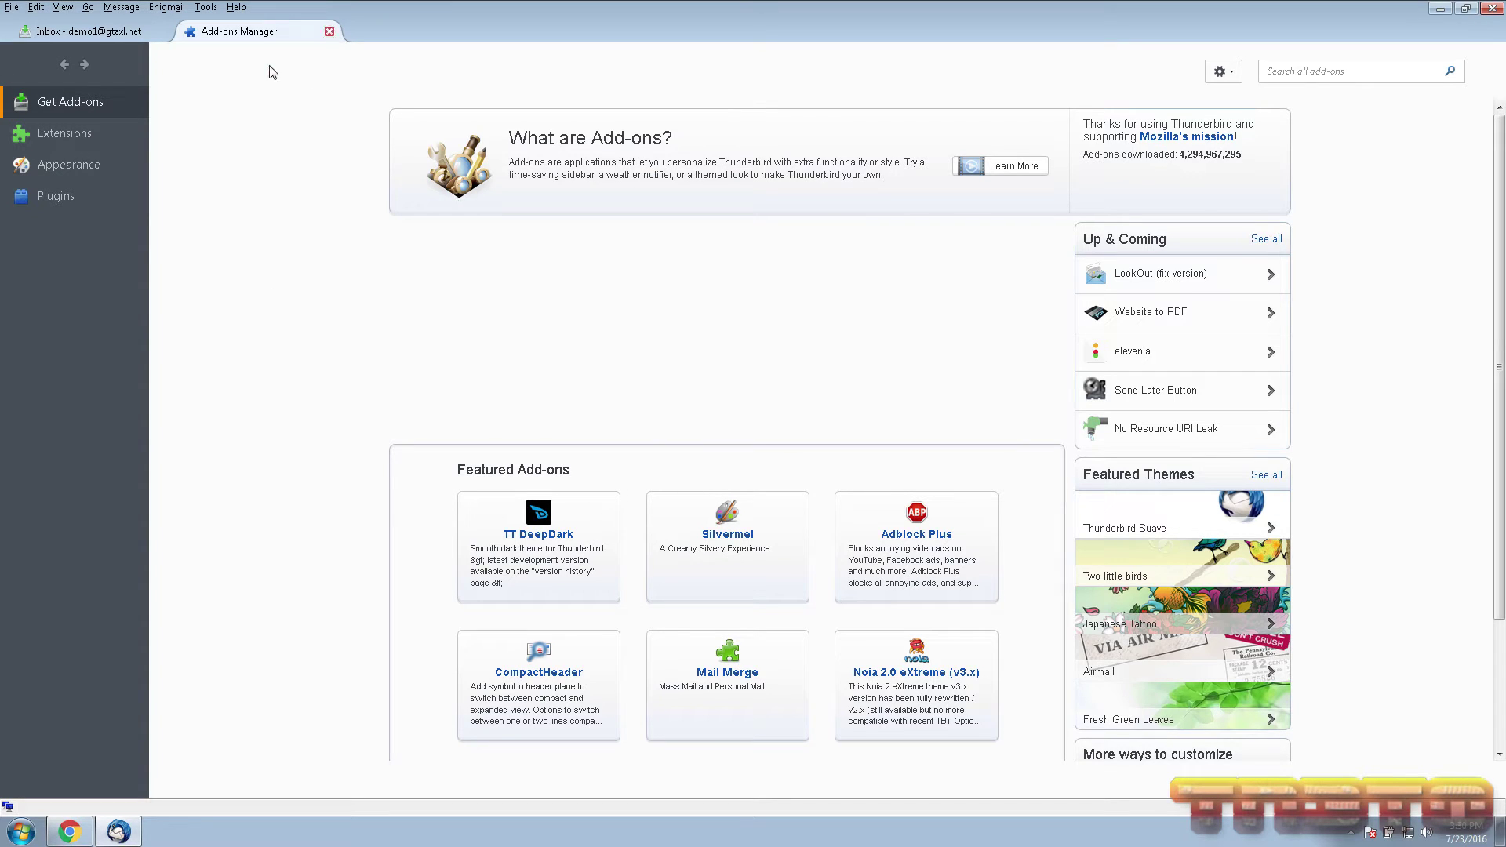
Step: View the Enigmail 1.9.4 extension's details, then close the Add-ons Manager
click(60, 134)
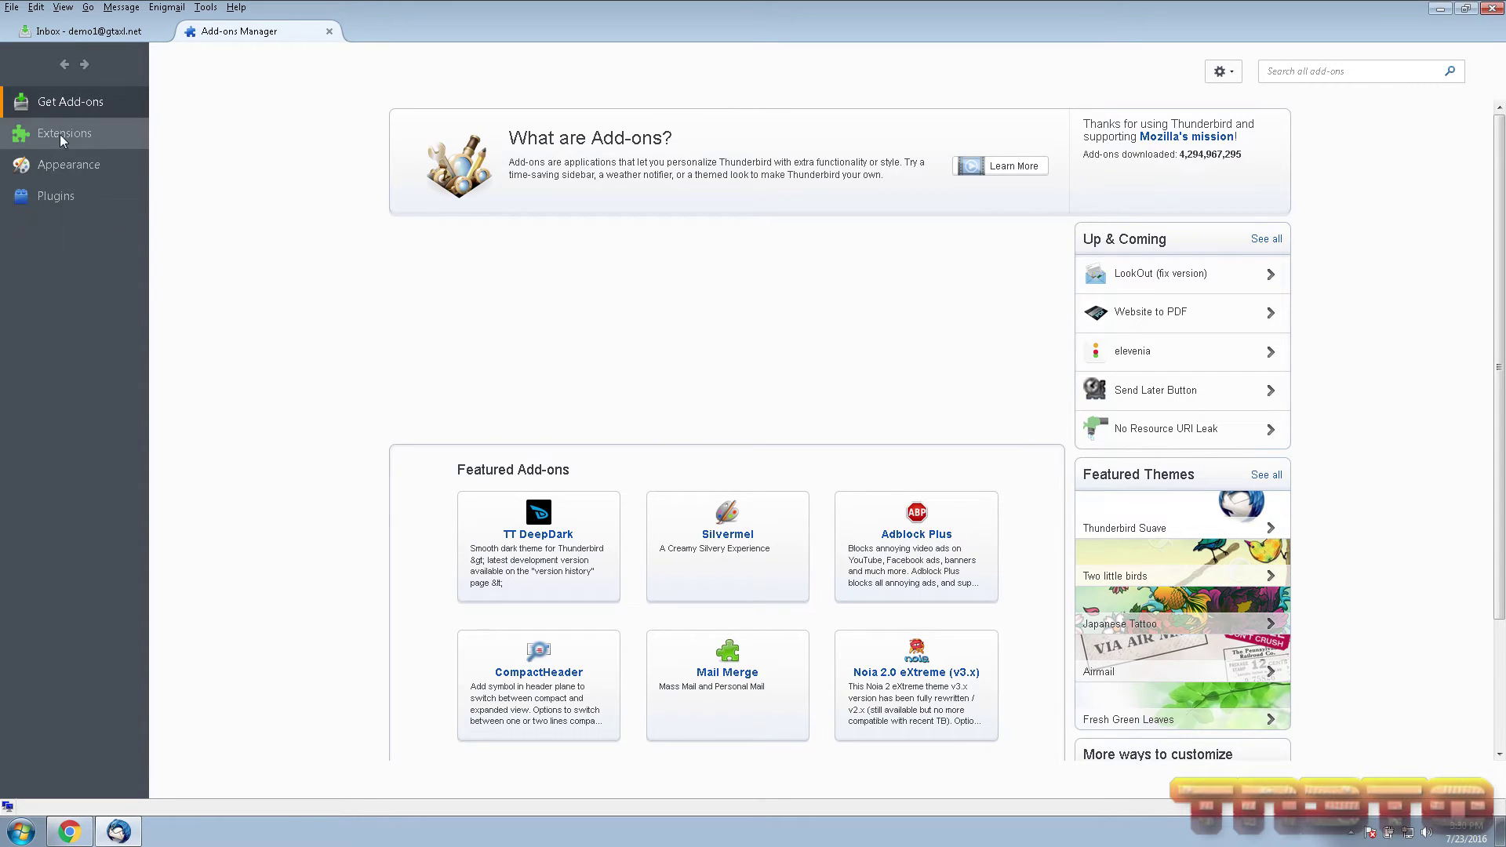
click(299, 135)
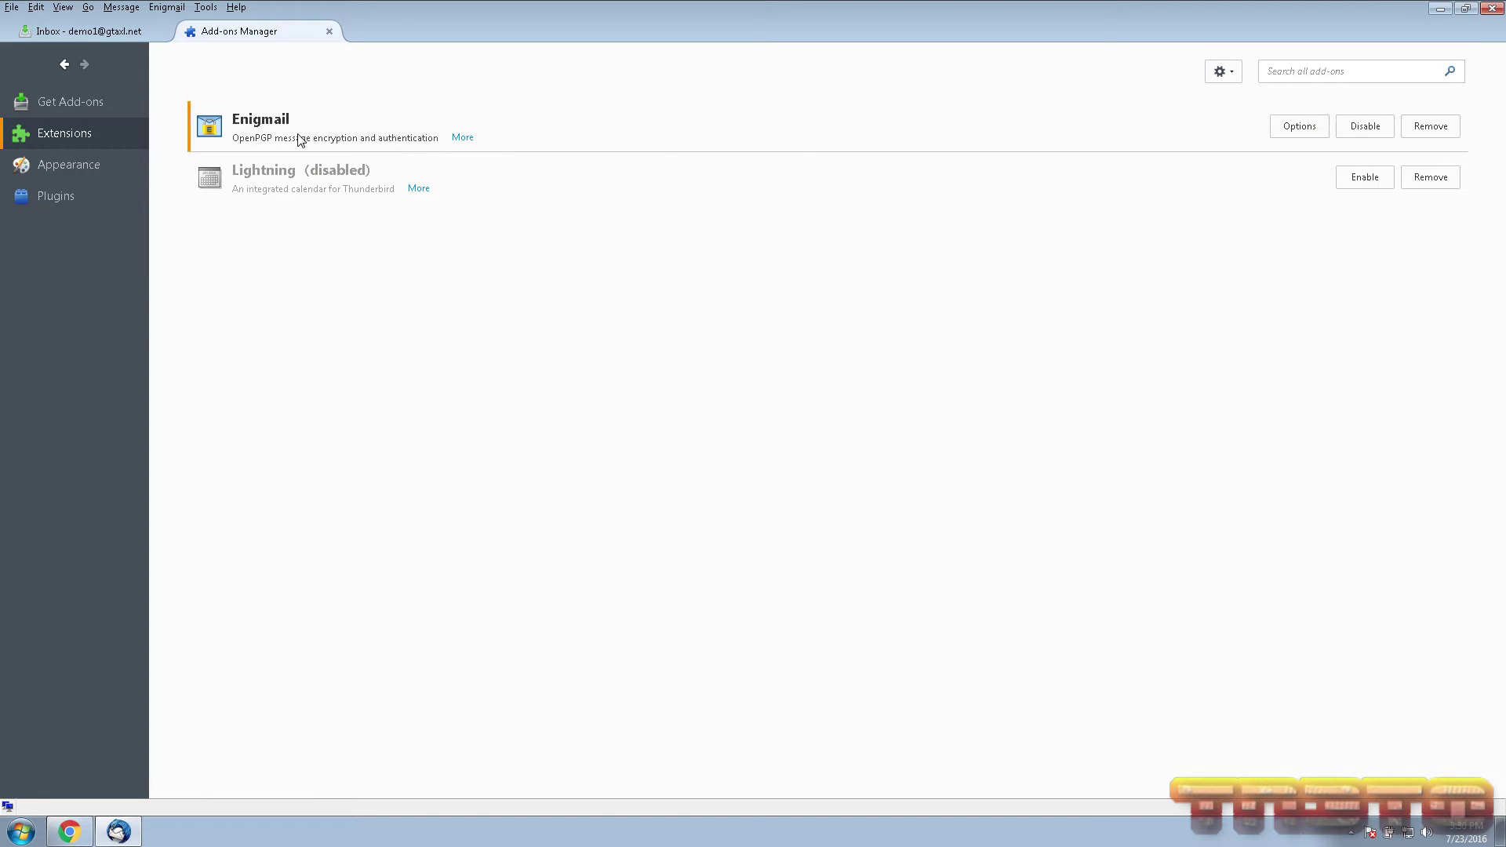
click(459, 138)
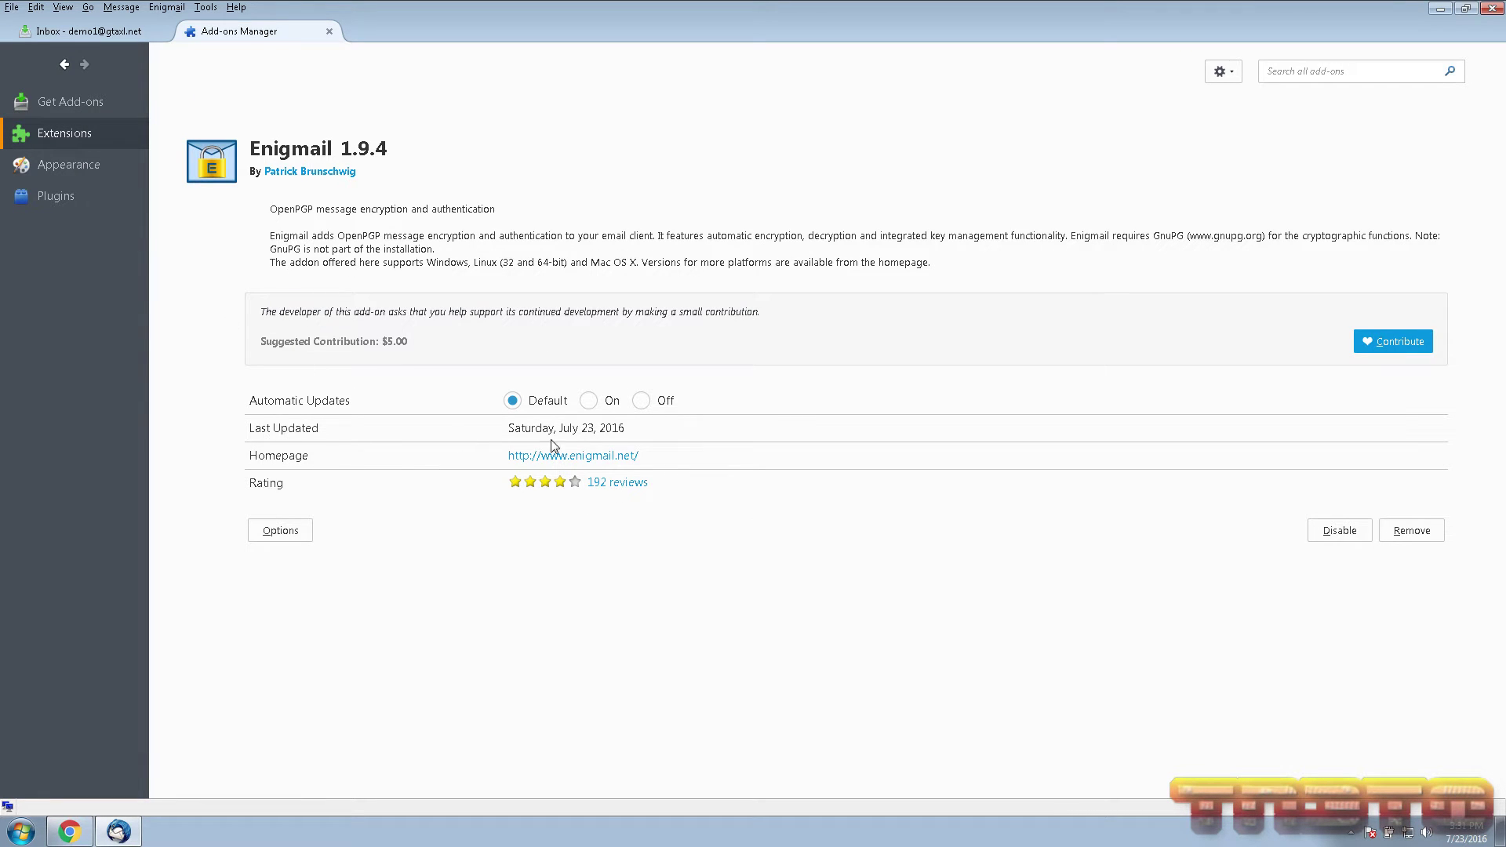
click(329, 32)
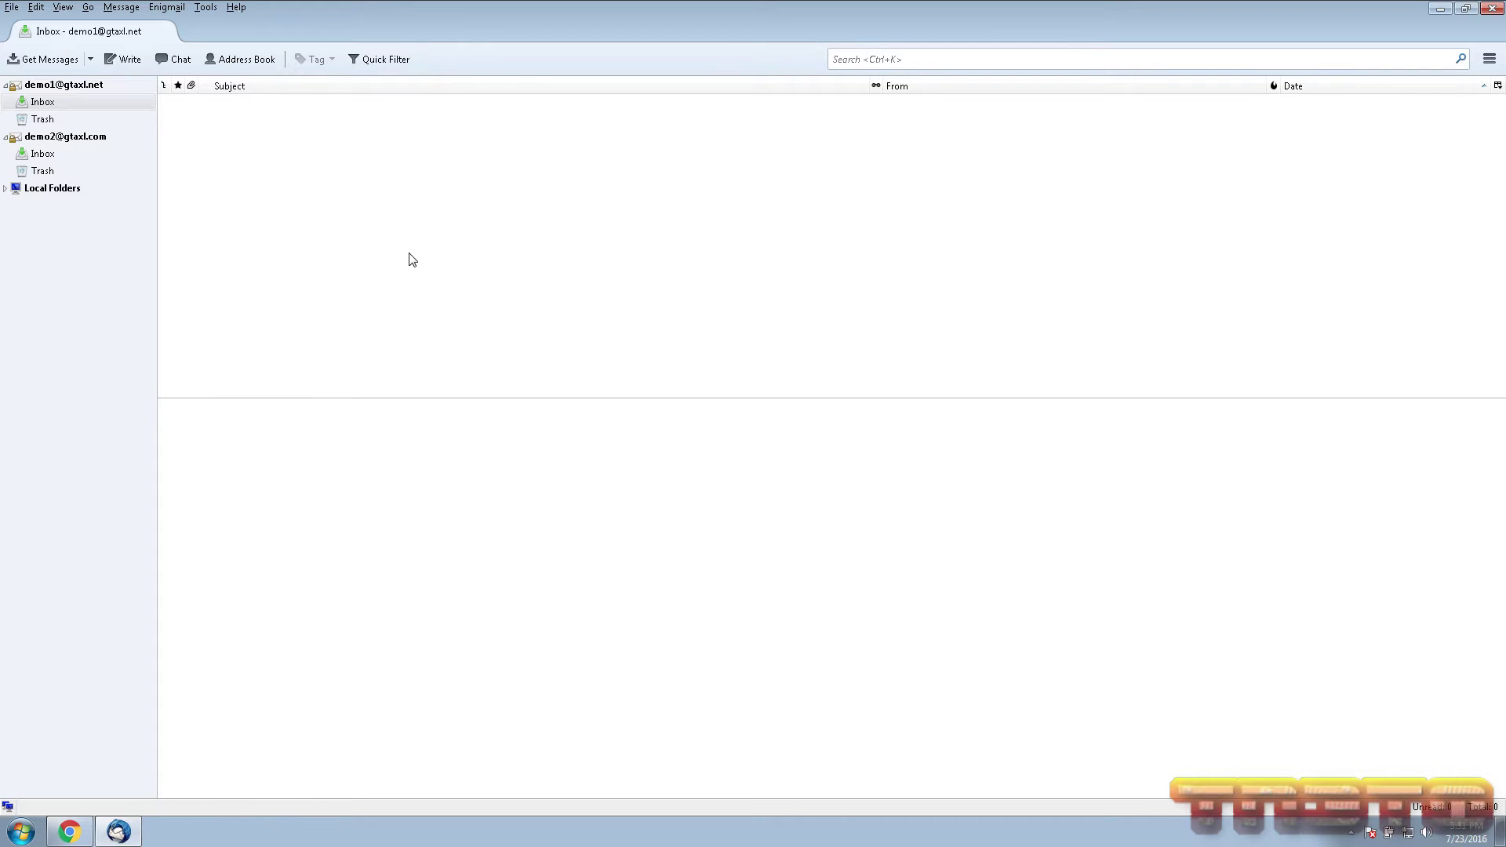
Step: Open Enigmail Key Management from the Enigmail menu
click(168, 7)
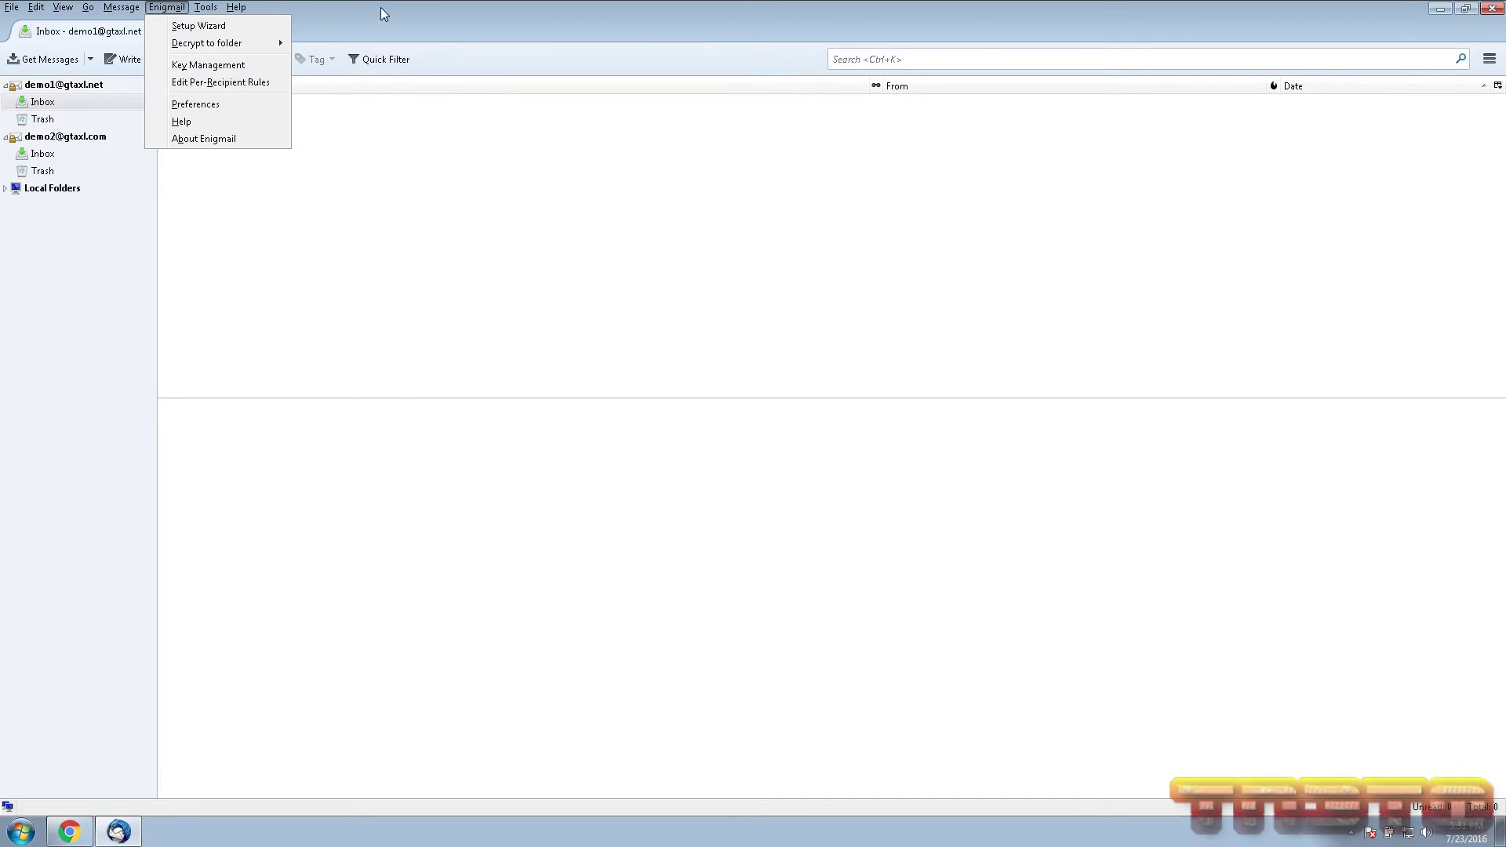
click(377, 12)
right_click(256, 21)
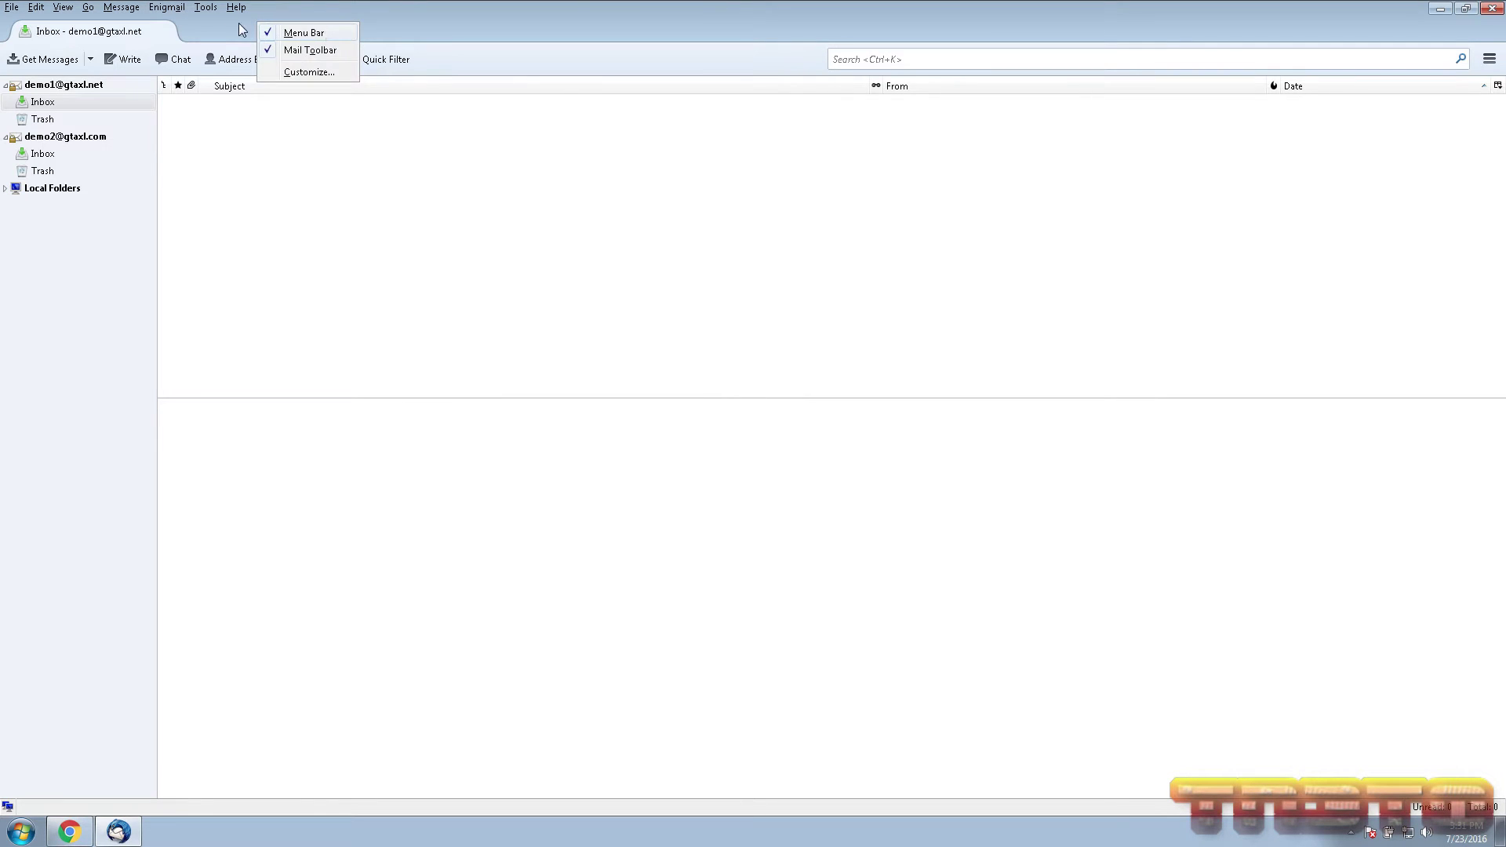
click(241, 30)
click(163, 7)
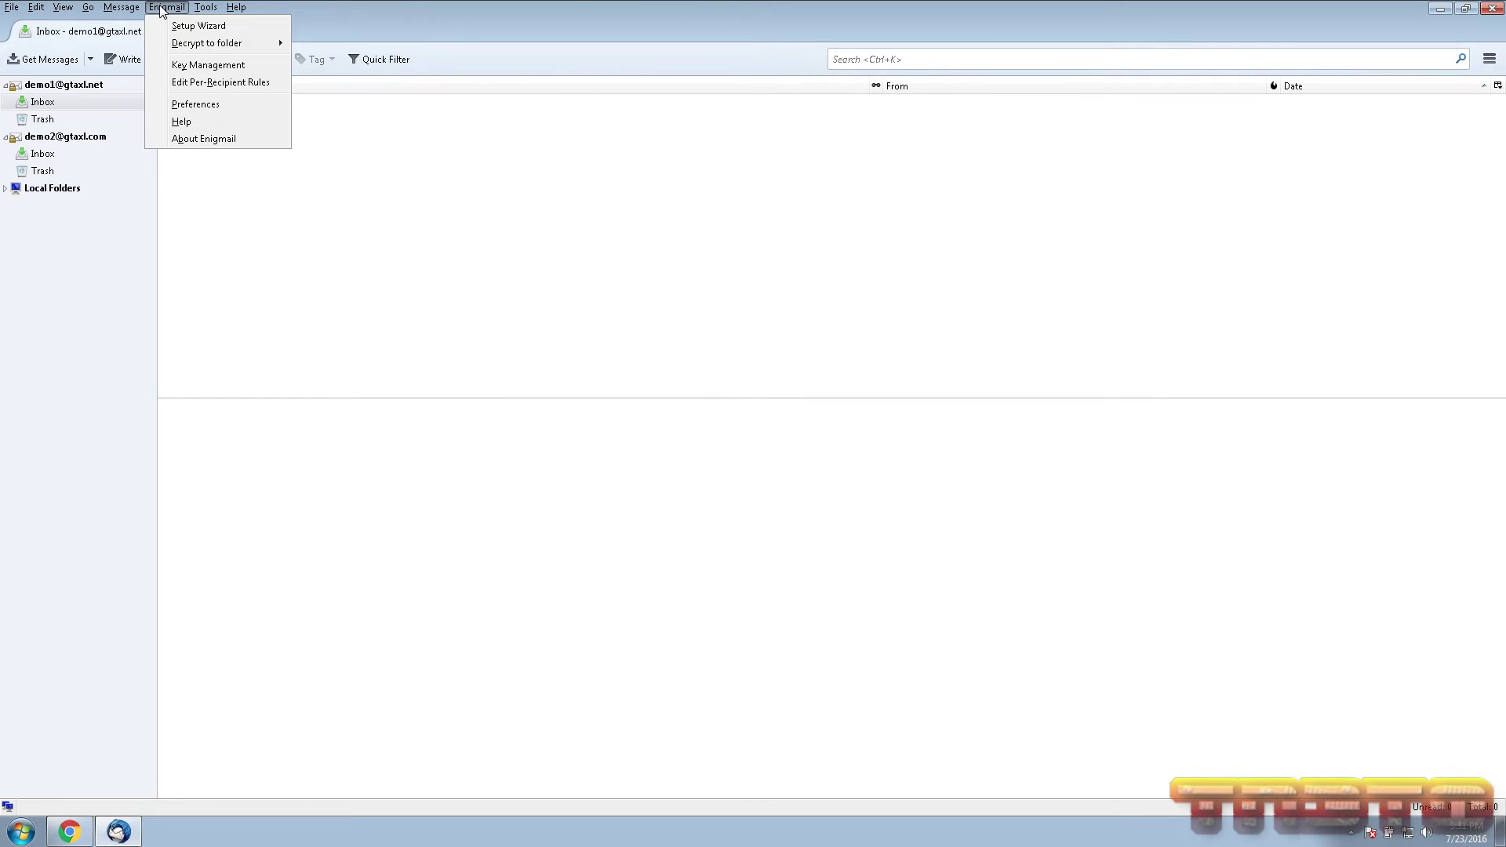
click(202, 66)
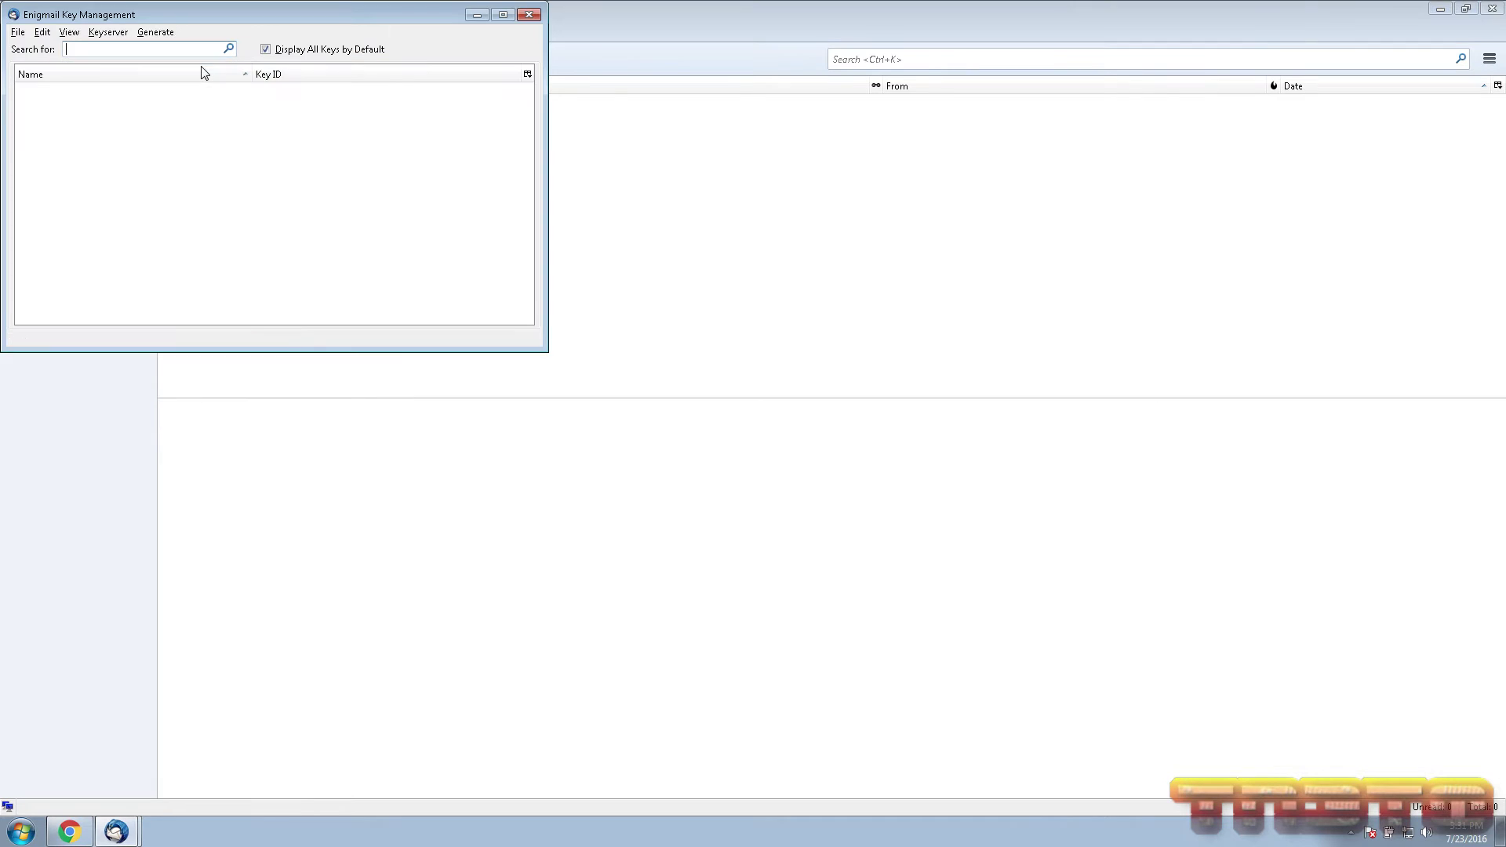
drag(187, 12, 533, 113)
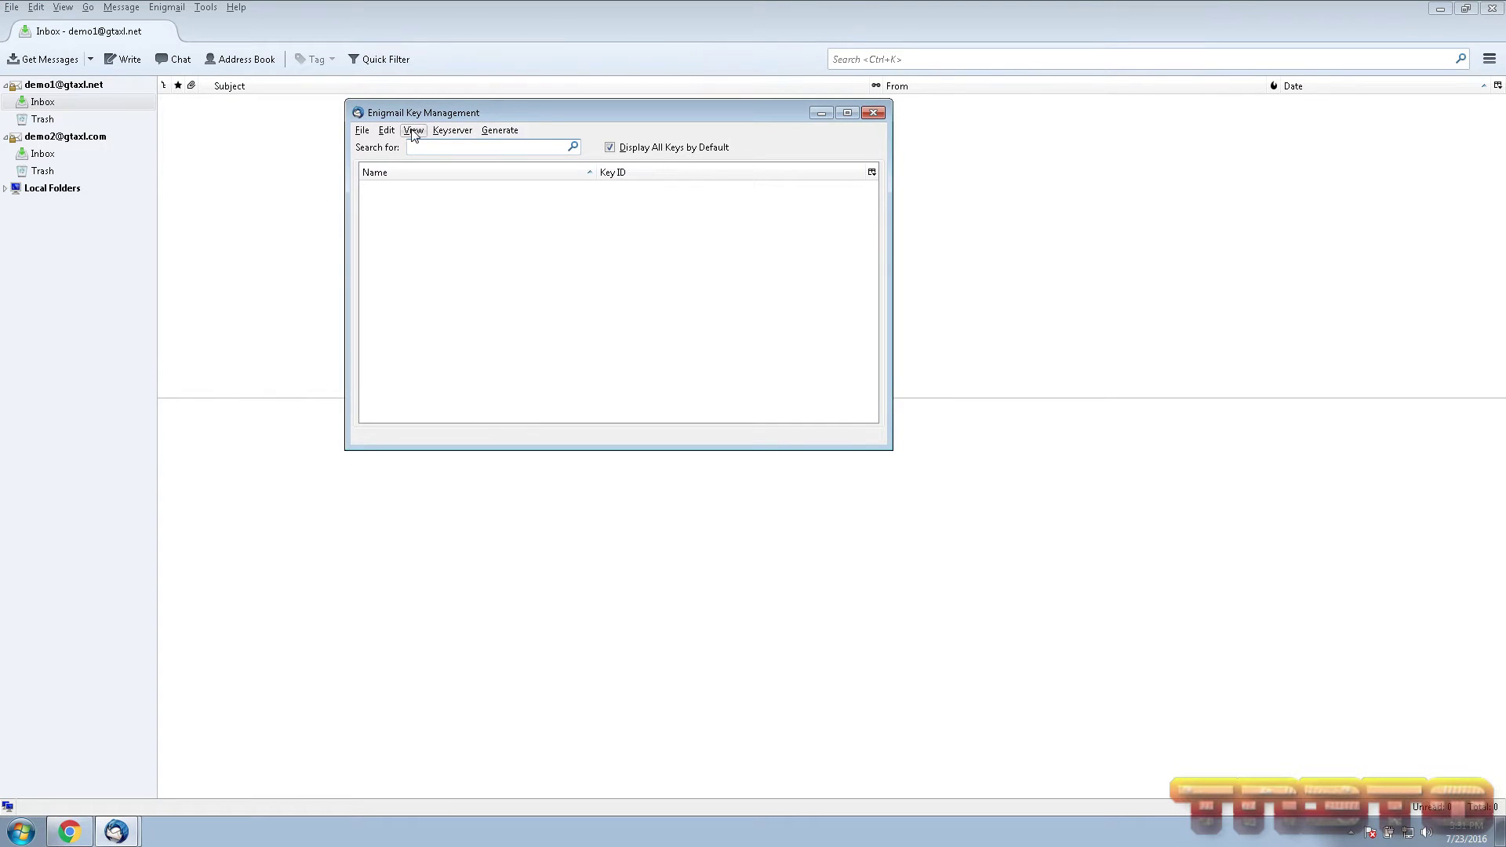
Step: Start generating a new OpenPGP key pair with Generate > New Key Pair
click(496, 131)
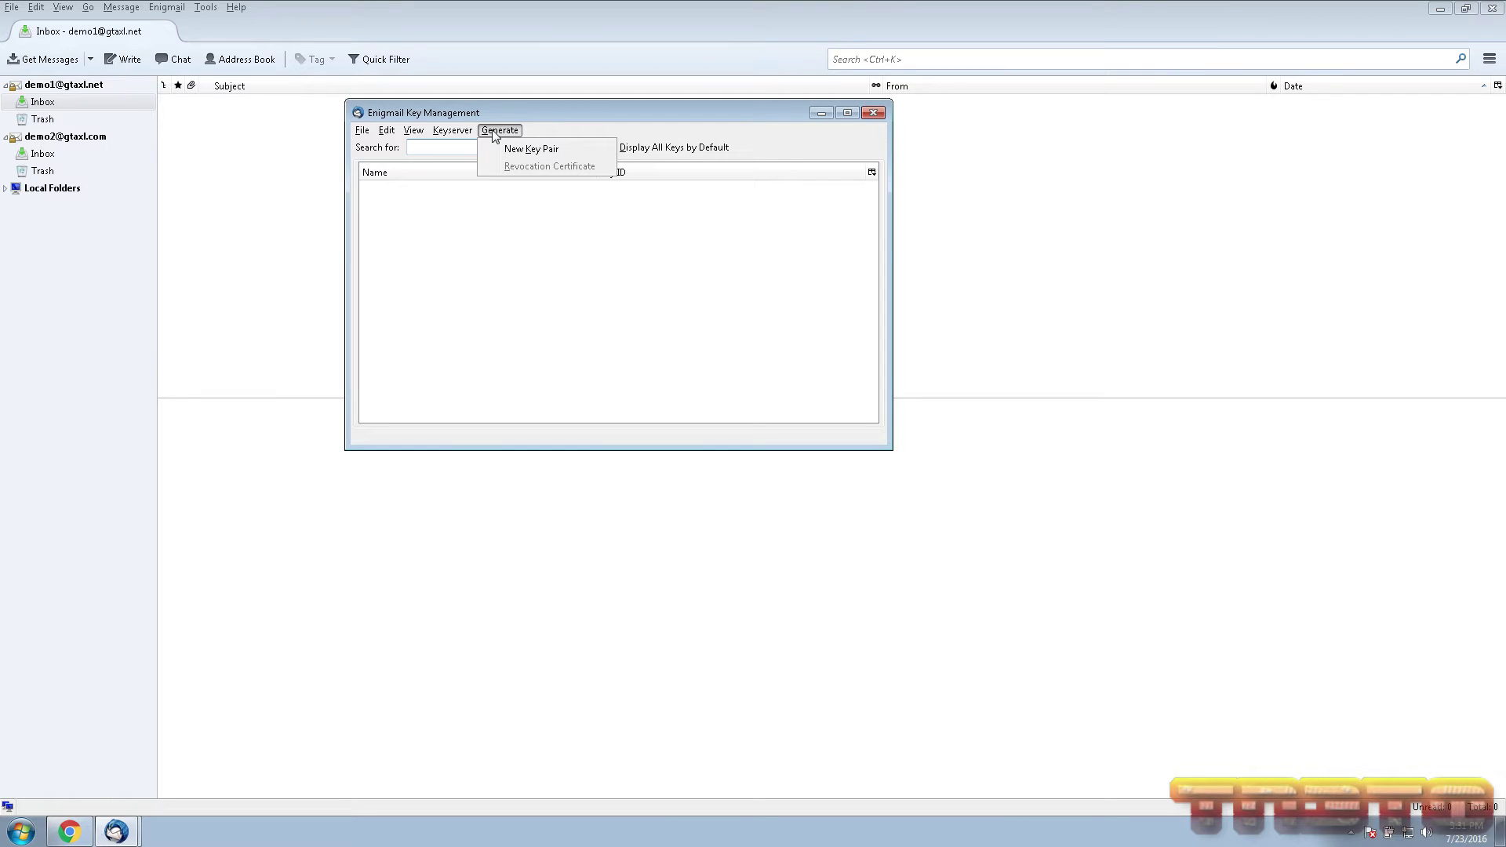
click(523, 149)
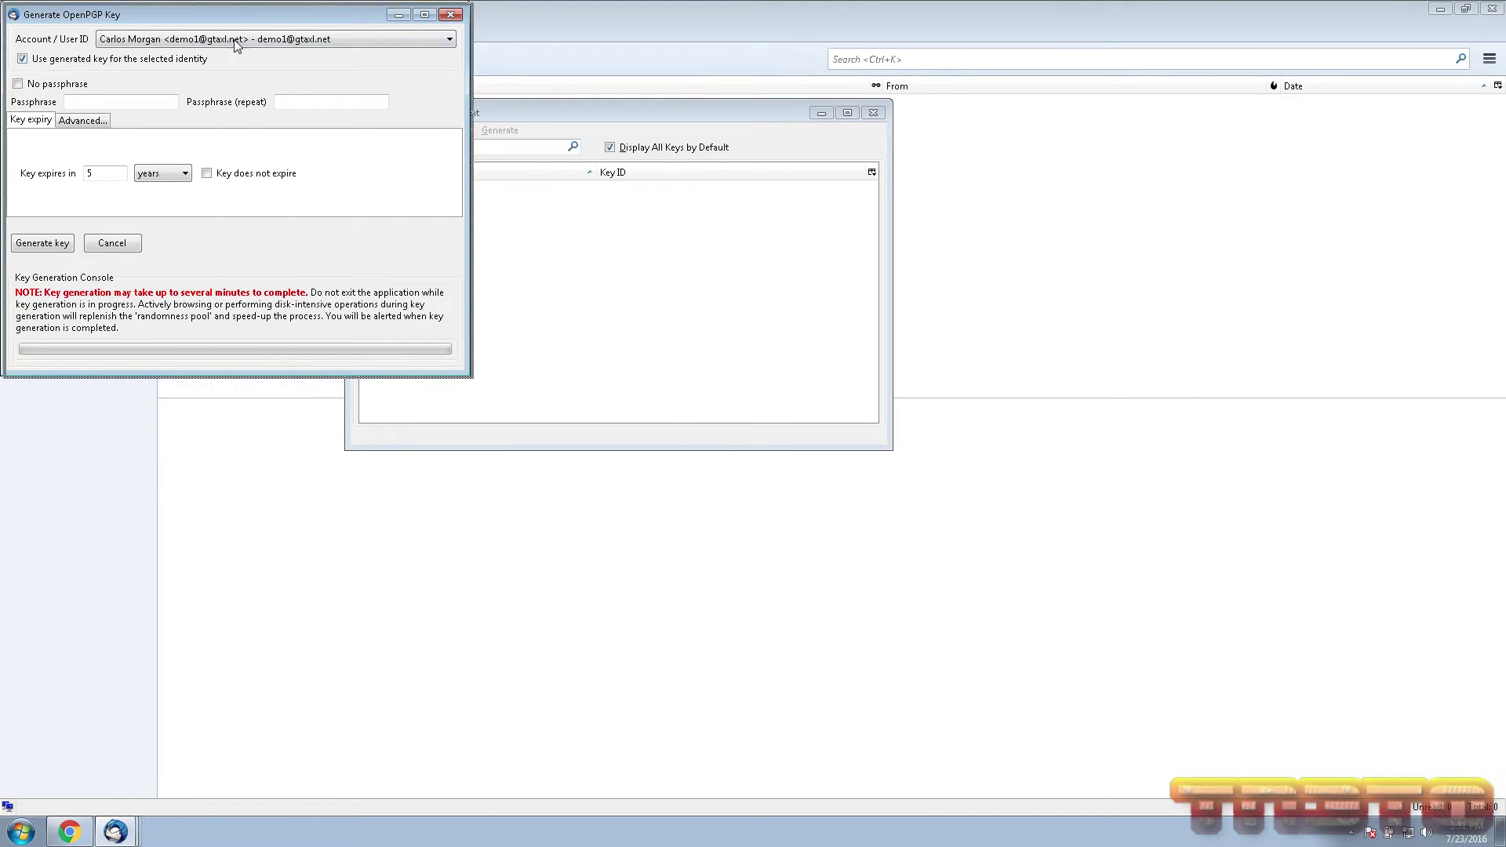
drag(202, 14, 610, 193)
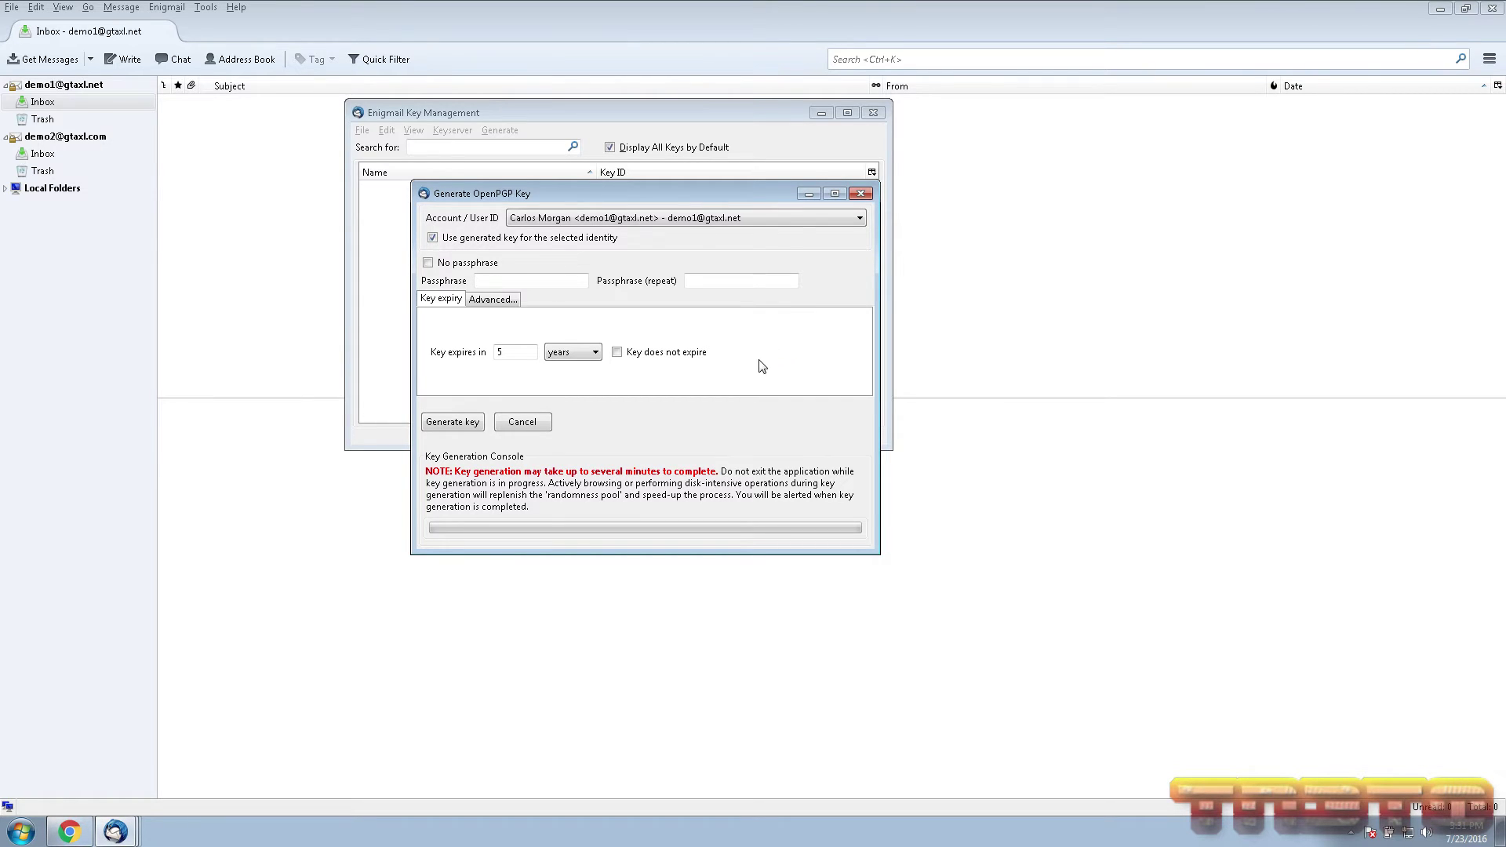
Step: Keep the first account as the key's Account / User ID and go to the Passphrase field
click(529, 220)
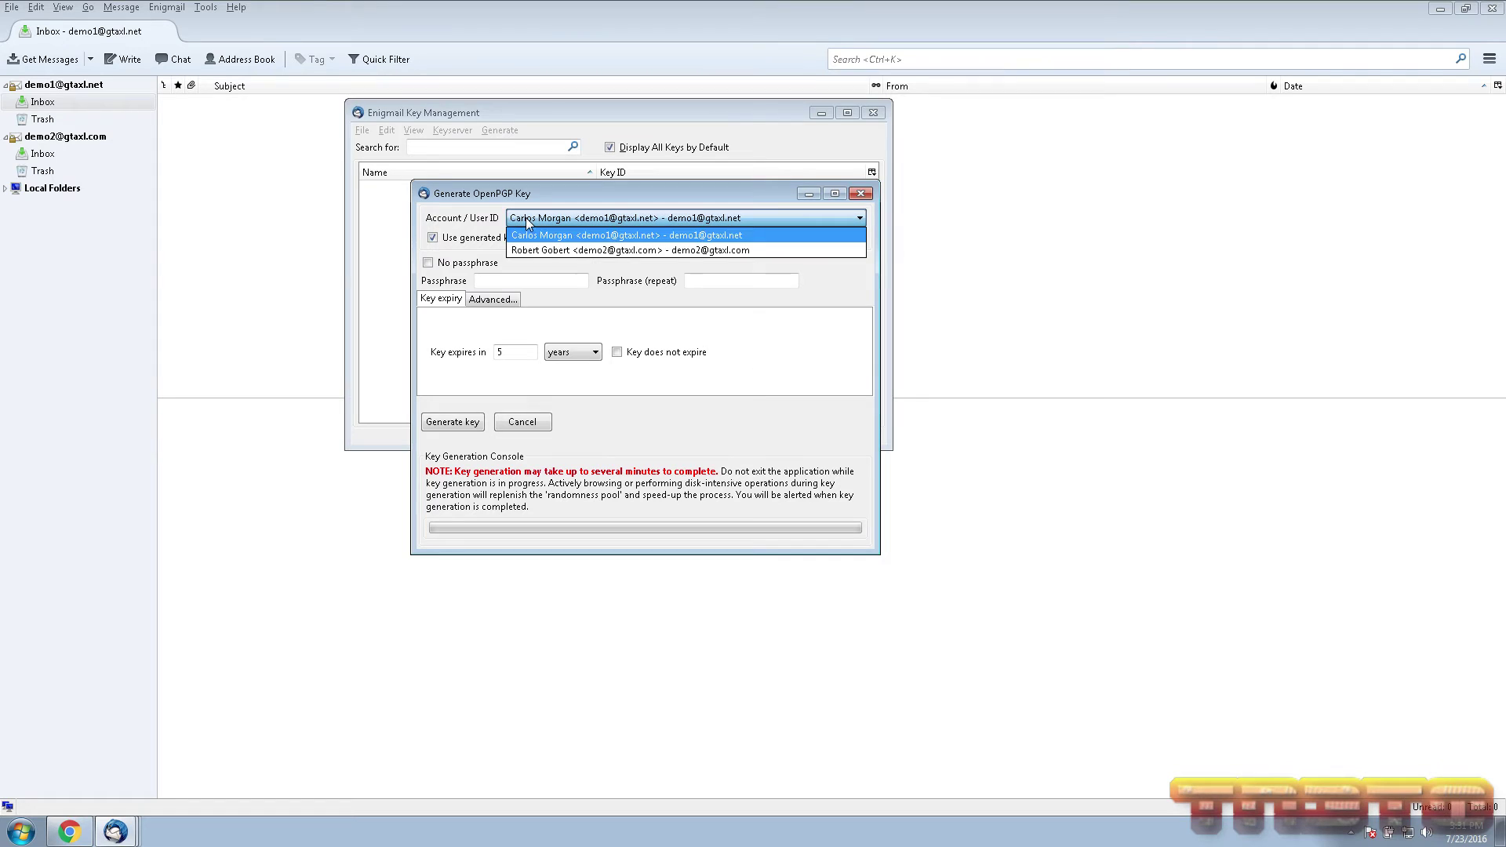
click(477, 220)
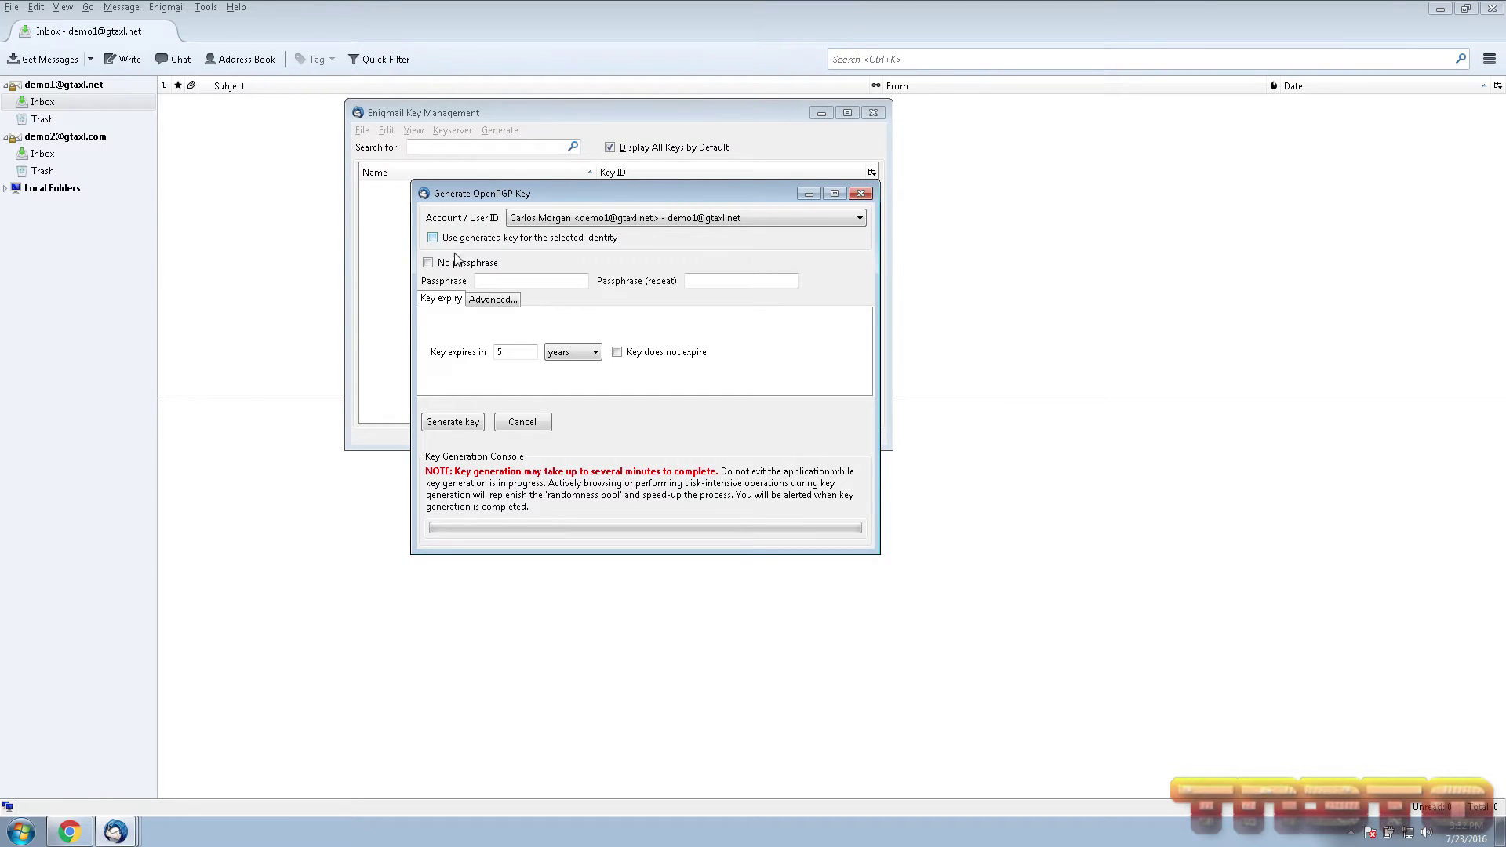
click(484, 280)
Step: Enter and confirm the key passphrase, and set the key to expire in 1 year
click(502, 283)
text(•••••••)
click(699, 282)
text(•••••••••)
click(509, 354)
text(1)
Step: Keep key size 4096 and key type RSA in the advanced key settings
click(488, 300)
click(508, 328)
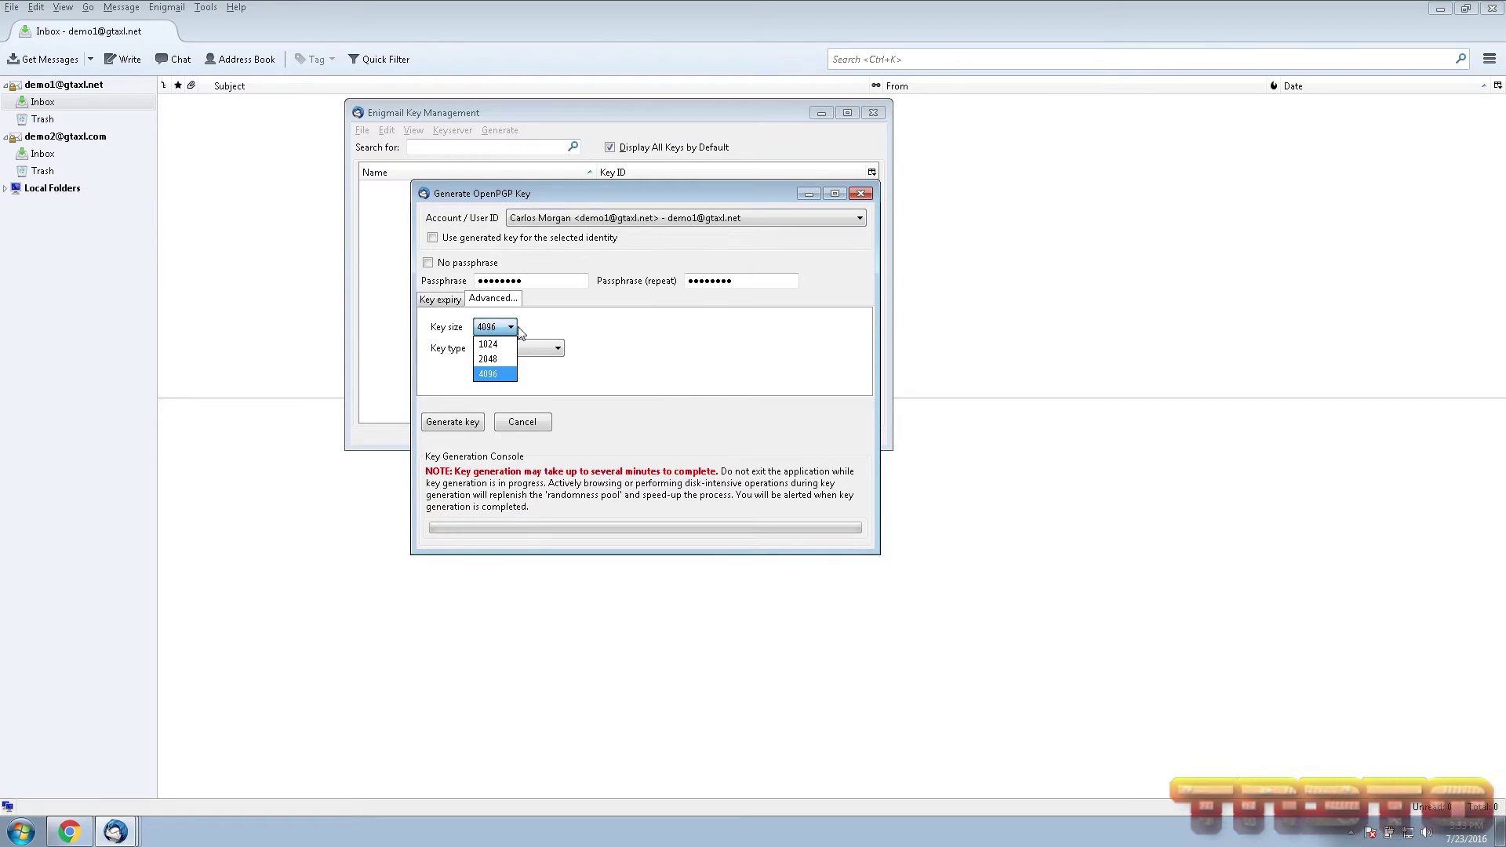
click(565, 328)
click(545, 345)
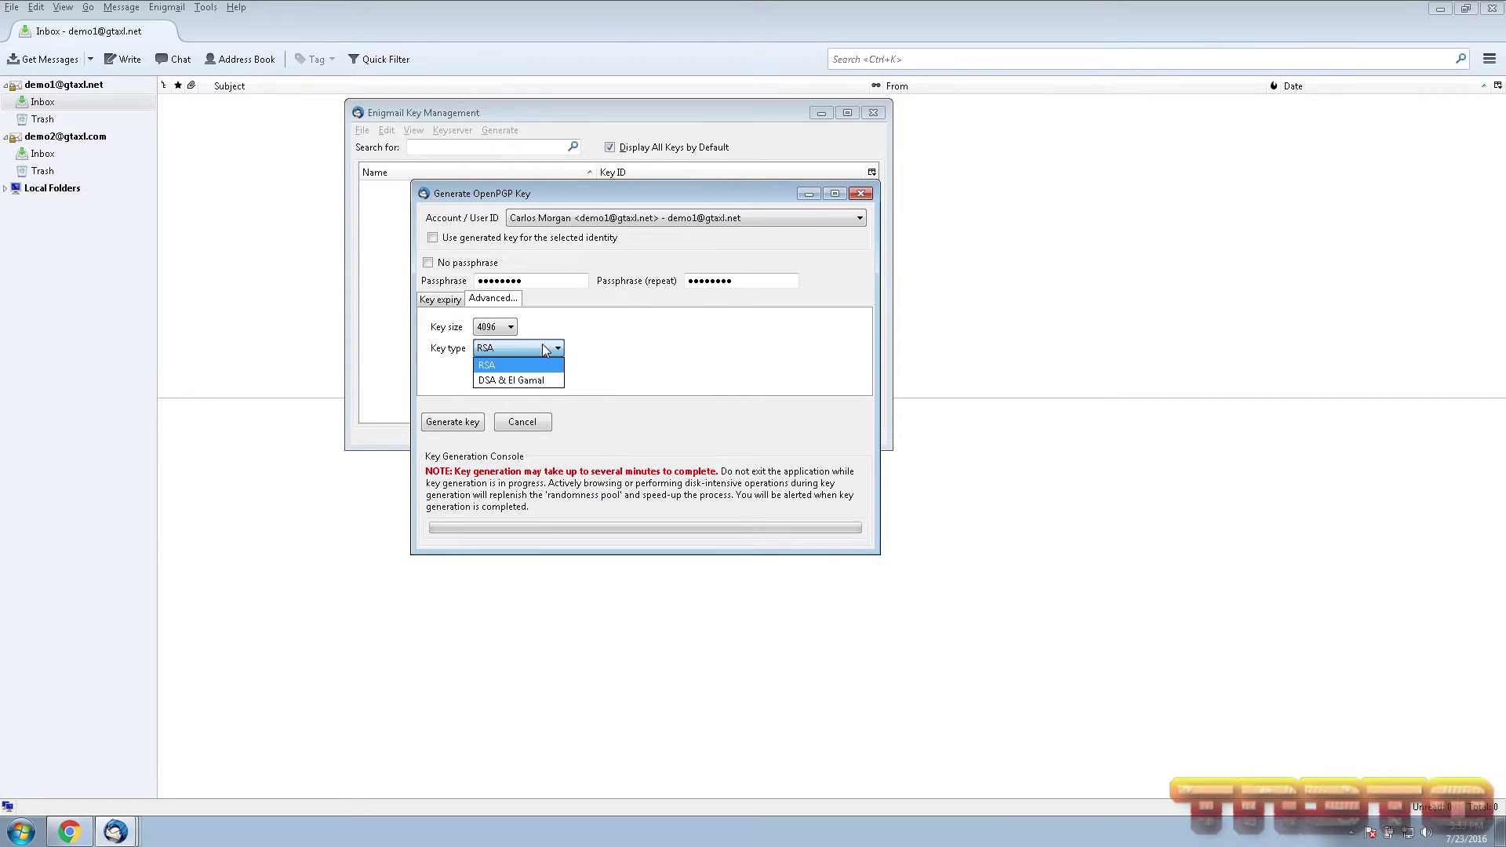
click(610, 342)
Step: Recheck the passphrase fields and request generation of the key
click(449, 300)
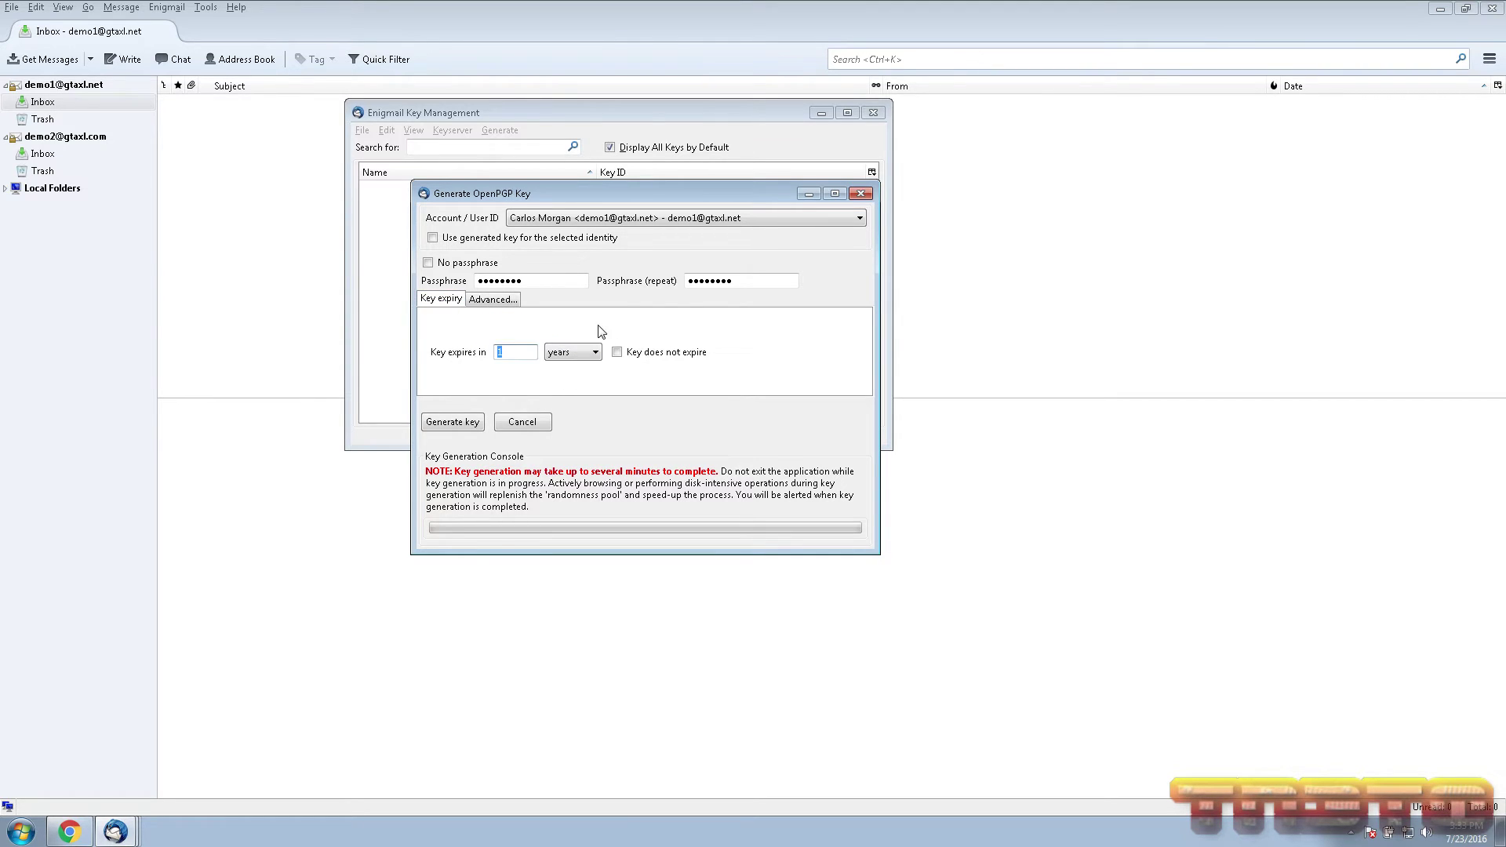
click(571, 281)
click(734, 281)
click(451, 423)
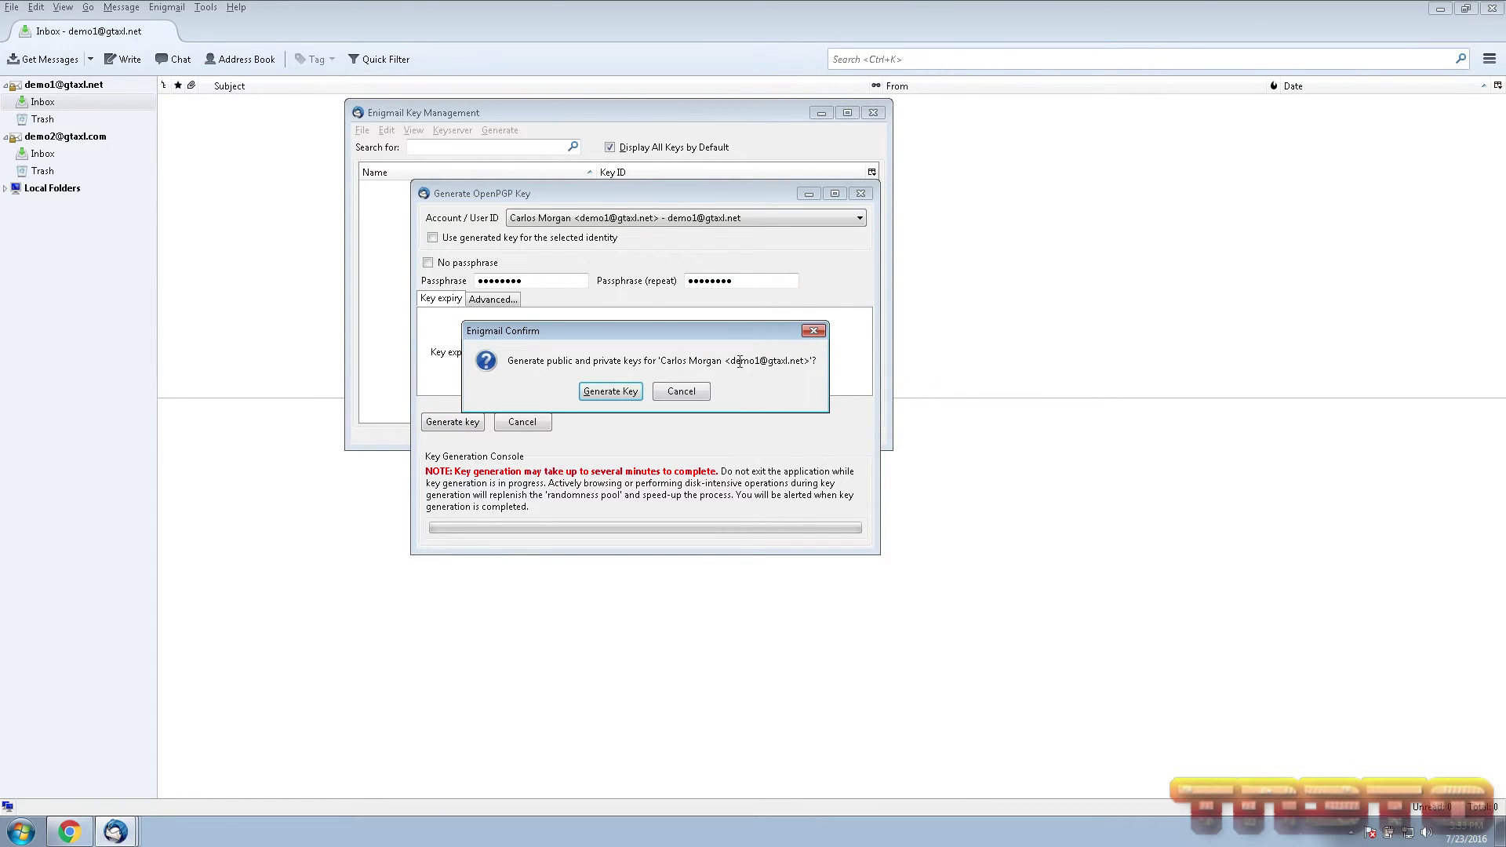
Step: Confirm generating the public and private key pair and let it complete
drag(769, 361, 734, 360)
click(607, 357)
click(610, 391)
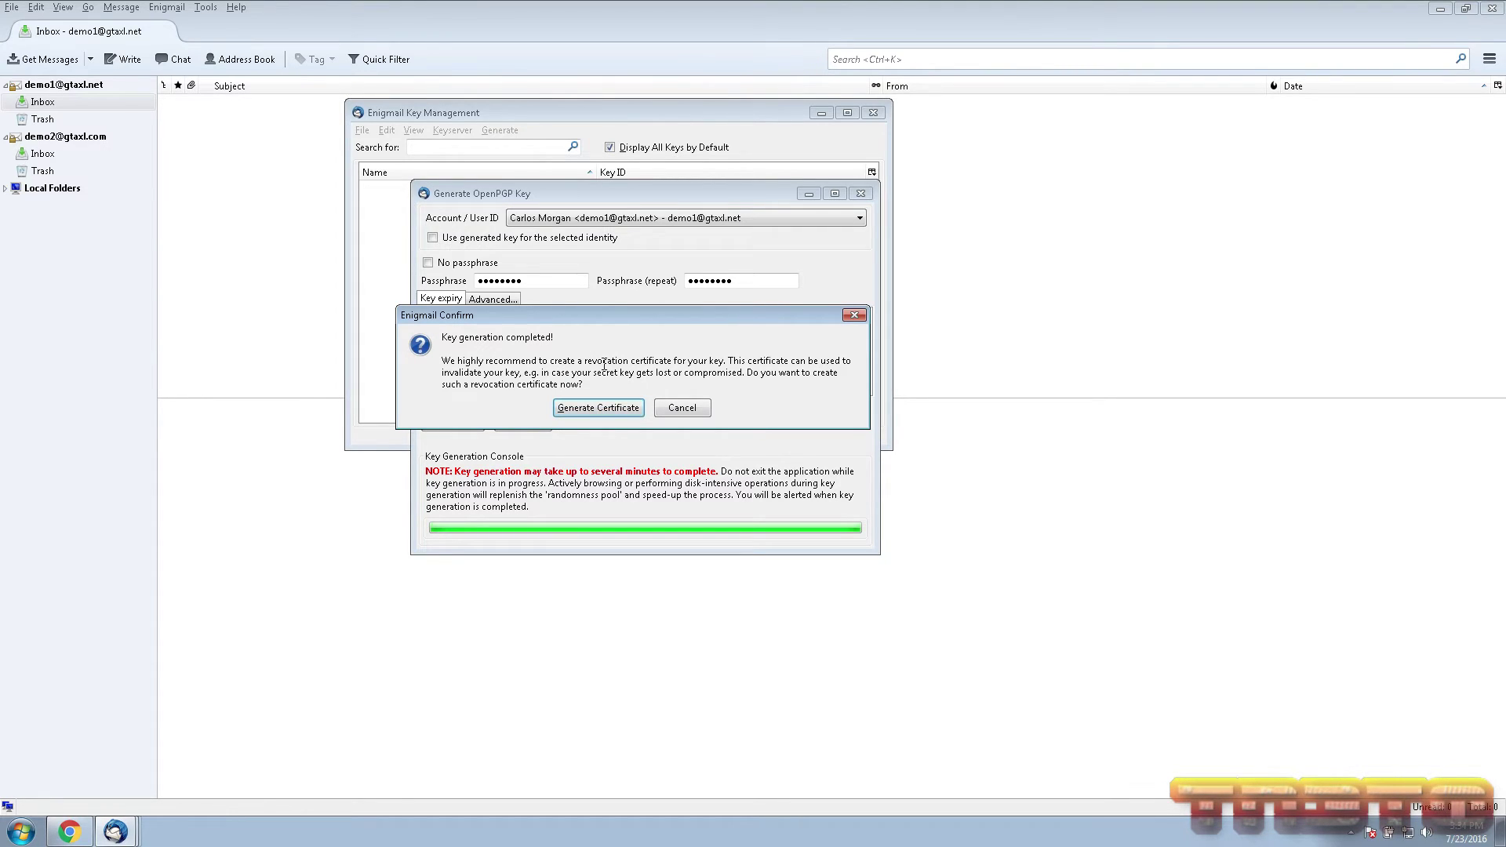
Step: Create a revocation certificate, saving it under its suggested name in Documents
drag(602, 361, 705, 363)
click(704, 363)
click(593, 408)
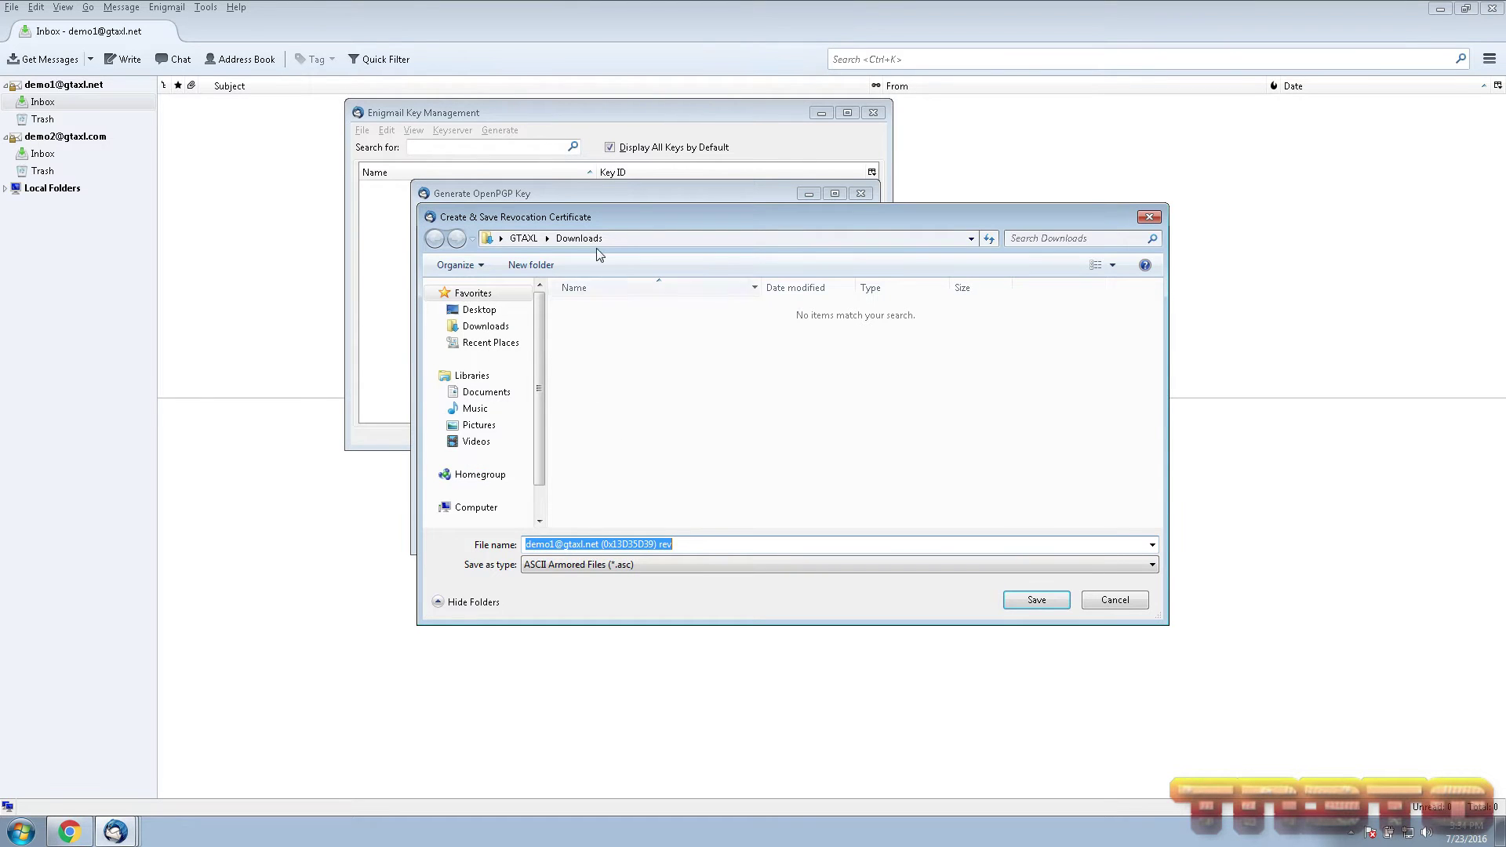
drag(611, 197, 561, 243)
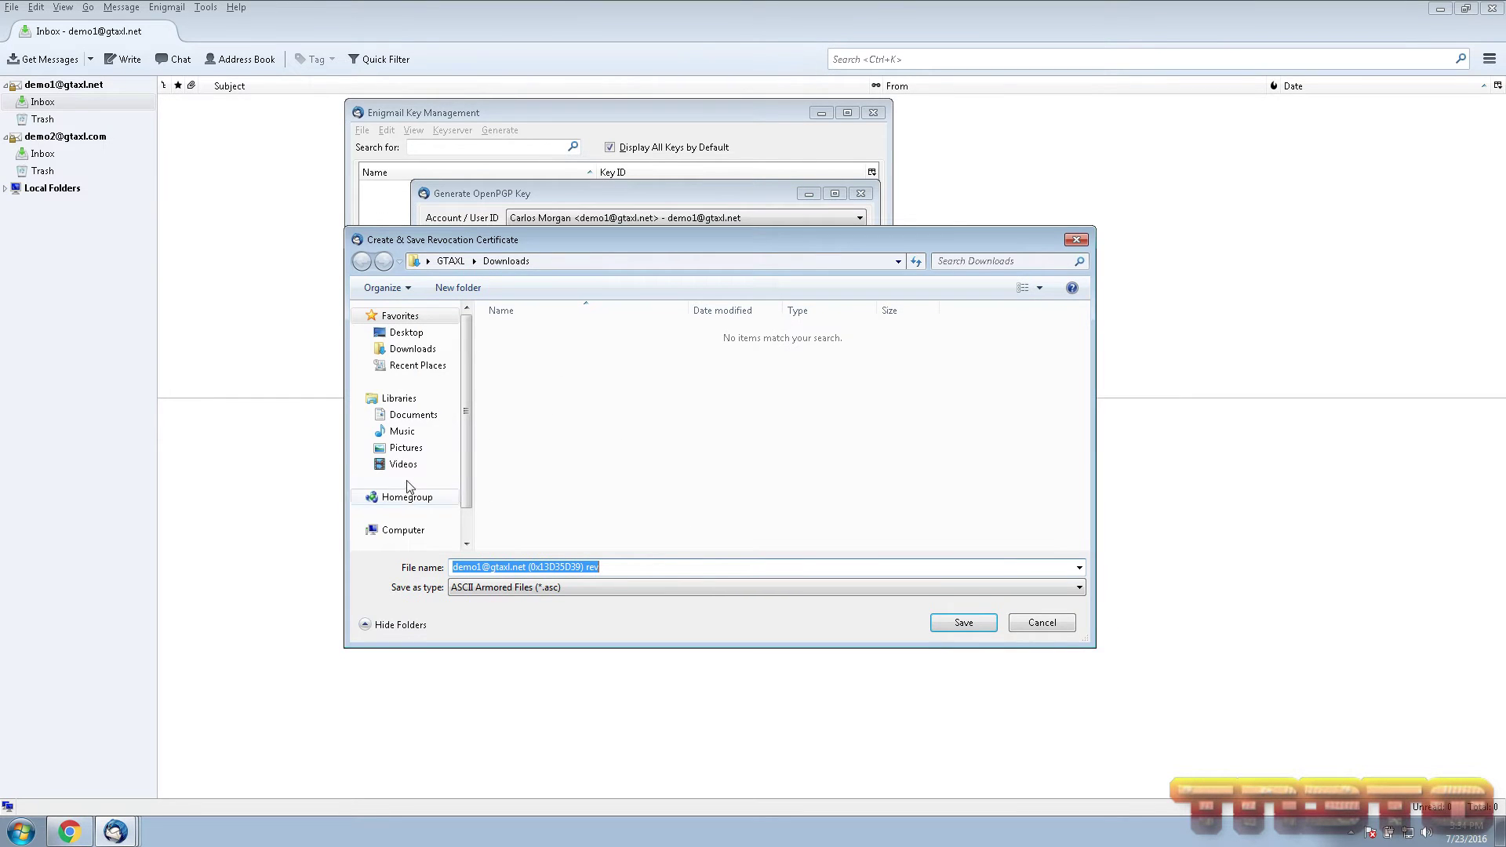
click(413, 415)
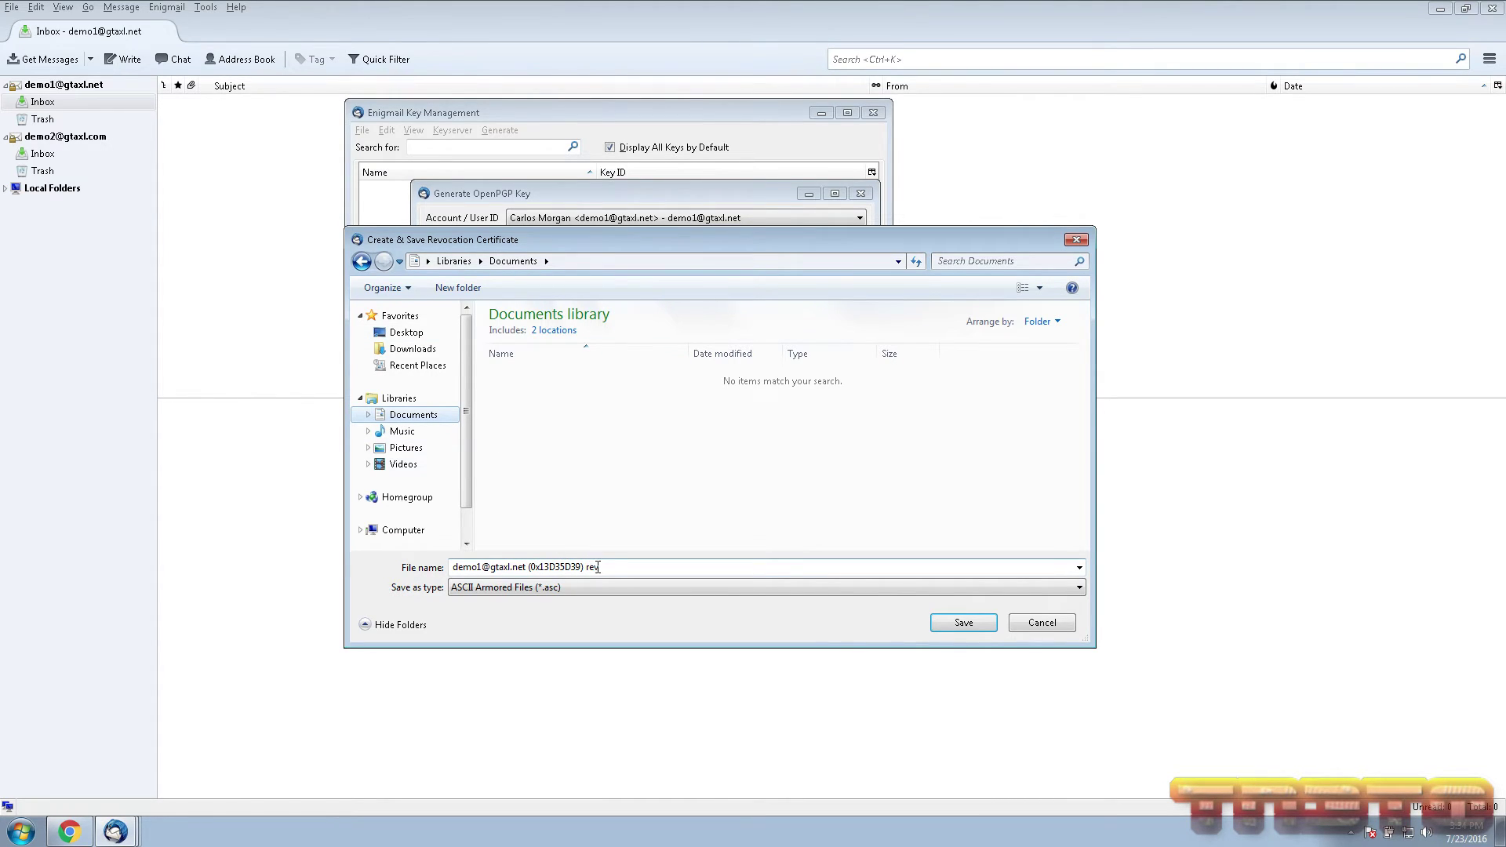
drag(600, 567, 454, 566)
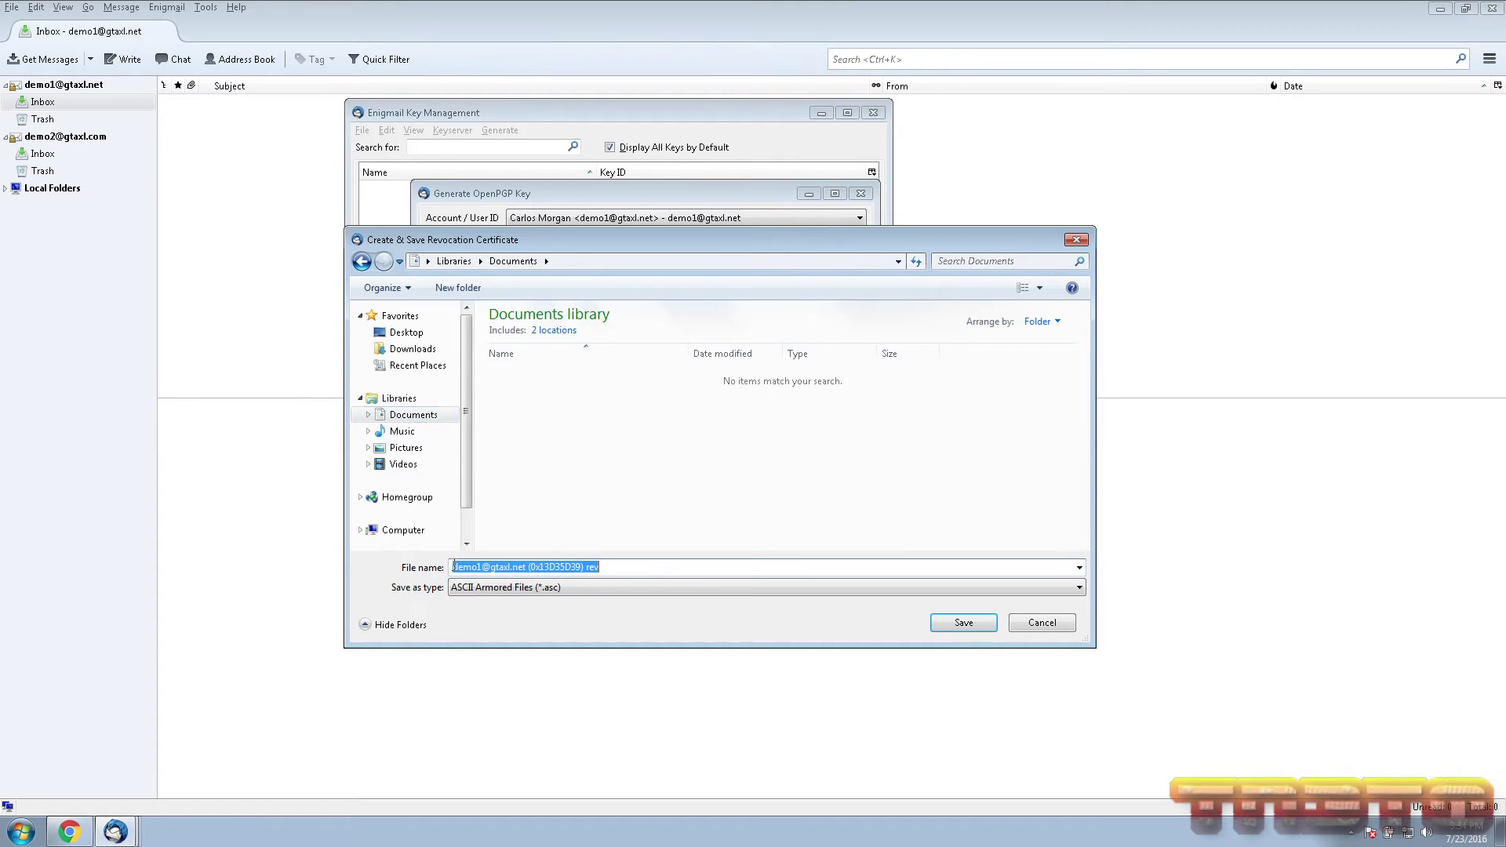
click(646, 567)
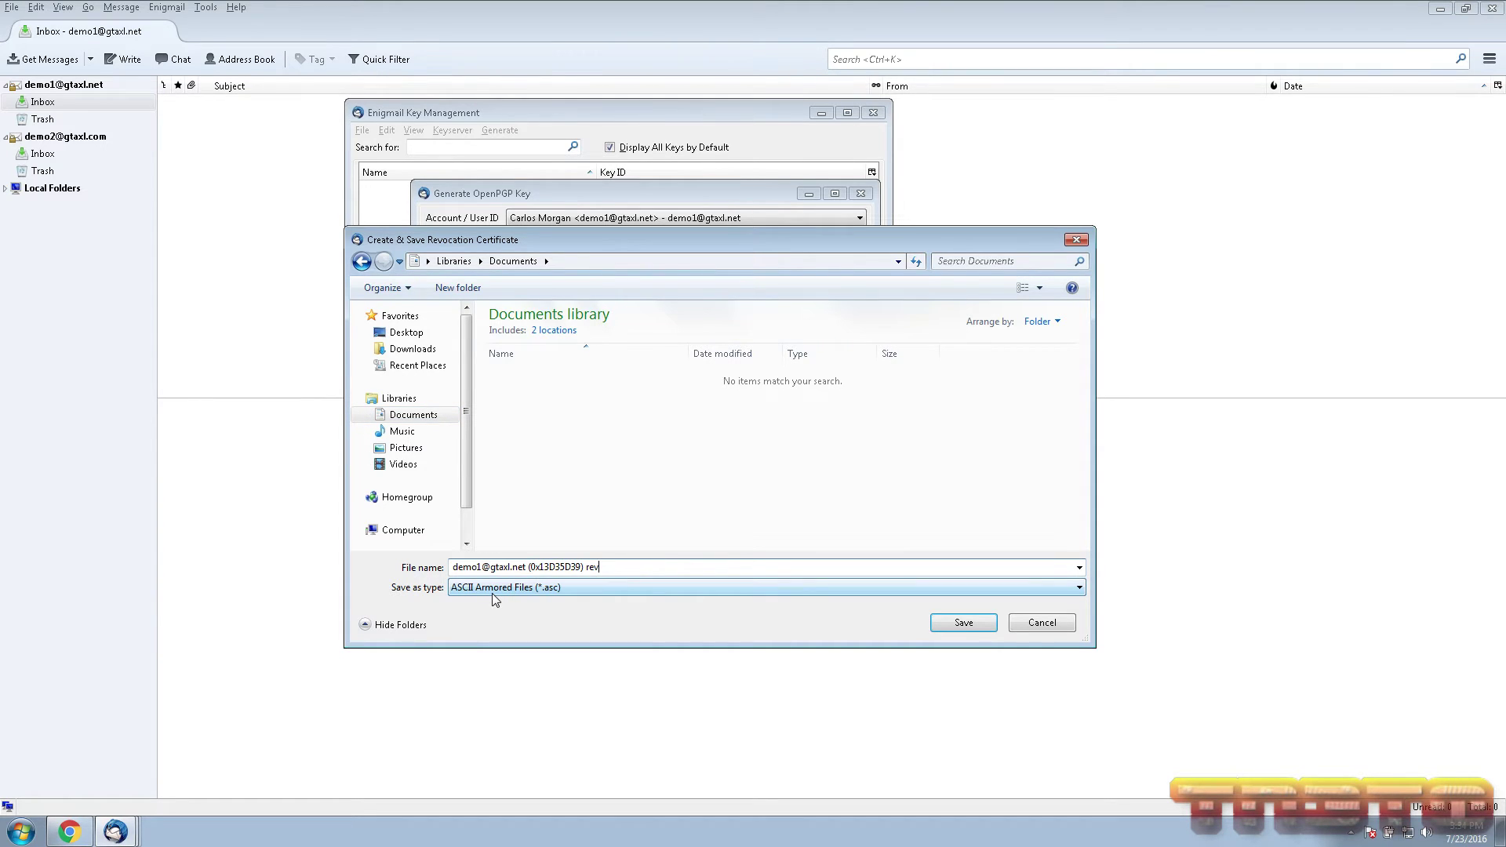
click(963, 621)
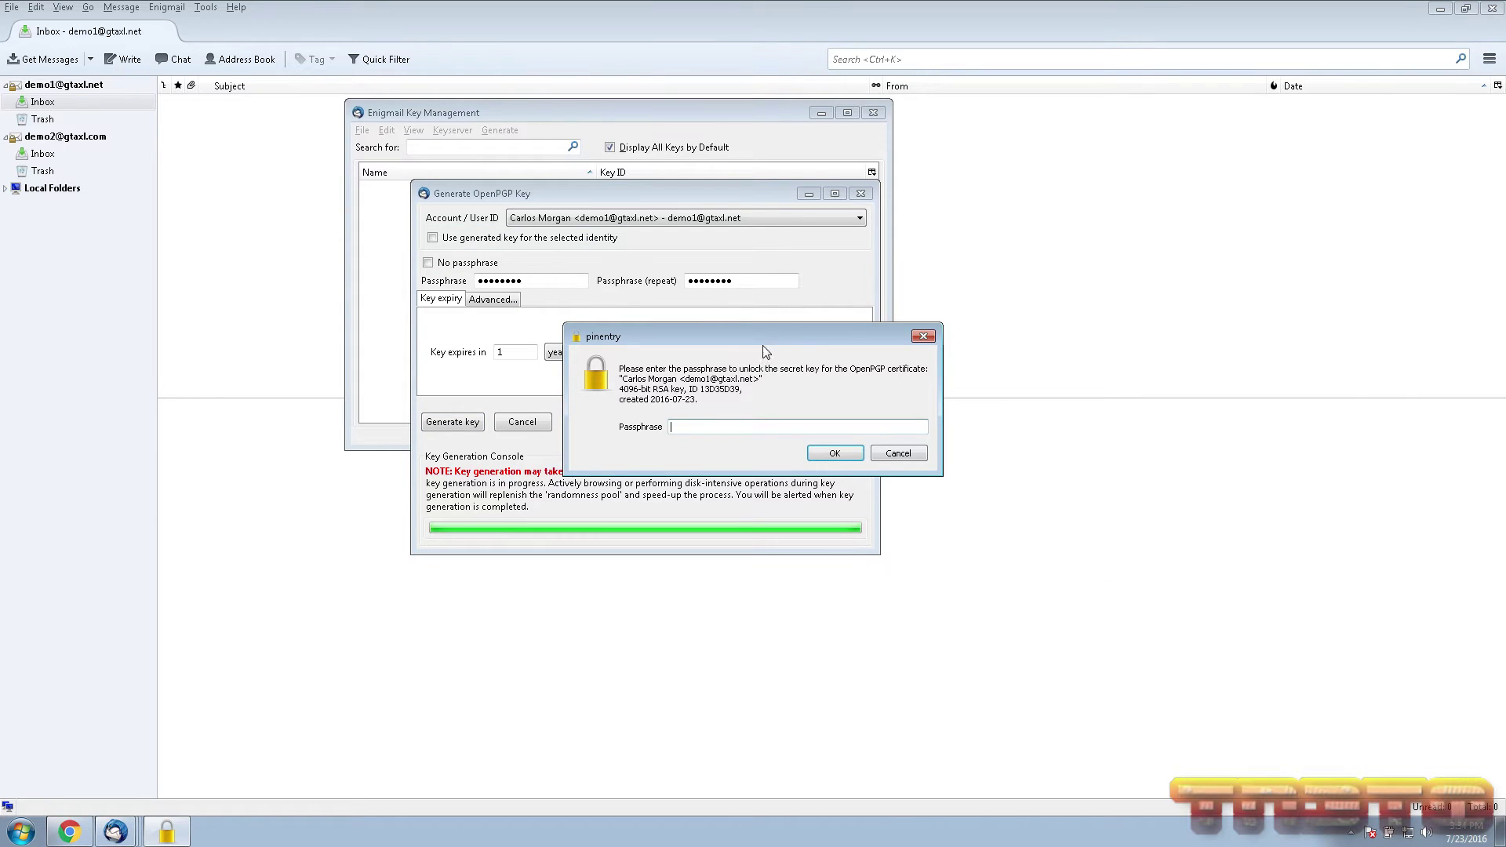
Step: Enter the key passphrase in pinentry to finish the revocation certificate
drag(763, 337, 663, 334)
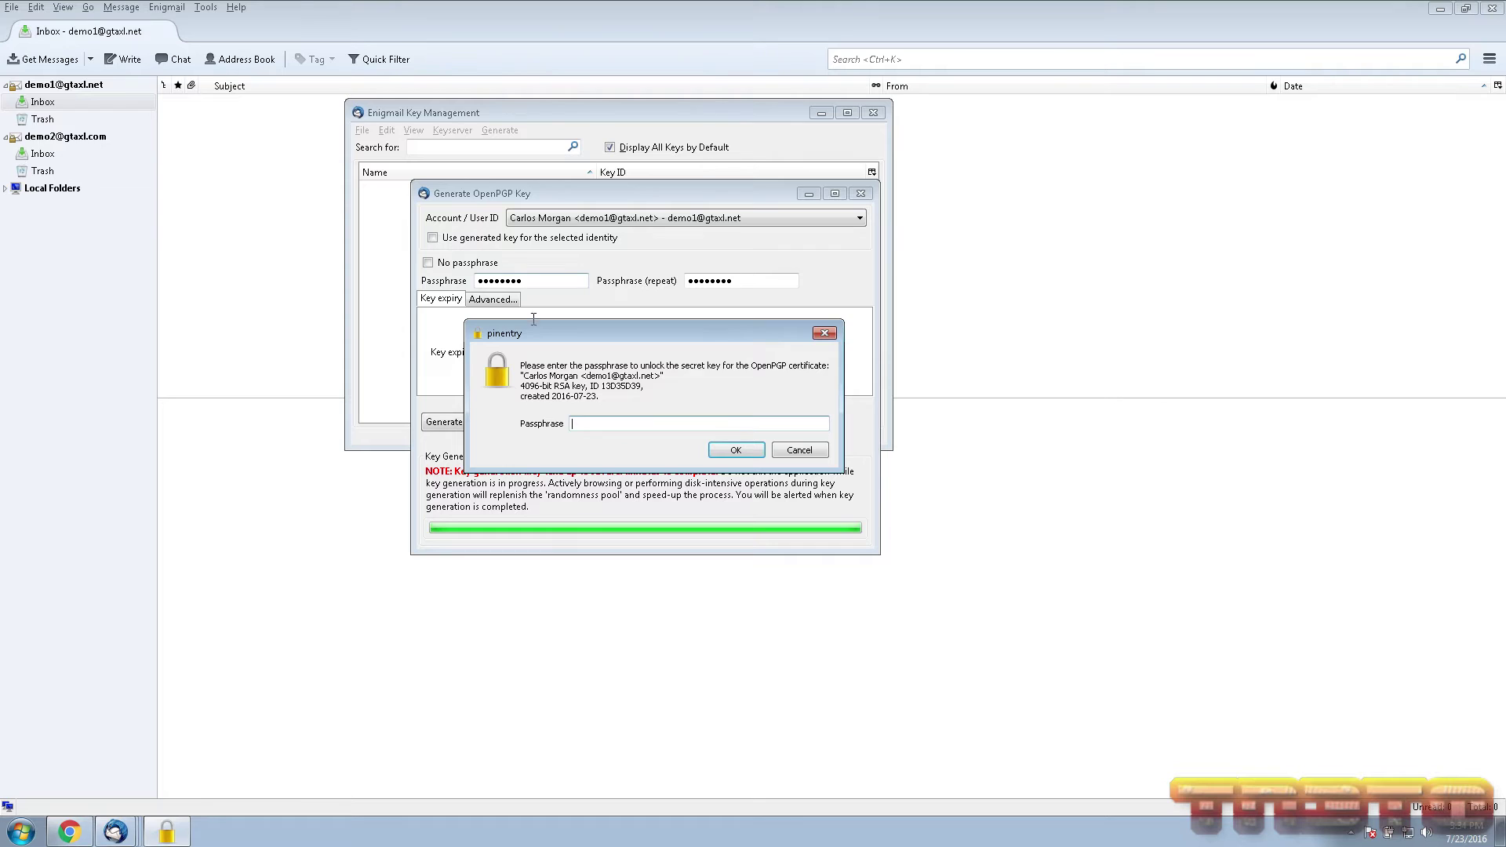
text(••••••••)
click(742, 449)
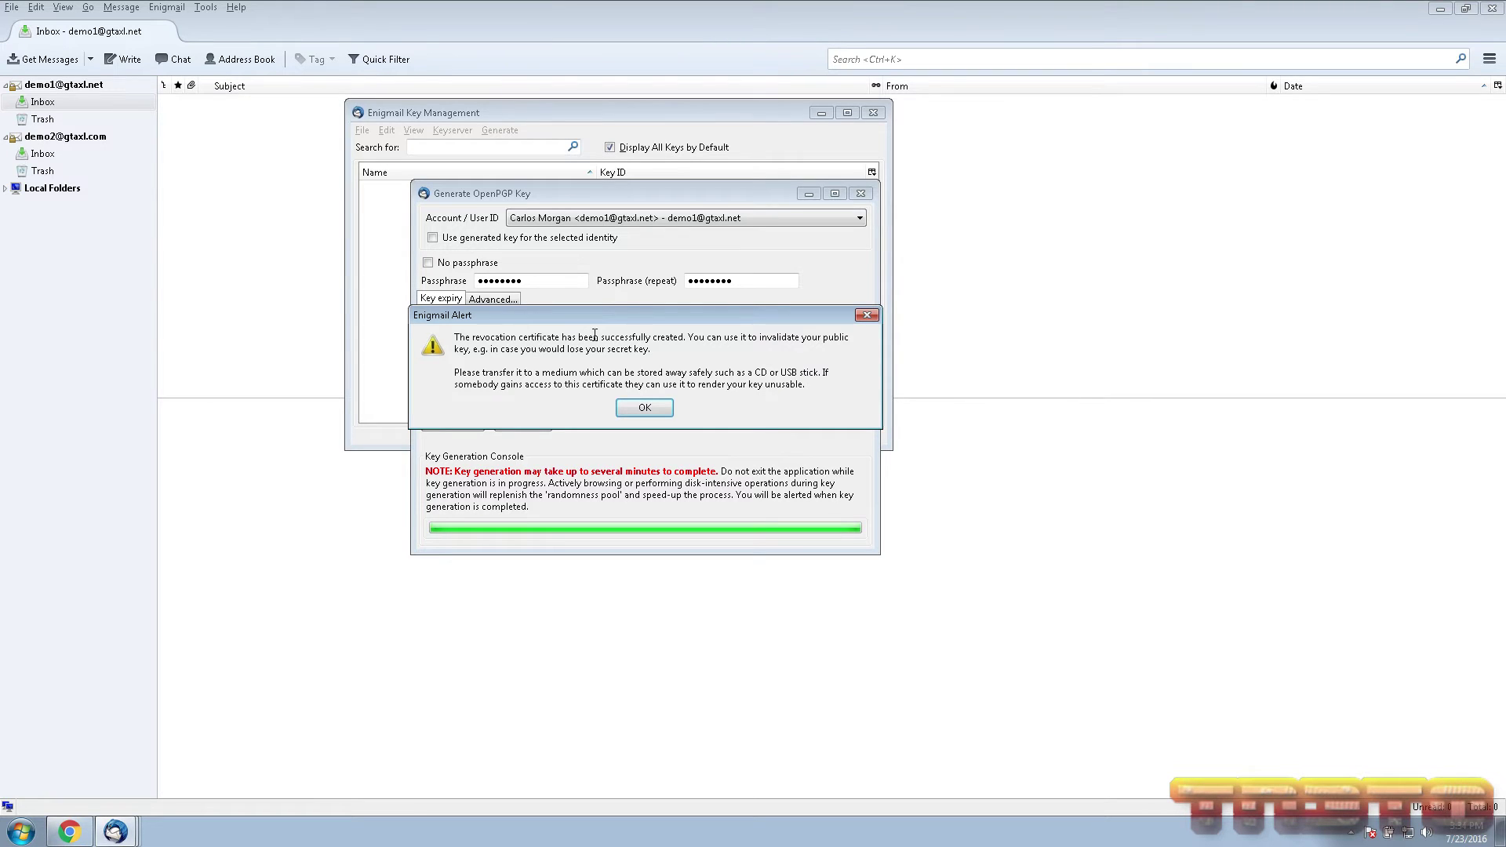
drag(462, 372, 719, 374)
click(719, 374)
Step: Dismiss the revocation certificate notice and close Key Management
click(653, 408)
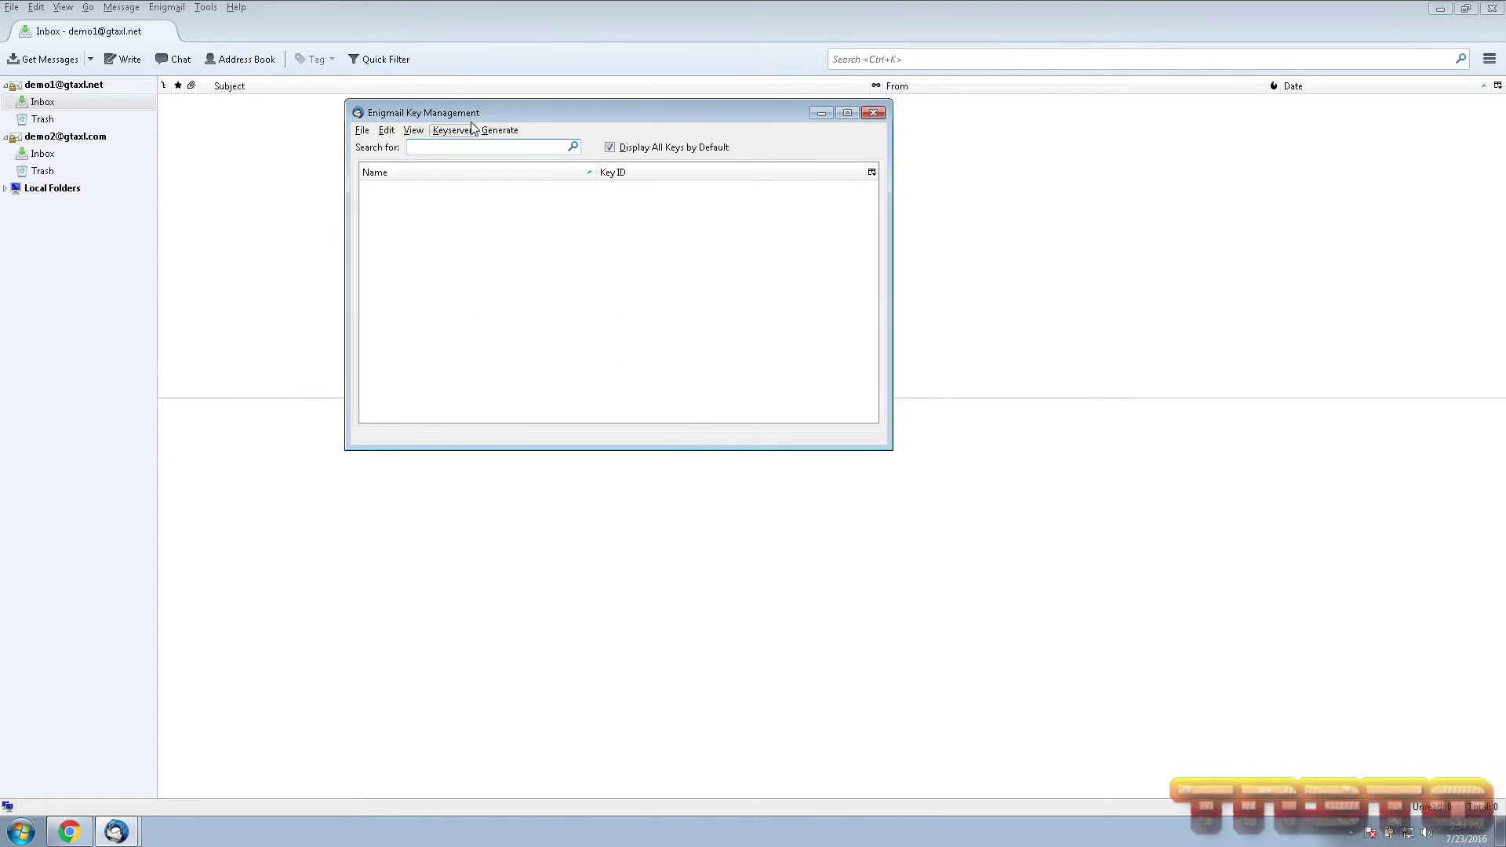
drag(469, 116, 501, 122)
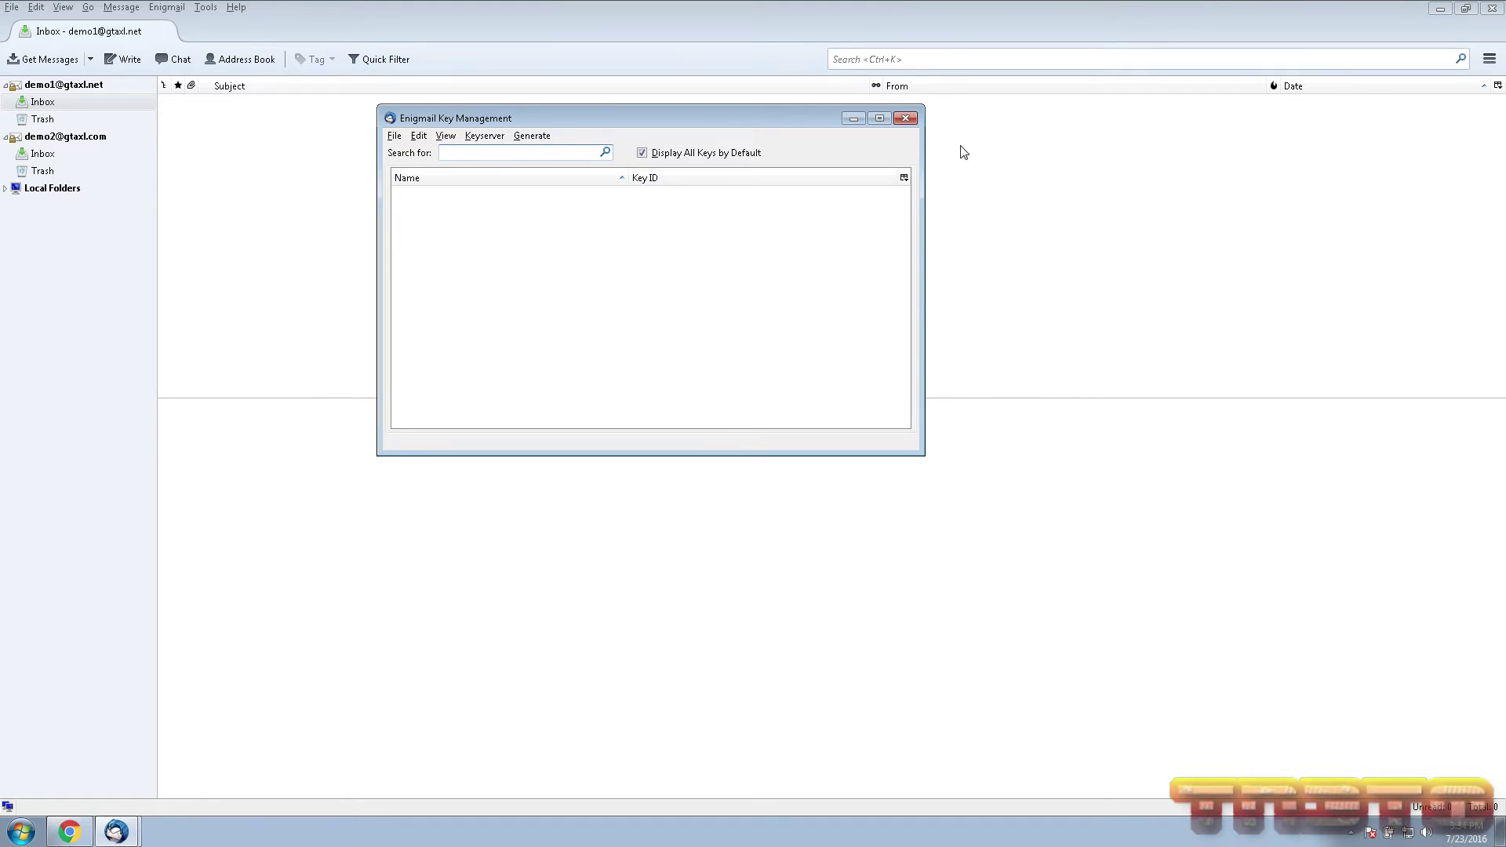
click(906, 118)
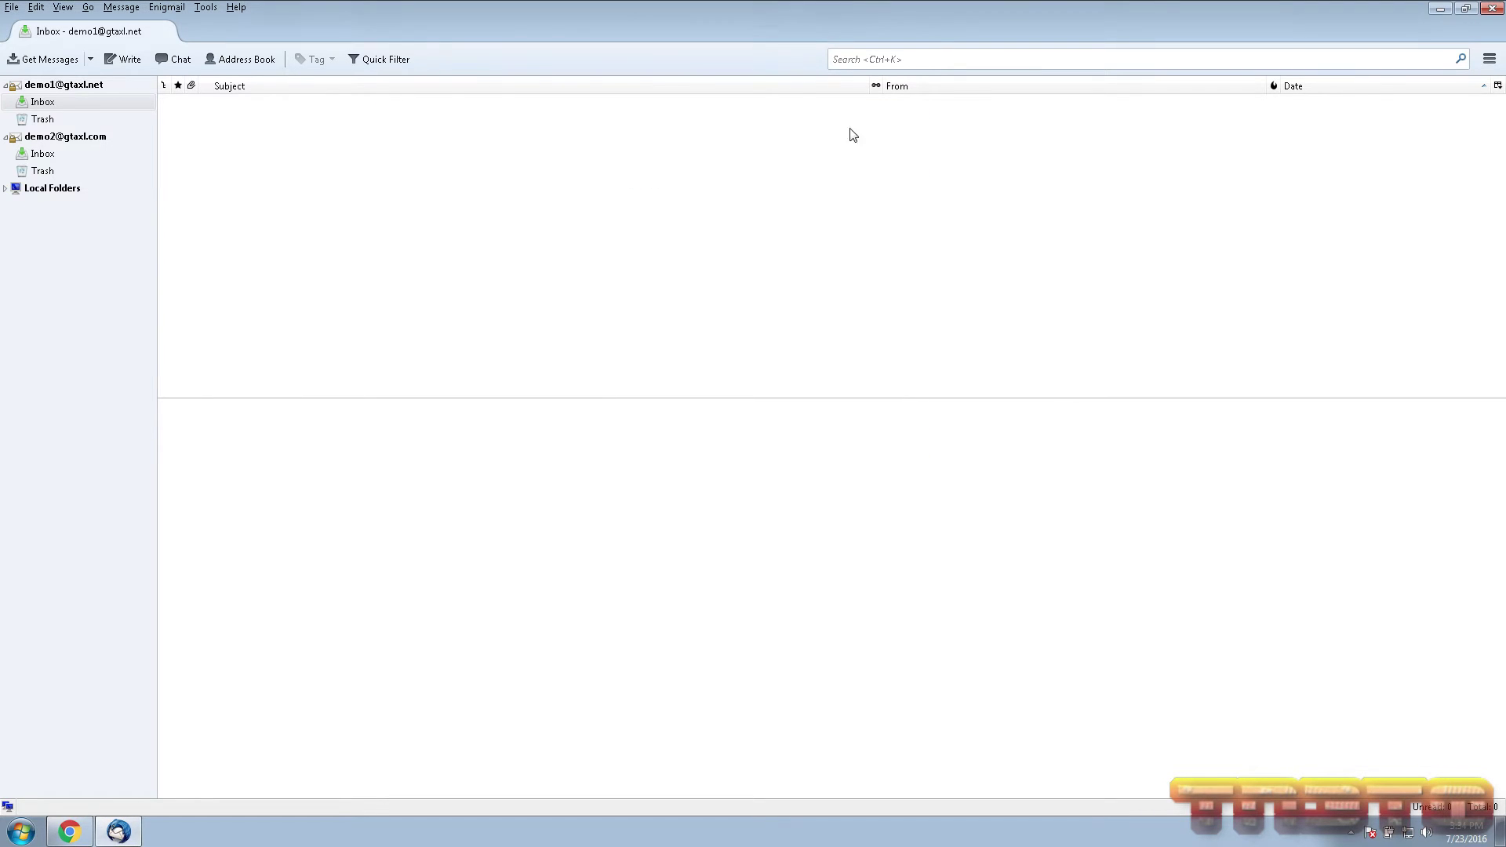
Step: Reopen Enigmail Key Management and expand key 13D35D39 to show its details
click(176, 8)
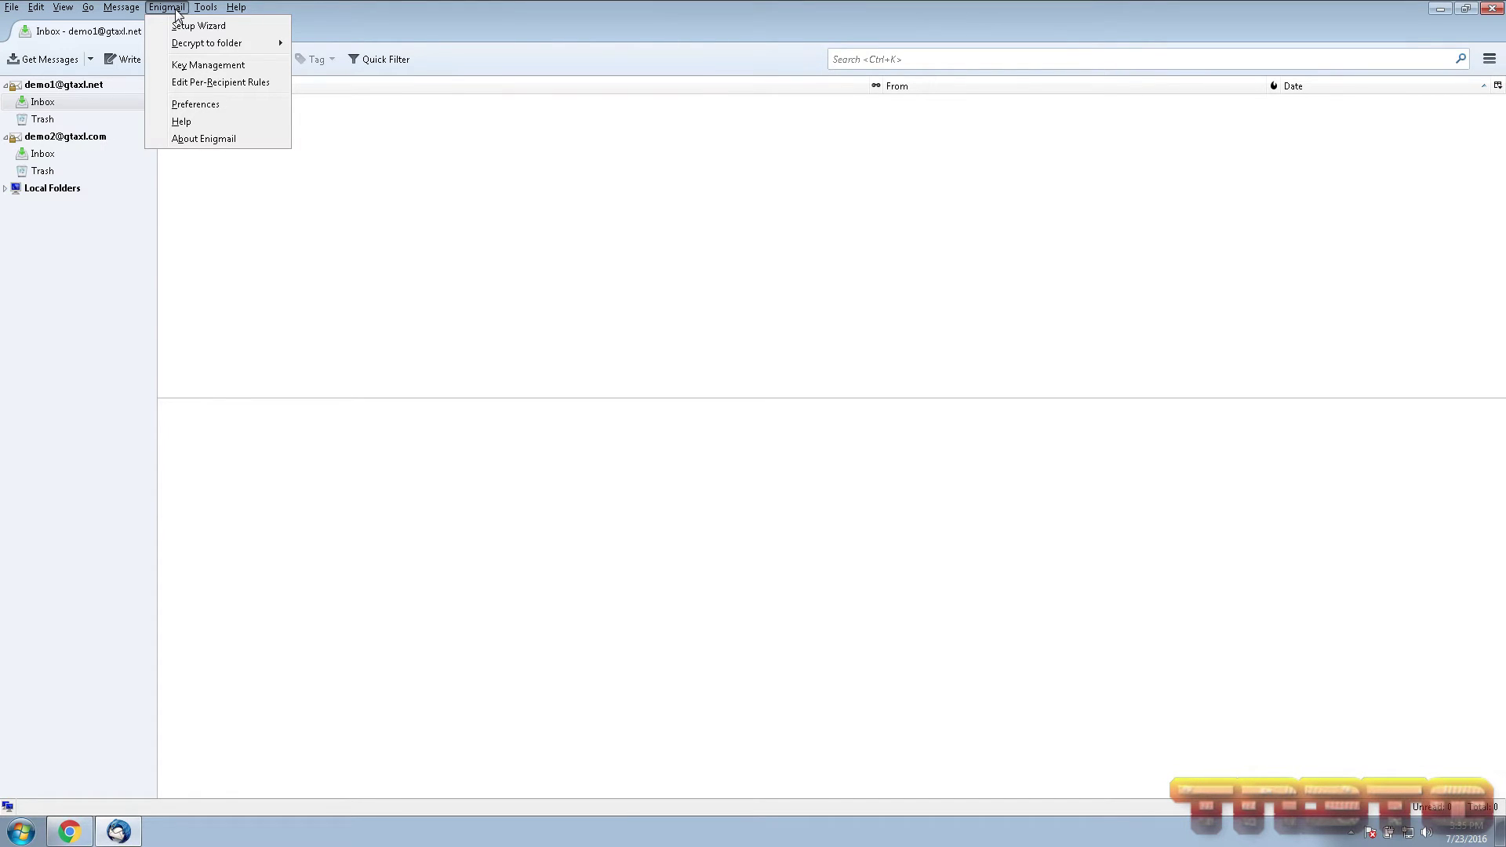
click(202, 65)
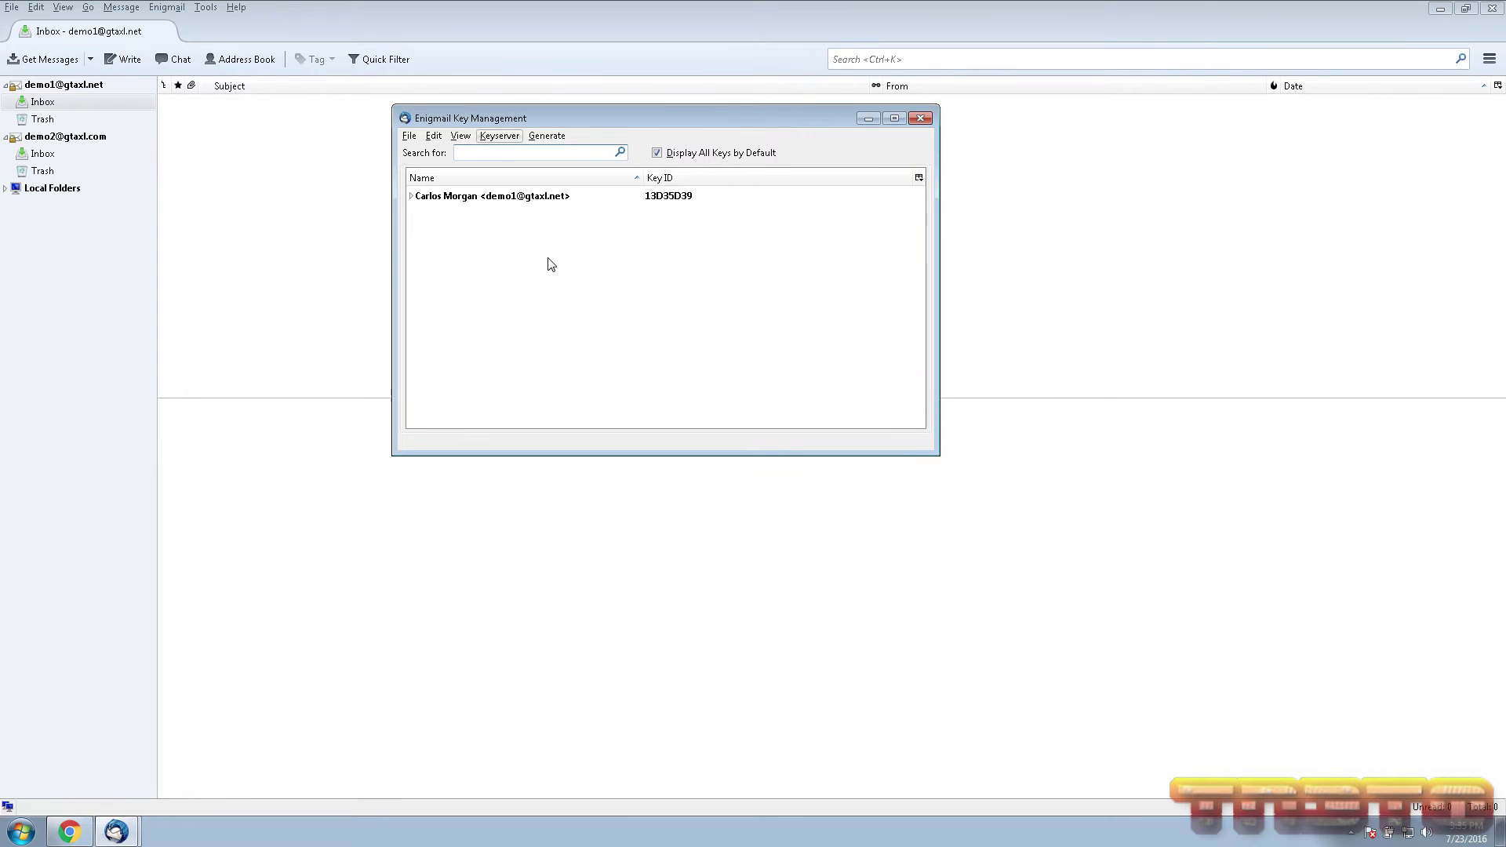
click(413, 197)
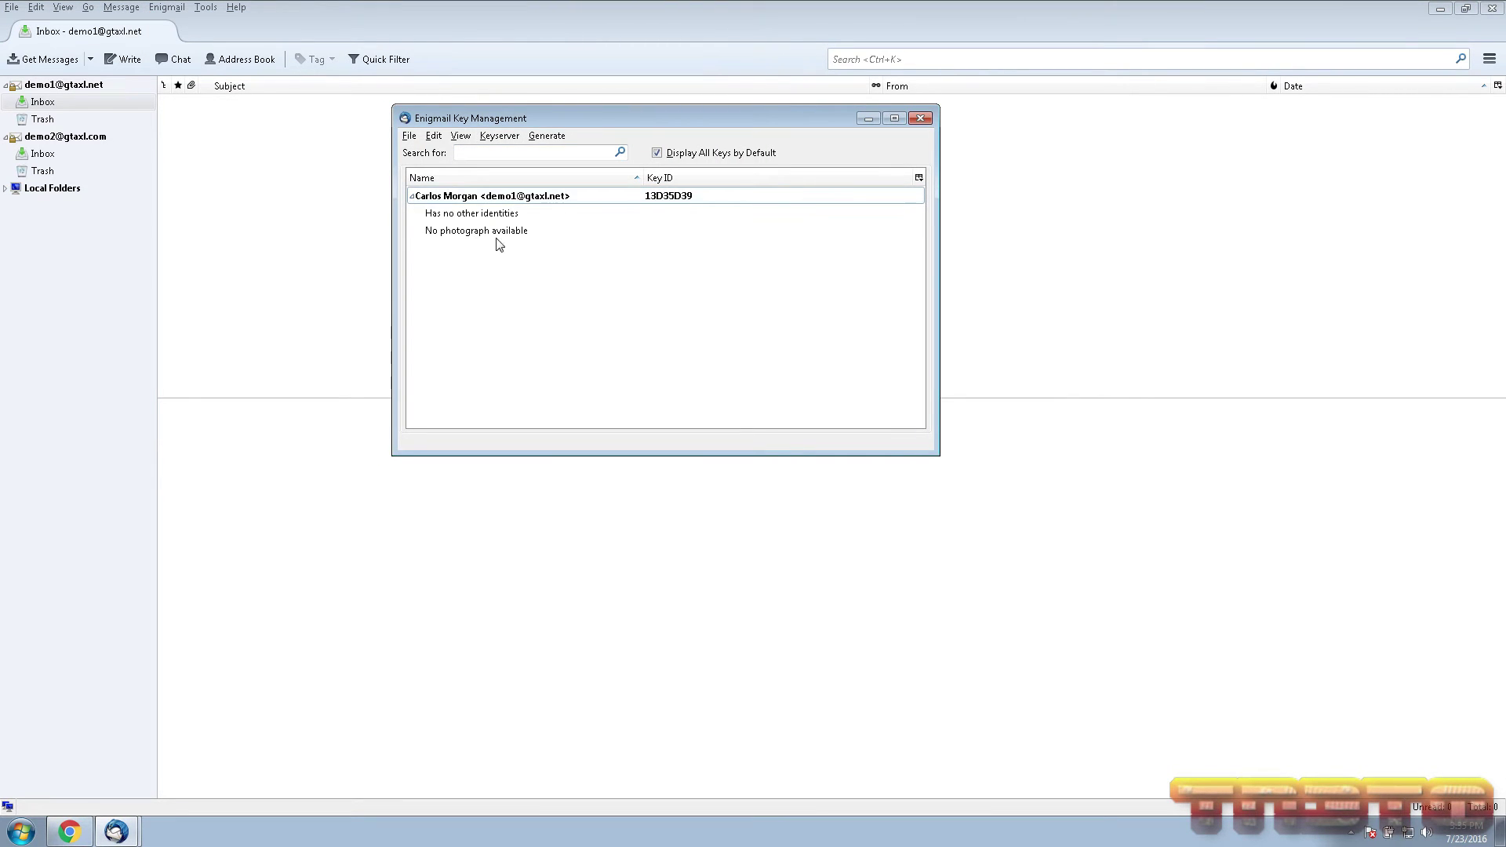
drag(590, 116, 557, 116)
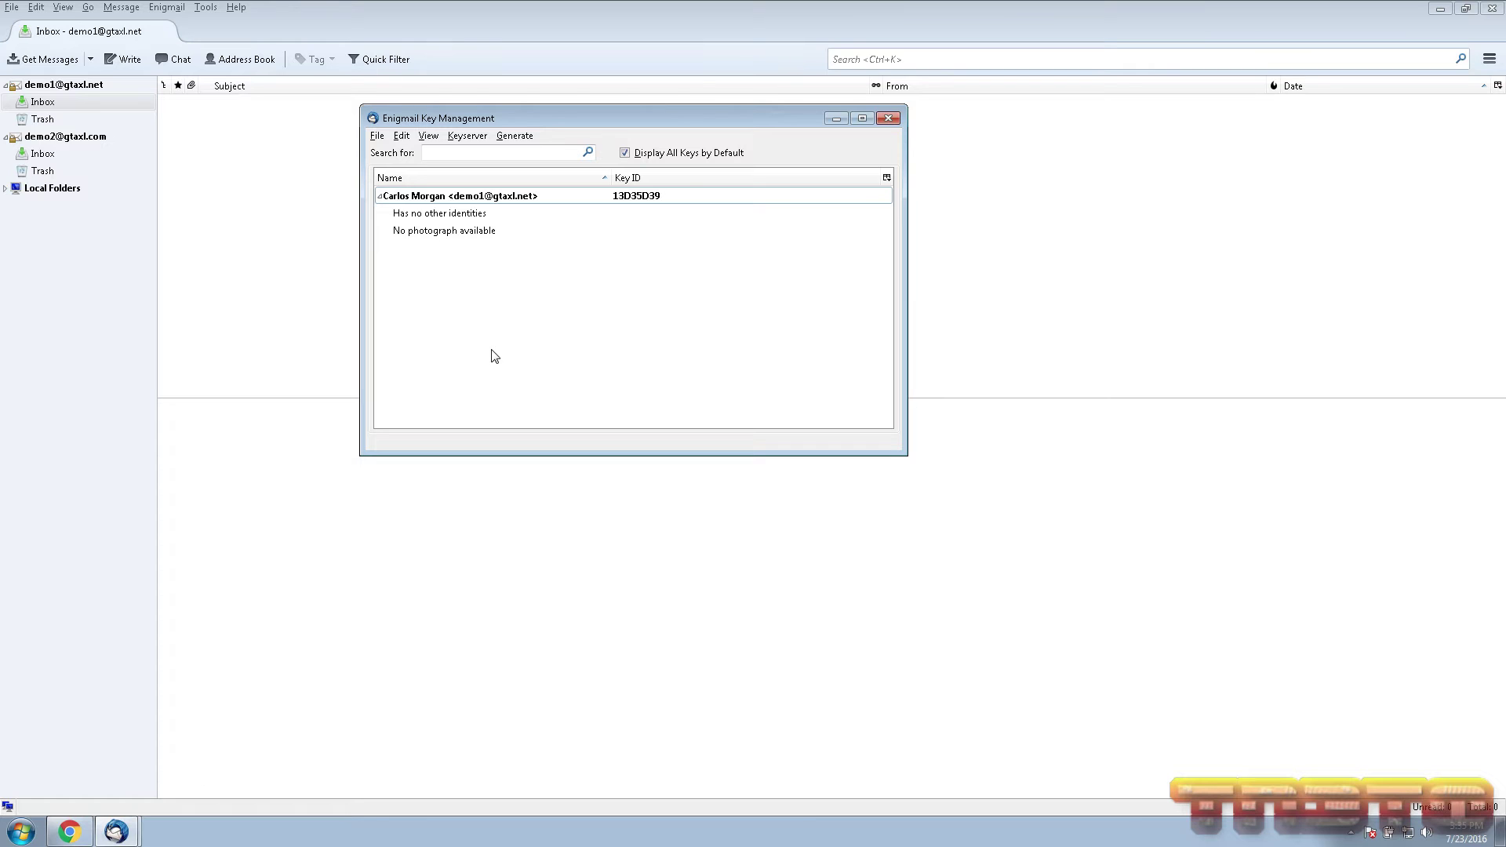
Step: Open Manage User IDs for key 13D35D39 and cancel adding a new user ID
right_click(449, 193)
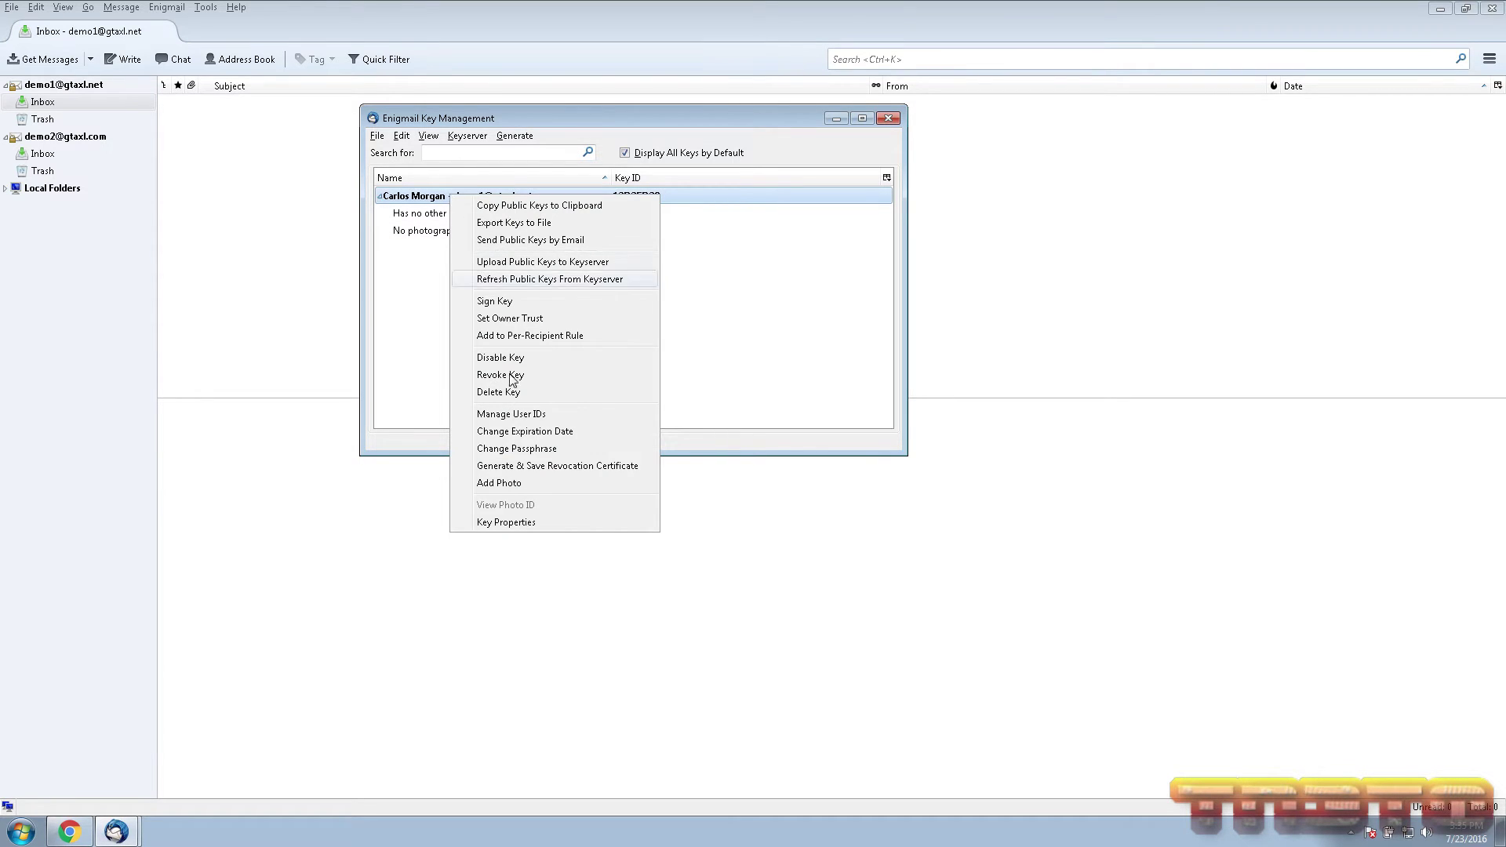
click(533, 414)
drag(583, 191, 586, 261)
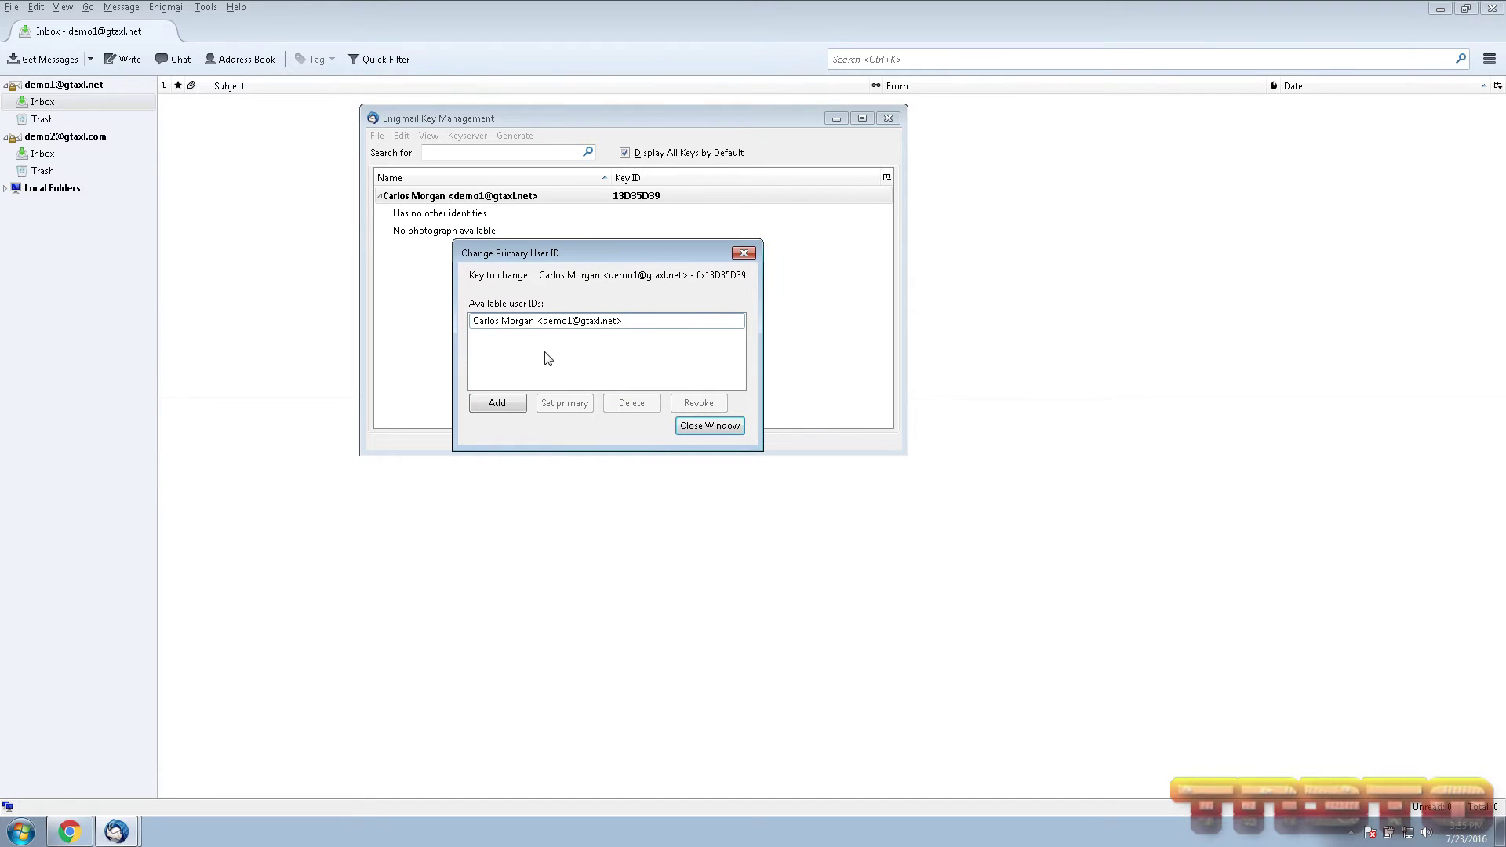
click(506, 406)
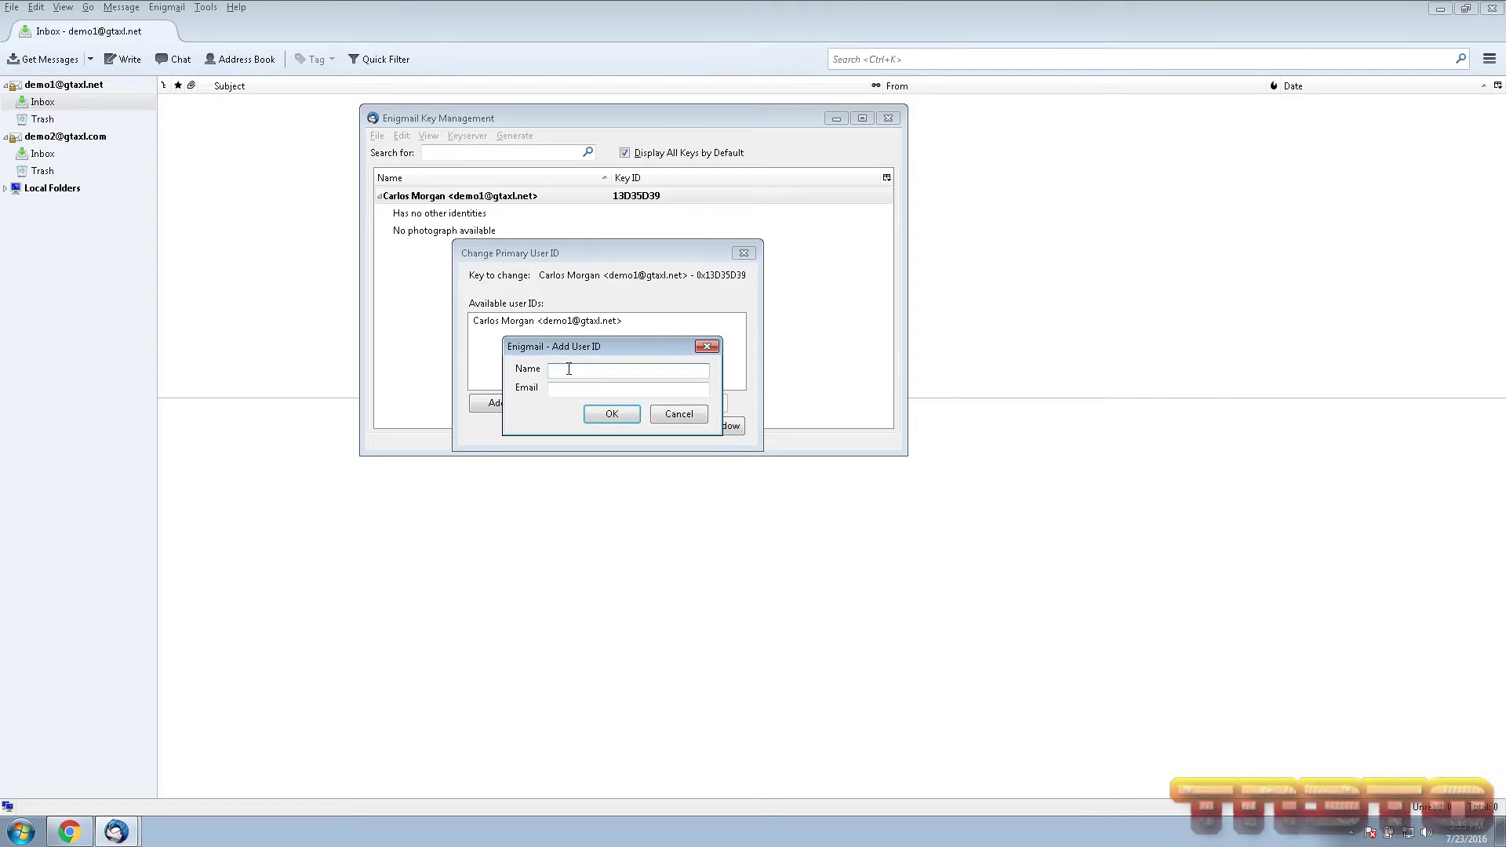
key(BackSpace)
click(689, 414)
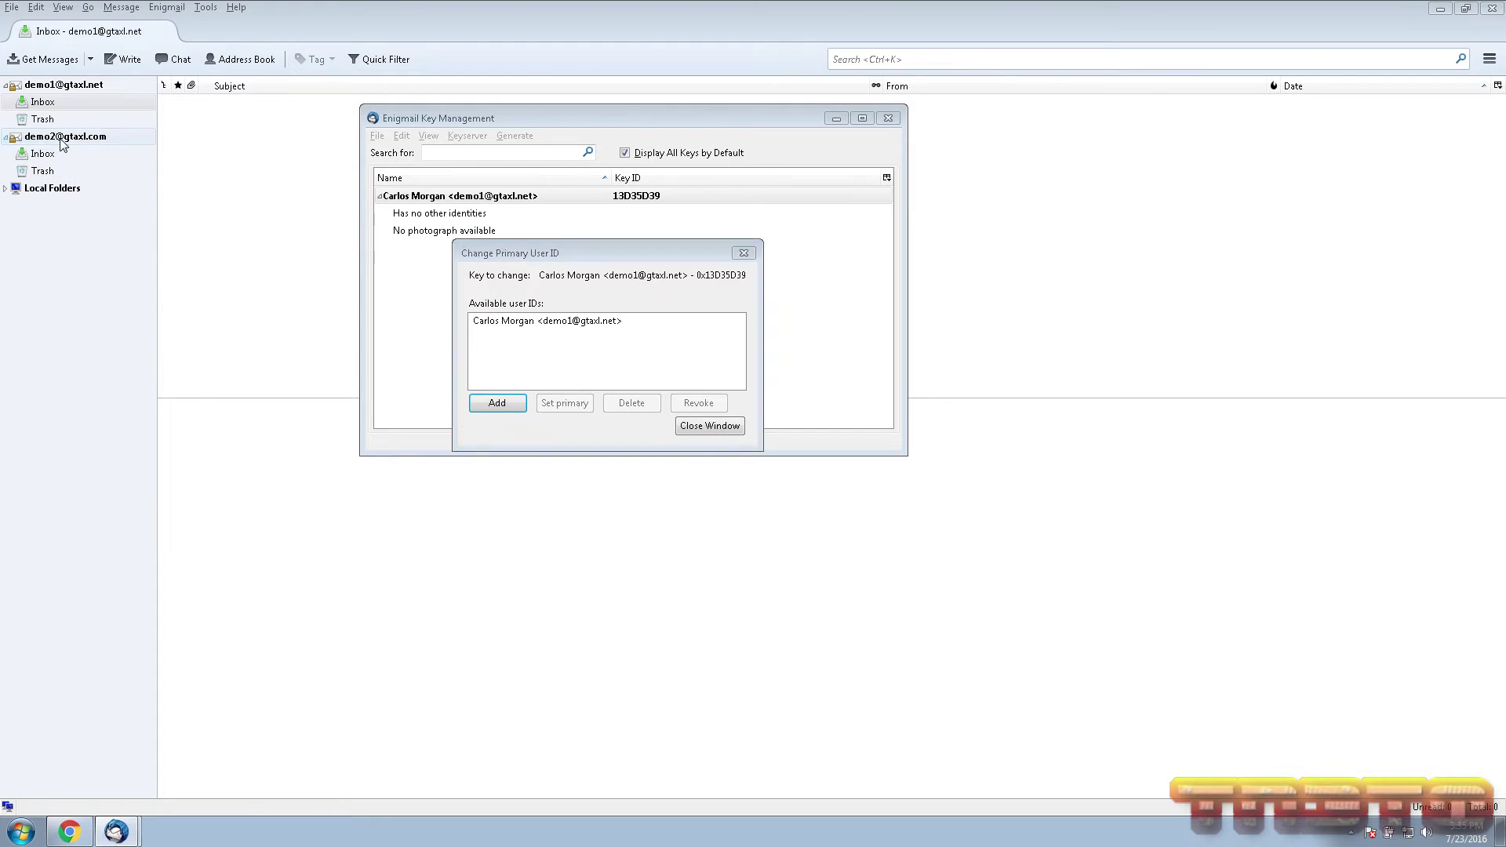
Step: Copy the second account's Your Name value from its account settings, then cancel
click(63, 144)
right_click(63, 144)
click(115, 265)
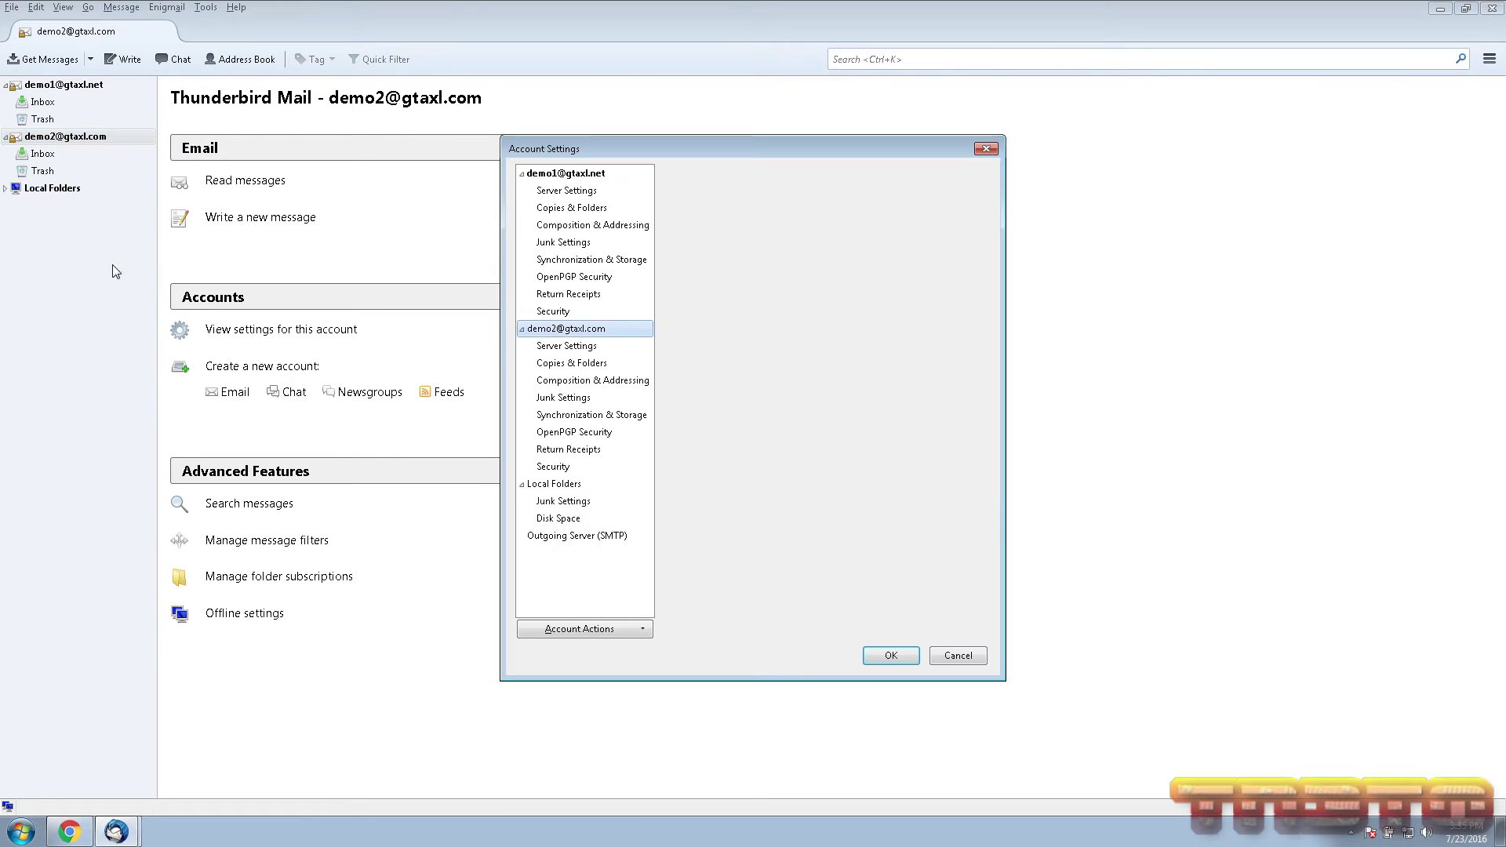
triple_click(777, 275)
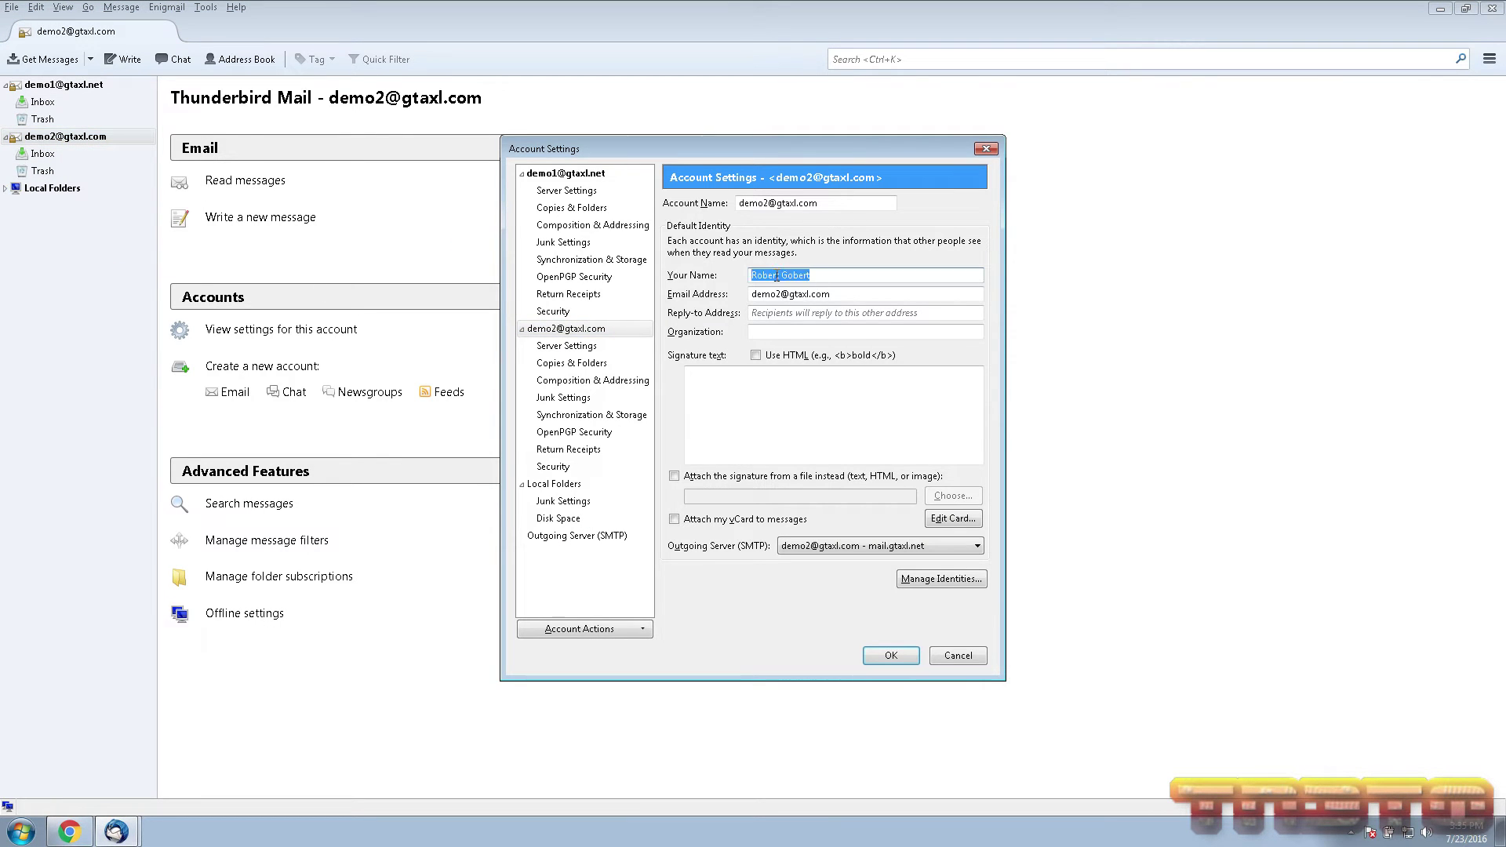
right_click(776, 275)
click(825, 313)
click(964, 663)
Step: Return to the first account and bring the Key Management window back up
click(56, 87)
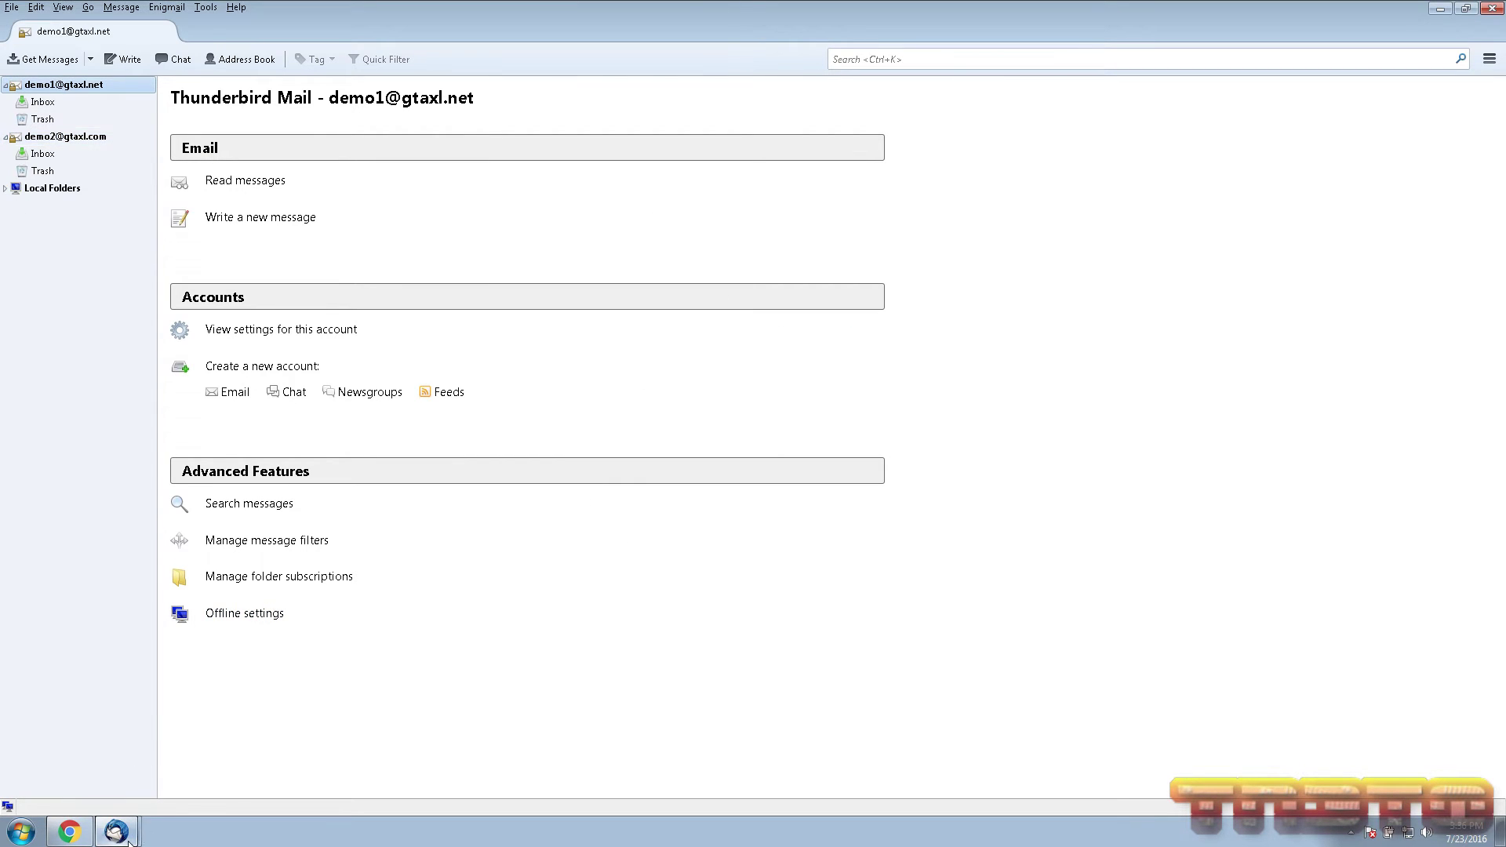
mouse_move(118, 833)
click(168, 790)
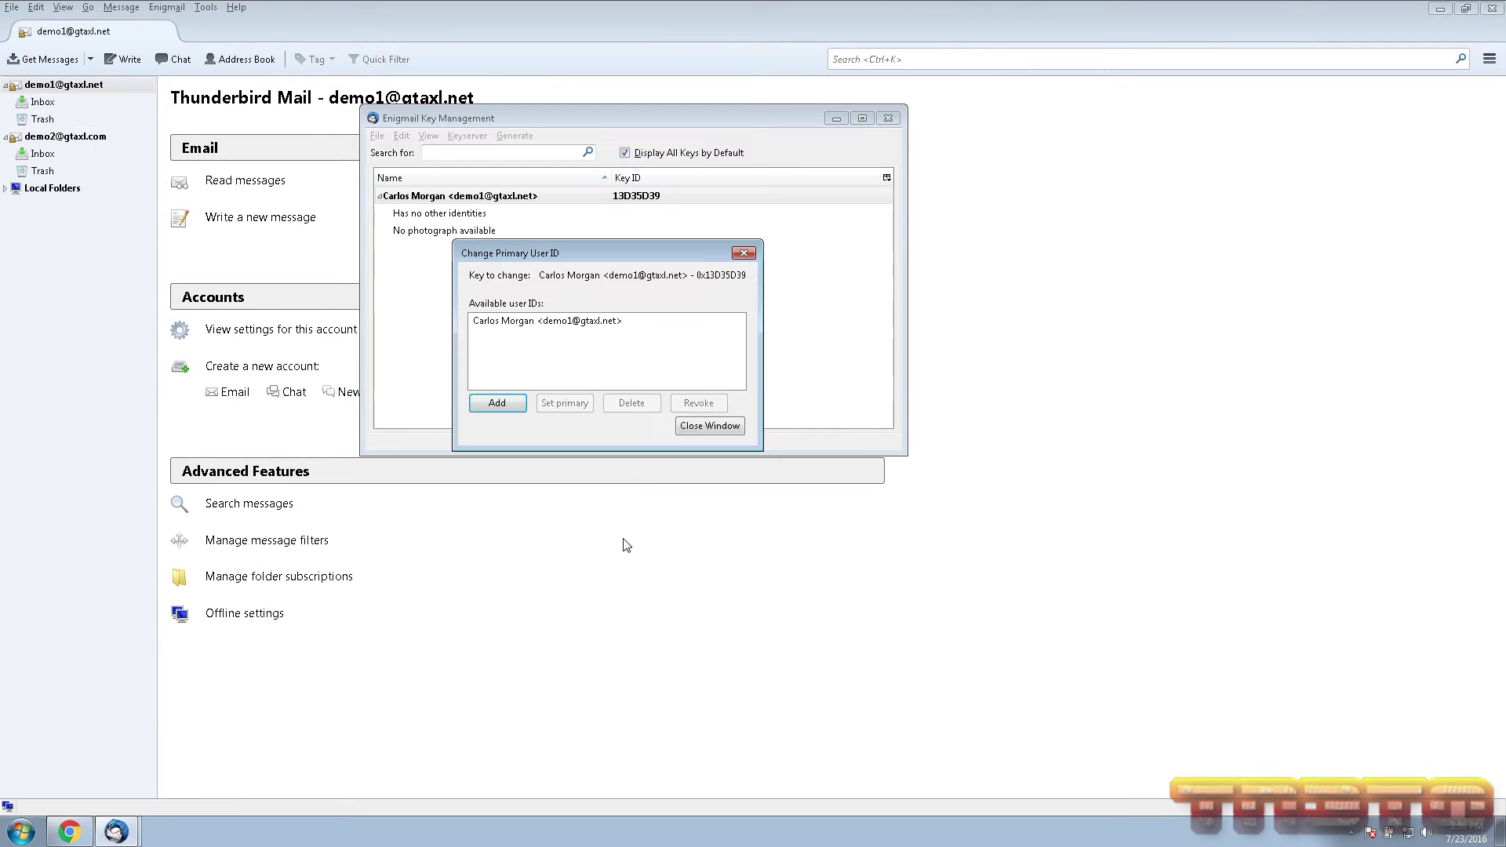
Step: Add a new user ID to the key with the second account's name and e-mail address
click(497, 403)
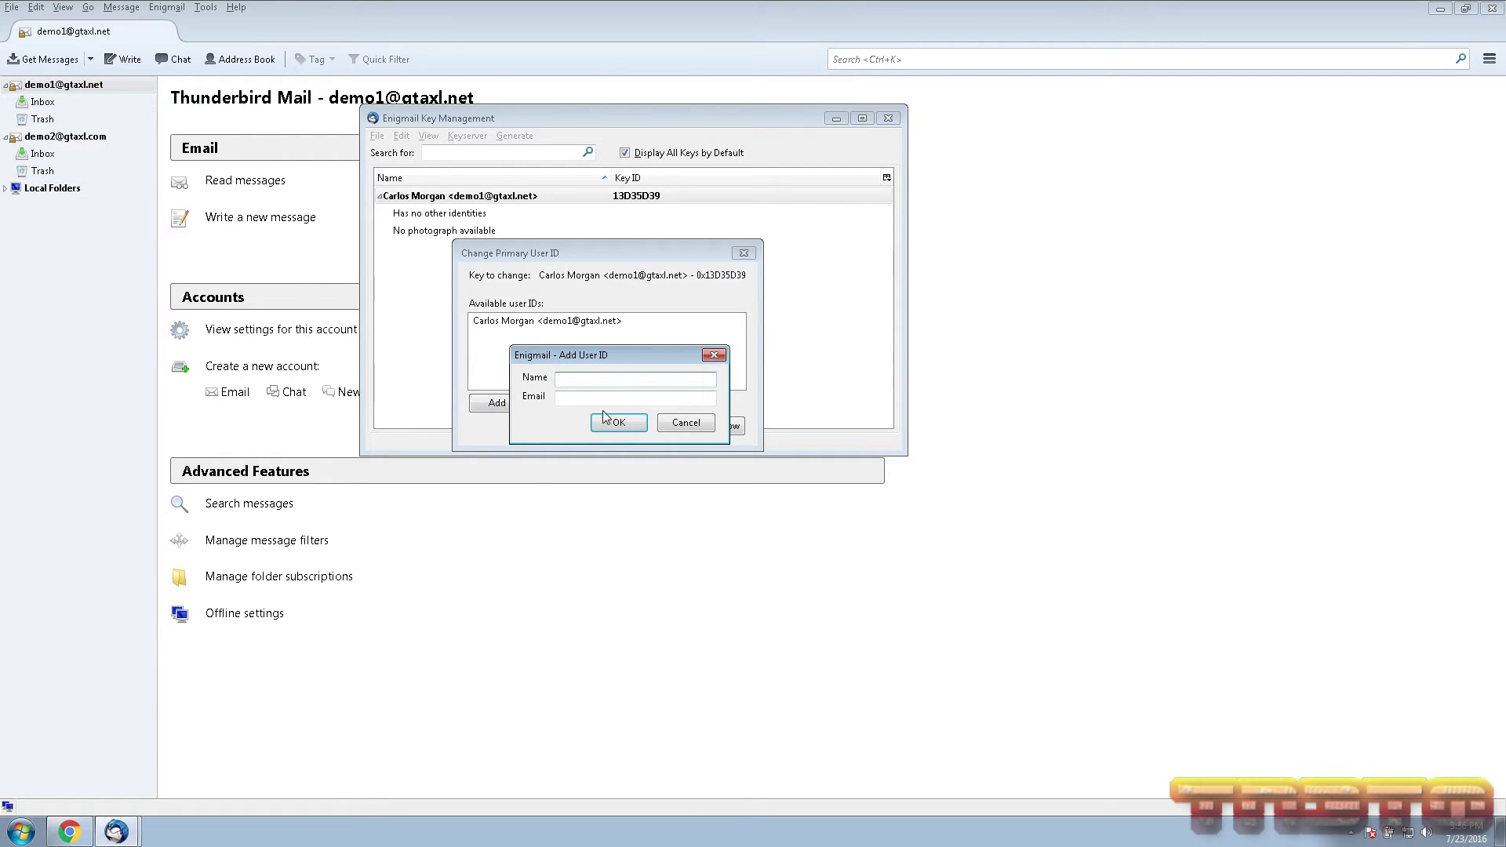
click(598, 384)
click(578, 395)
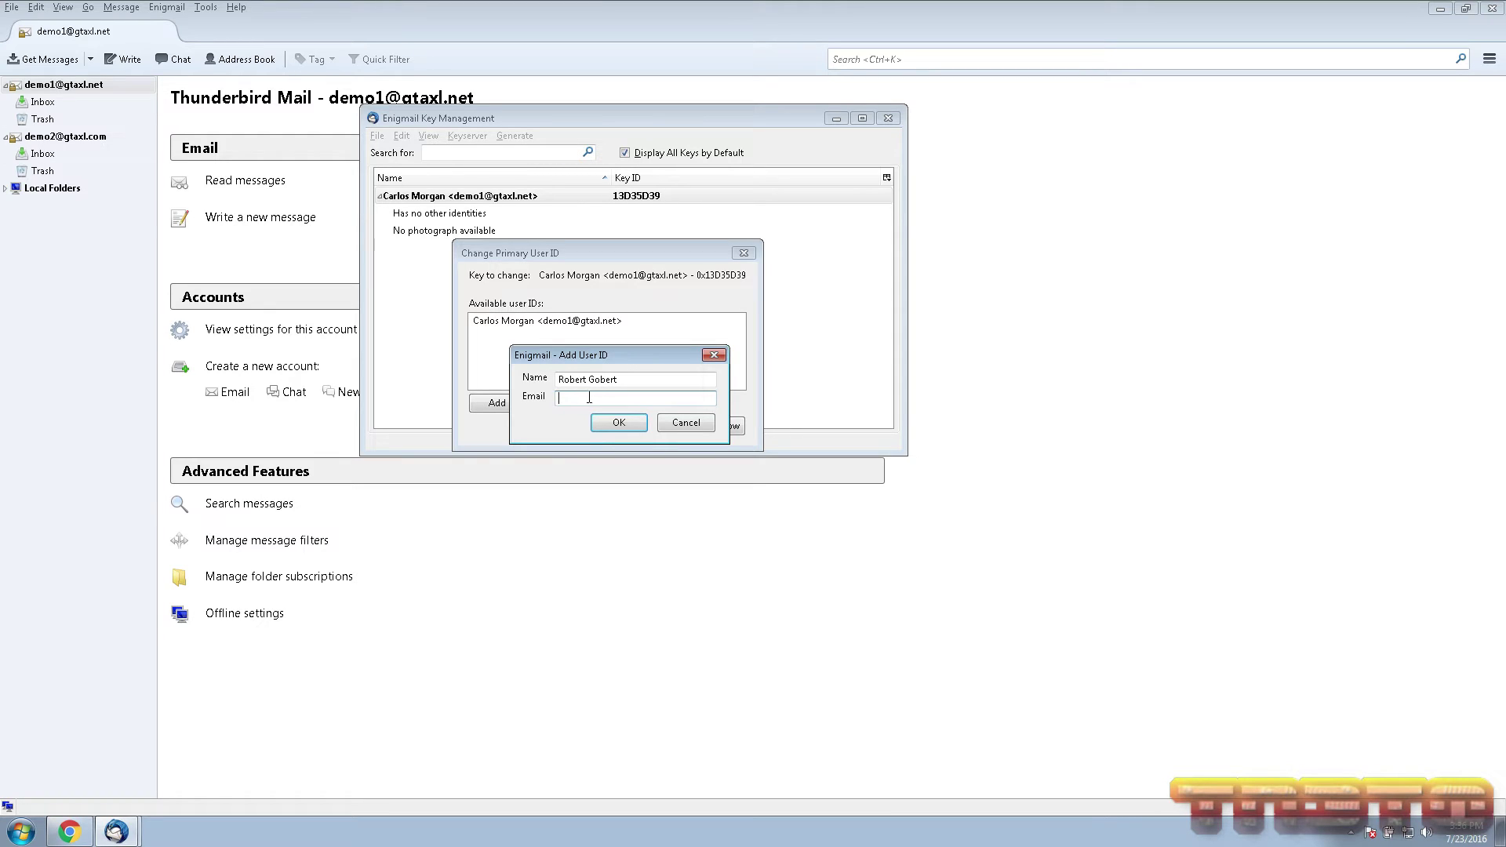
click(619, 423)
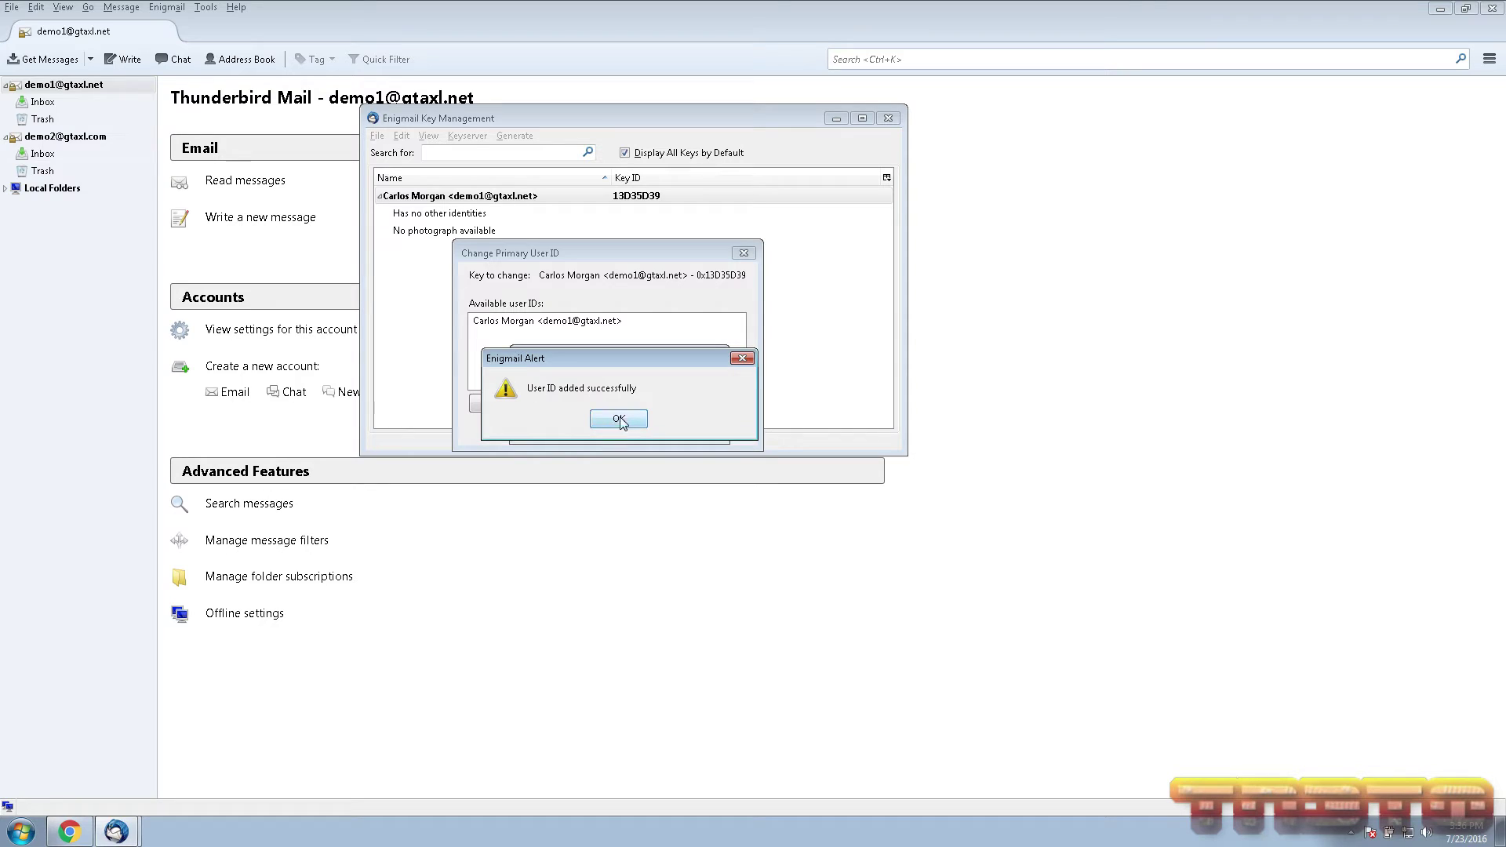
click(618, 418)
Step: Set the original user ID as primary again, close the manager, and expand the key row
click(514, 339)
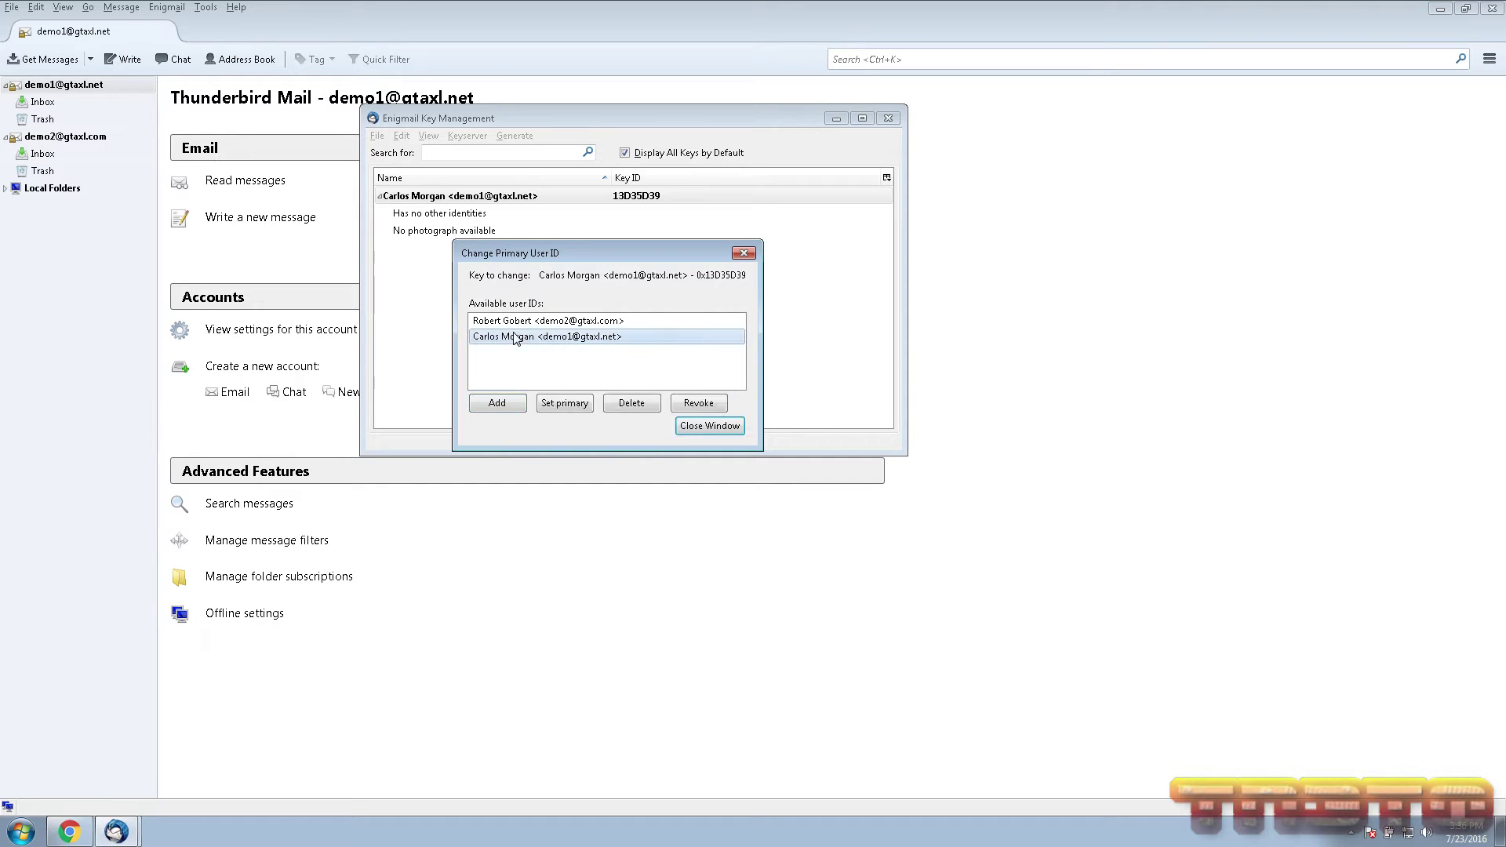
click(518, 324)
click(514, 340)
click(527, 322)
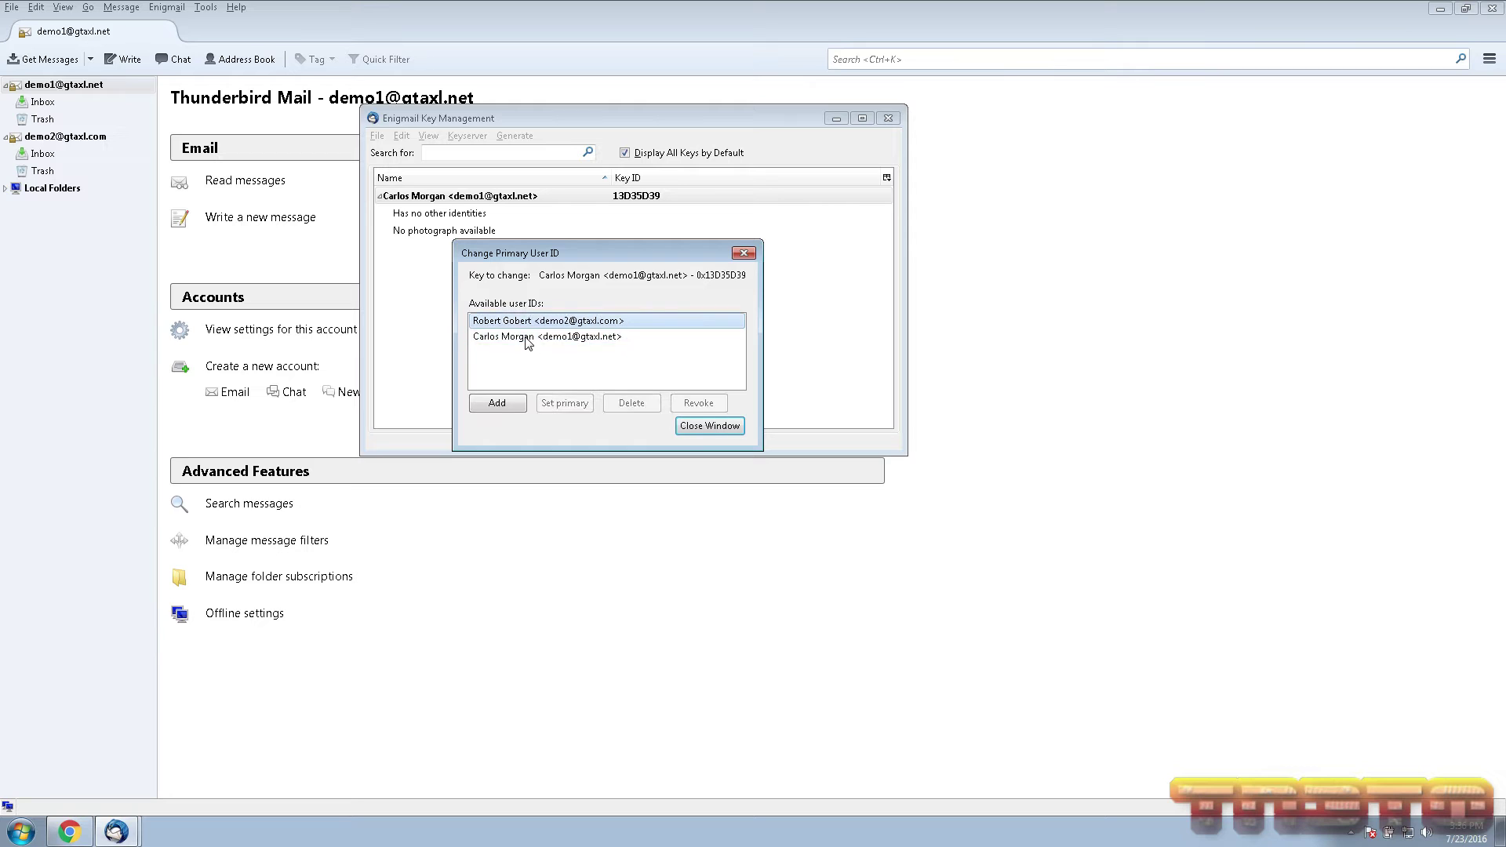
click(529, 342)
mouse_move(526, 252)
mouse_down()
mouse_move(477, 251)
mouse_move(499, 255)
mouse_up()
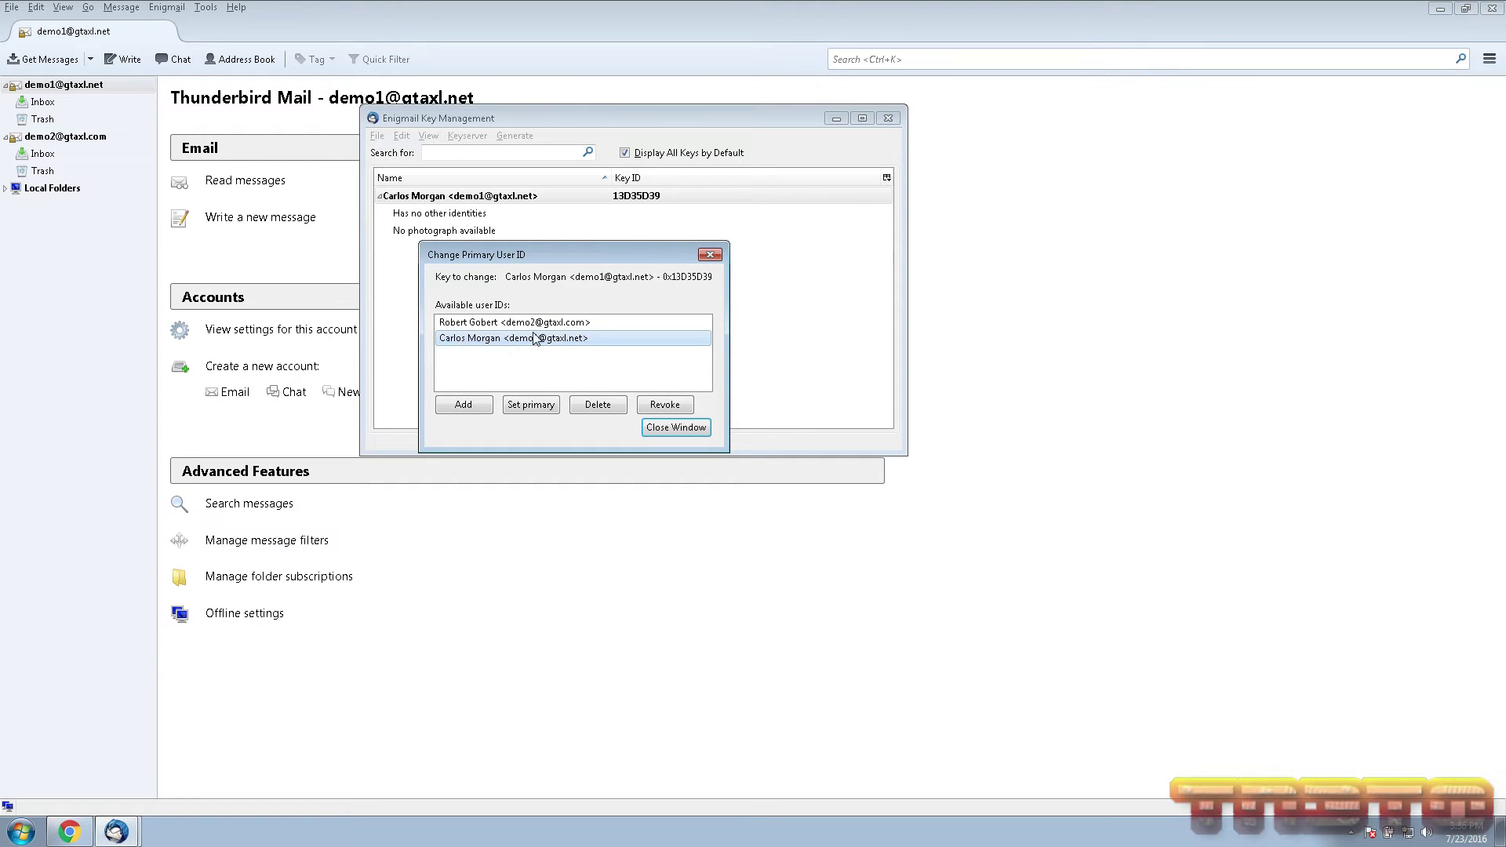
click(536, 406)
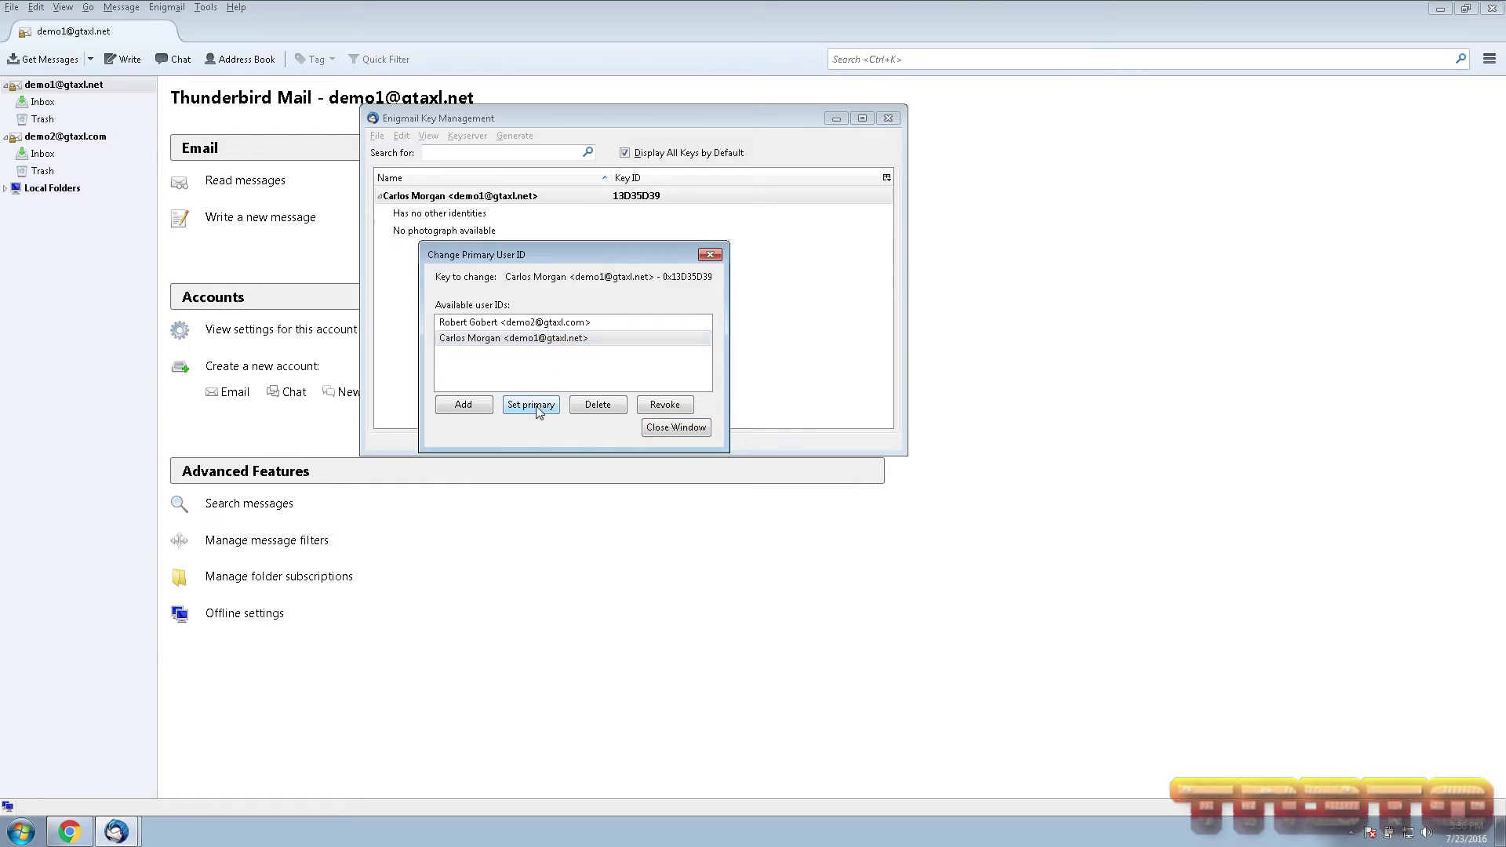
click(567, 375)
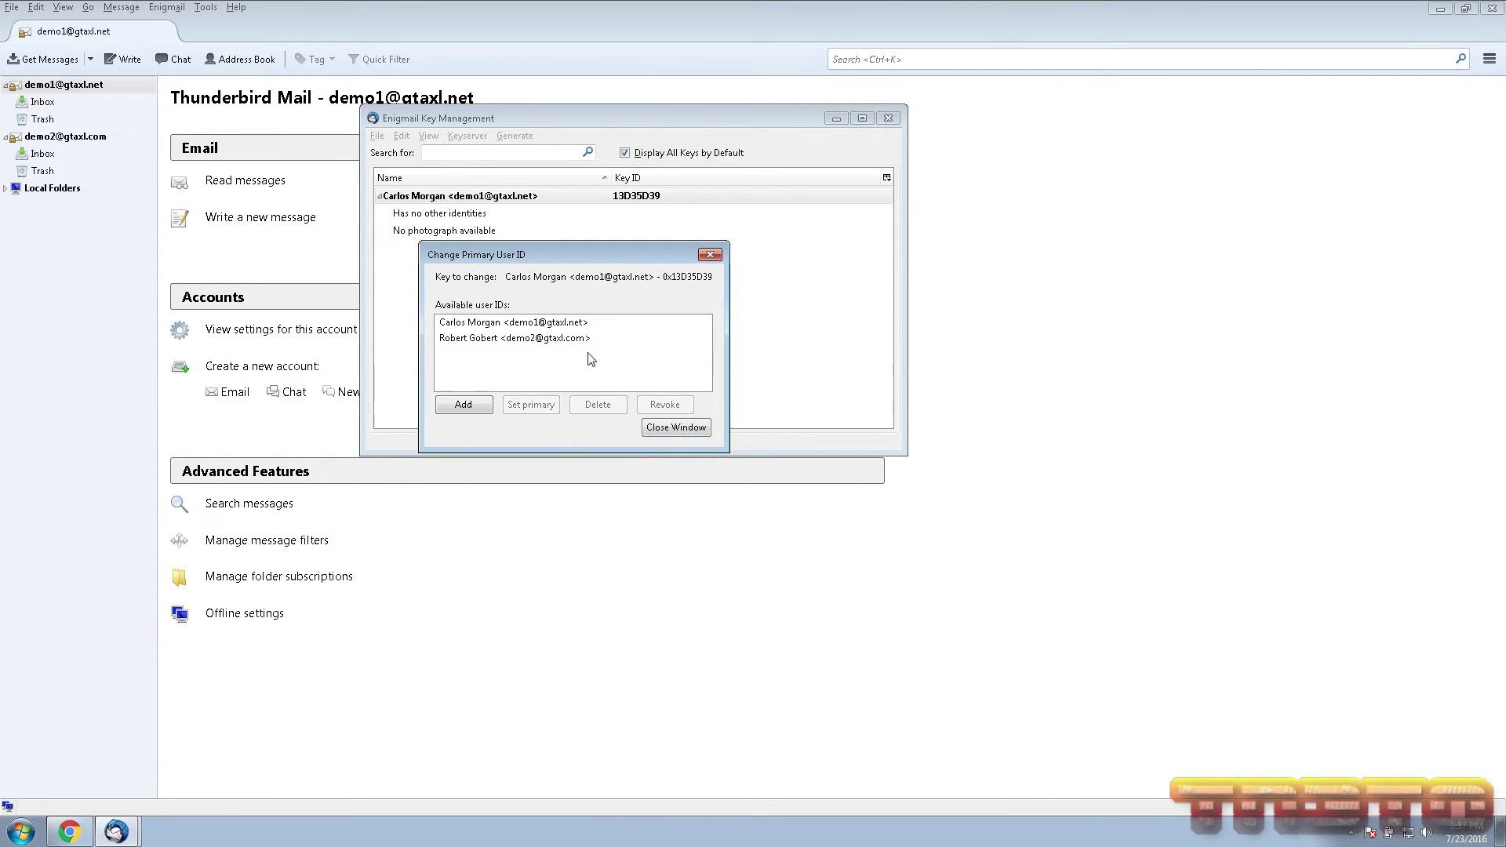
click(665, 432)
click(378, 196)
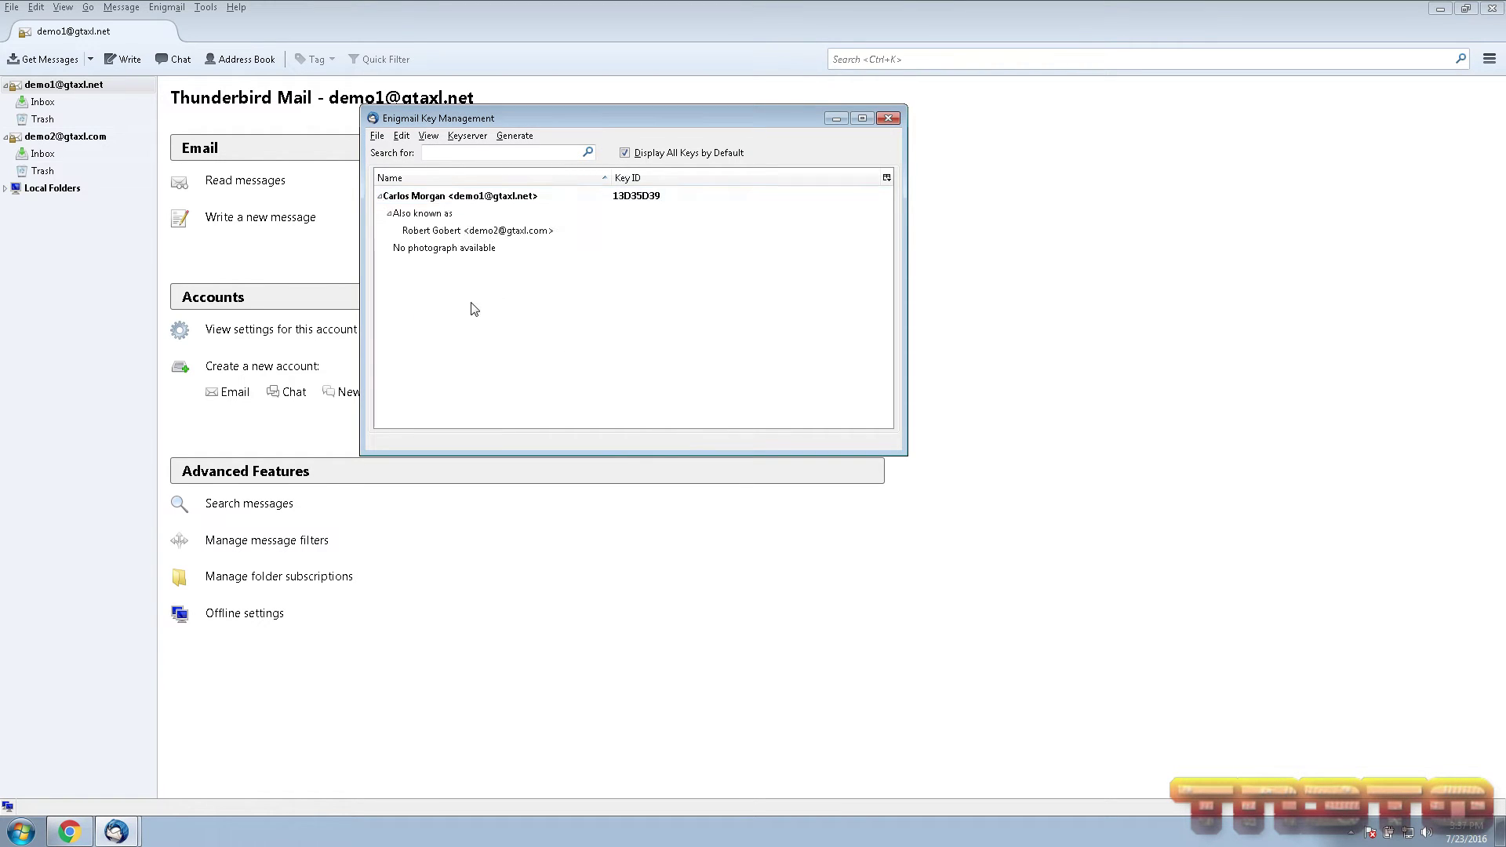
Step: Open the key's properties and review its Certifications and Structure tabs
right_click(437, 198)
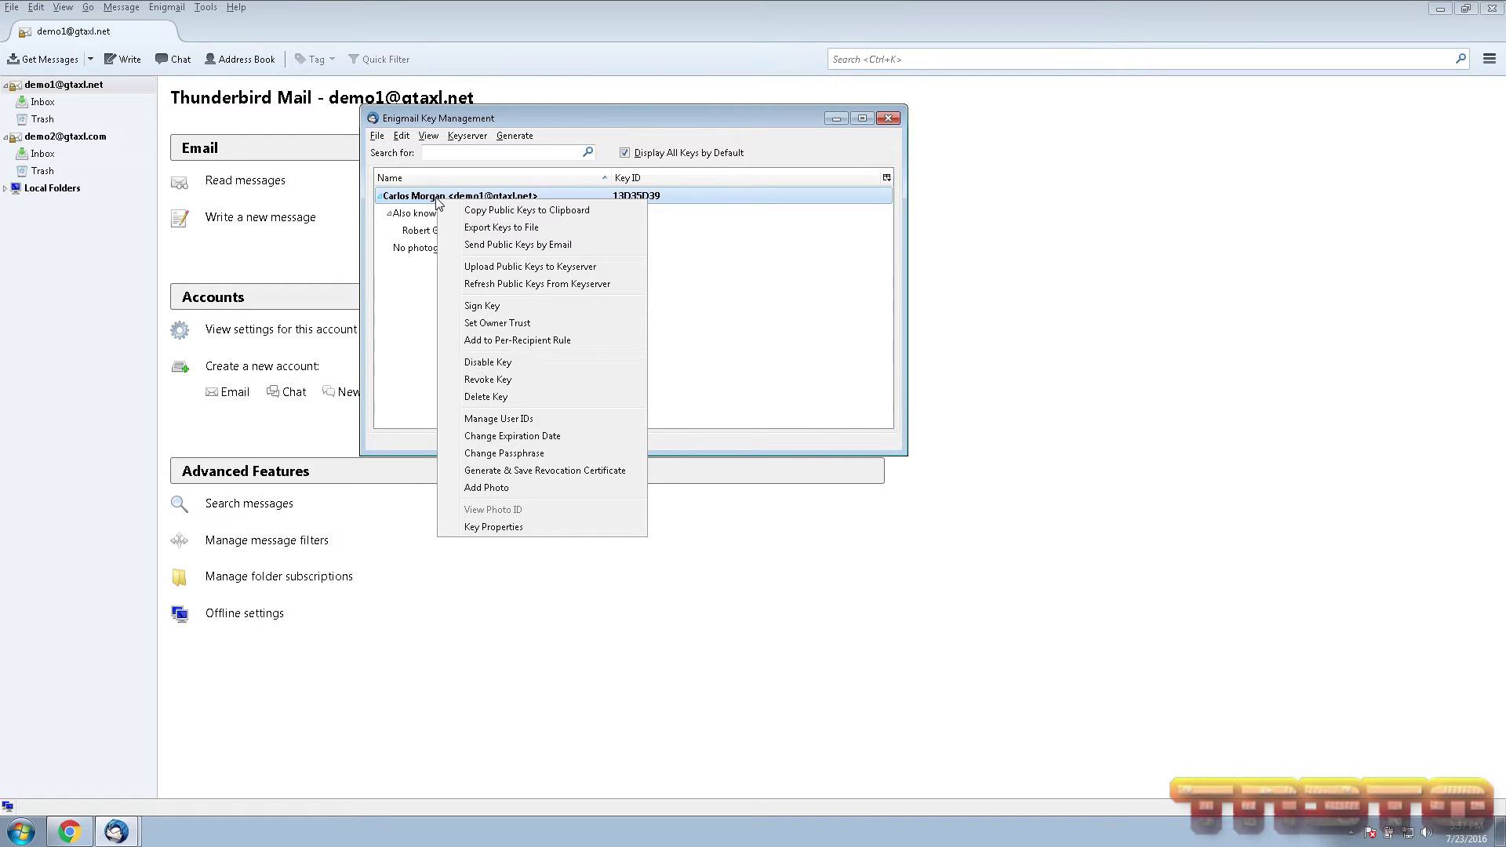
click(493, 527)
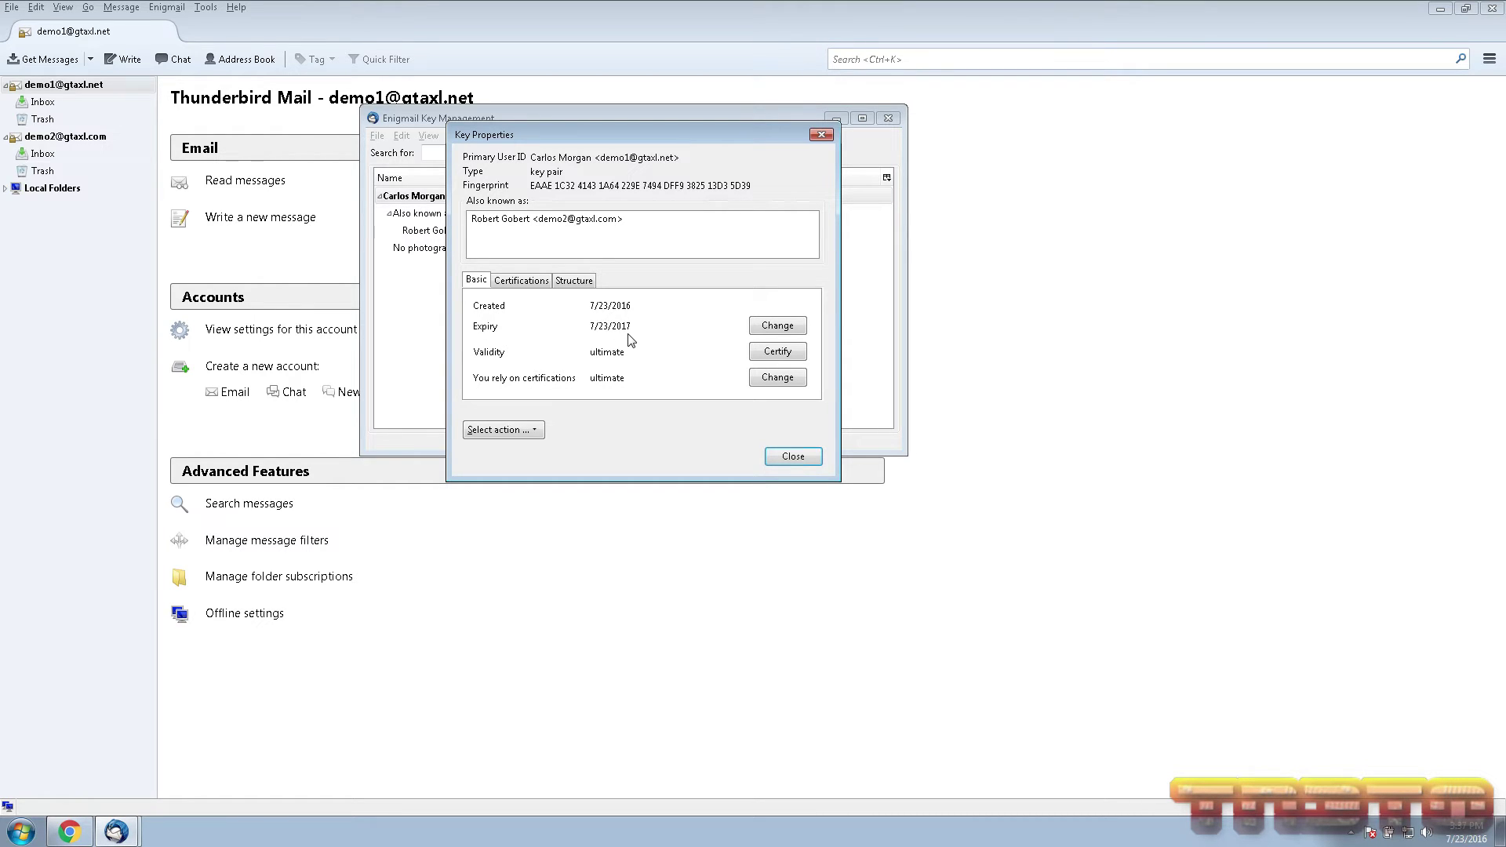
click(522, 280)
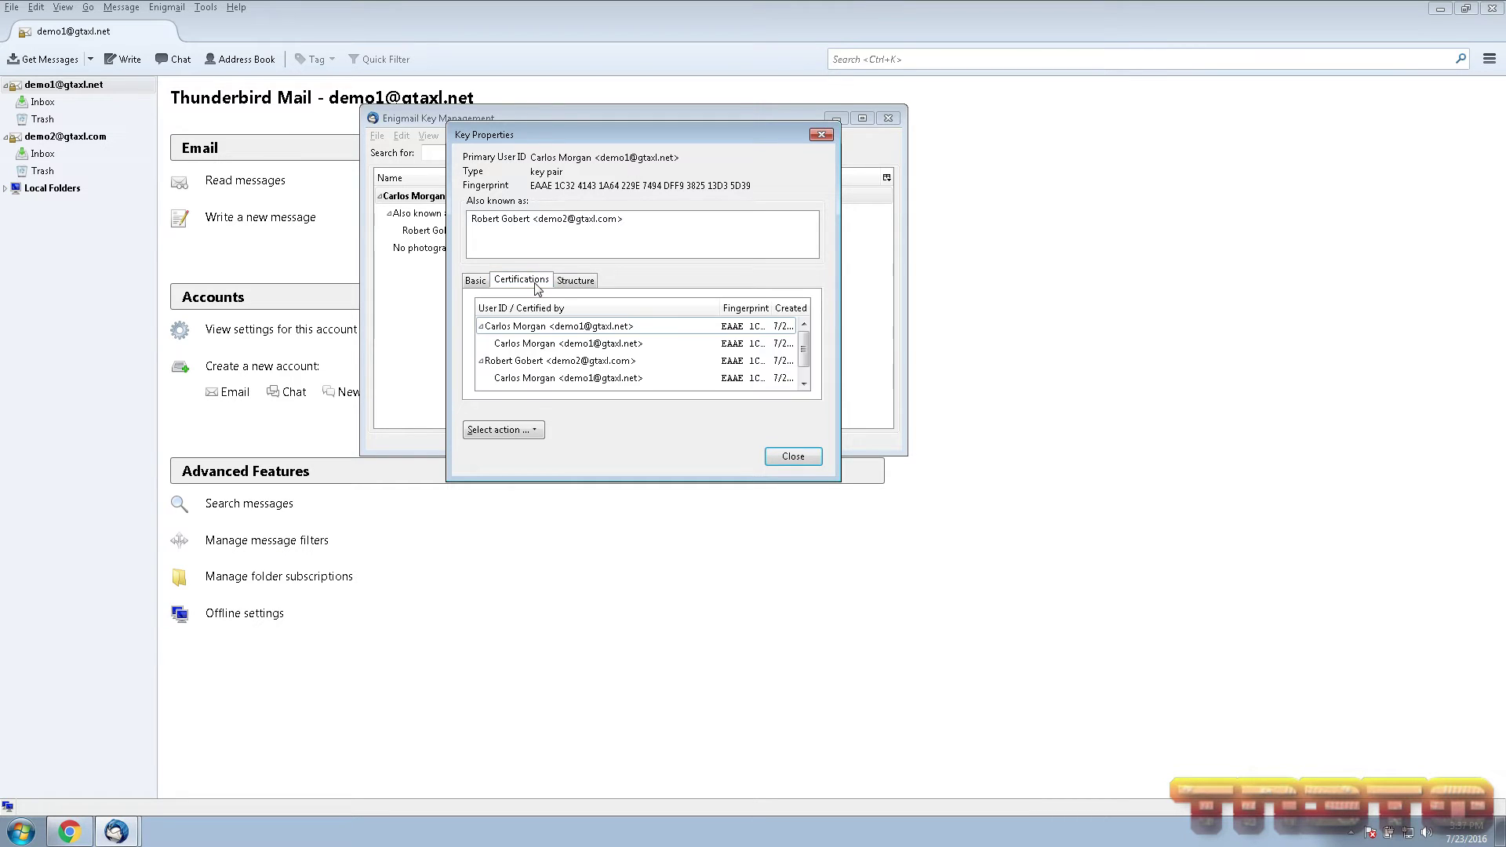
click(575, 280)
click(521, 280)
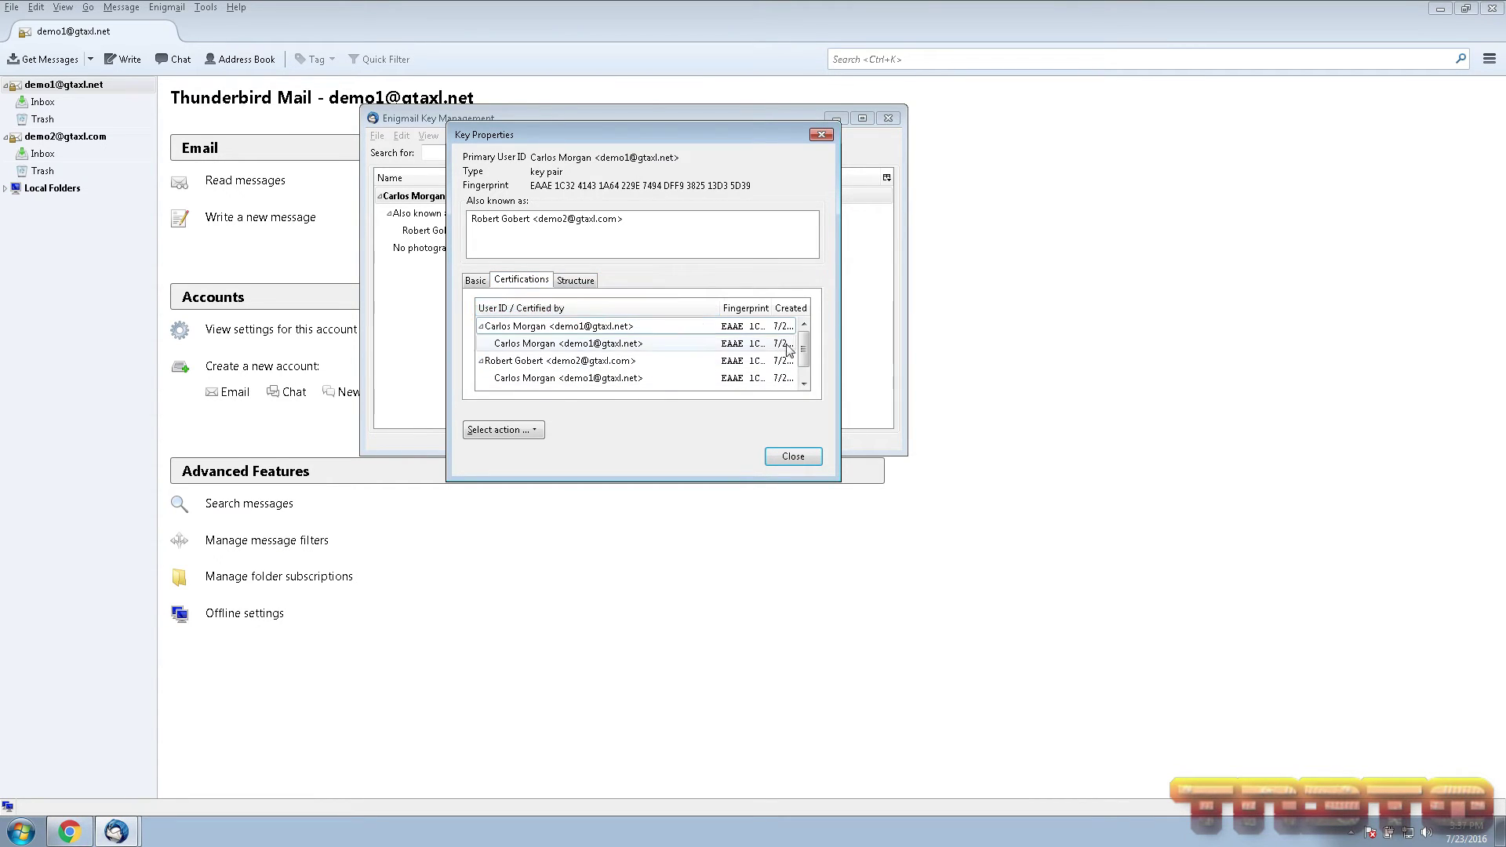
scroll(806, 353, down, 1)
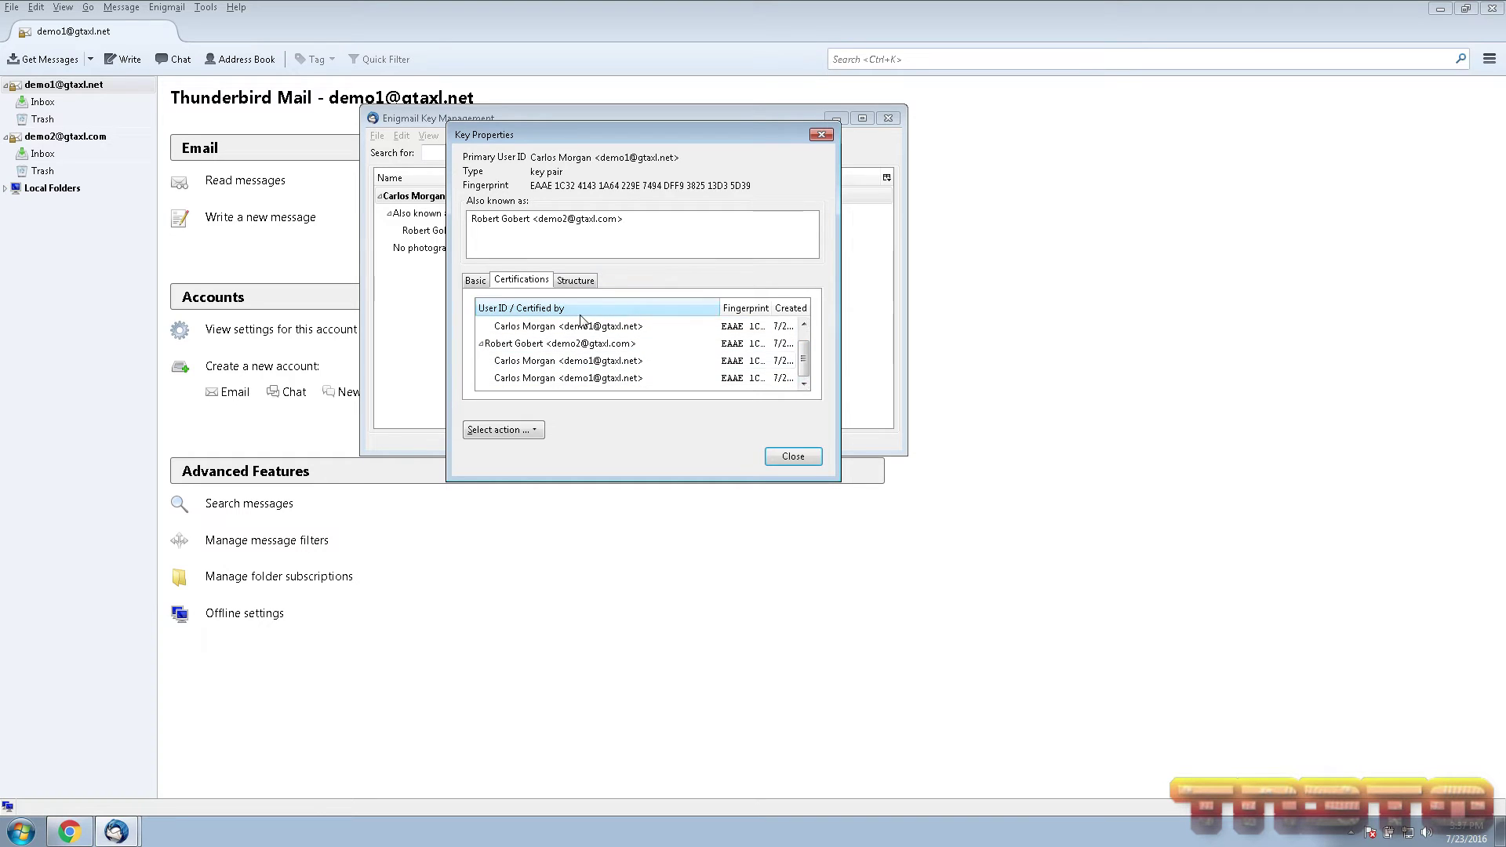
Step: Return to the Basic tab and choose Add Photo from the key's actions
click(475, 280)
click(502, 429)
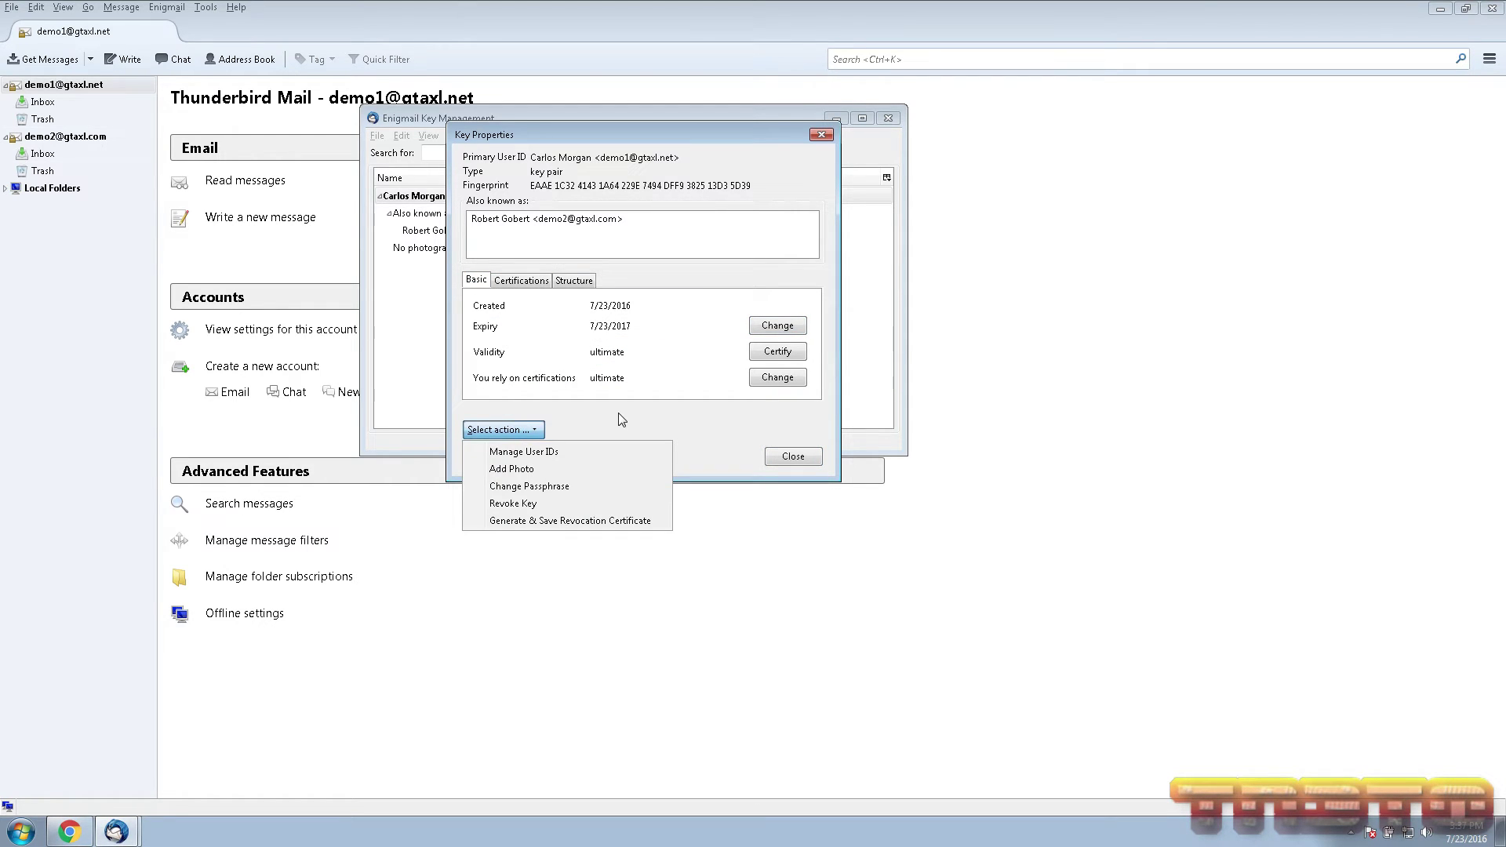
click(562, 470)
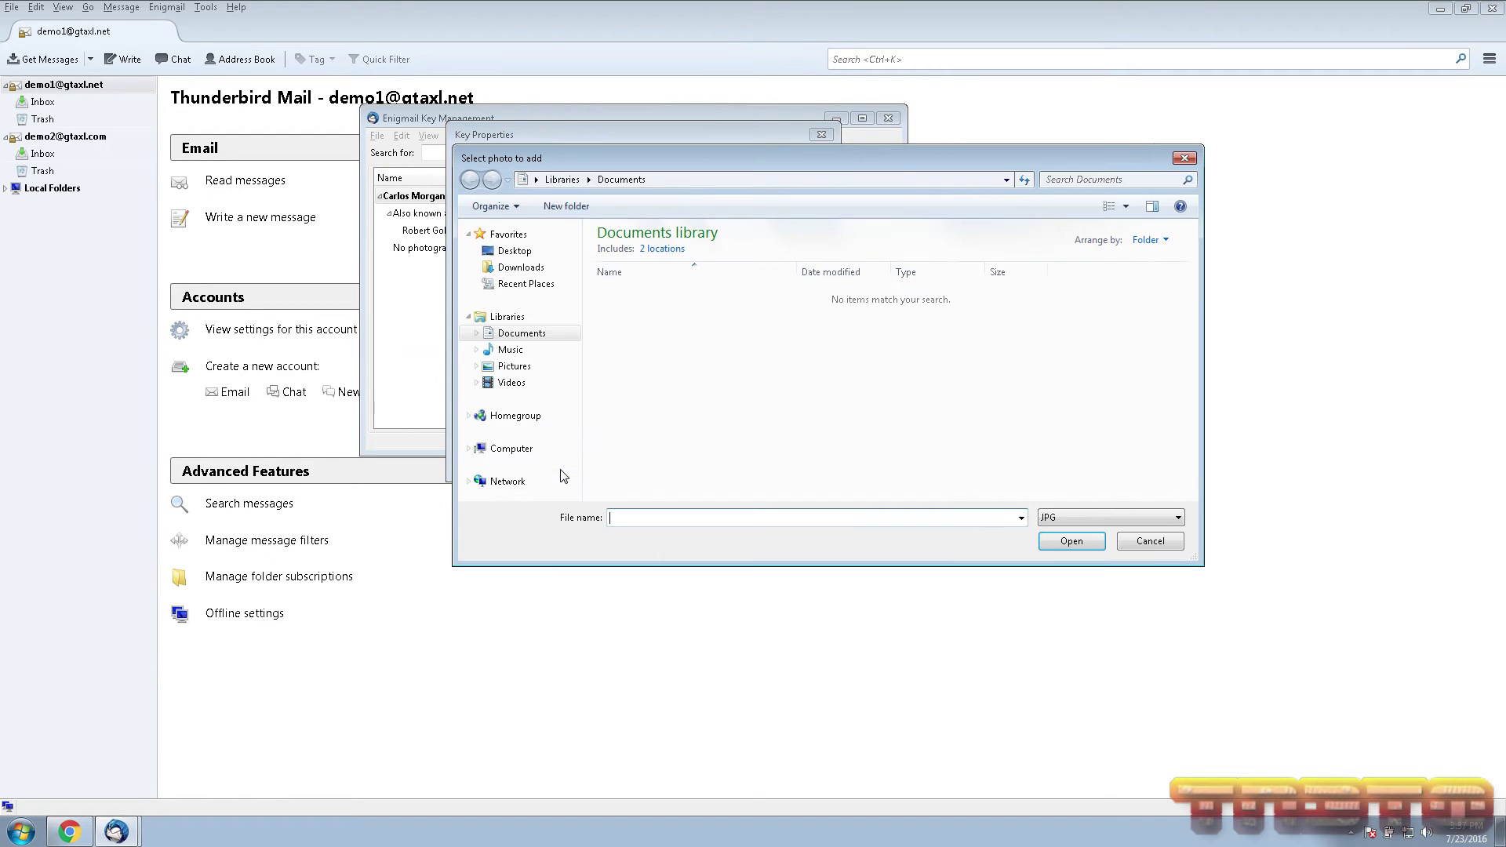
Step: Cancel the photo picker without choosing a picture and close Key Properties, leaving Key Management open
drag(751, 166, 618, 211)
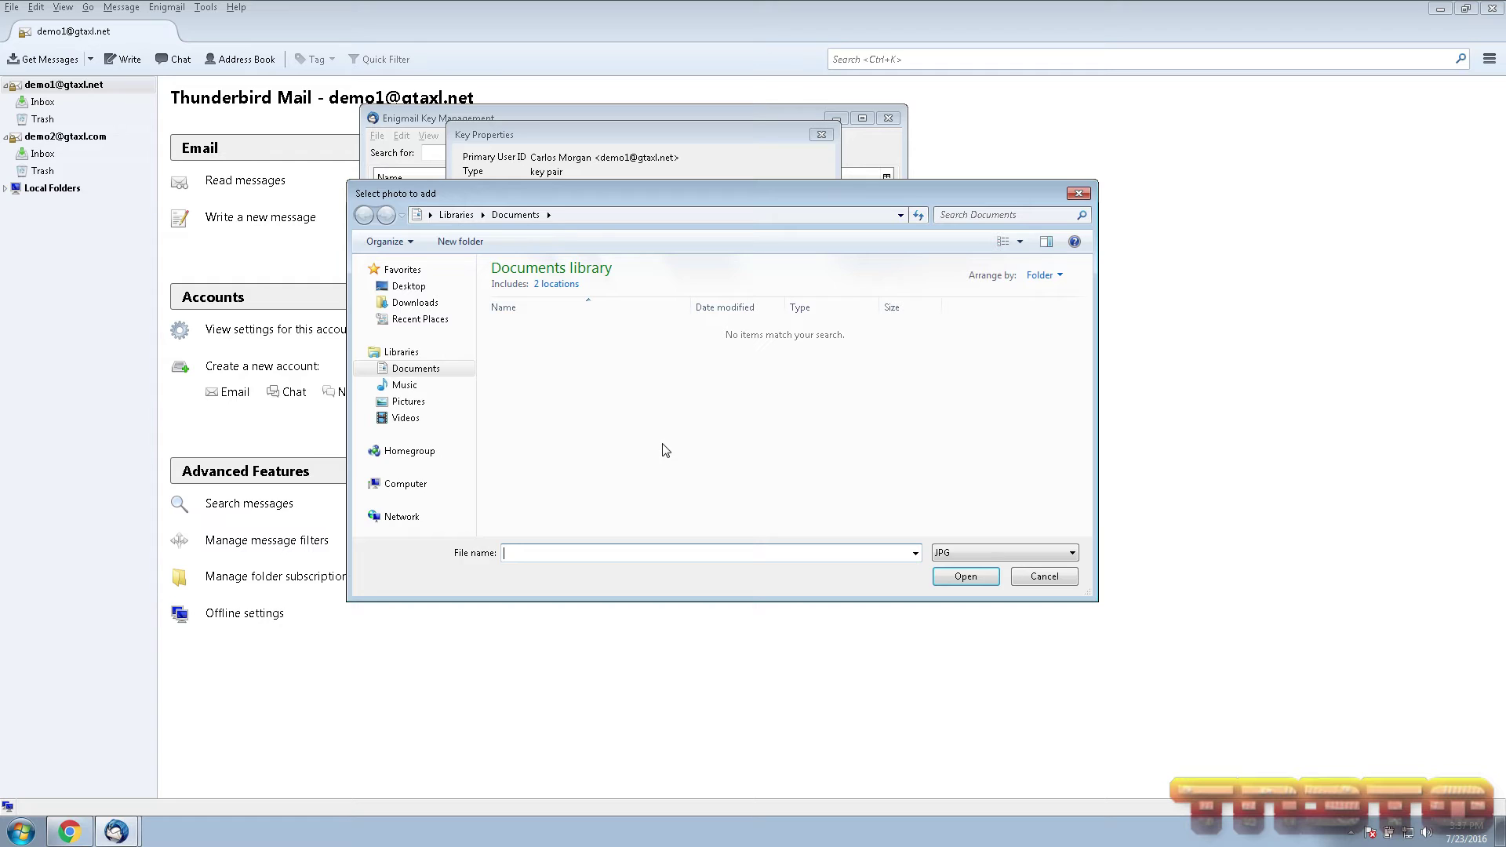
click(409, 401)
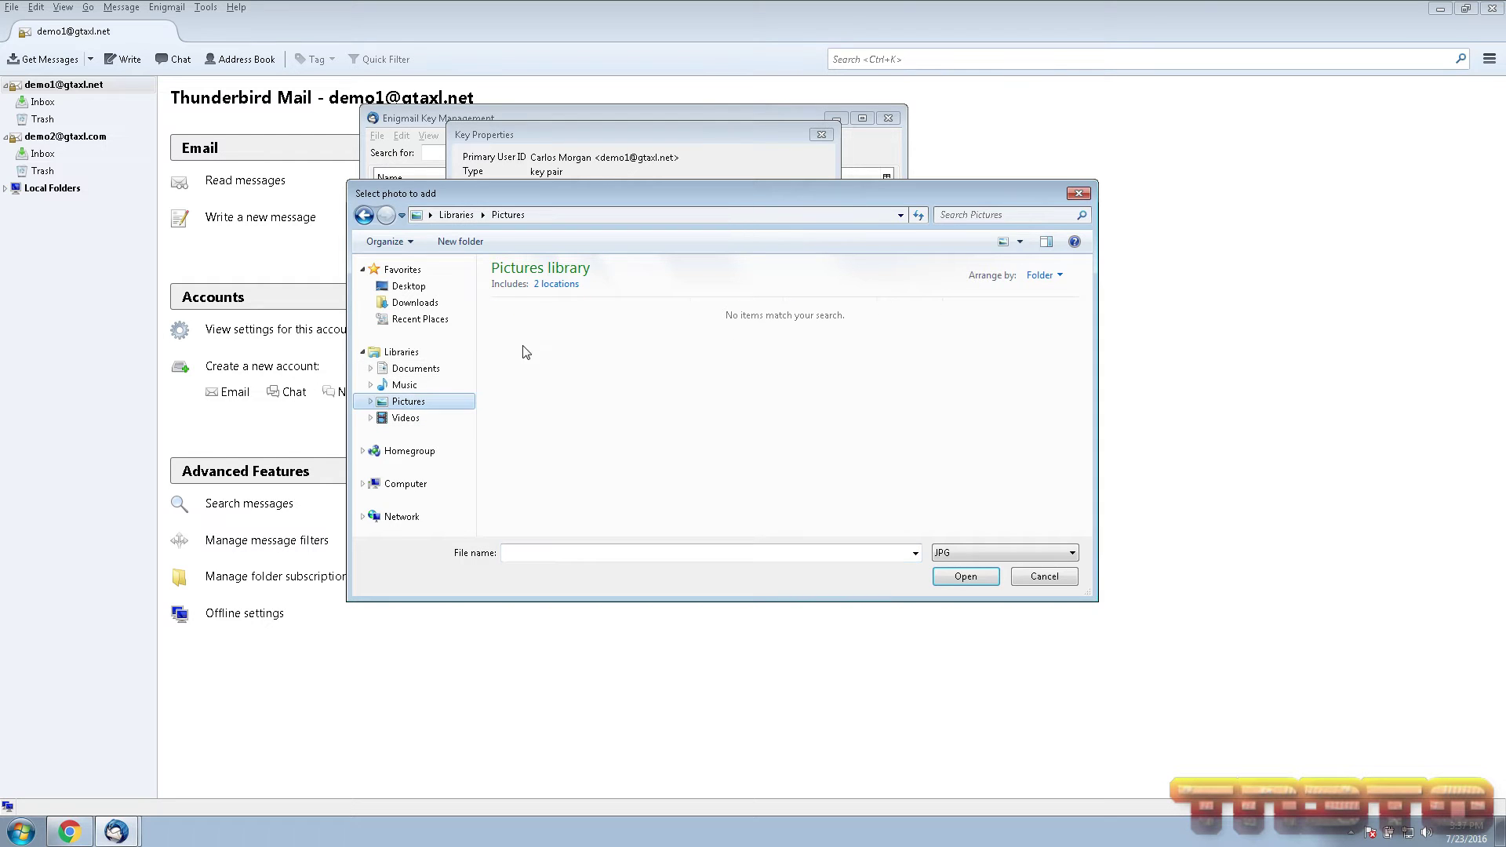
click(405, 418)
click(405, 385)
click(415, 367)
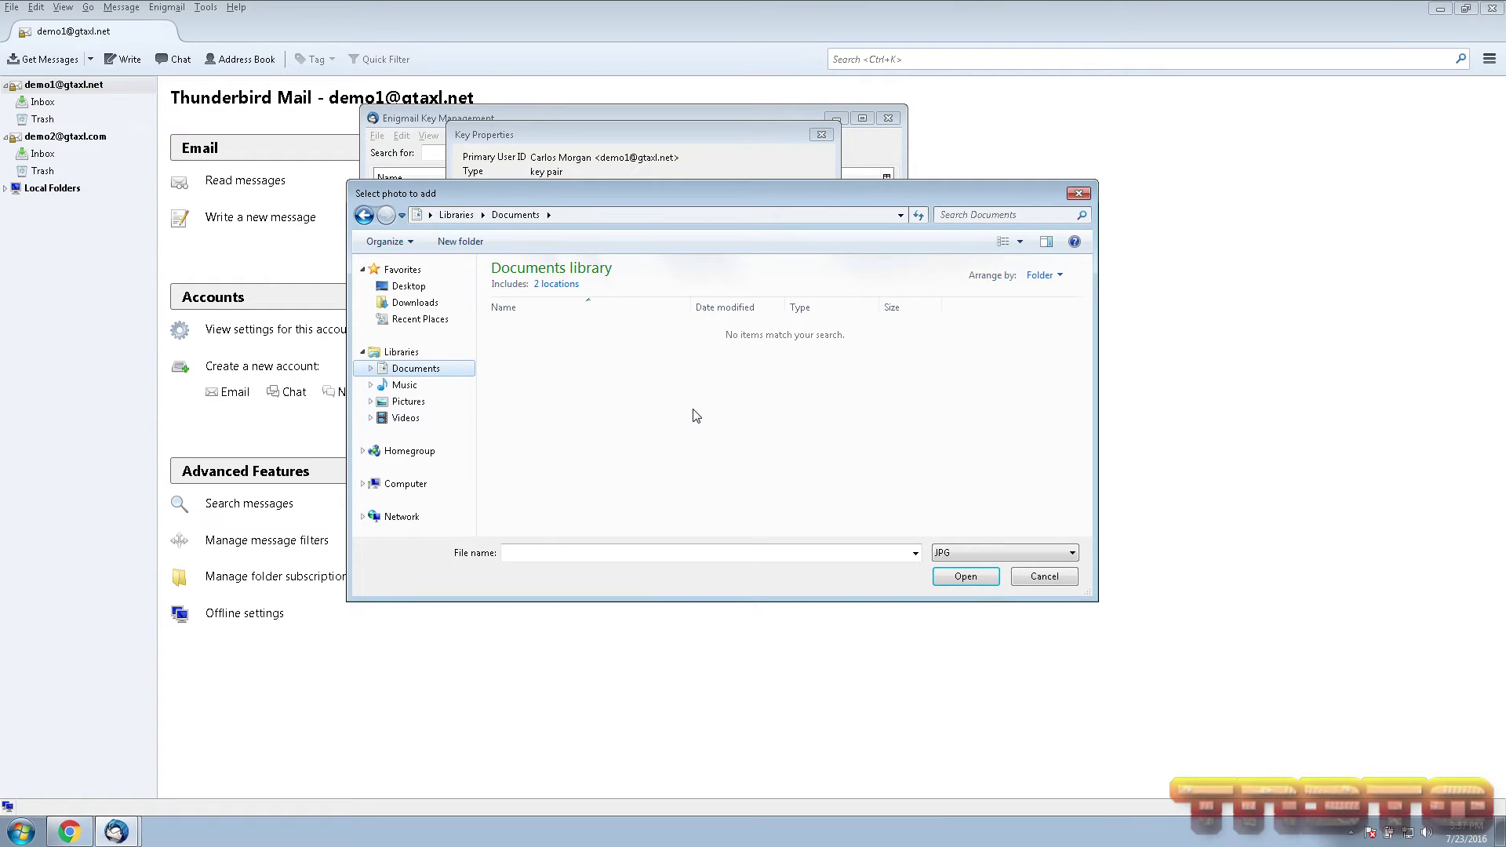
click(1044, 577)
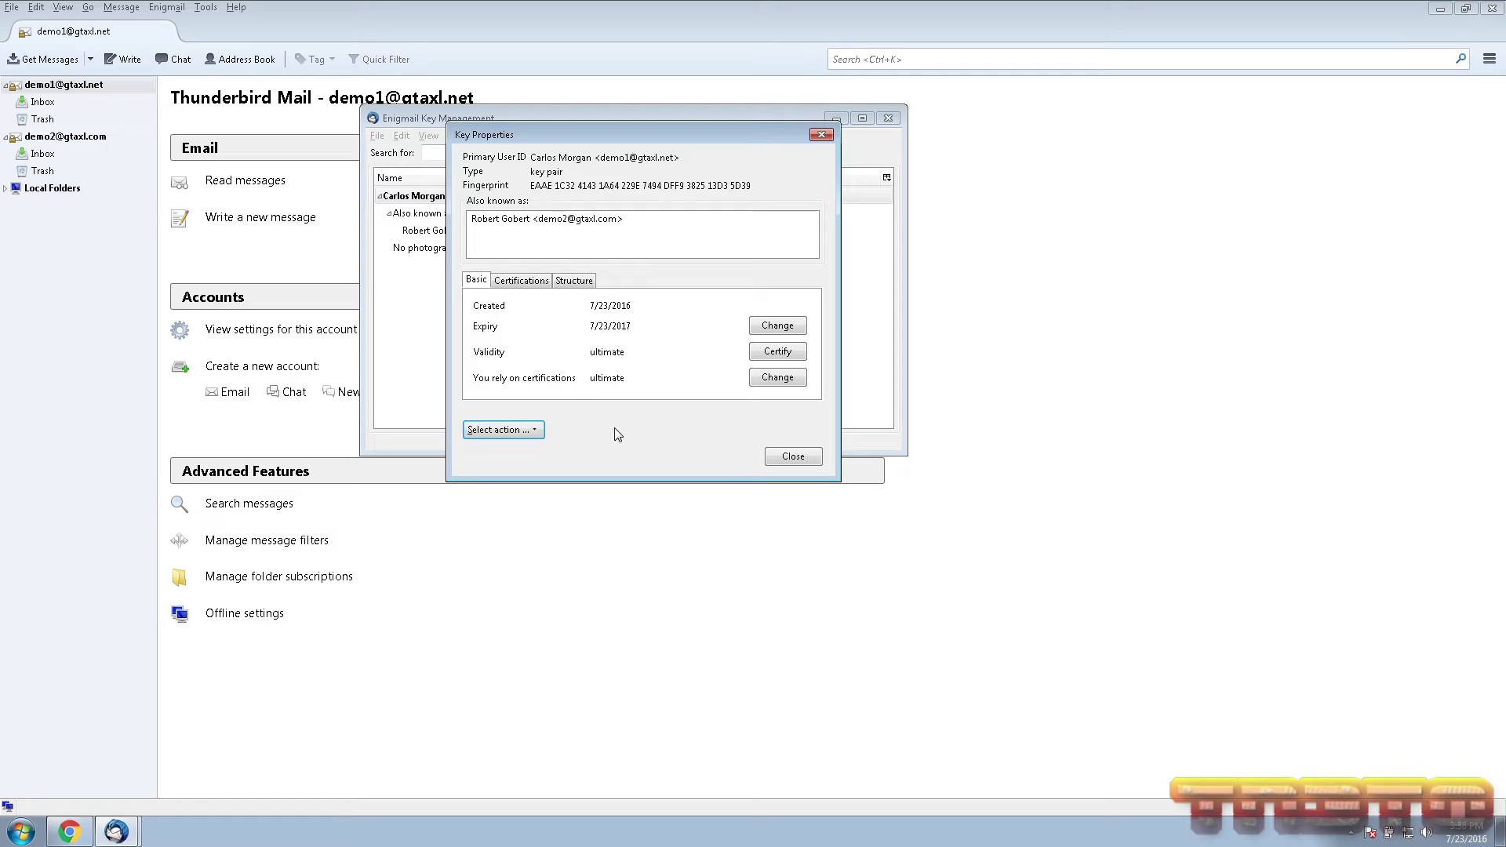
click(796, 458)
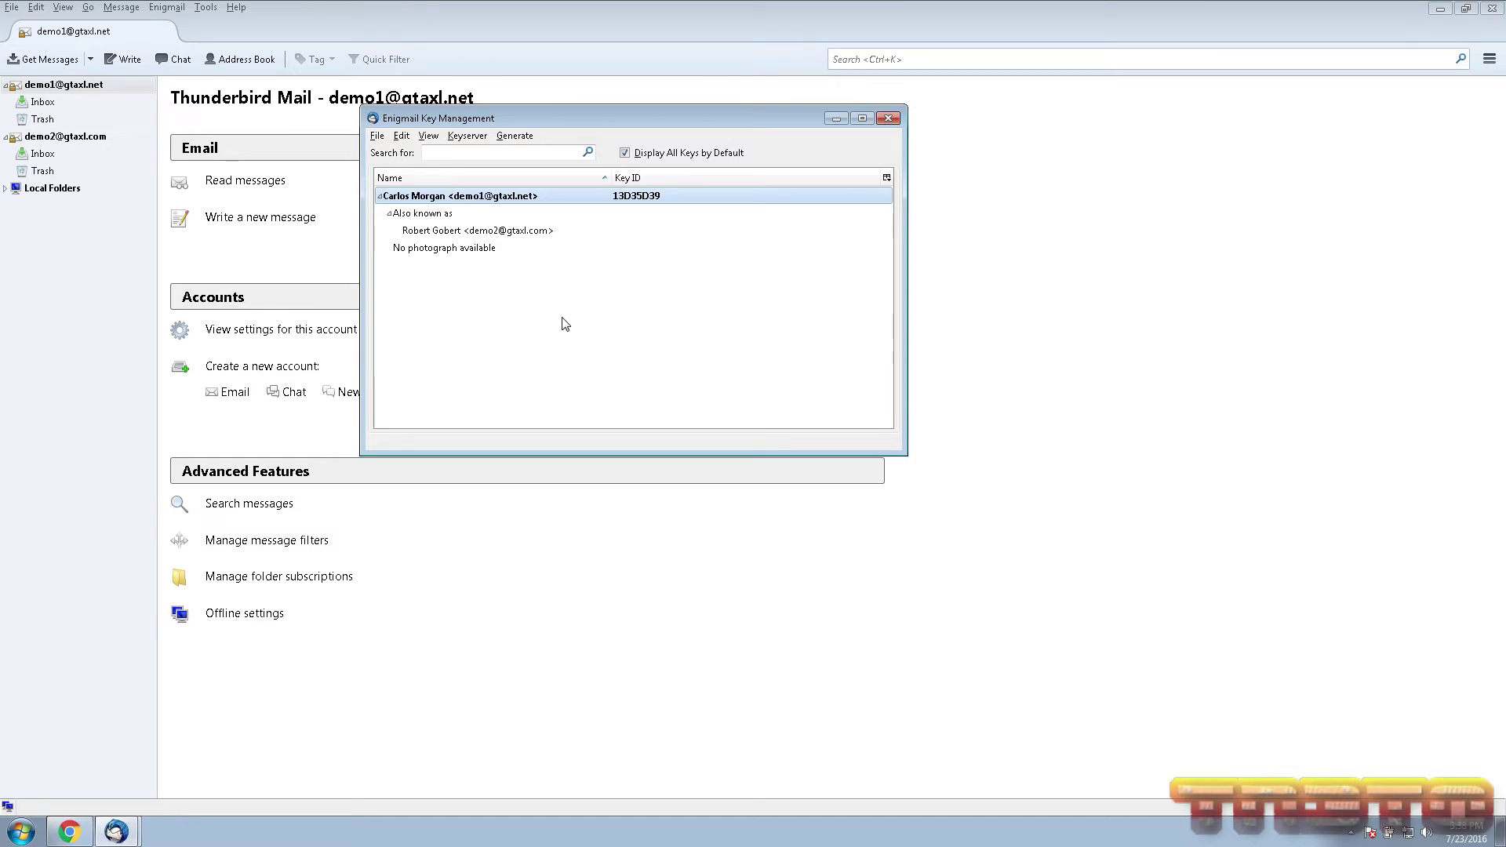
drag(514, 118, 505, 91)
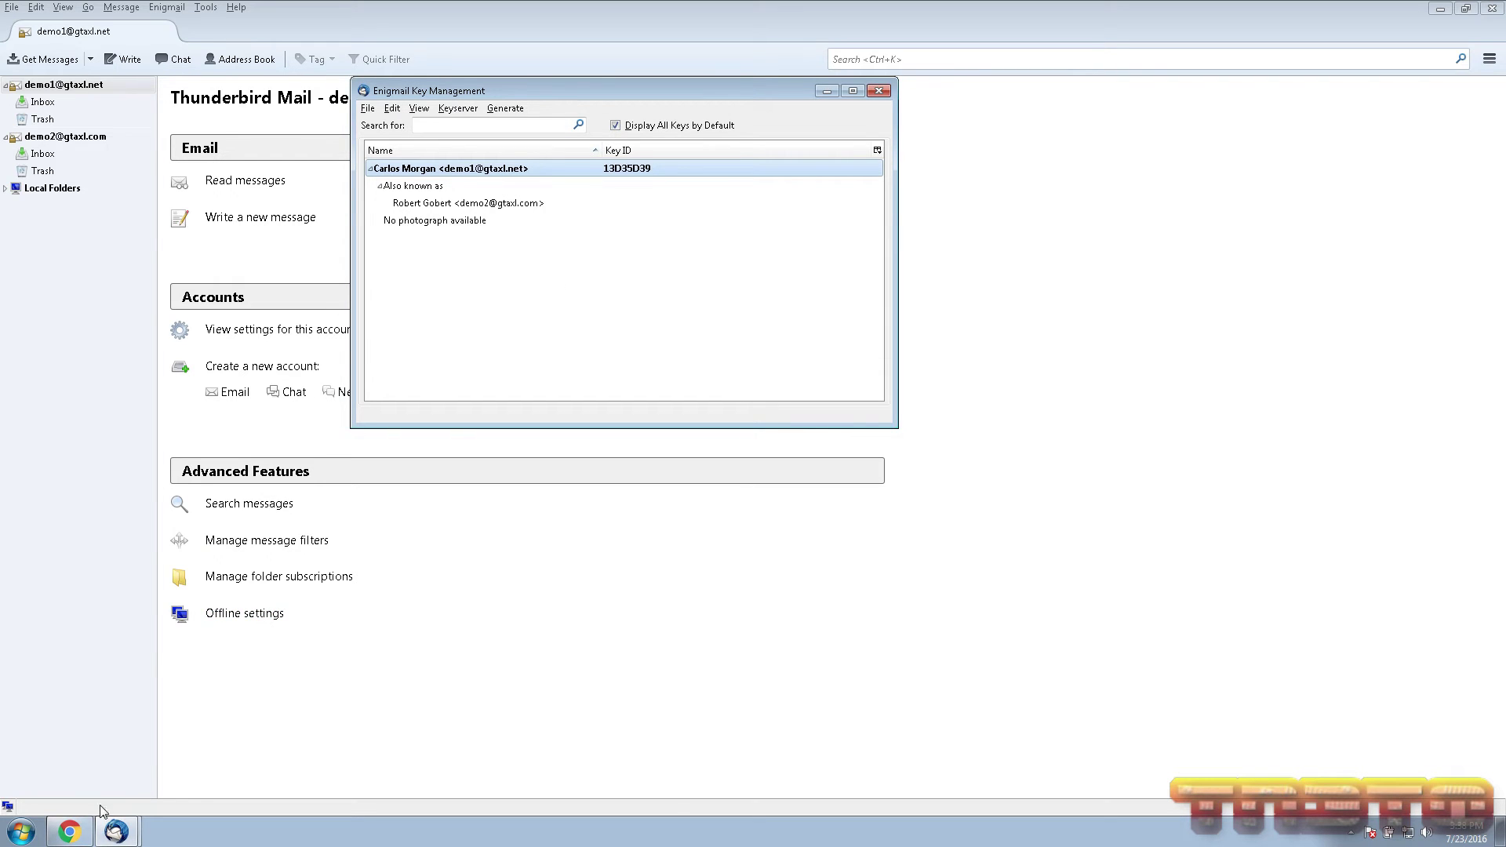
click(69, 831)
Step: Load pgp.mit.edu in a new browser tab
click(177, 13)
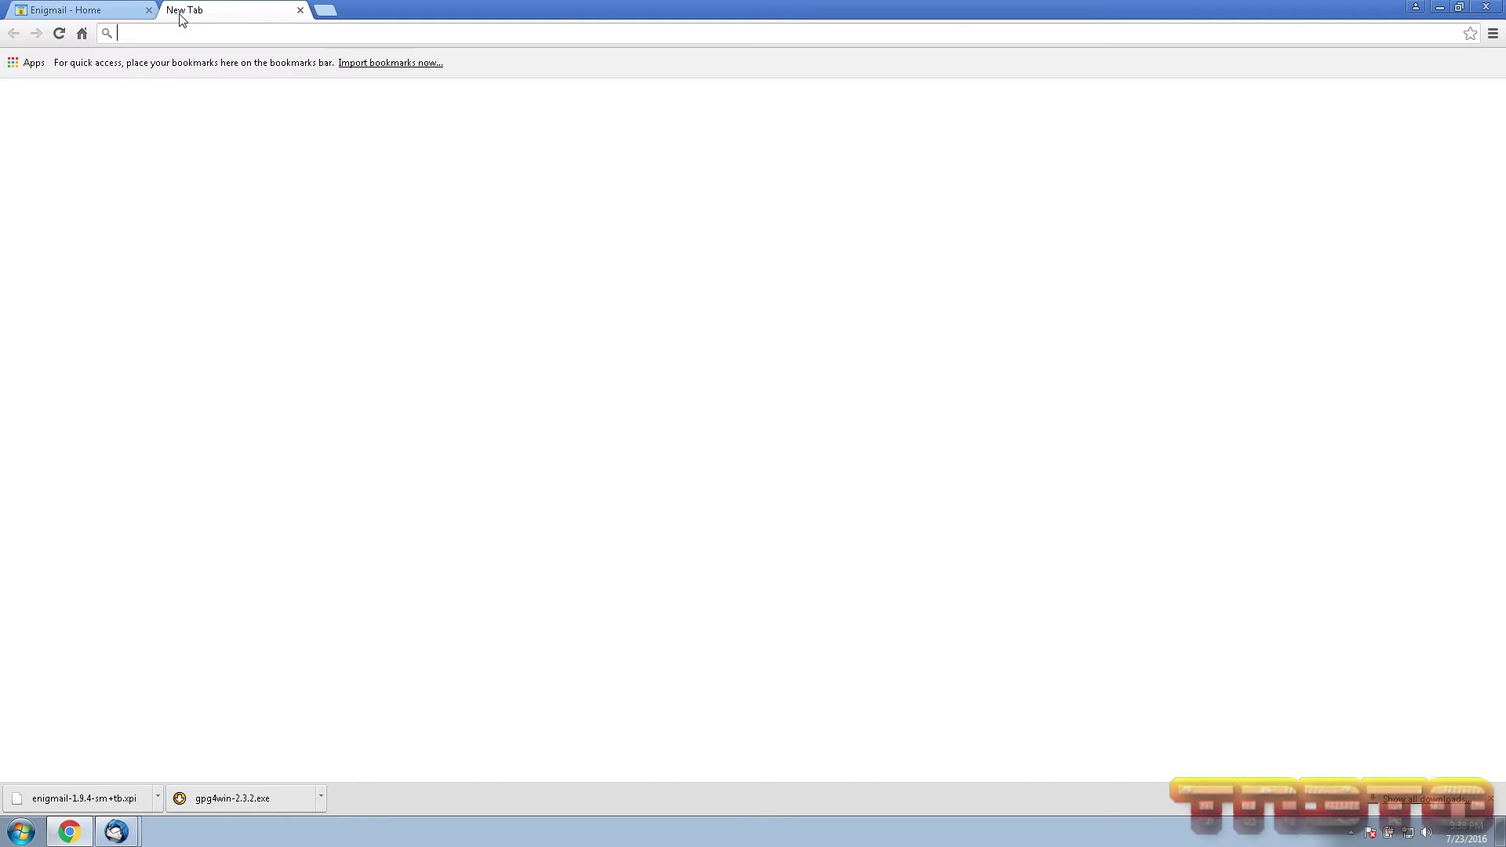
text(pgp.mit.)
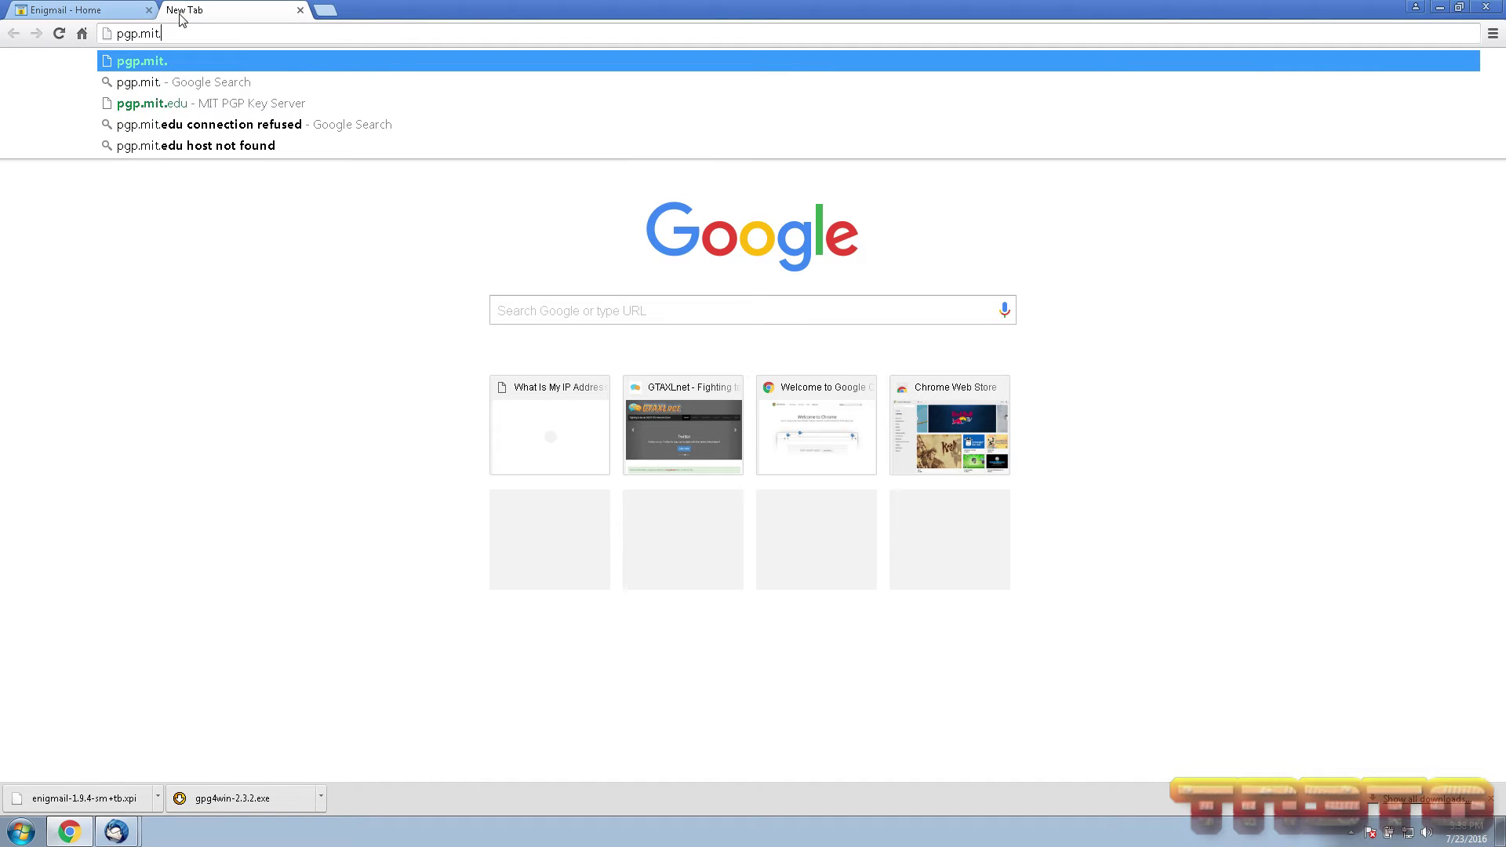
key(Return)
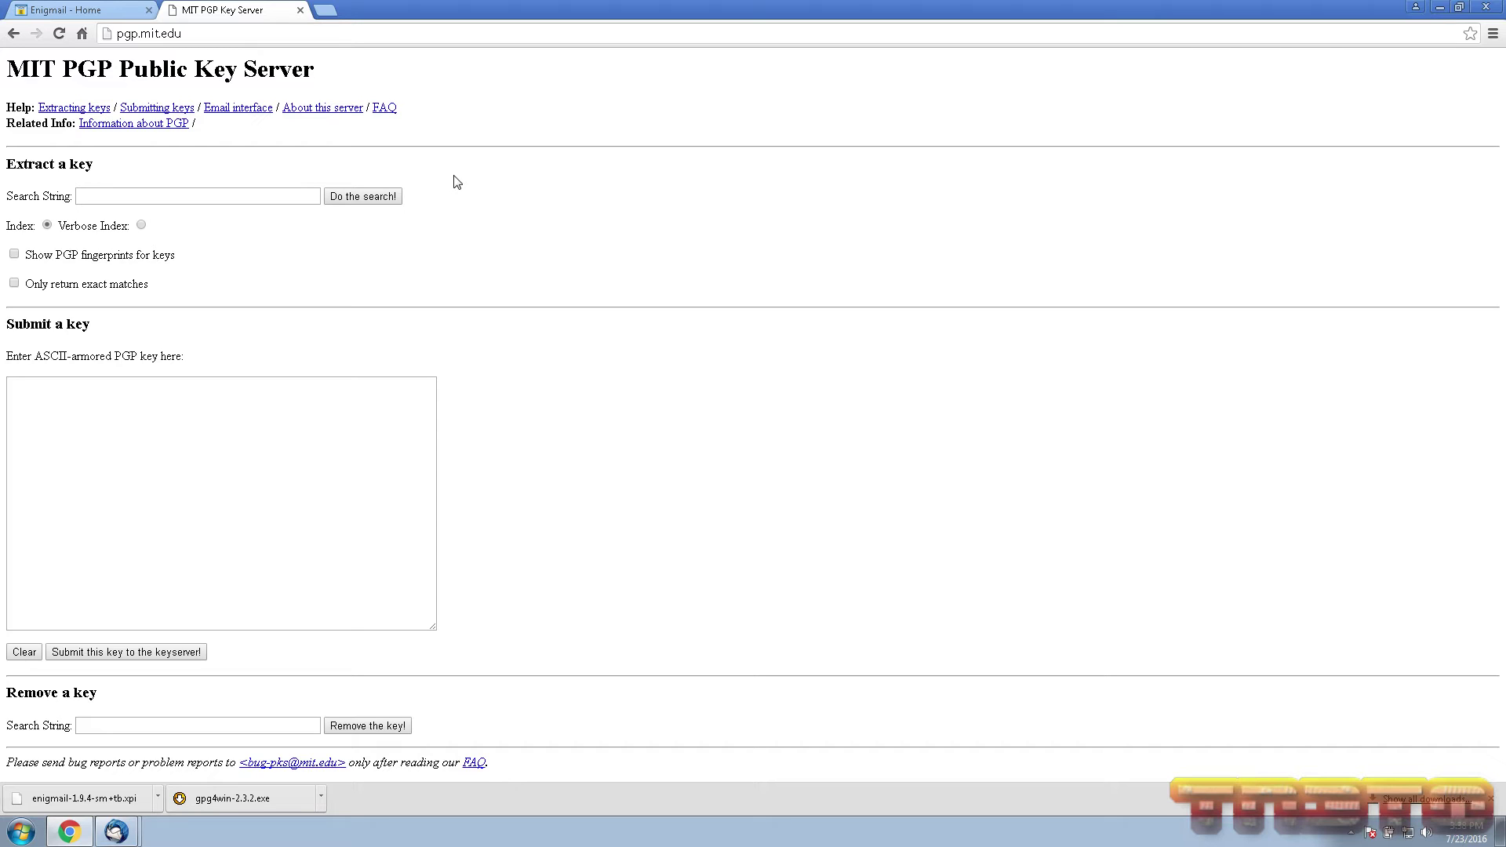
Step: In another tab, search for an Ubuntu key server, open keyserver.ubuntu.com, then return to the MIT page
click(330, 17)
text(ub)
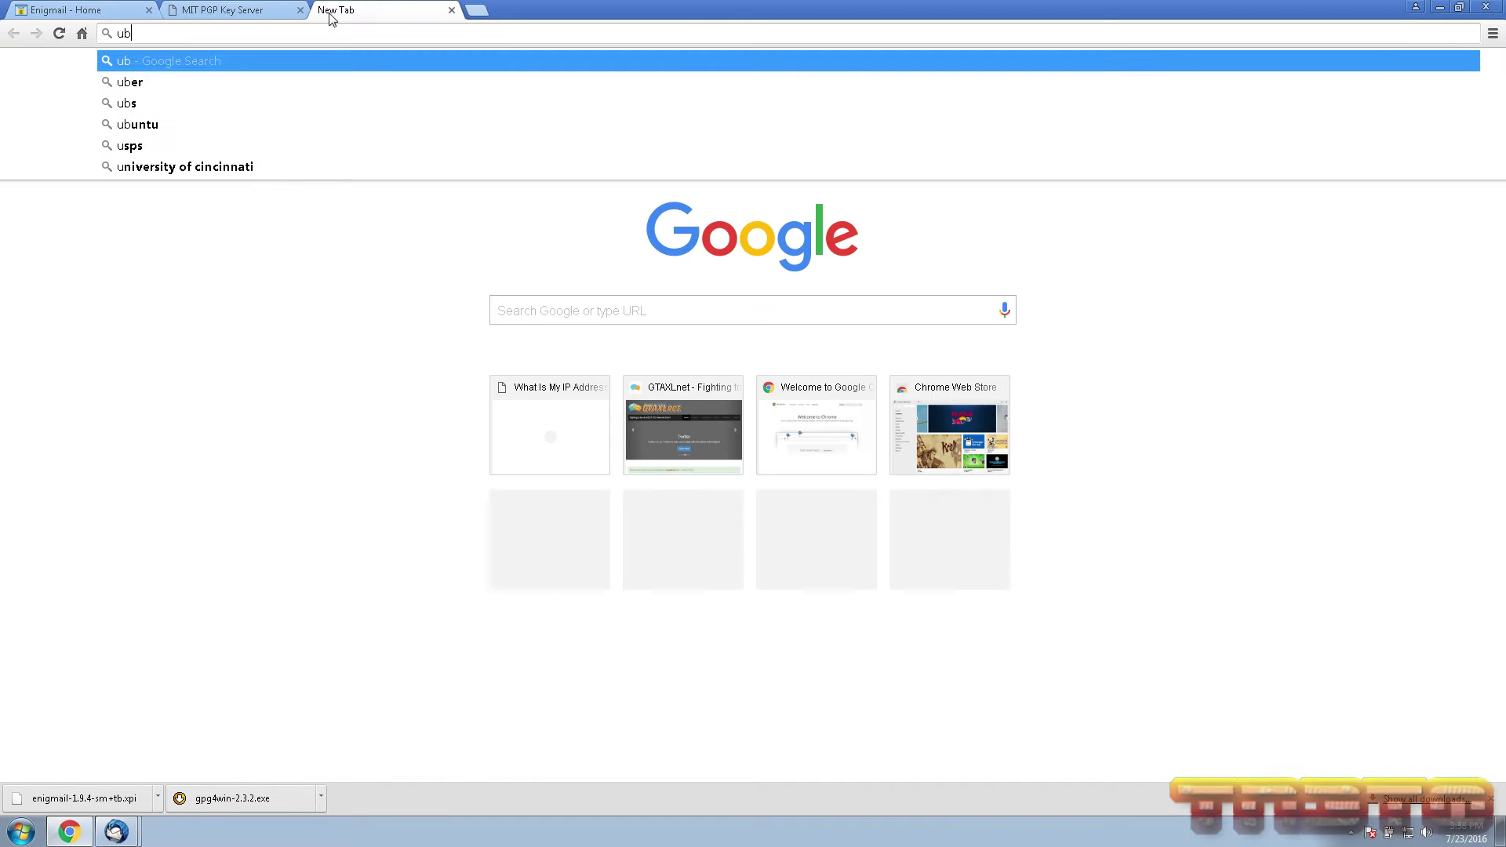
text(untu pgp k)
text(ey server)
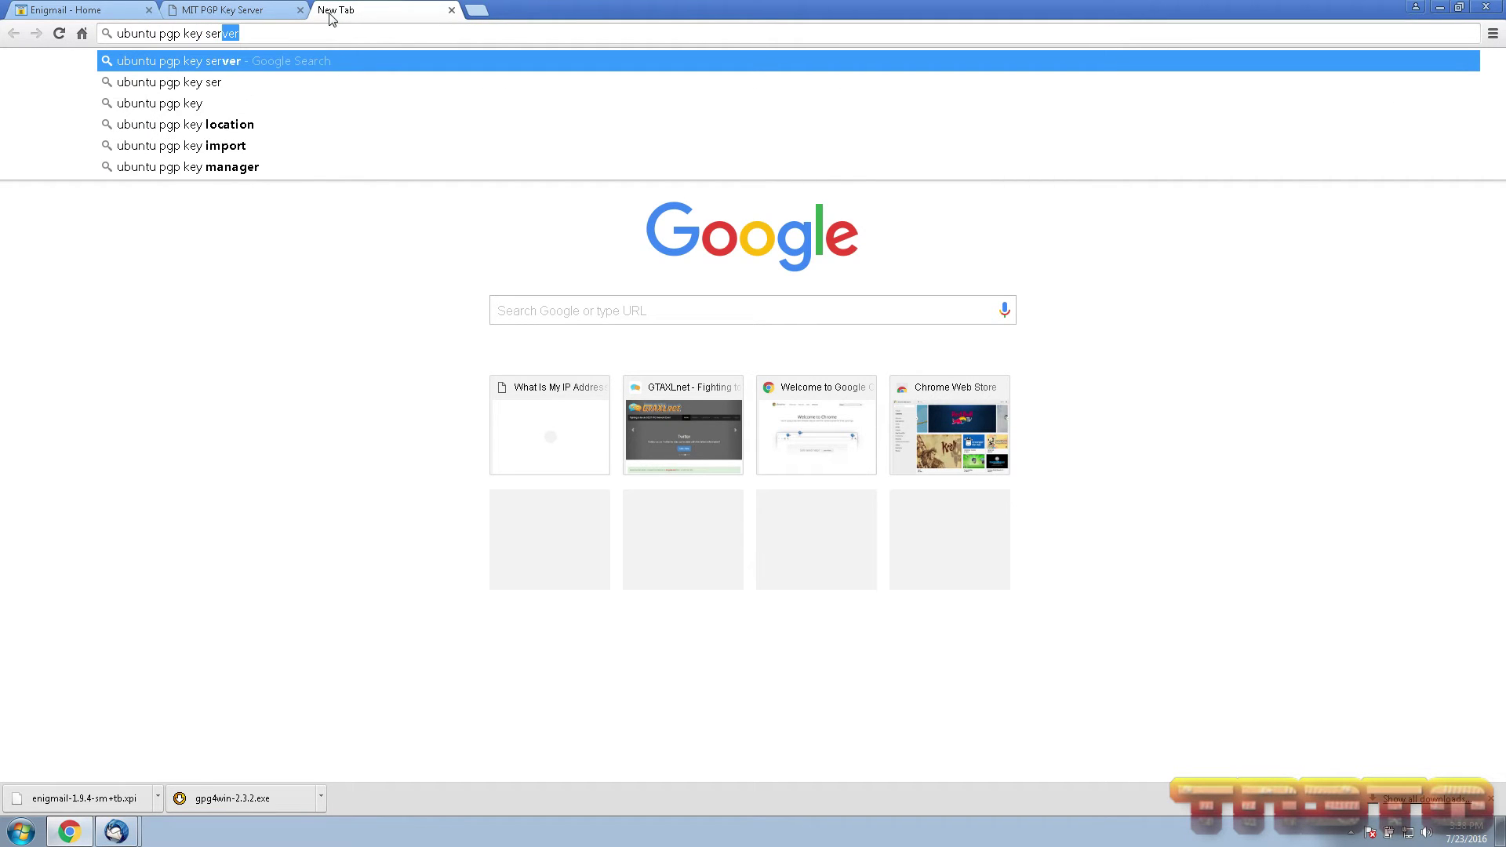
key(Return)
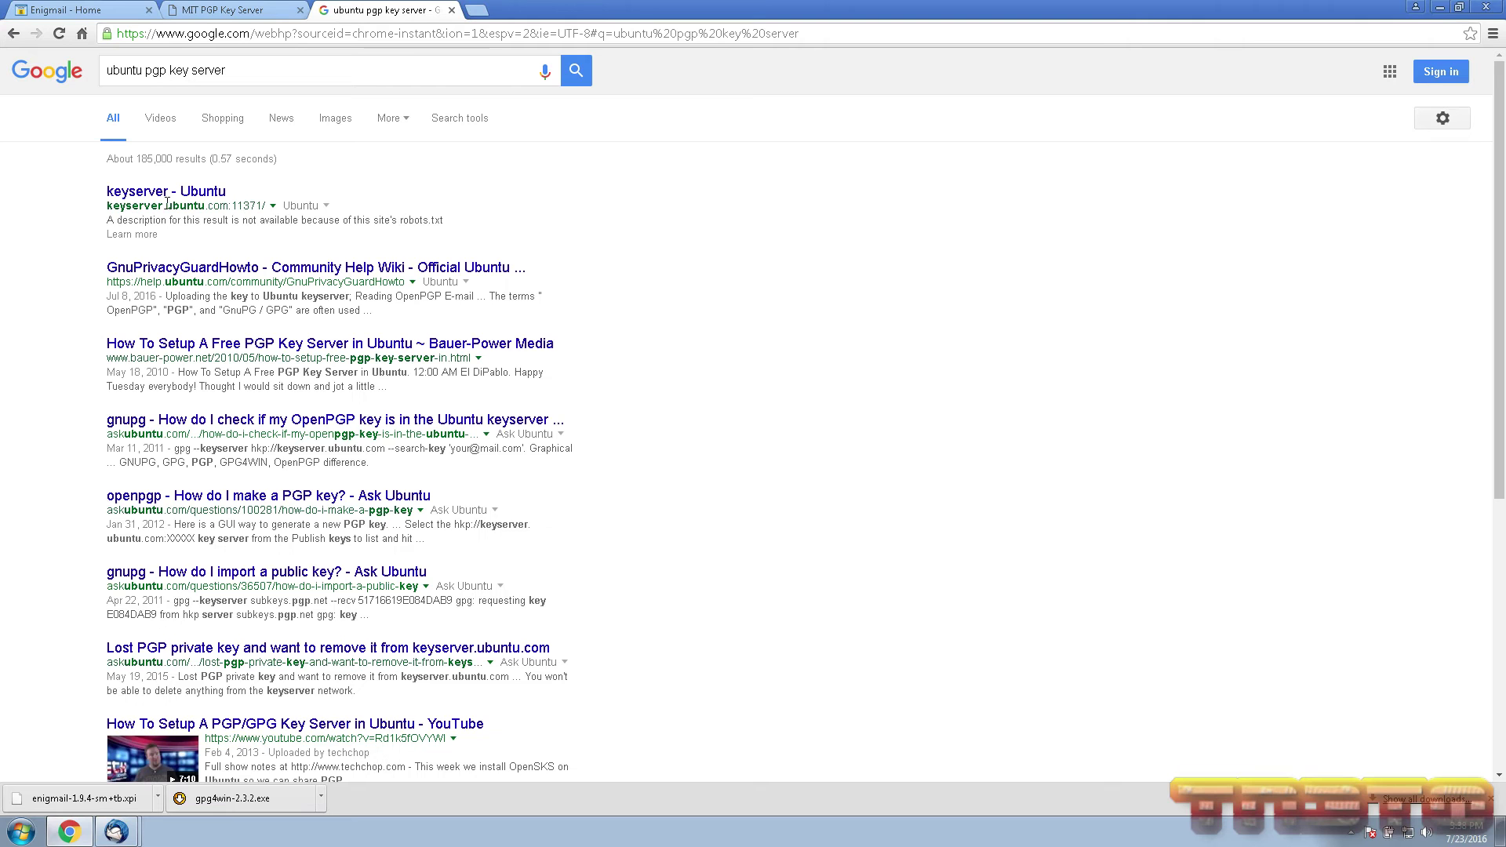
click(168, 196)
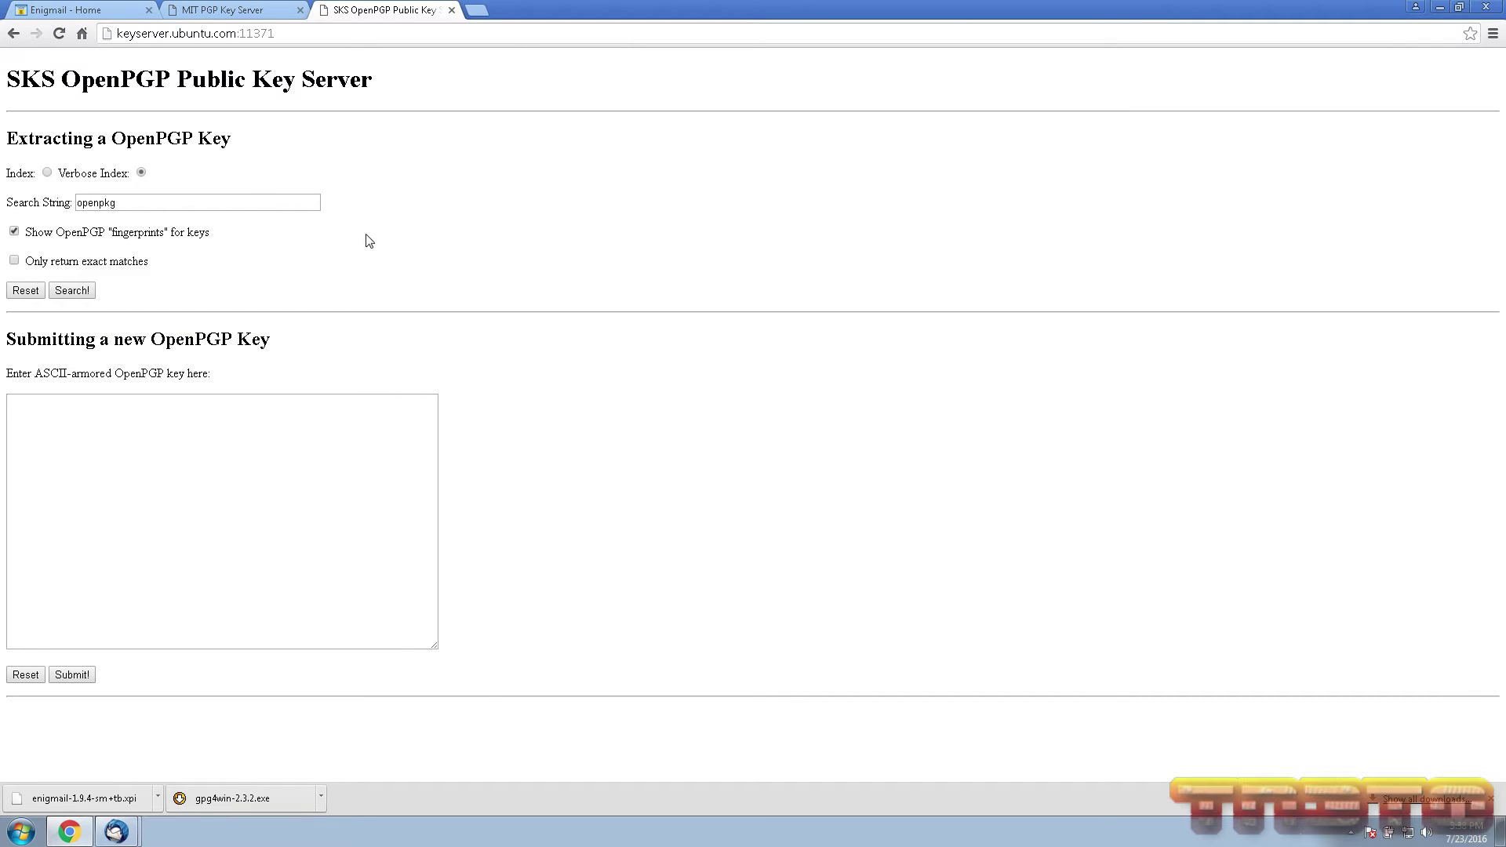
click(250, 202)
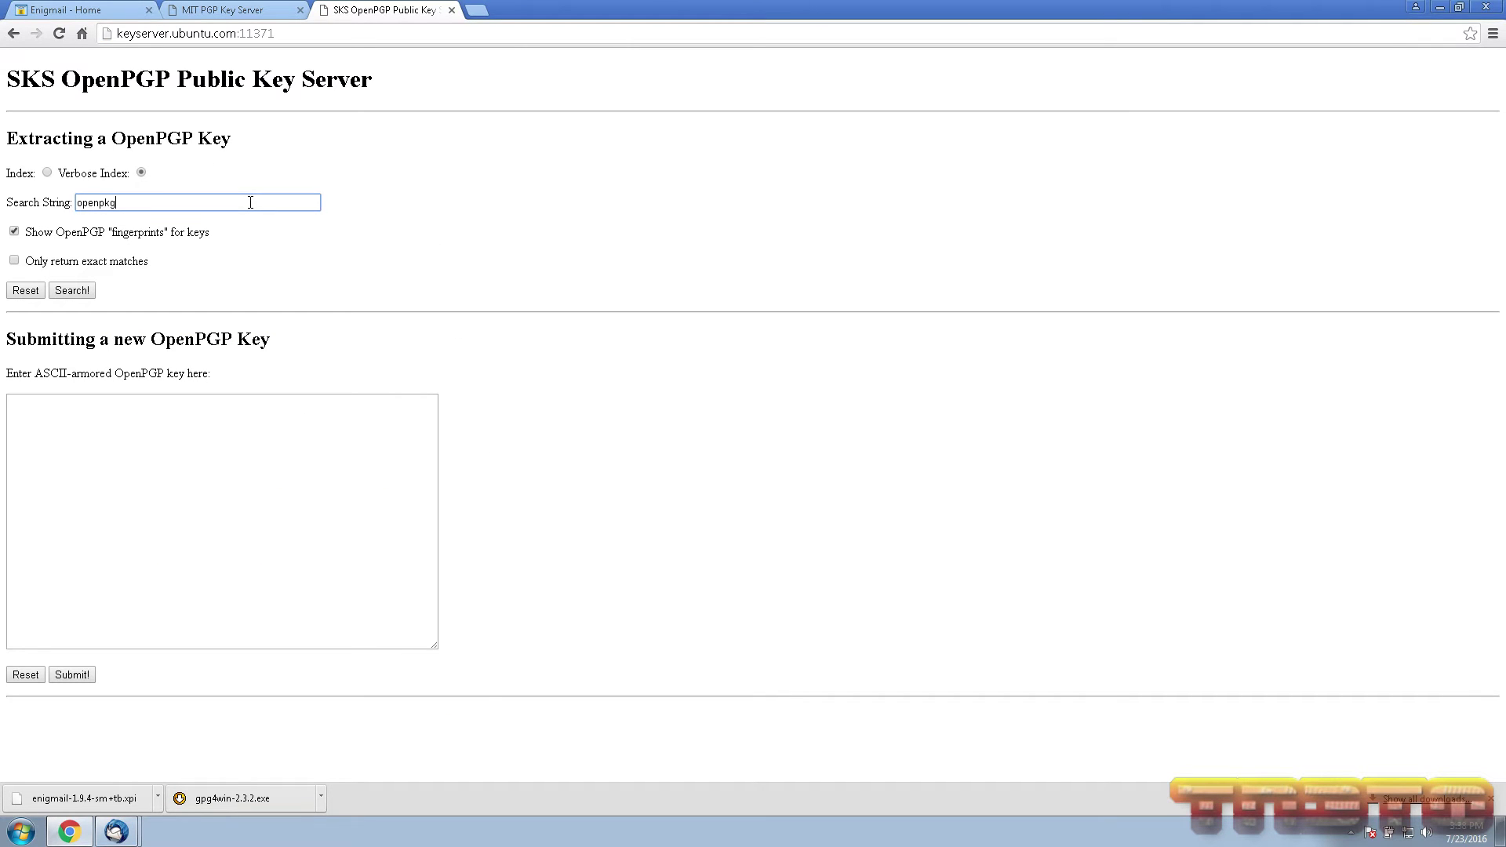
click(251, 11)
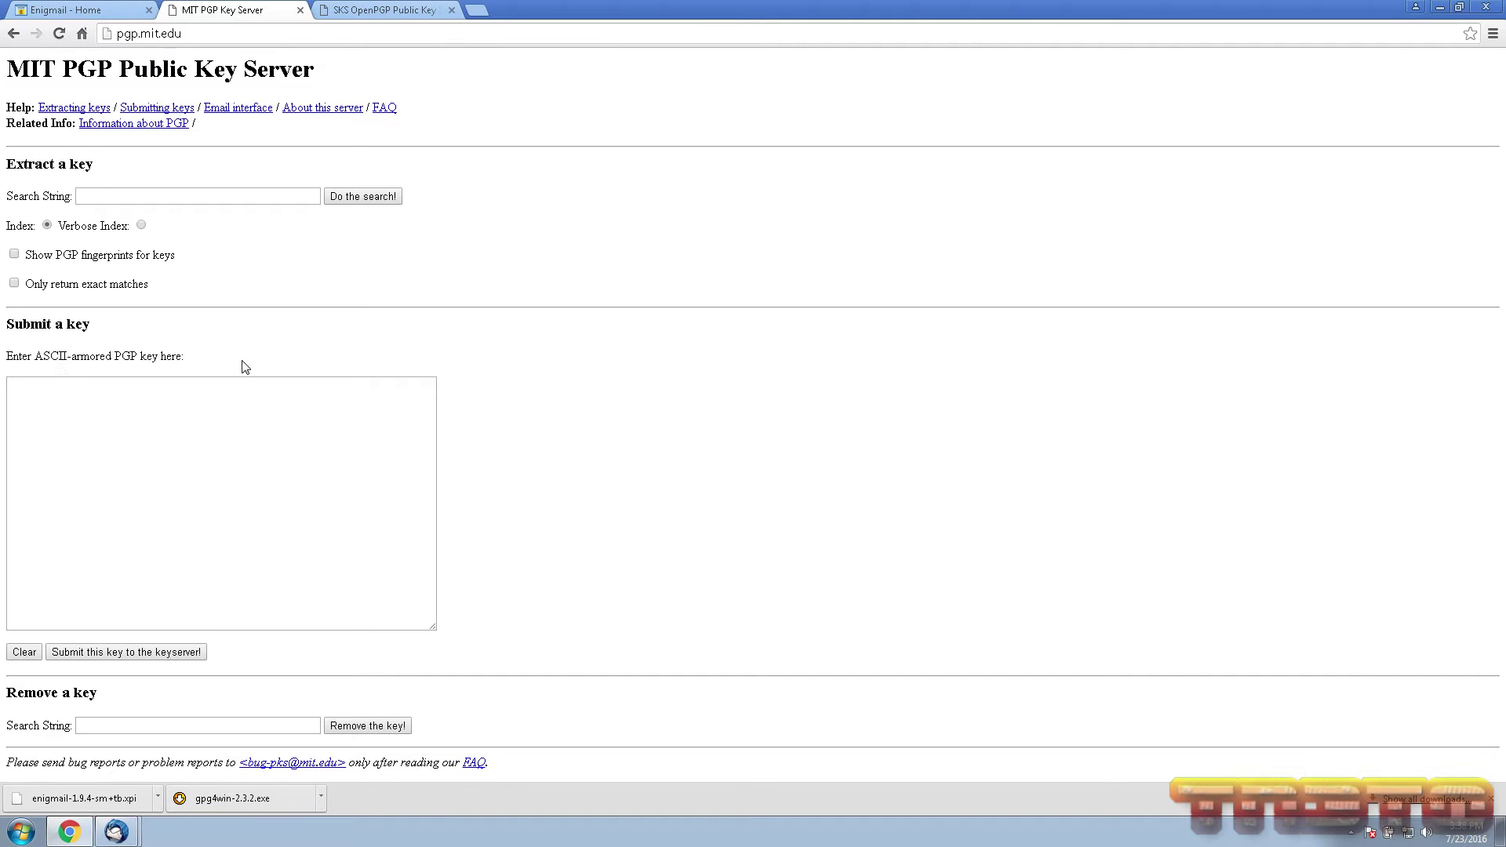
click(236, 441)
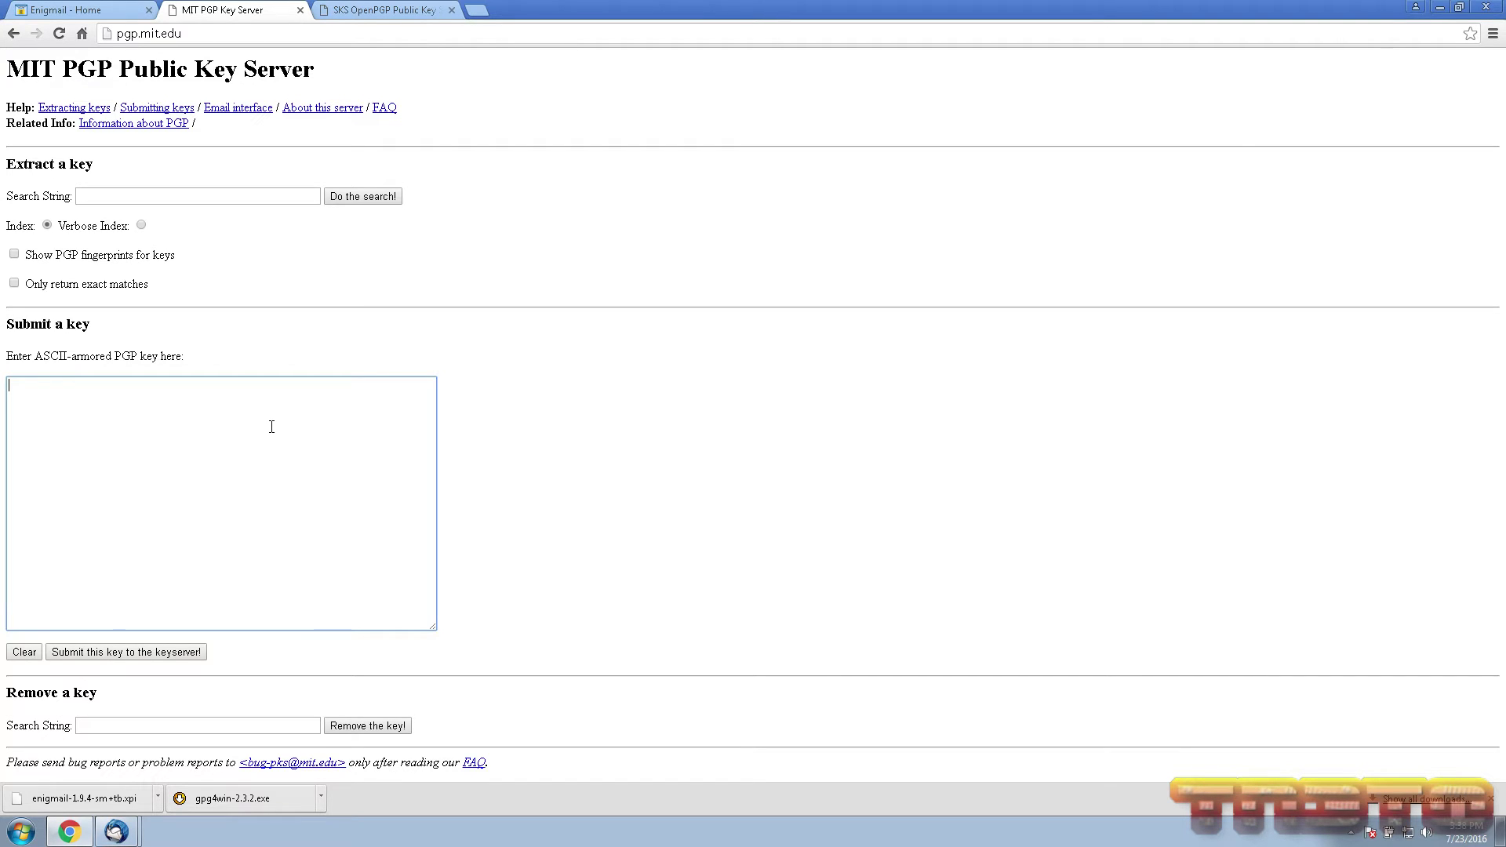
Step: Show the SKS tab with Enigmail Key Management in front, opening and dismissing key 13D35D39's context menu
click(370, 10)
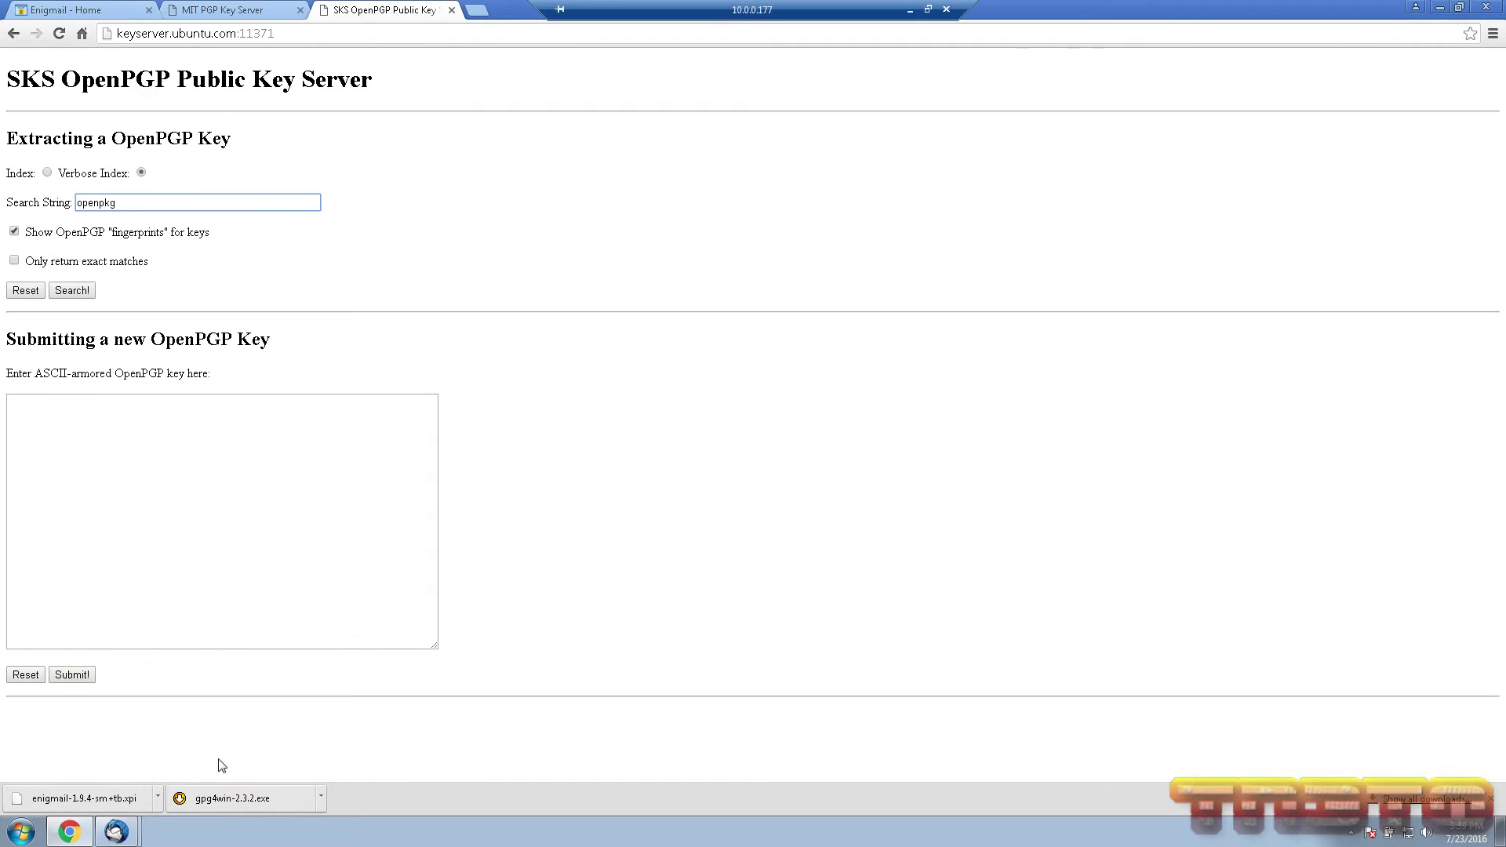
mouse_move(113, 833)
click(134, 798)
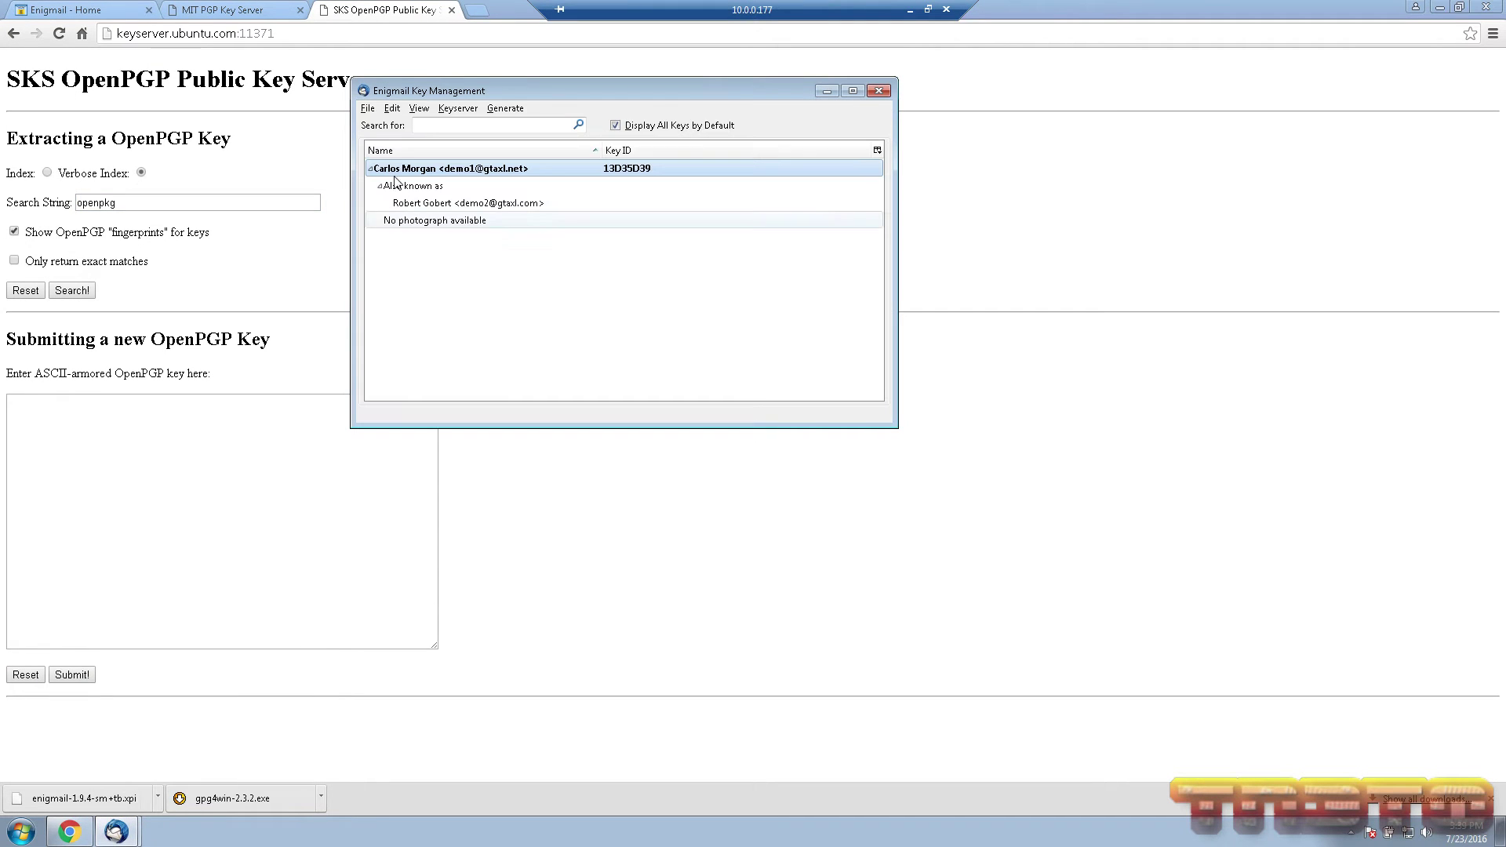
drag(401, 98, 390, 98)
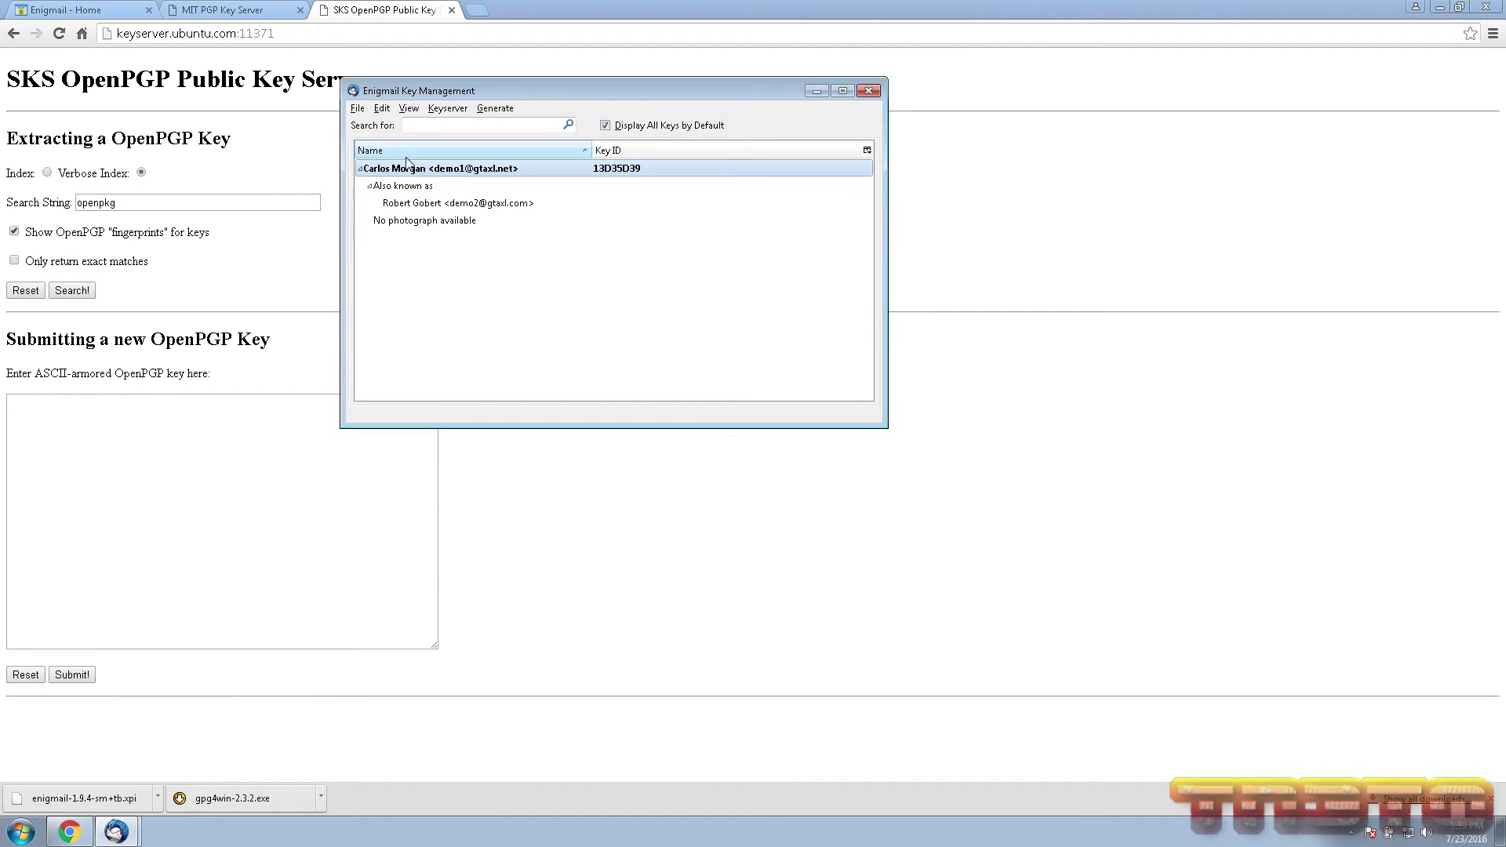
right_click(405, 171)
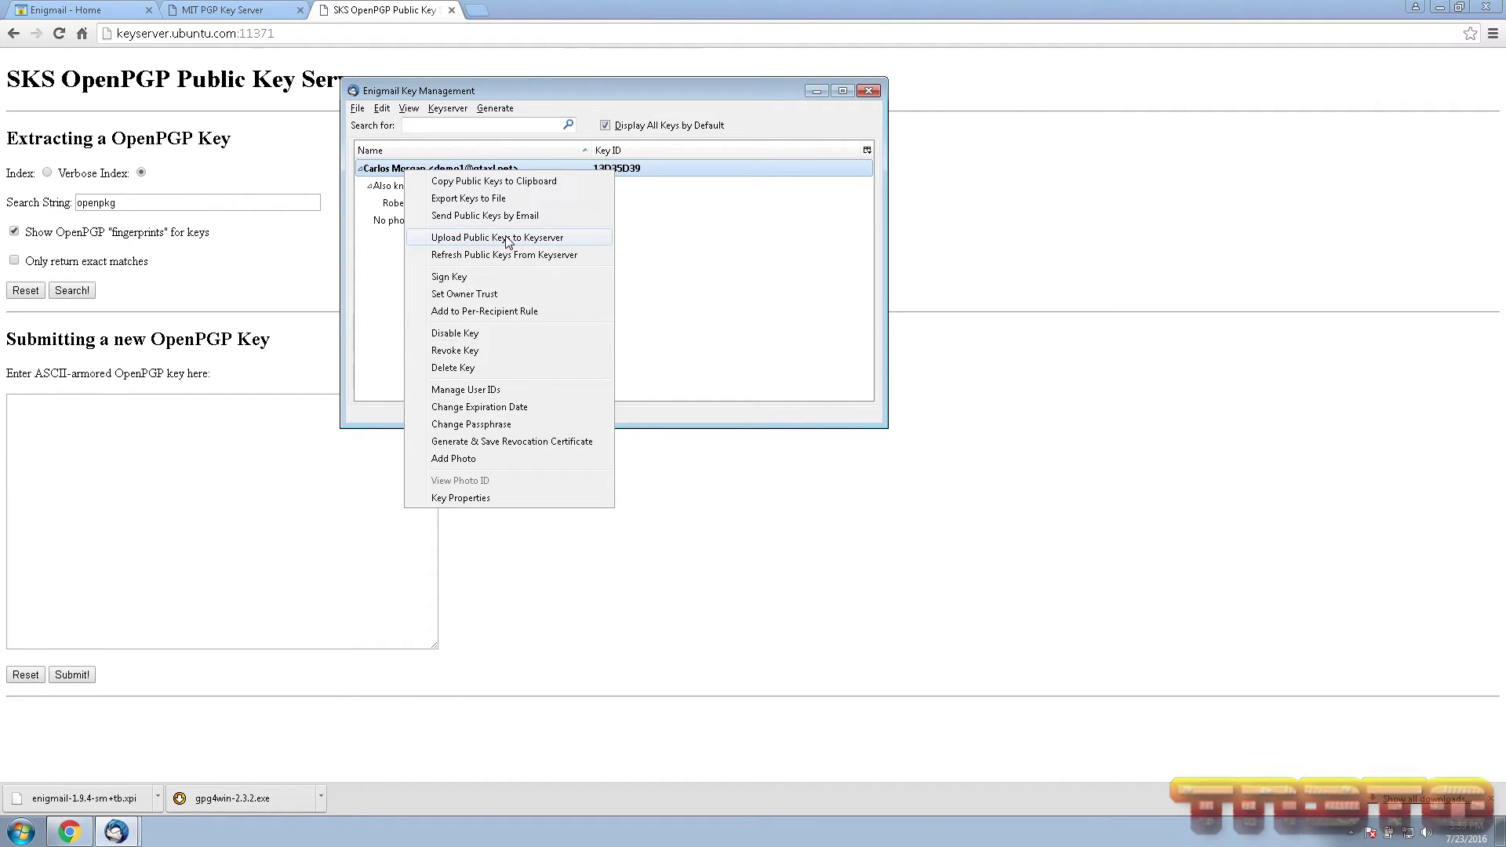
click(687, 255)
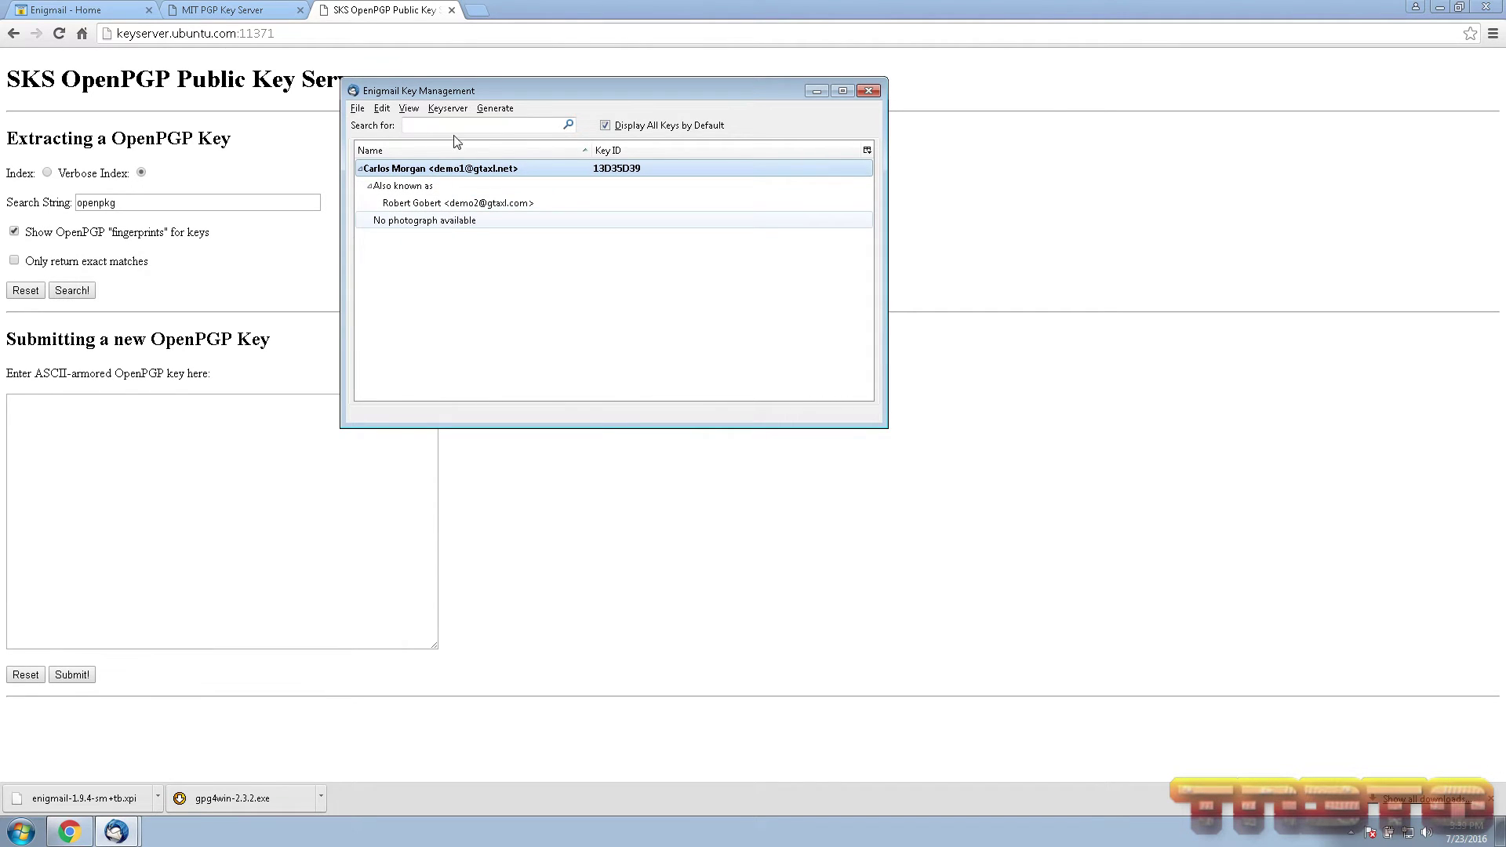
drag(446, 90, 455, 107)
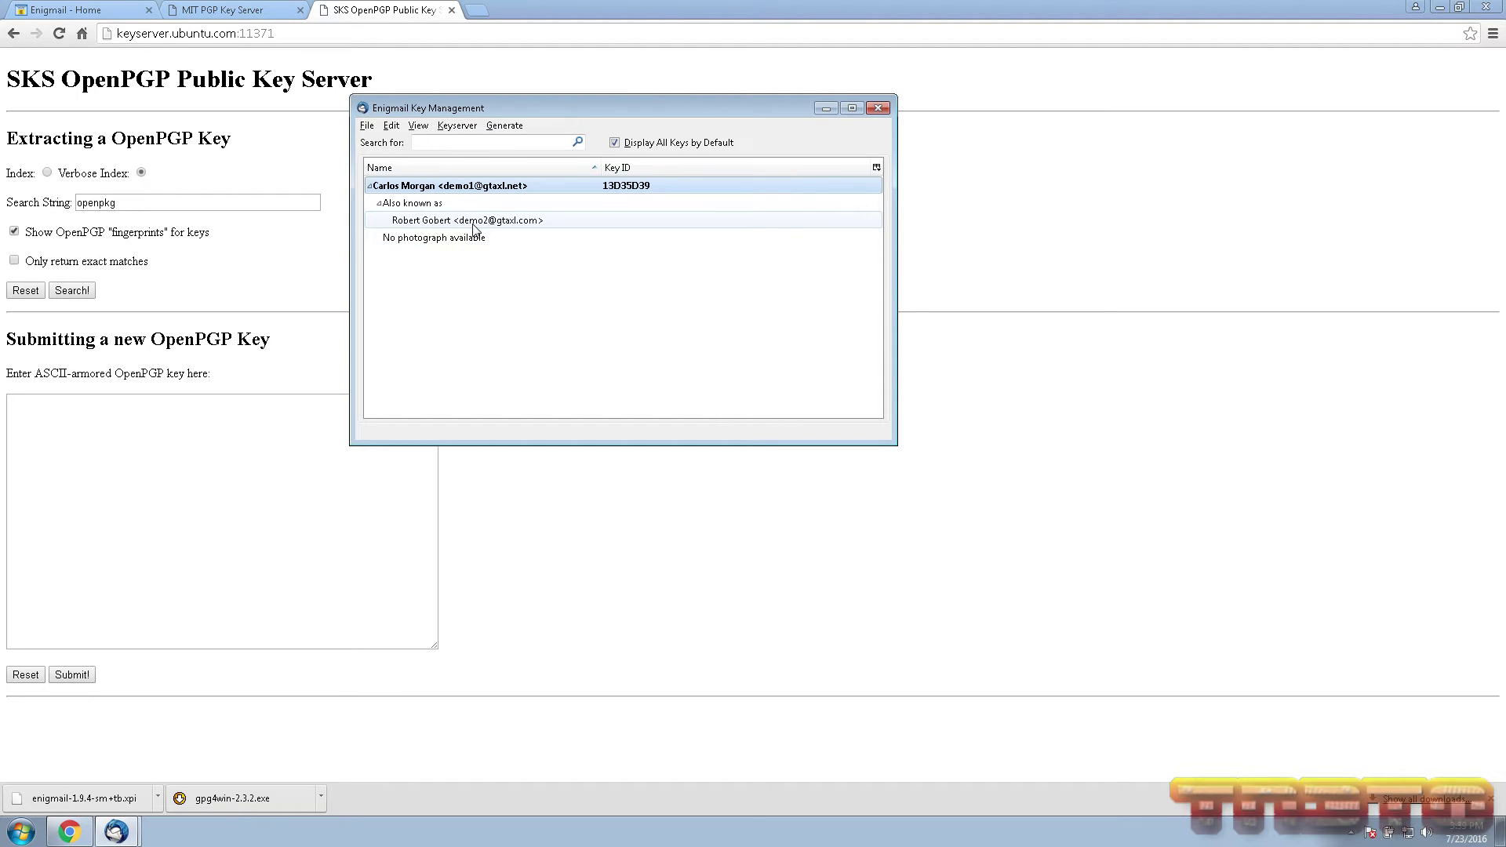
right_click(441, 188)
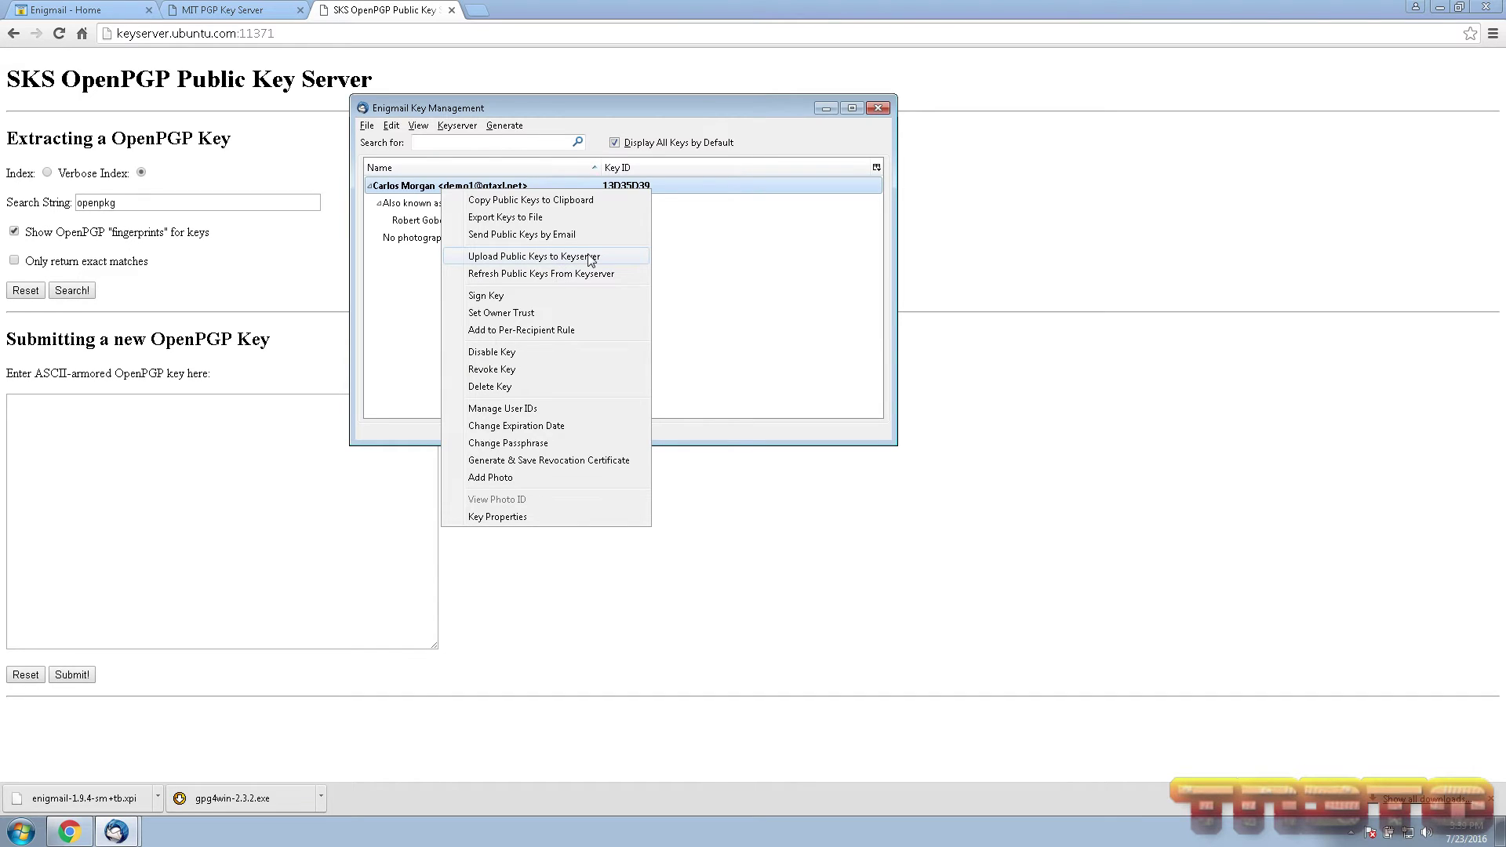
click(416, 290)
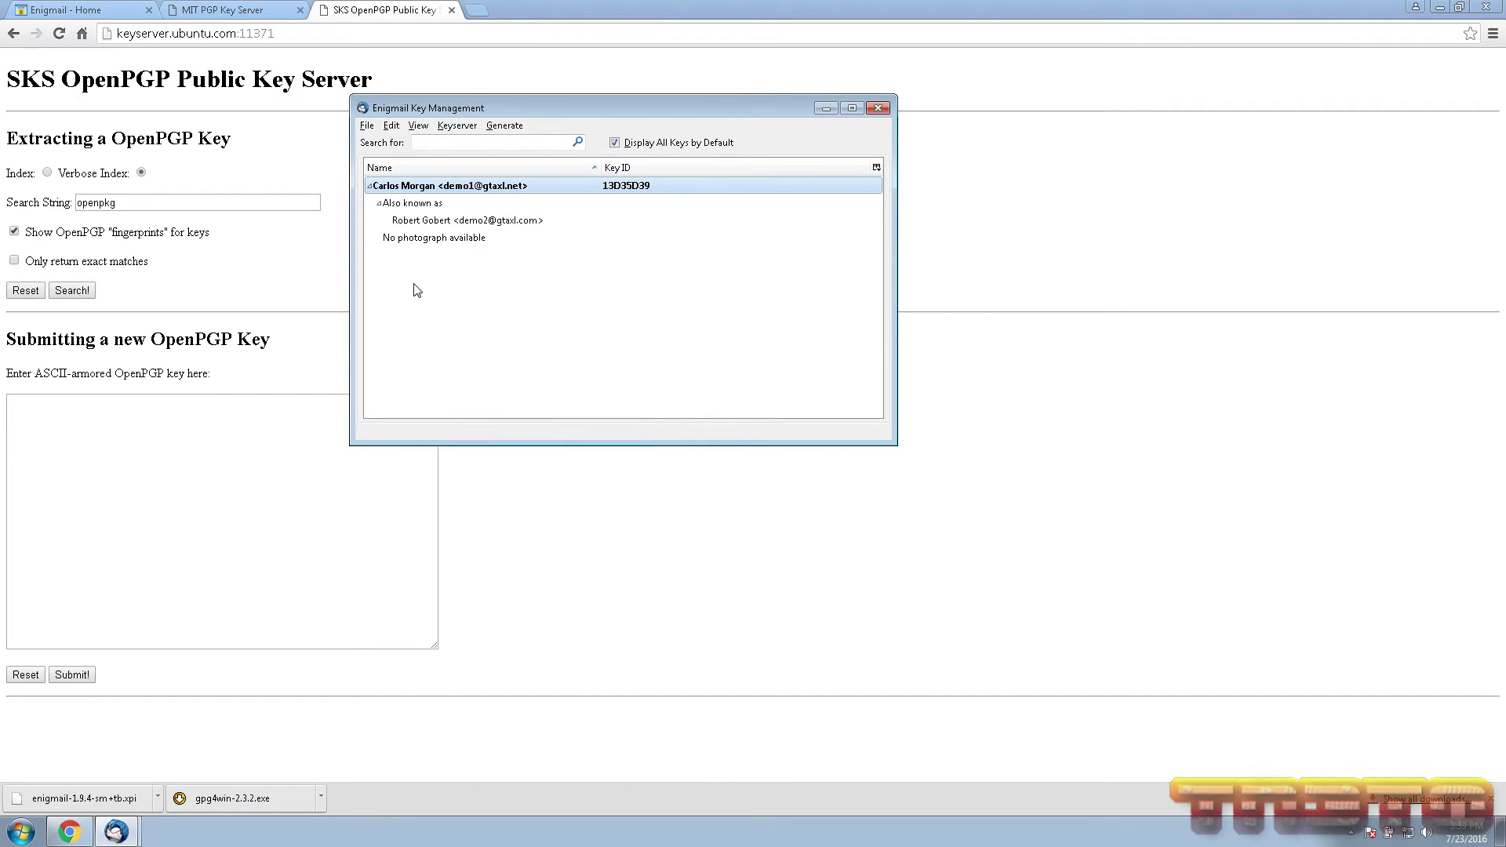
double_click(174, 203)
Step: Search keyserver.ubuntu.com for the contact's name
key(BackSpace)
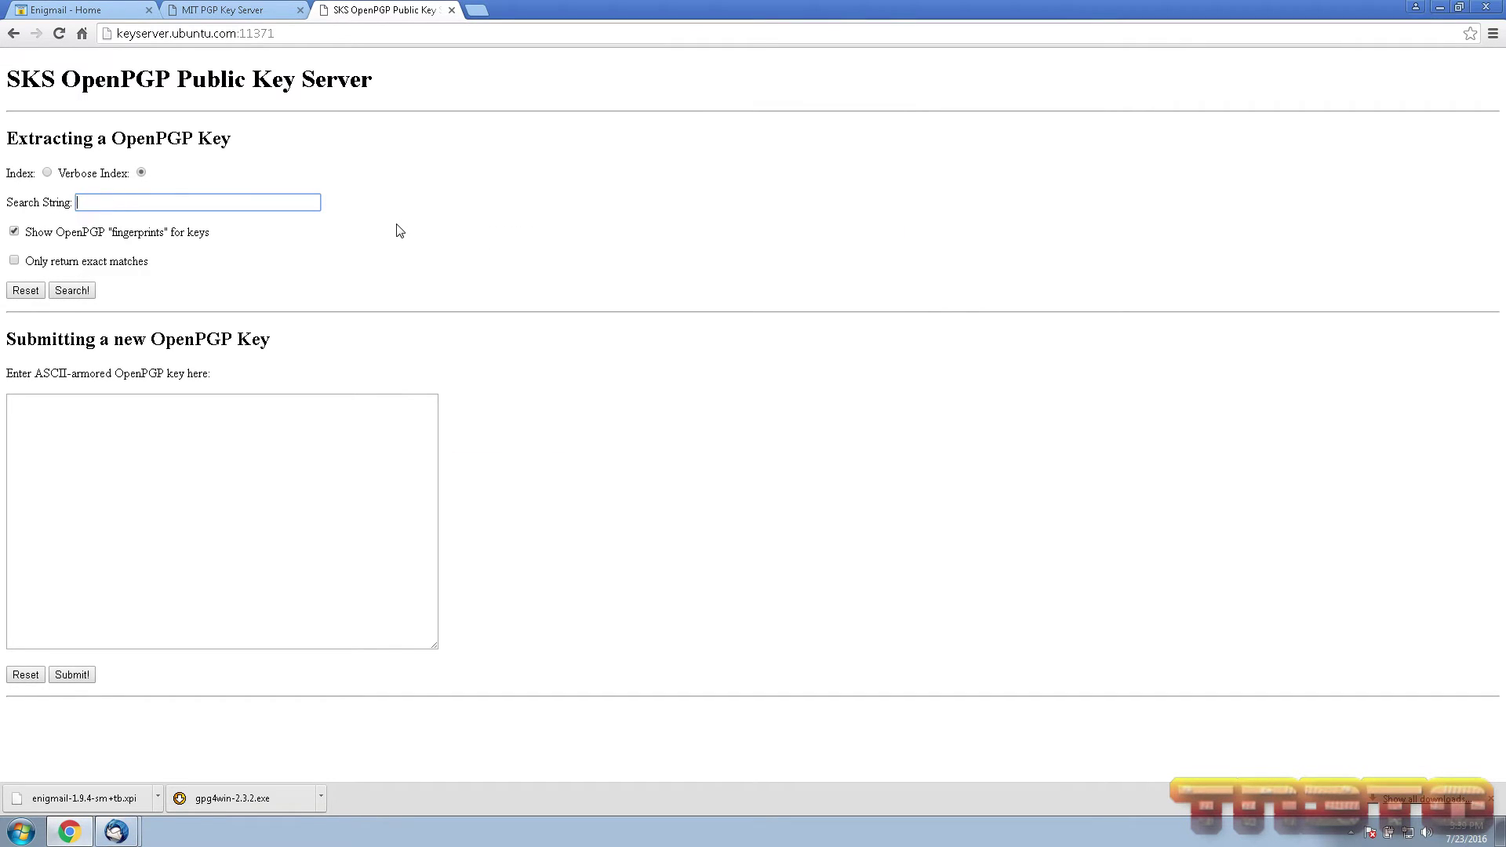
key(Return)
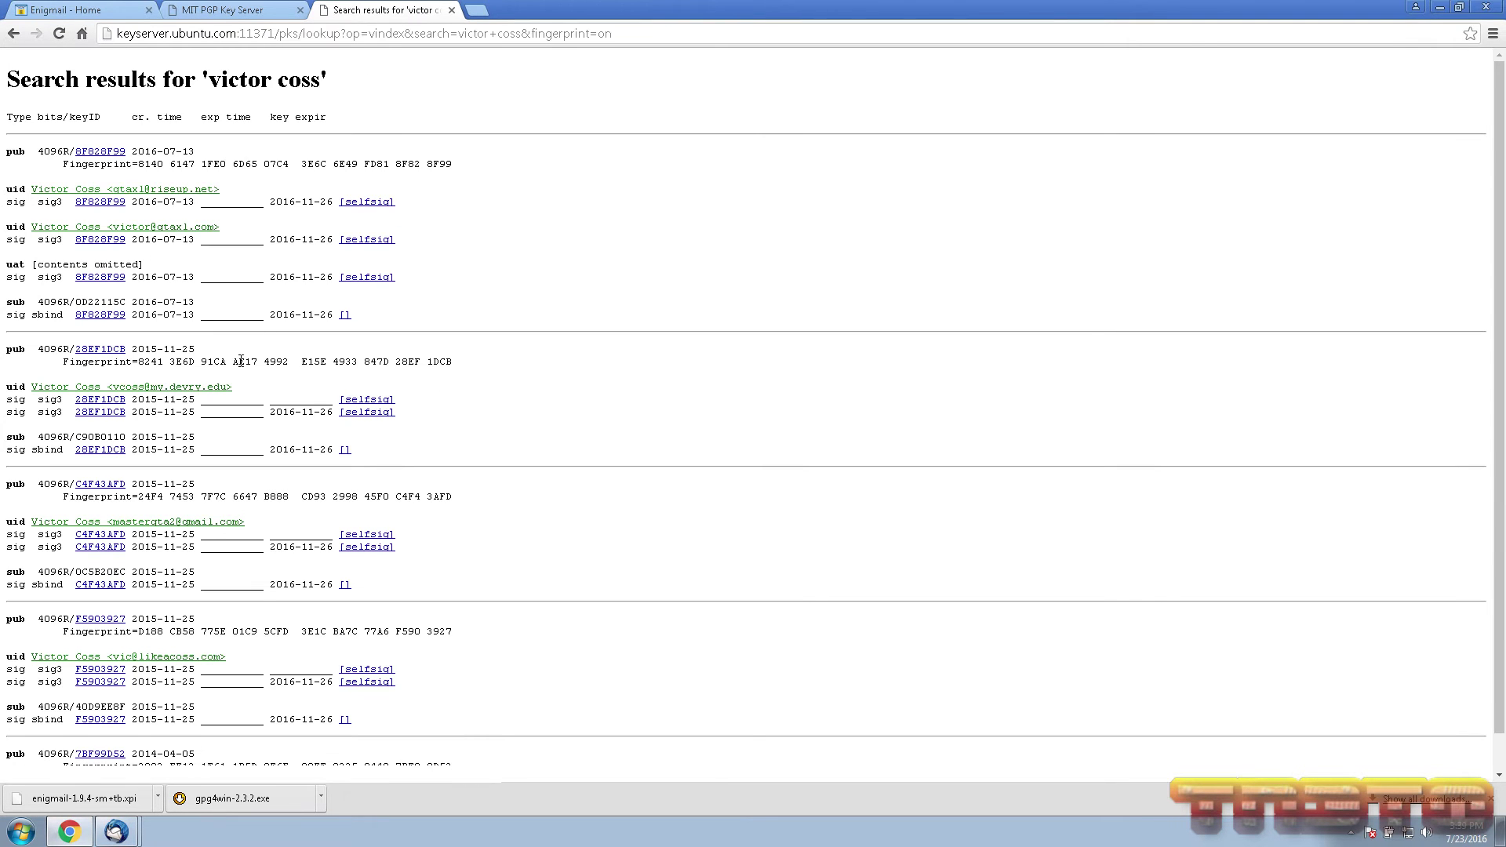
click(220, 11)
click(168, 195)
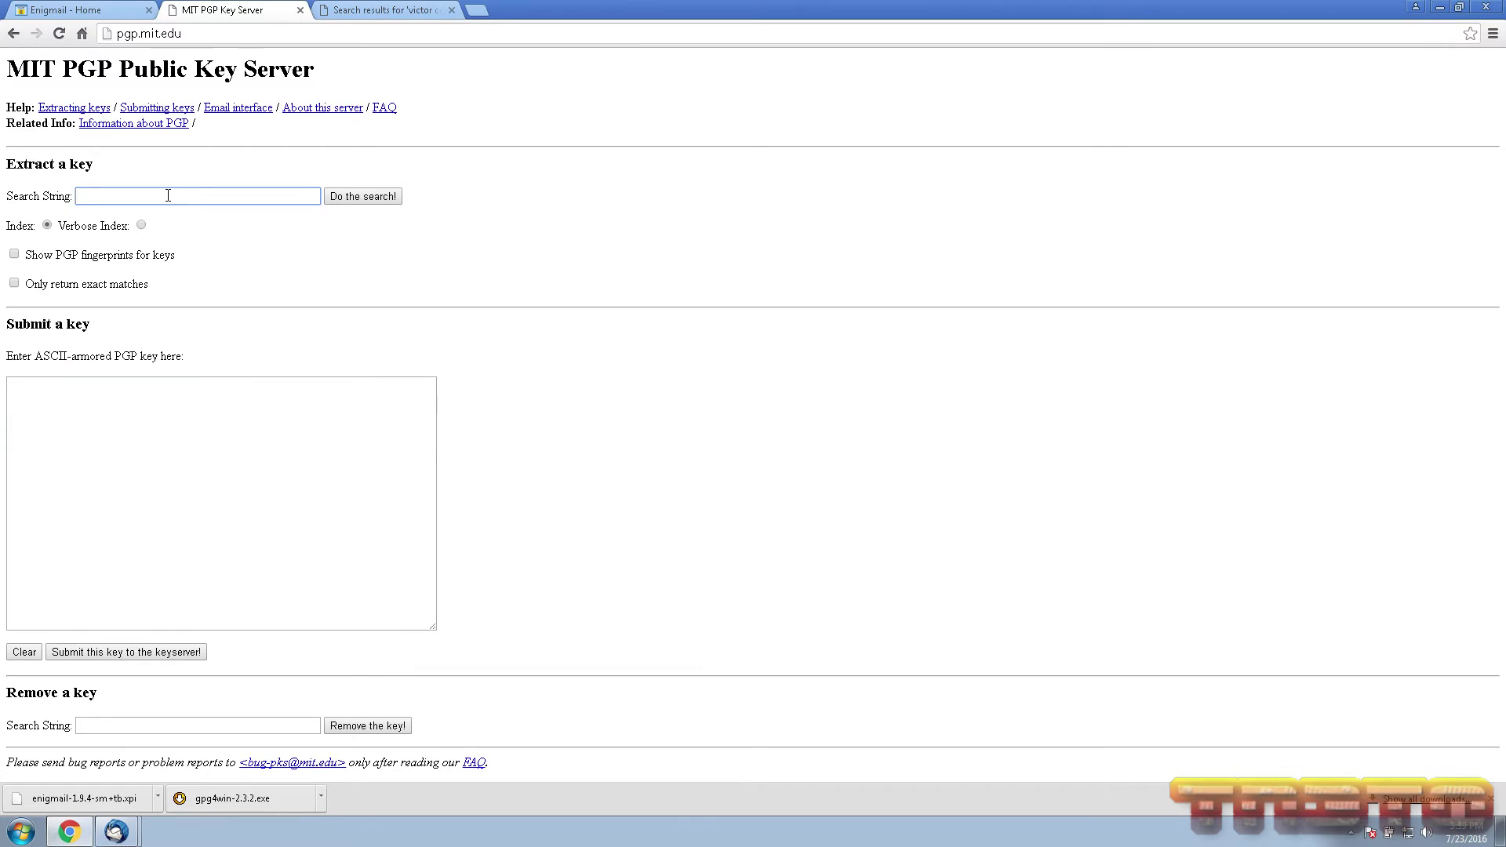
key(Return)
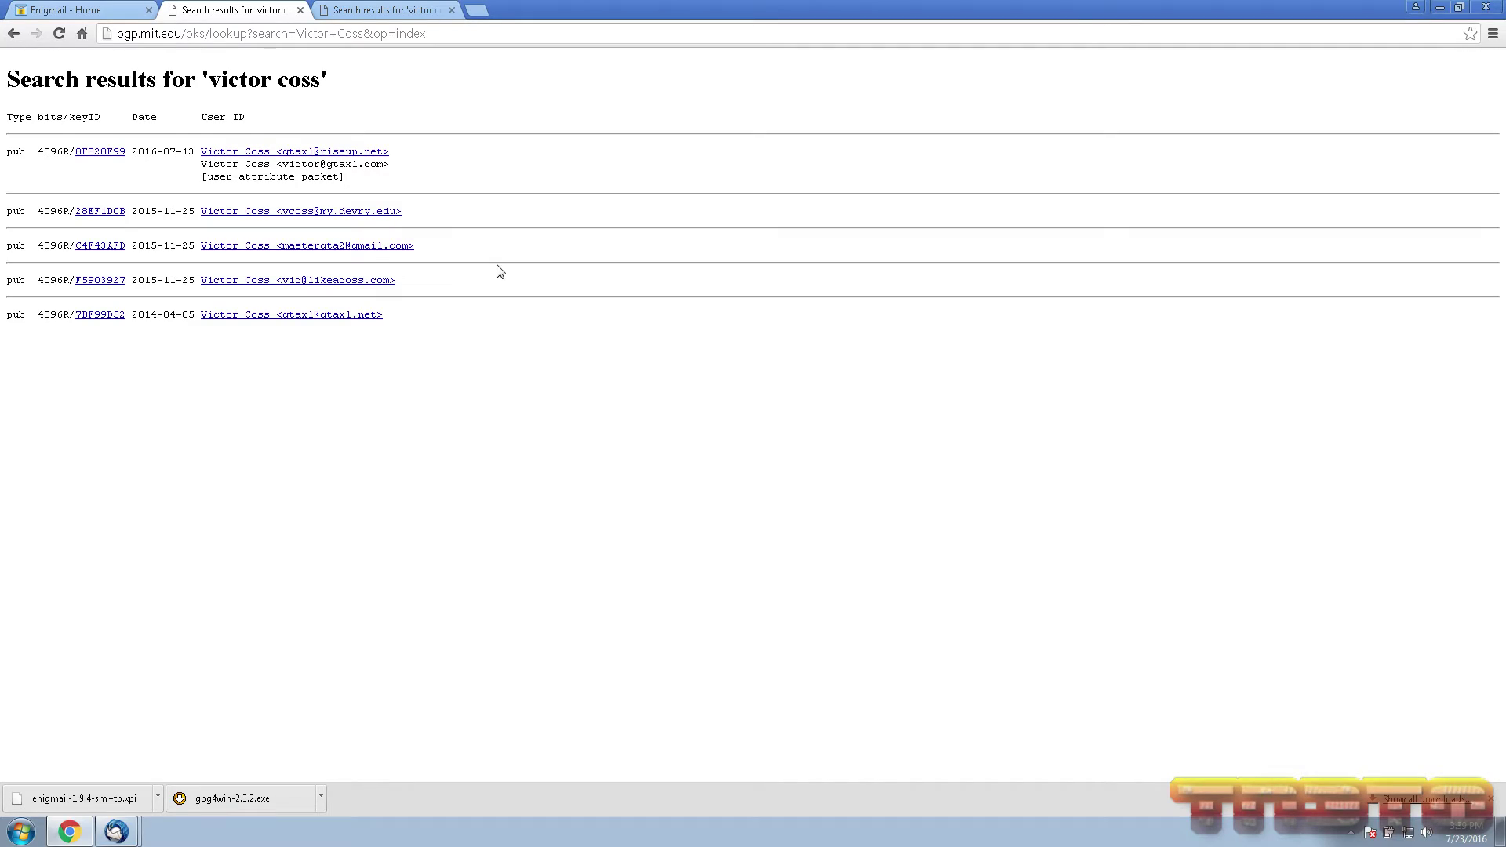
click(108, 152)
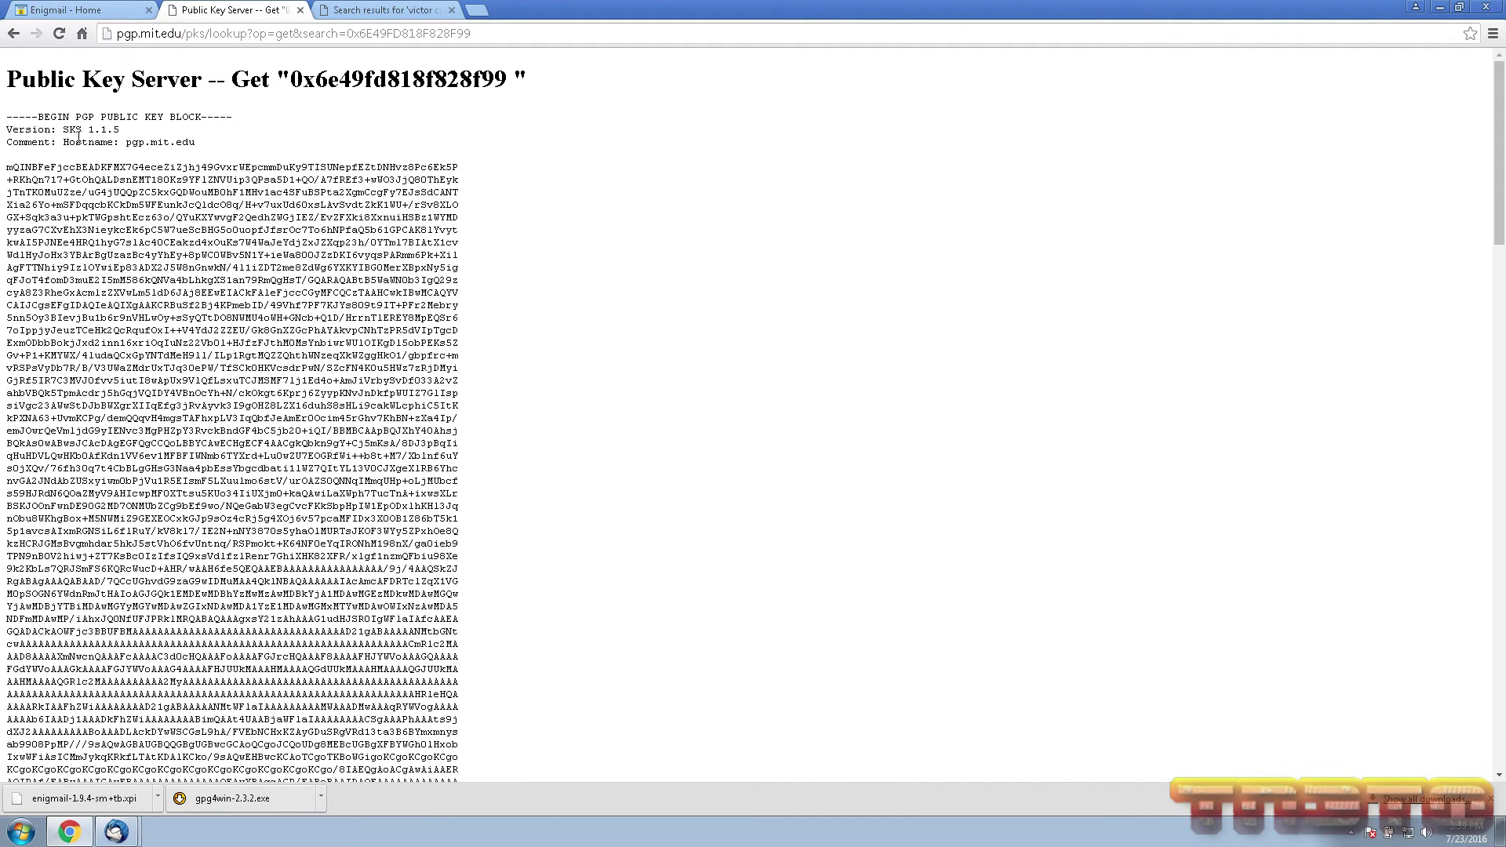
drag(75, 118, 207, 117)
click(293, 119)
scroll(435, 289, down, 14)
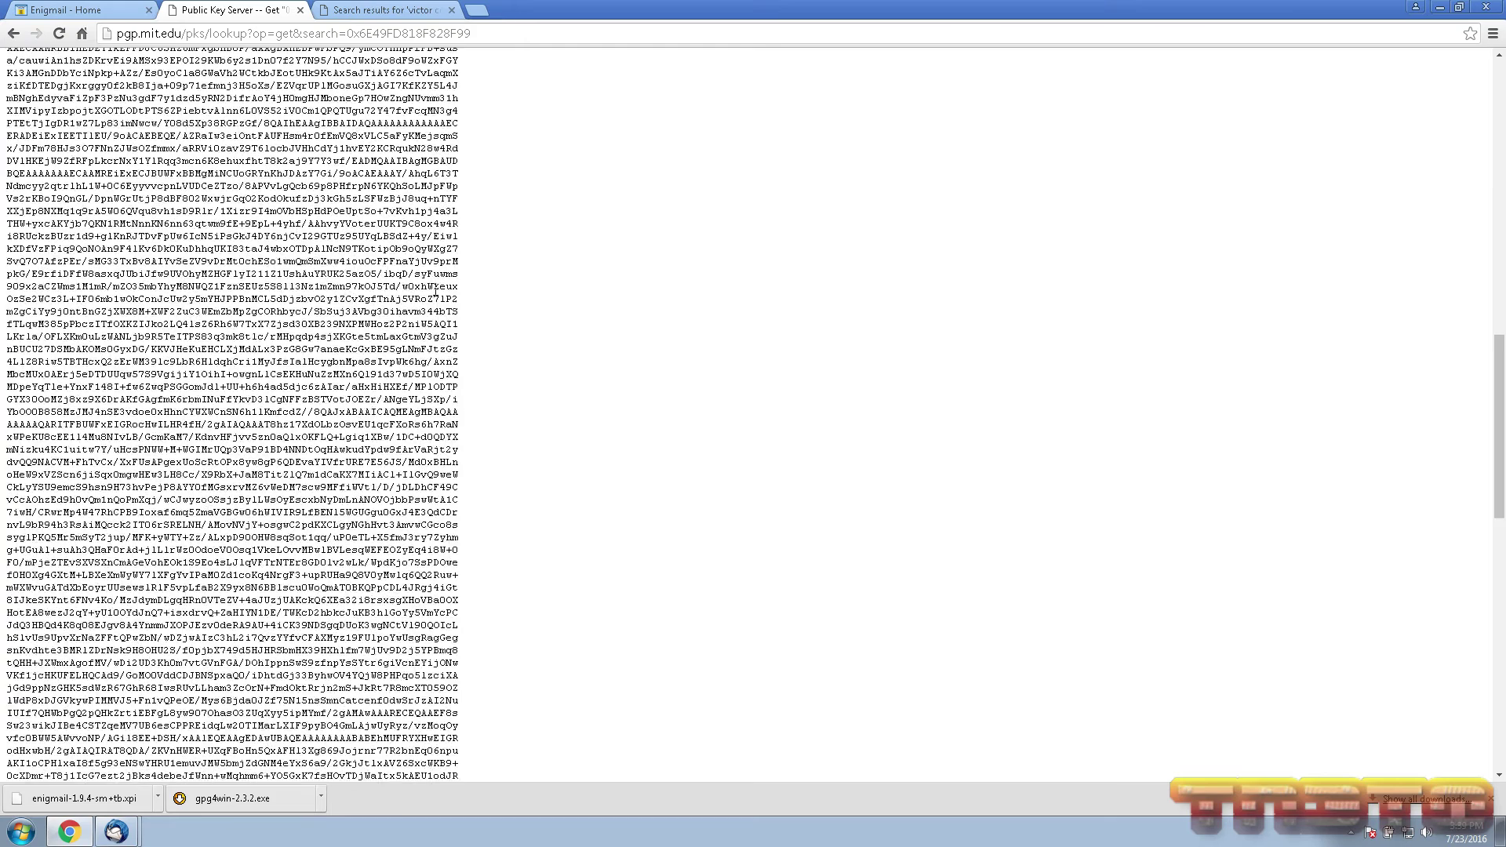
scroll(436, 289, down, 12)
scroll(436, 289, up, 20)
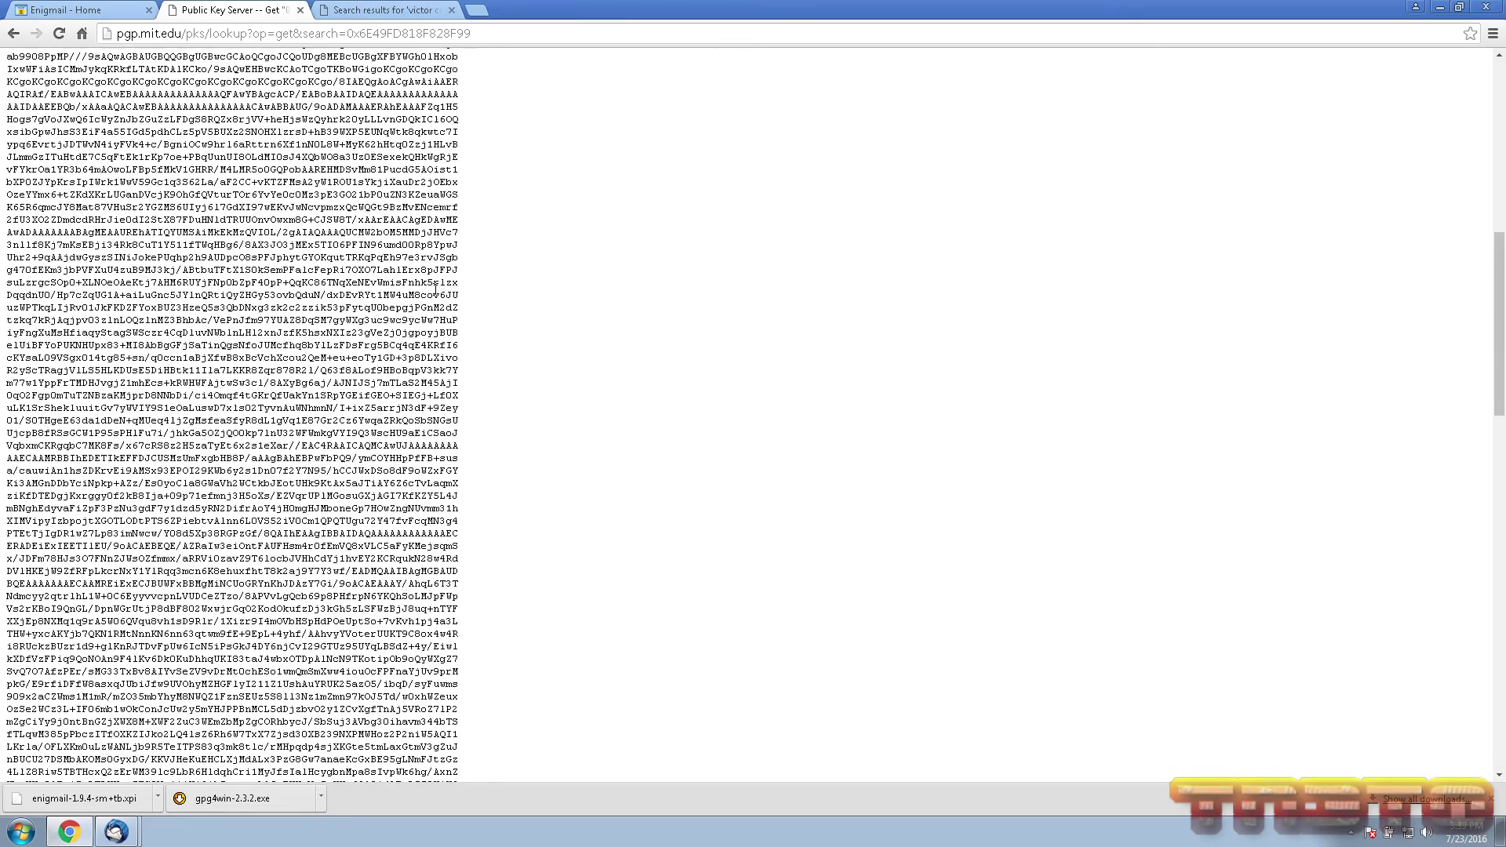
Step: Export key 13D35D39 from Key Management, choosing to include both secret and public keys
mouse_move(116, 832)
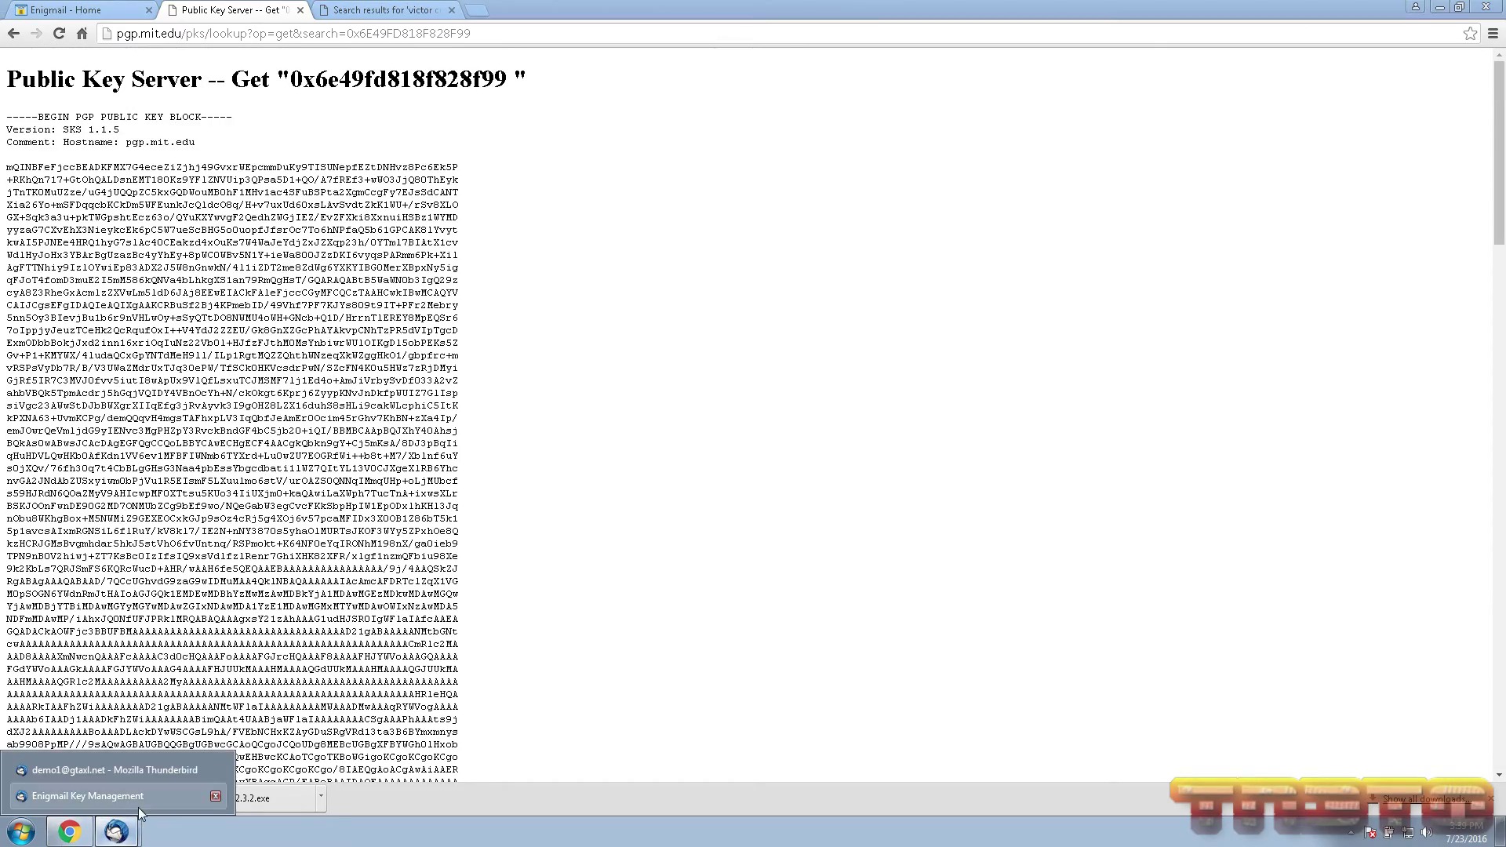
click(136, 801)
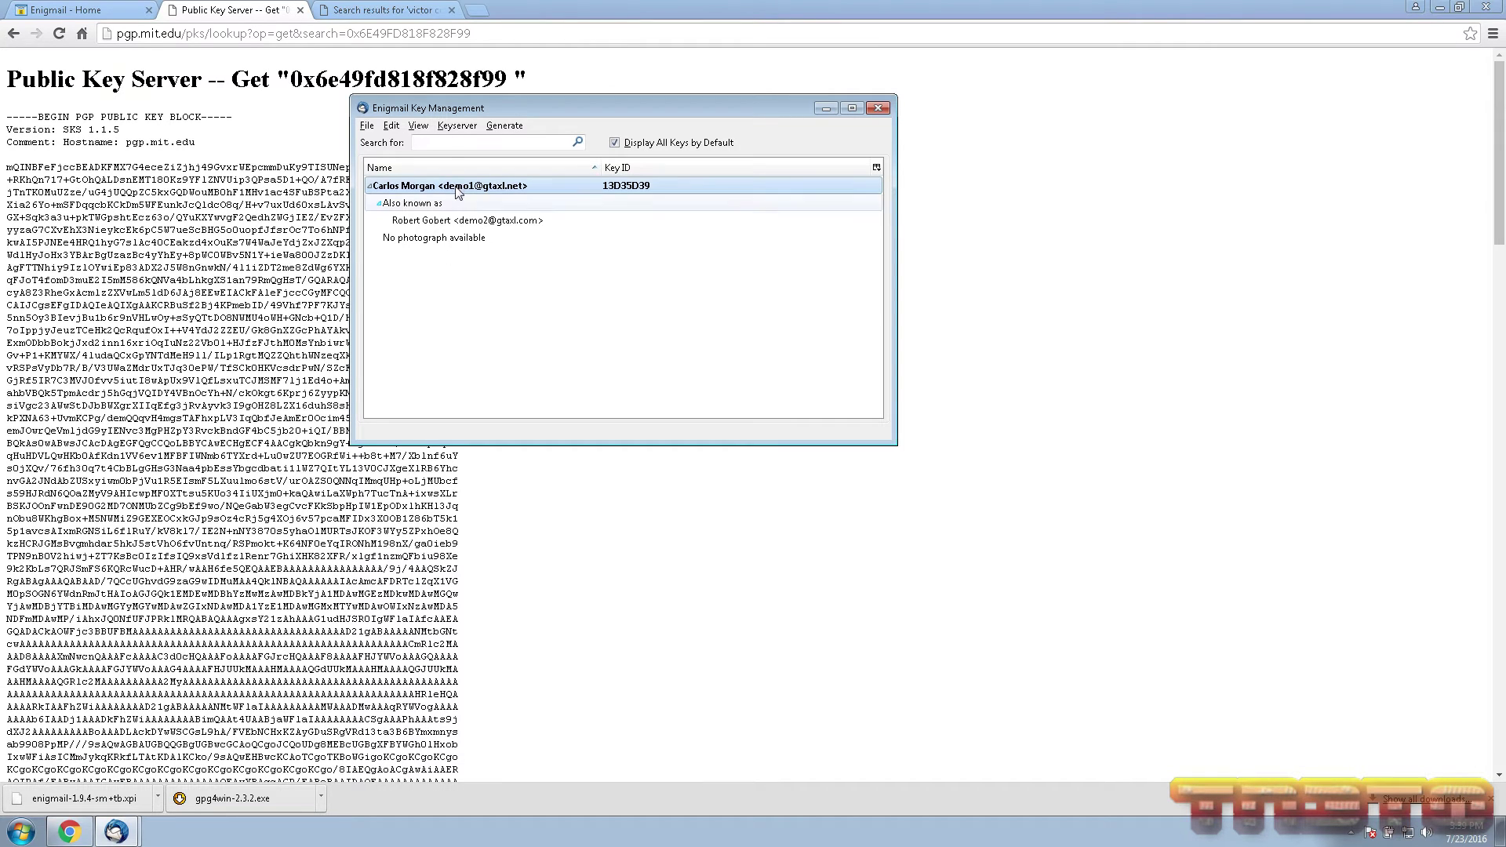
drag(463, 110, 461, 121)
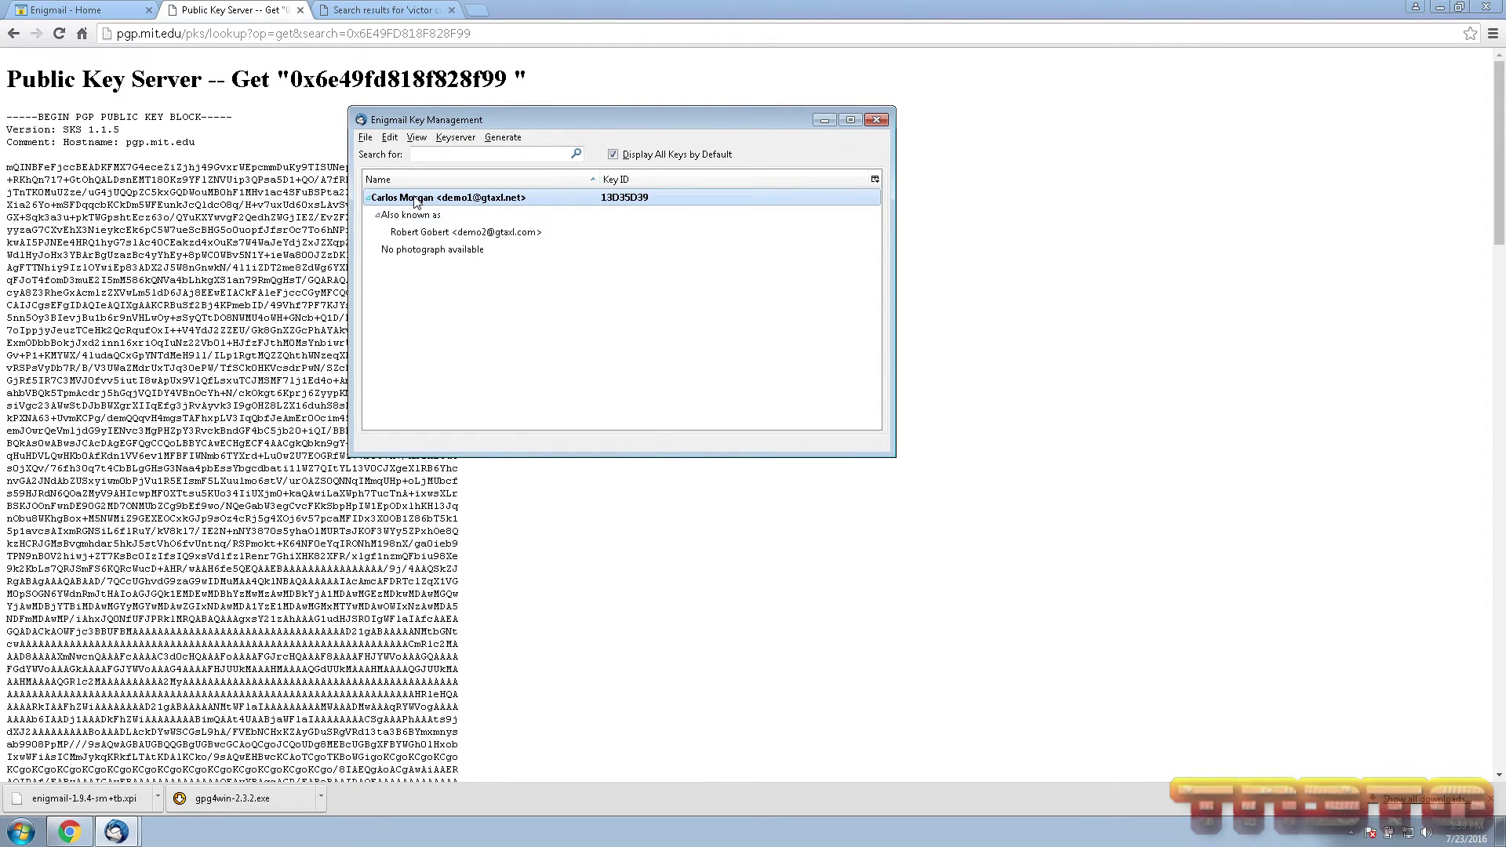
right_click(415, 202)
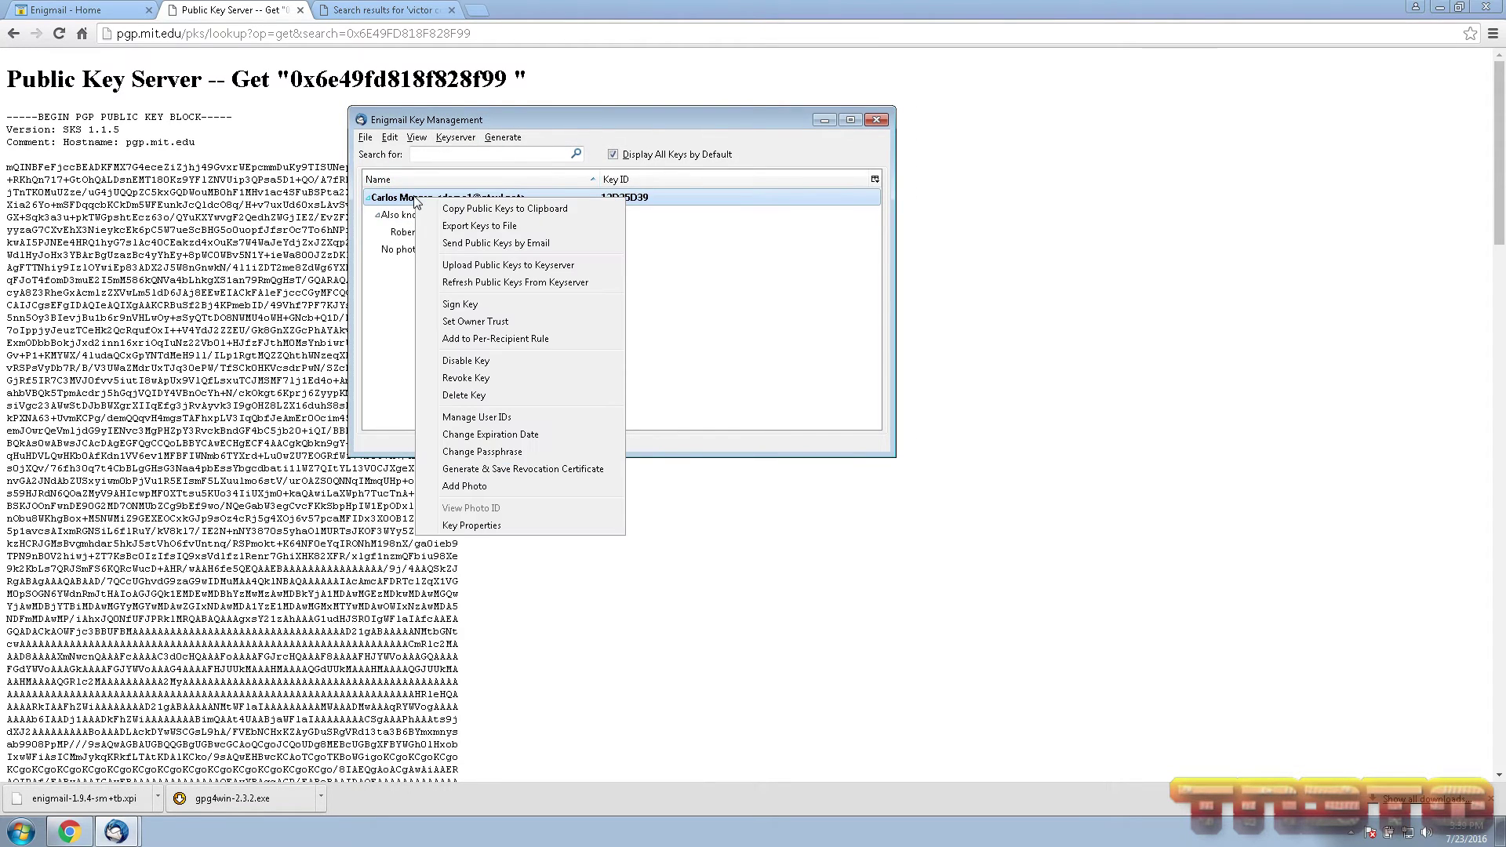
click(465, 226)
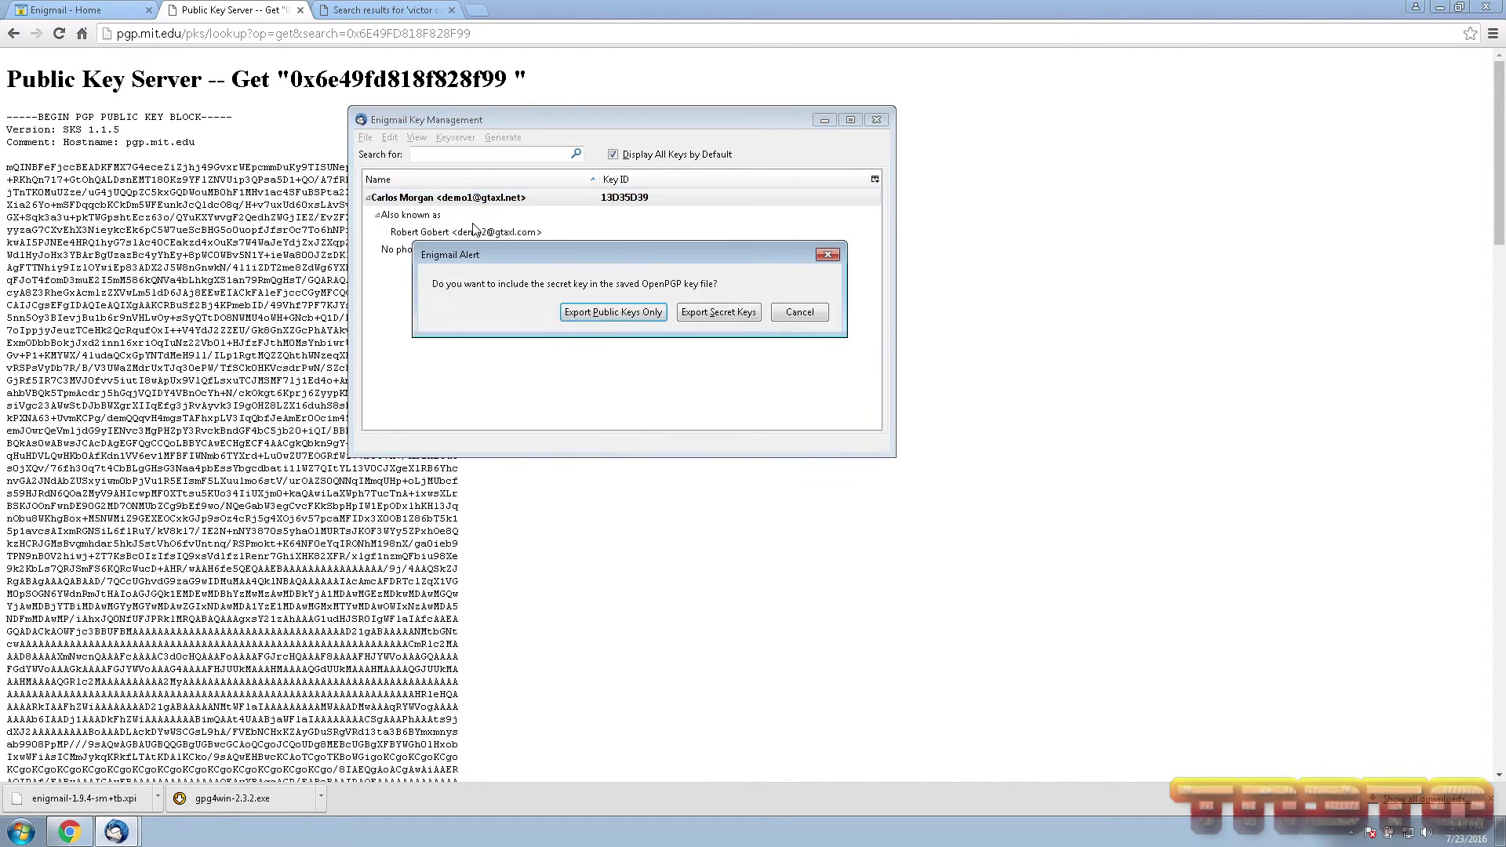
drag(627, 254, 610, 287)
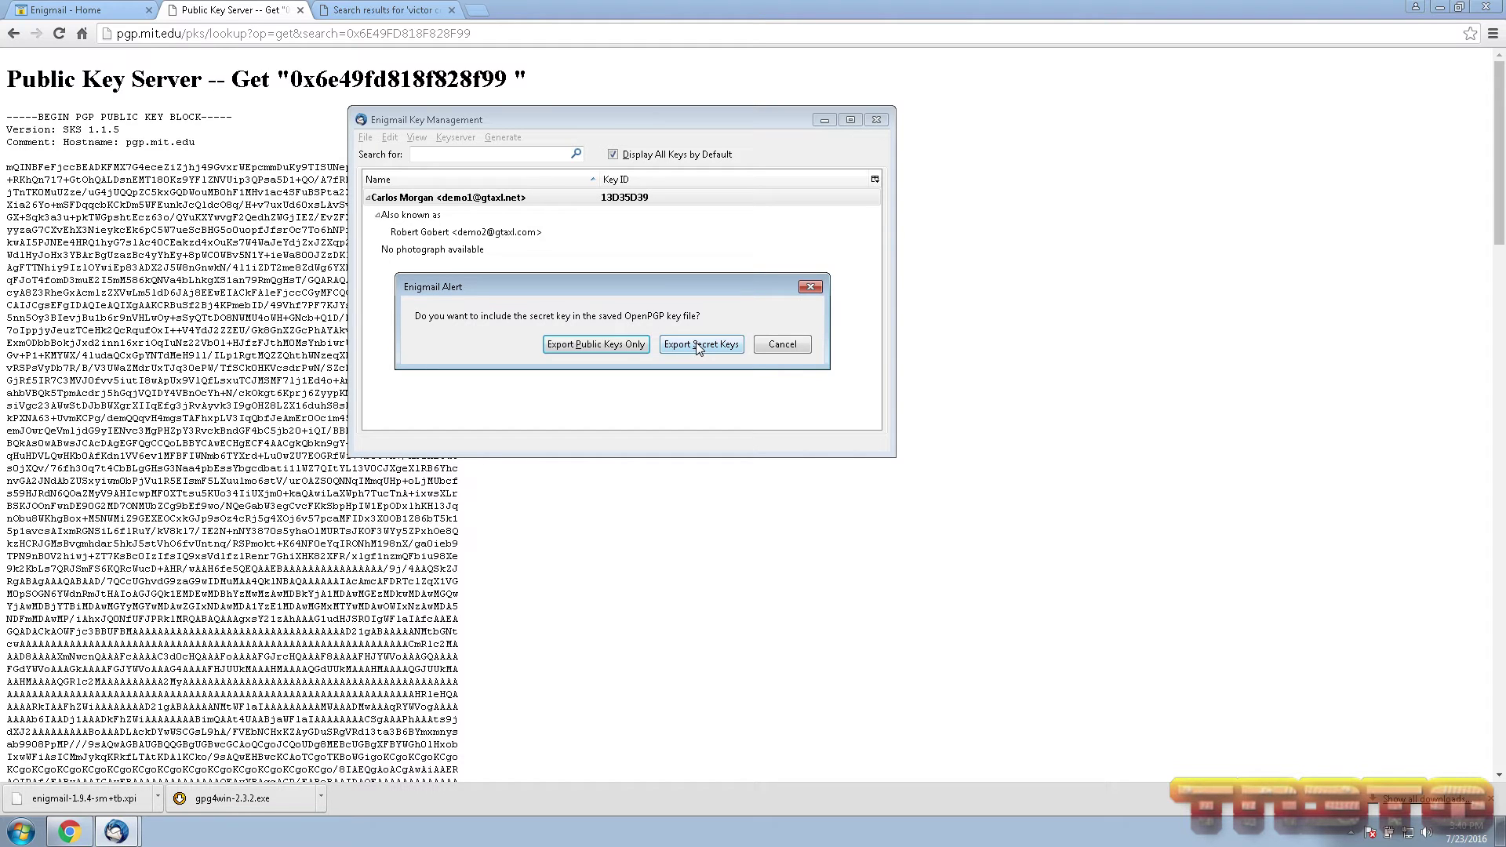
click(698, 345)
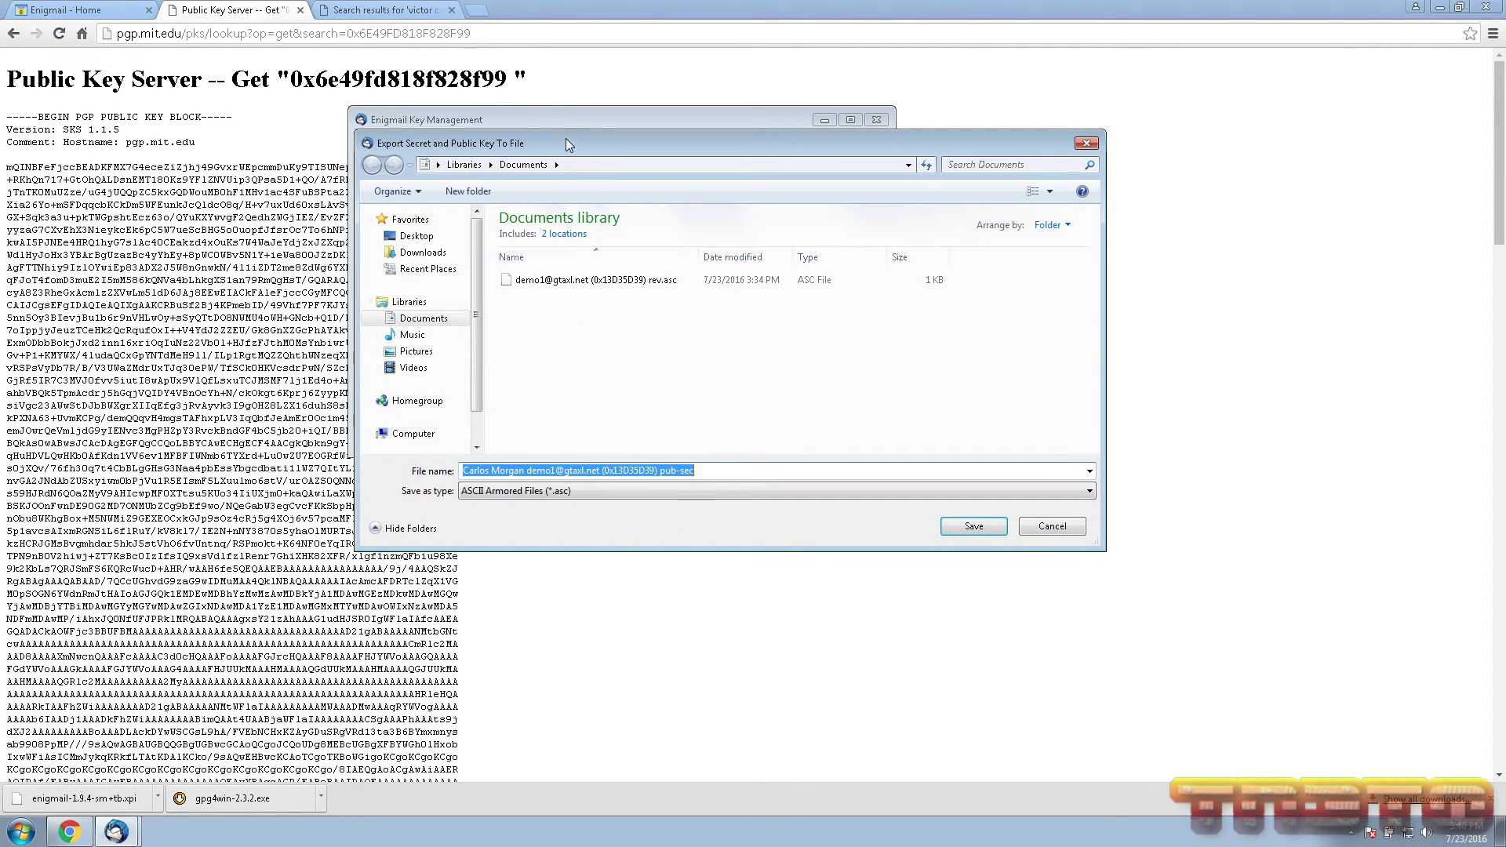
Step: Change the export file name's ending to 'PRIVATE KEY' and save it in Documents
drag(566, 138, 494, 144)
click(644, 476)
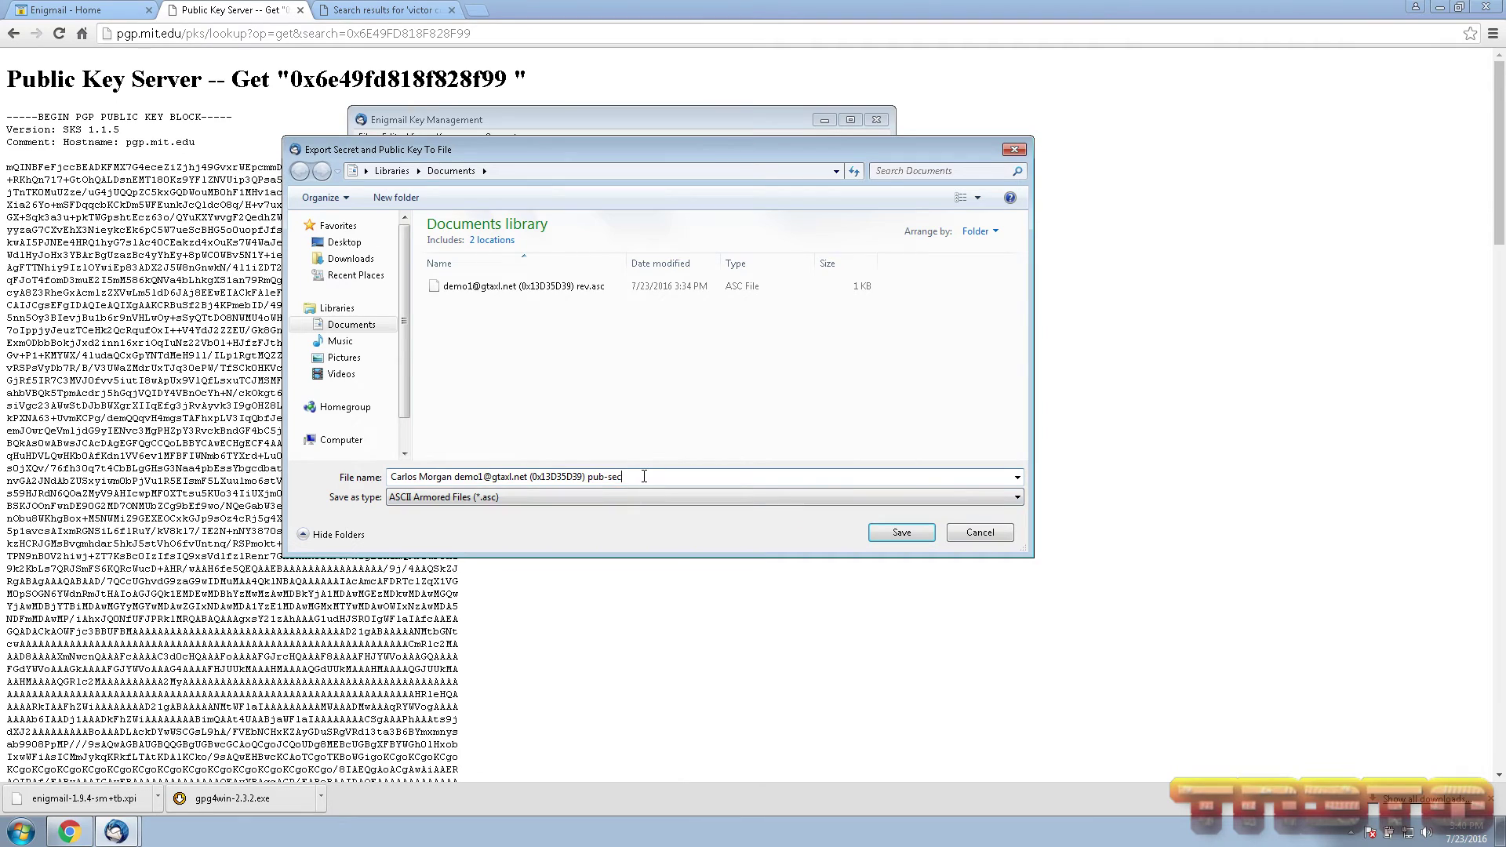
key(BackSpace)
key(BackSpace)
key(BackSpace)
key(BackSpace)
key(BackSpace)
text(PRIVATE KEY)
click(900, 533)
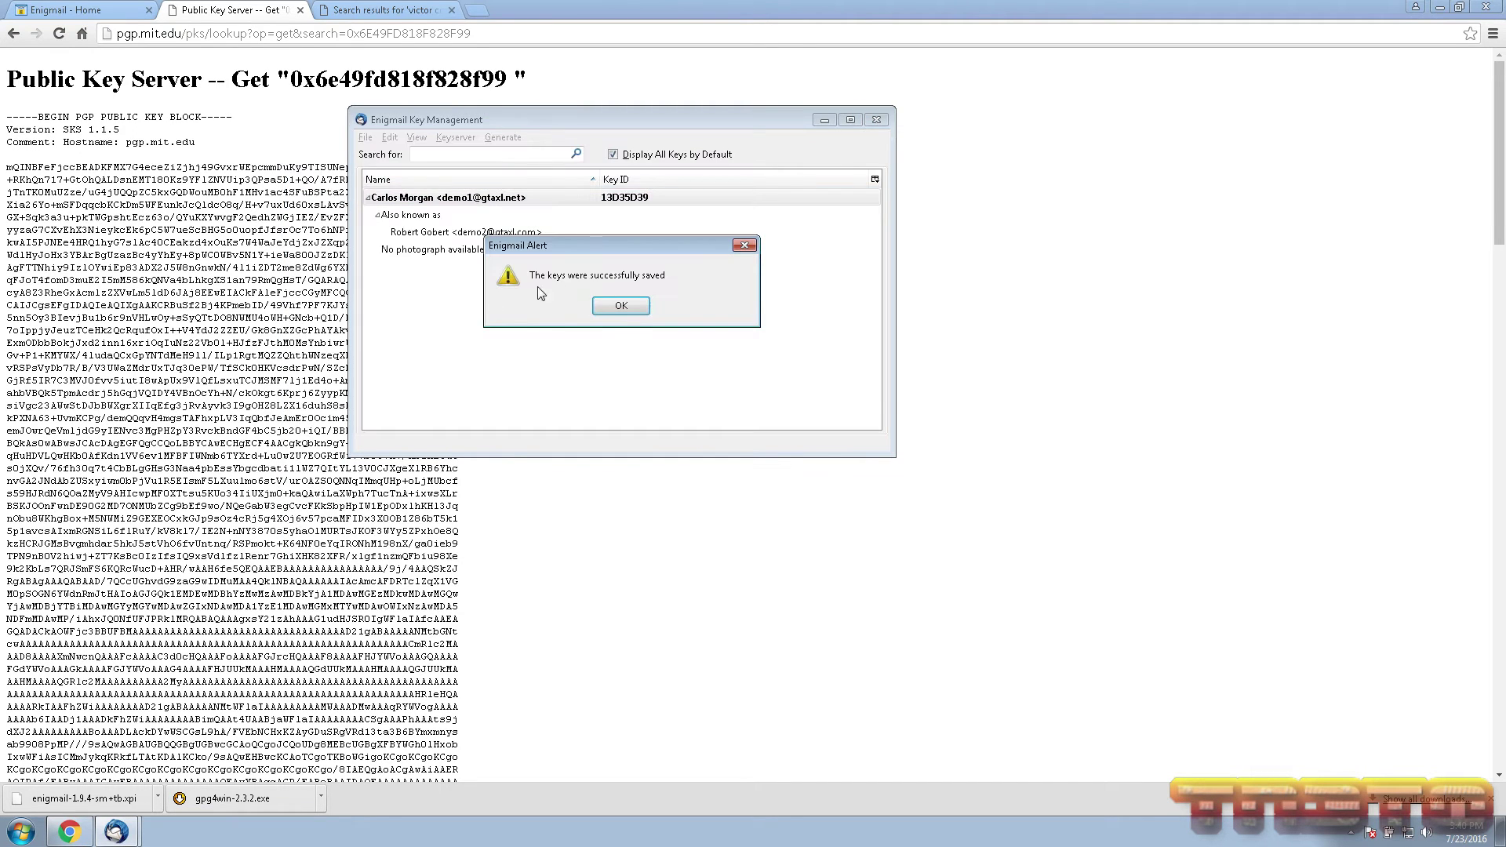
Step: Export key 13D35D39's public key only, replacing the file name's pub ending with 'PUBLIC', and save
click(621, 306)
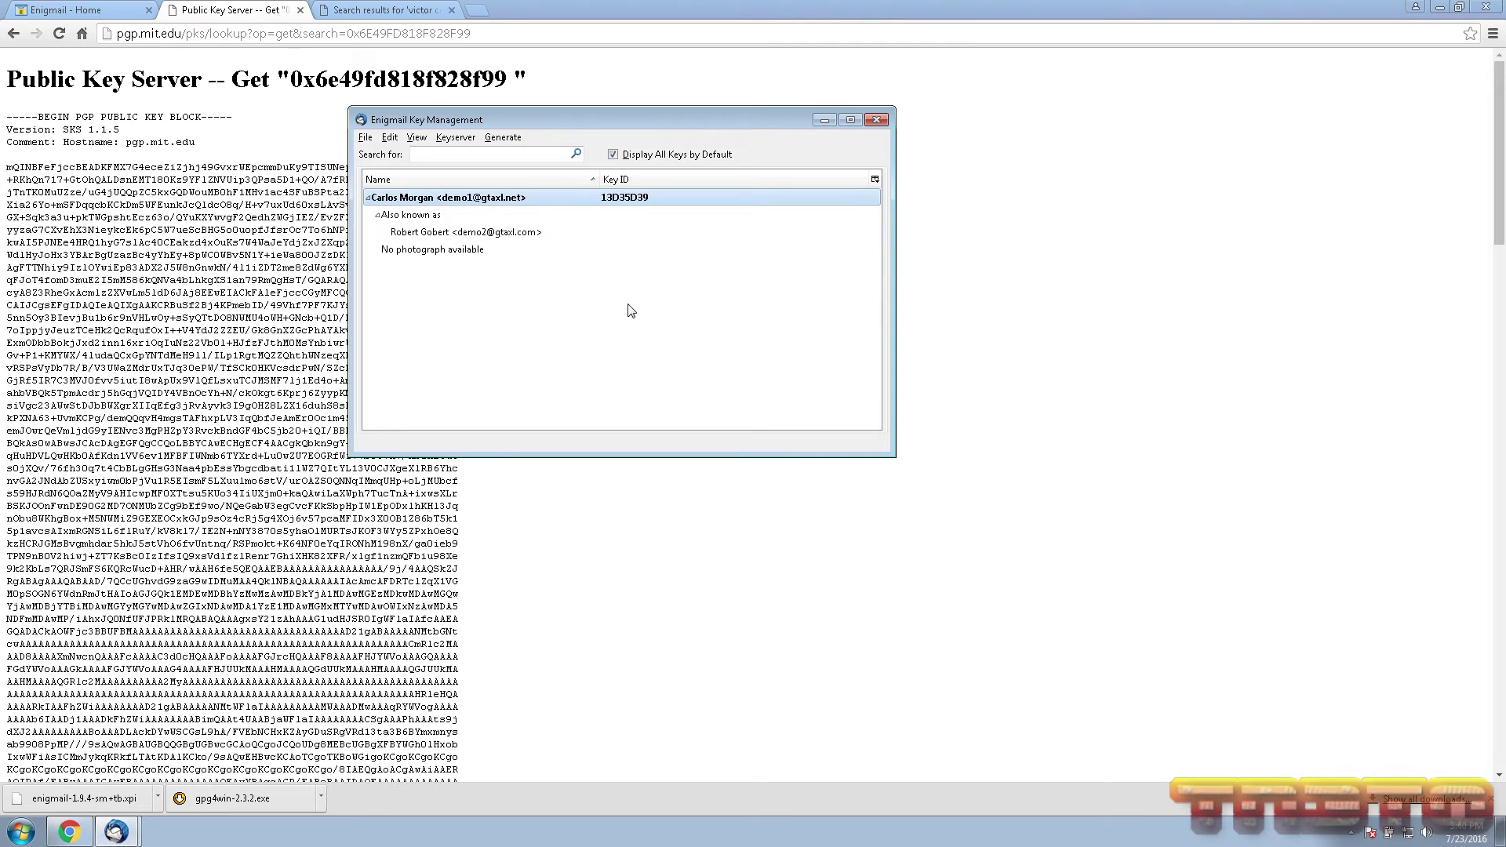
right_click(469, 200)
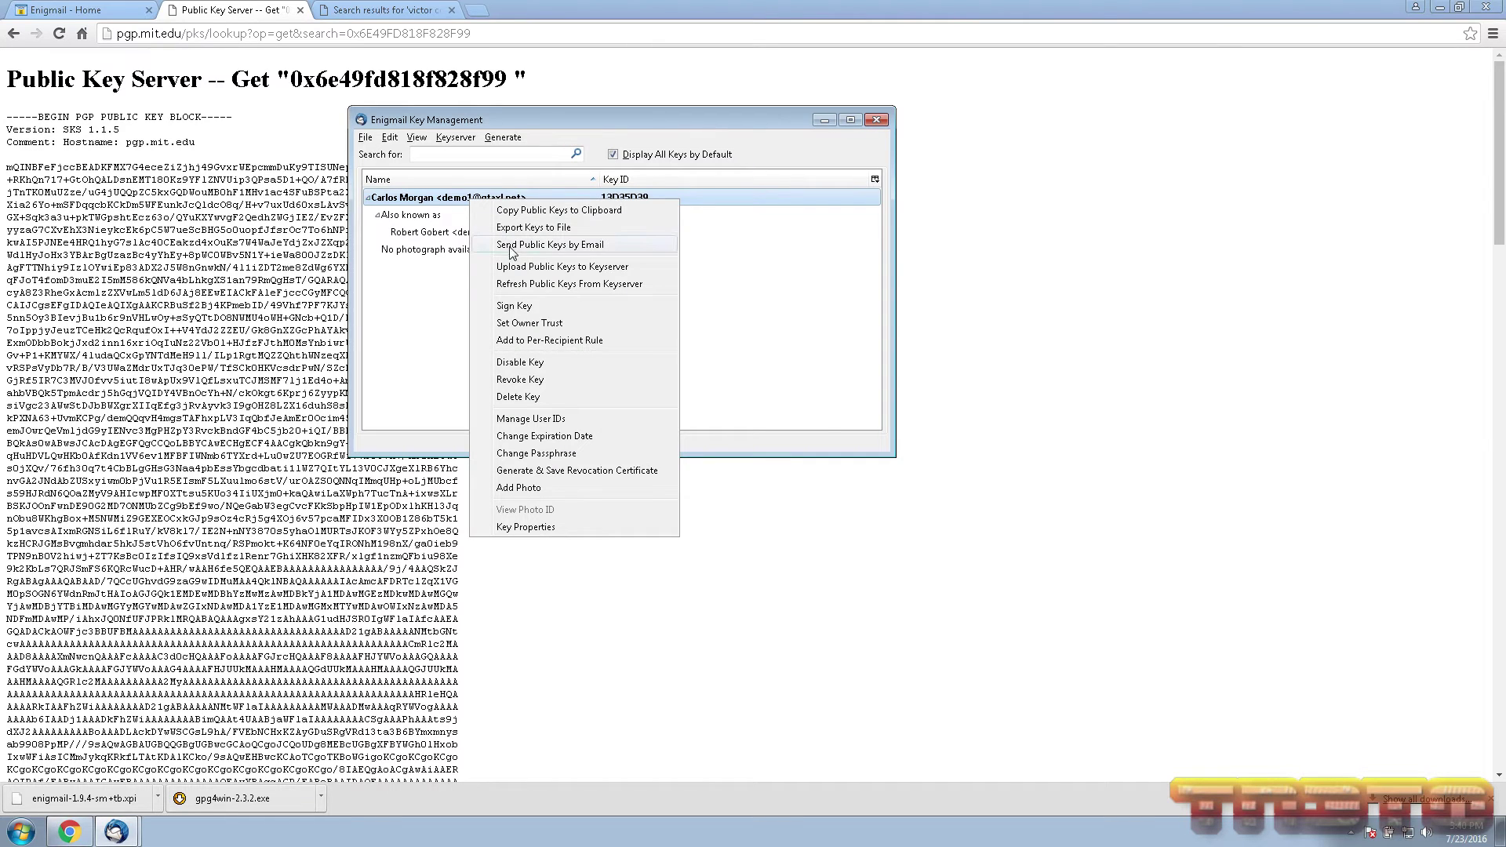
click(540, 233)
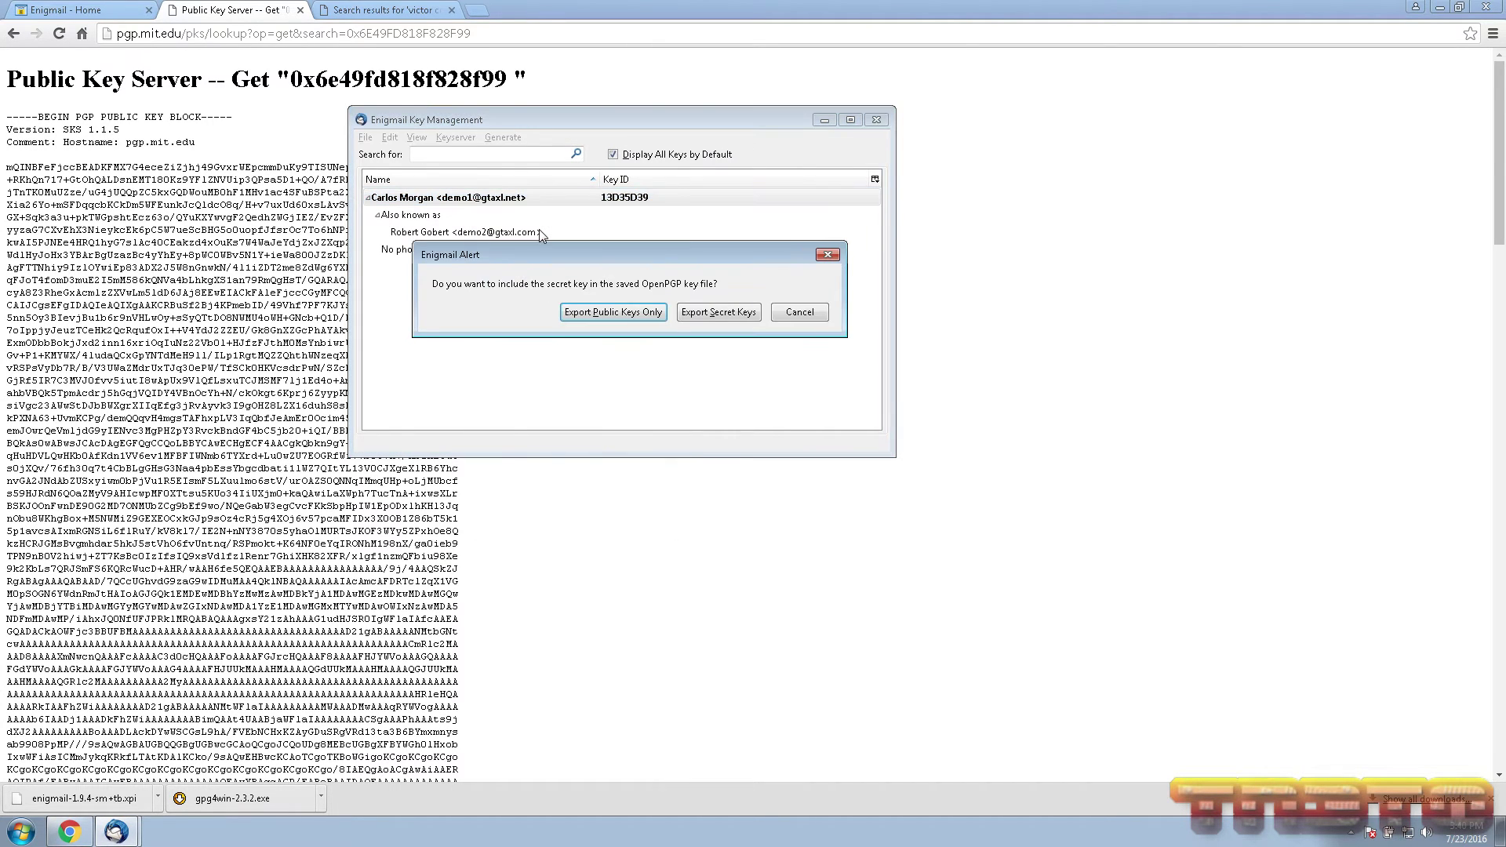
click(618, 312)
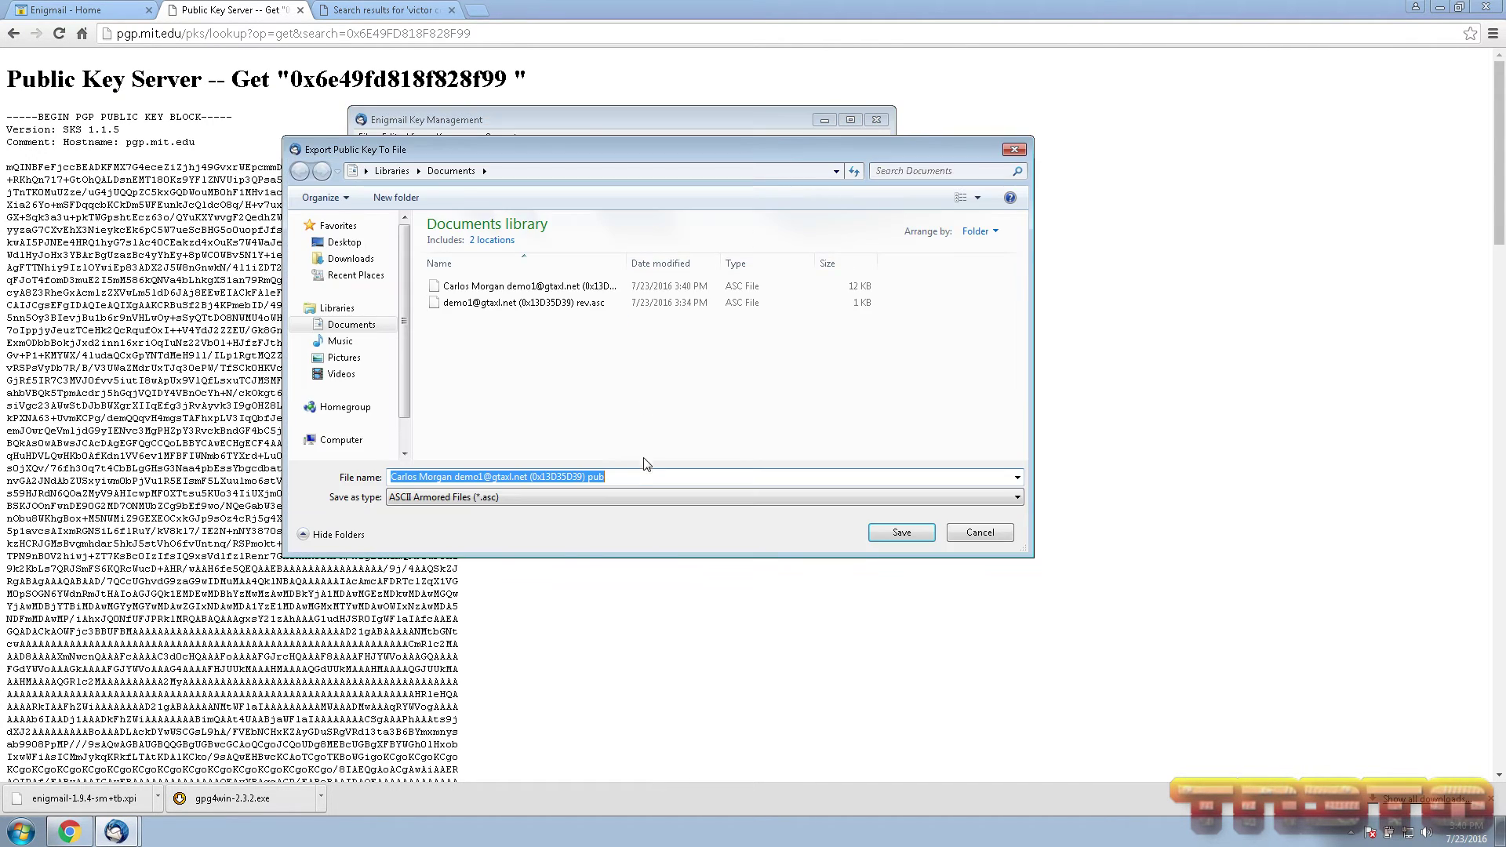
click(622, 475)
key(BackSpace)
key(BackSpace)
key(BackSpace)
text(PUBLIC)
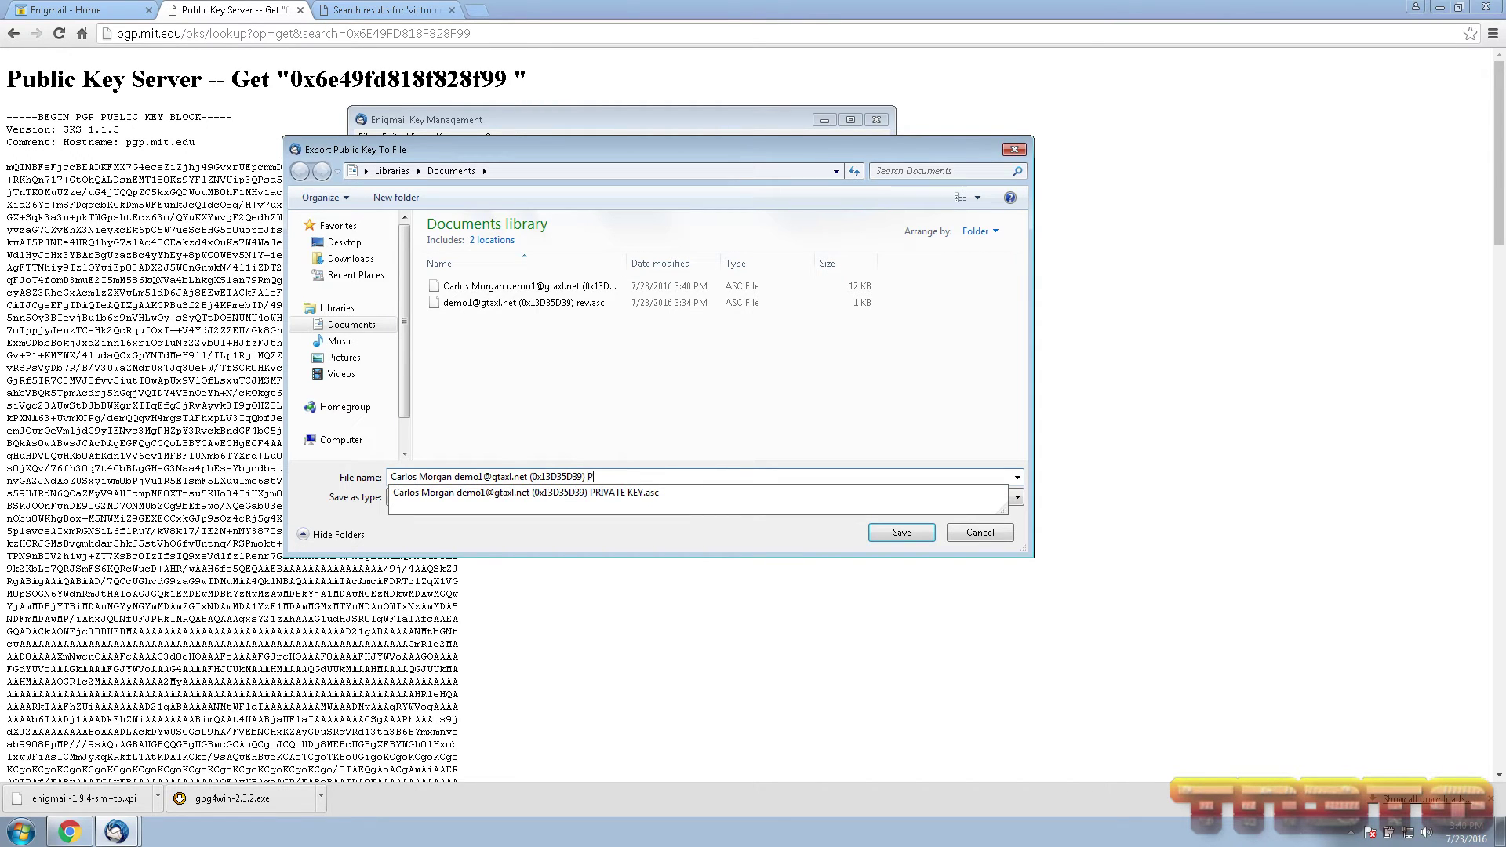
click(886, 531)
click(621, 305)
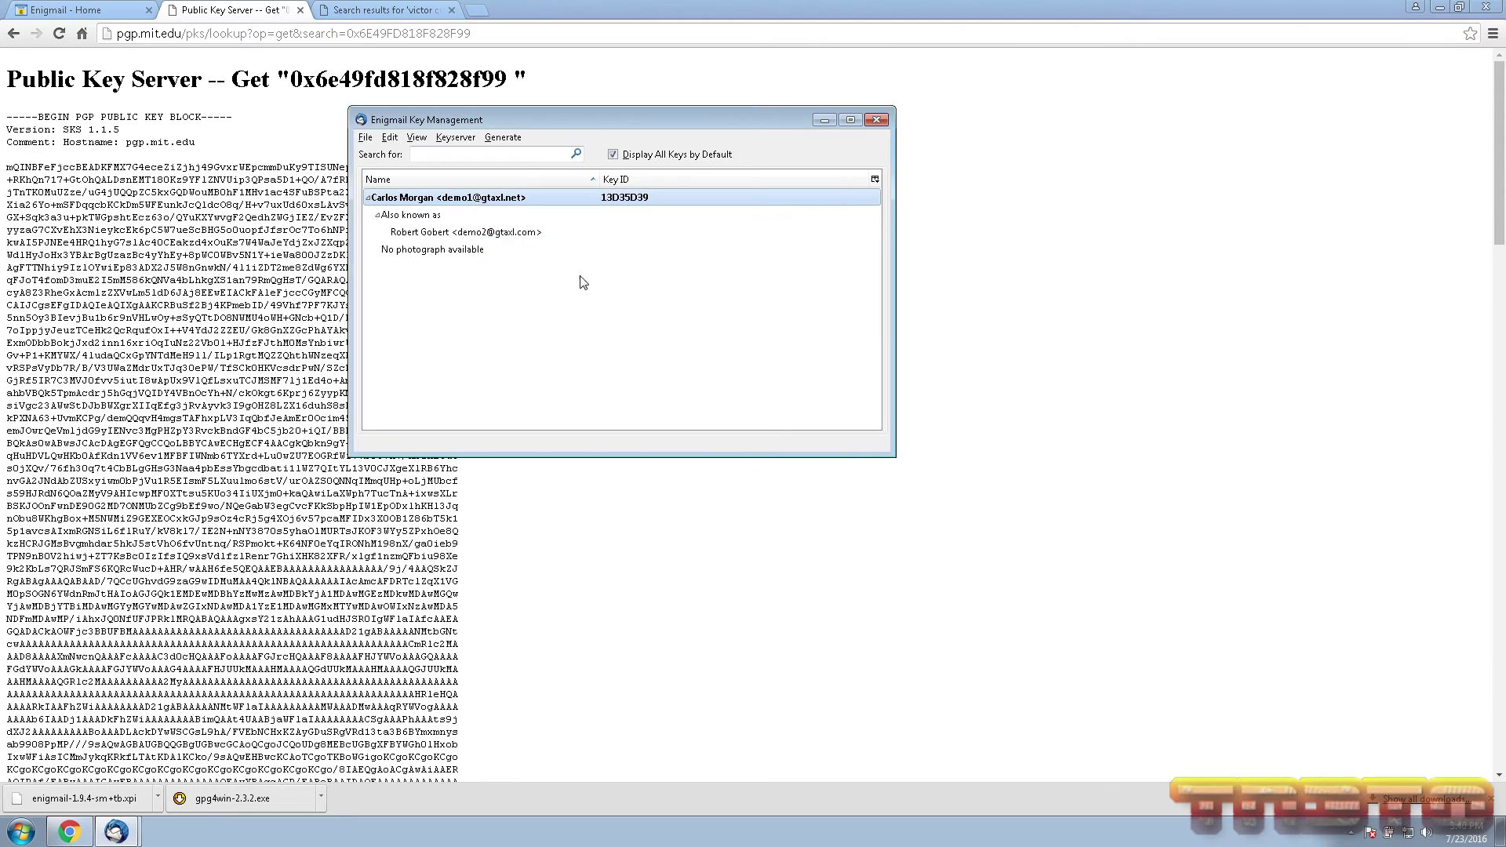
drag(515, 122, 823, 125)
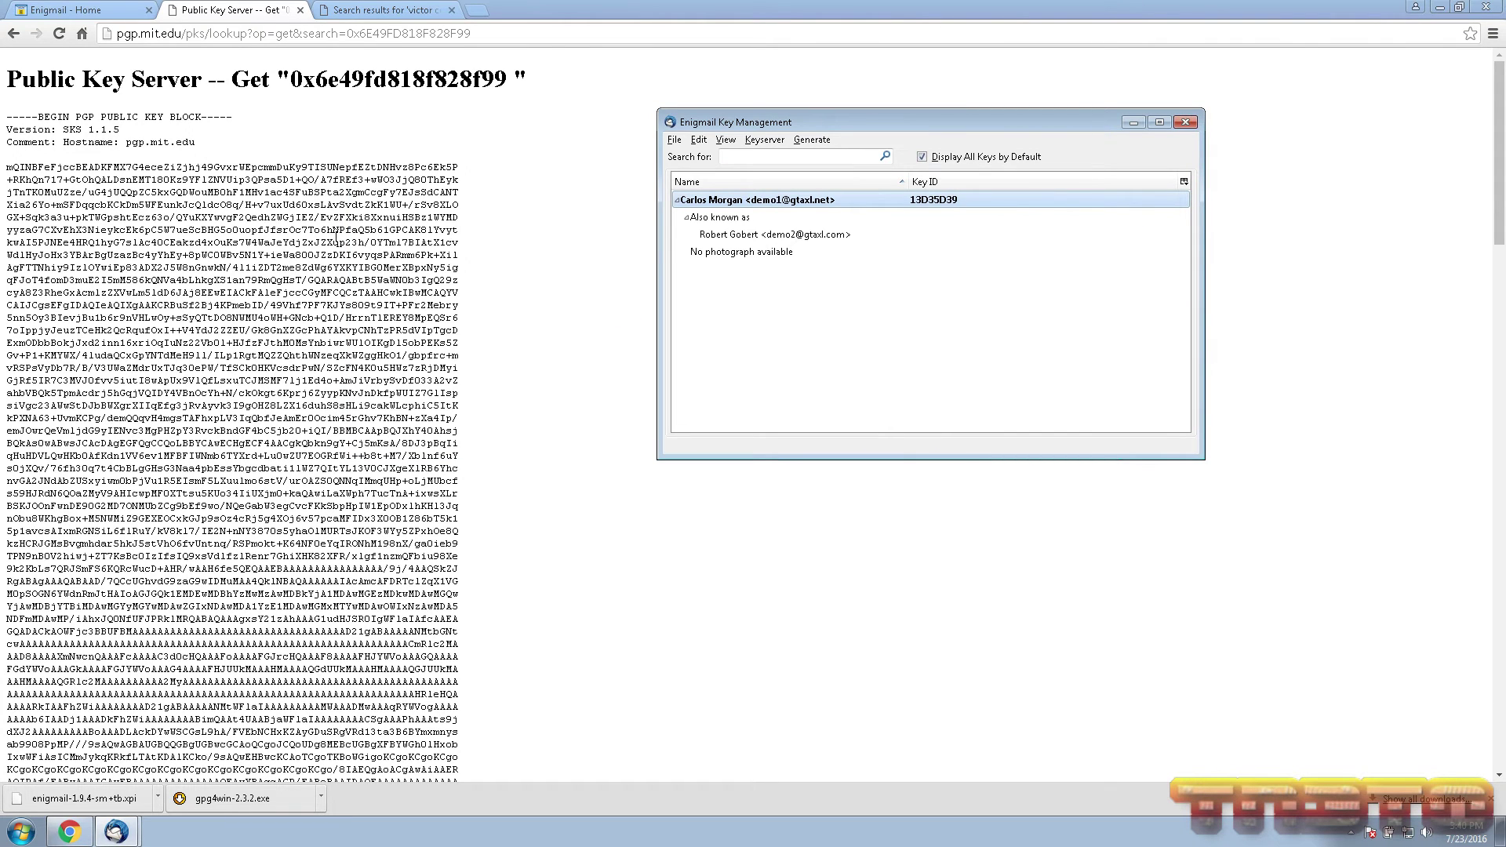
Step: Open Documents, widen the Name column, and check the PRIVATE KEY, PUBLIC and rev.asc files
click(21, 830)
click(275, 505)
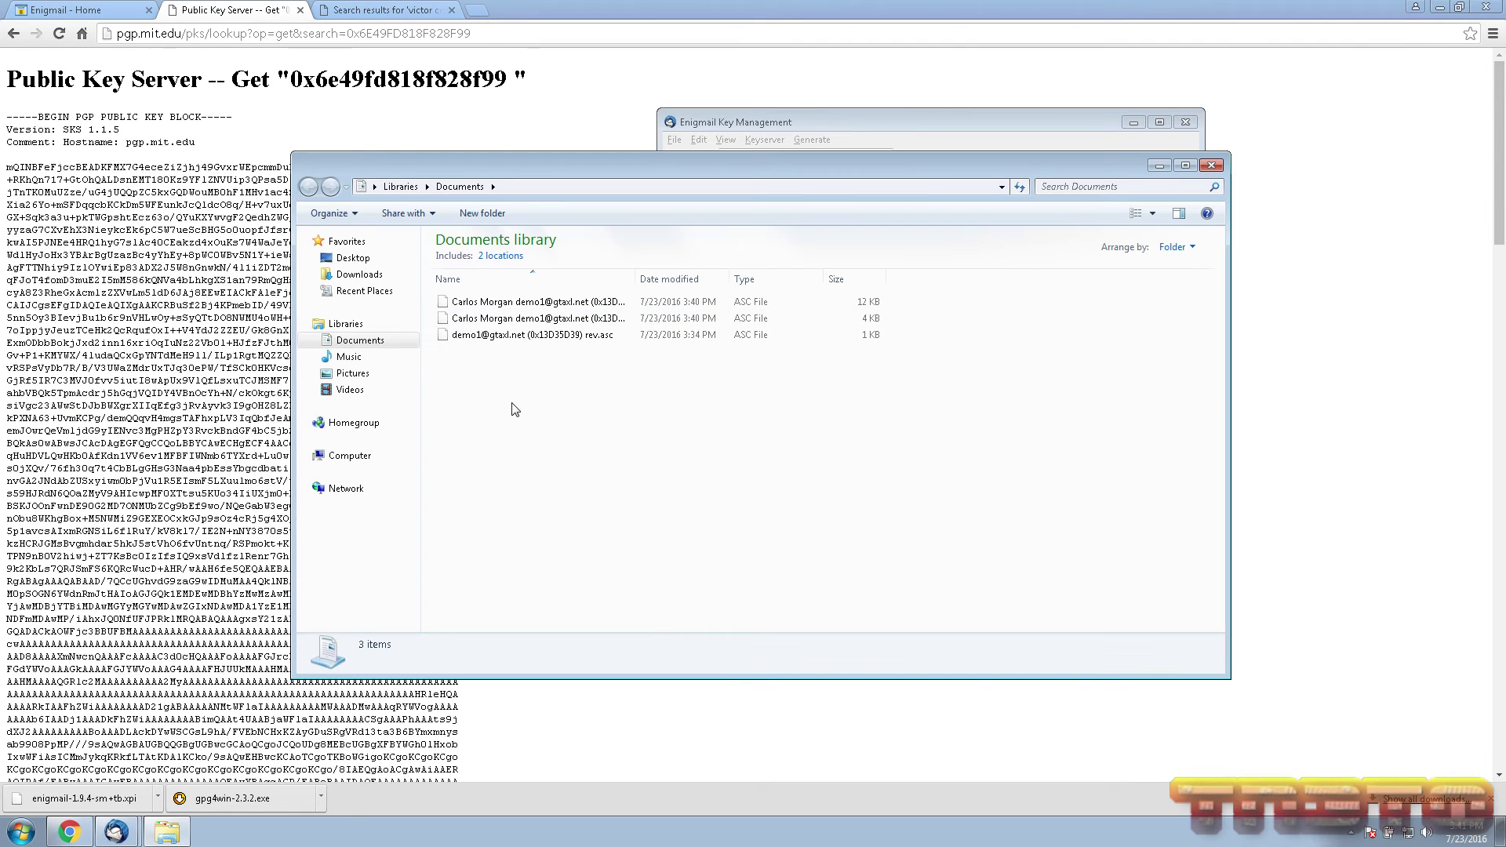
drag(634, 276, 763, 276)
click(662, 304)
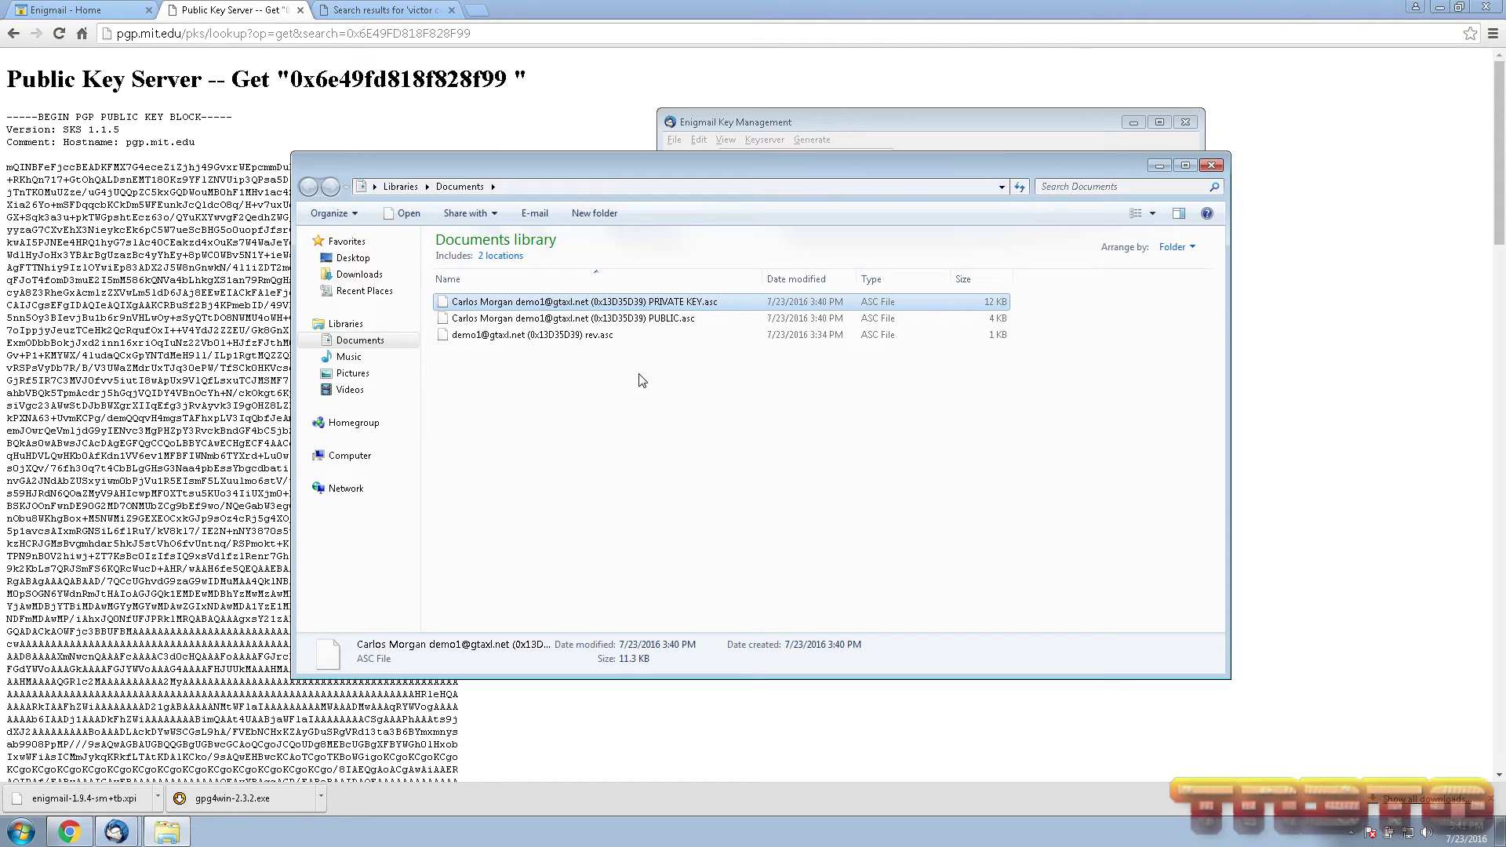
click(617, 362)
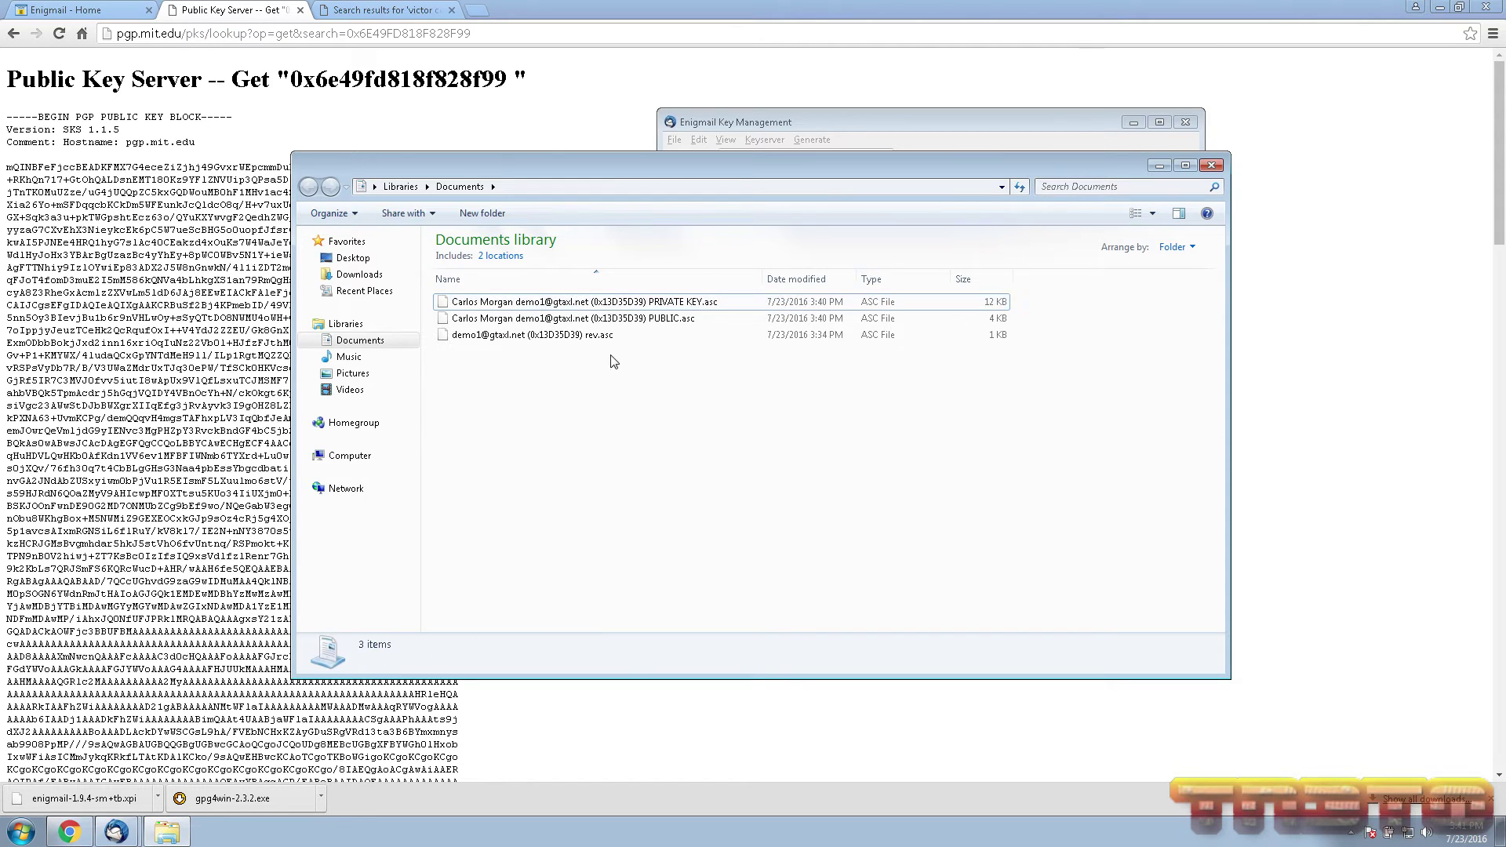
click(605, 320)
drag(560, 166, 641, 128)
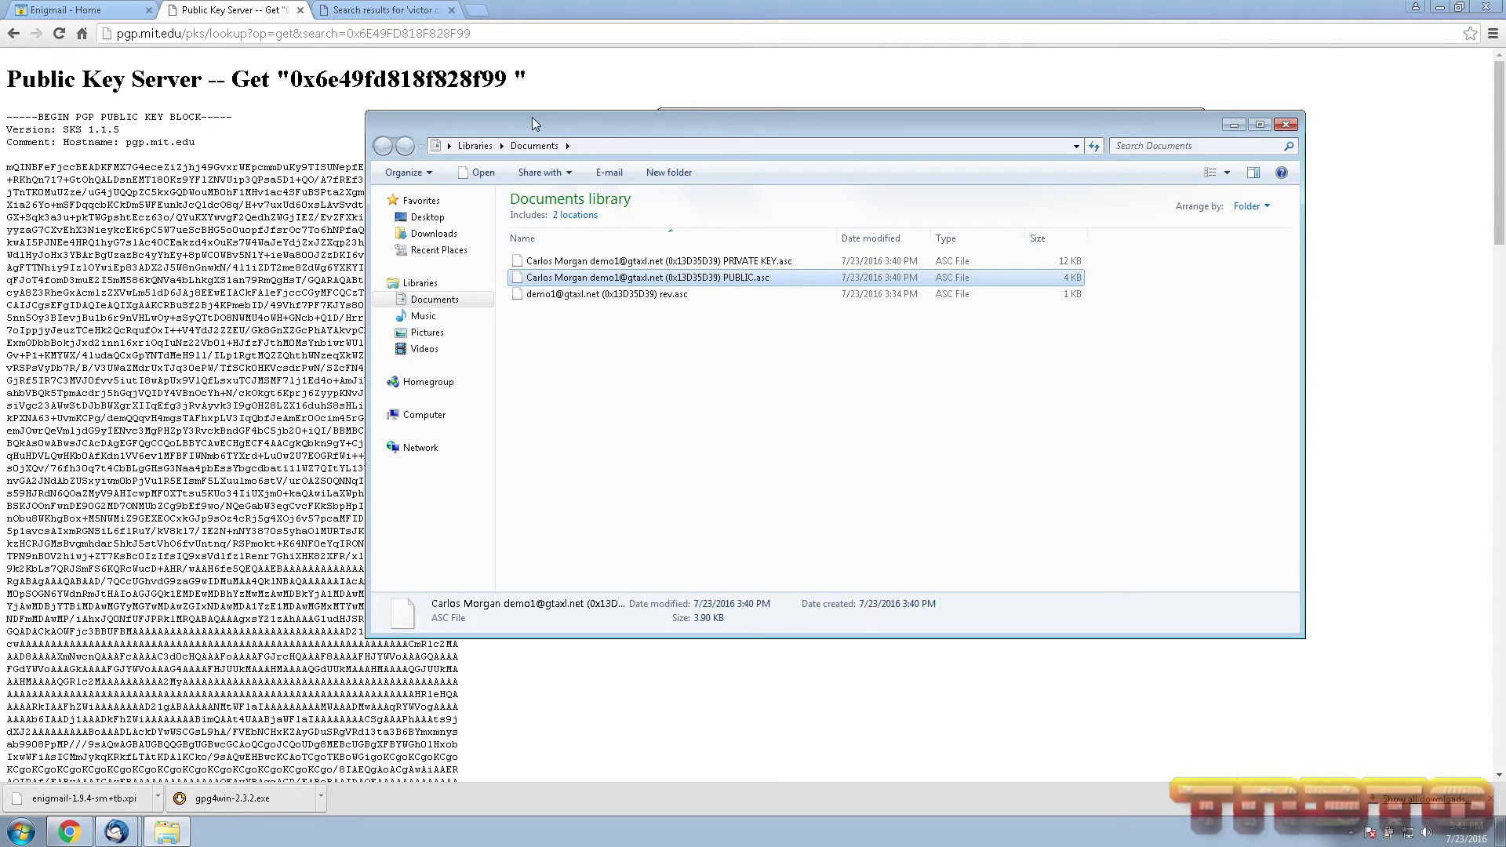
drag(536, 125, 692, 116)
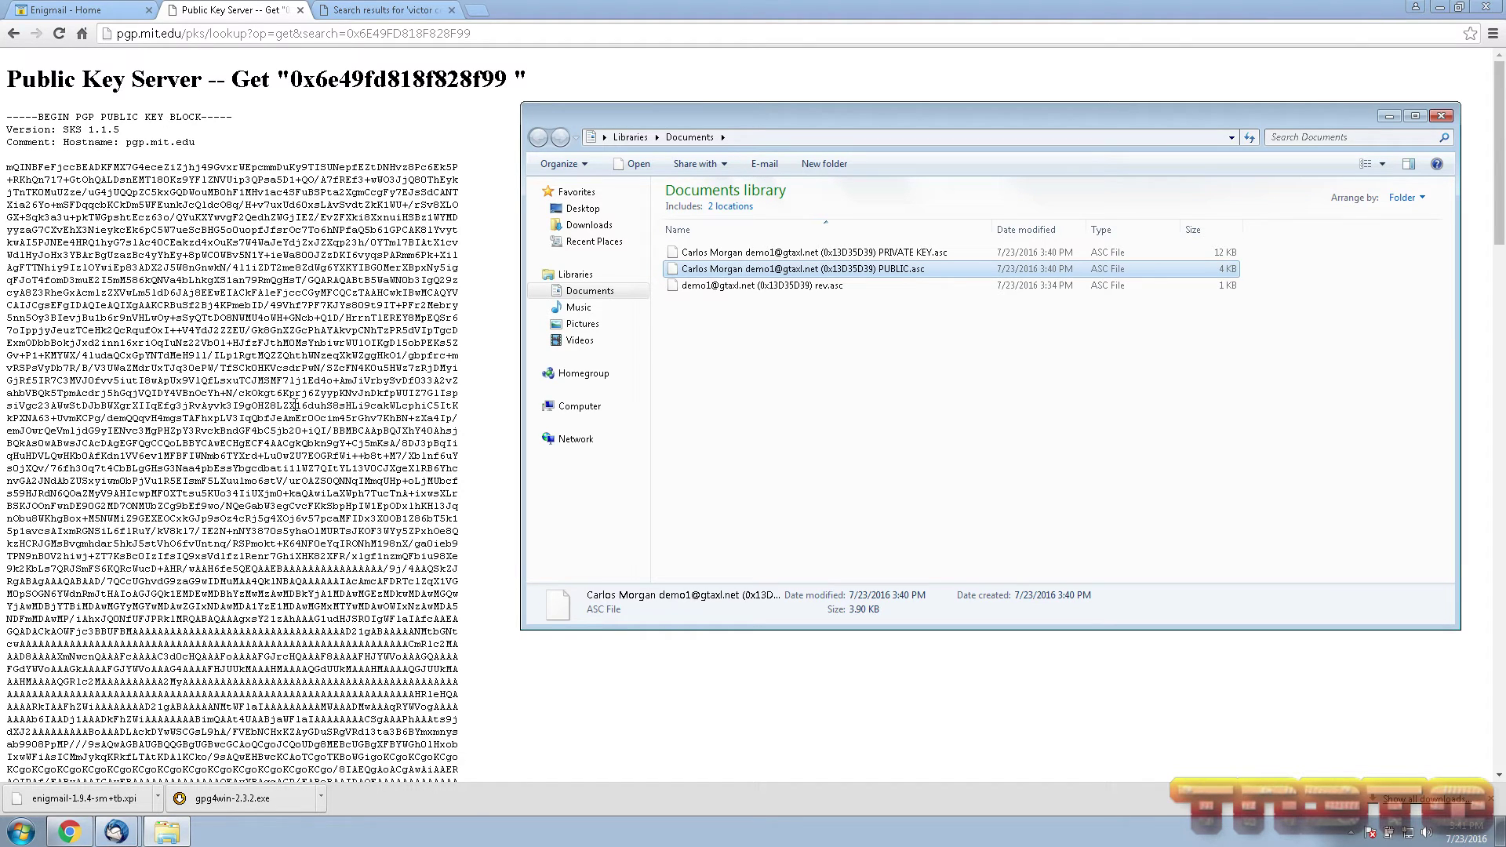
drag(631, 118, 569, 89)
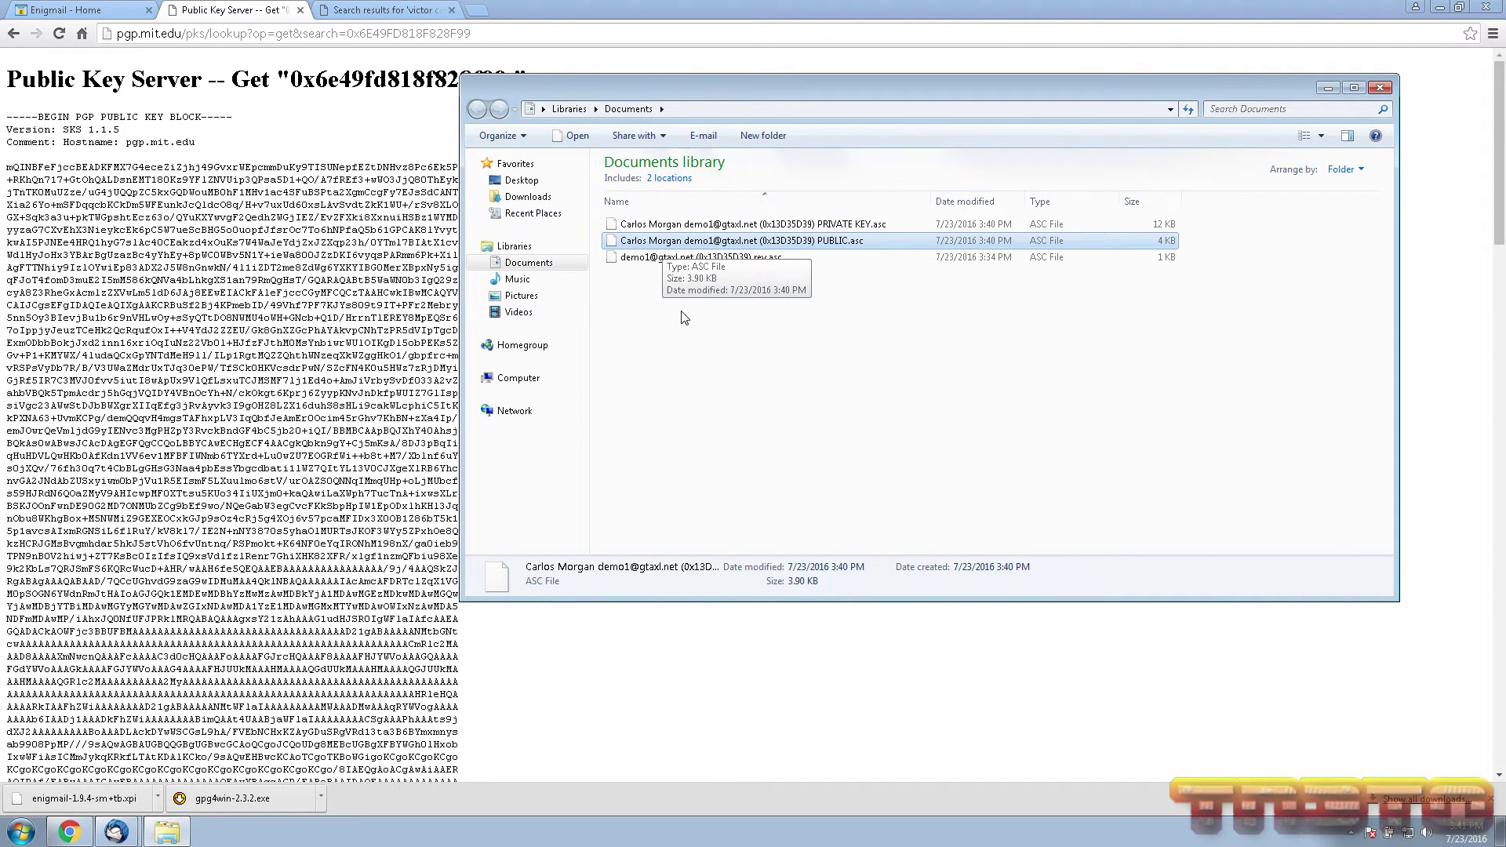
click(653, 306)
click(641, 260)
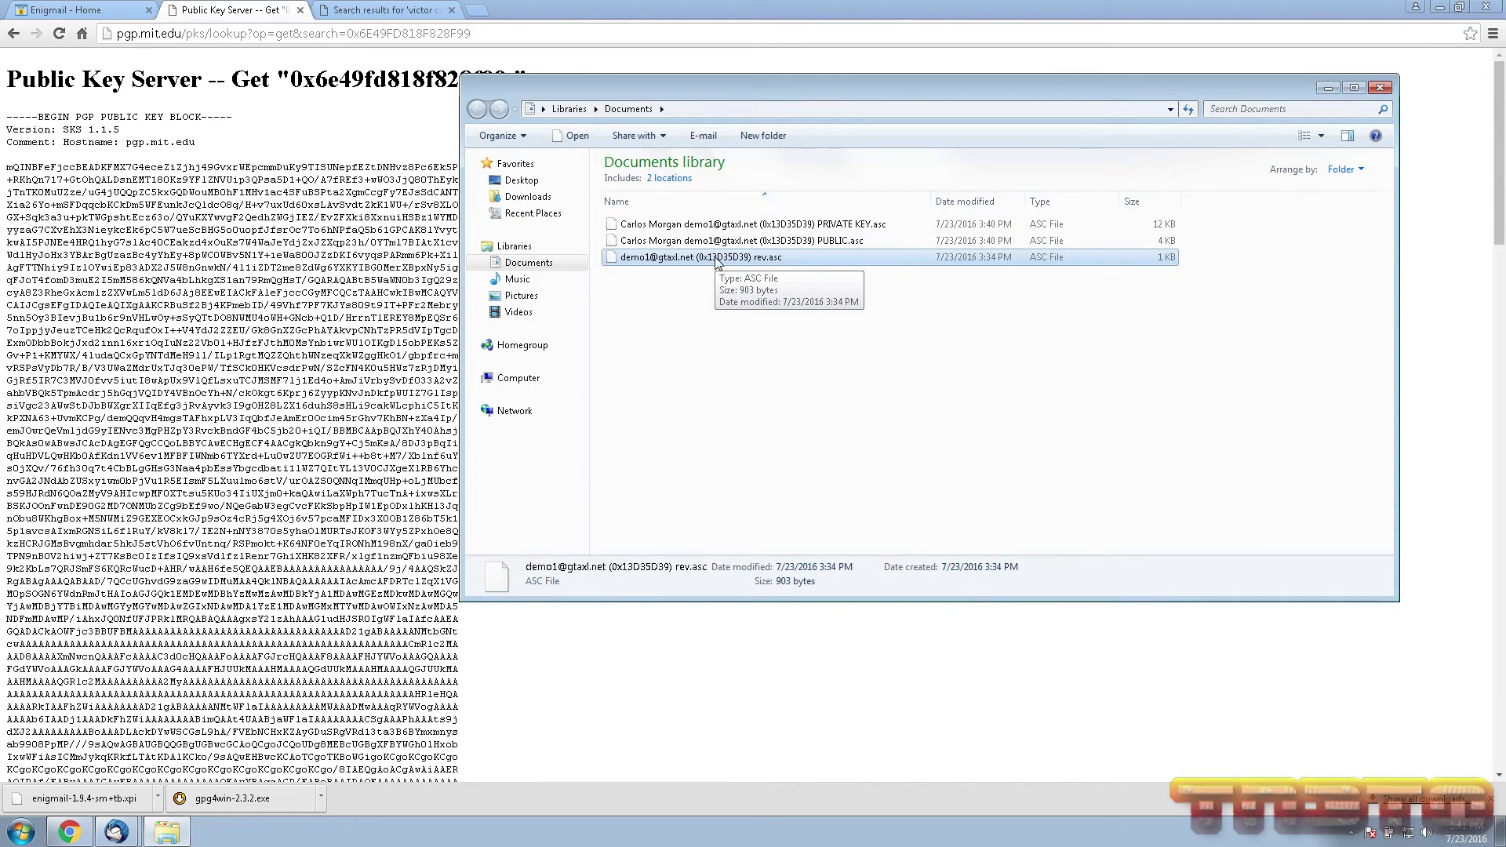
click(715, 296)
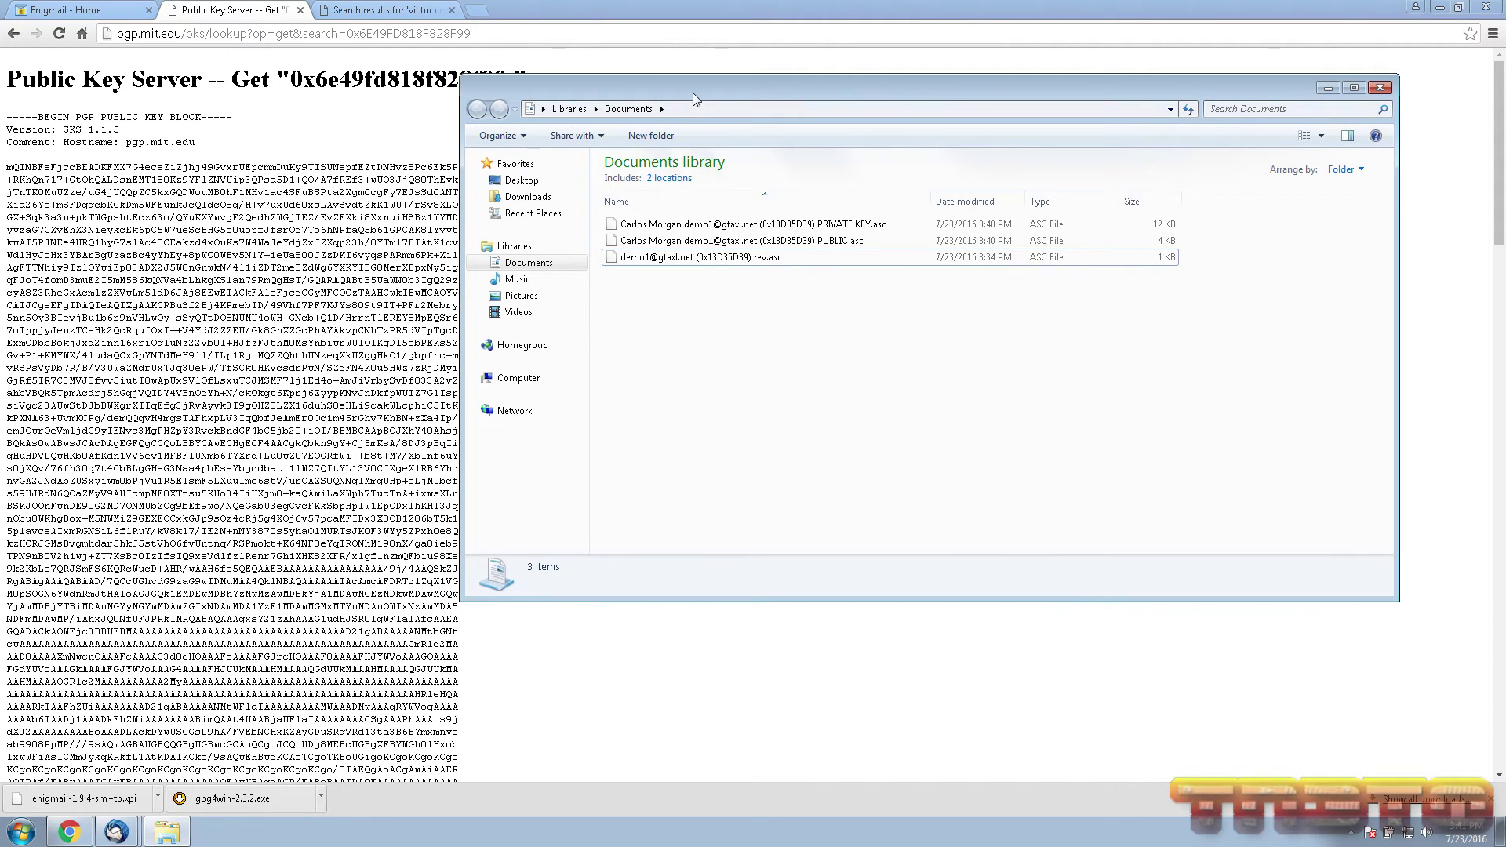
drag(693, 92, 551, 103)
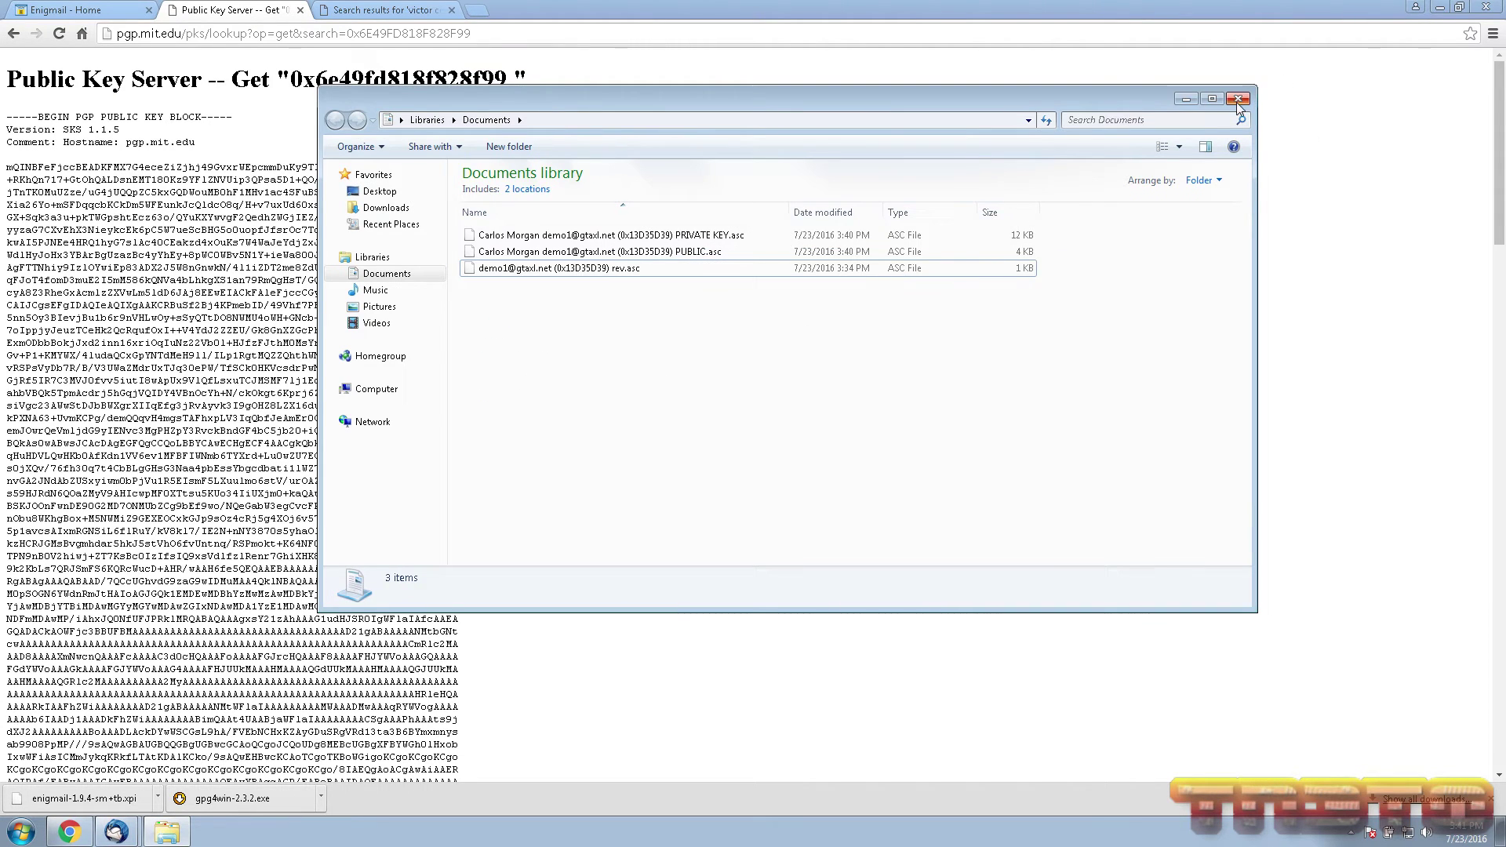
Step: Close Explorer and Key Management and switch back to Thunderbird
click(1237, 99)
drag(795, 121, 632, 120)
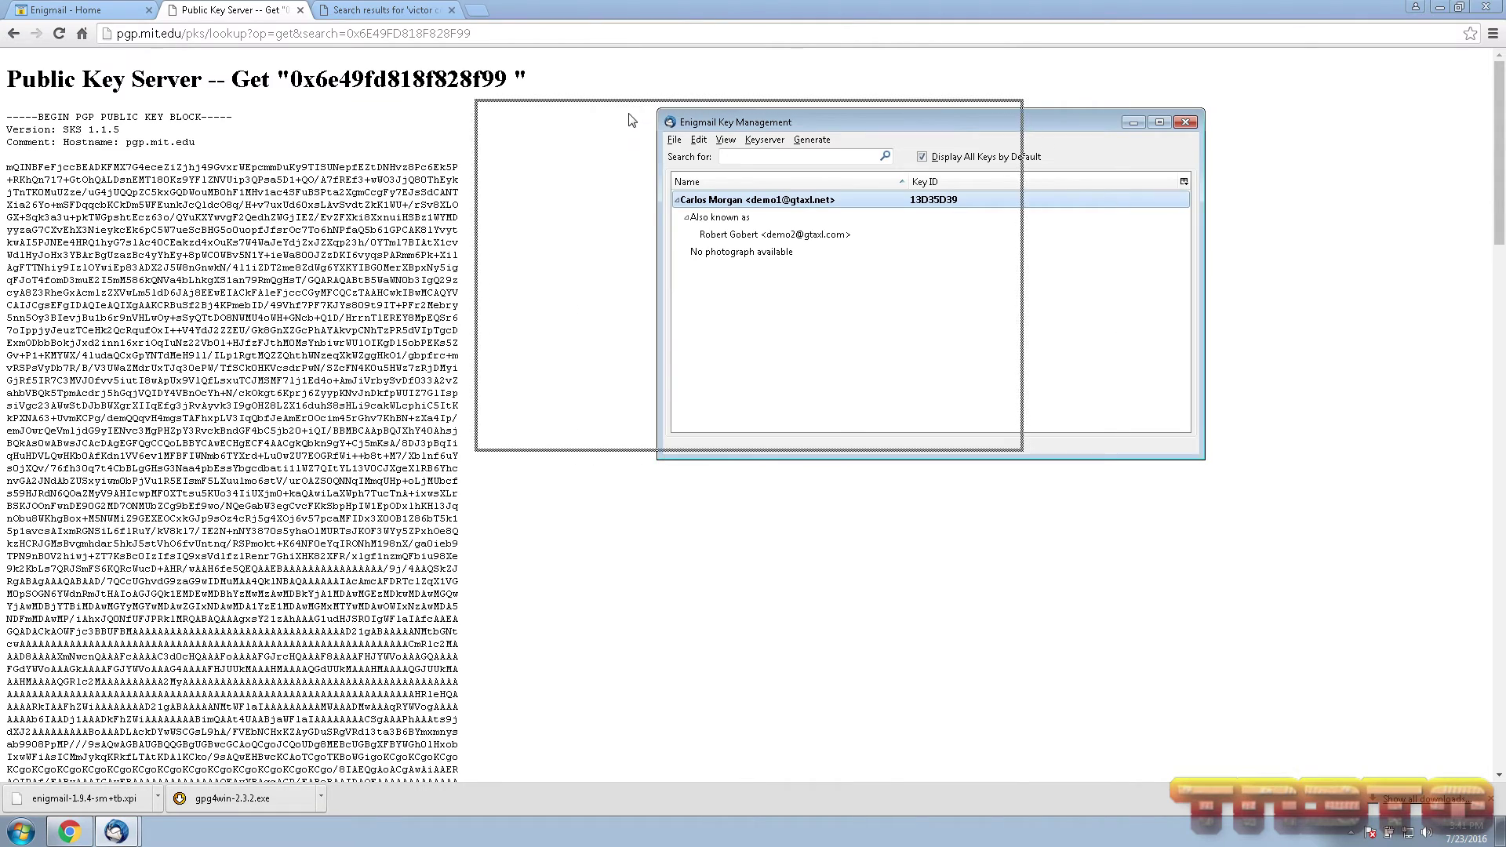
click(1004, 113)
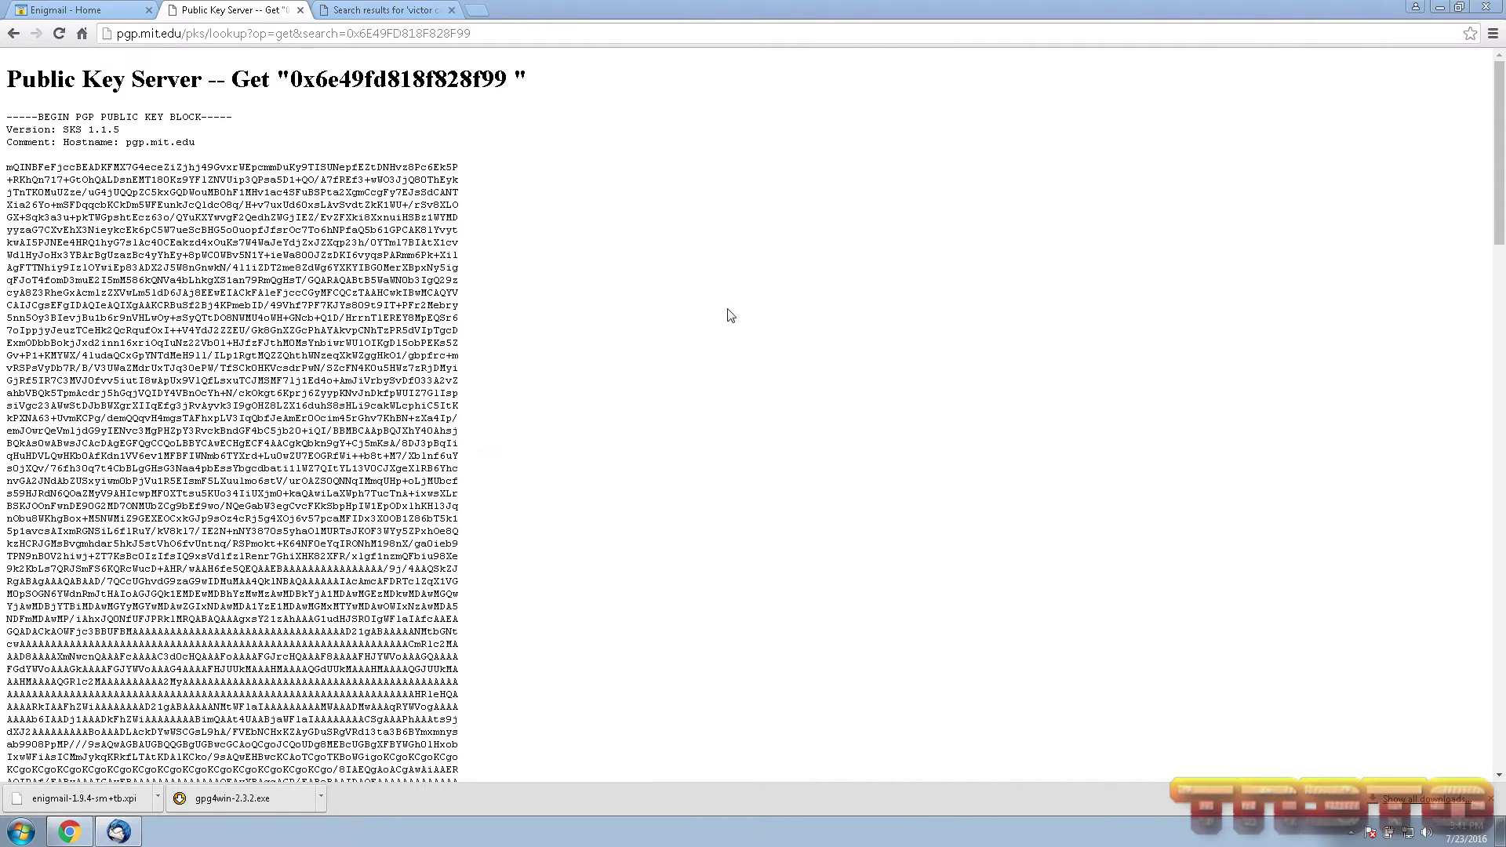
click(119, 831)
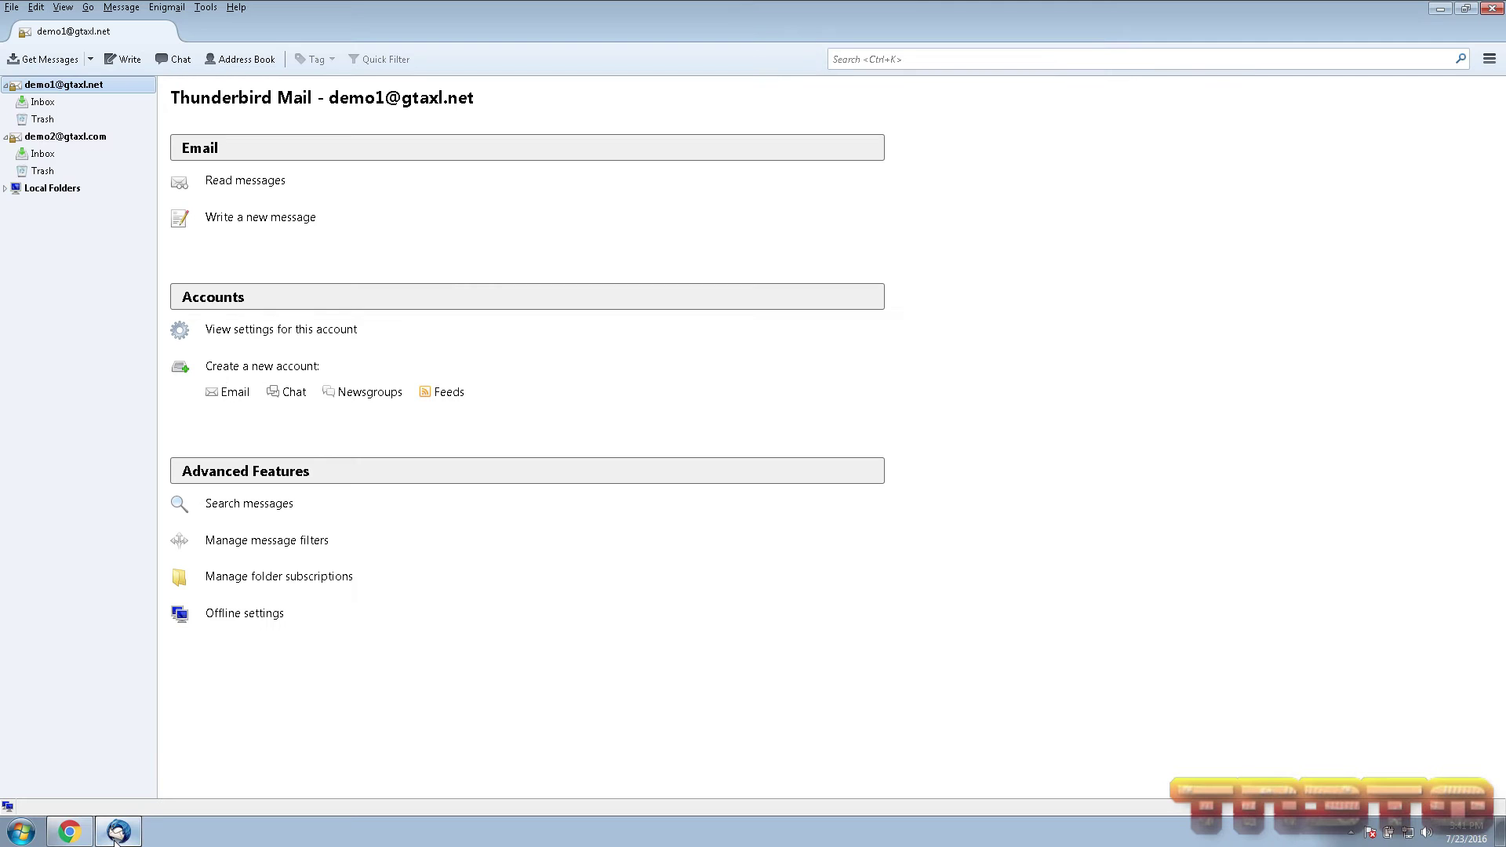
Step: Open the first account's Inbox and start a keyserver key search from Enigmail Key Management
click(43, 102)
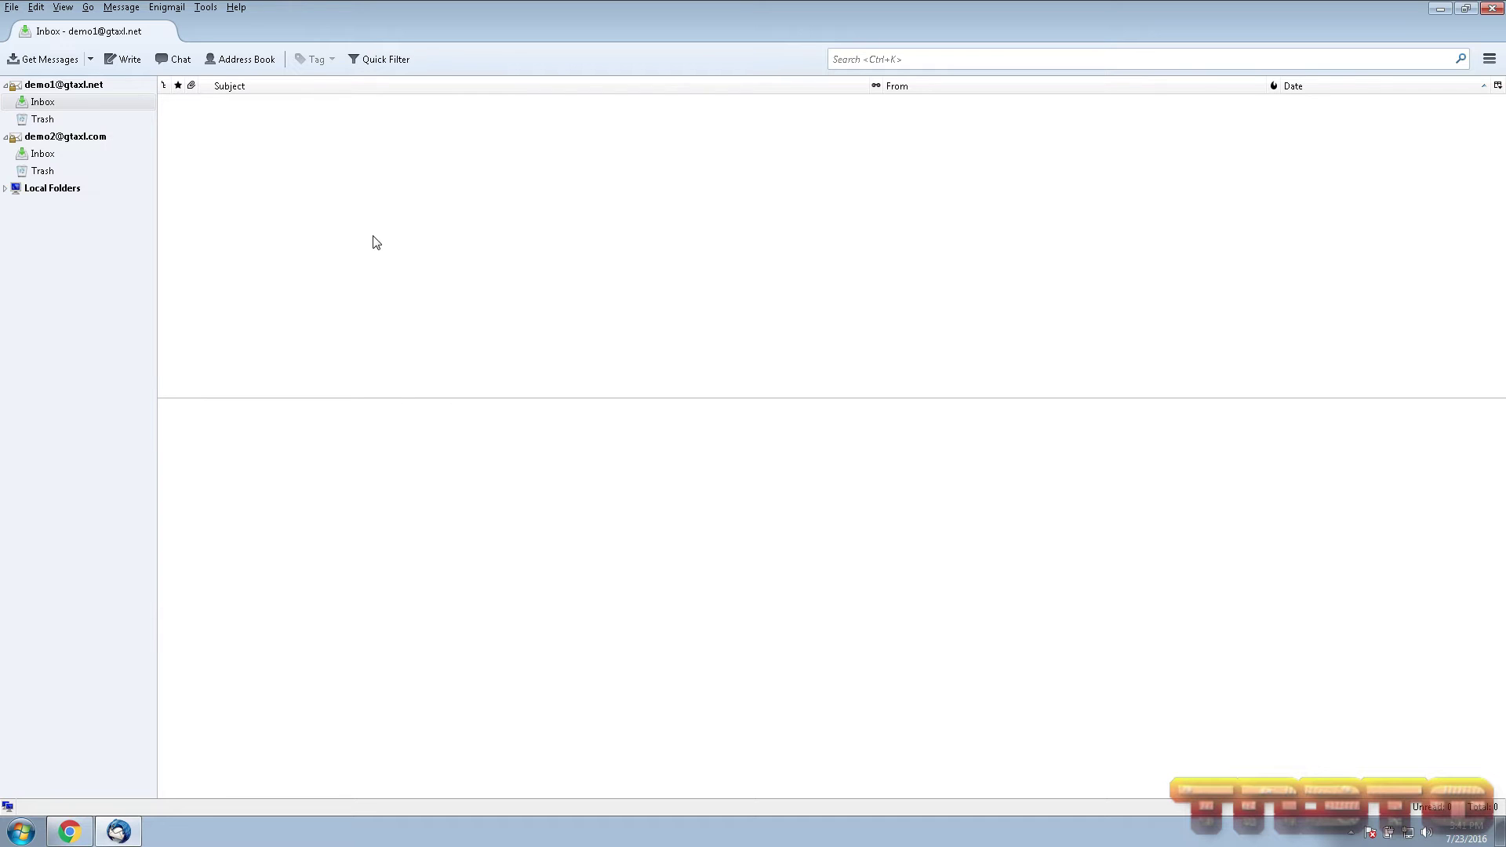
click(166, 8)
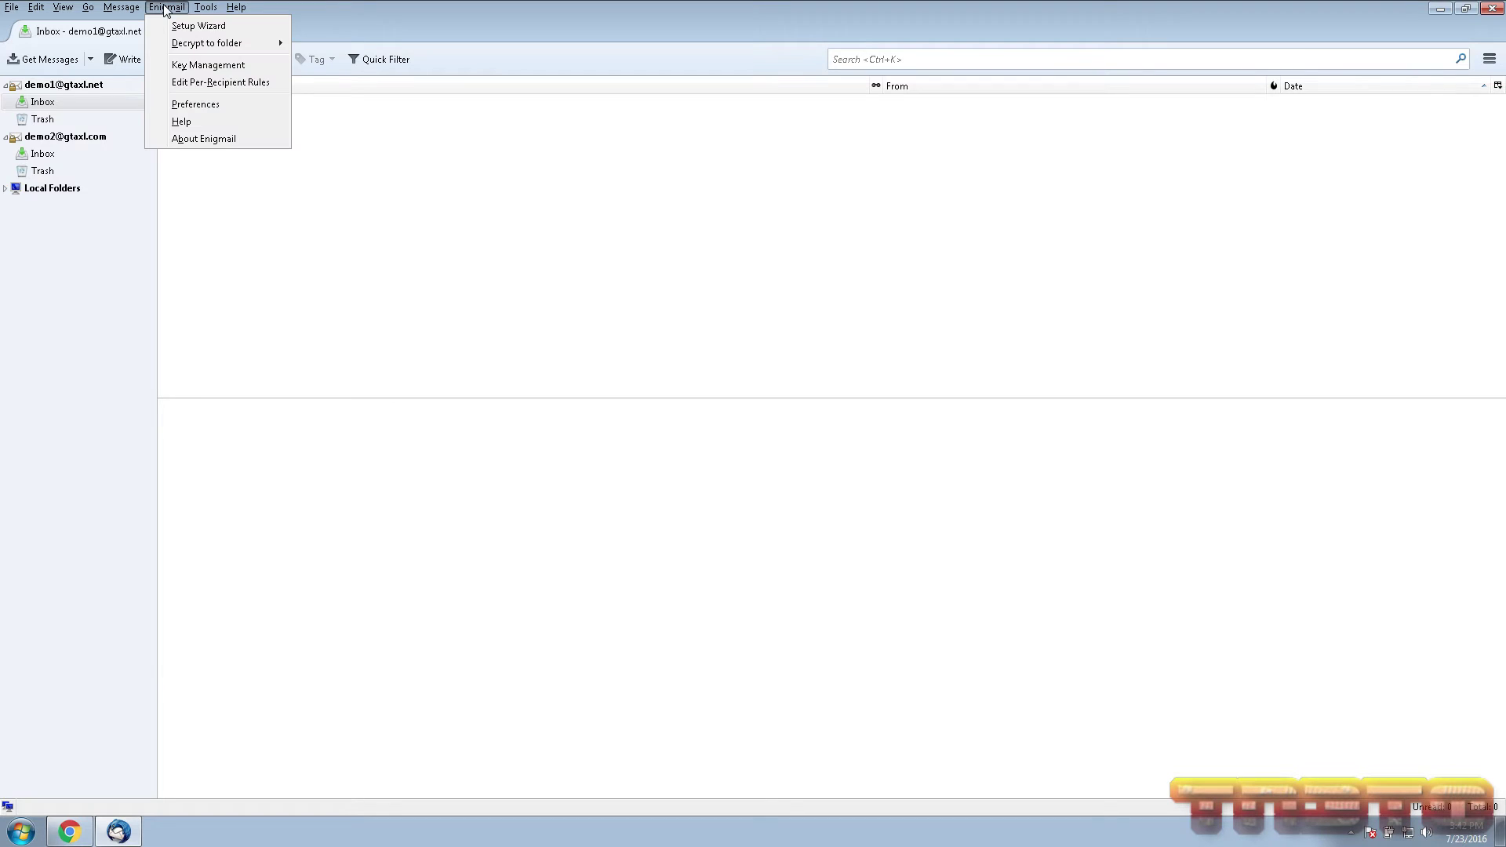
click(208, 65)
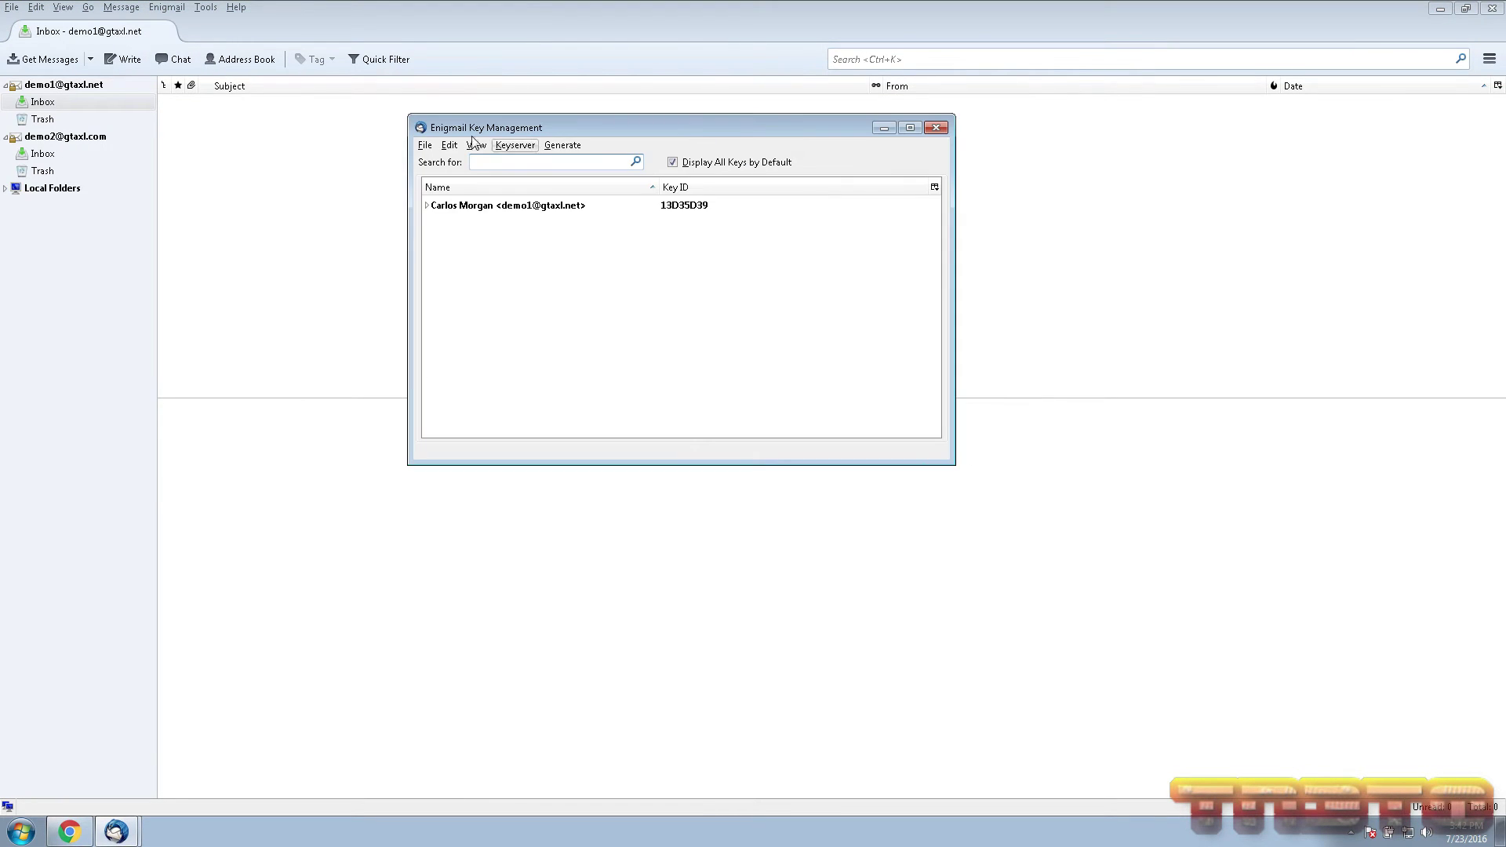
click(527, 146)
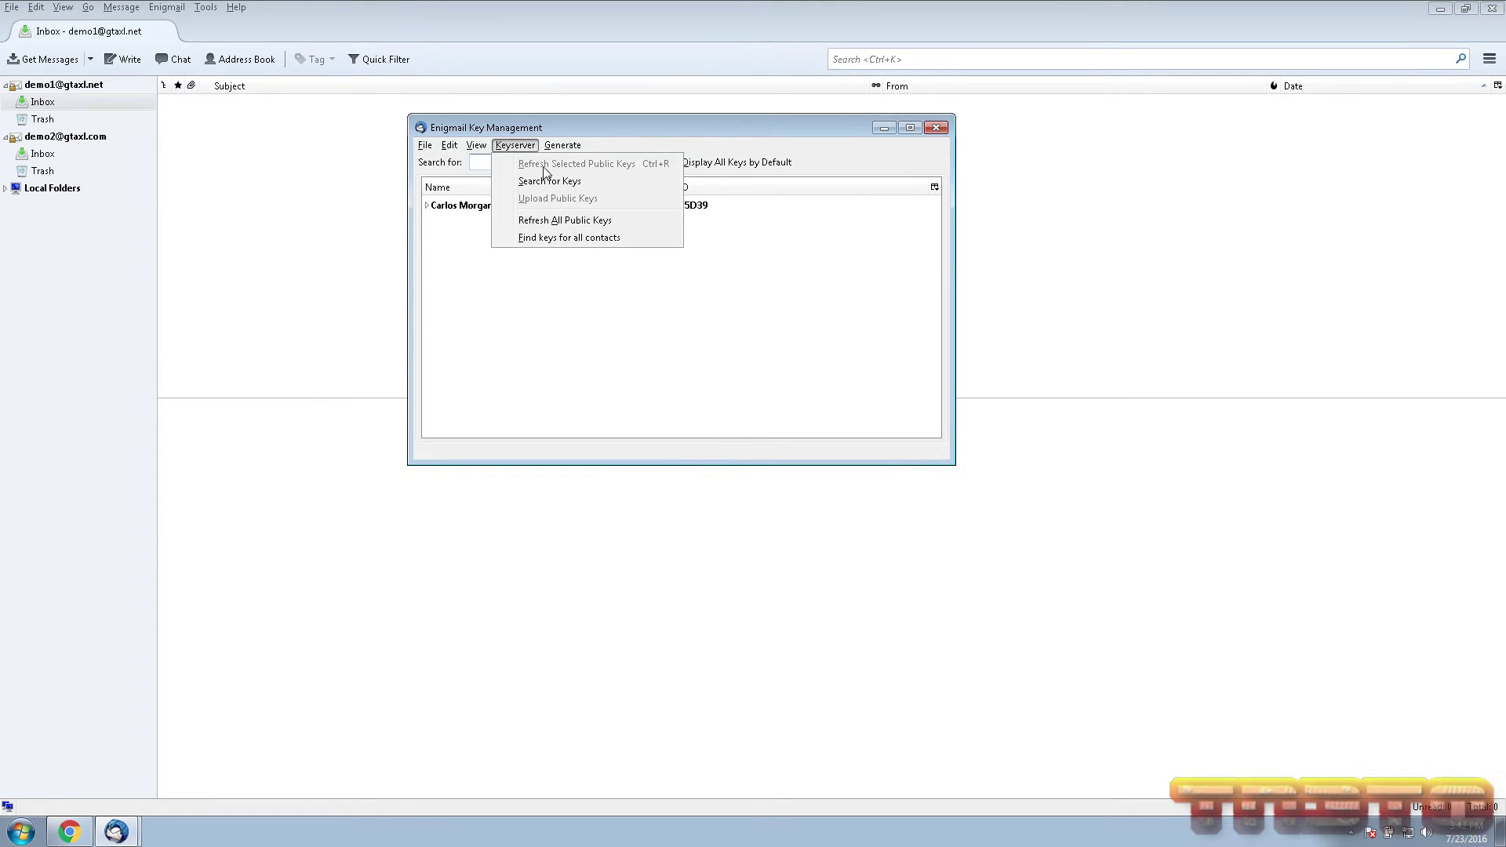
click(548, 179)
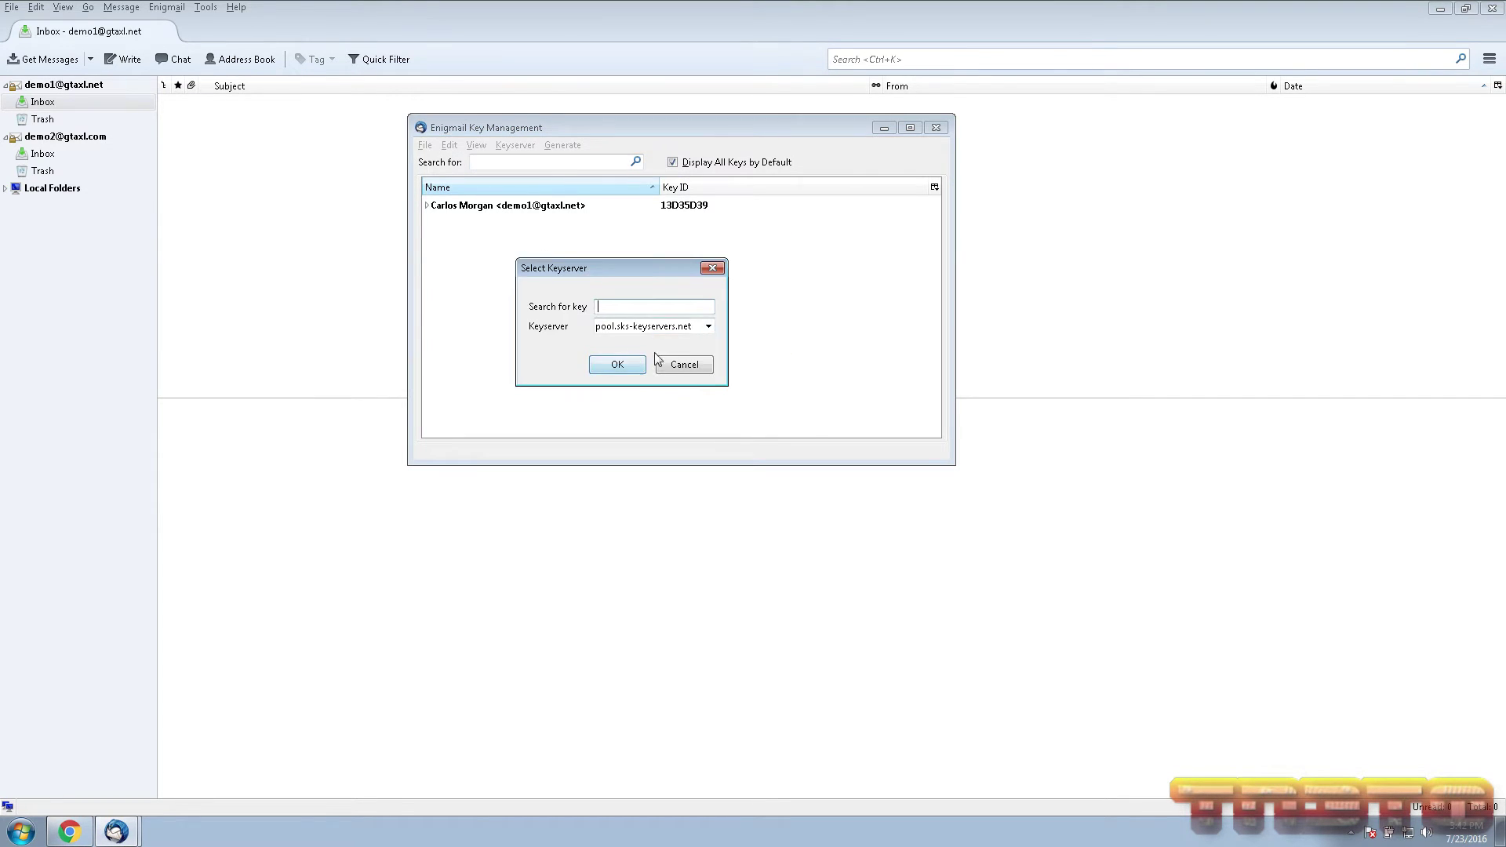
Step: Choose pgp.mit.edu as the keyserver and search it for the contact's full name
click(708, 326)
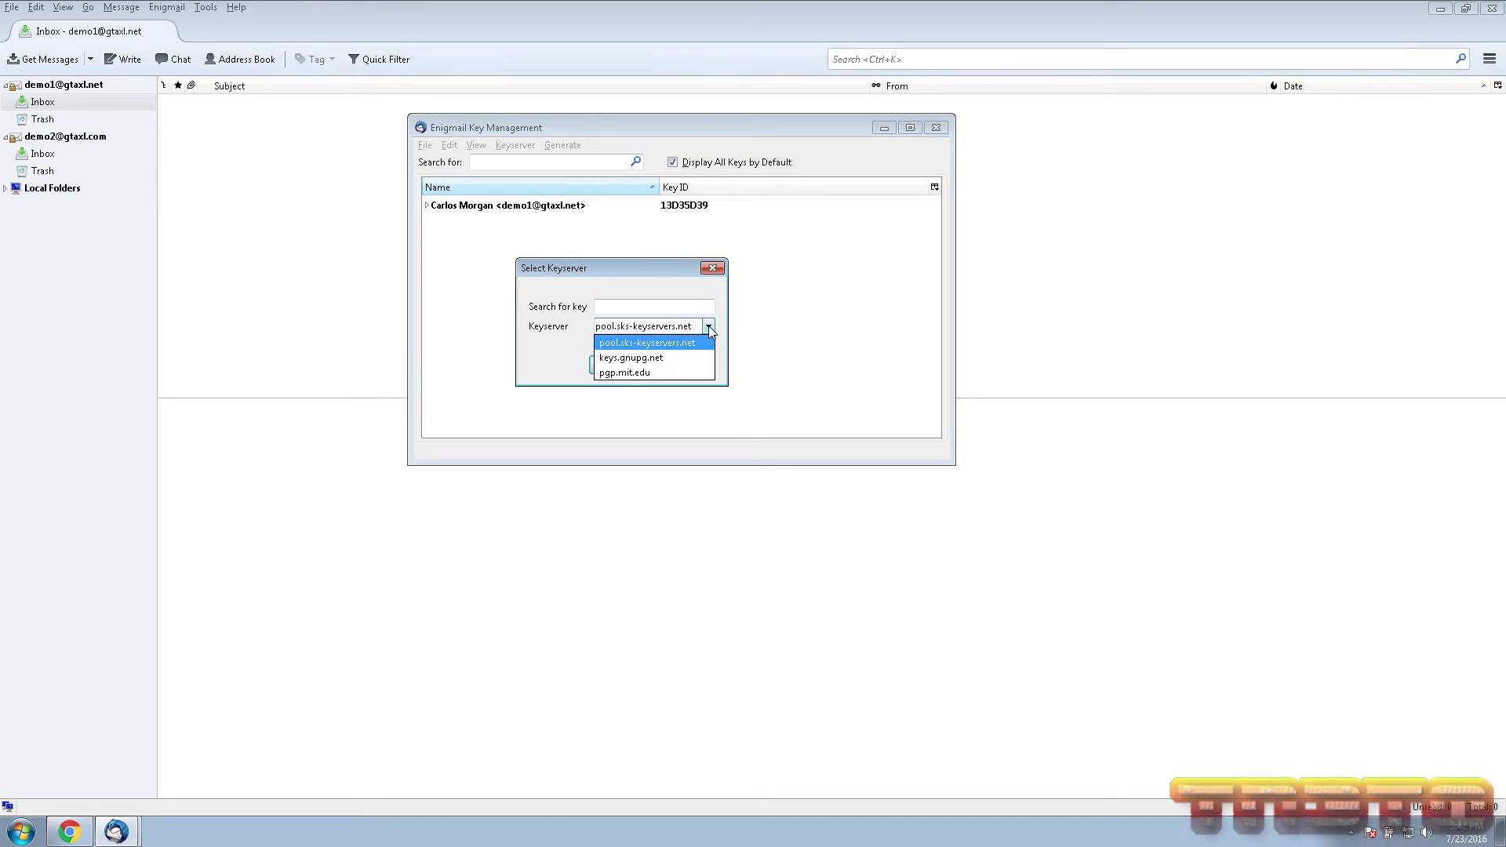
click(620, 372)
click(614, 307)
drag(581, 273, 603, 278)
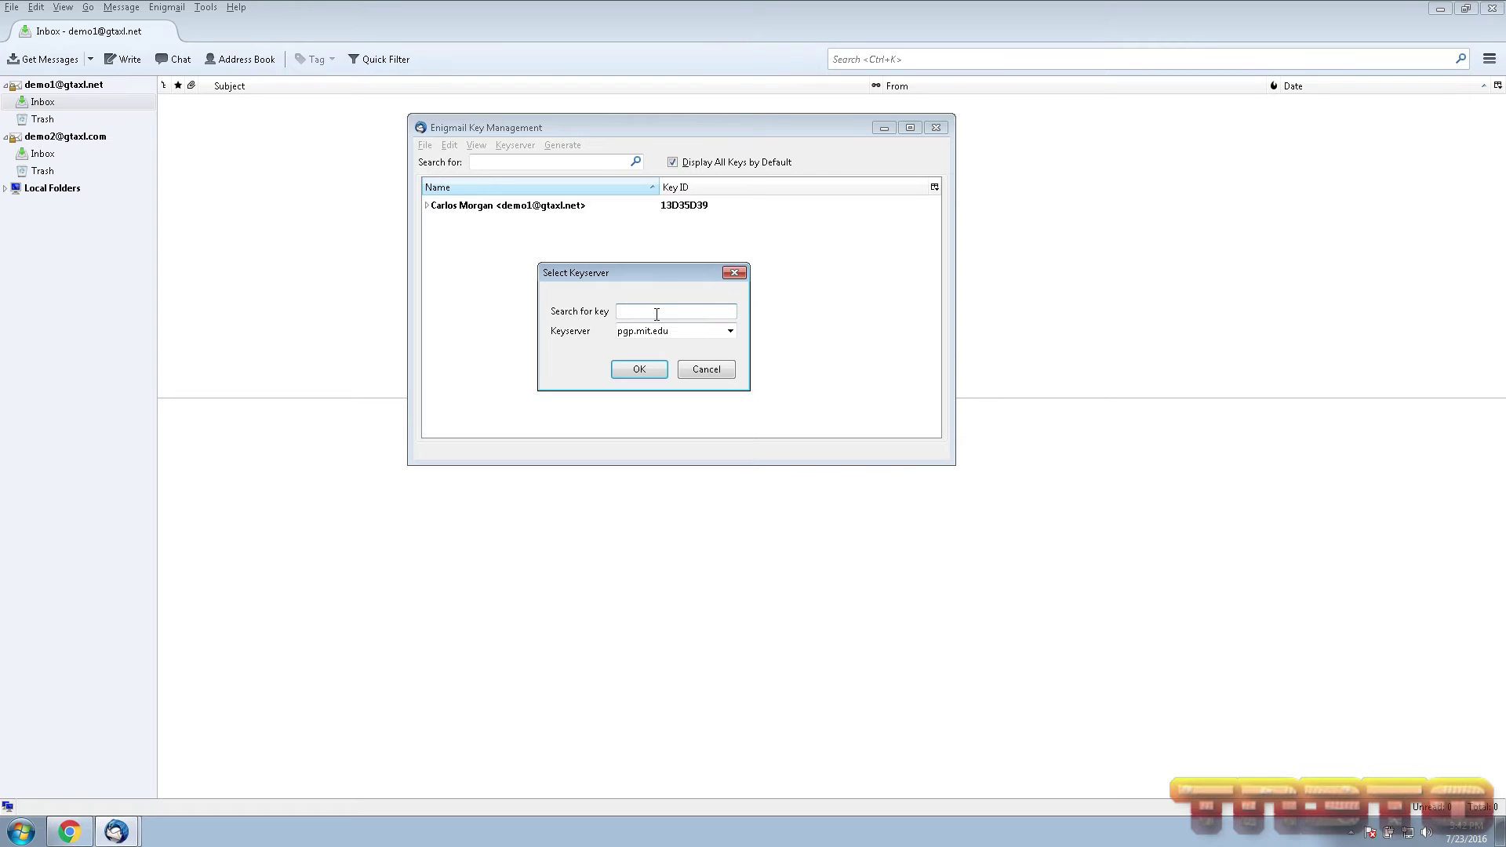
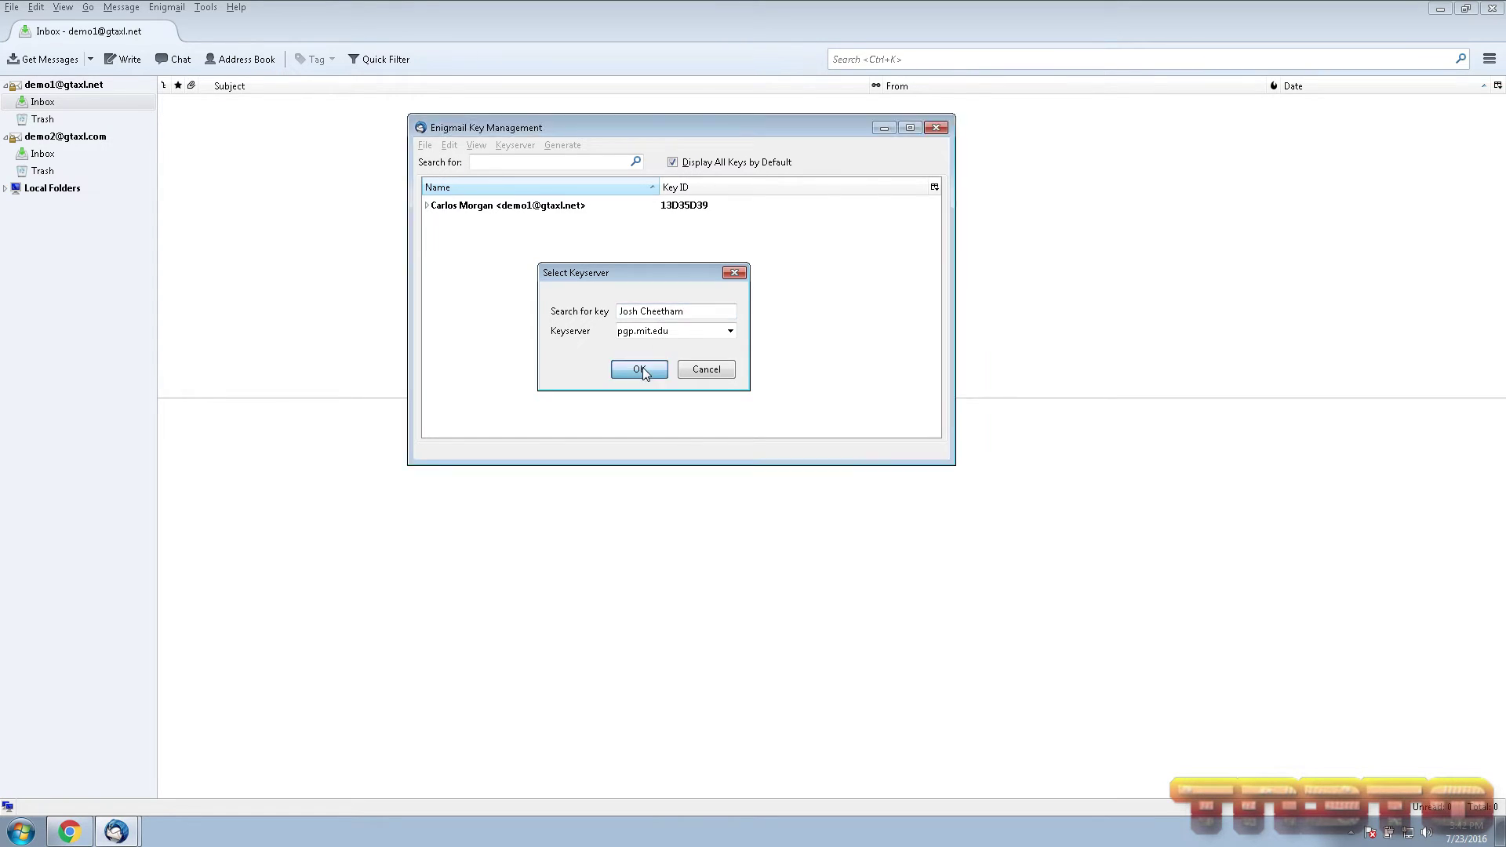
click(640, 369)
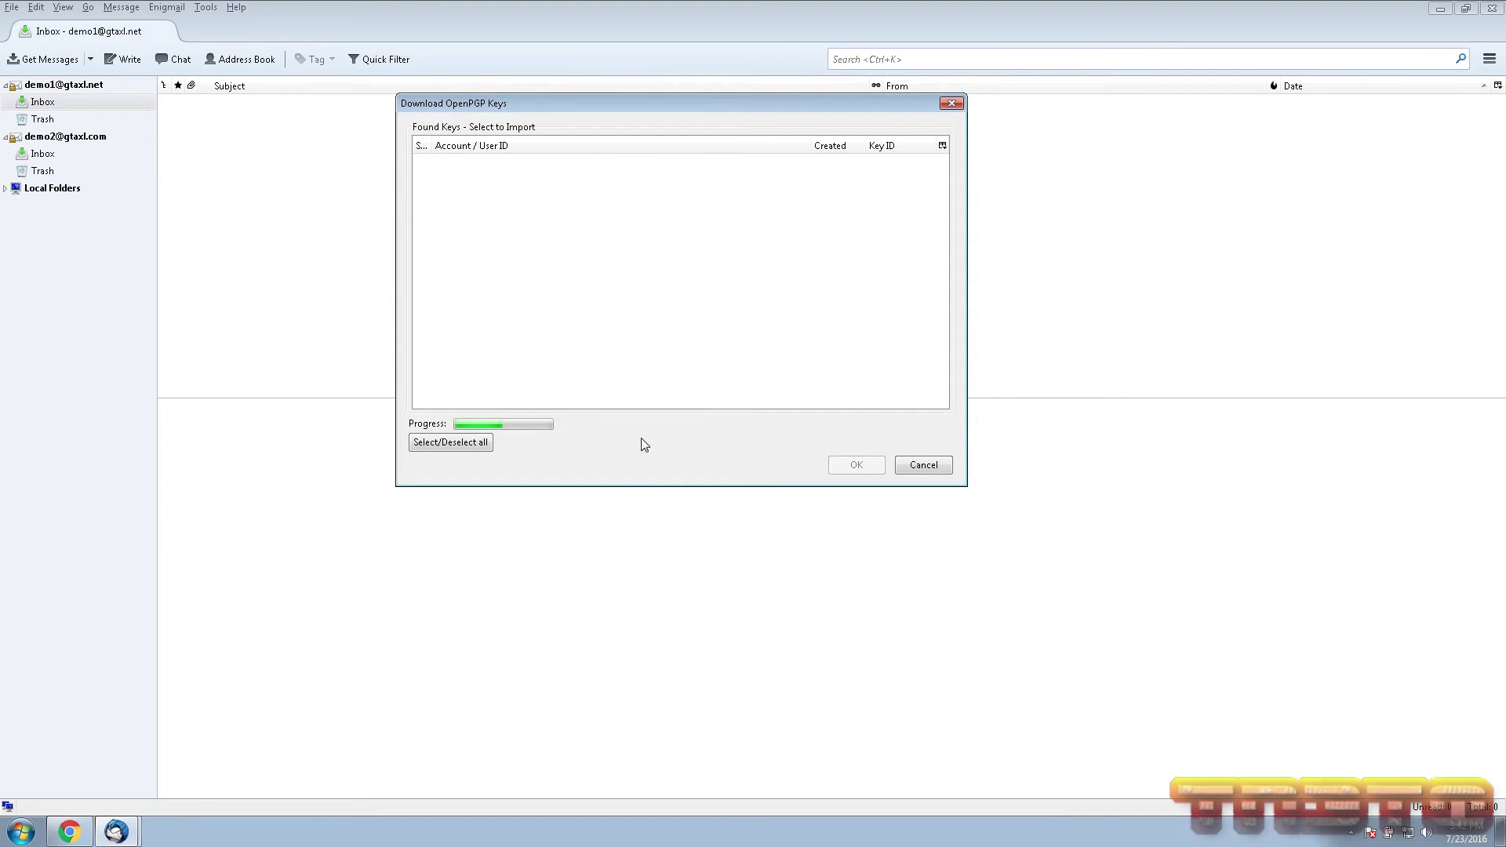
Step: Select and import the contact's two keys, 2243B525 and A414F272, from the keyserver results
drag(573, 109, 652, 151)
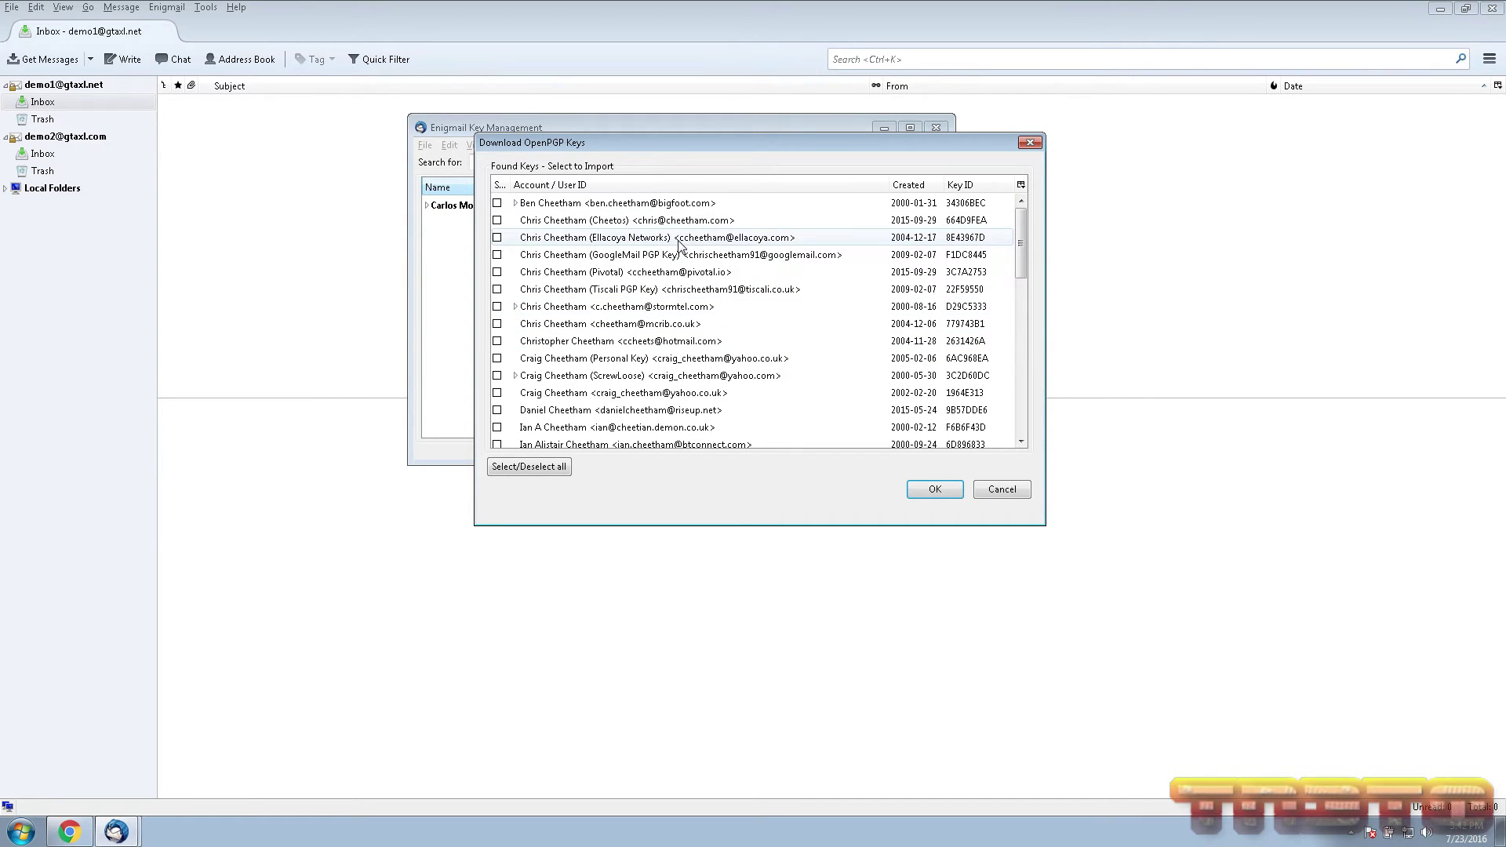
scroll(682, 241, down, 3)
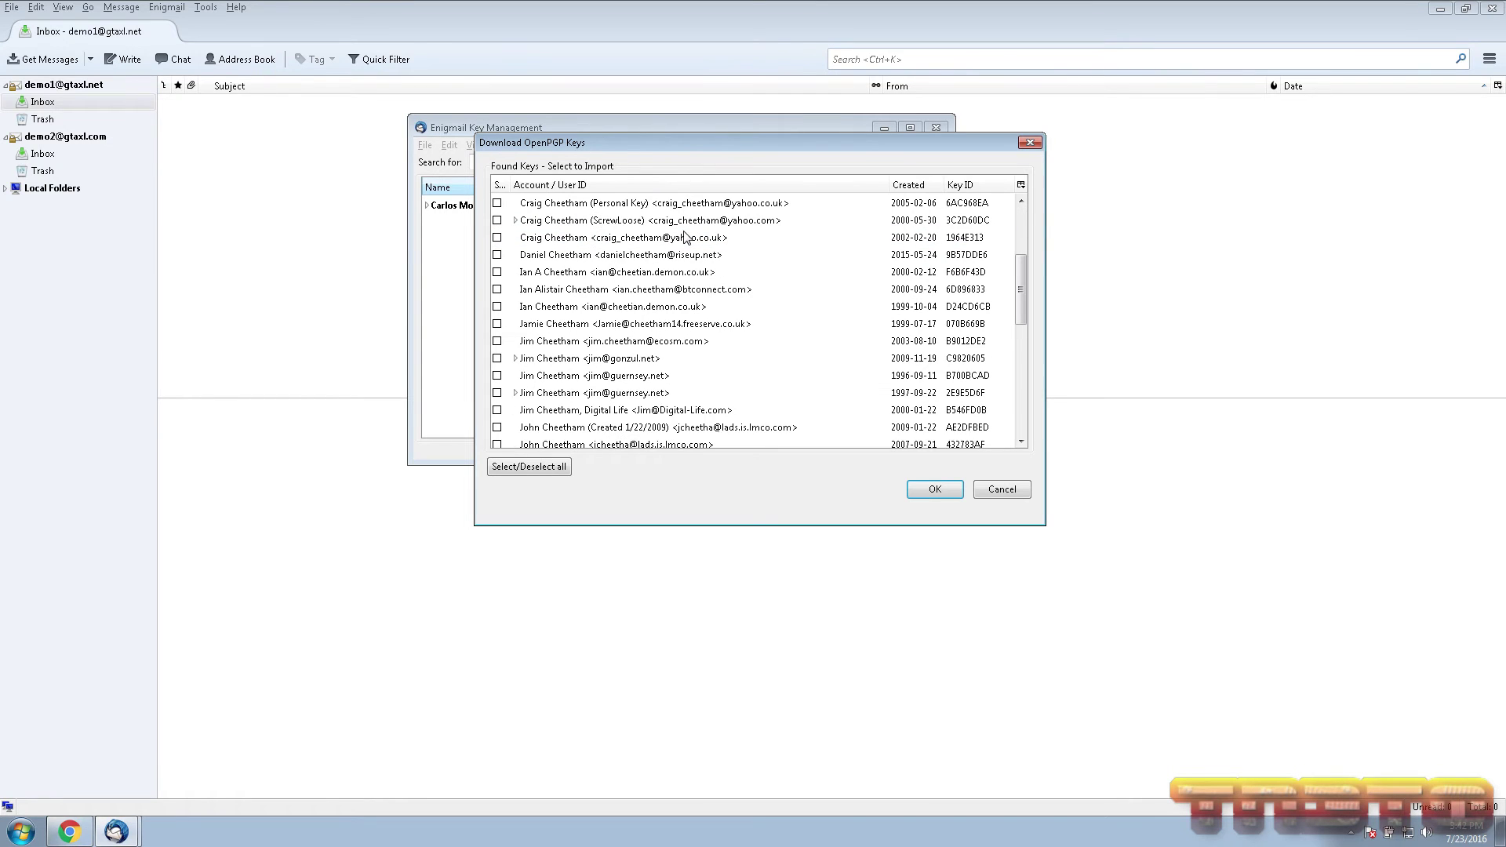
scroll(685, 237, down, 1)
scroll(684, 237, down, 1)
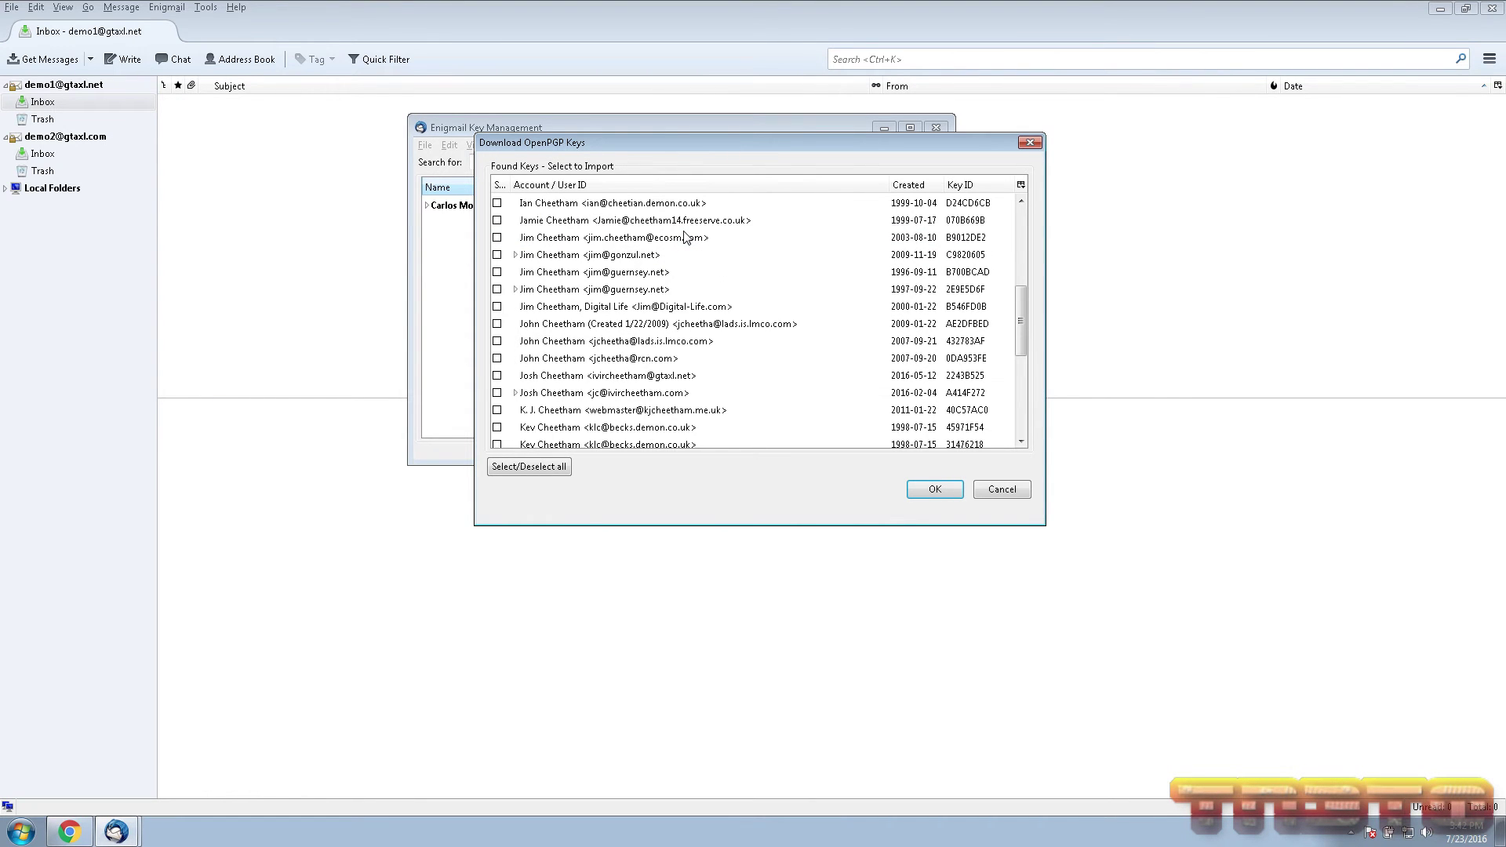
click(496, 376)
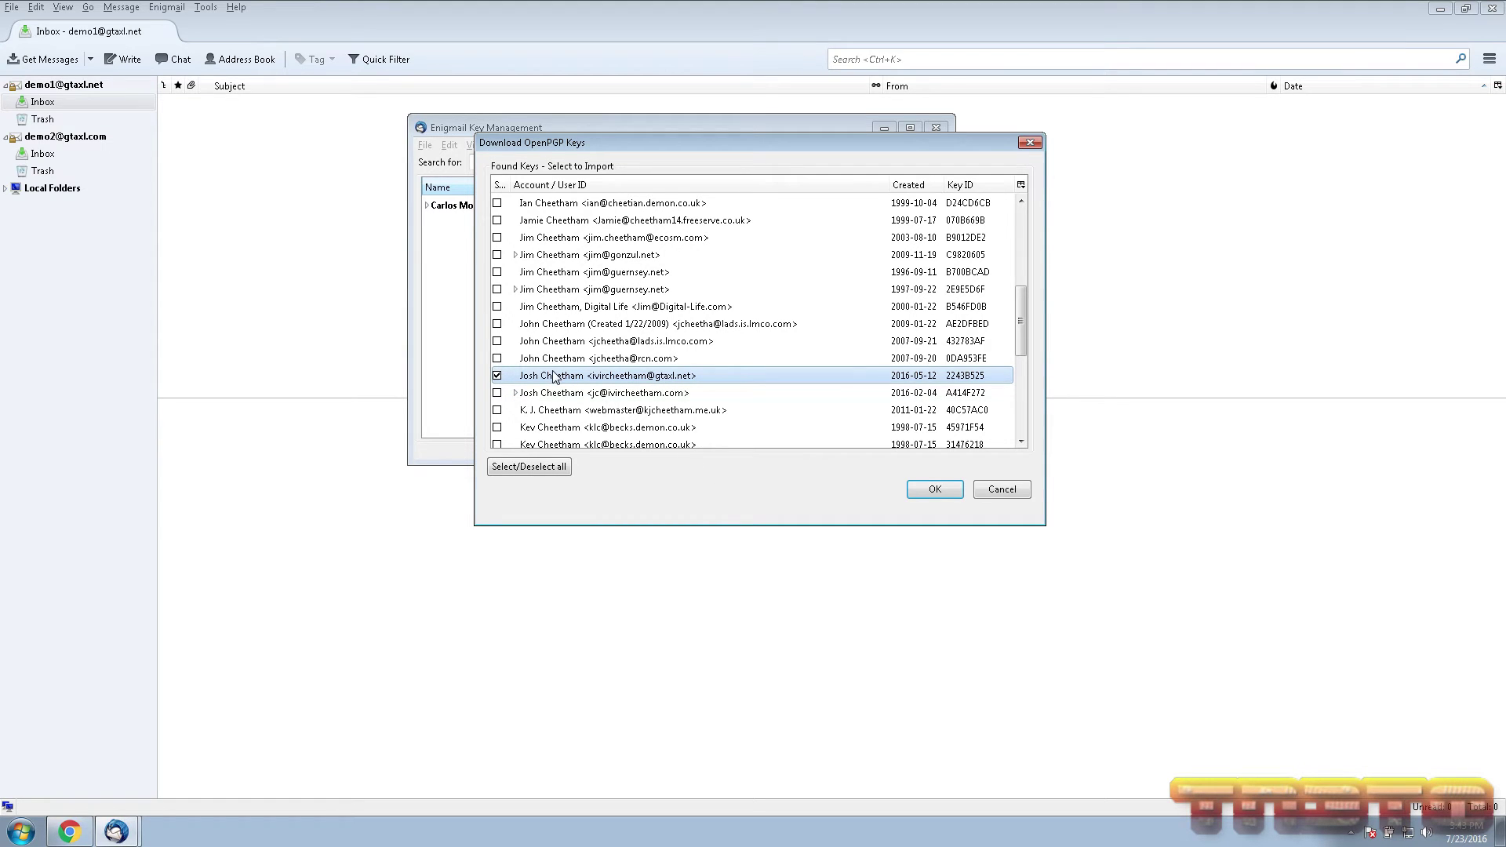
click(497, 392)
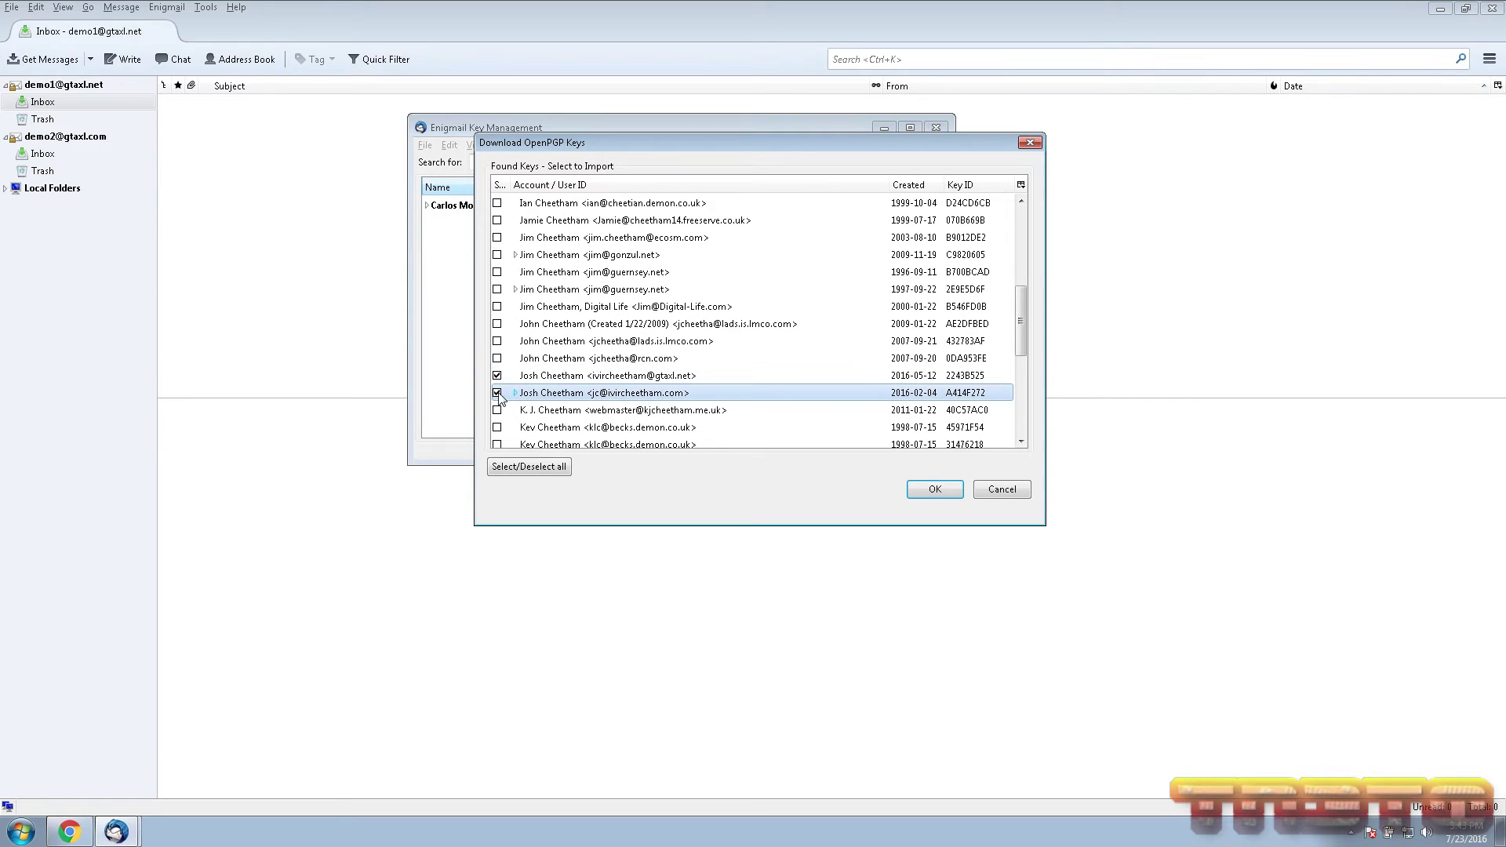
click(932, 489)
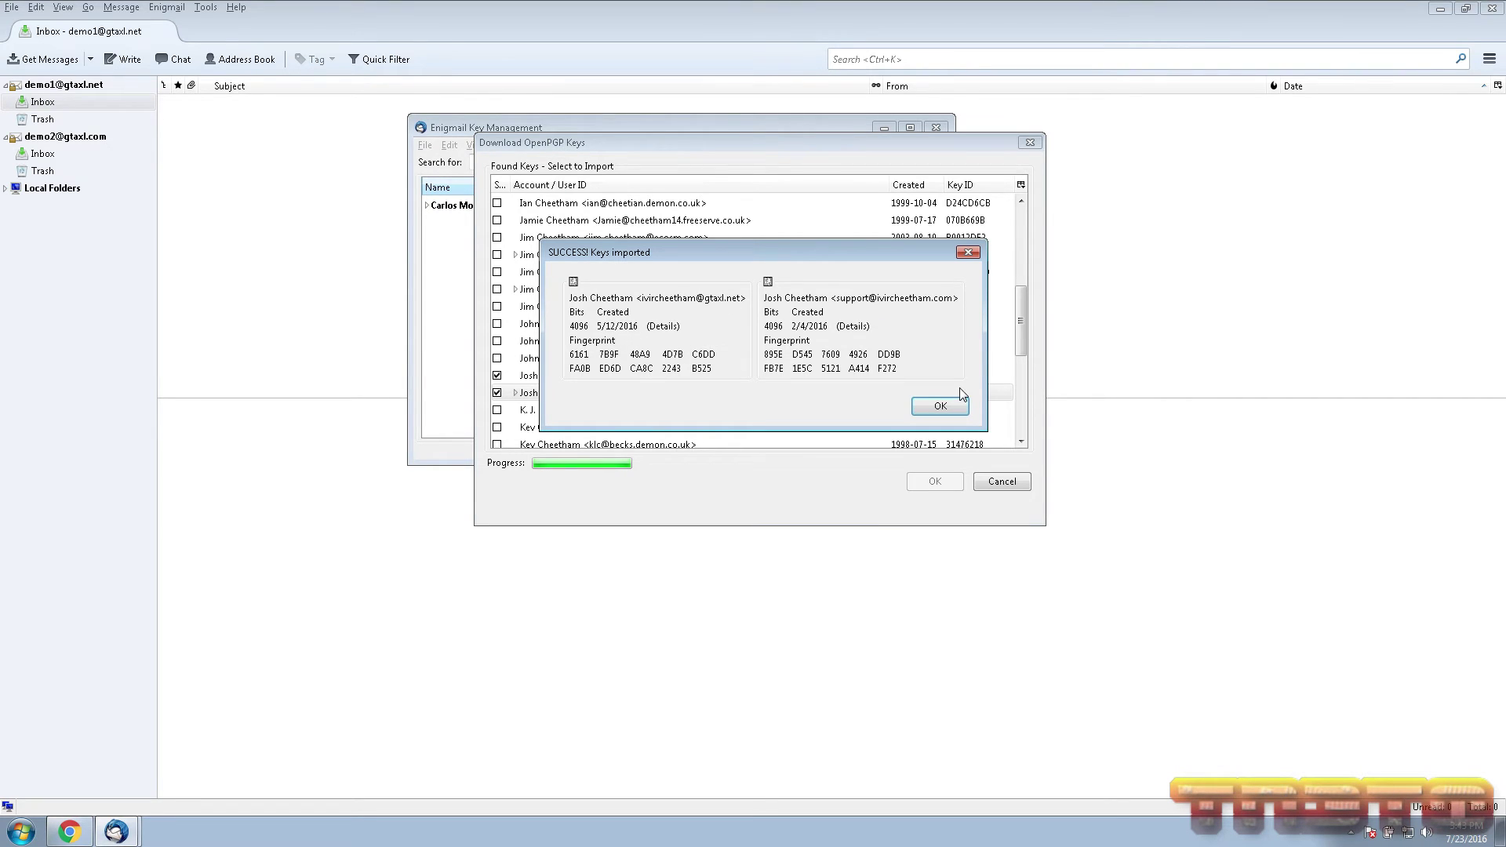
click(940, 407)
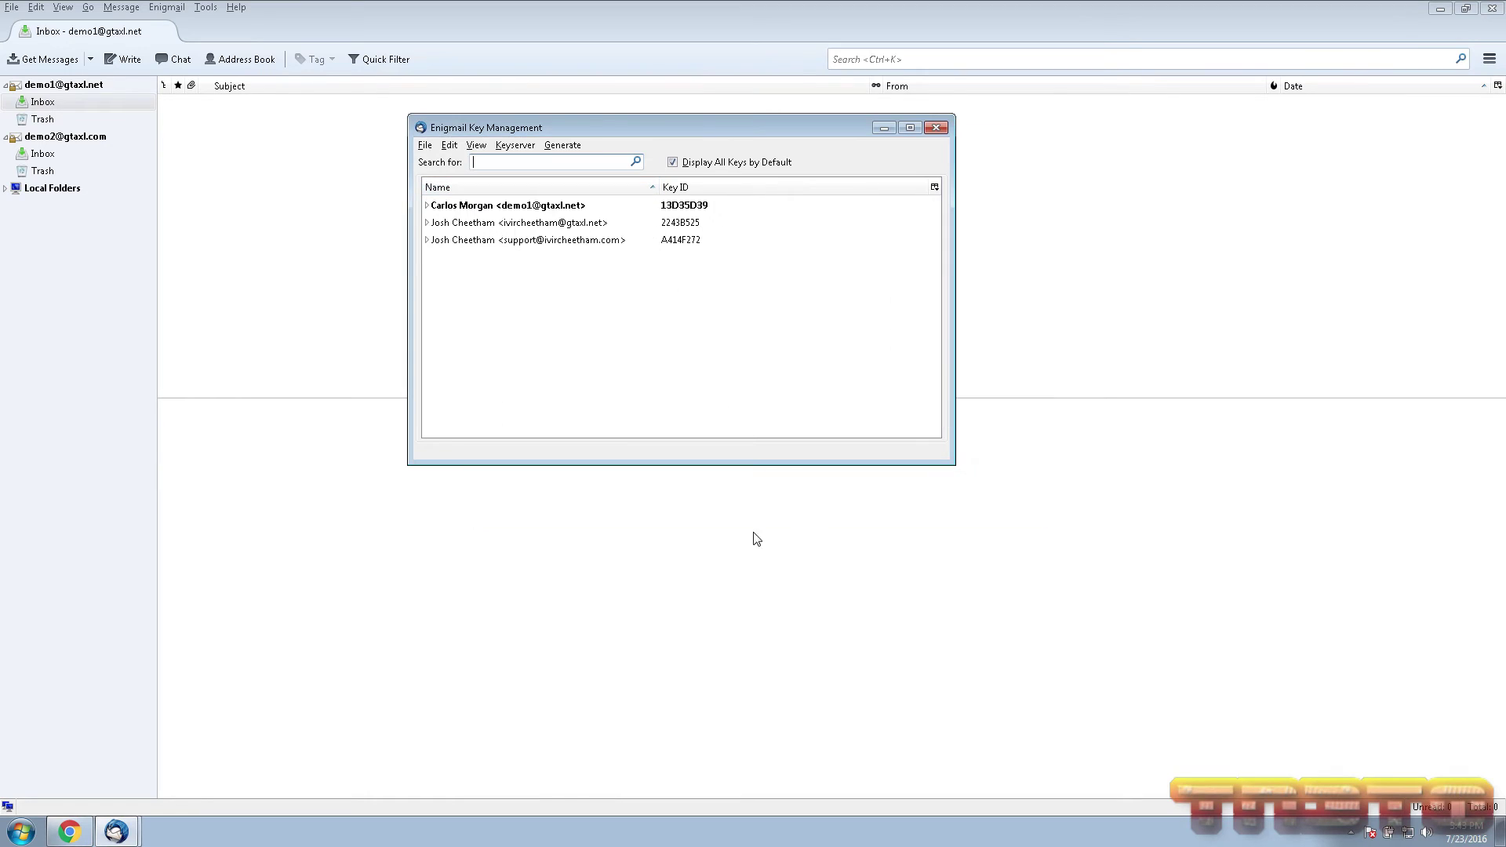
Step: Expand the two imported keys to check their identities and aliases, then close Key Management
click(424, 225)
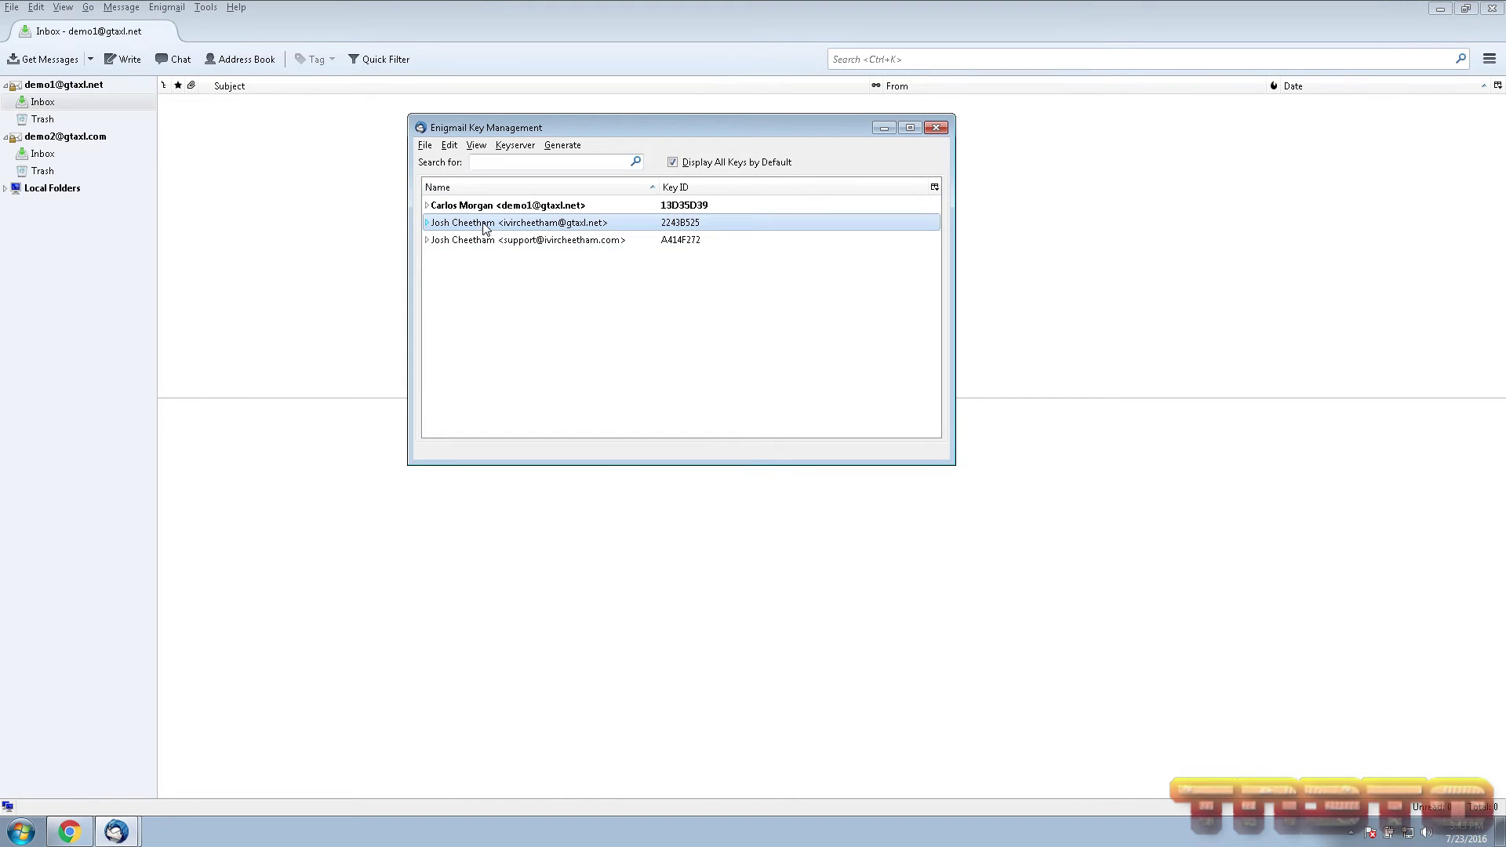
click(426, 223)
click(426, 274)
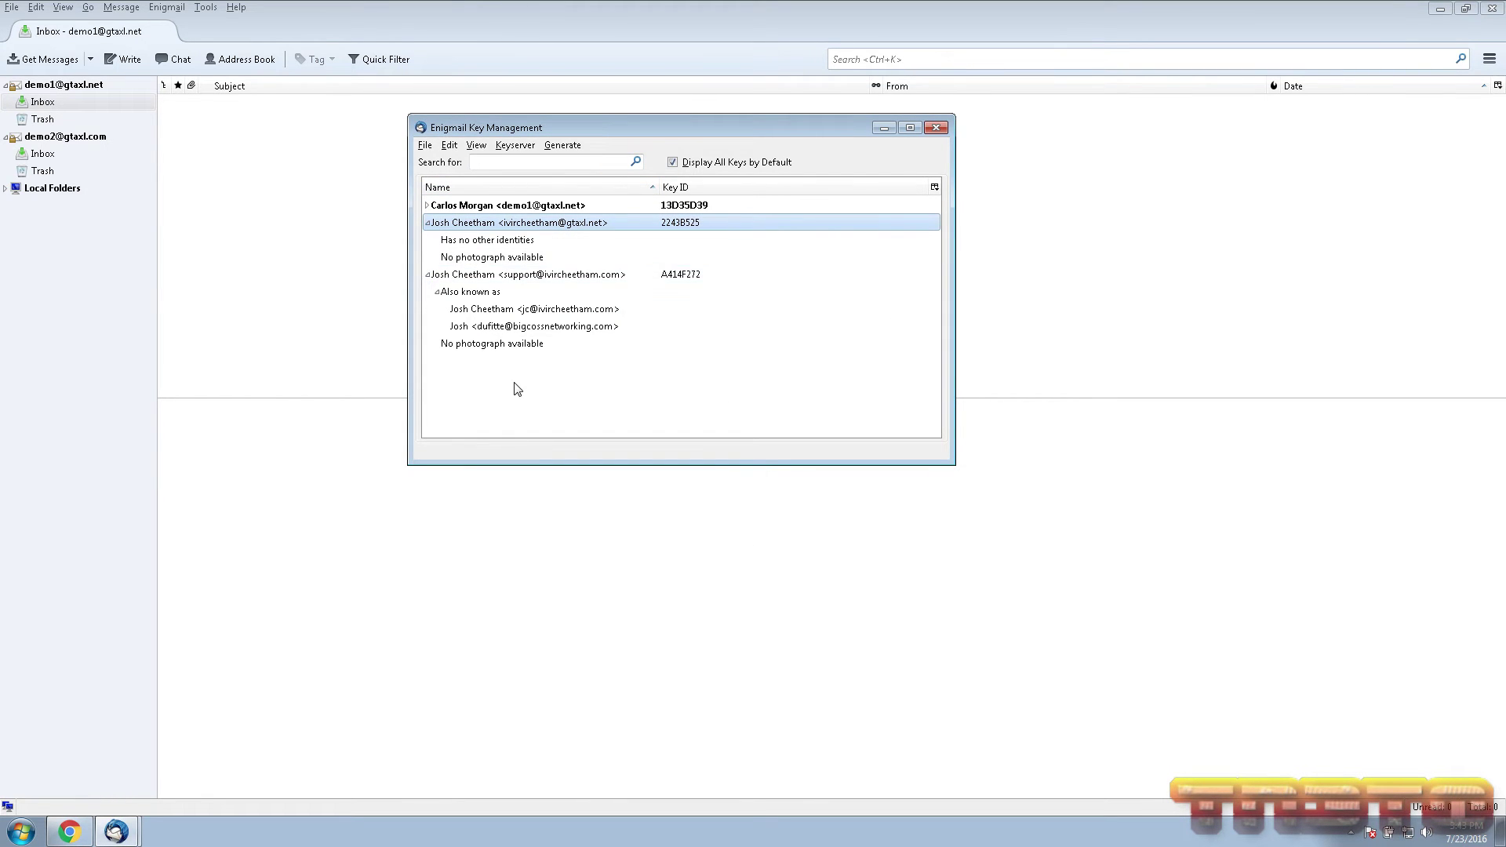
right_click(521, 225)
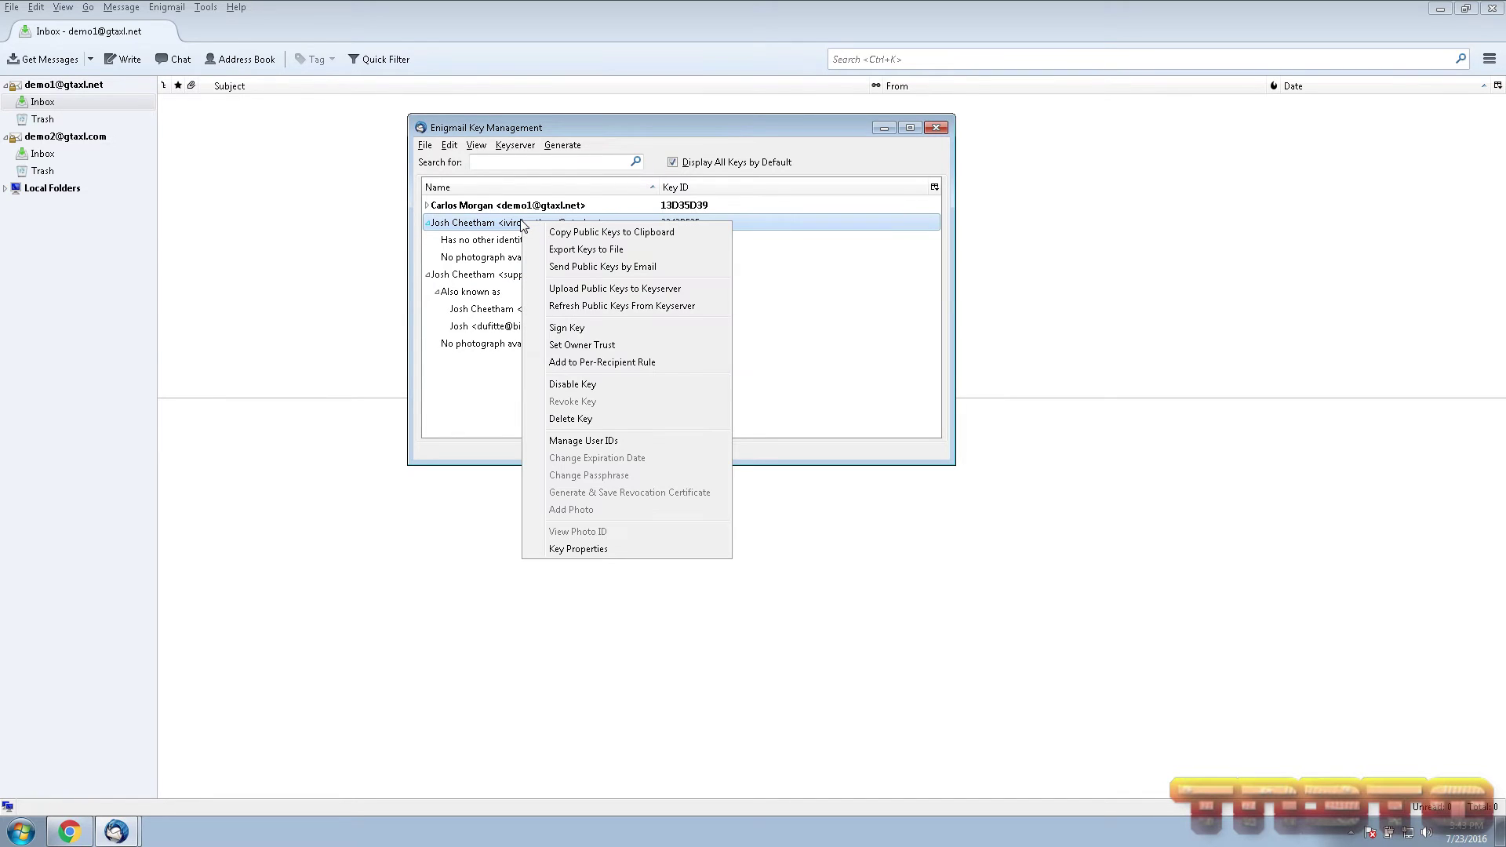
click(455, 398)
drag(523, 130, 567, 115)
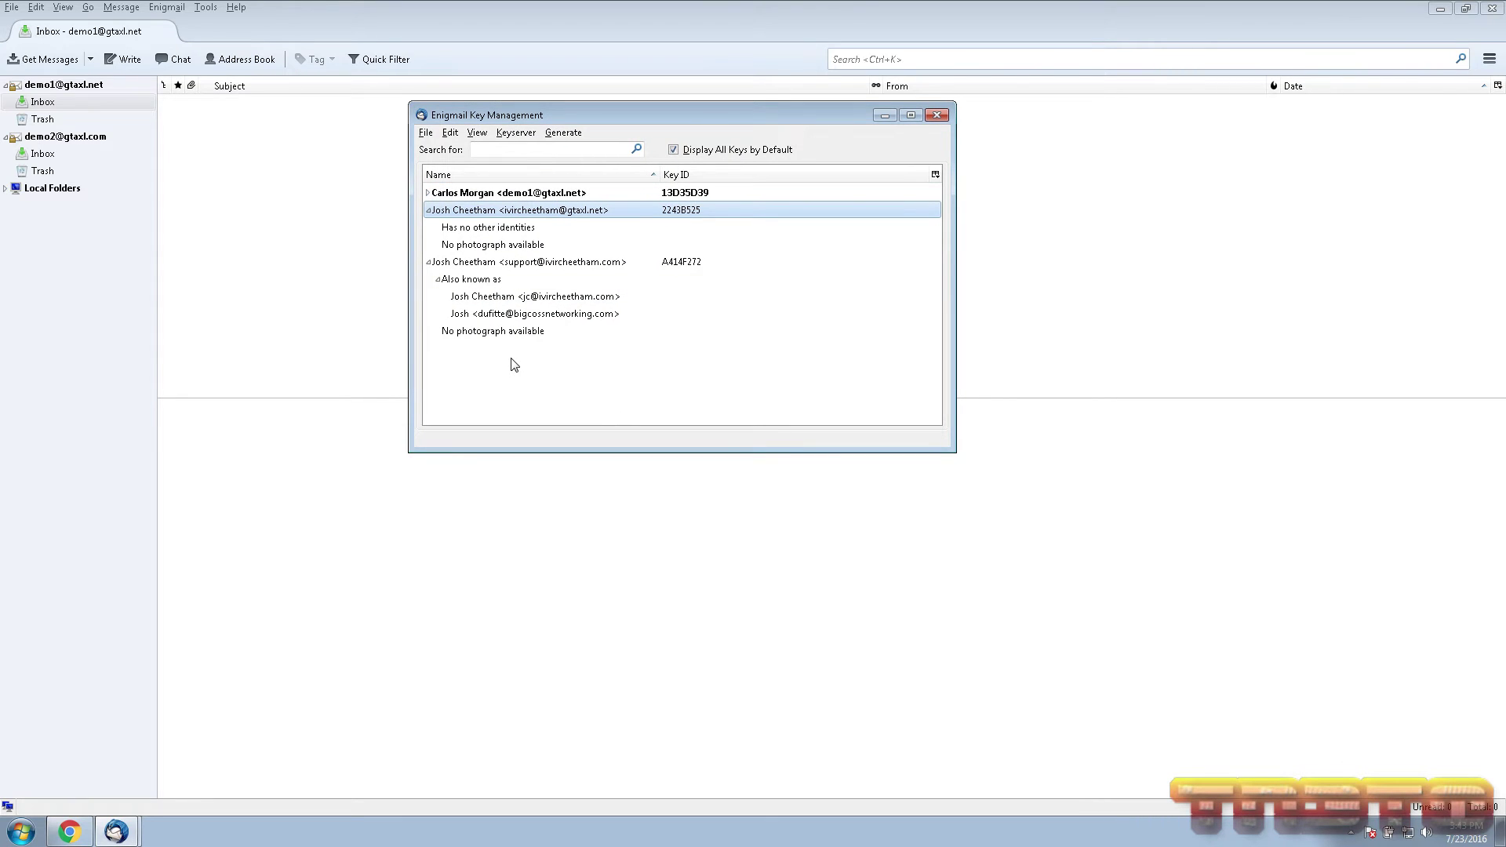
click(428, 262)
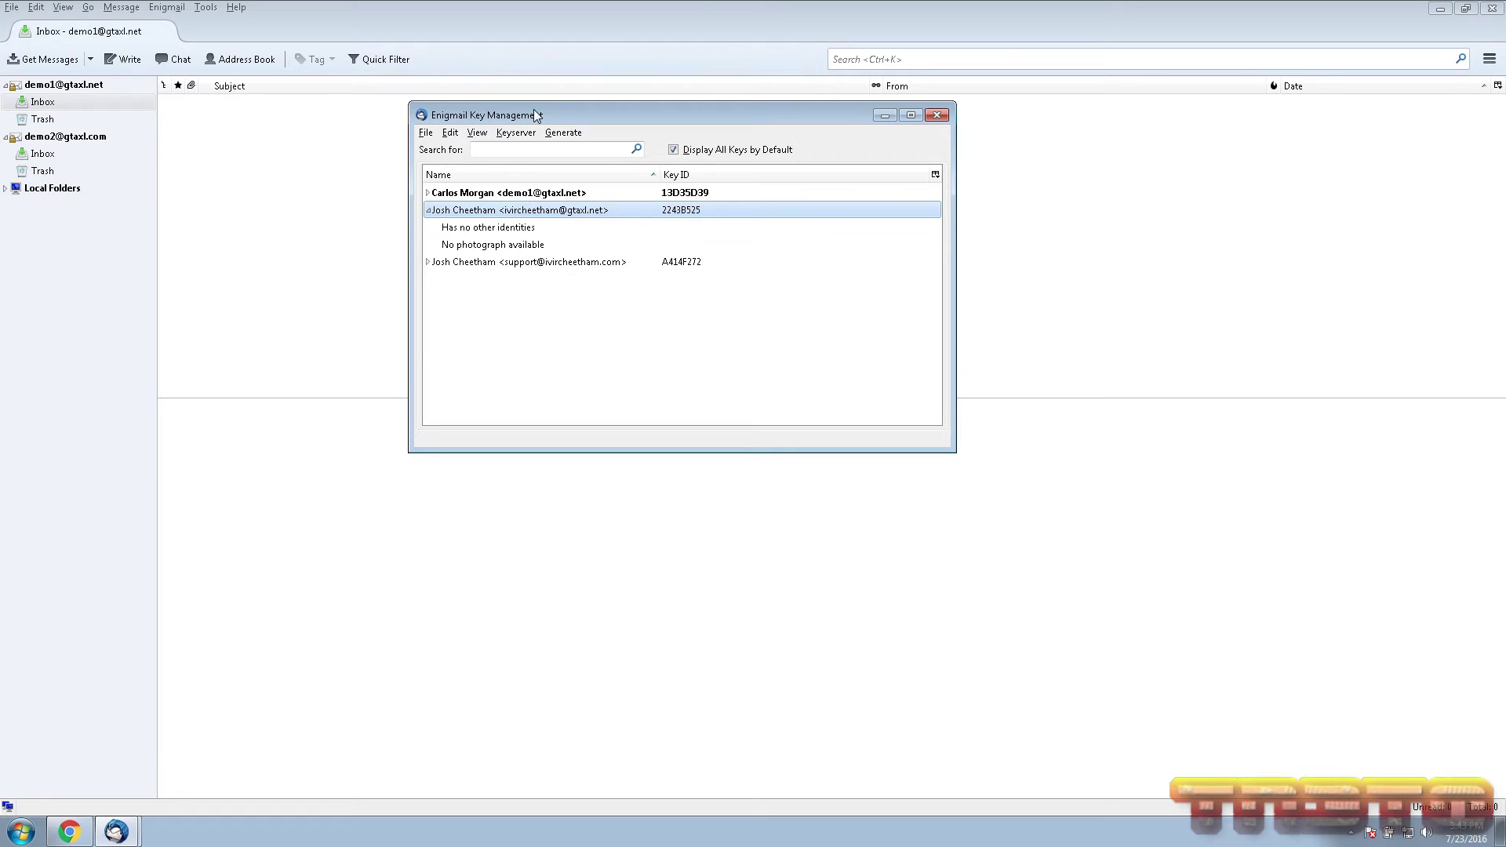
drag(535, 114, 514, 116)
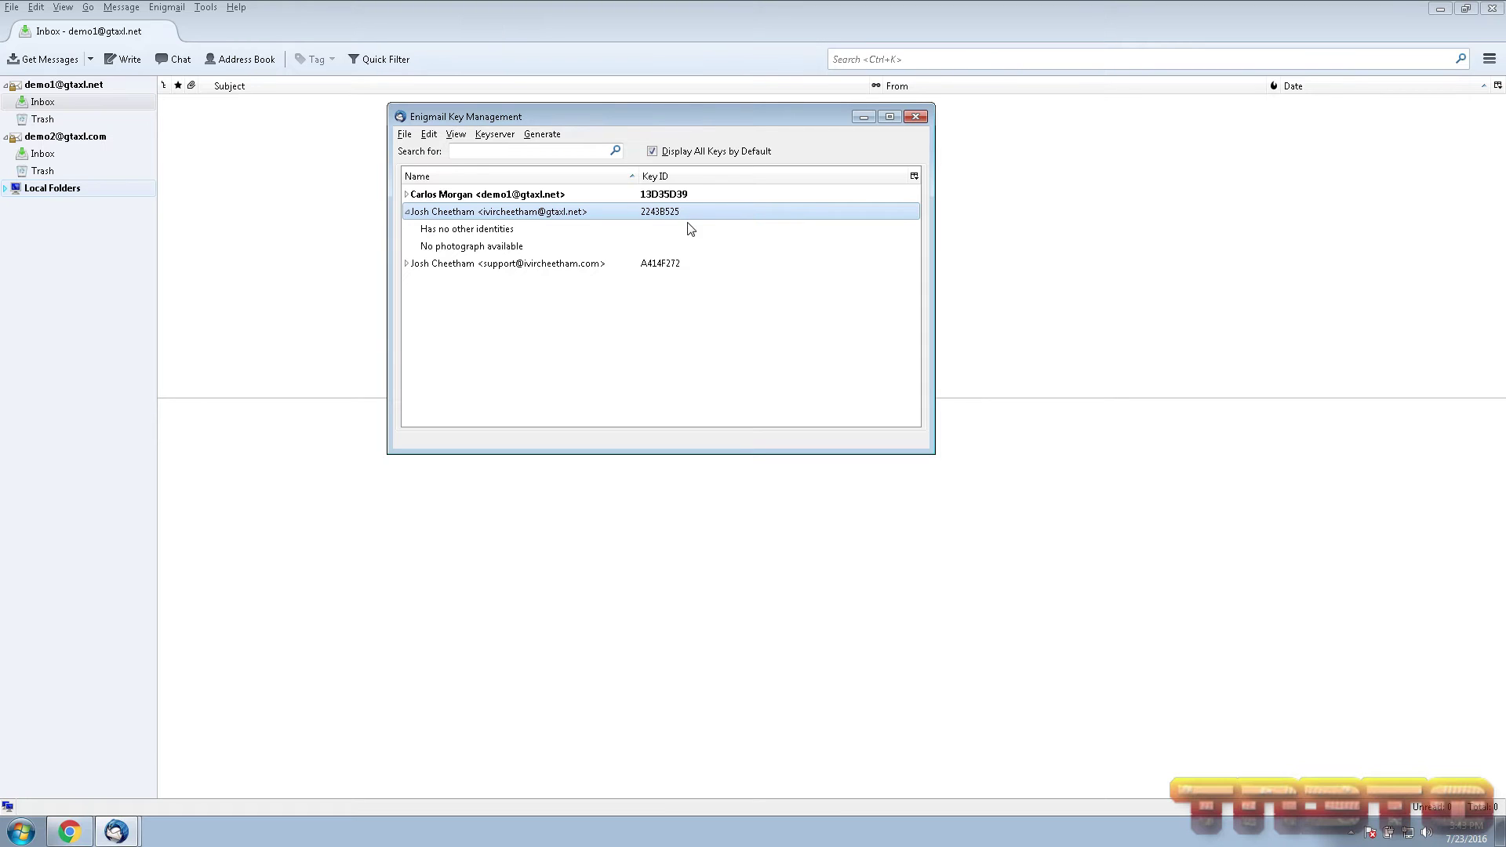
click(915, 116)
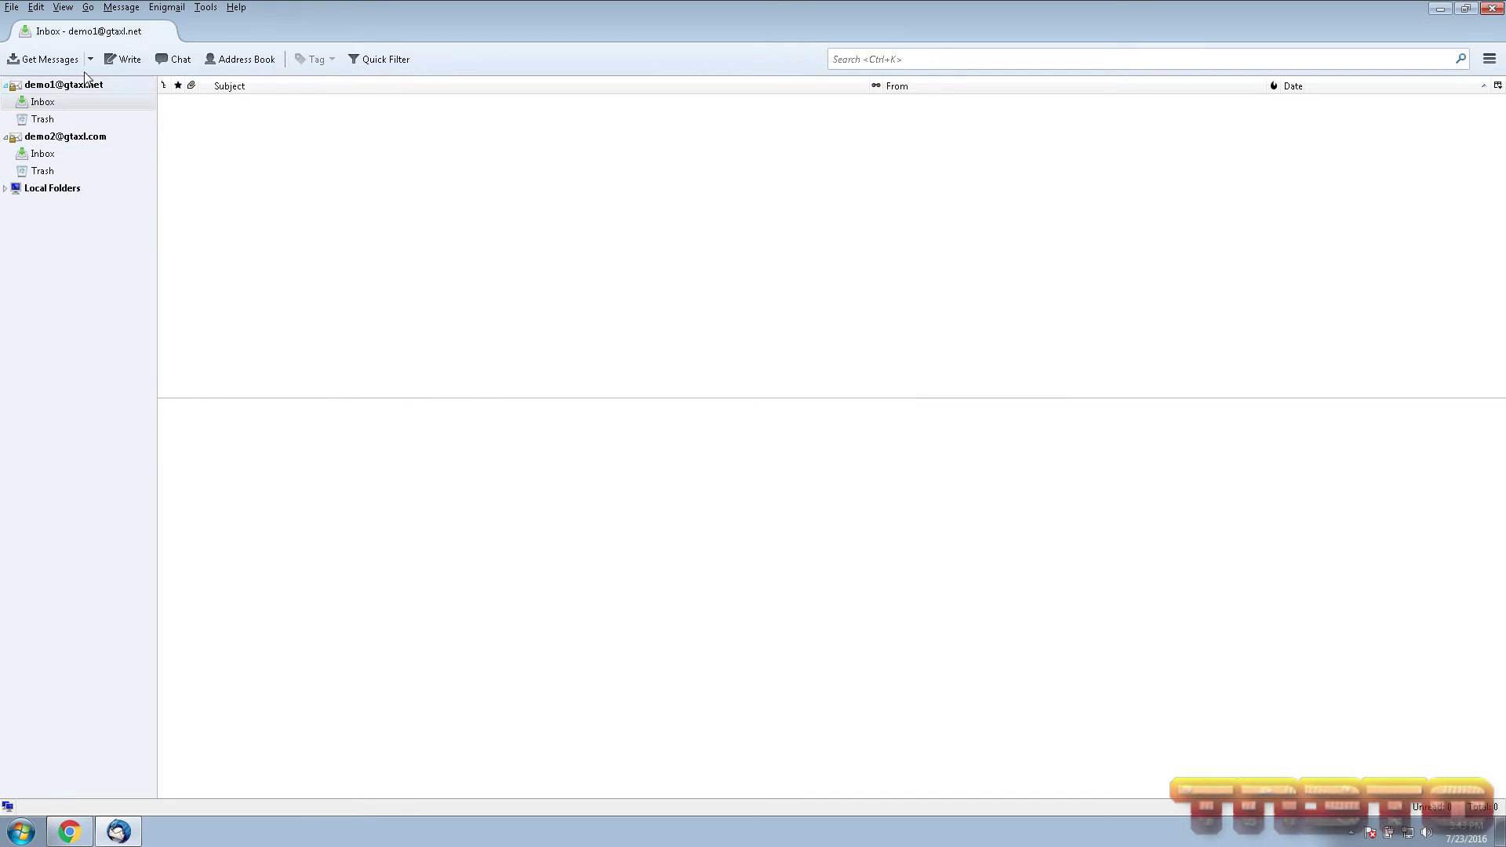
Step: Start a new message addressed to the second demo account's e-mail address
click(124, 58)
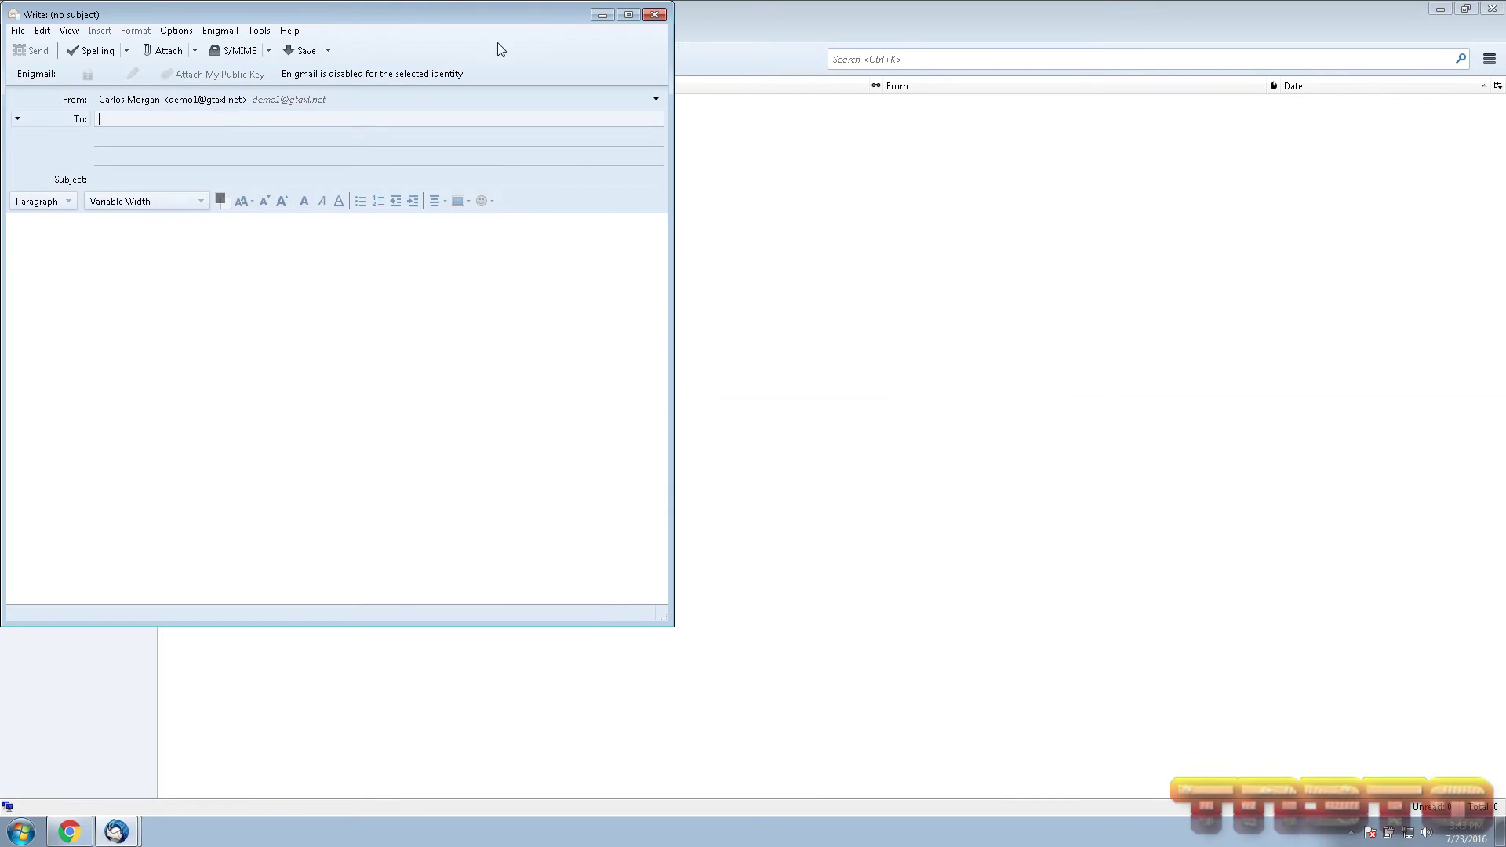
drag(329, 14, 704, 77)
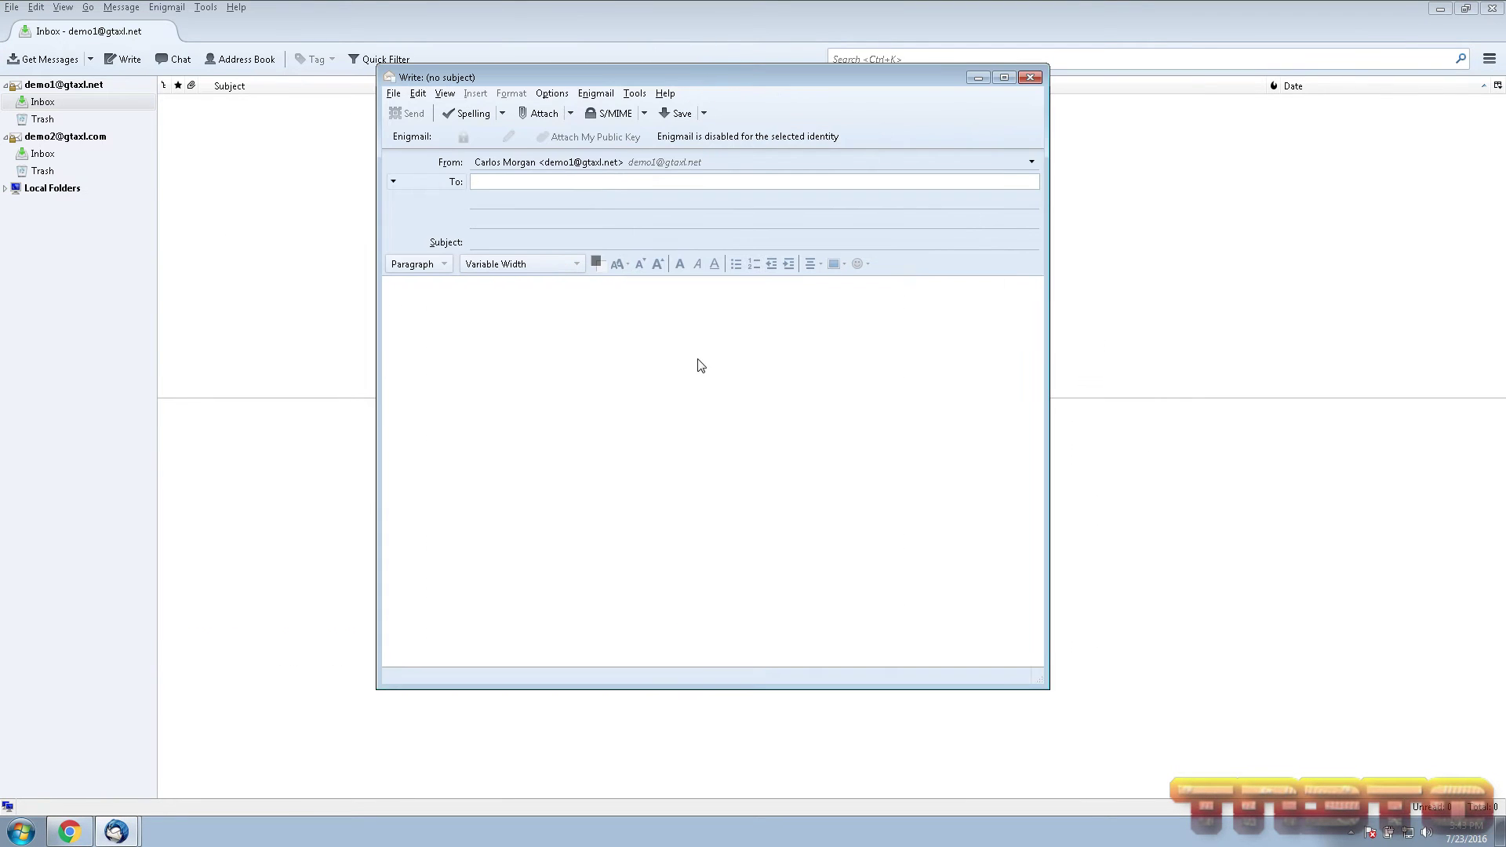
click(688, 351)
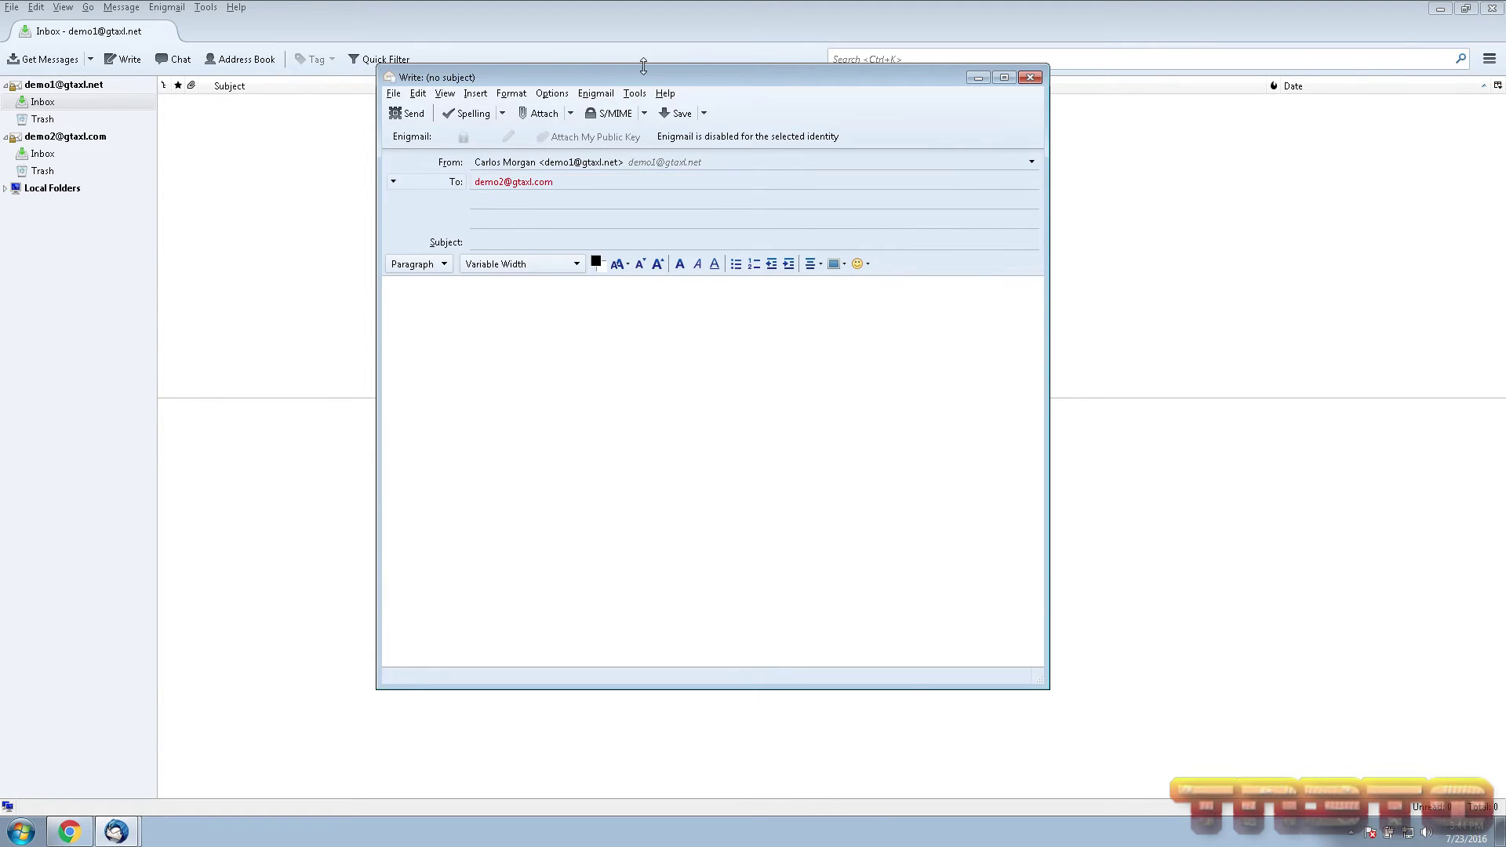
drag(636, 76, 605, 79)
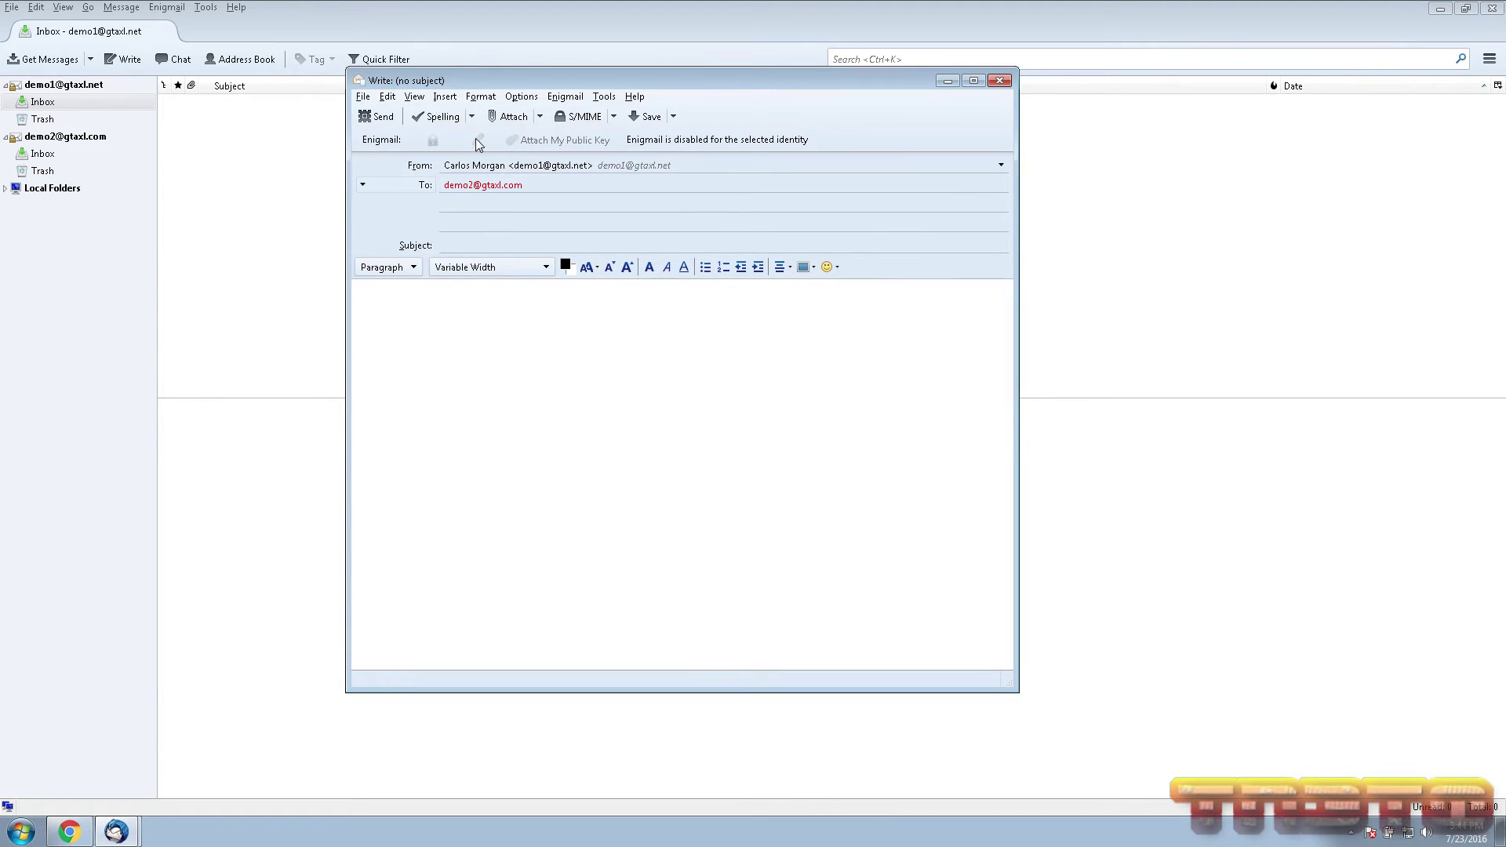
Step: Enable OpenPGP support for the sender identity through the 'Enigmail is disabled' label
click(740, 142)
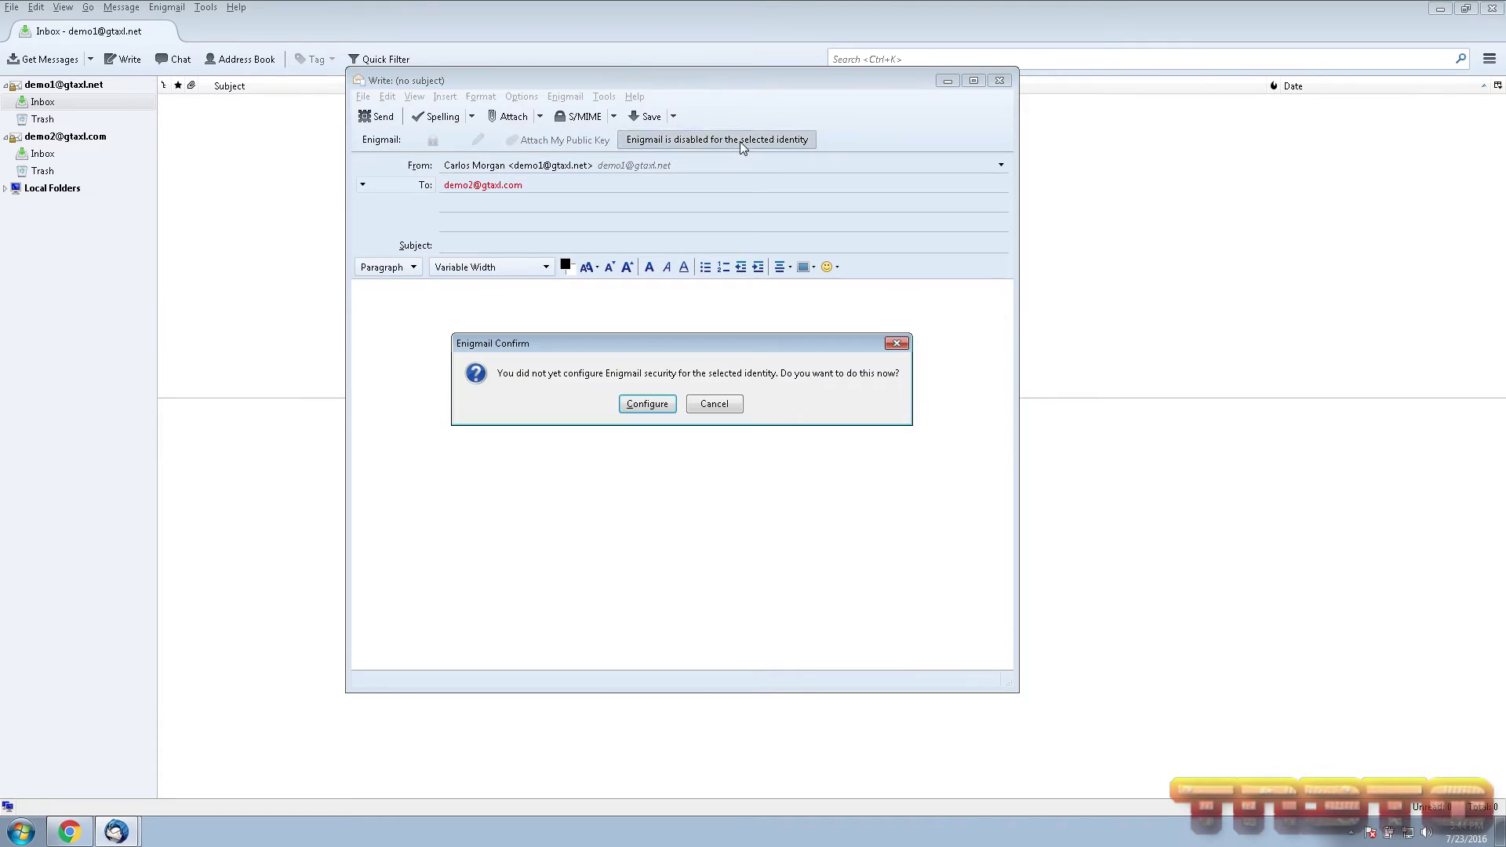
click(646, 405)
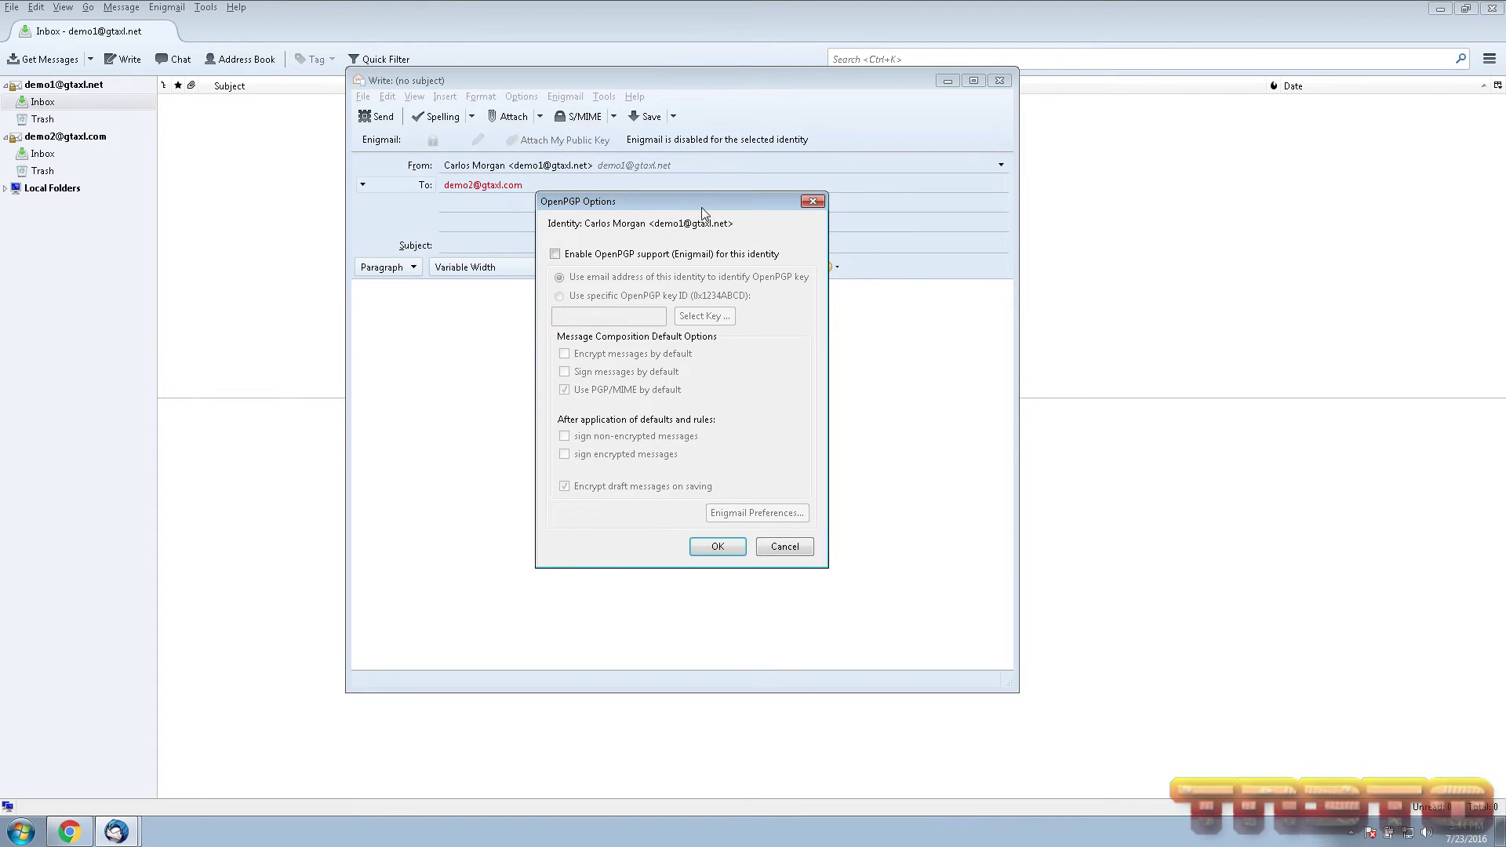
click(794, 549)
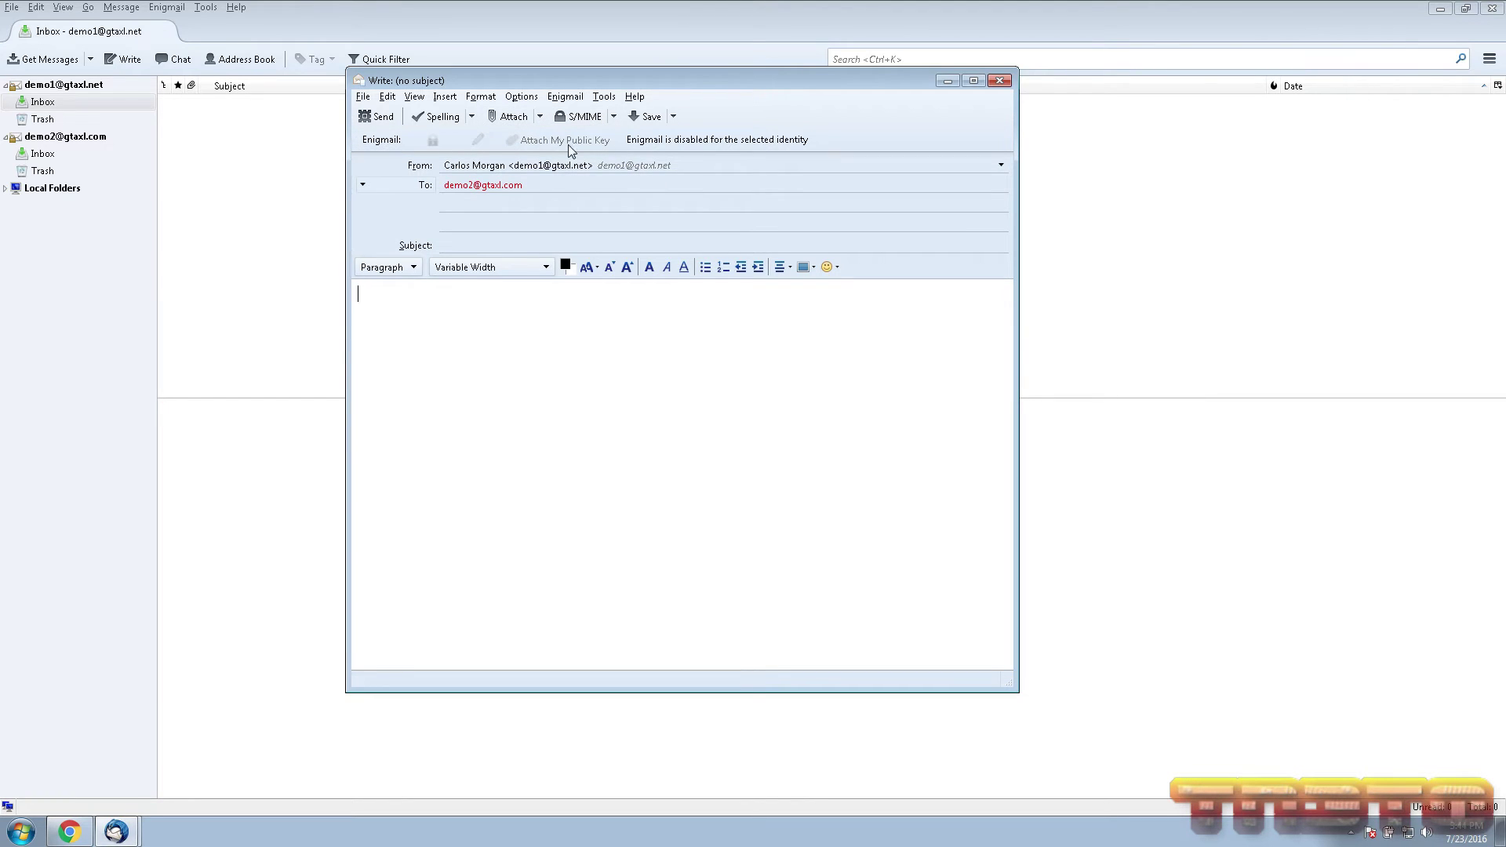
click(671, 142)
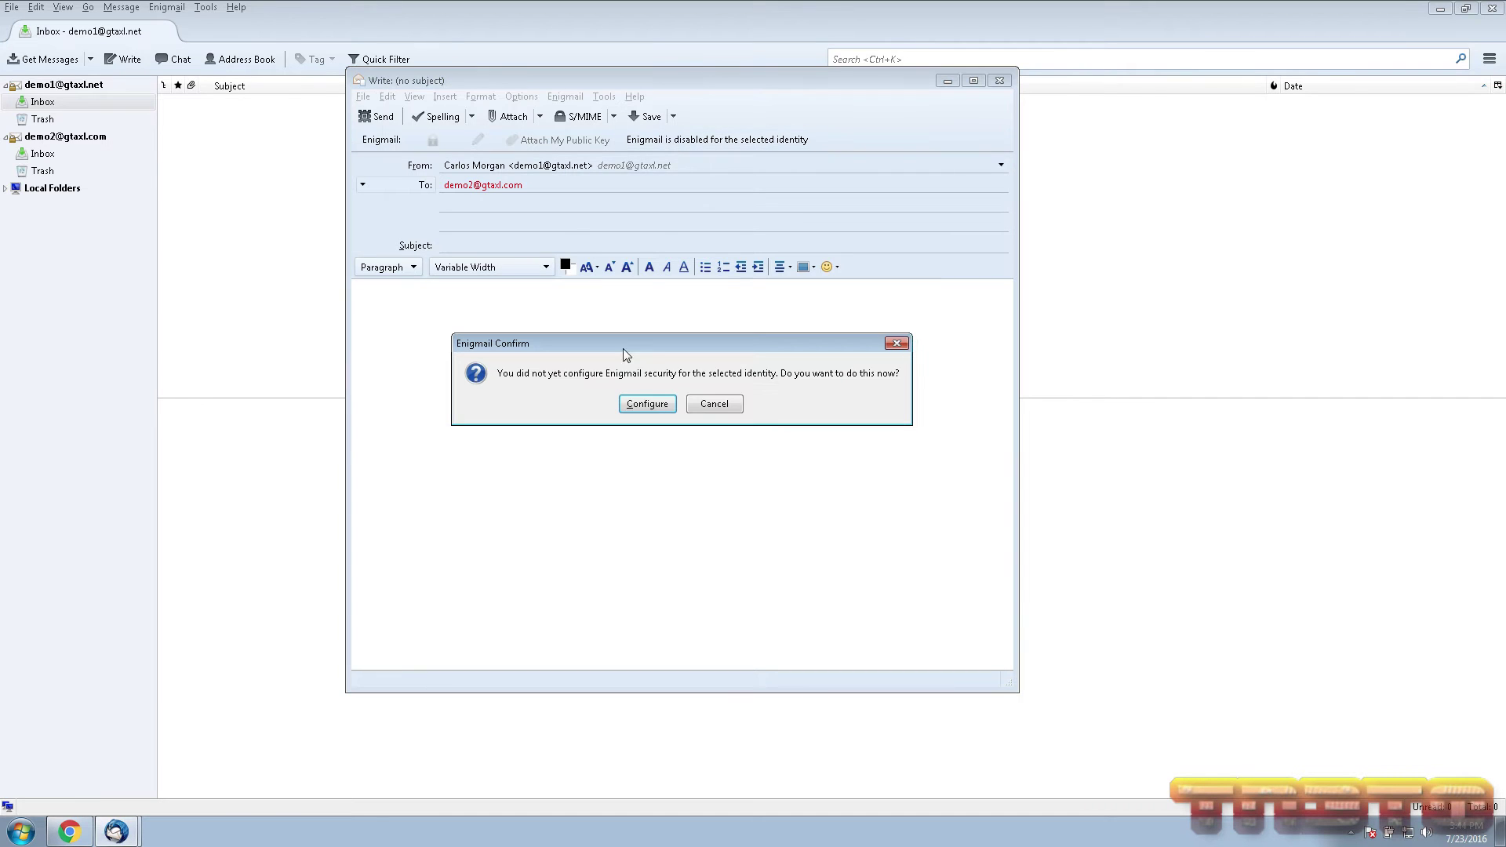
click(645, 404)
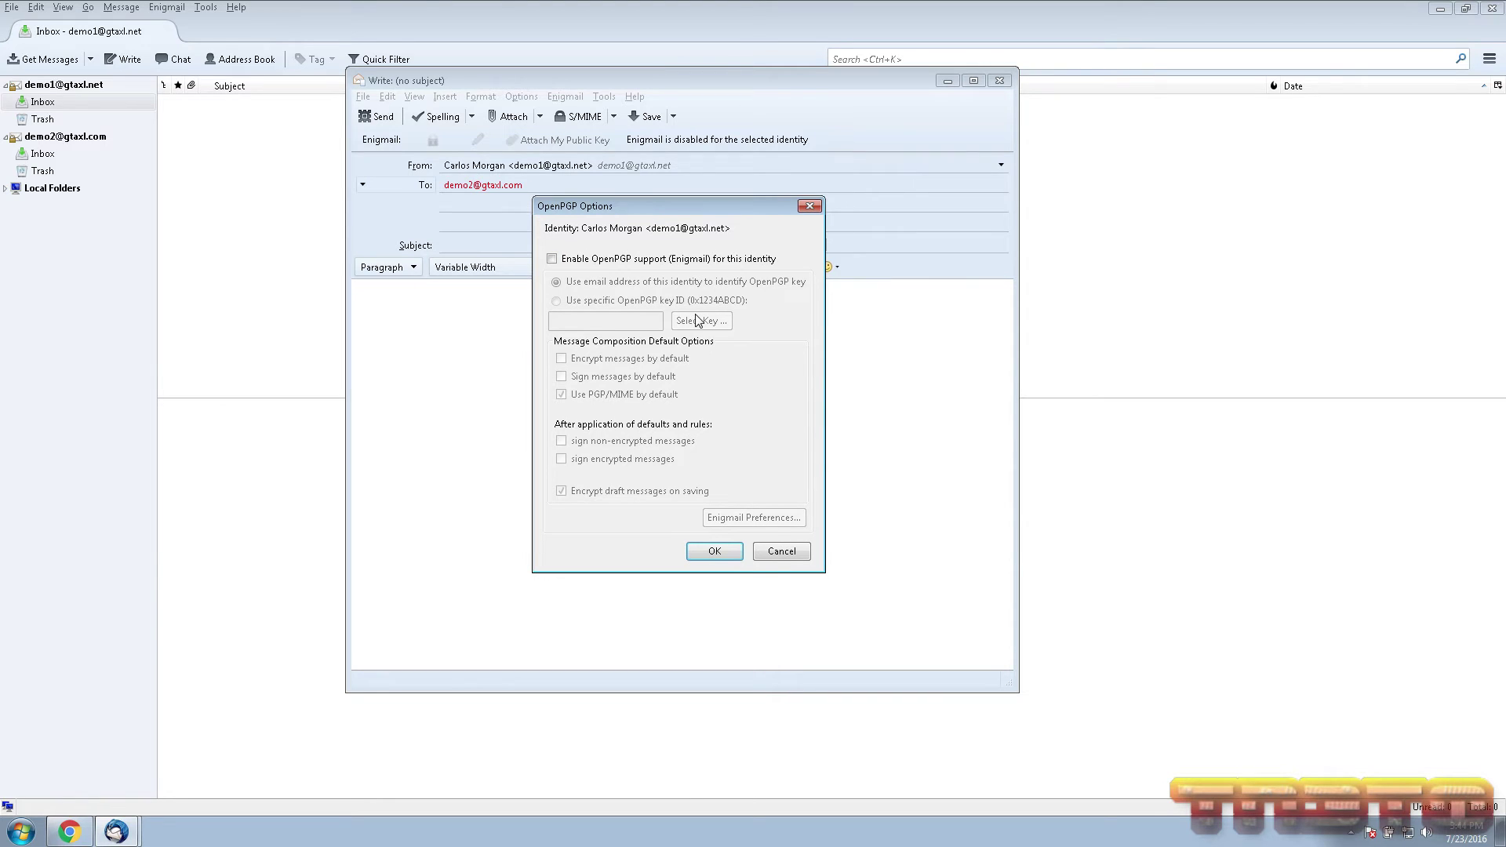
click(566, 259)
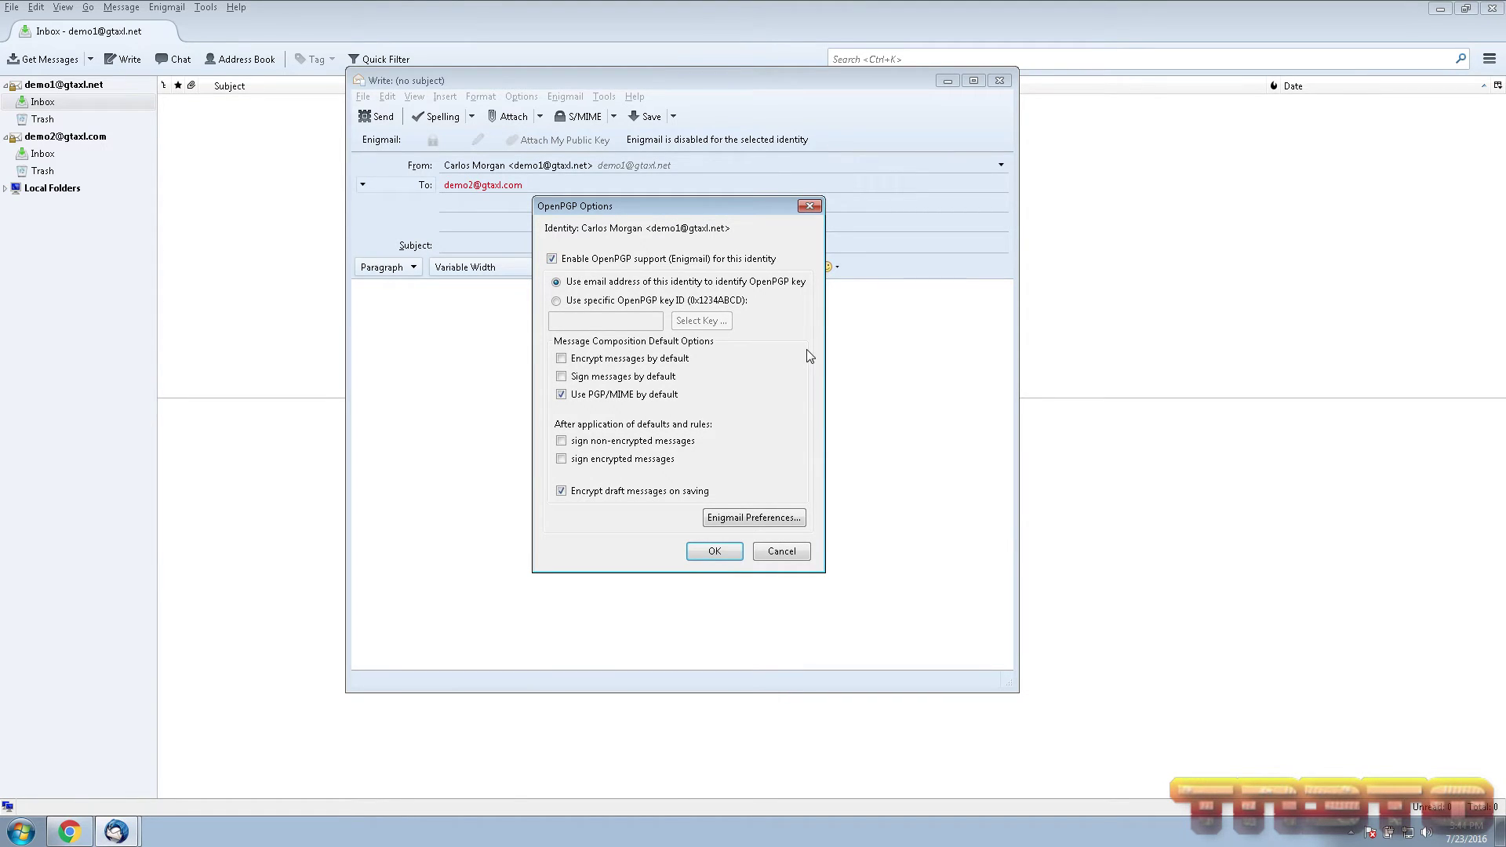
click(746, 519)
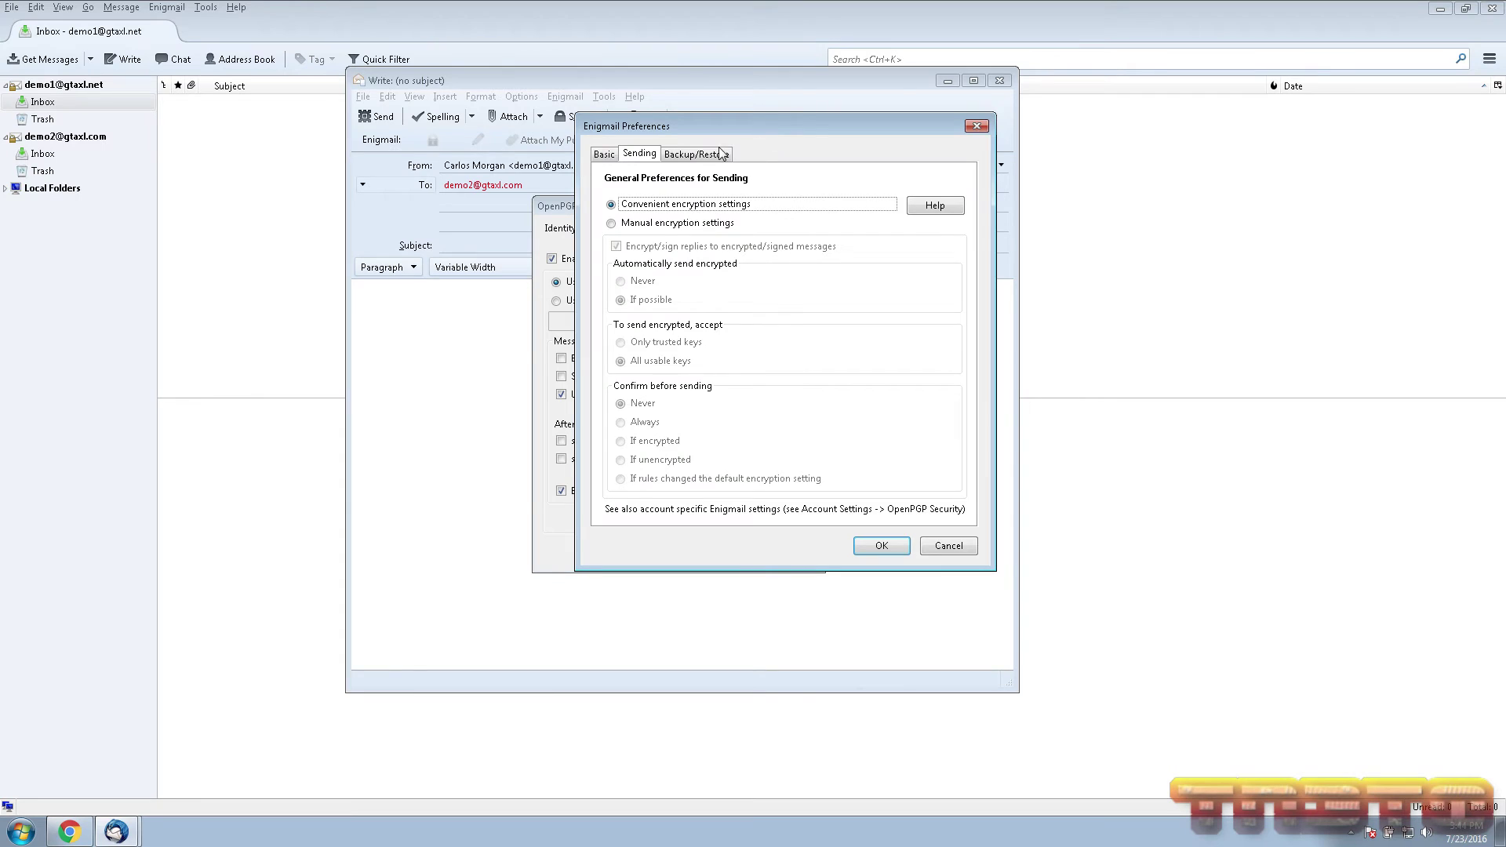
Step: Look through the Basic, Sending and Backup/Restore tabs of Enigmail Preferences, then confirm with OK
click(610, 156)
drag(637, 129, 558, 127)
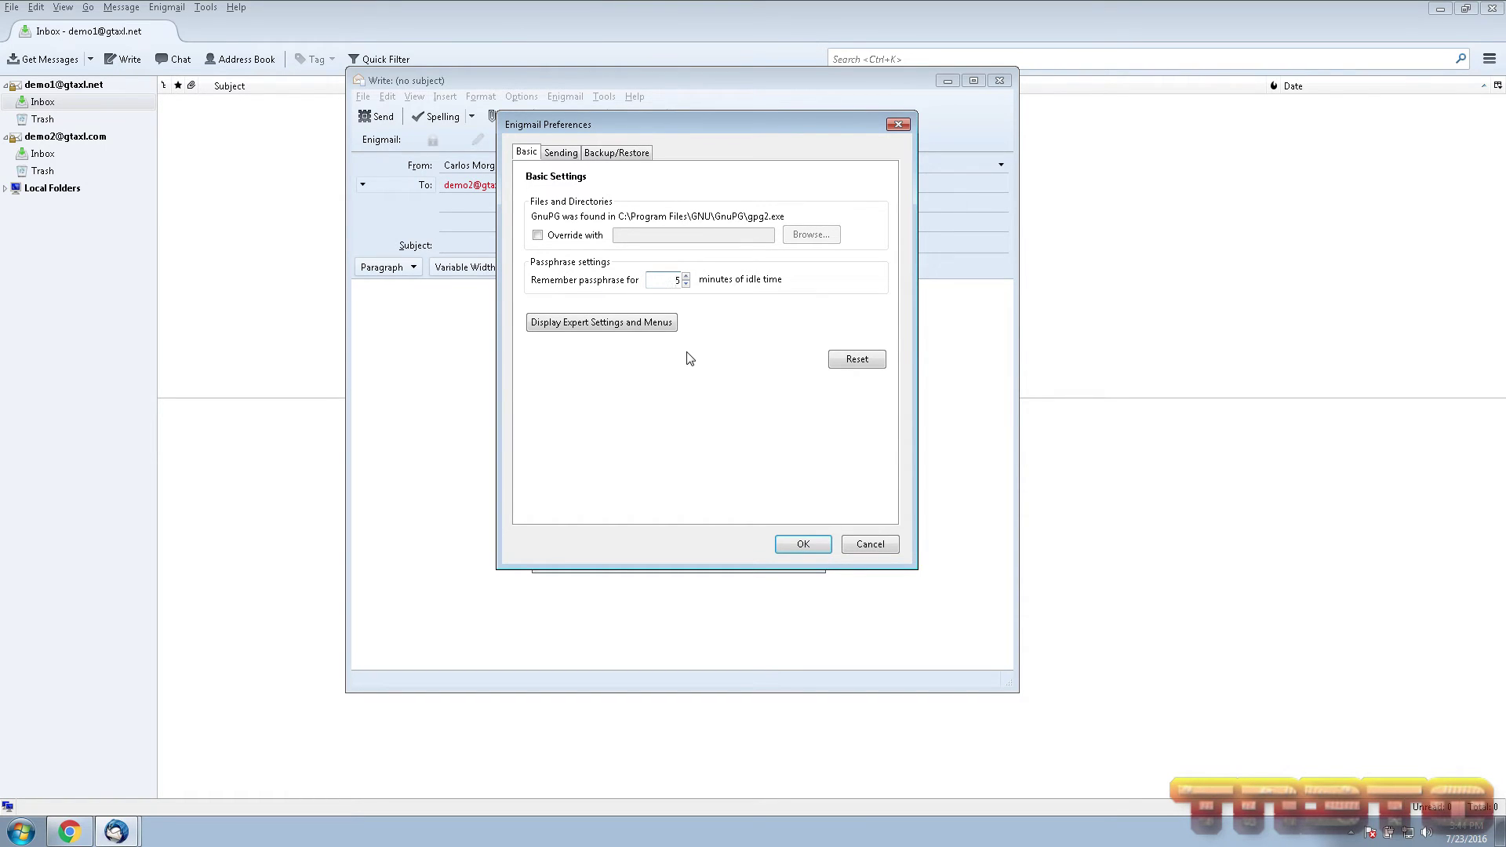
click(560, 153)
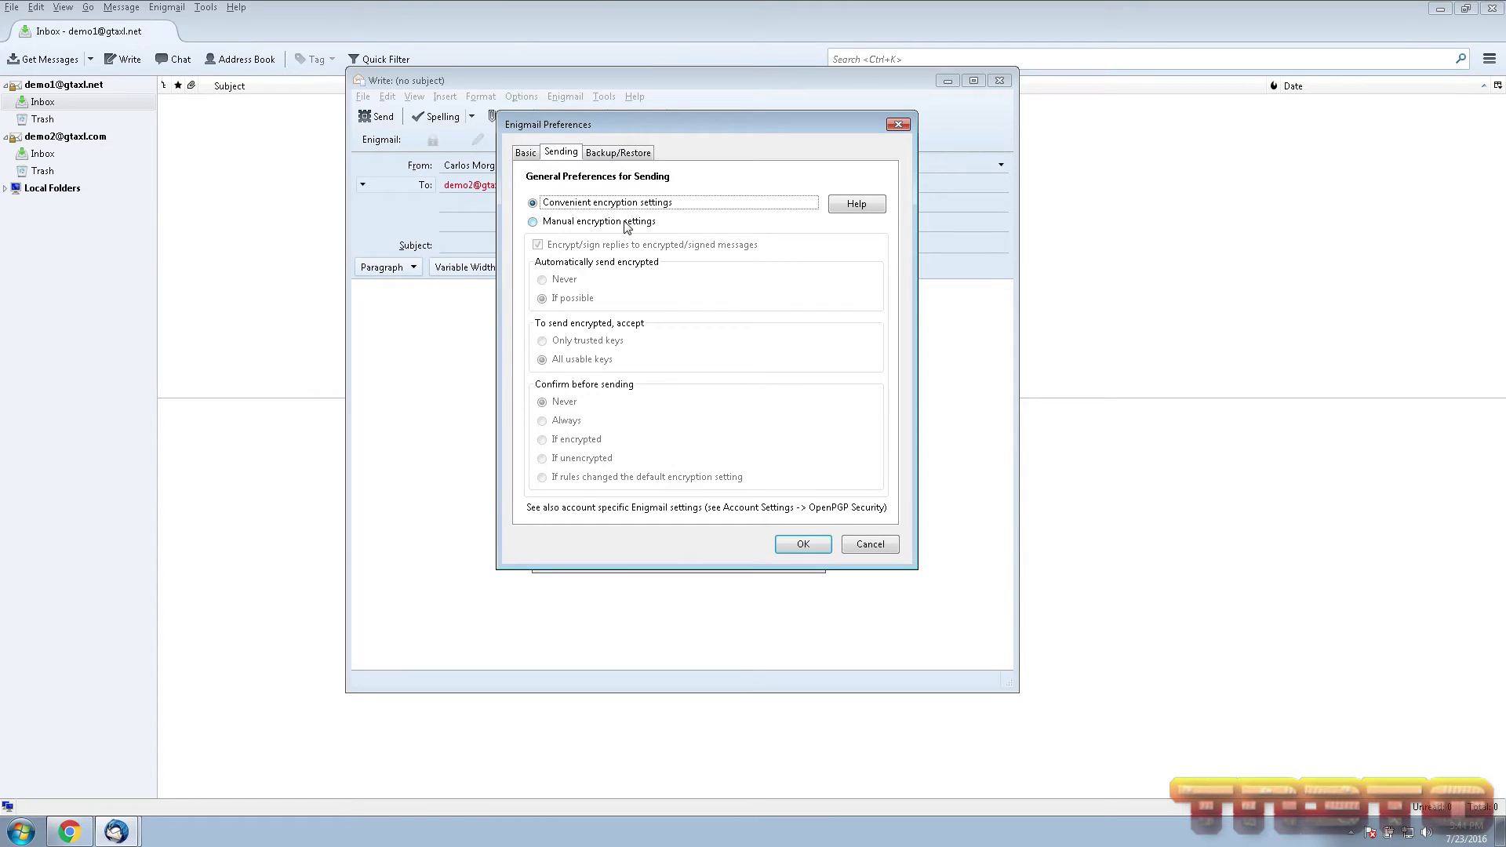
click(609, 153)
click(572, 155)
click(801, 545)
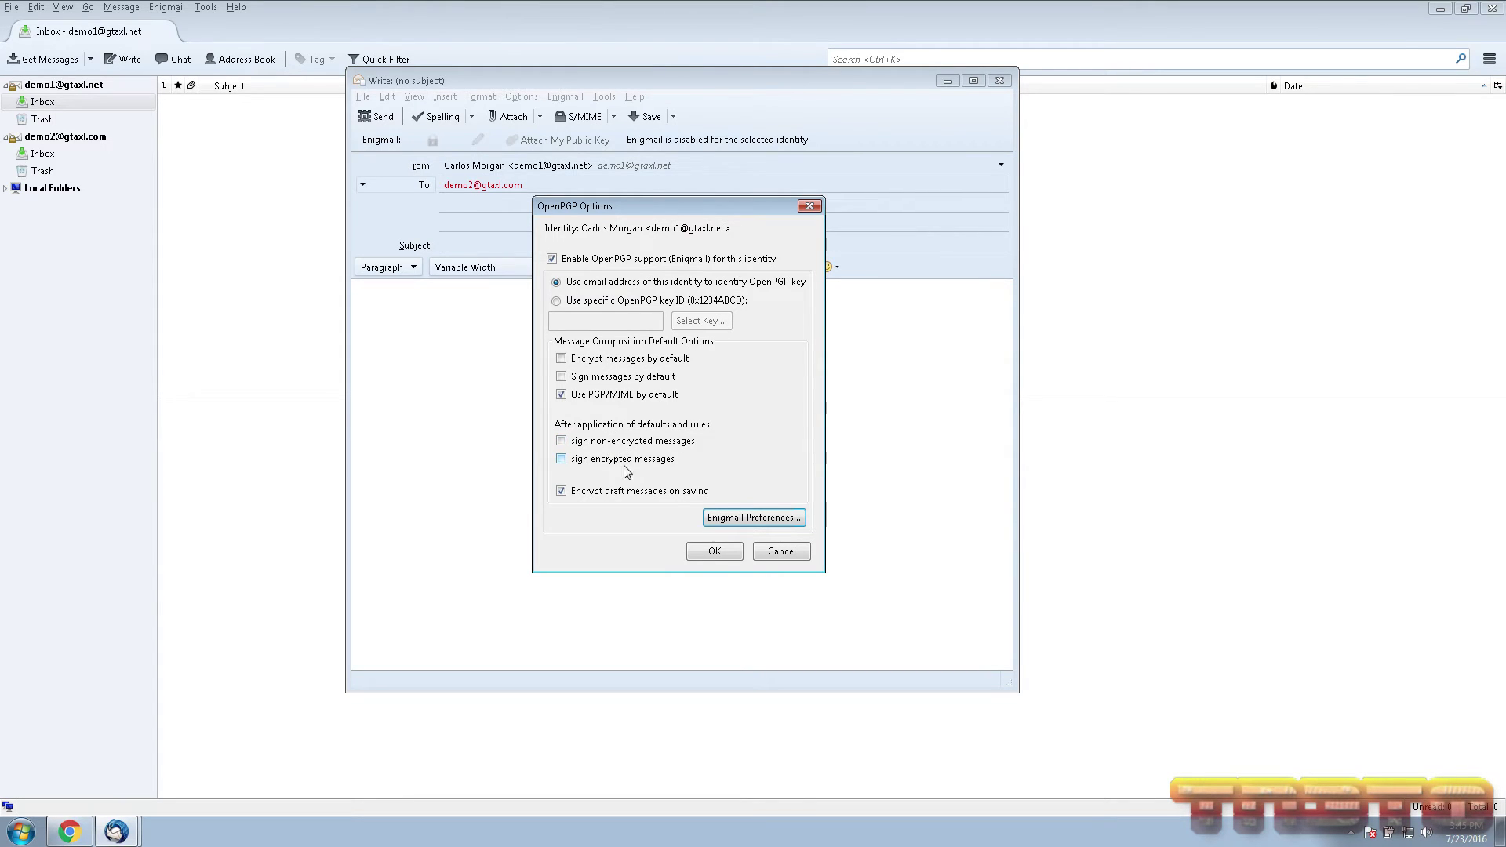
Step: Accept the identity's OpenPGP Options and tick Encrypt Message in the Enigmail settings dialog
click(714, 551)
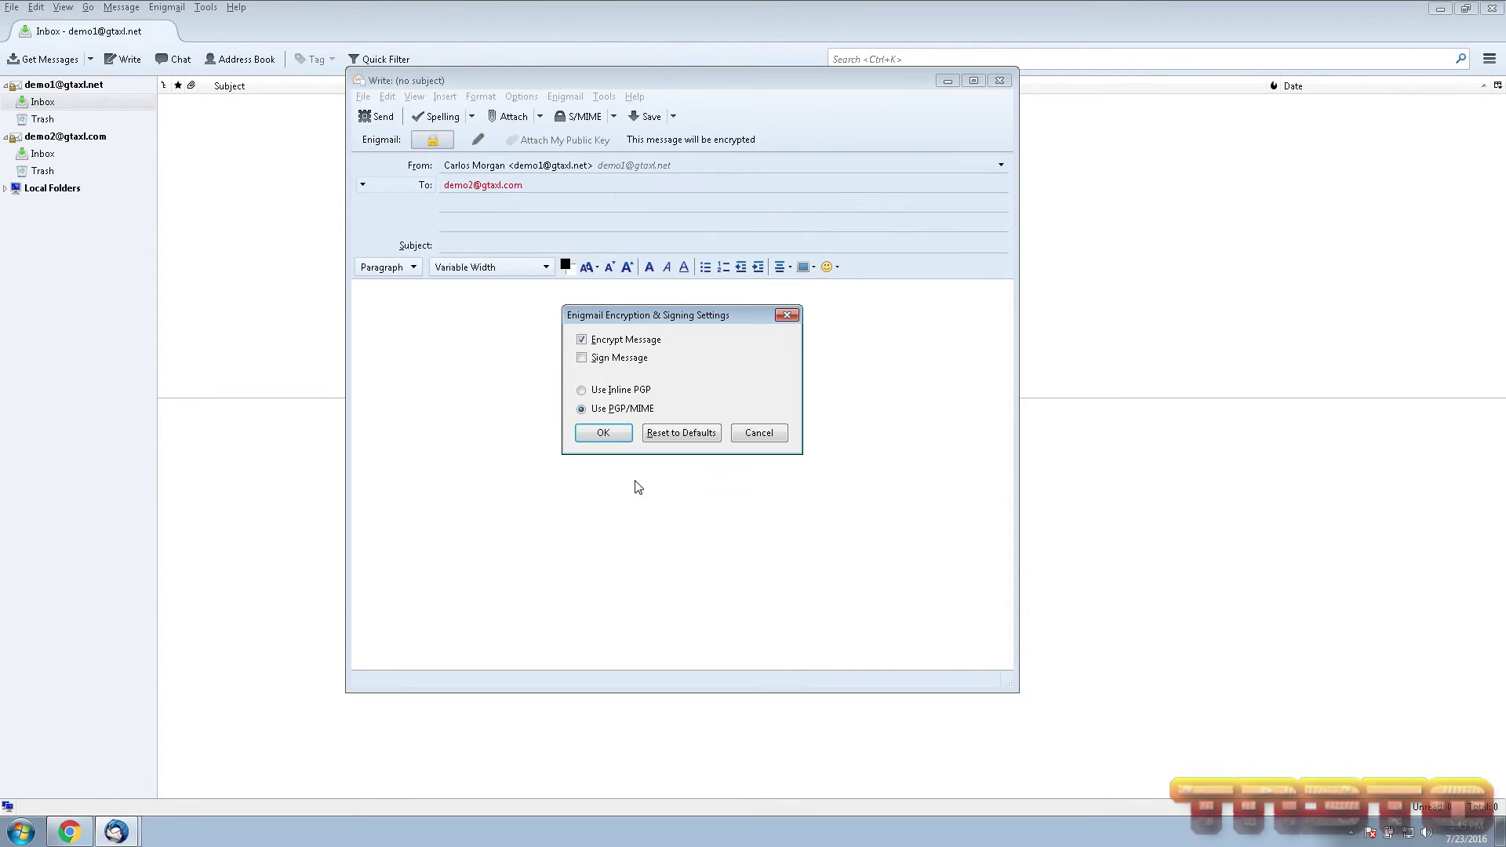
drag(641, 314, 646, 312)
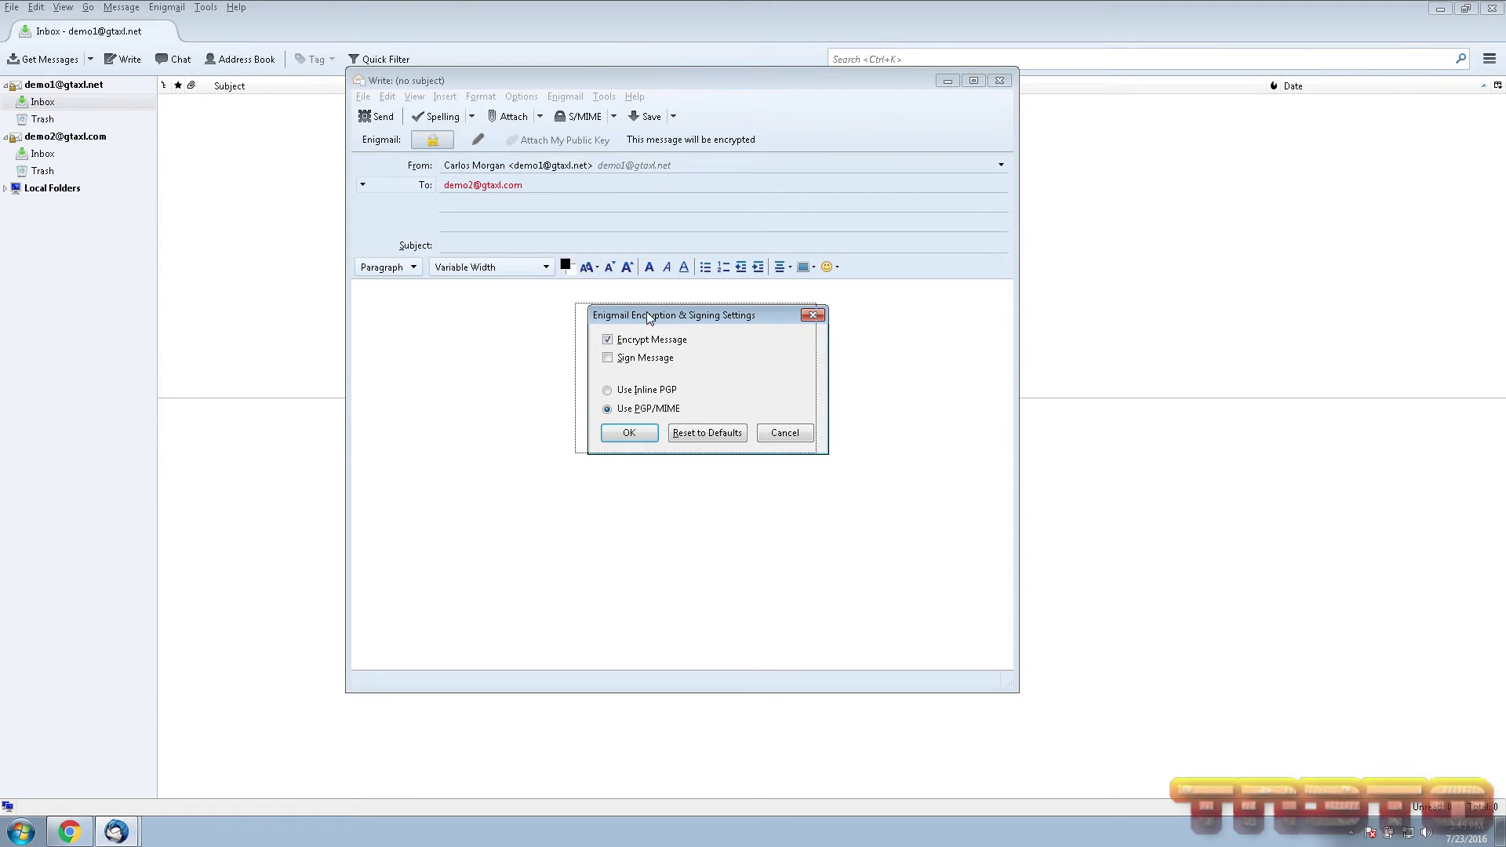
click(609, 432)
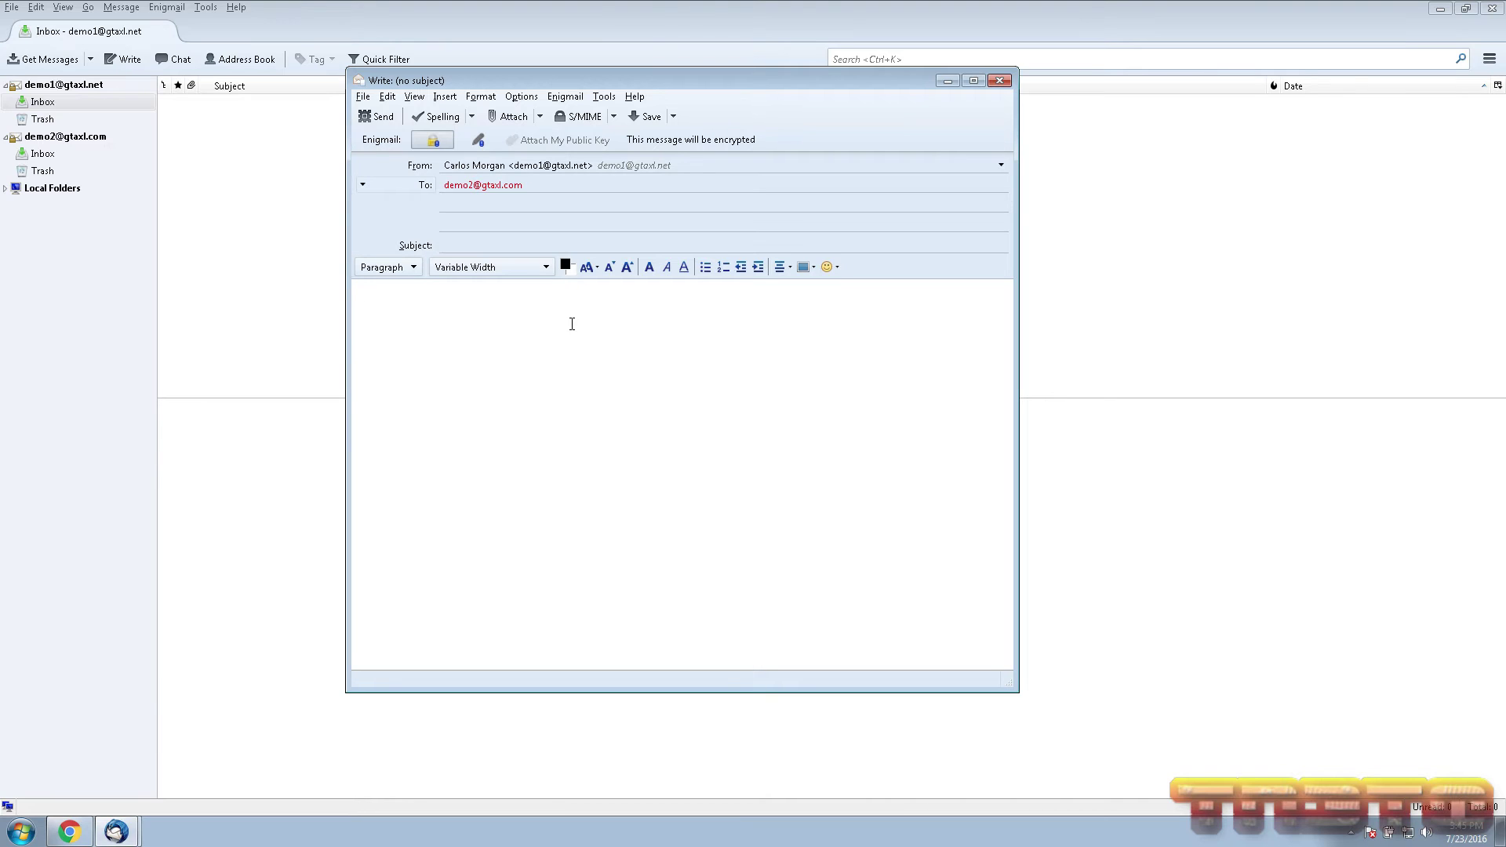
Step: Turn on signing for the draft and enter the subject 'This is a demo'
click(478, 139)
click(518, 246)
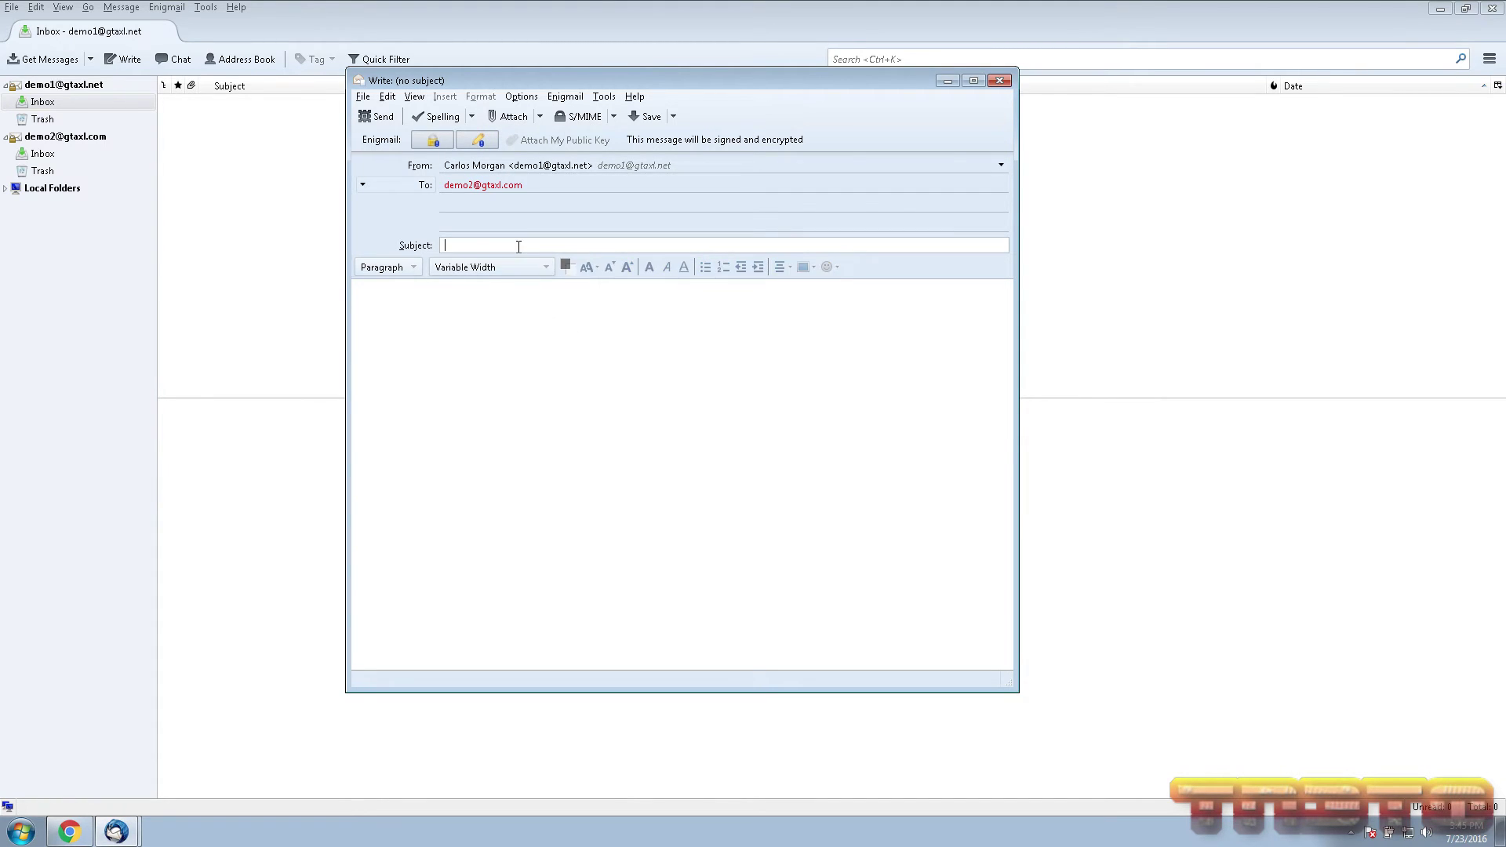
text(This is the)
key(BackSpace)
key(BackSpace)
key(BackSpace)
key(BackSpace)
text(a demo)
click(492, 343)
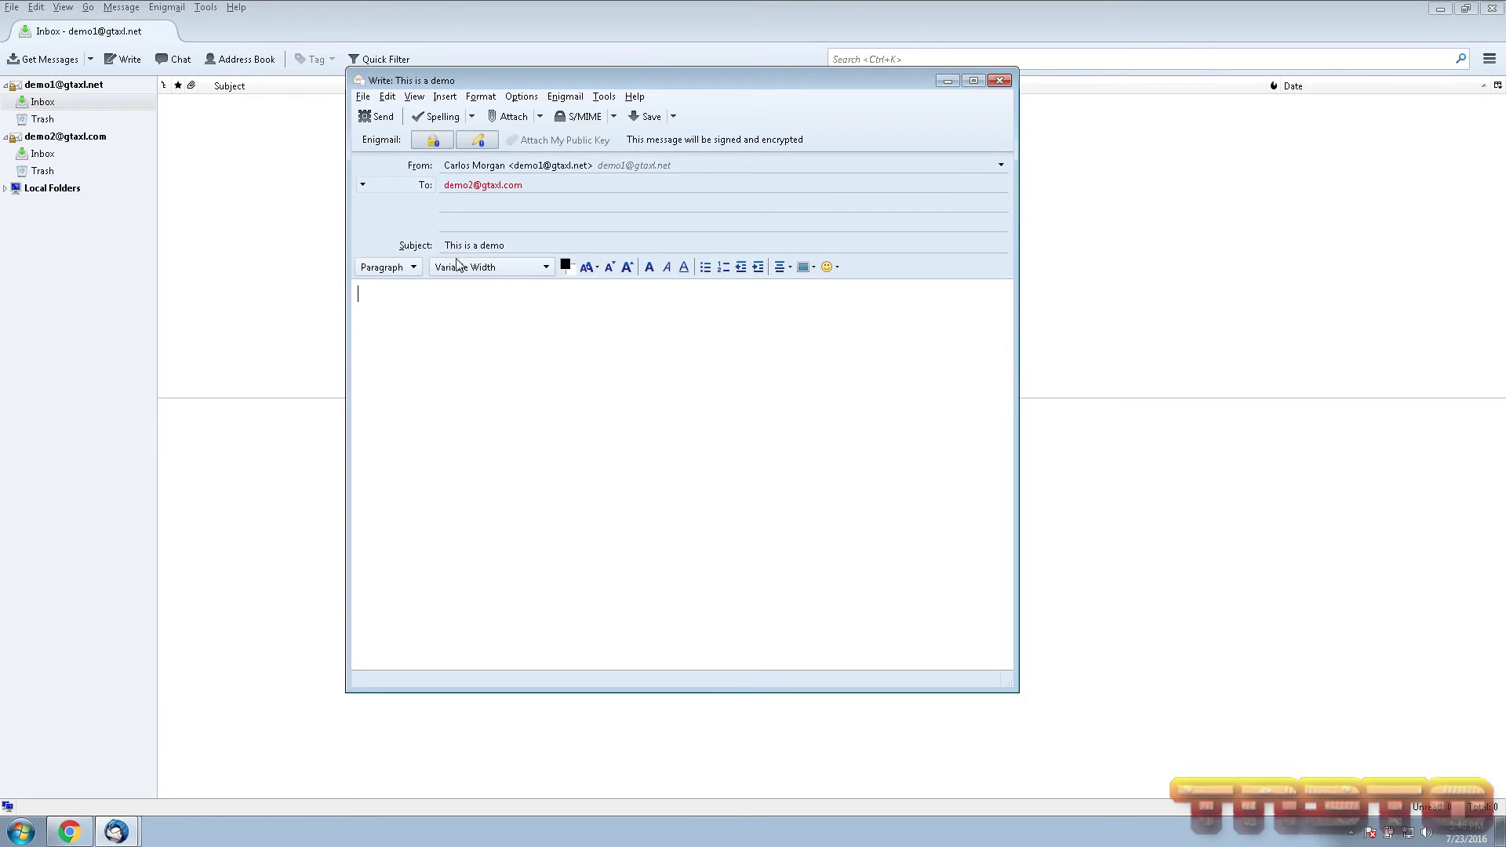
click(517, 243)
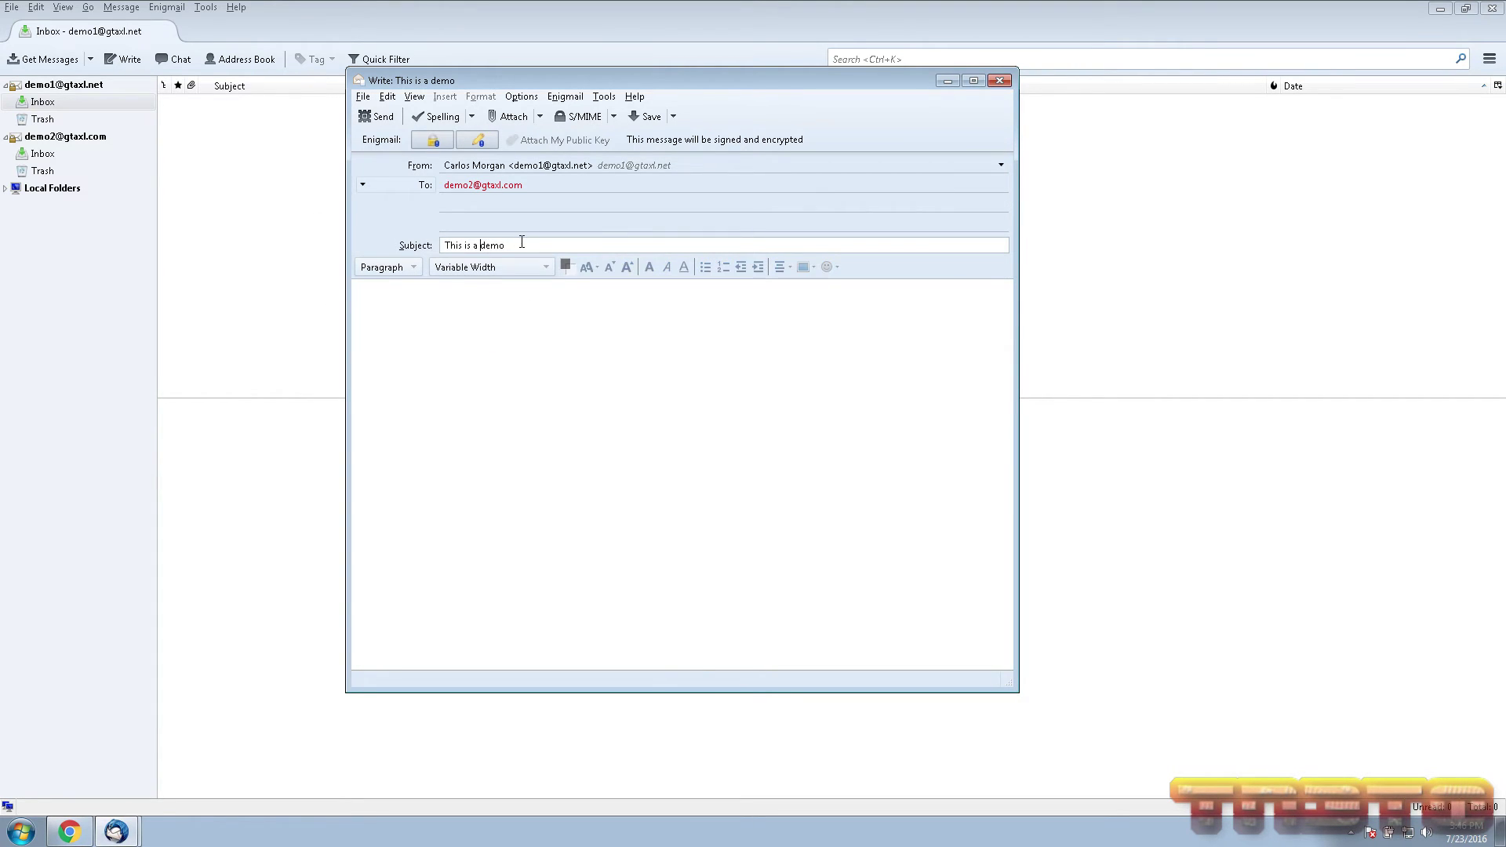
key(ctrl+a)
key(Tab)
key(shift+Tab)
click(523, 245)
Step: Write the body 'this is the encrypted message, muahahahah.' and send the message
click(514, 313)
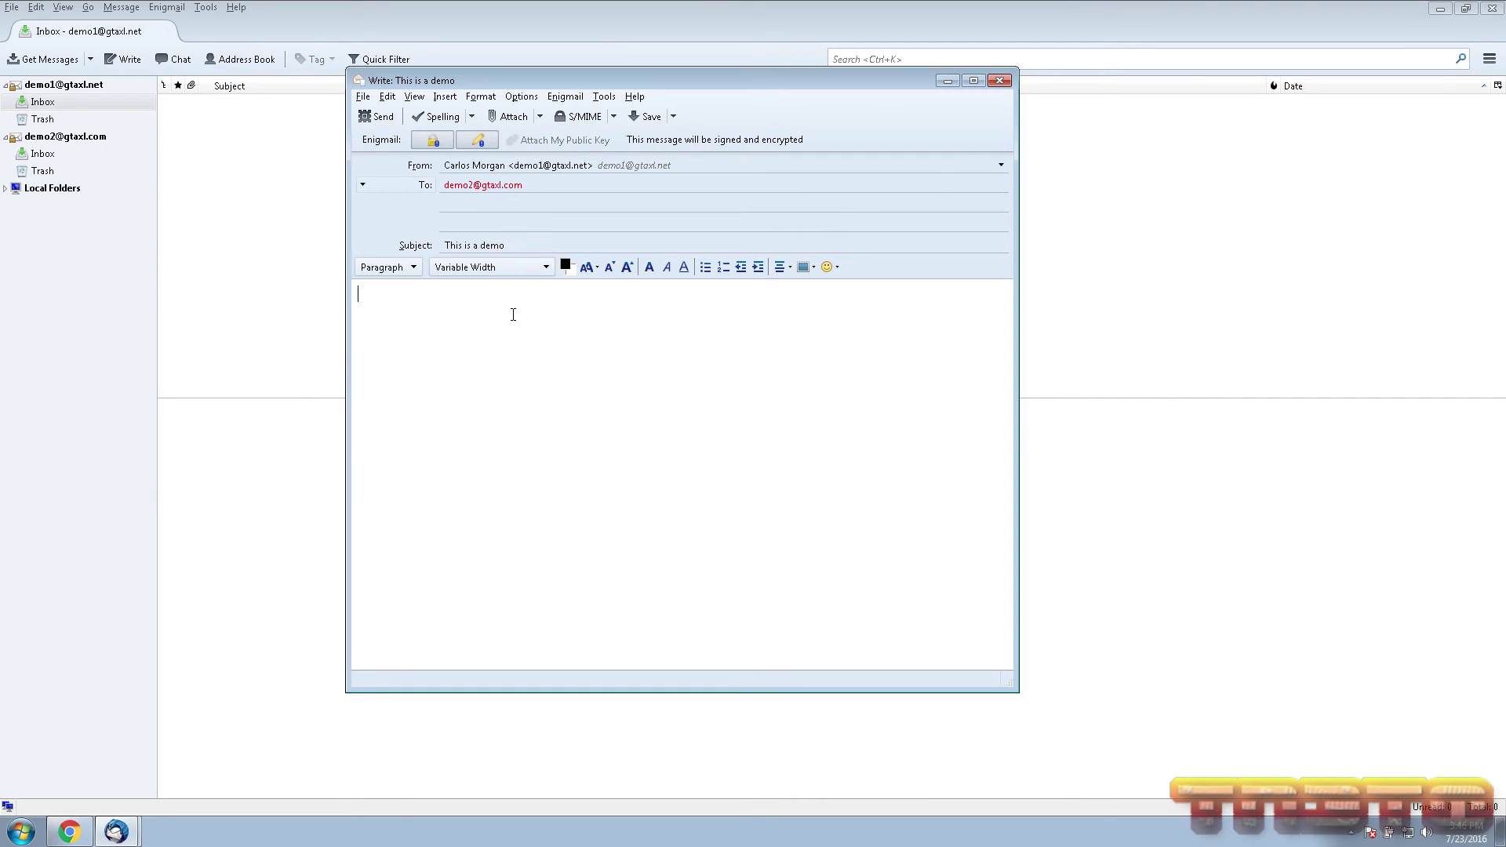
text(this is the encrypted message, muahahahah.)
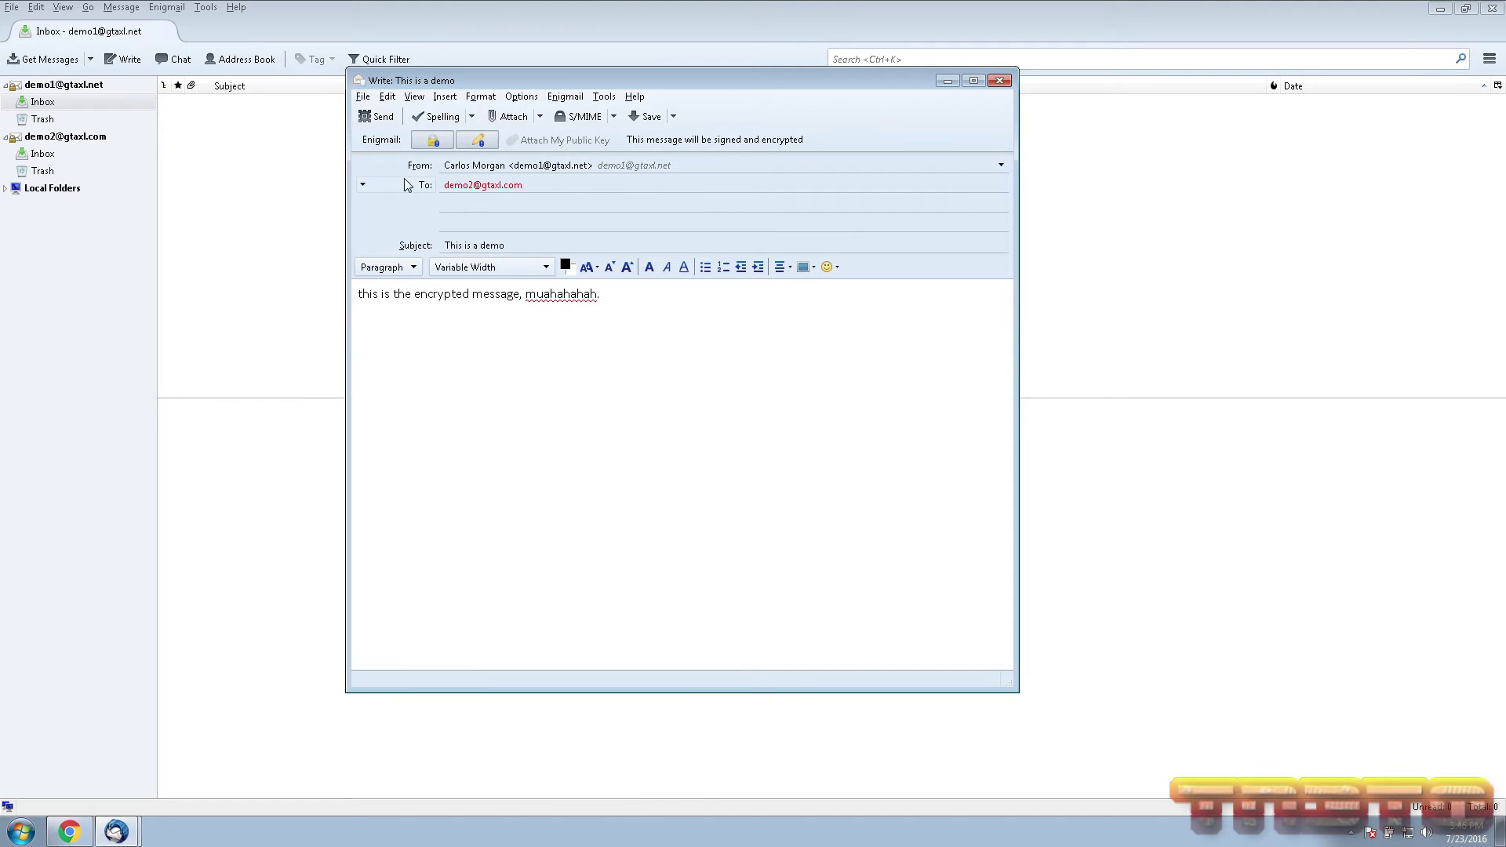
click(378, 116)
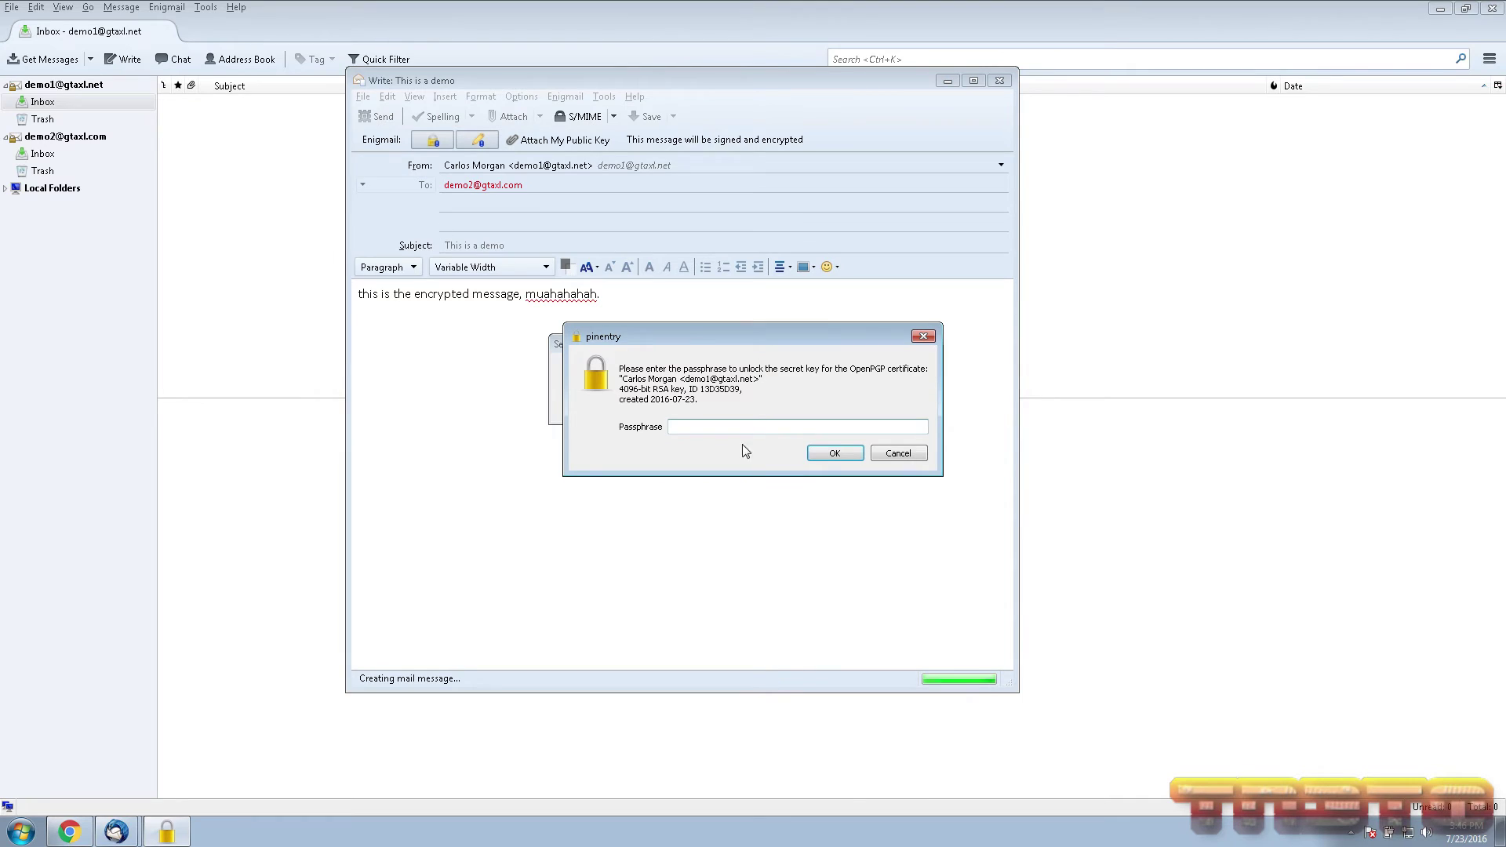
Step: Enter the secret key's passphrase in the pinentry prompt and confirm so the message sends
drag(690, 333, 567, 340)
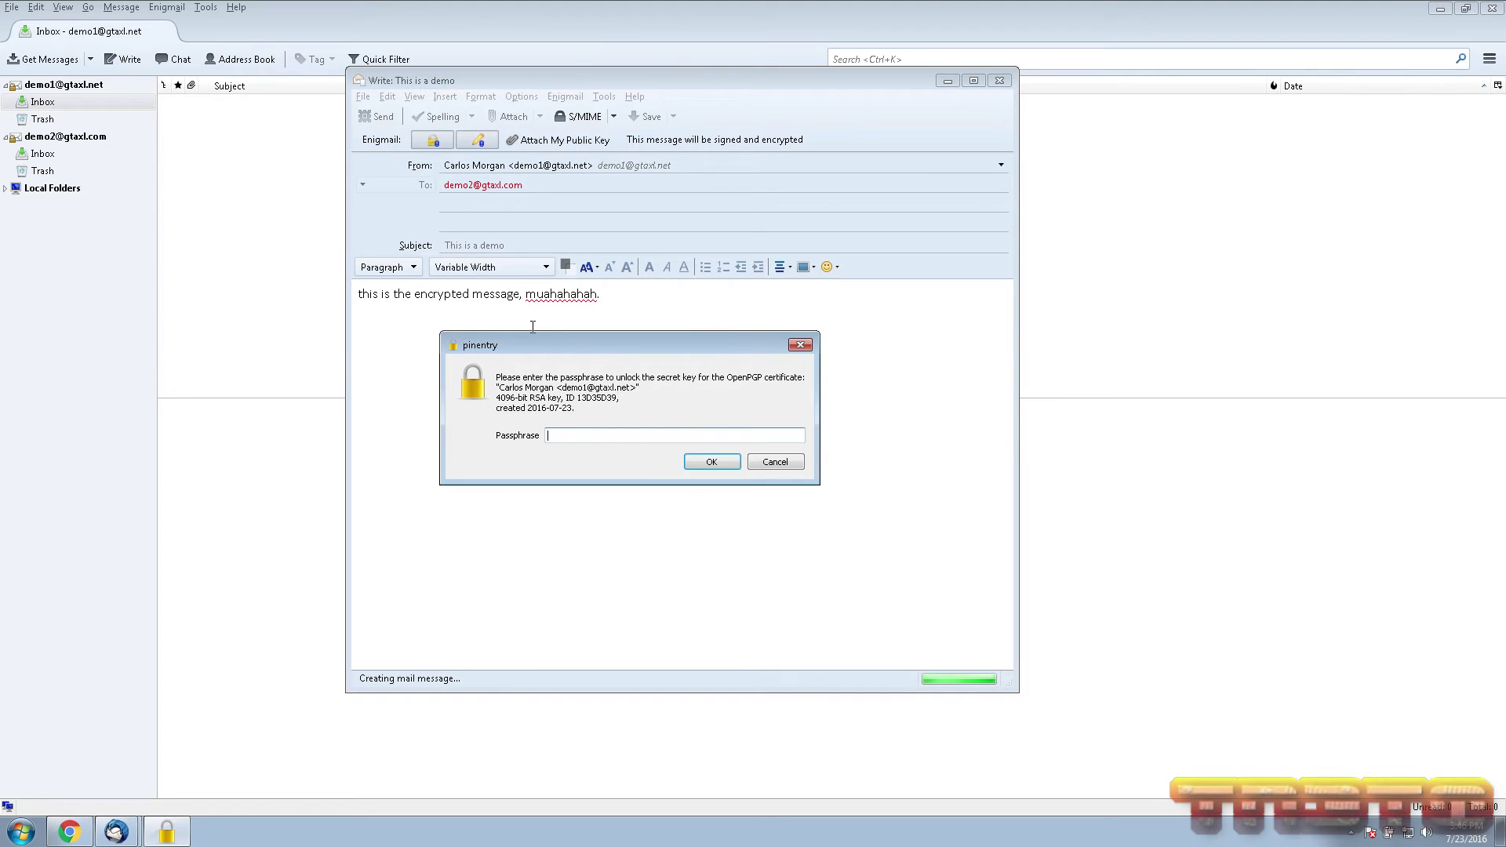
text(••••••••)
click(712, 463)
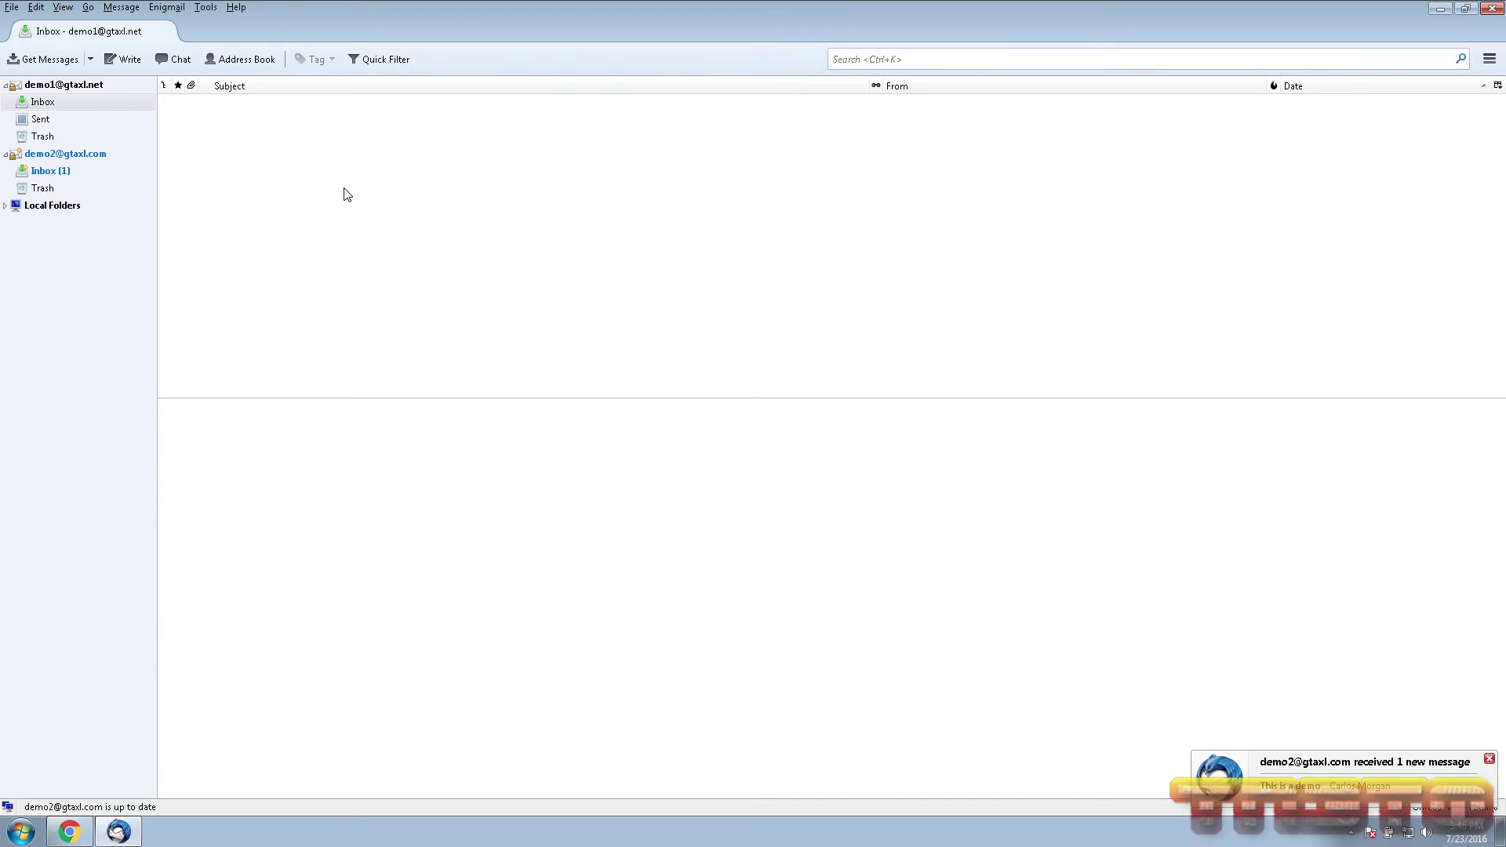
Step: Open 'This is a demo' in the second account's inbox, cancelling the passphrase prompt
click(61, 172)
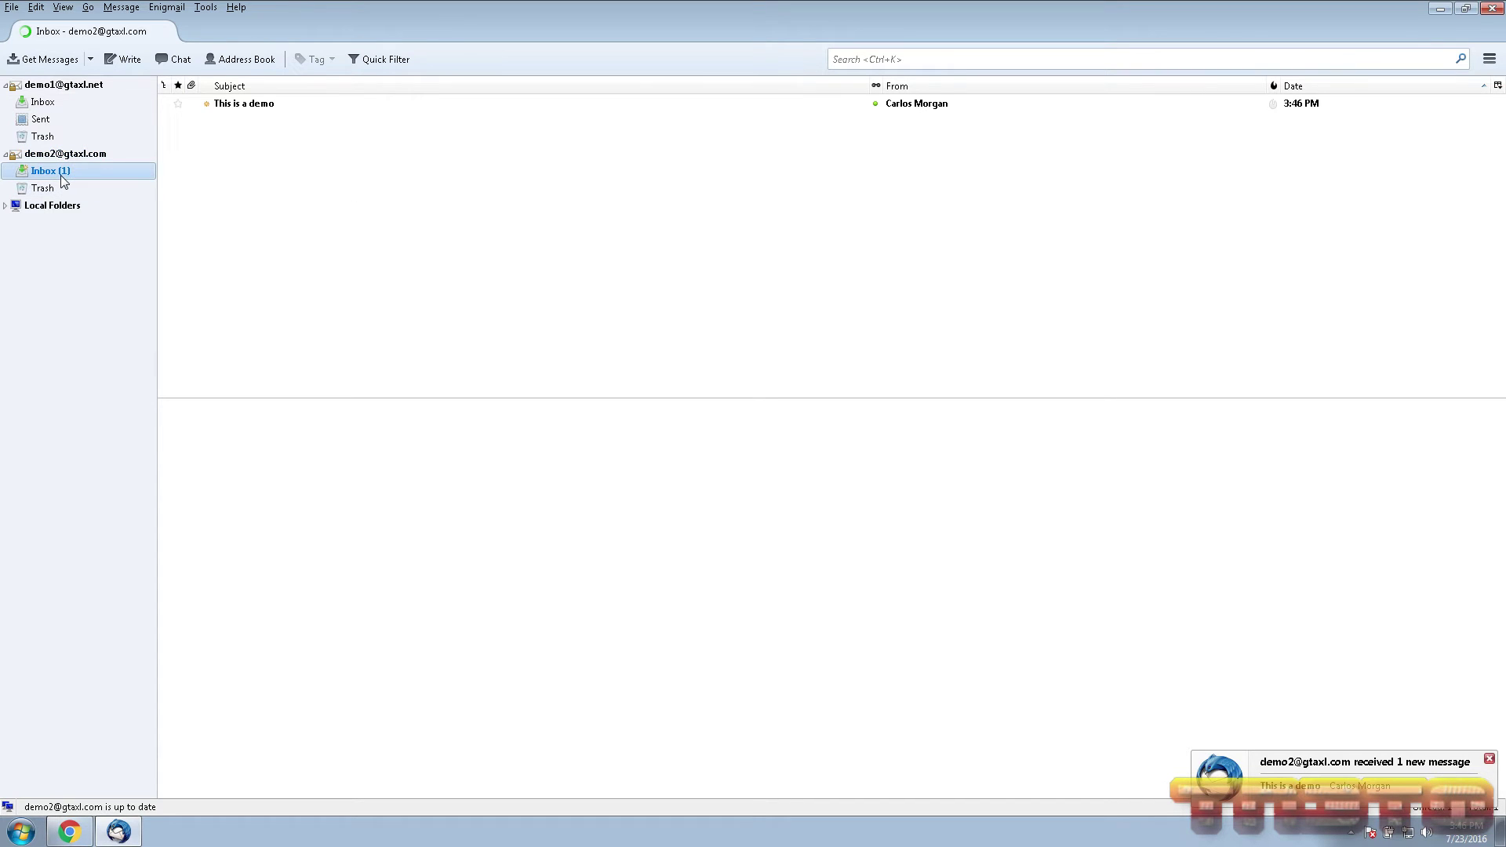
click(251, 105)
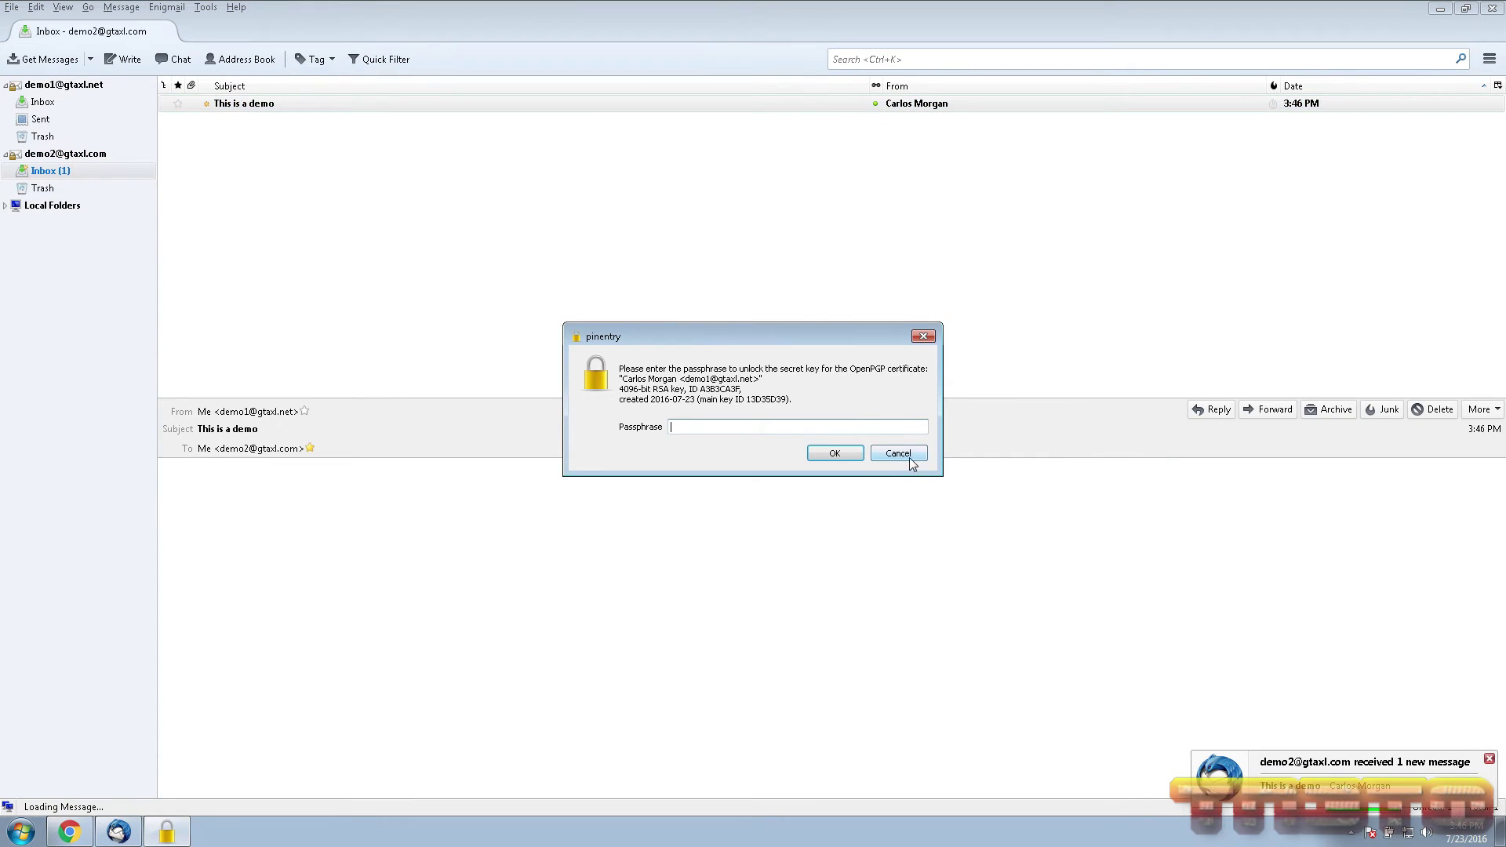
click(903, 457)
drag(585, 393, 593, 257)
click(1467, 310)
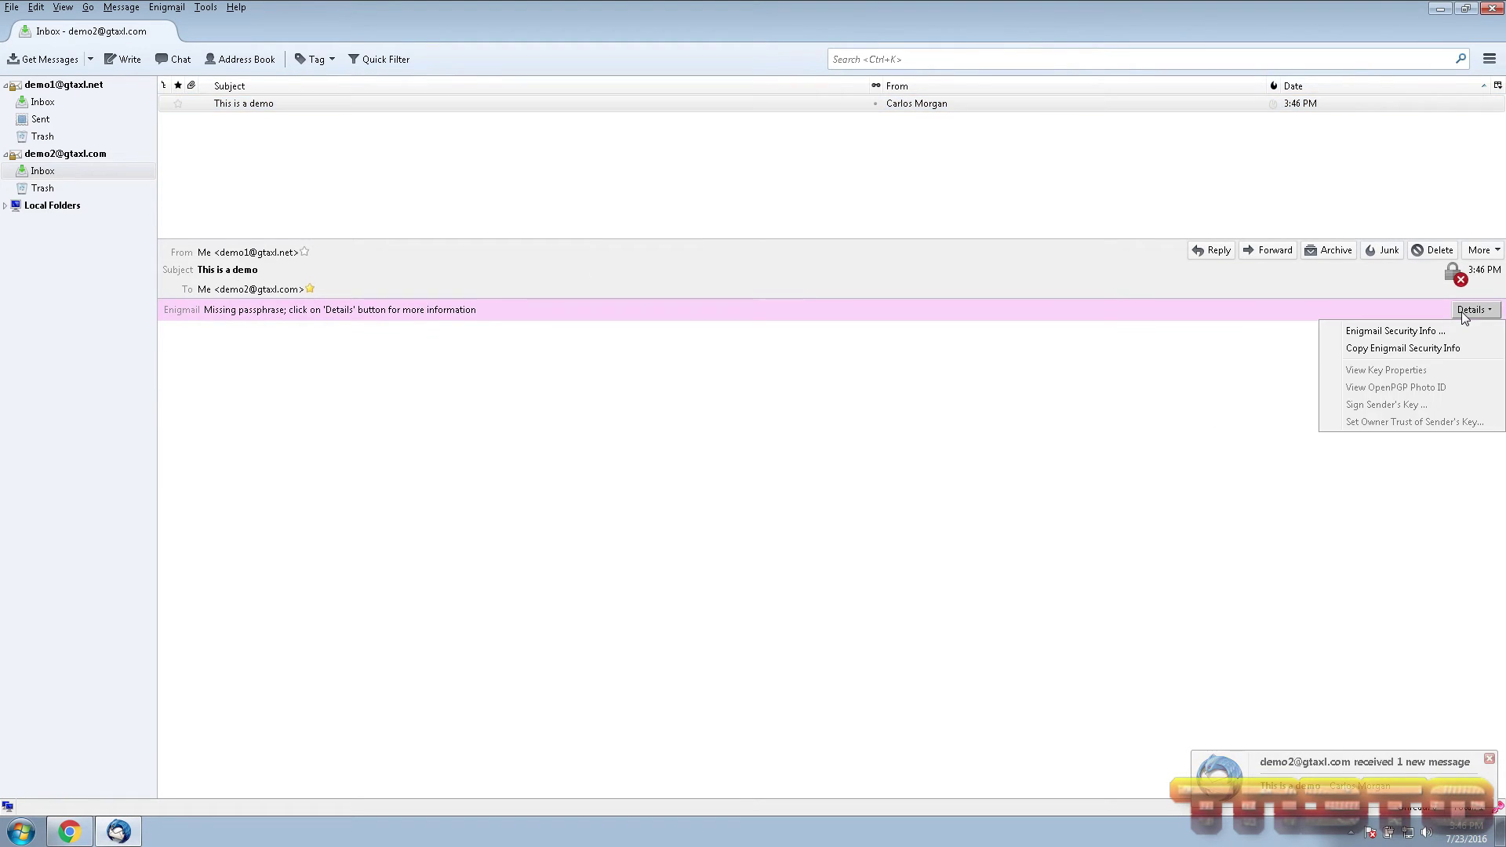
click(1479, 250)
Step: View the message source, scroll to its encrypted PGP block, then close the source window
click(1479, 250)
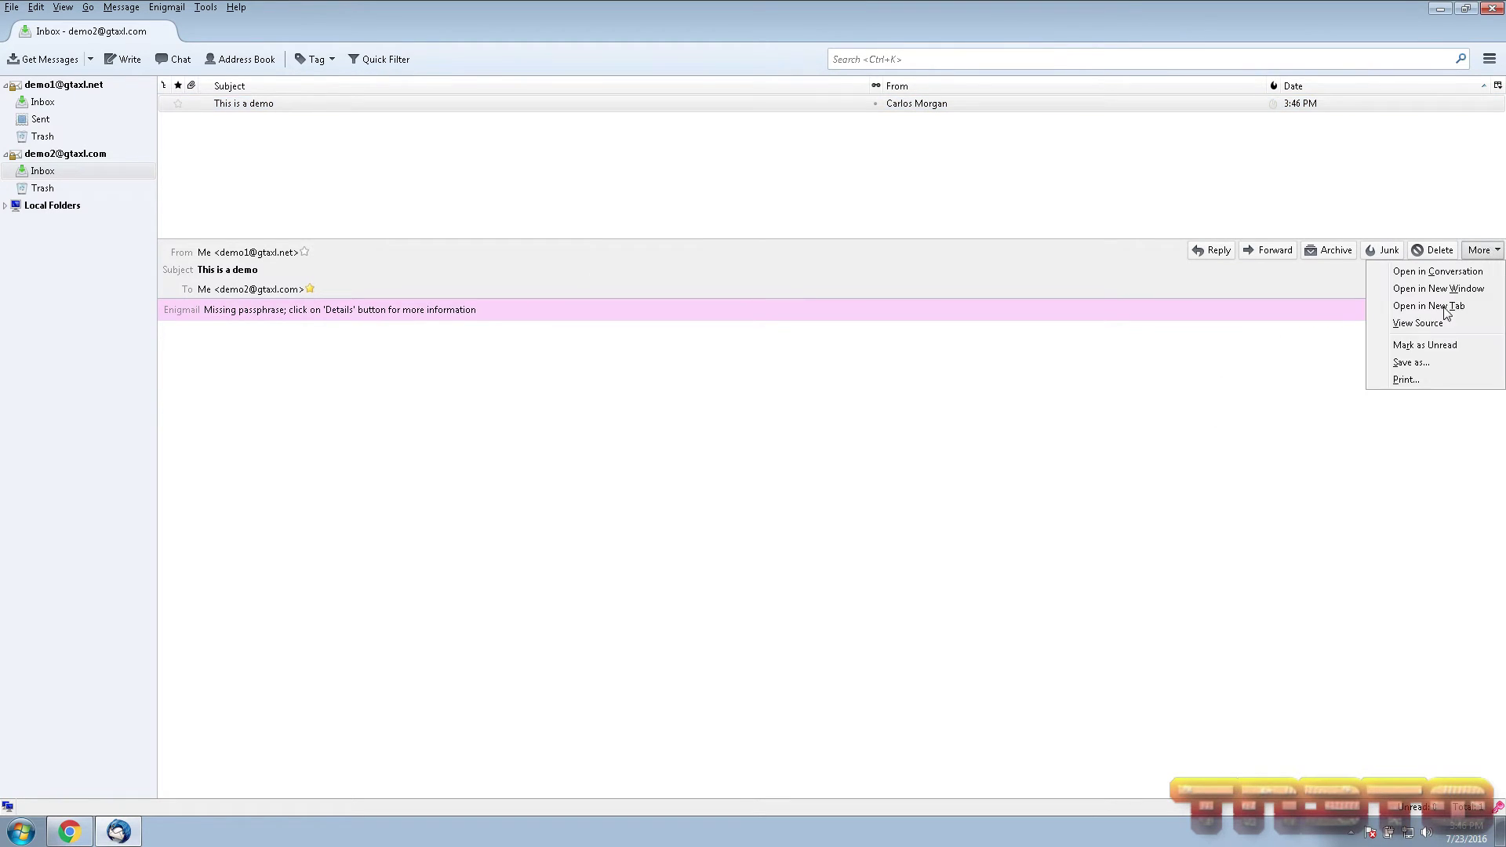
click(1435, 322)
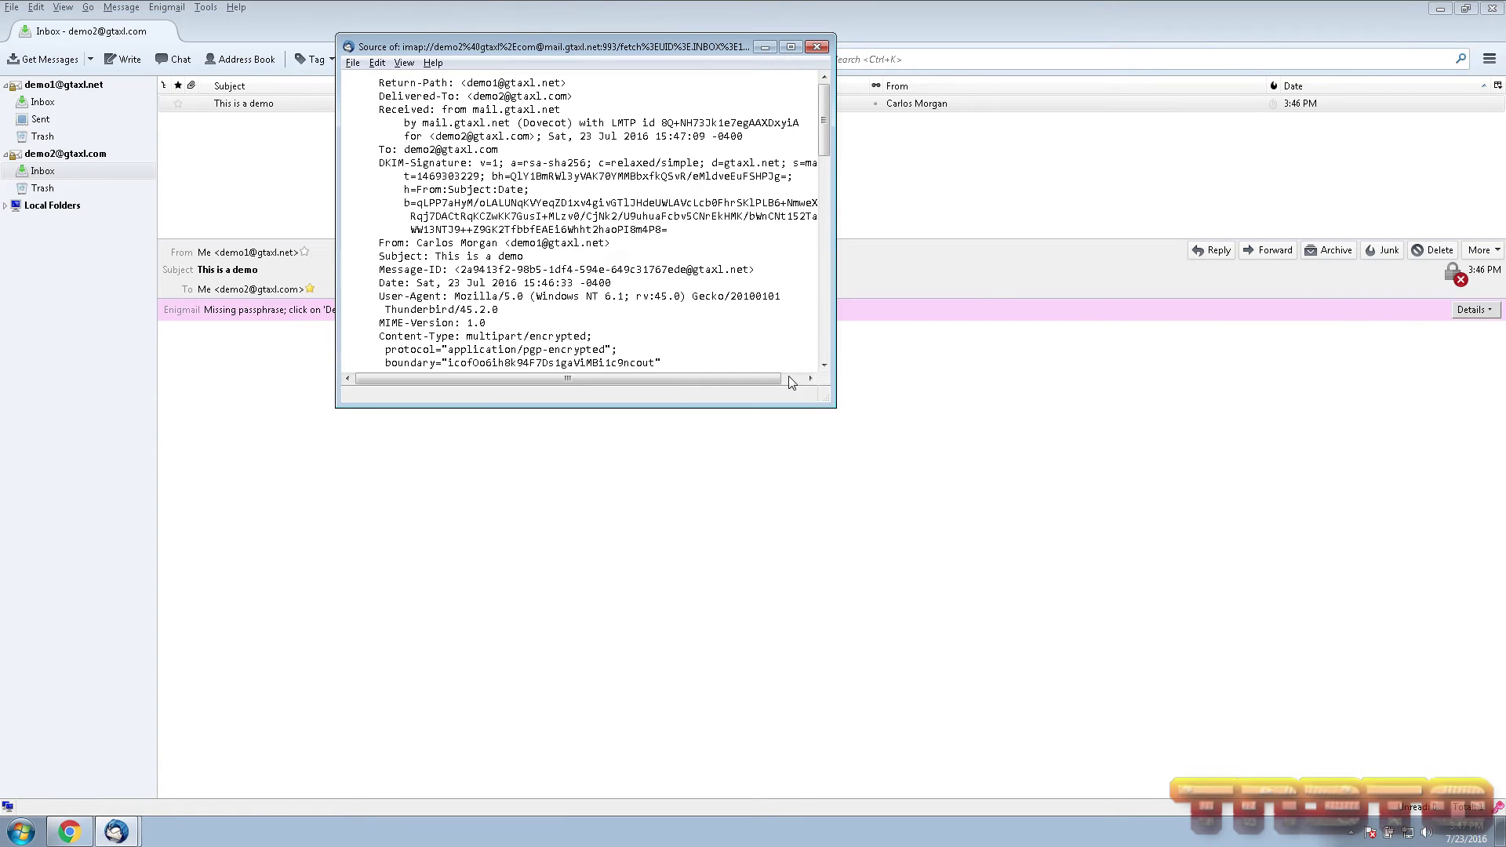
drag(832, 404, 1050, 645)
scroll(738, 337, down, 8)
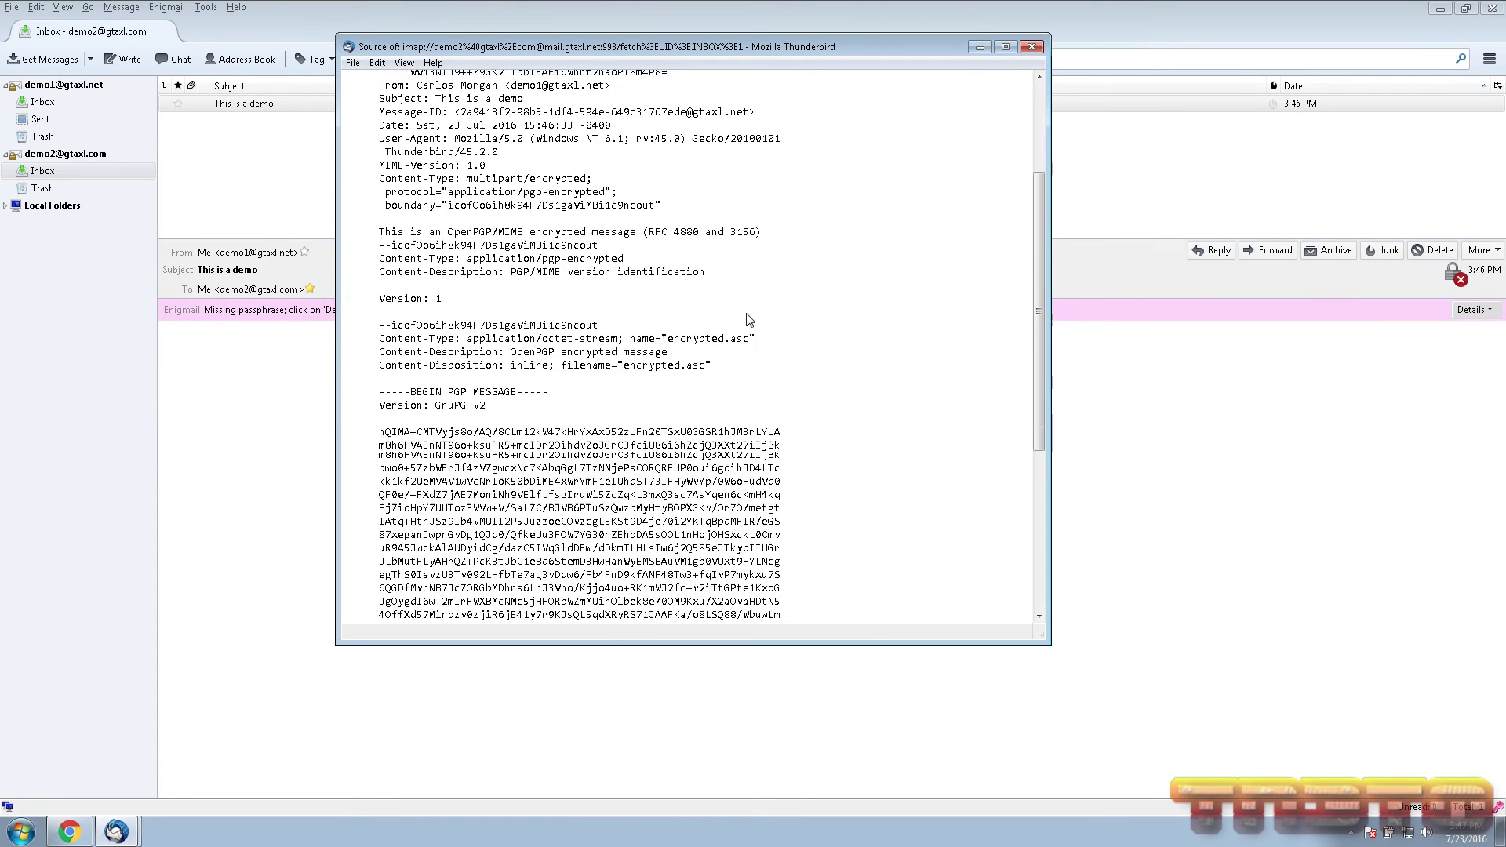
scroll(749, 321, down, 4)
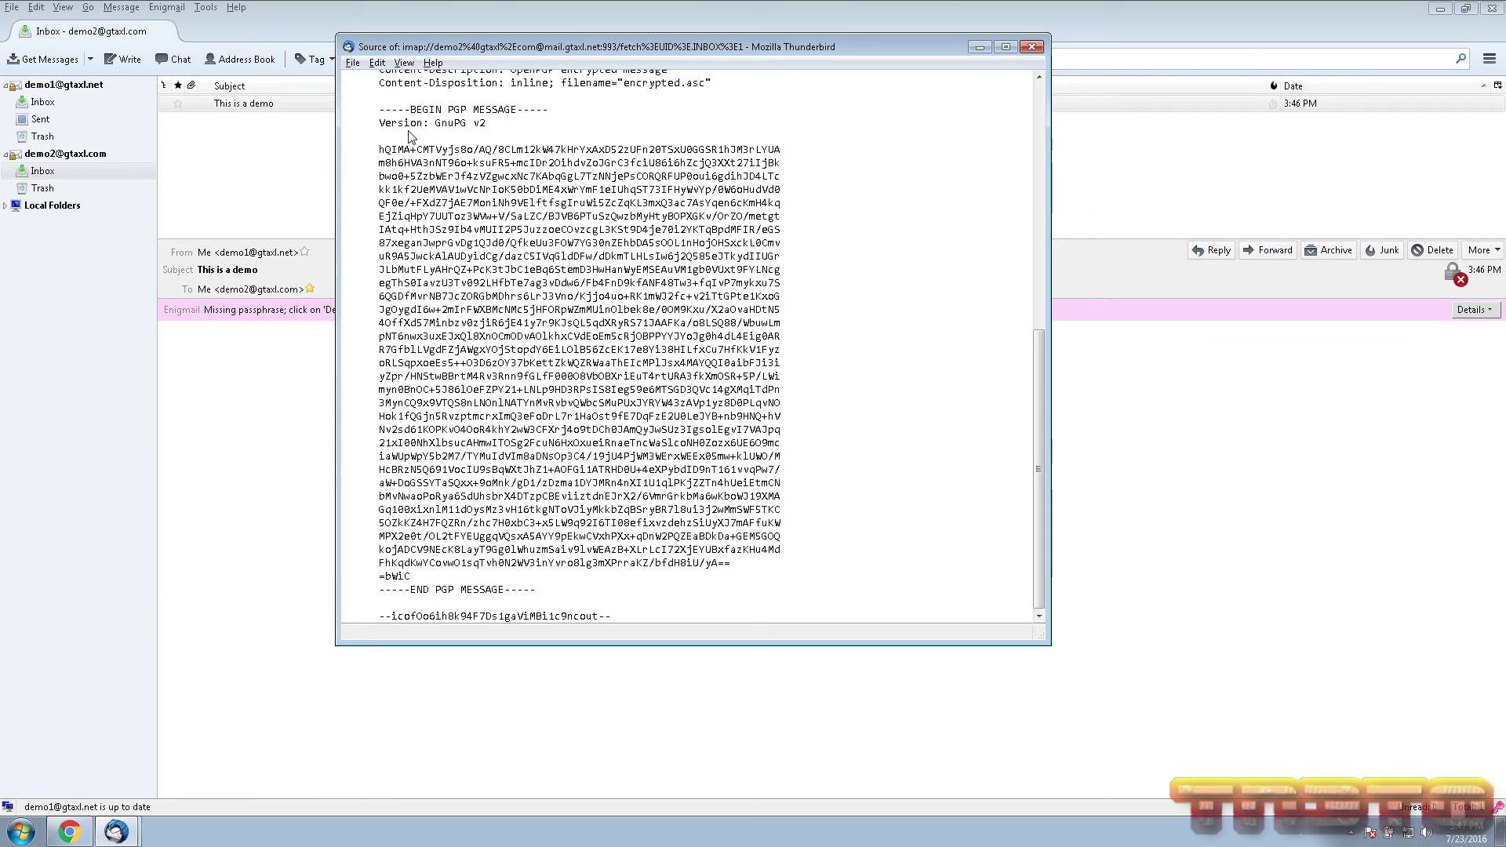
drag(384, 109, 806, 594)
click(581, 229)
click(1032, 48)
click(166, 7)
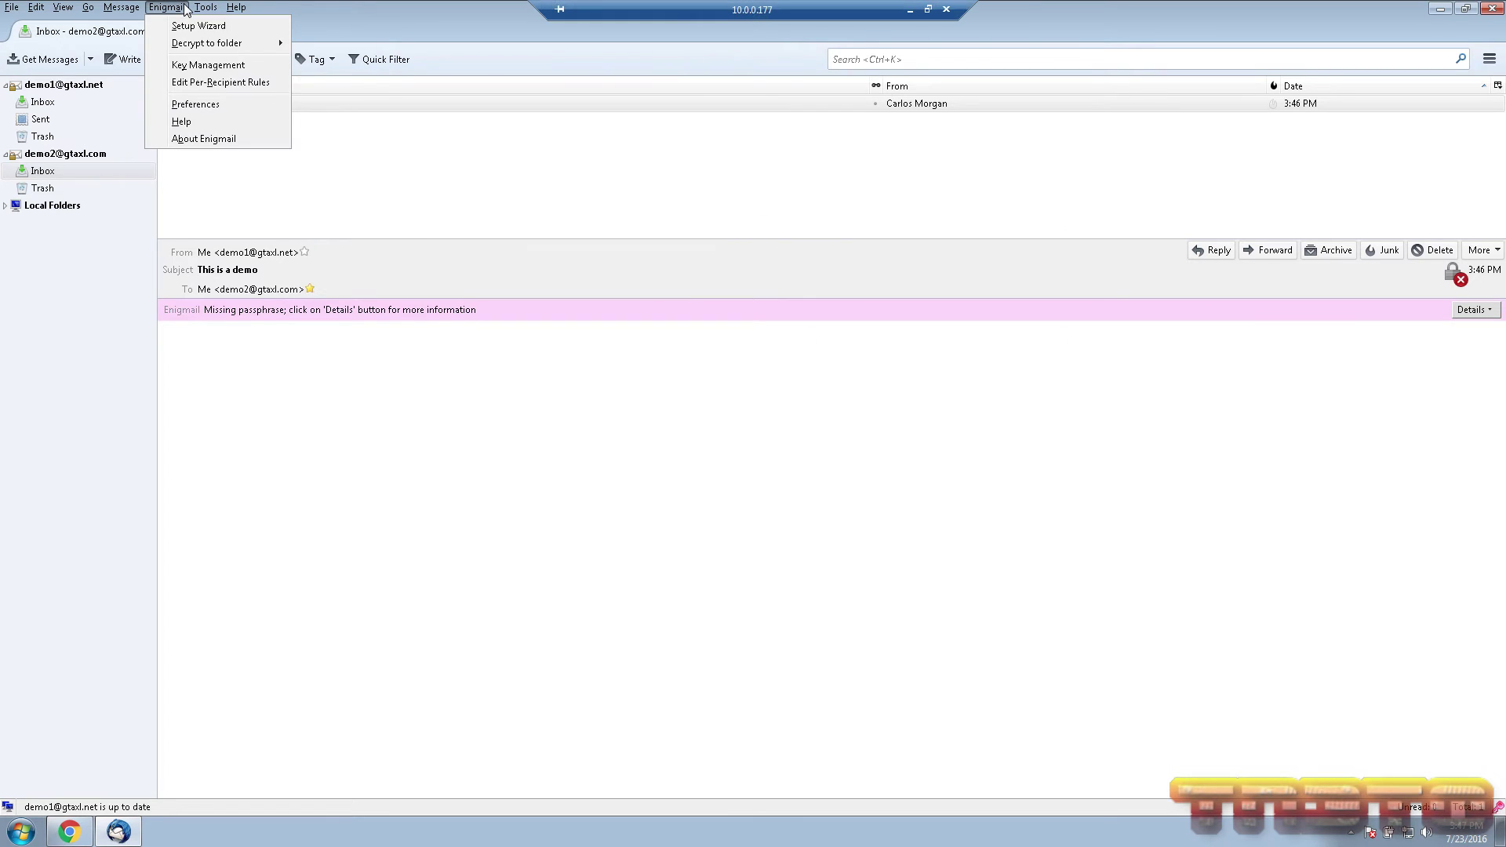
Step: Browse the Enigmail Preferences tabs, ending on Sending, then cancel without changes
click(212, 106)
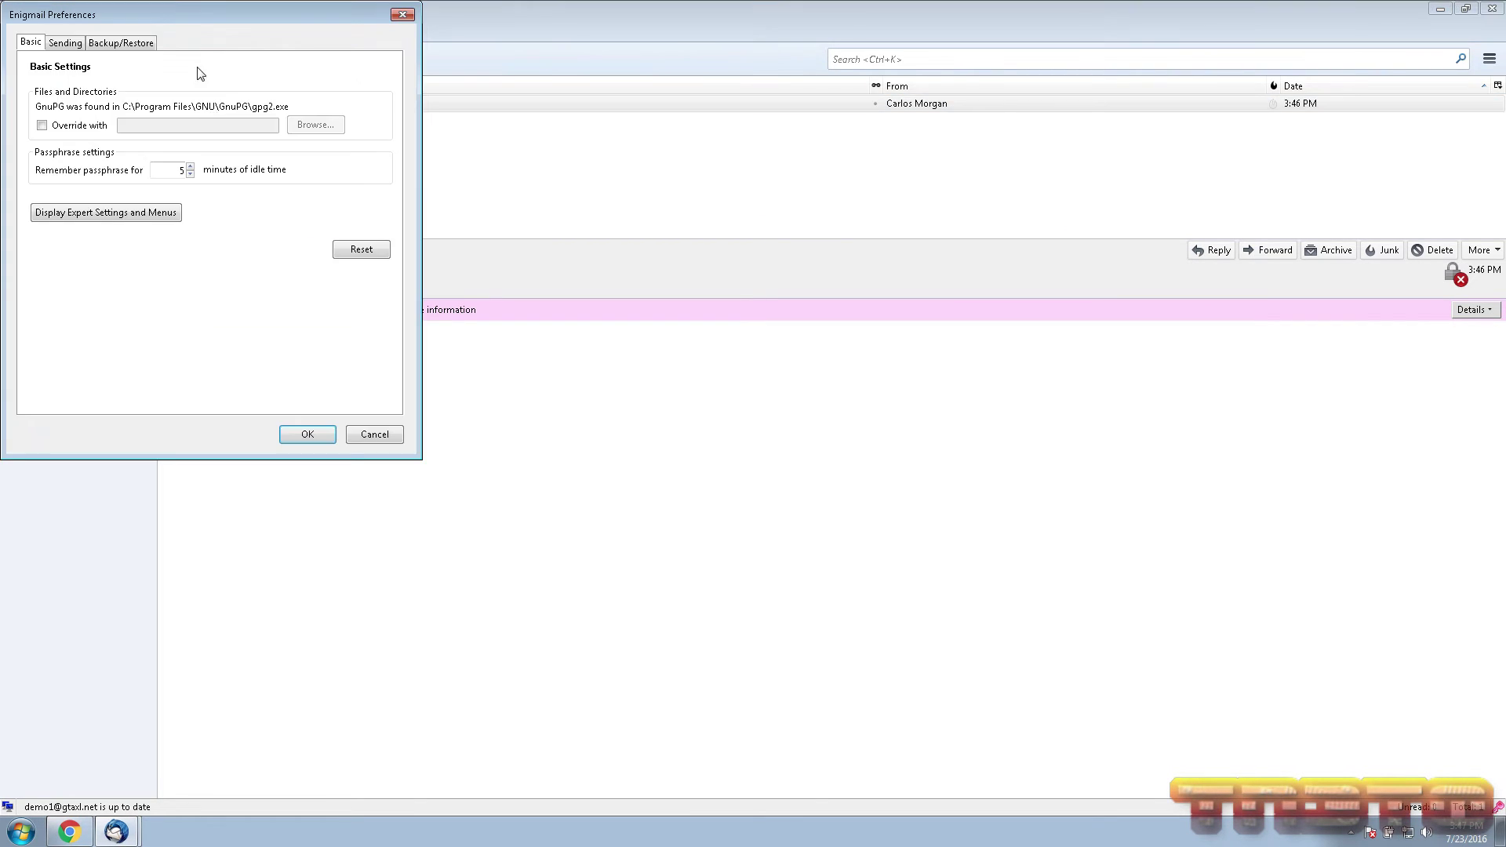
click(147, 210)
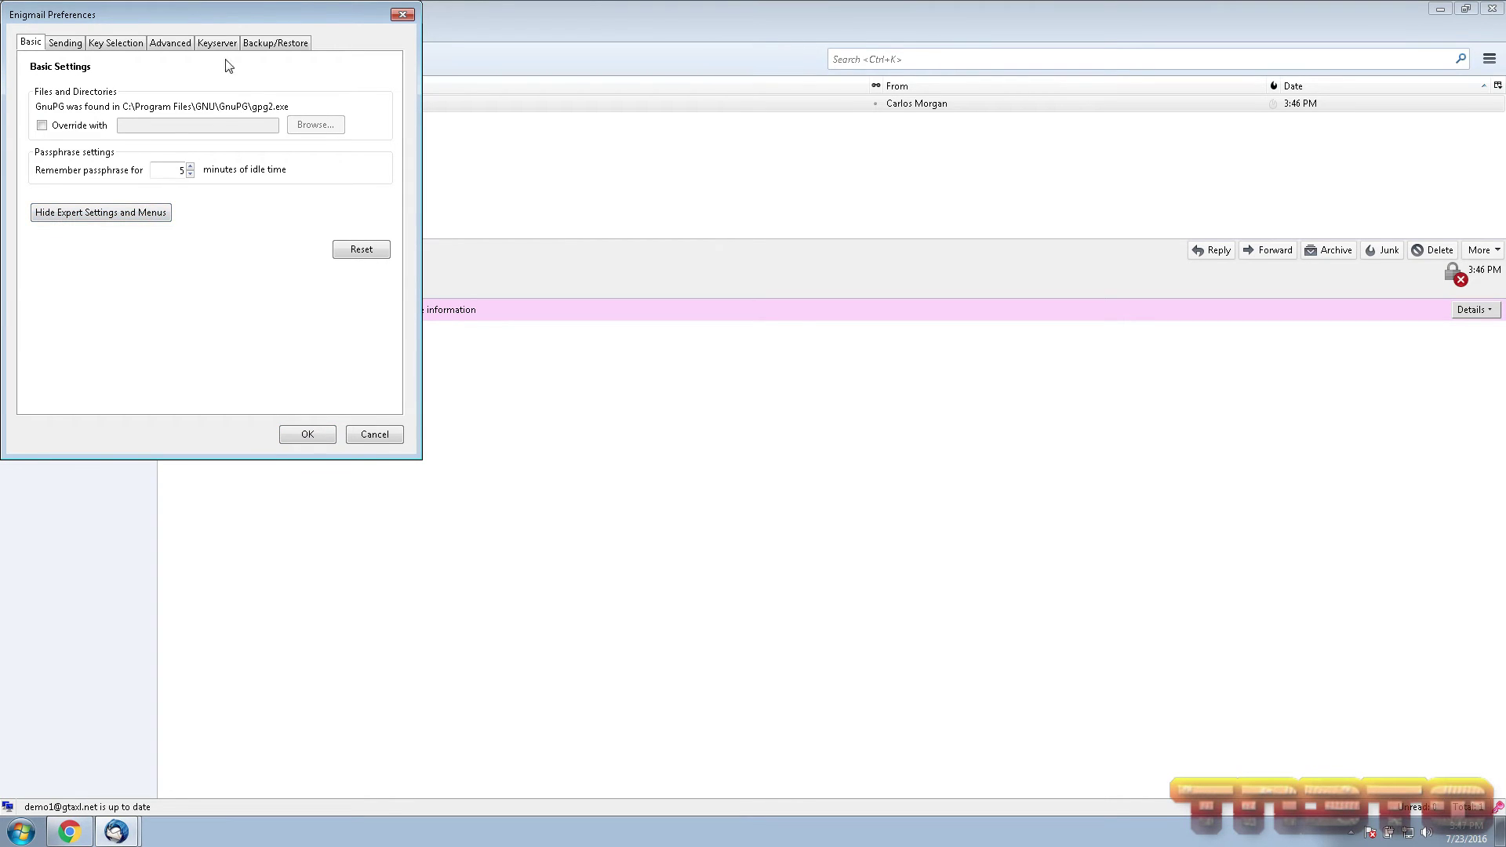
drag(345, 14, 741, 100)
click(564, 129)
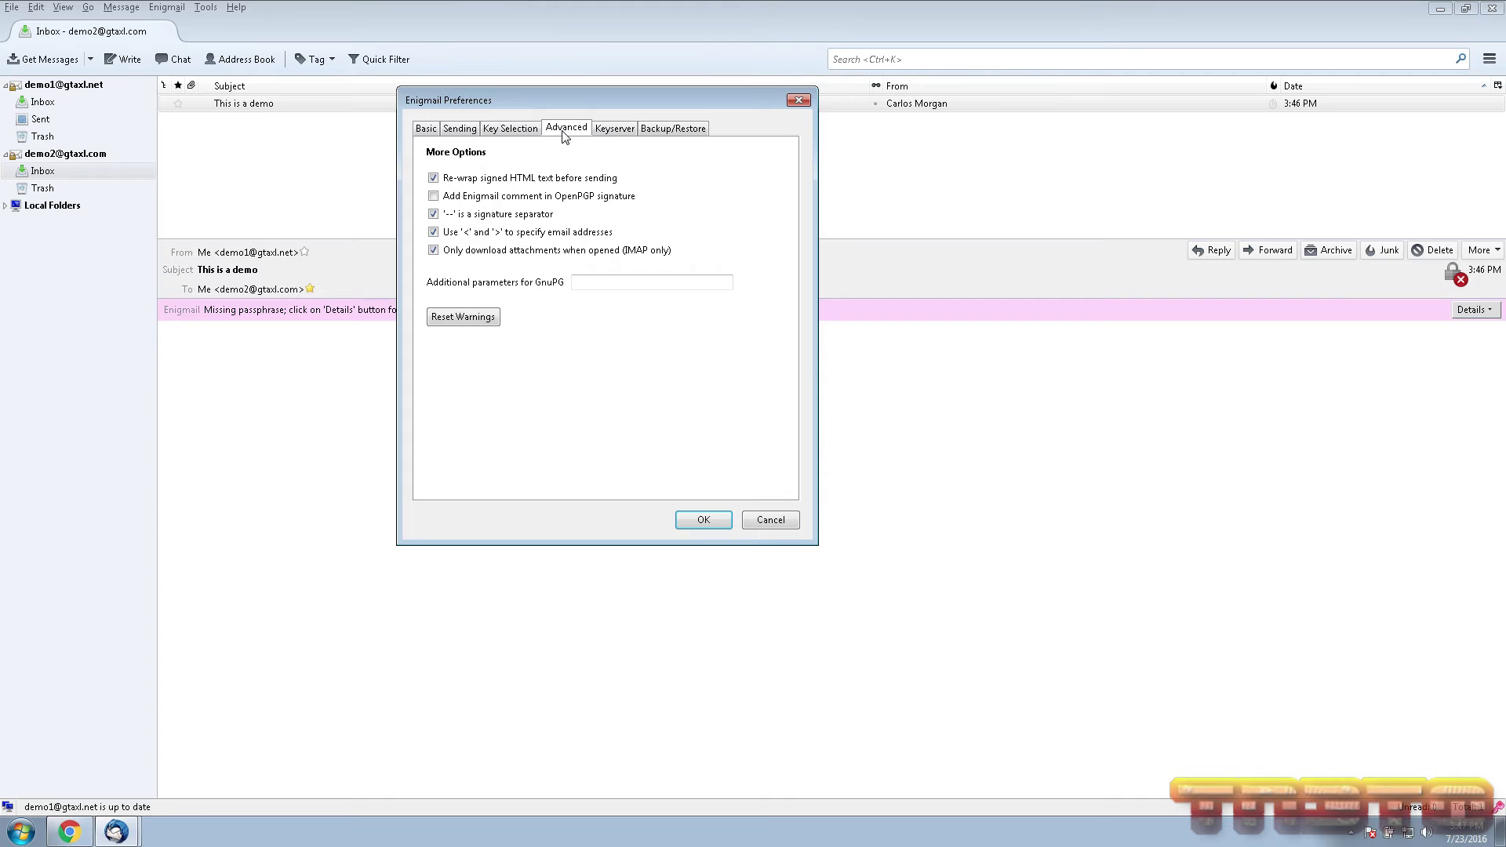
click(612, 129)
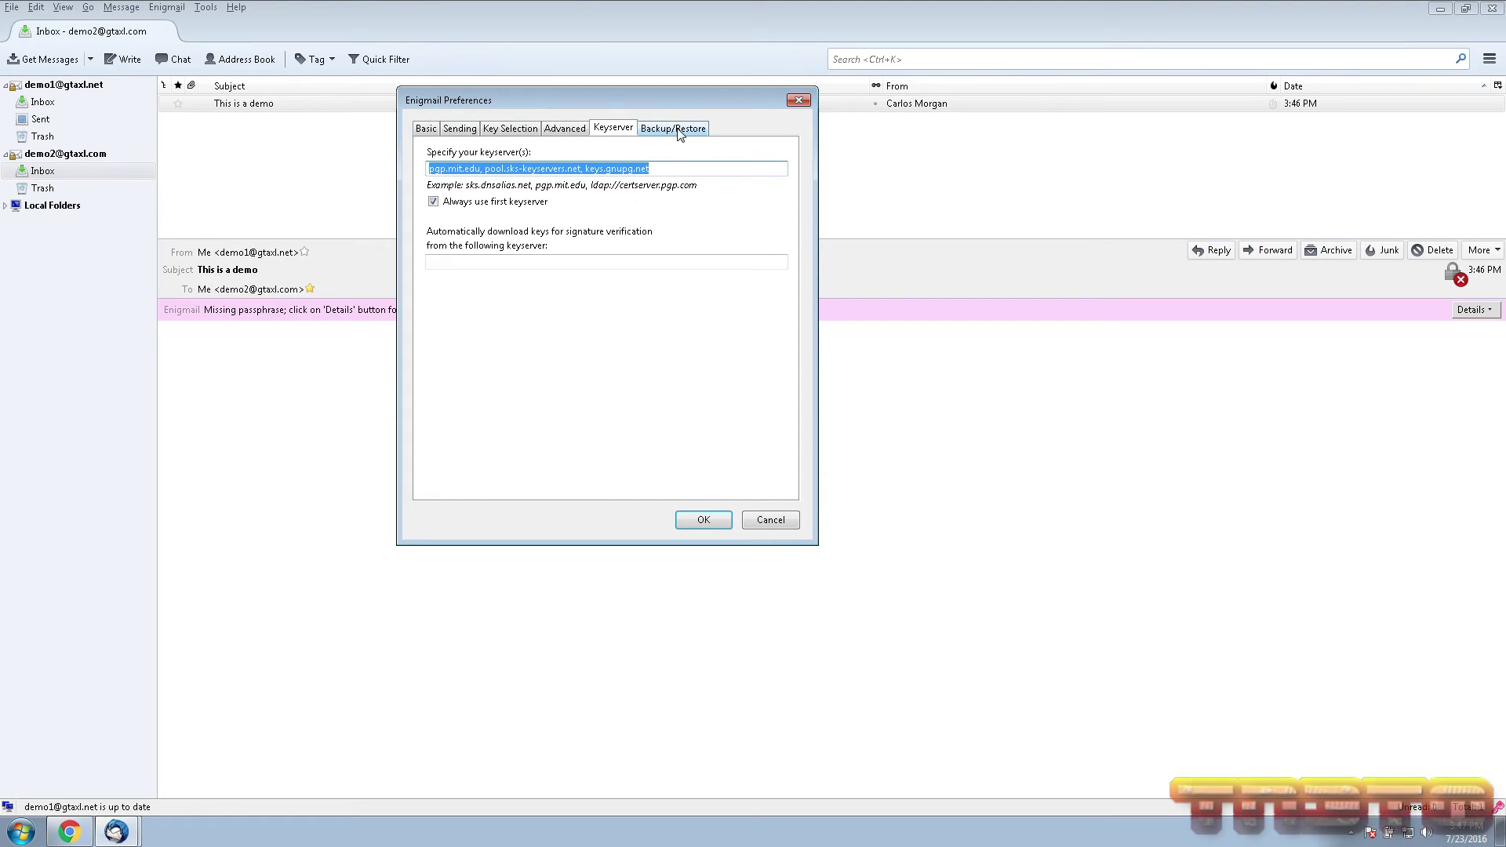
click(677, 130)
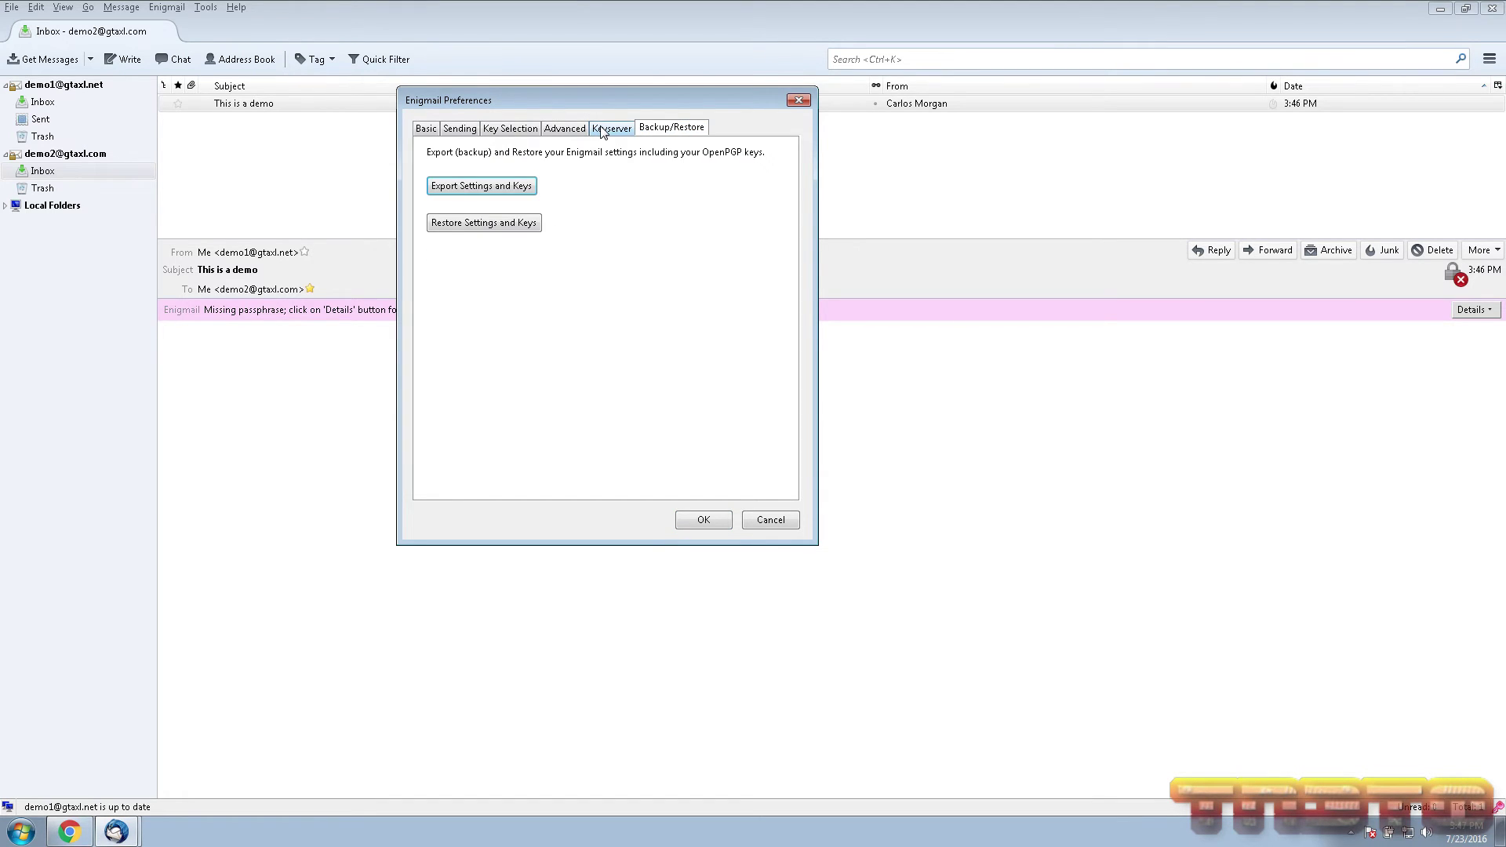
click(601, 130)
click(518, 128)
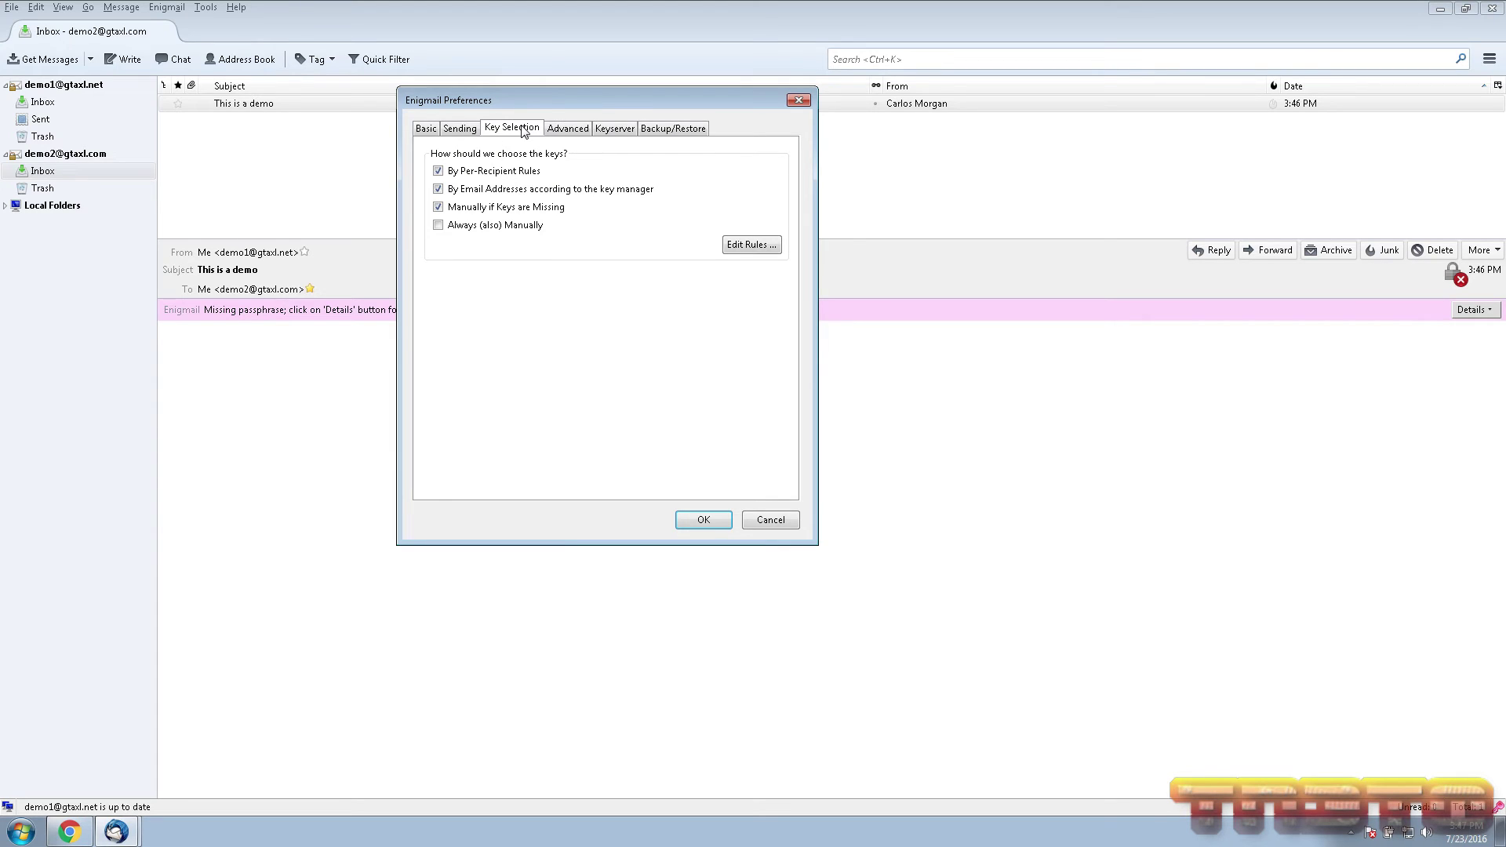
click(461, 130)
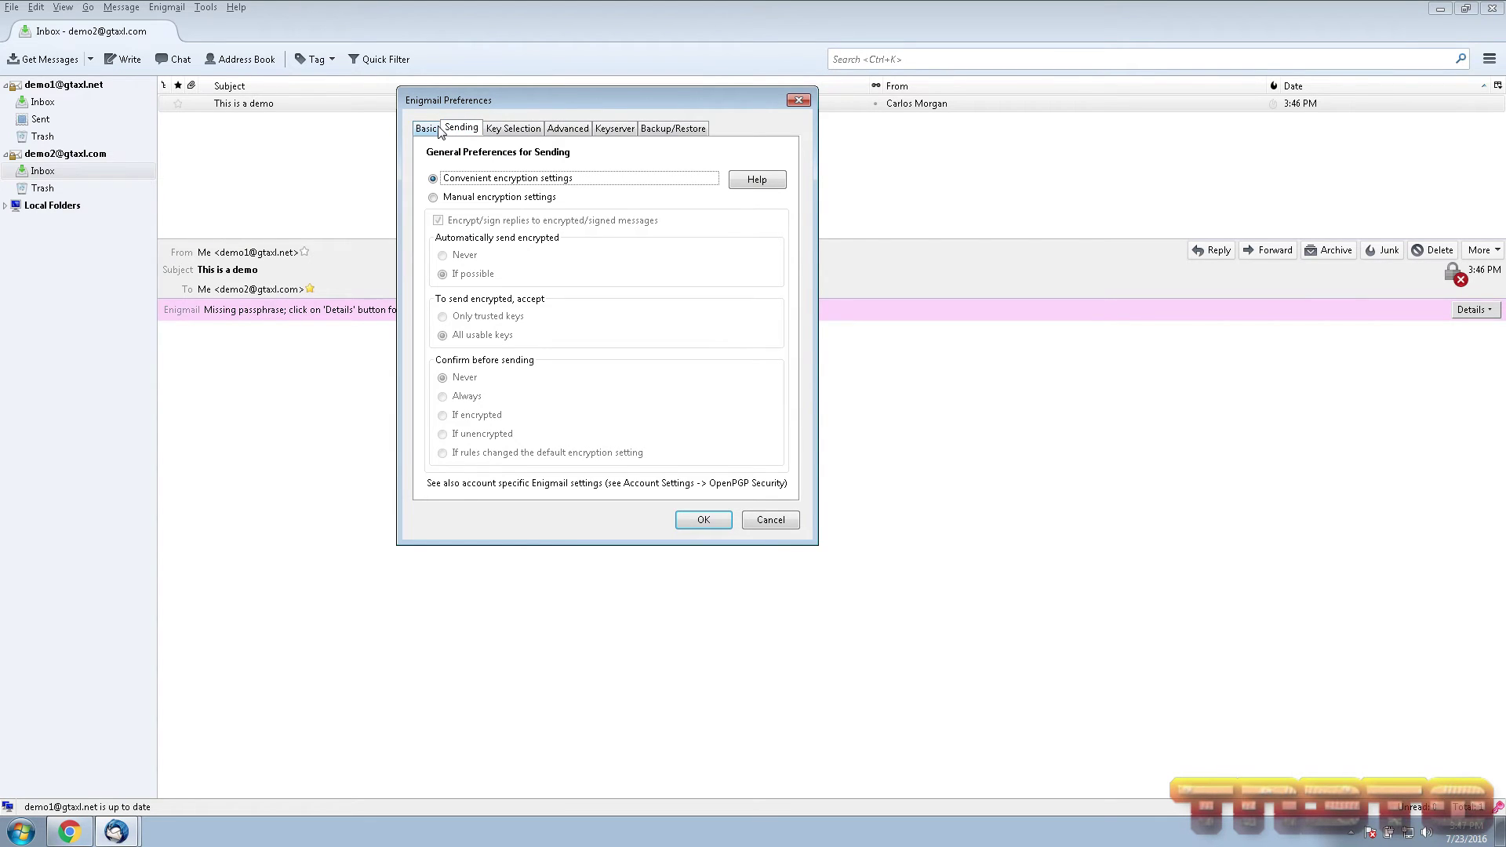
click(433, 130)
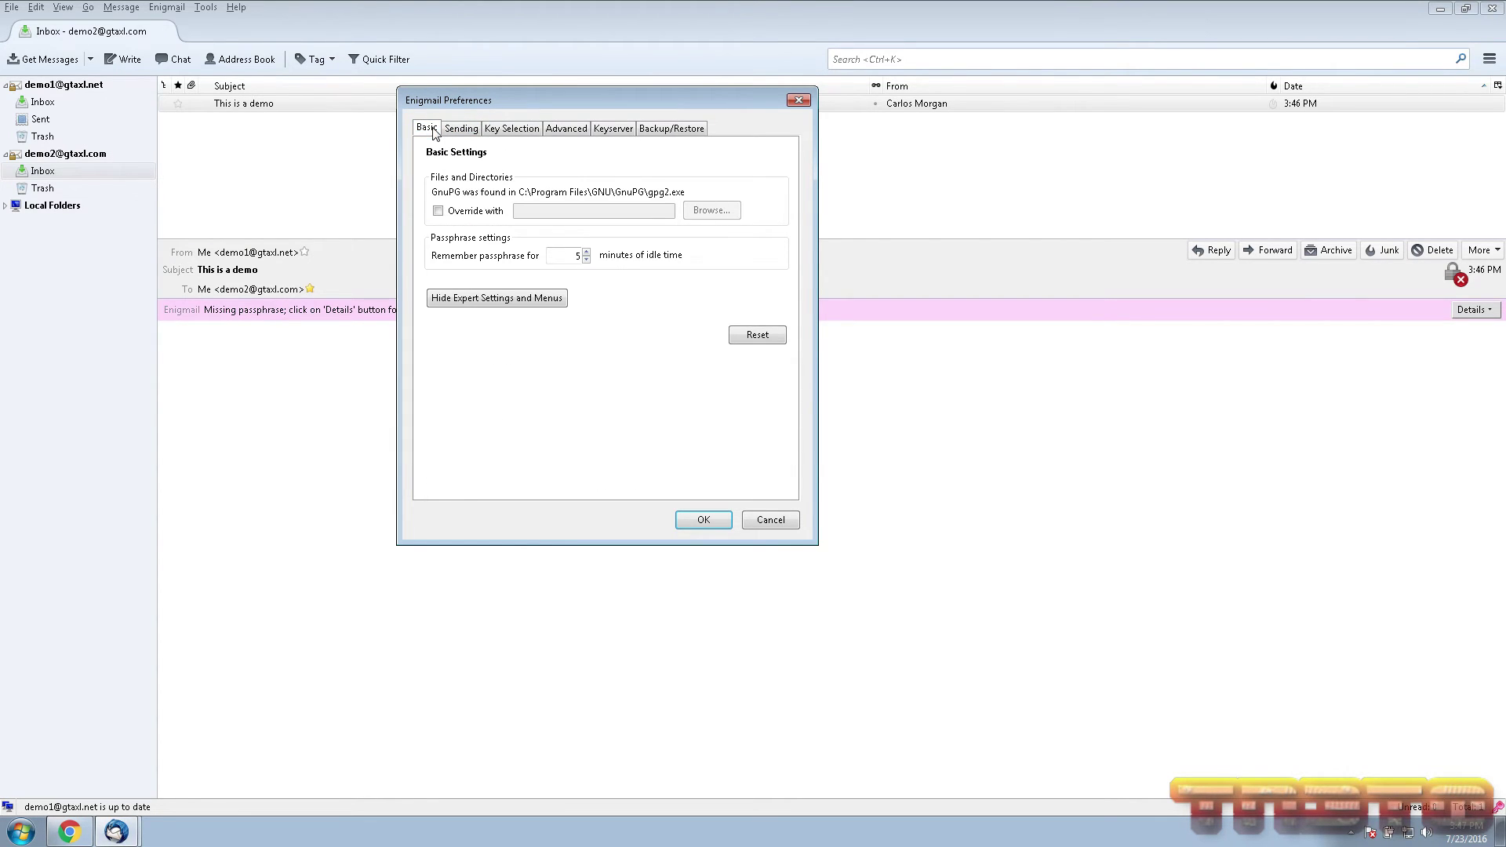
click(466, 131)
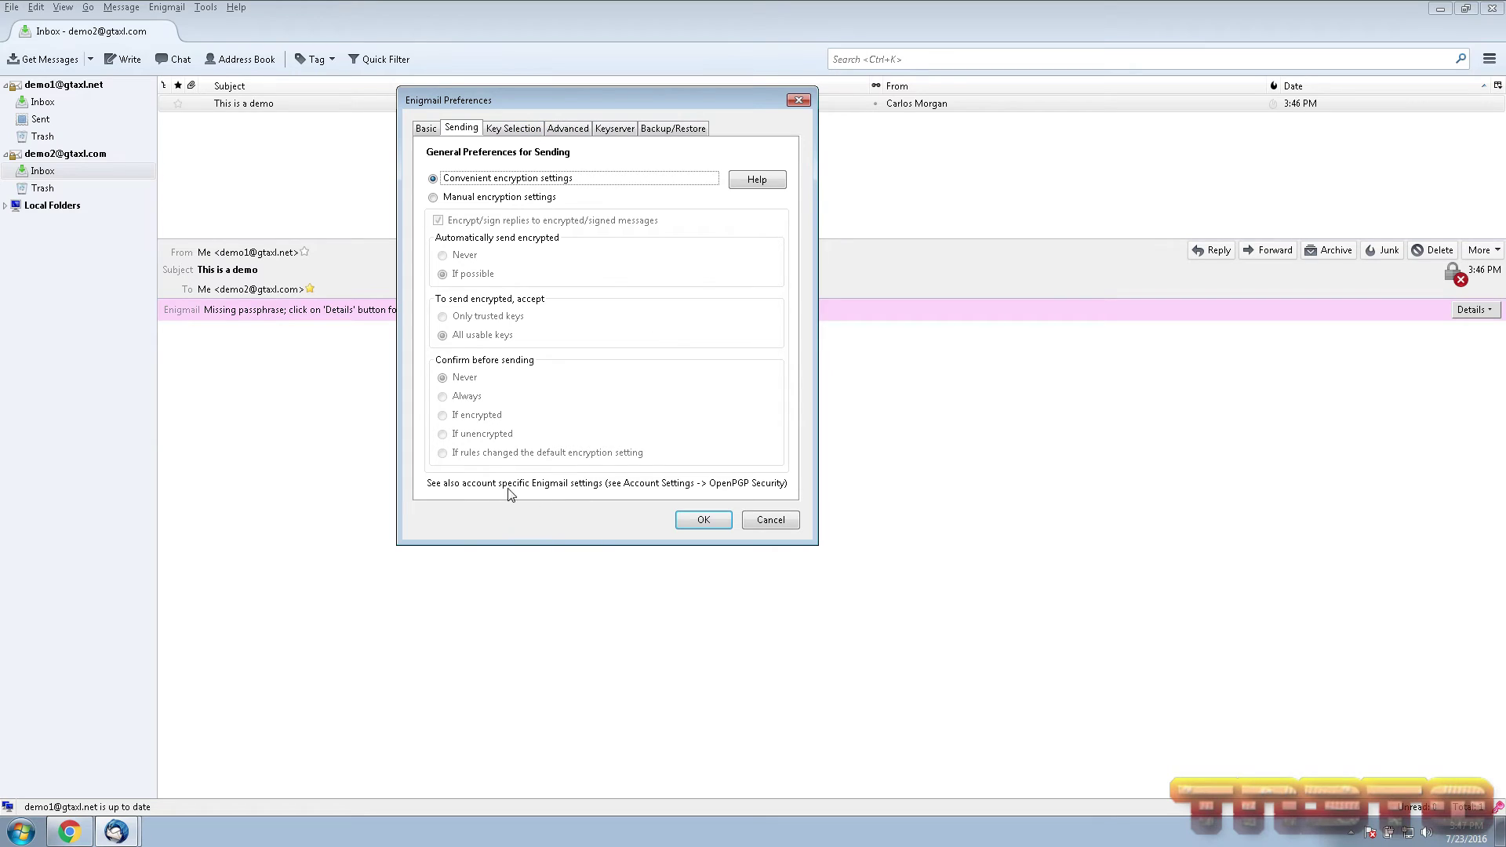
click(769, 520)
Step: Look at the second account's OpenPGP Security settings, then close them unchanged
right_click(50, 152)
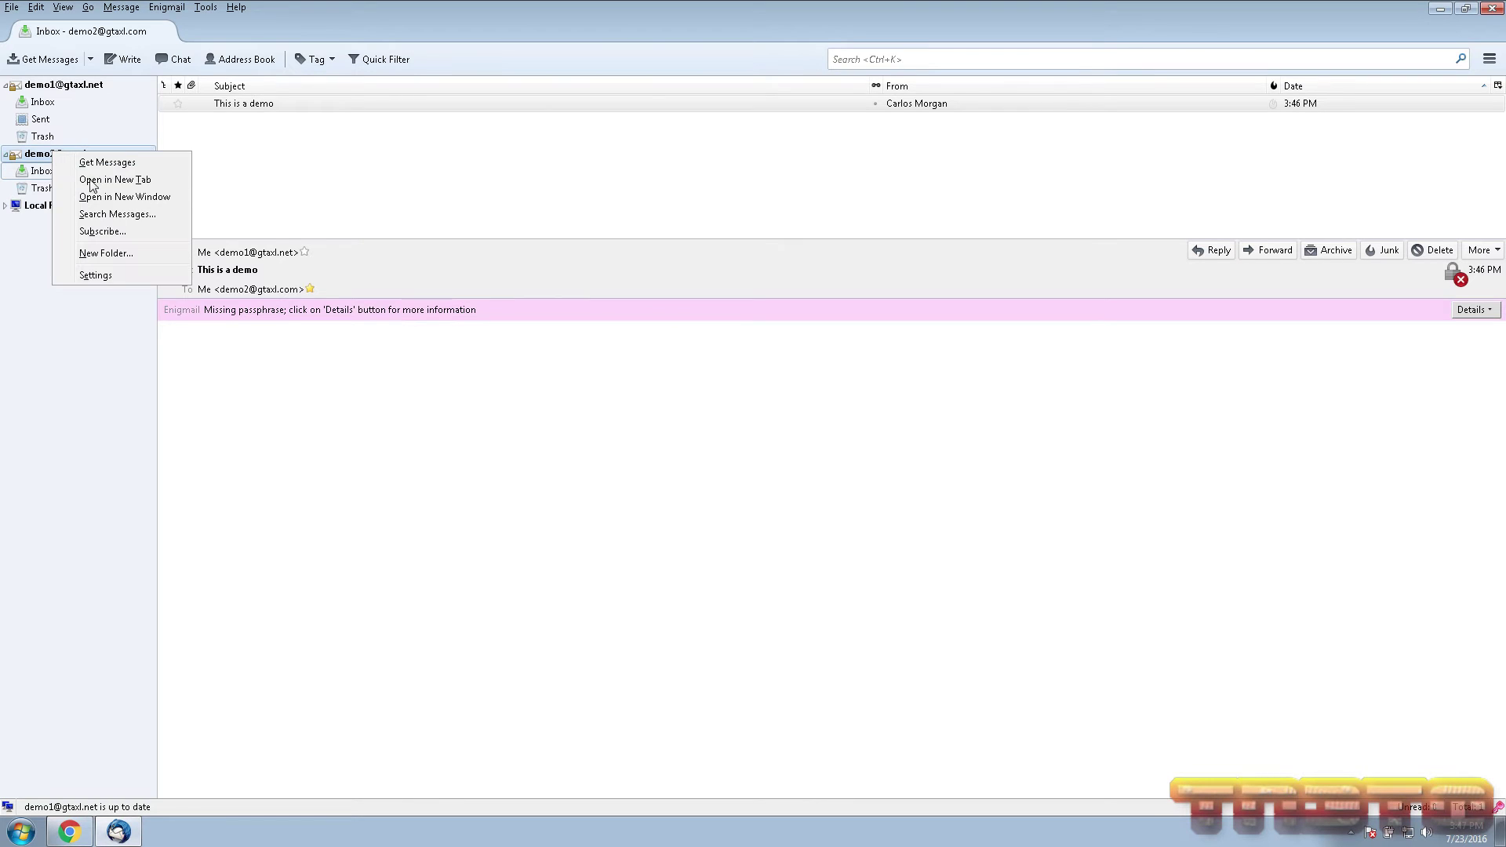
click(118, 274)
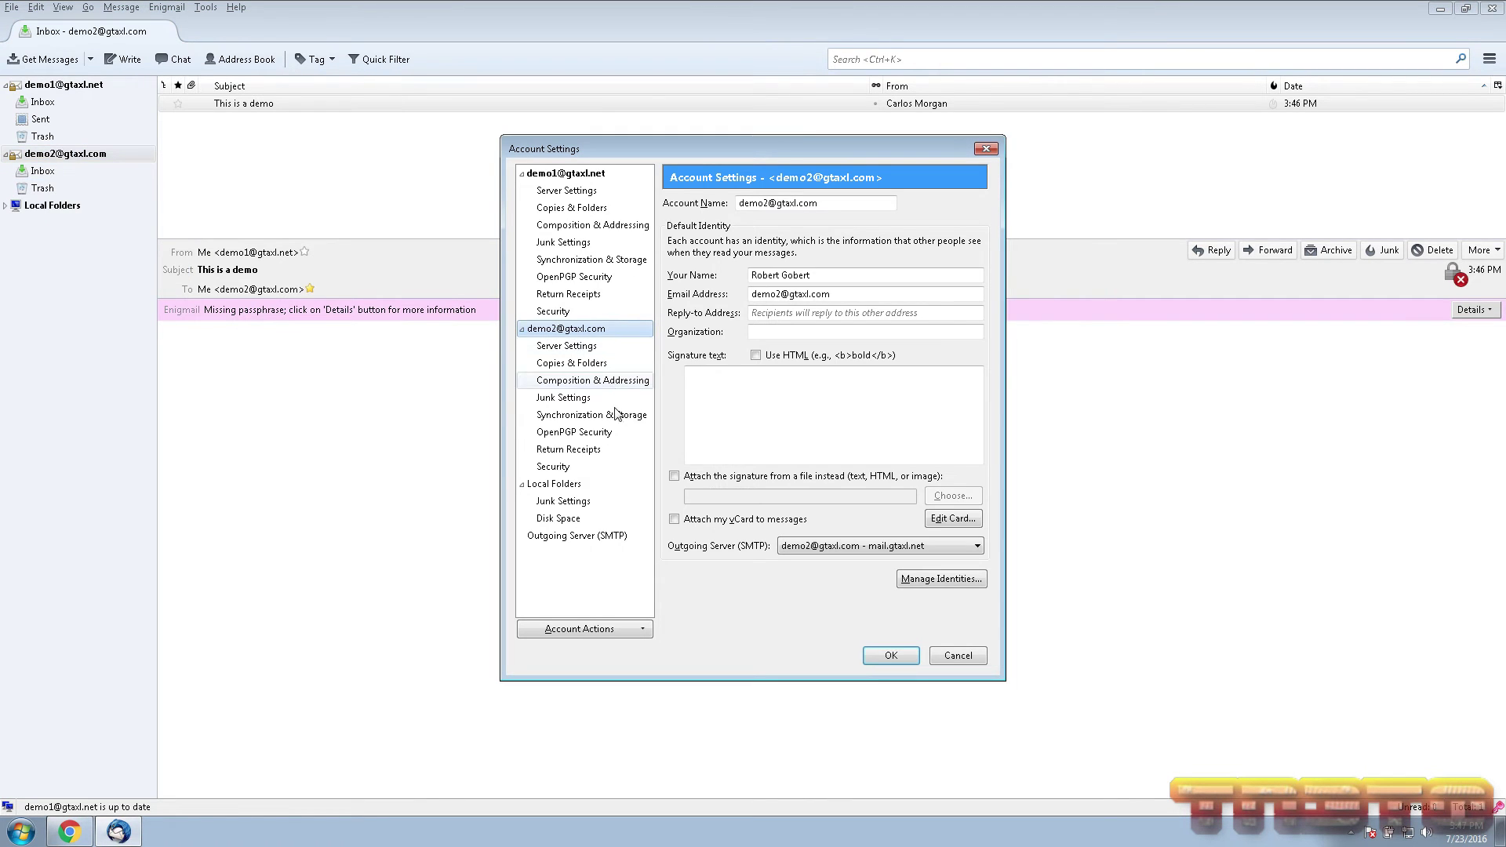
click(574, 432)
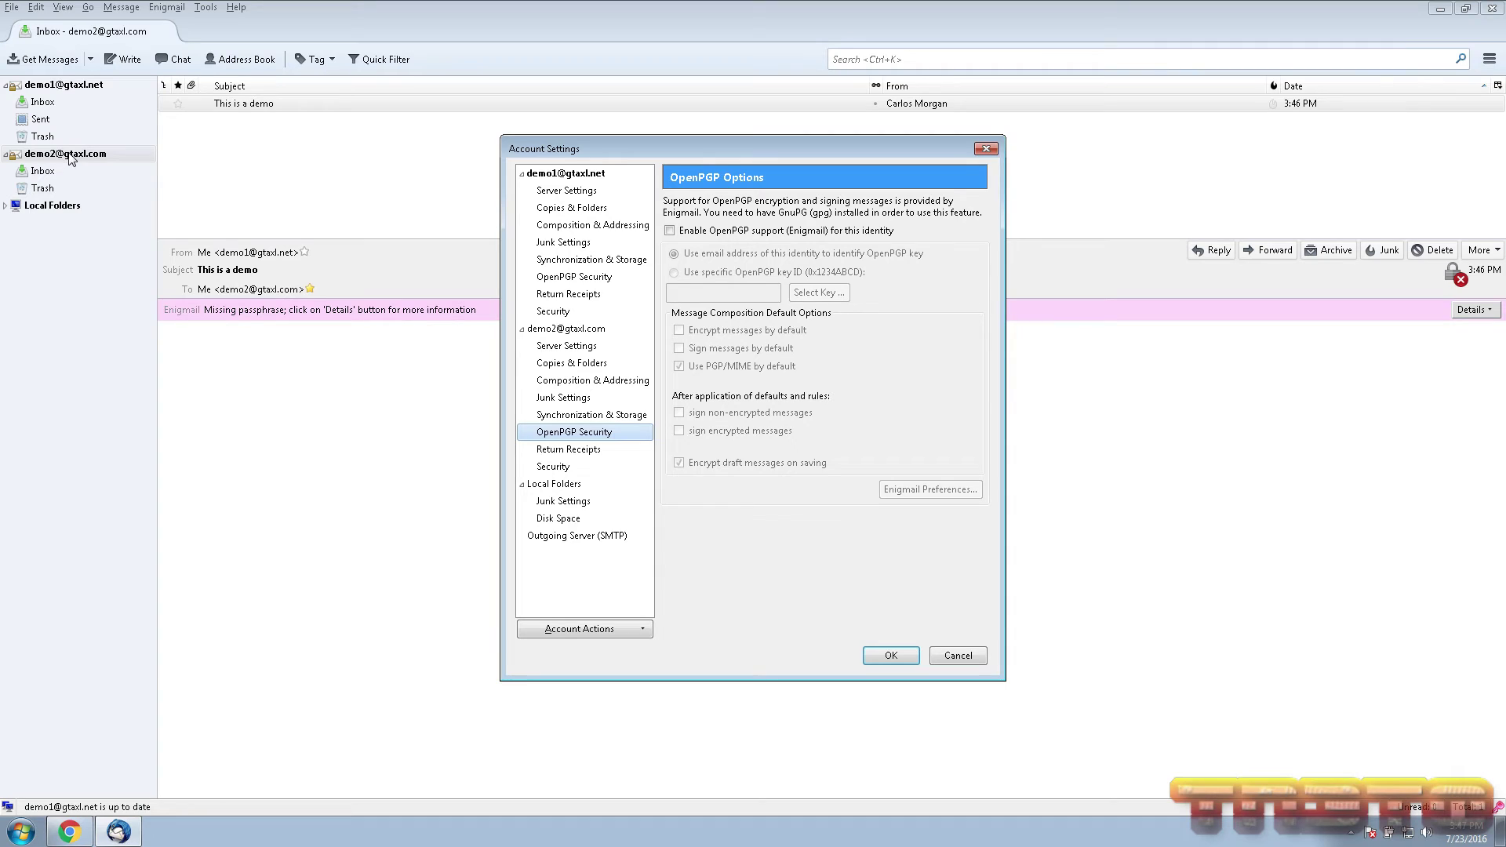
click(945, 657)
Step: Check 'Enable OpenPGP support (Enigmail) for this identity' on the second account and save with OK
right_click(55, 155)
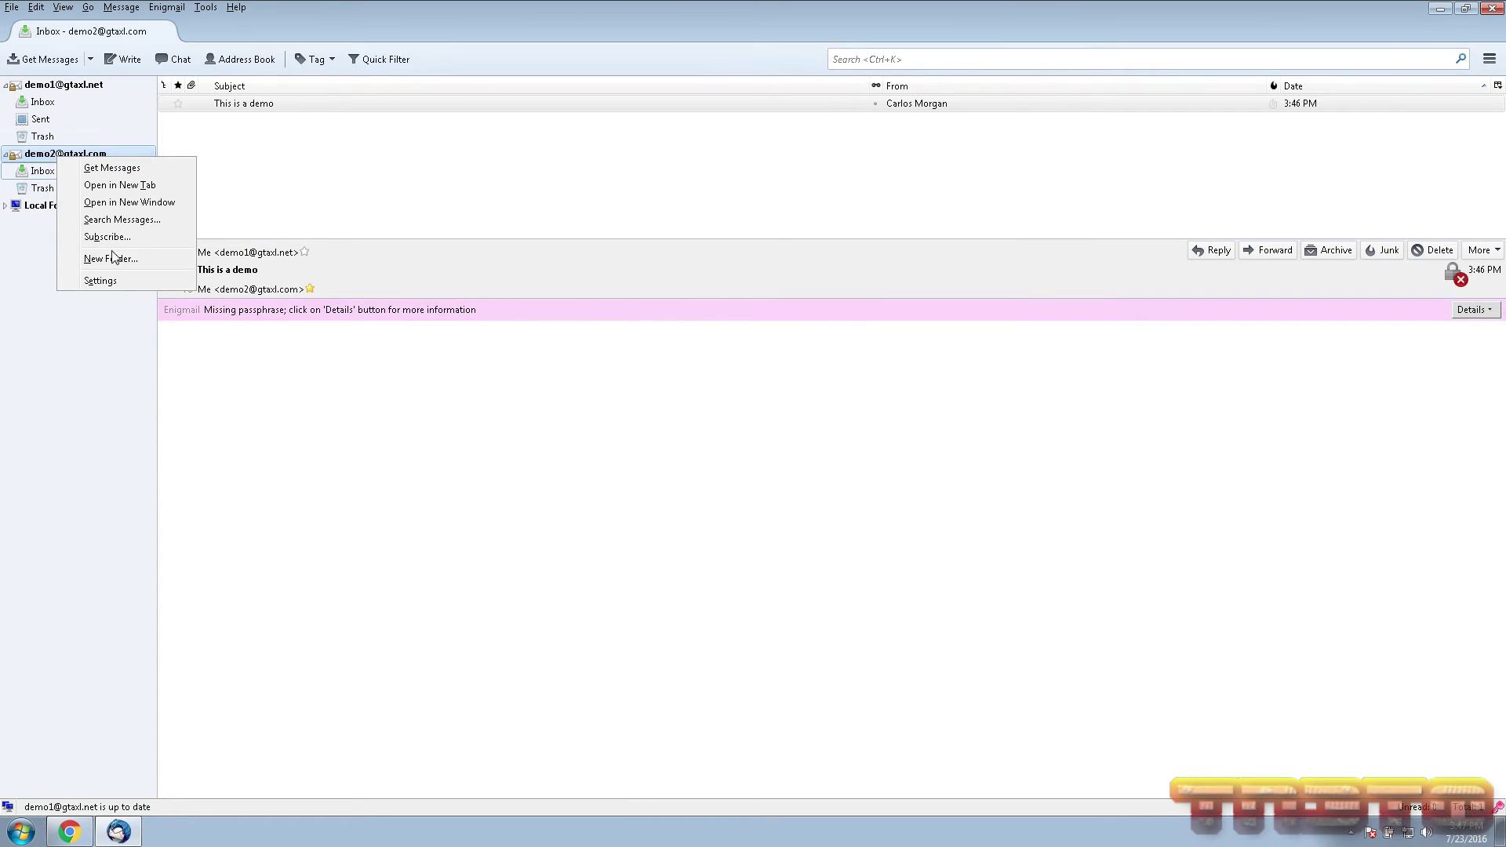
click(118, 280)
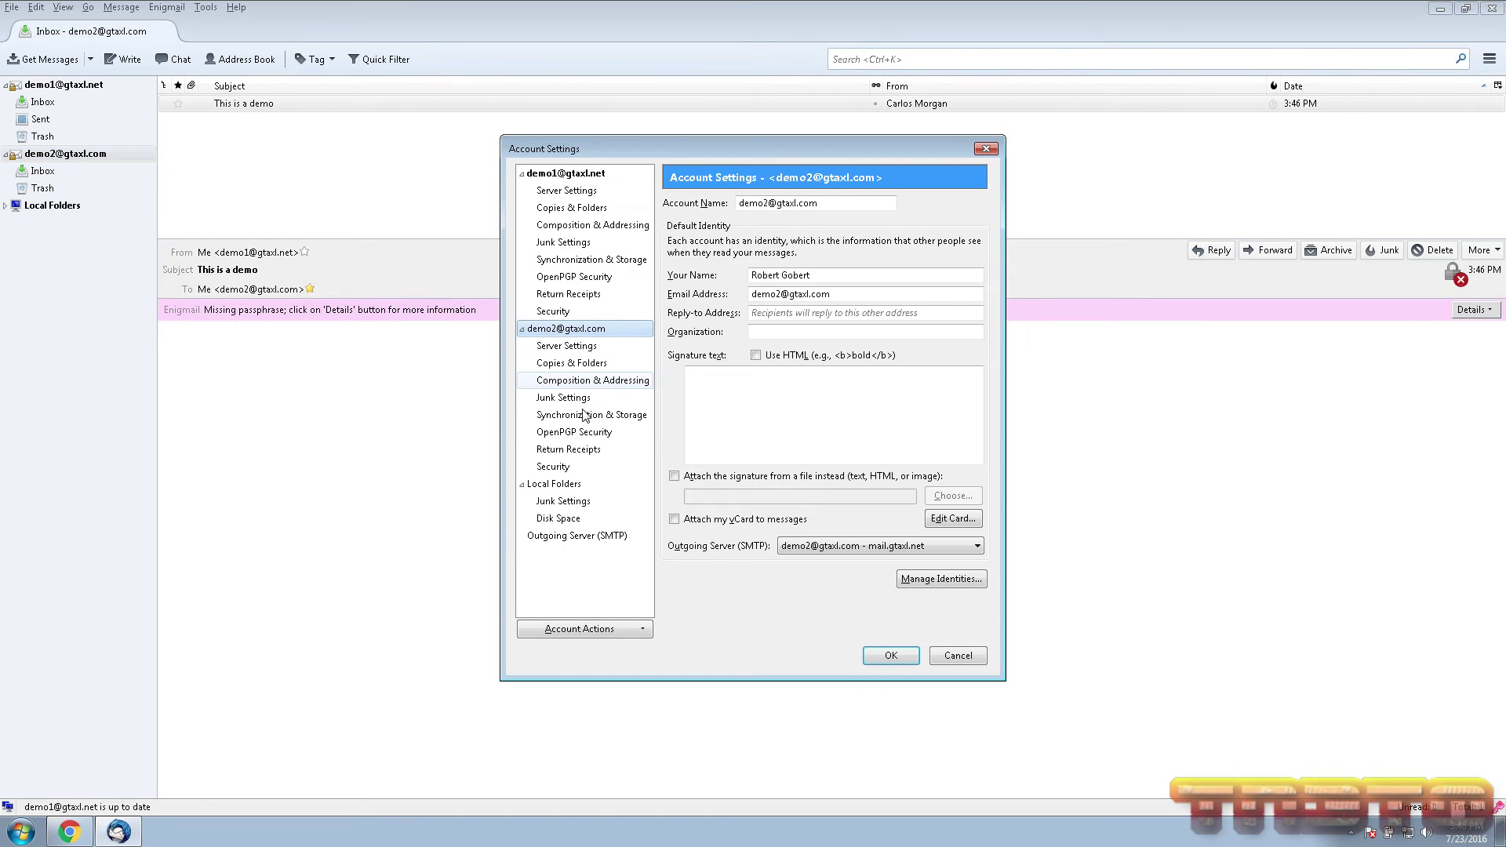
click(569, 432)
drag(734, 148, 681, 133)
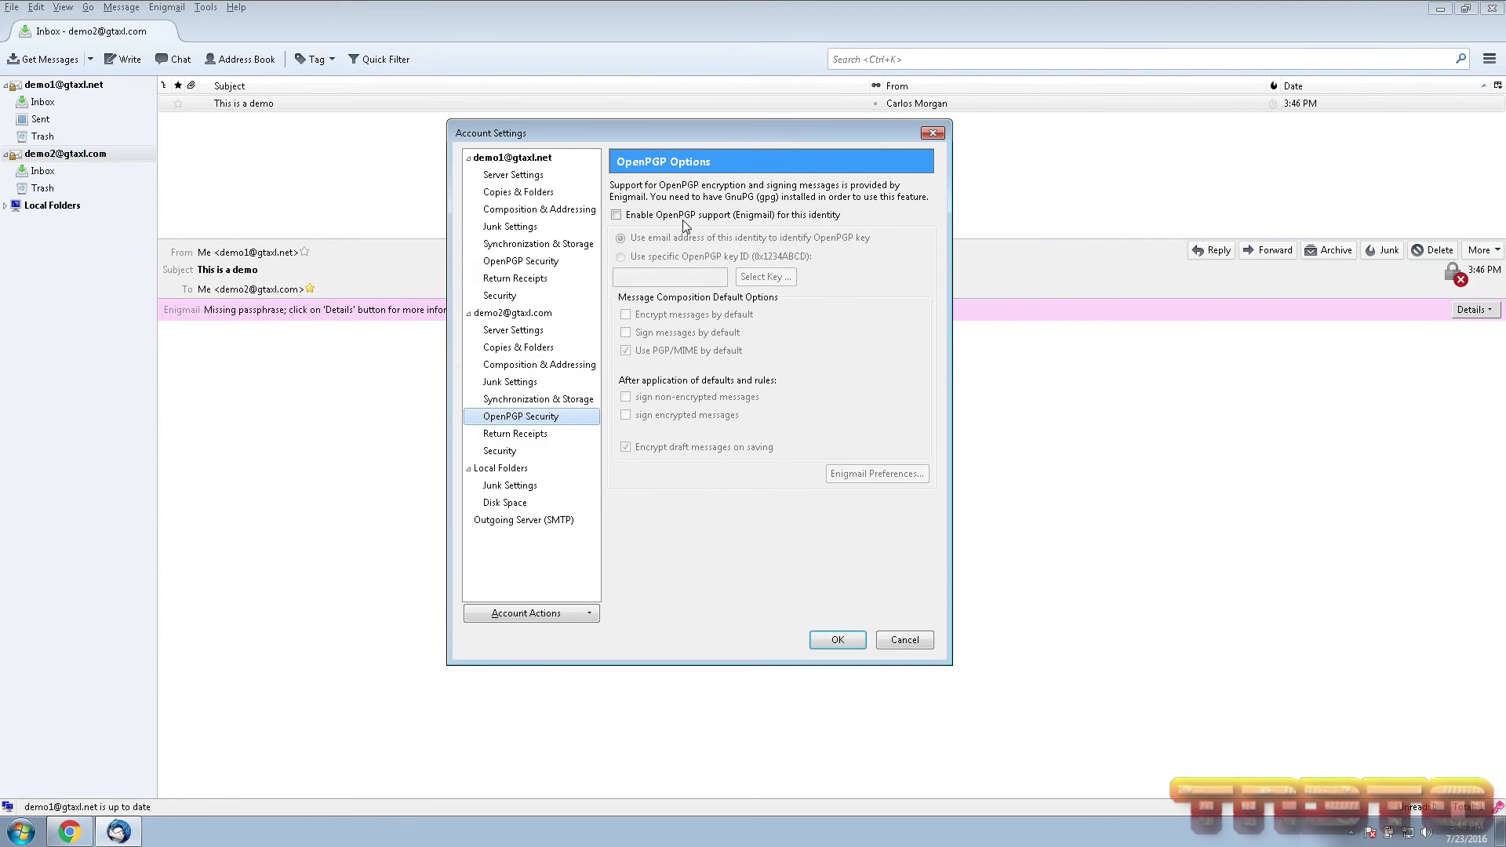
click(688, 214)
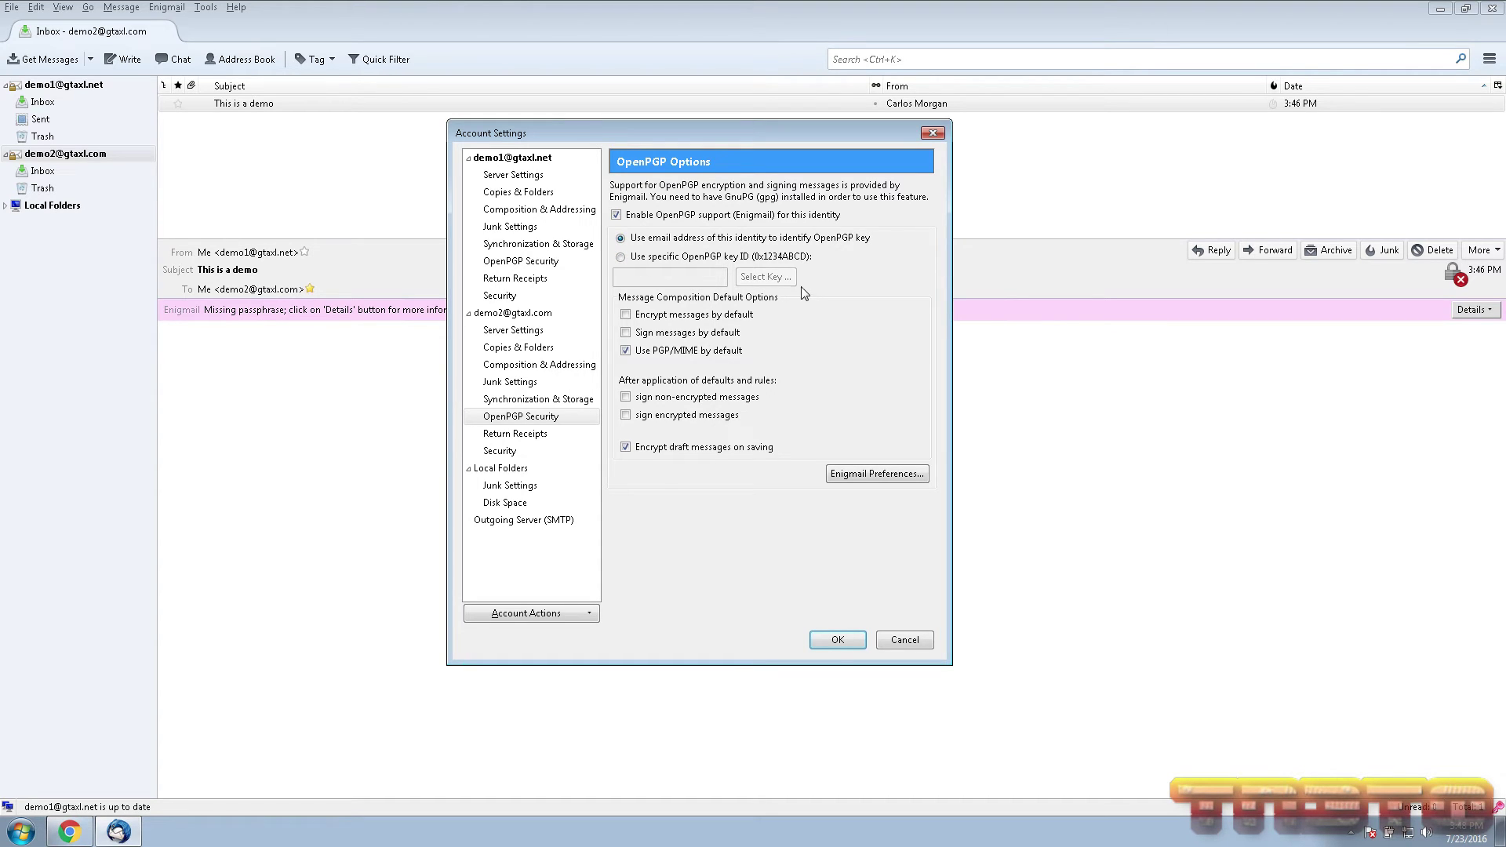
click(521, 261)
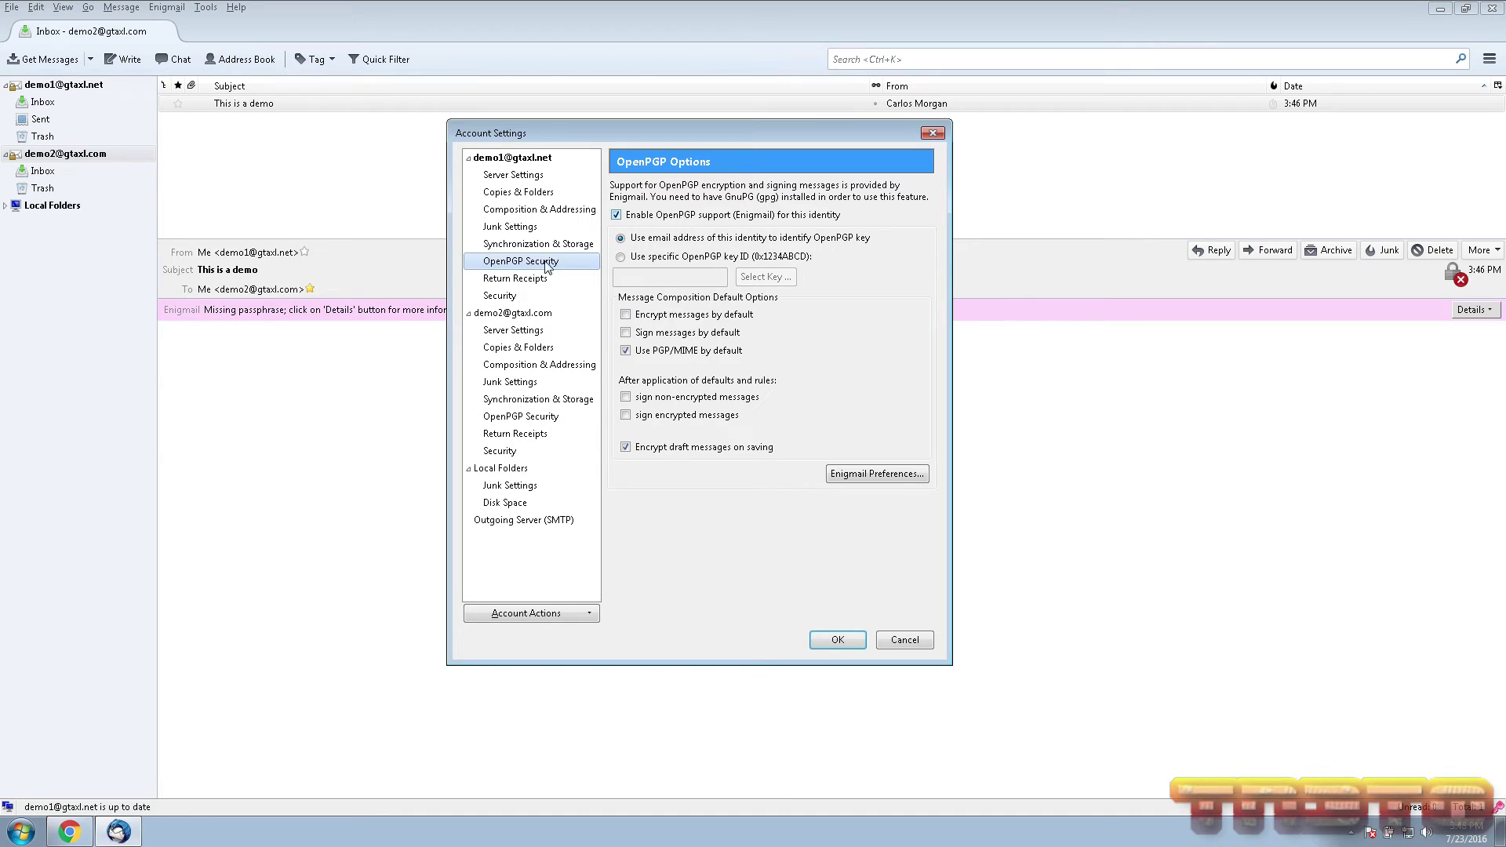
click(536, 416)
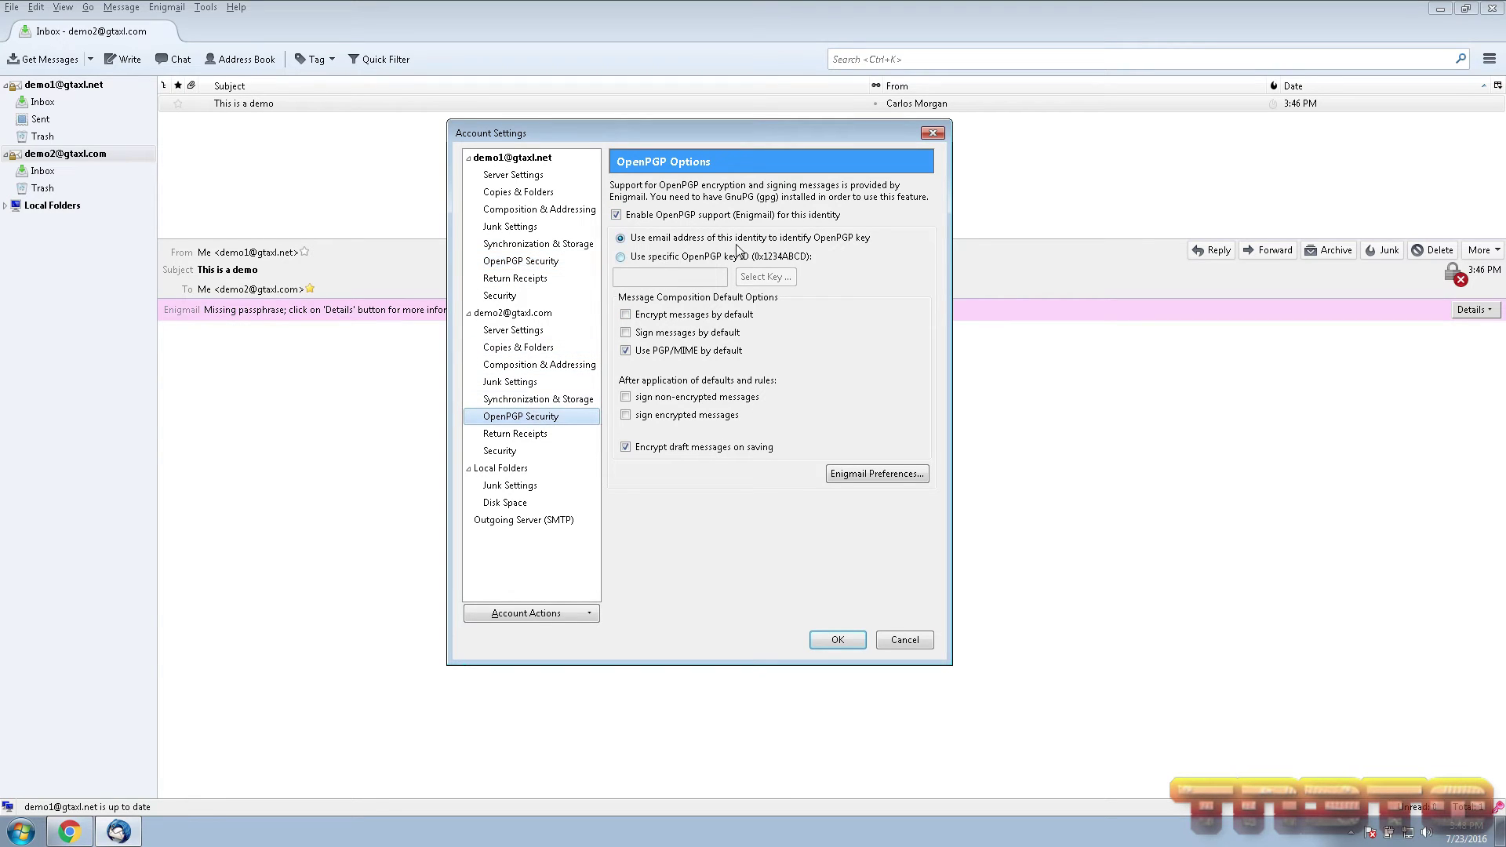
click(838, 641)
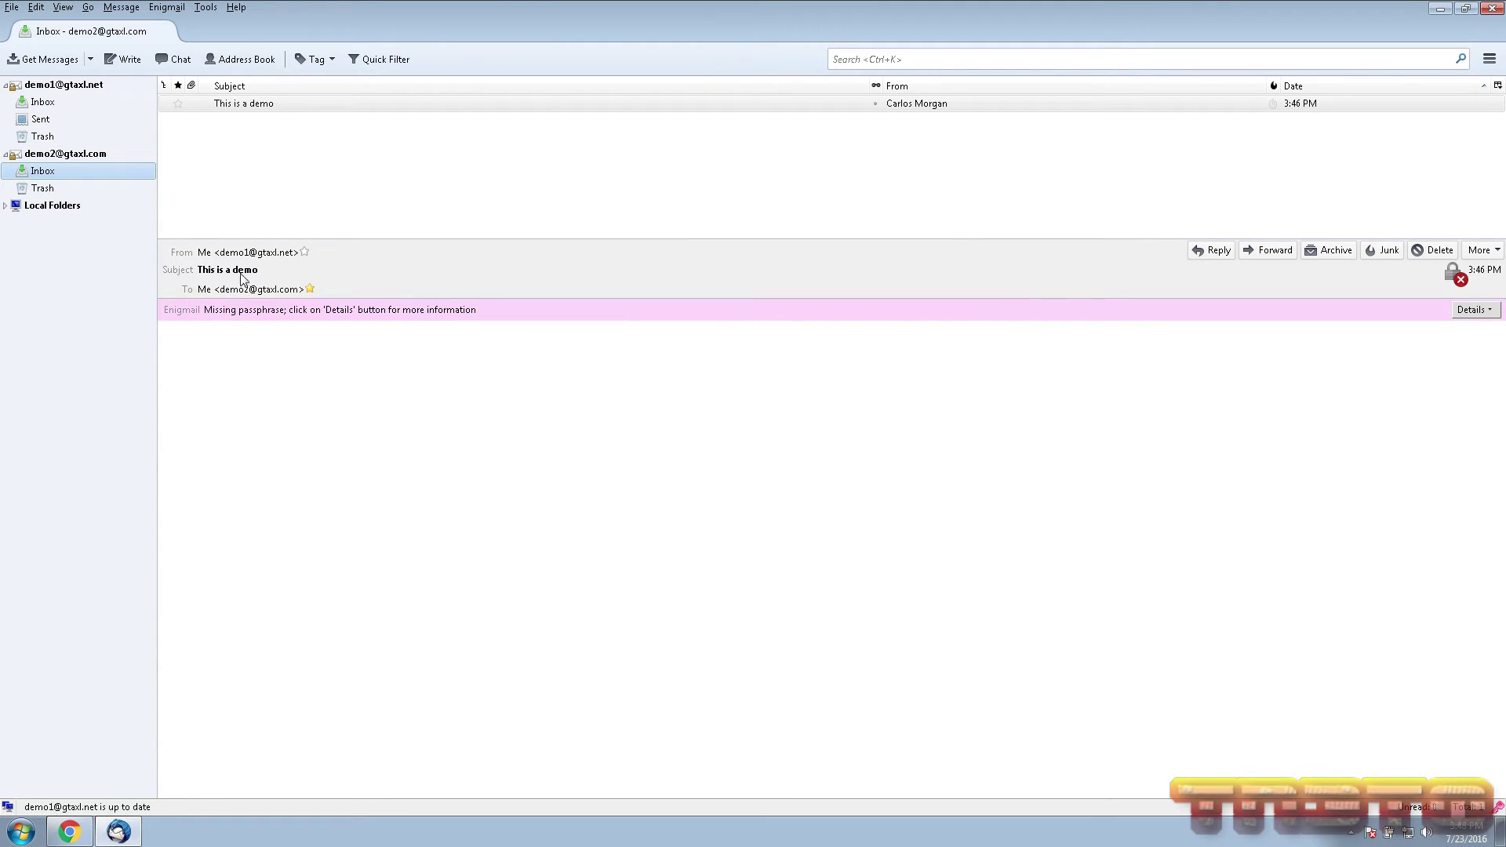
Step: Switch between the inboxes, declining the passphrase prompt and checking the decryption problem details
click(72, 102)
click(74, 173)
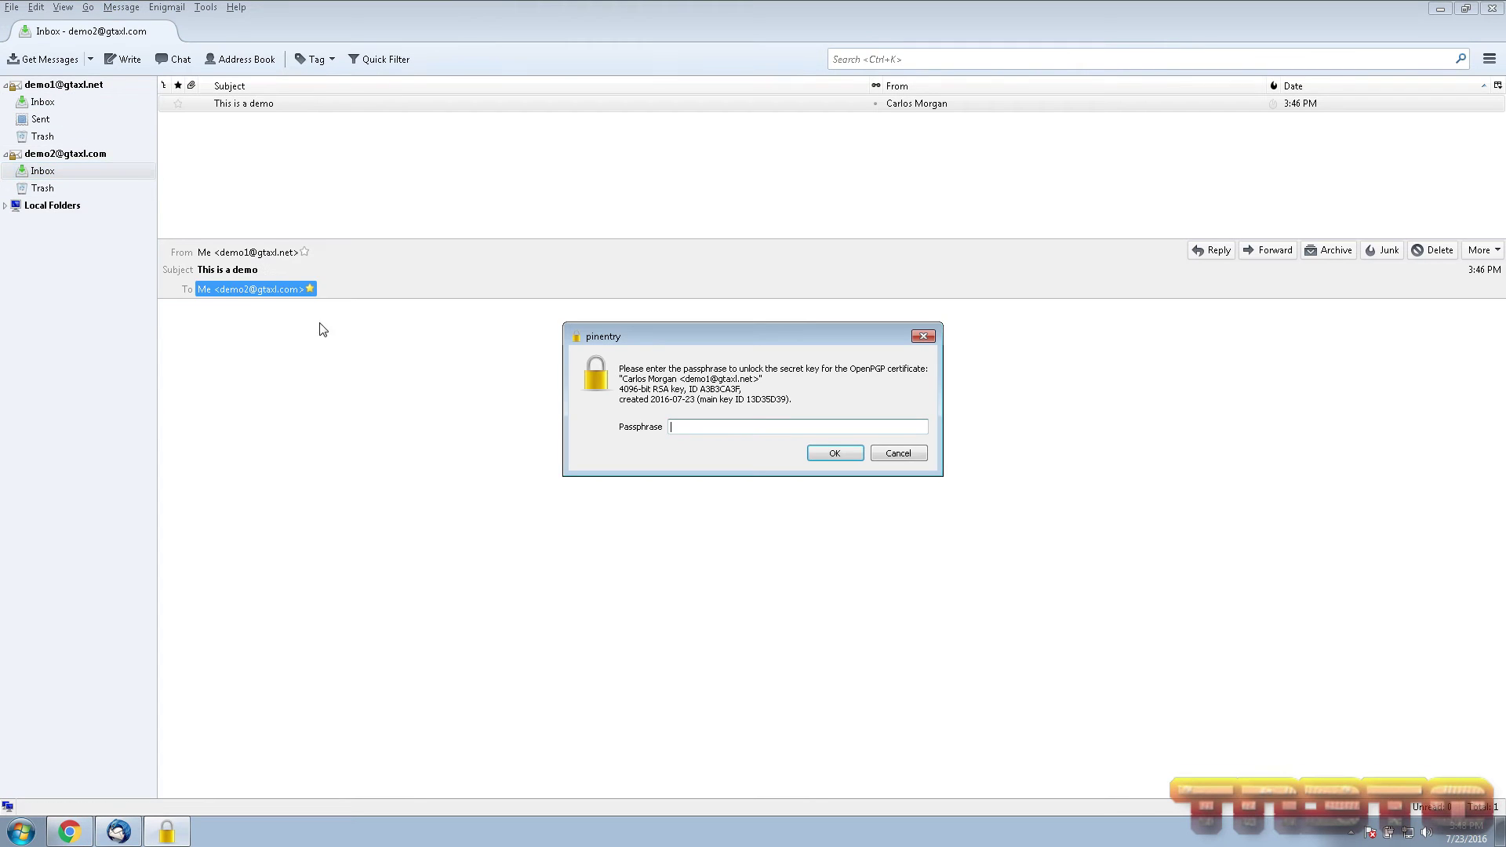
click(898, 455)
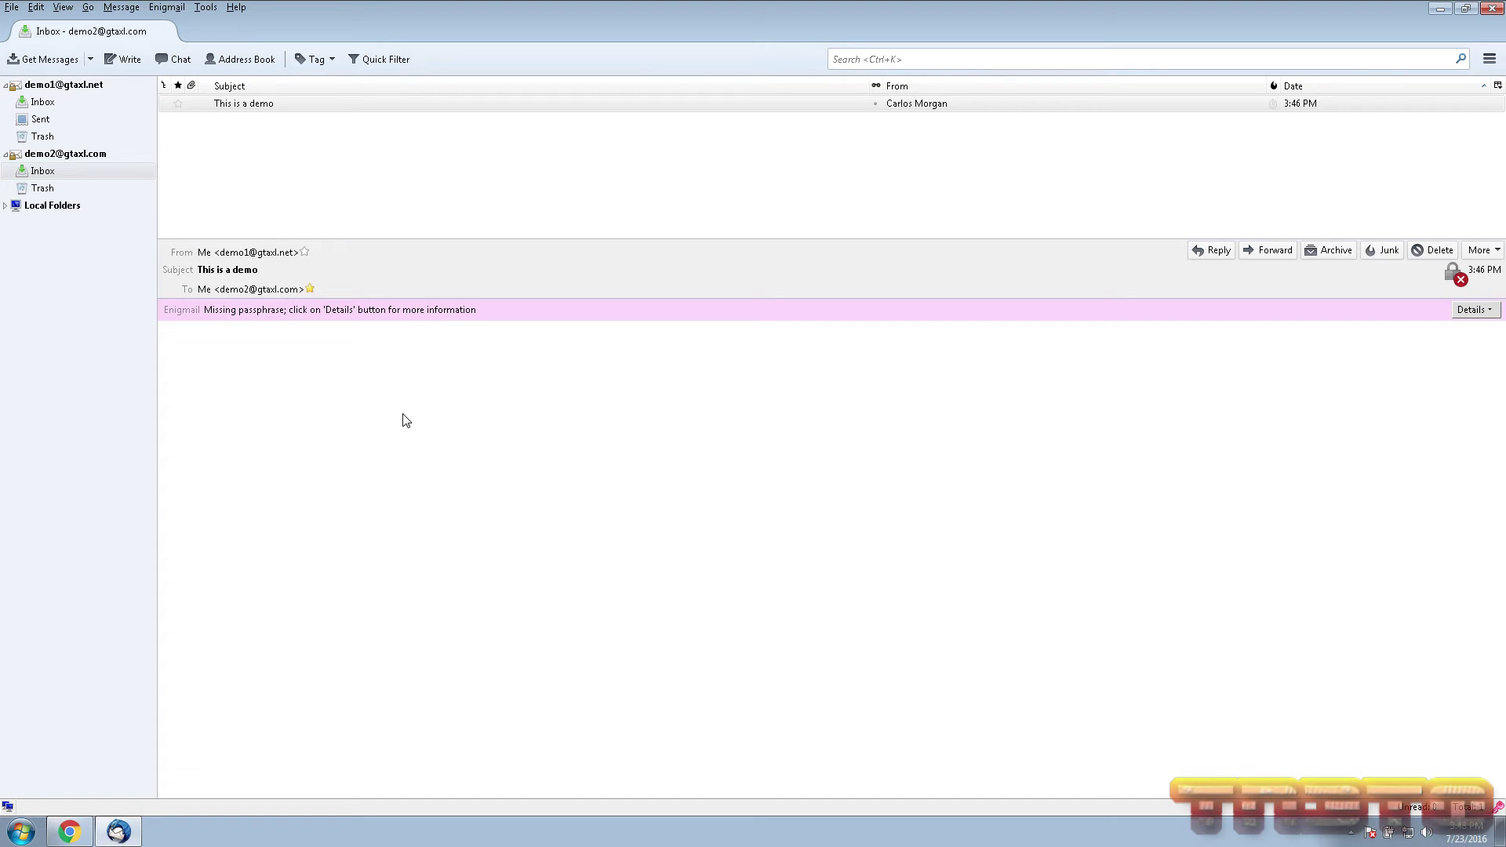
click(1459, 310)
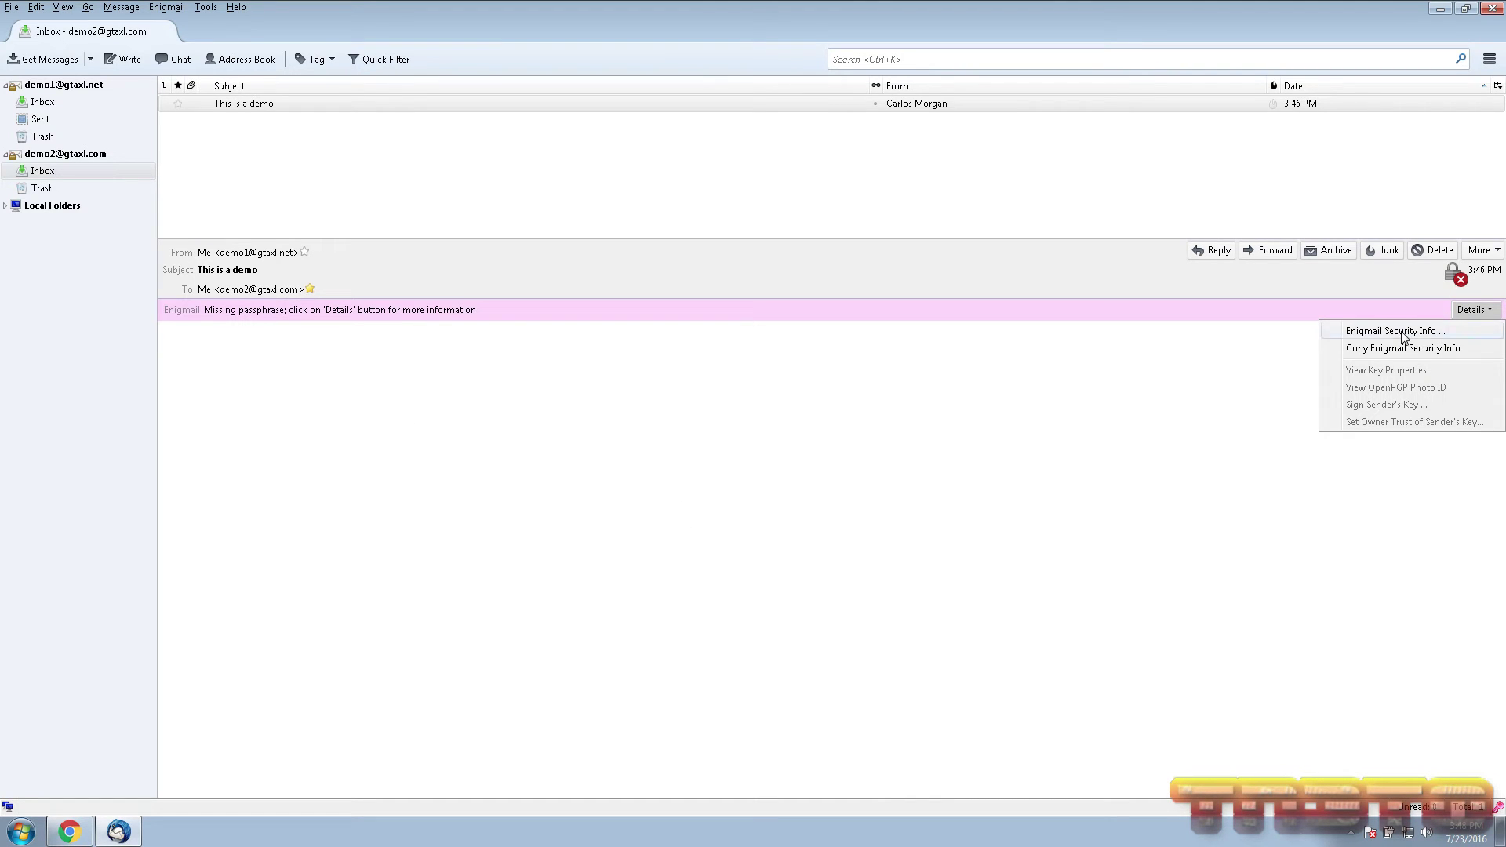
click(1231, 379)
click(56, 154)
click(45, 171)
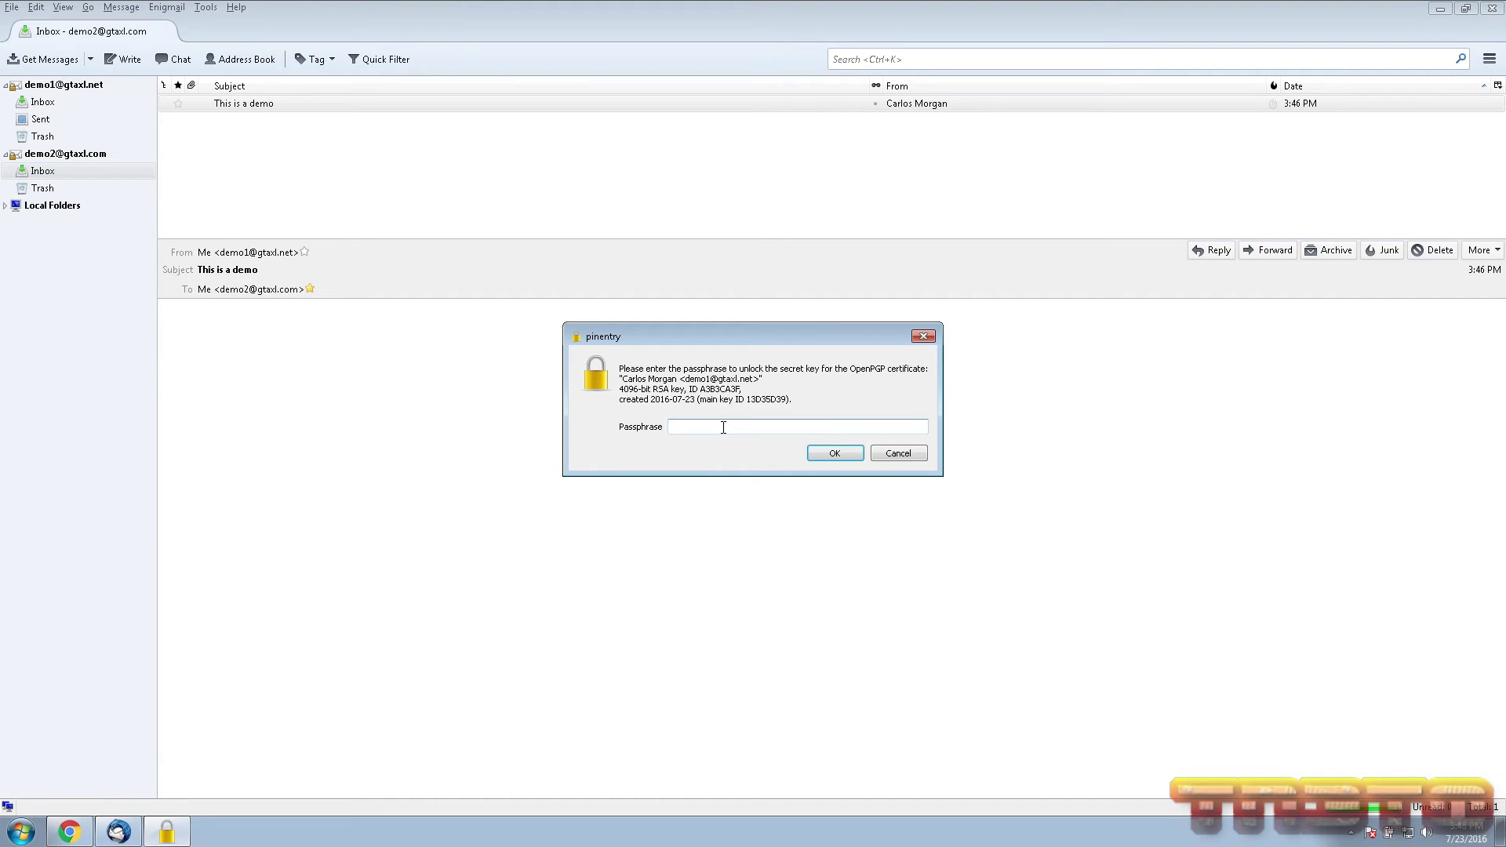
Step: Enter the passphrase to decrypt the message, then expand the signature details showing key ID and date
text(*********)
key(Return)
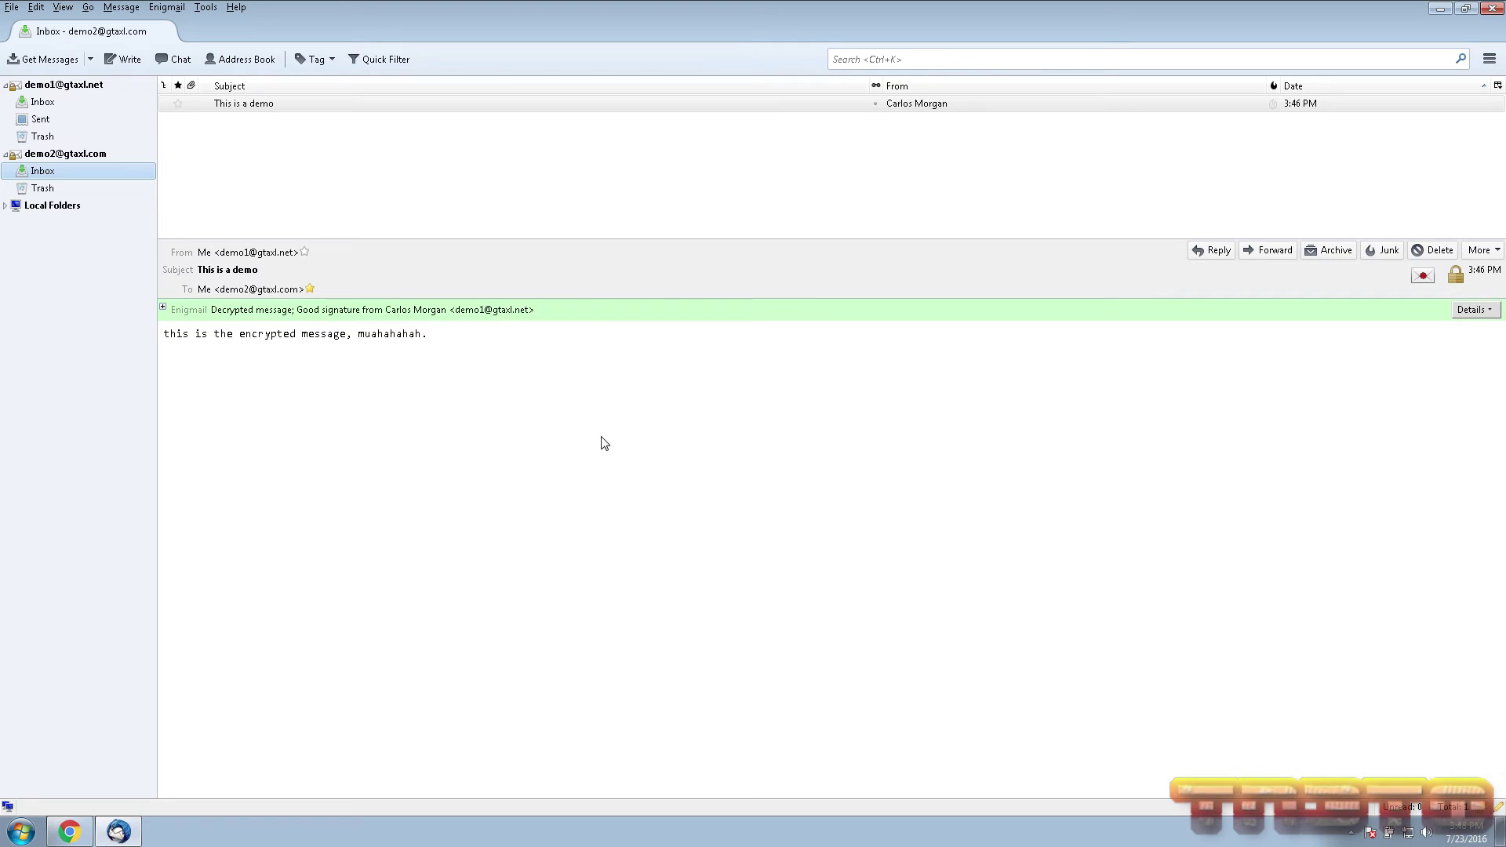
drag(195, 334, 441, 335)
click(497, 370)
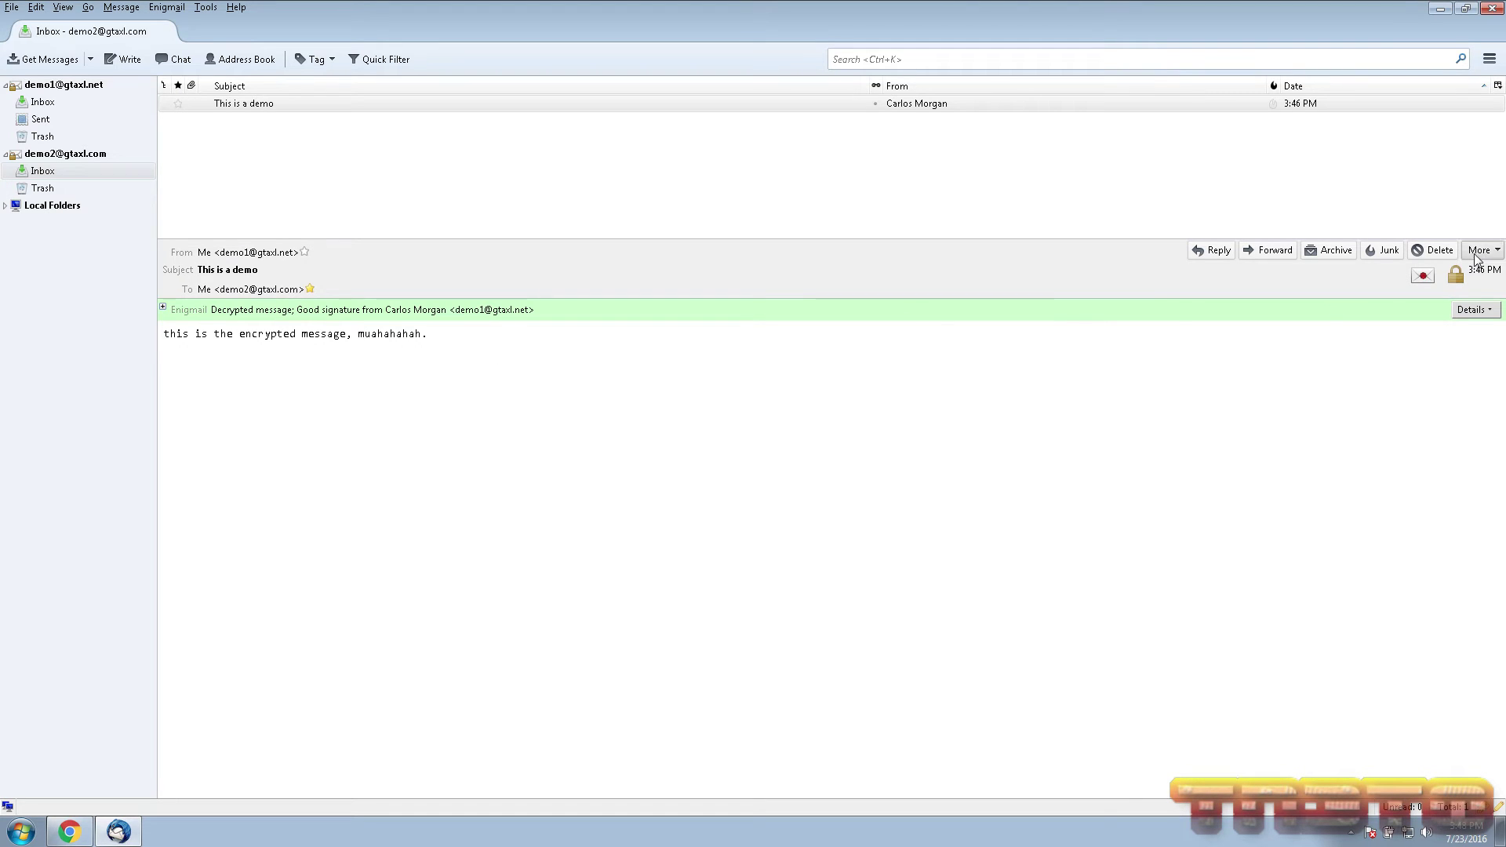
click(163, 309)
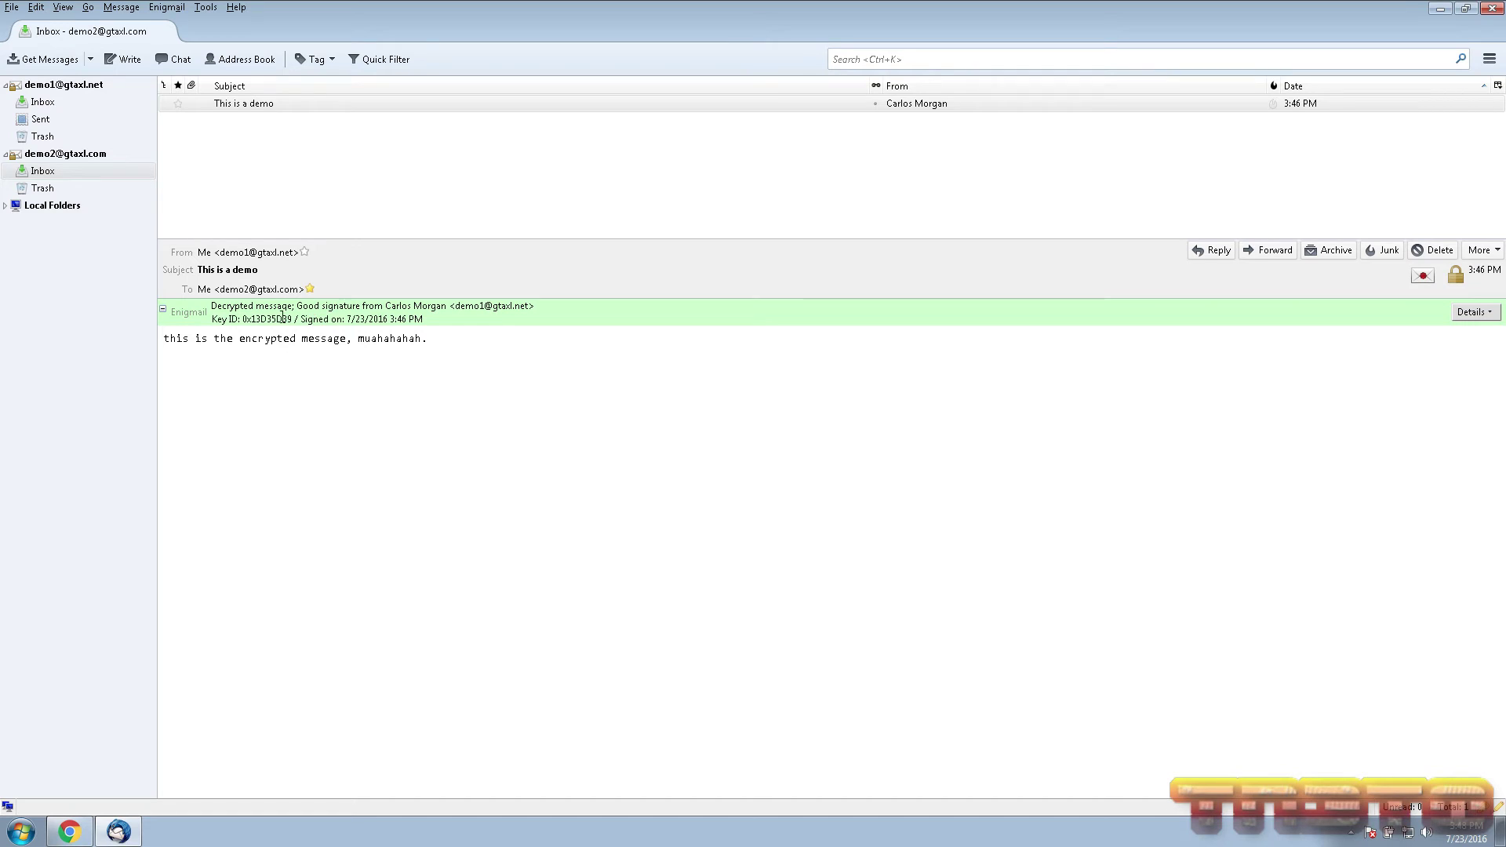
drag(242, 320, 487, 323)
click(487, 322)
click(1480, 250)
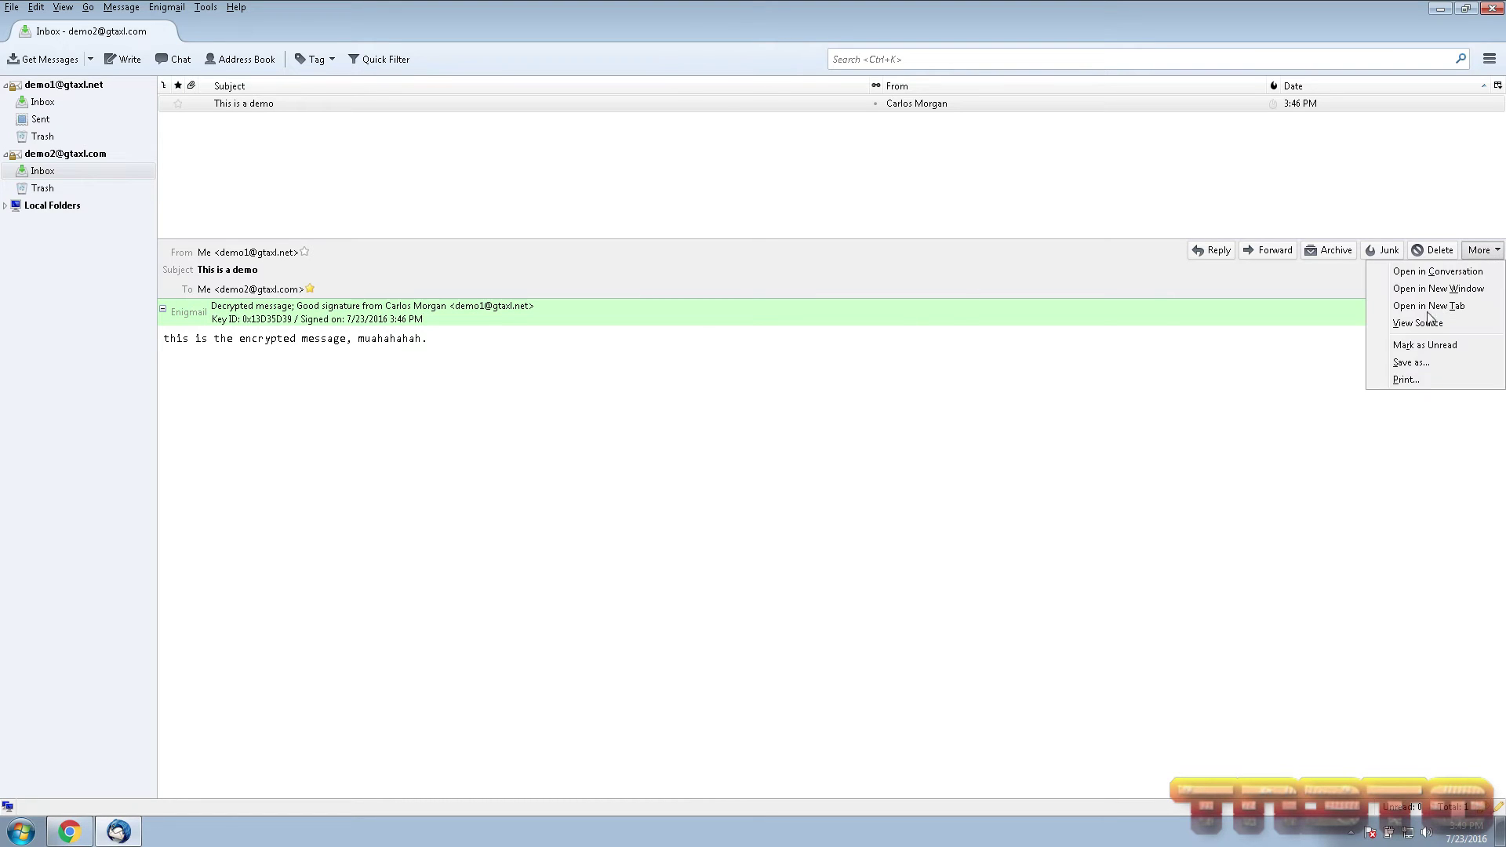
click(1435, 325)
scroll(827, 331, down, 11)
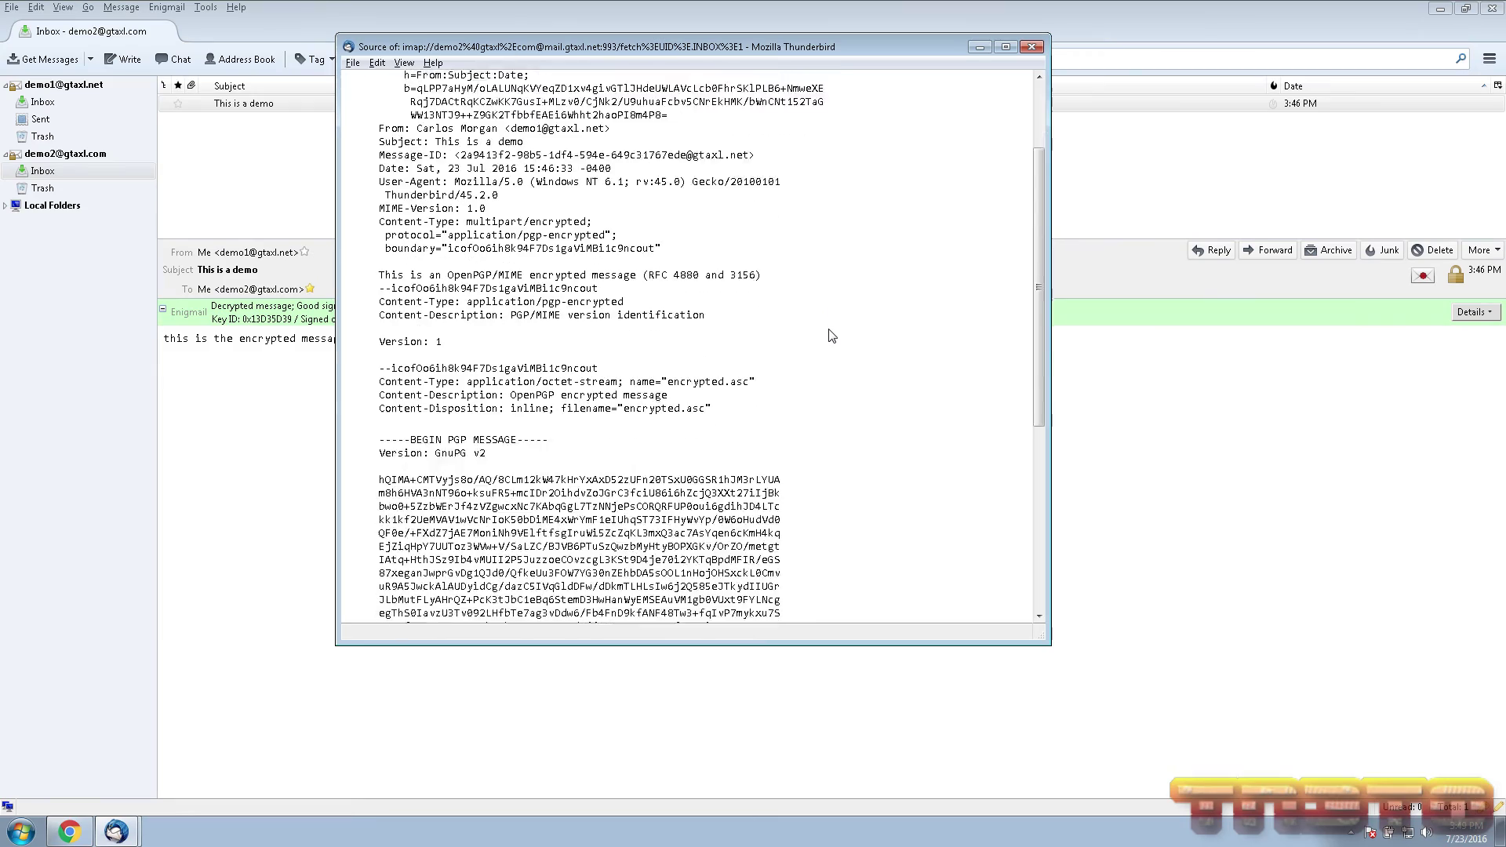
scroll(831, 335, up, 11)
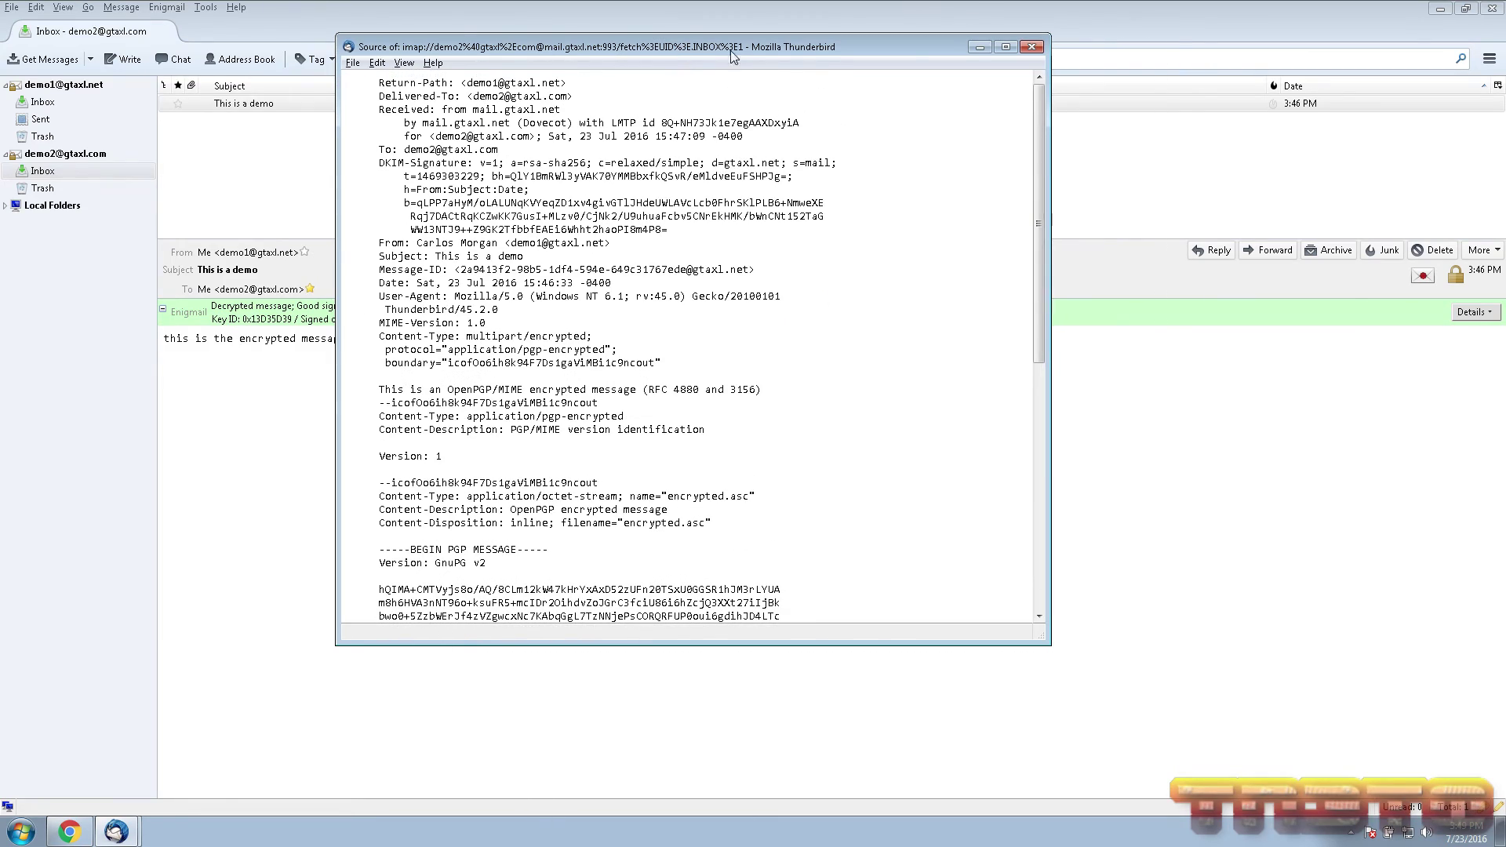
drag(733, 49, 865, 59)
key(ctrl+f)
text(th)
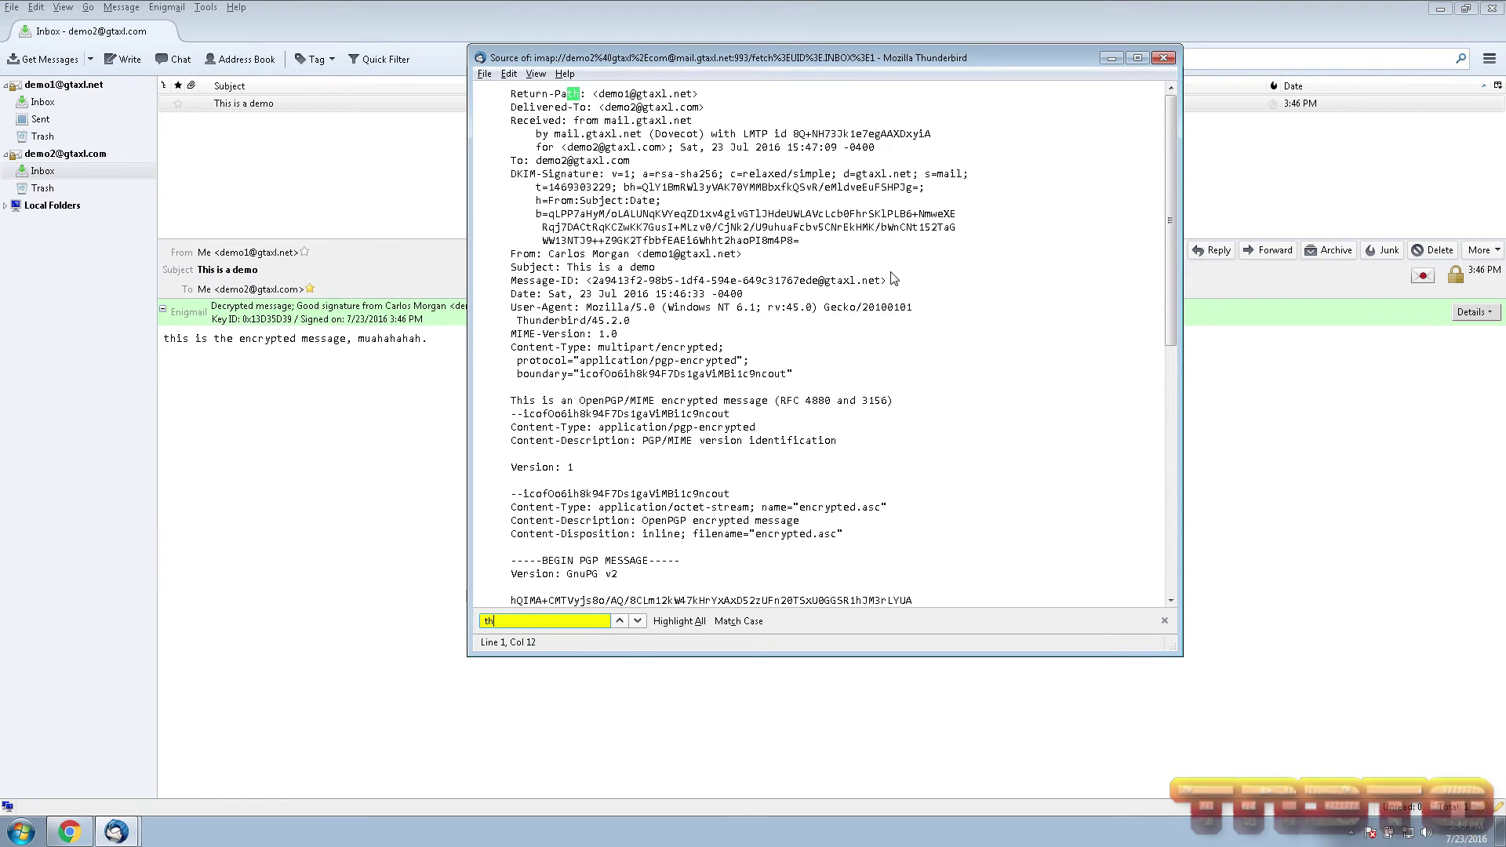
text(is is the encrypted)
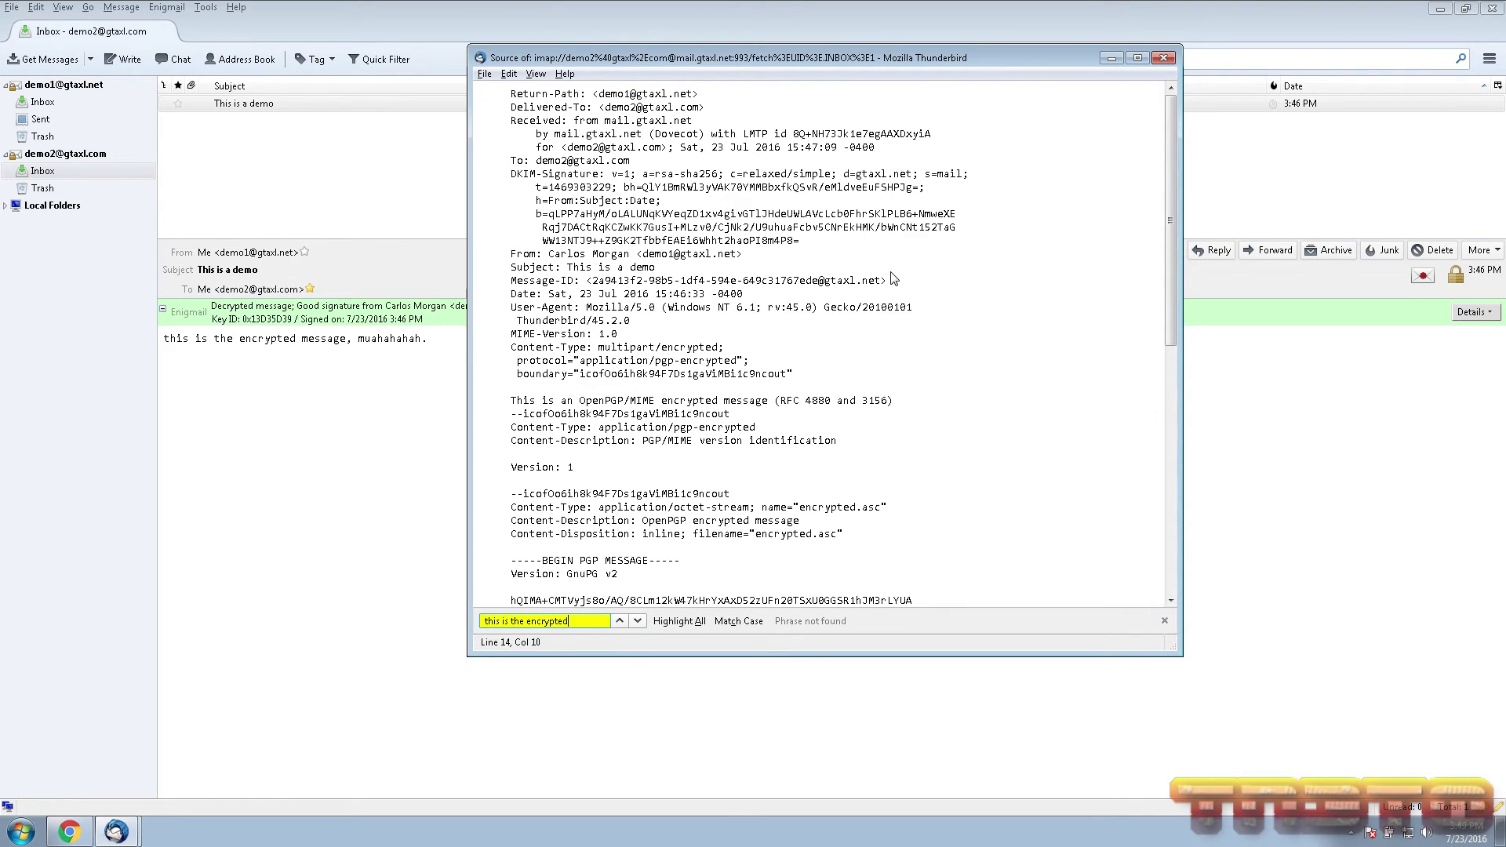
key(BackSpace)
key(BackSpace)
key(BackSpace)
key(BackSpace)
key(BackSpace)
key(BackSpace)
key(BackSpace)
key(BackSpace)
key(BackSpace)
key(BackSpace)
key(BackSpace)
key(BackSpace)
key(BackSpace)
key(BackSpace)
key(BackSpace)
key(BackSpace)
key(BackSpace)
key(BackSpace)
key(BackSpace)
key(BackSpace)
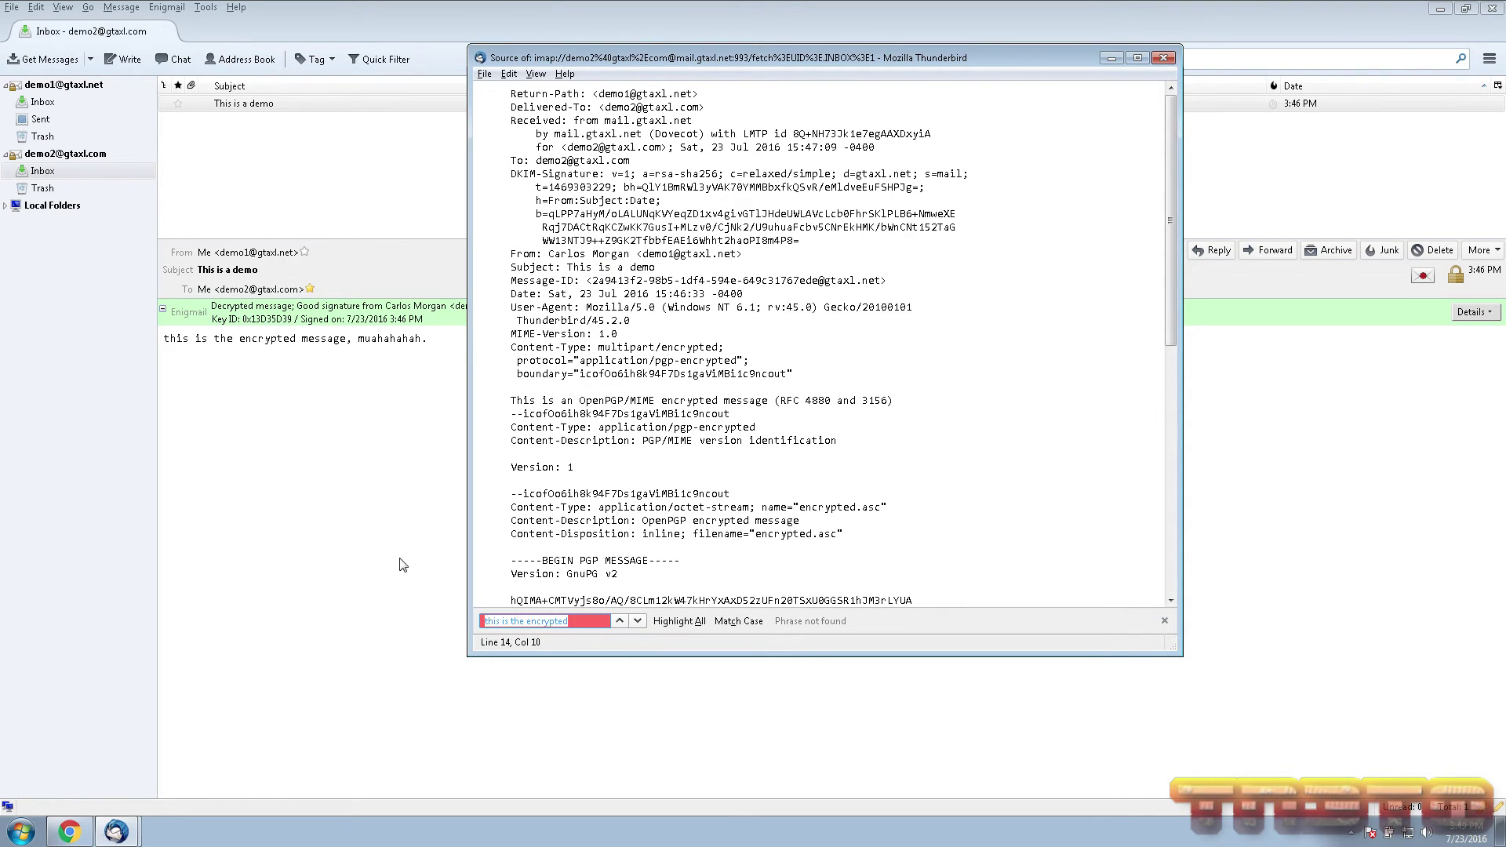
scroll(551, 370, down, 7)
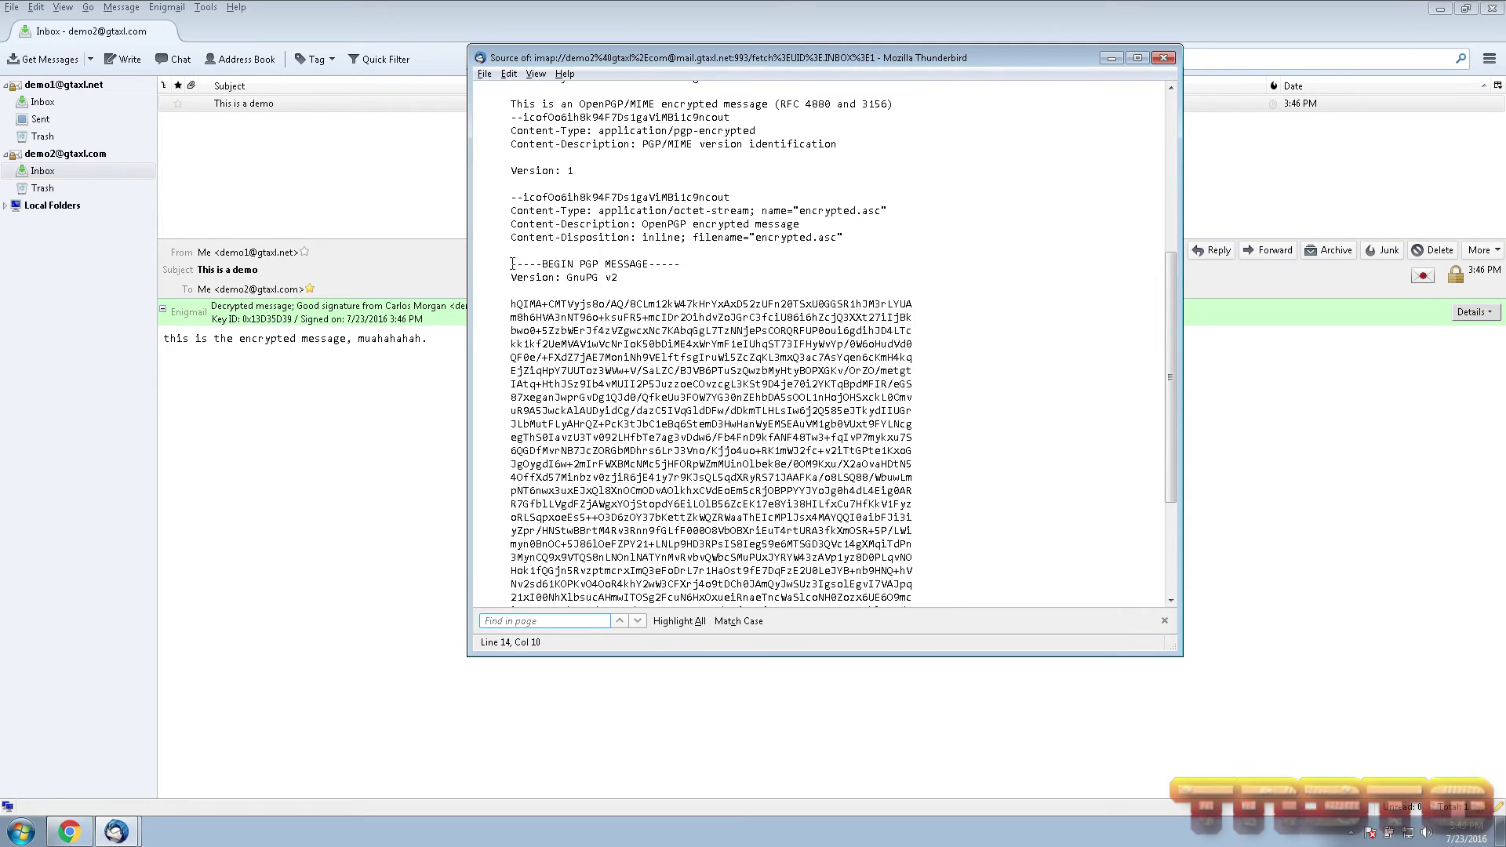
drag(511, 264, 891, 578)
scroll(869, 408, down, 4)
click(889, 581)
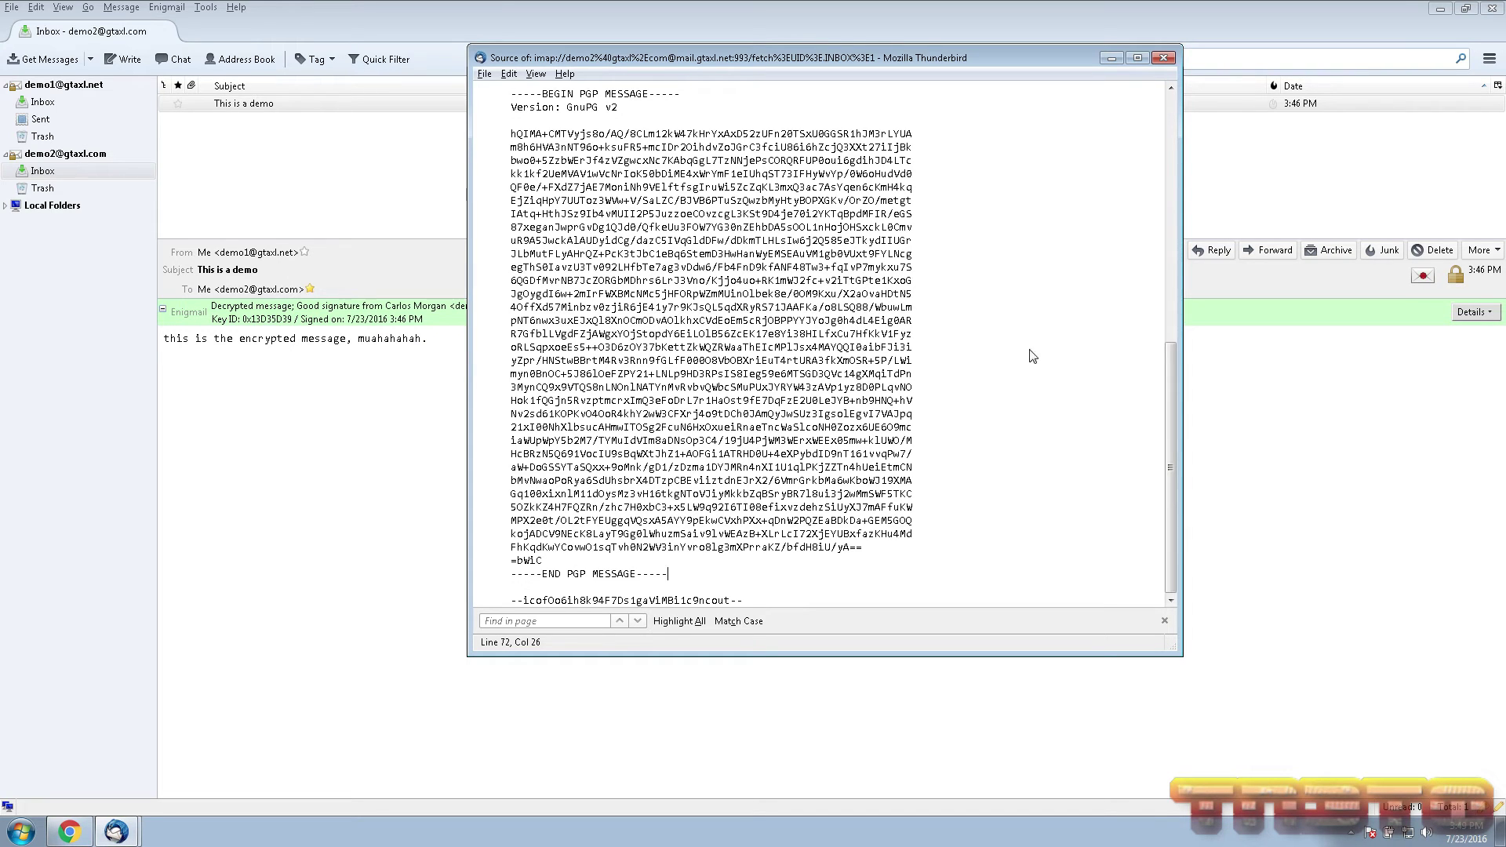
click(1164, 621)
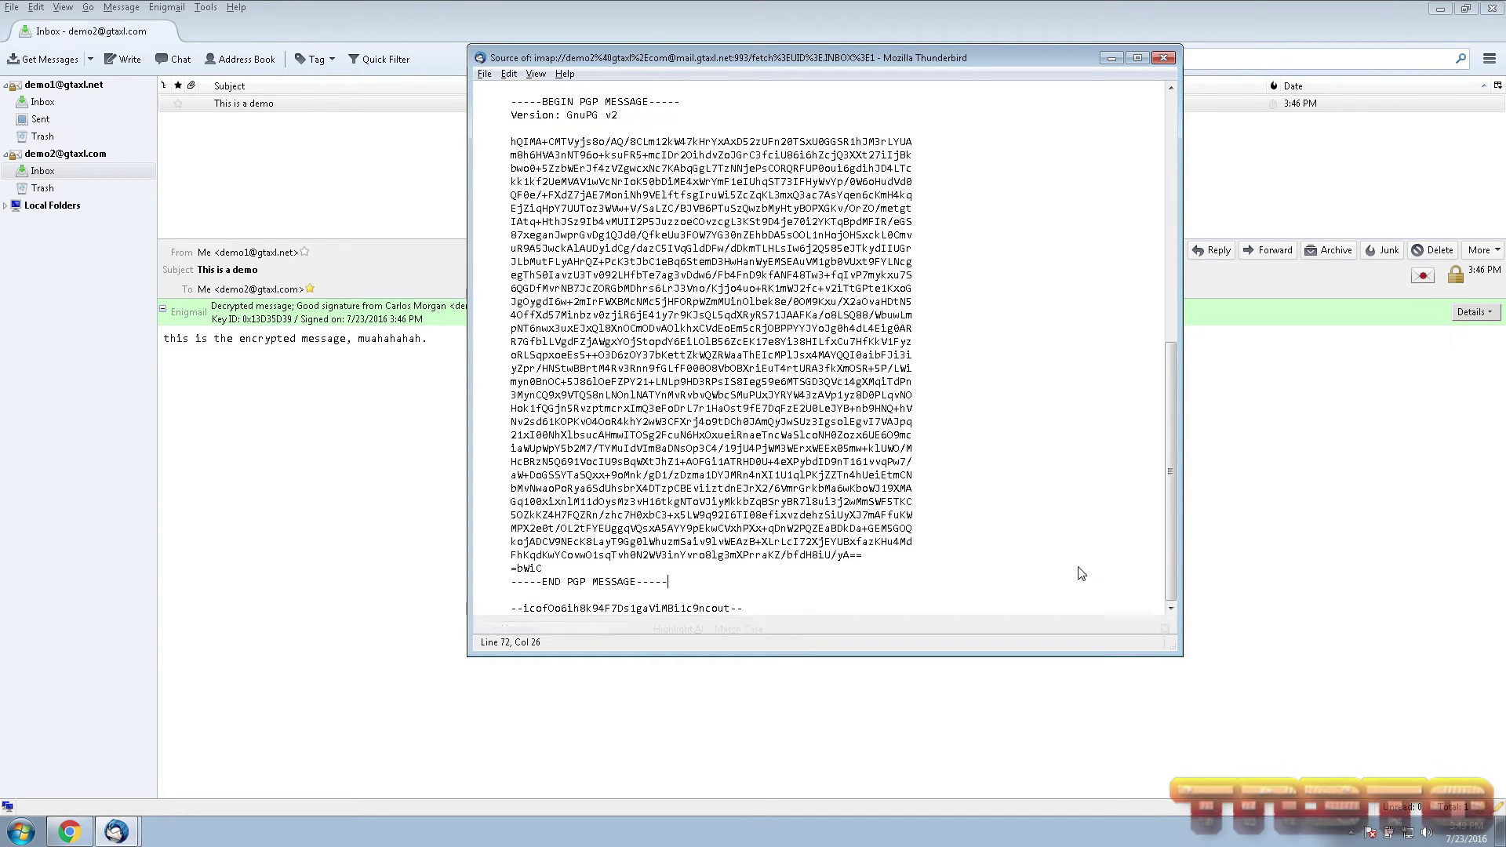
drag(511, 120, 908, 594)
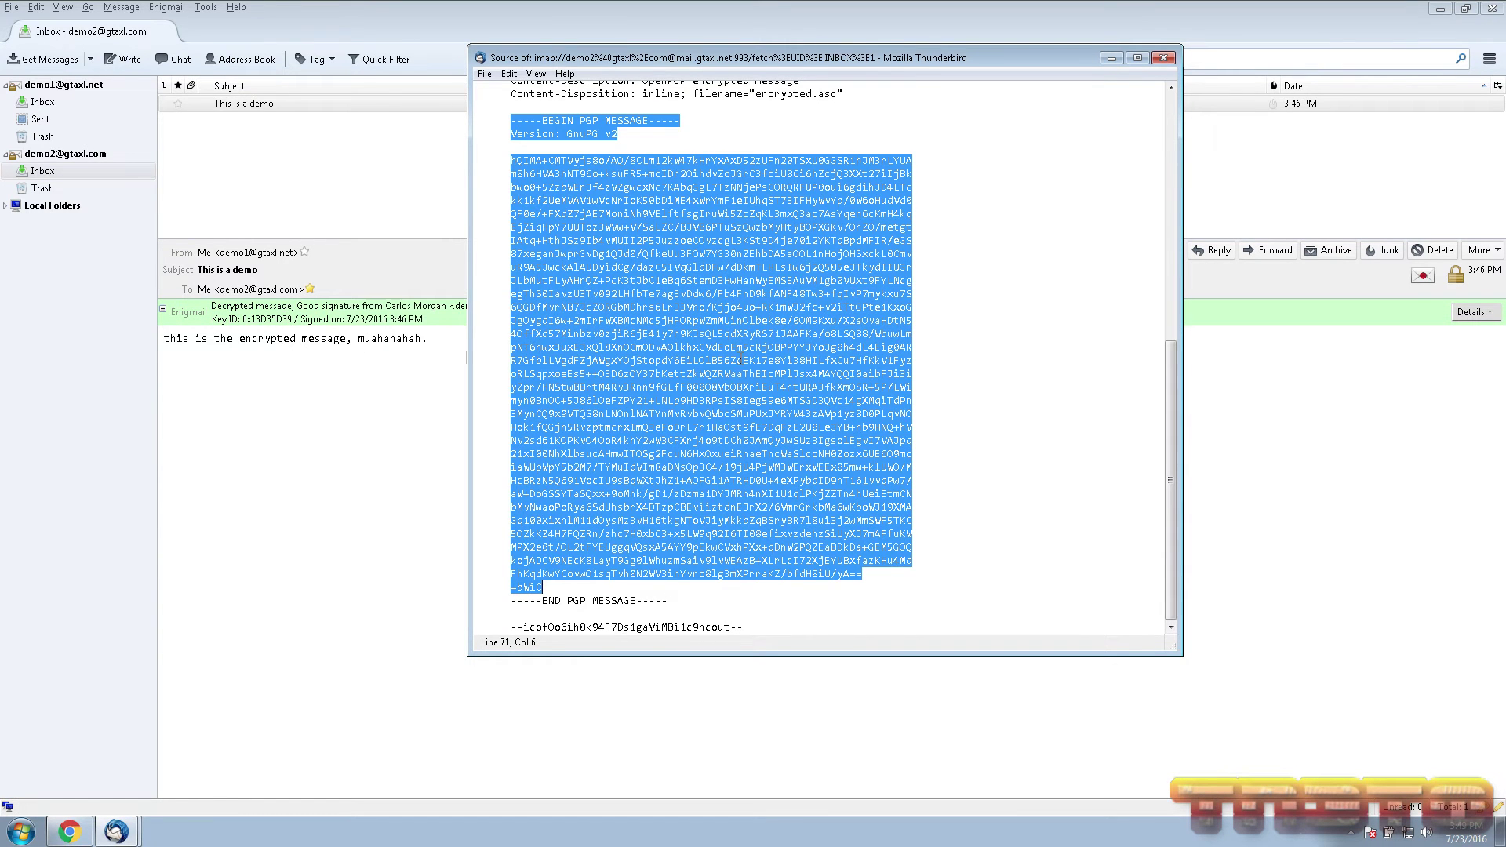
click(740, 359)
click(1164, 58)
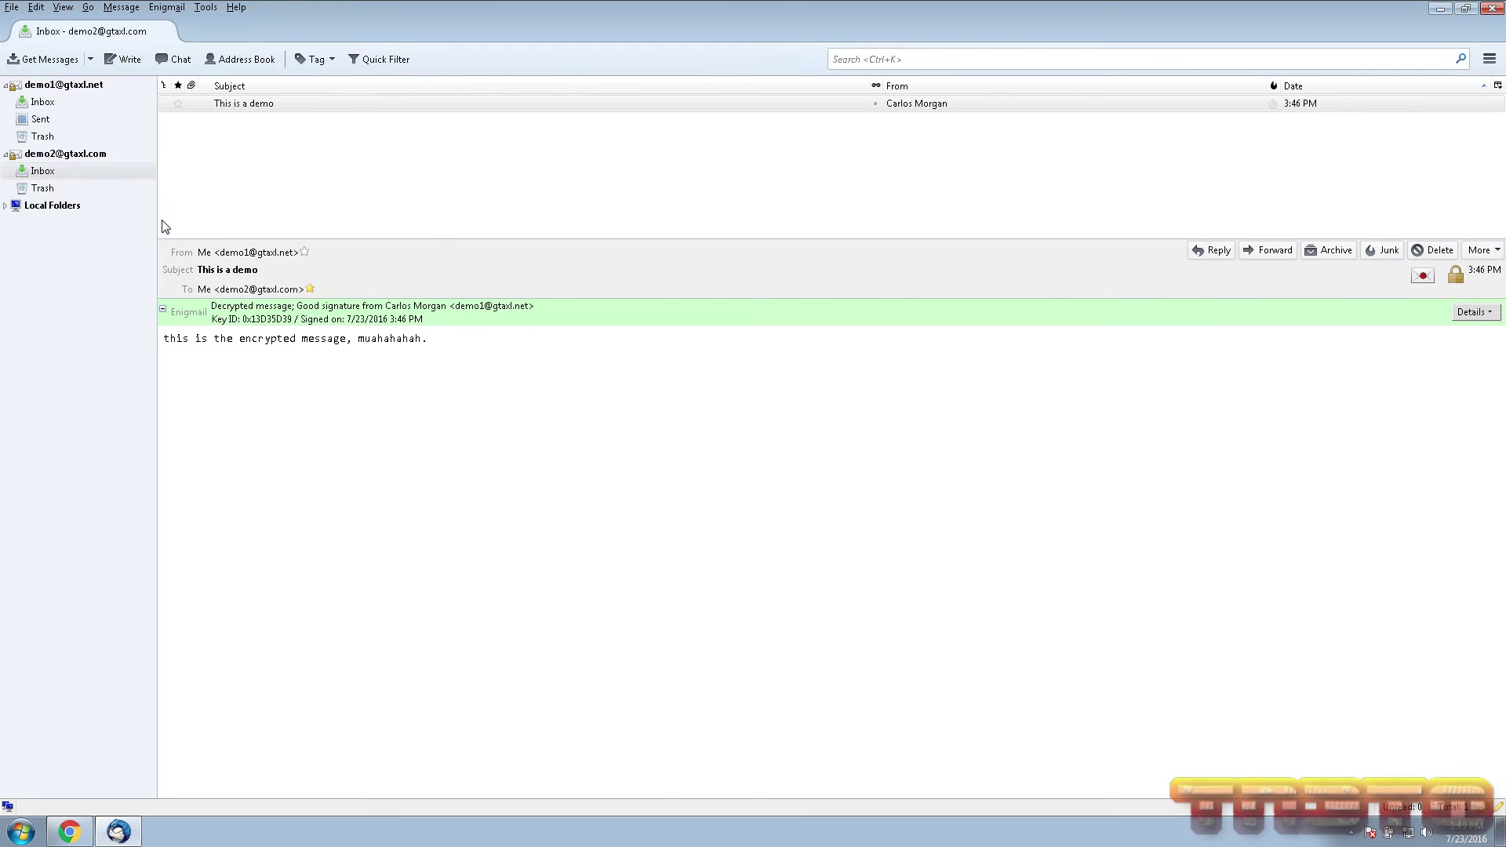
Step: Minimize Thunderbird and Chrome to reveal the desktop and open the Start menu
click(38, 101)
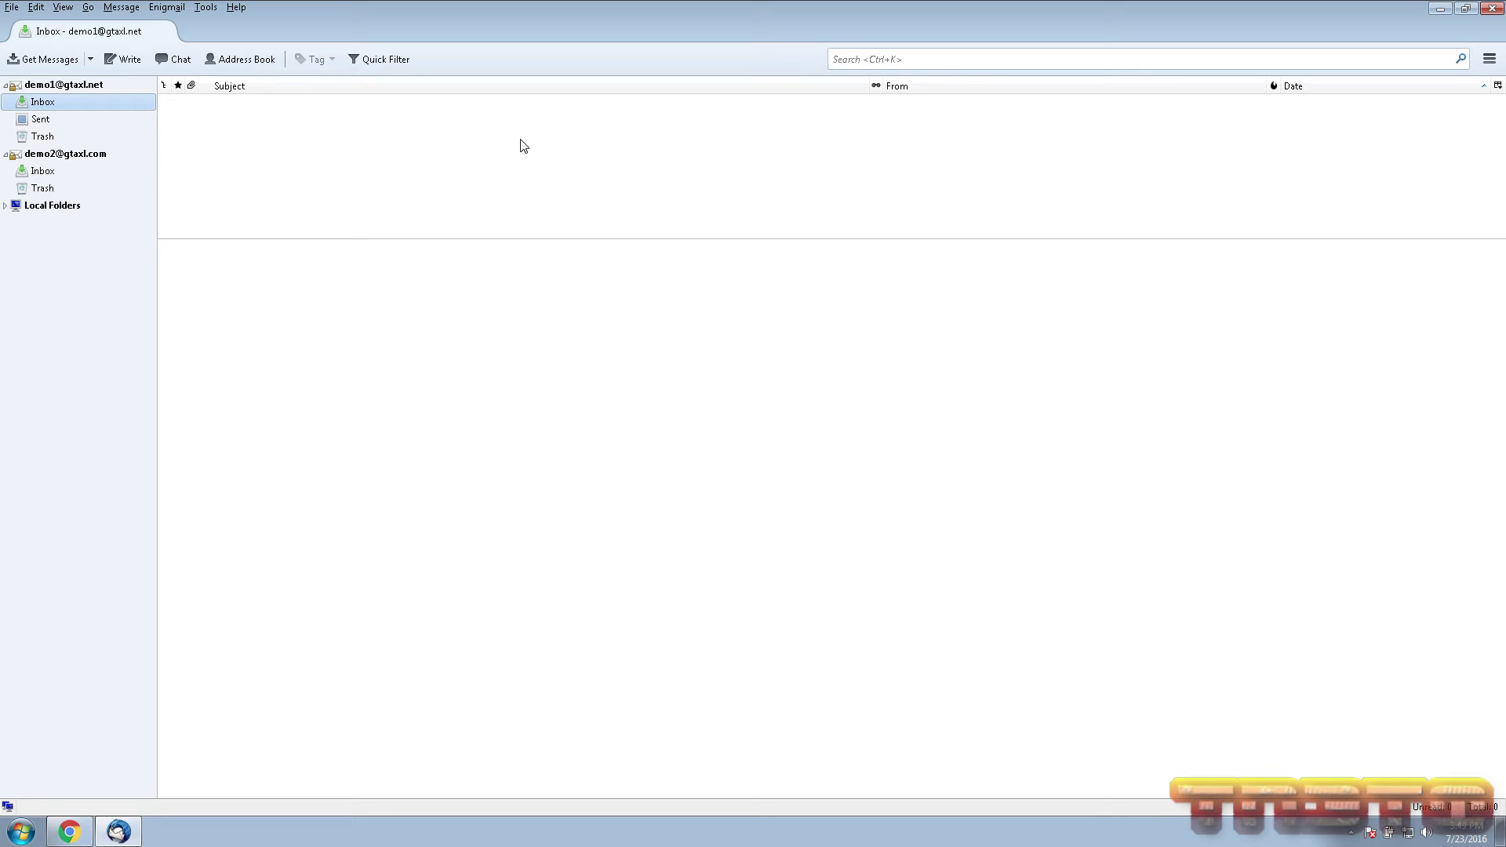
click(1438, 11)
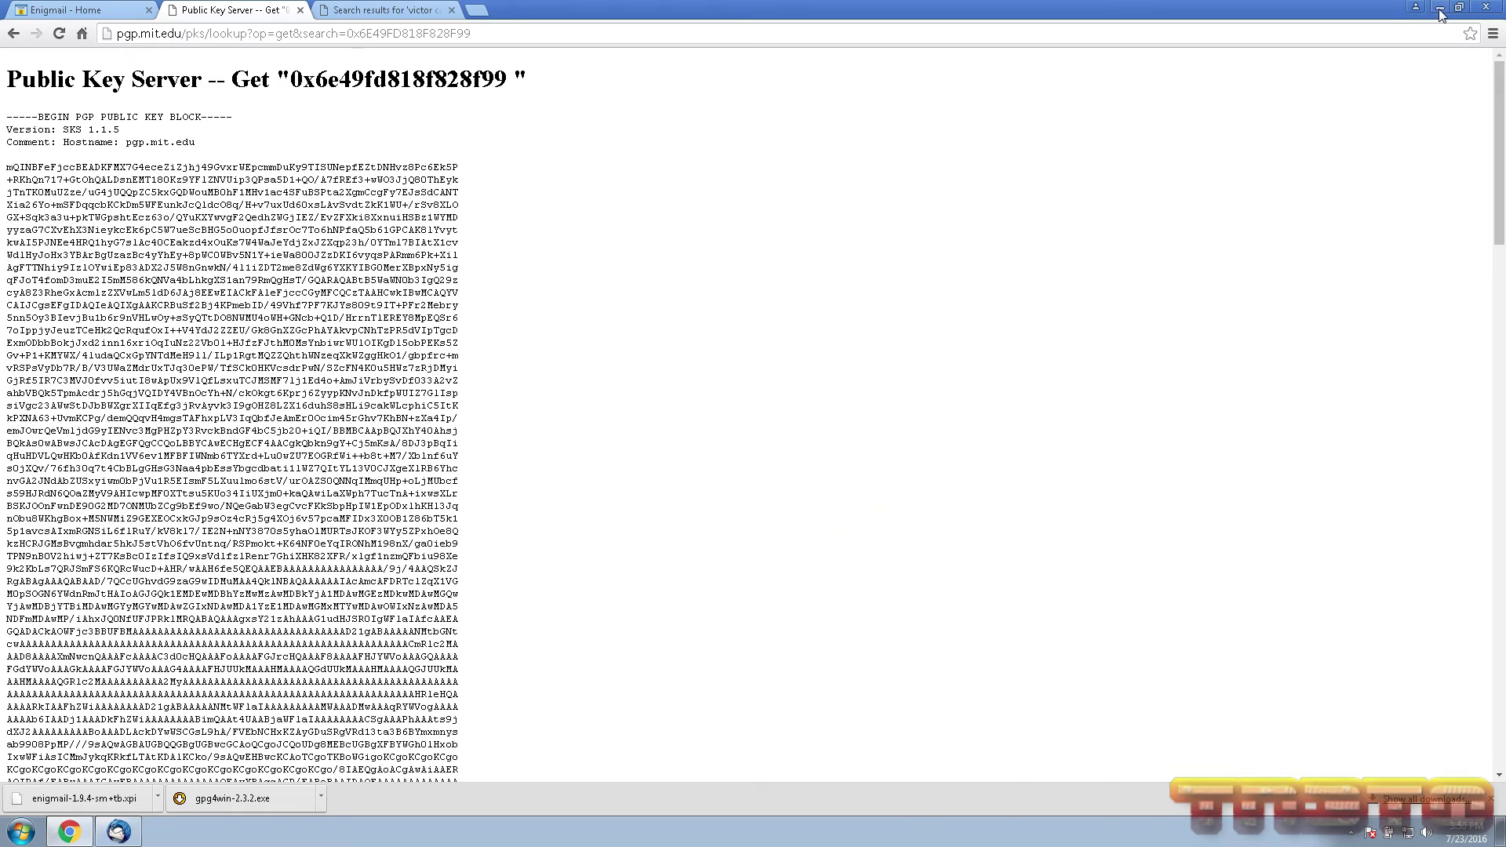
click(1440, 11)
click(22, 831)
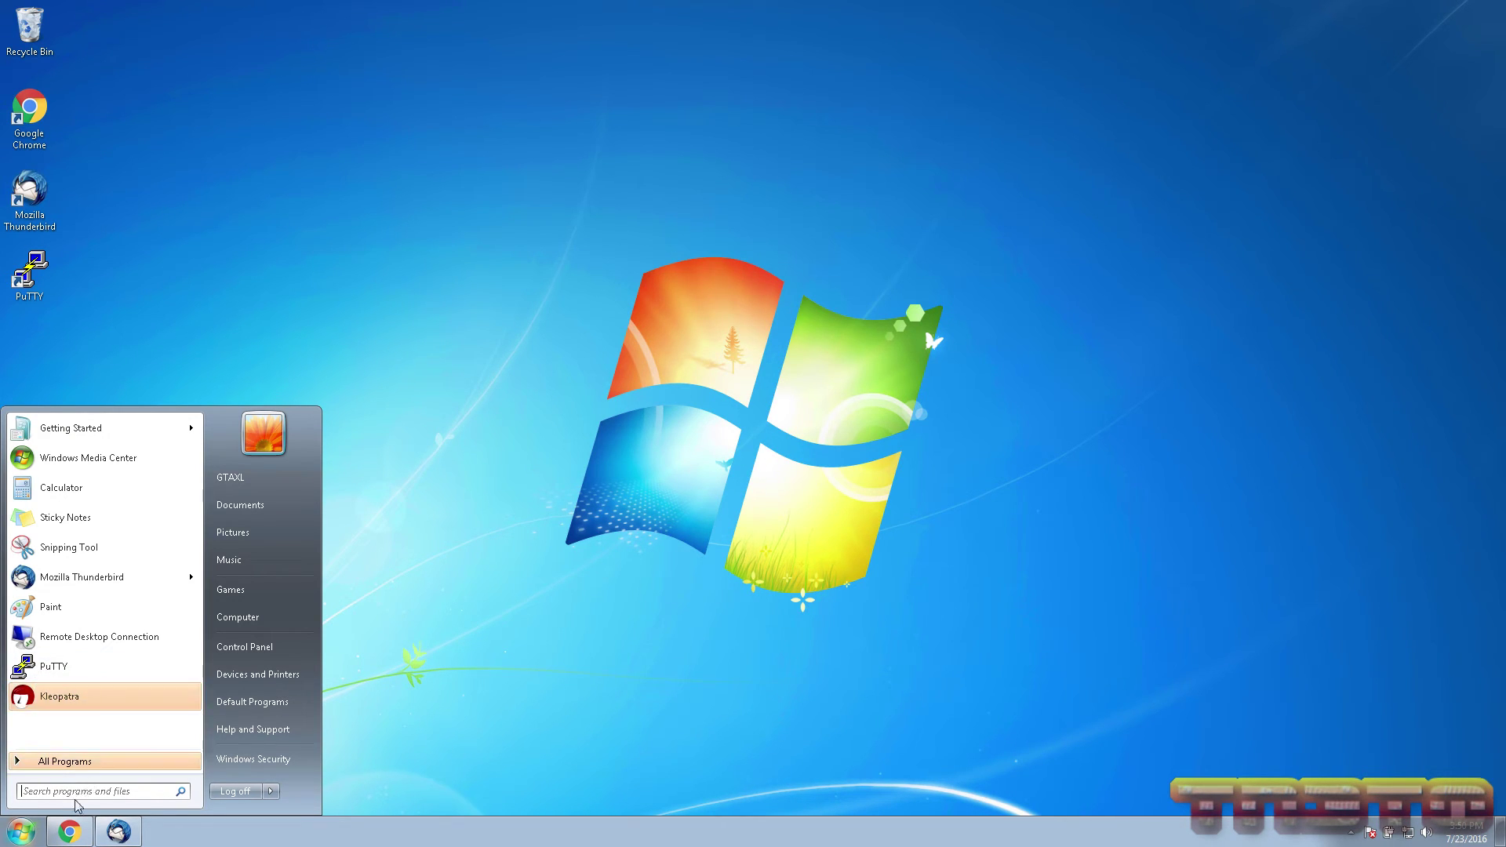
Step: Launch Kleopatra full-screen and widen the Name column to show the certificate's full name
click(75, 696)
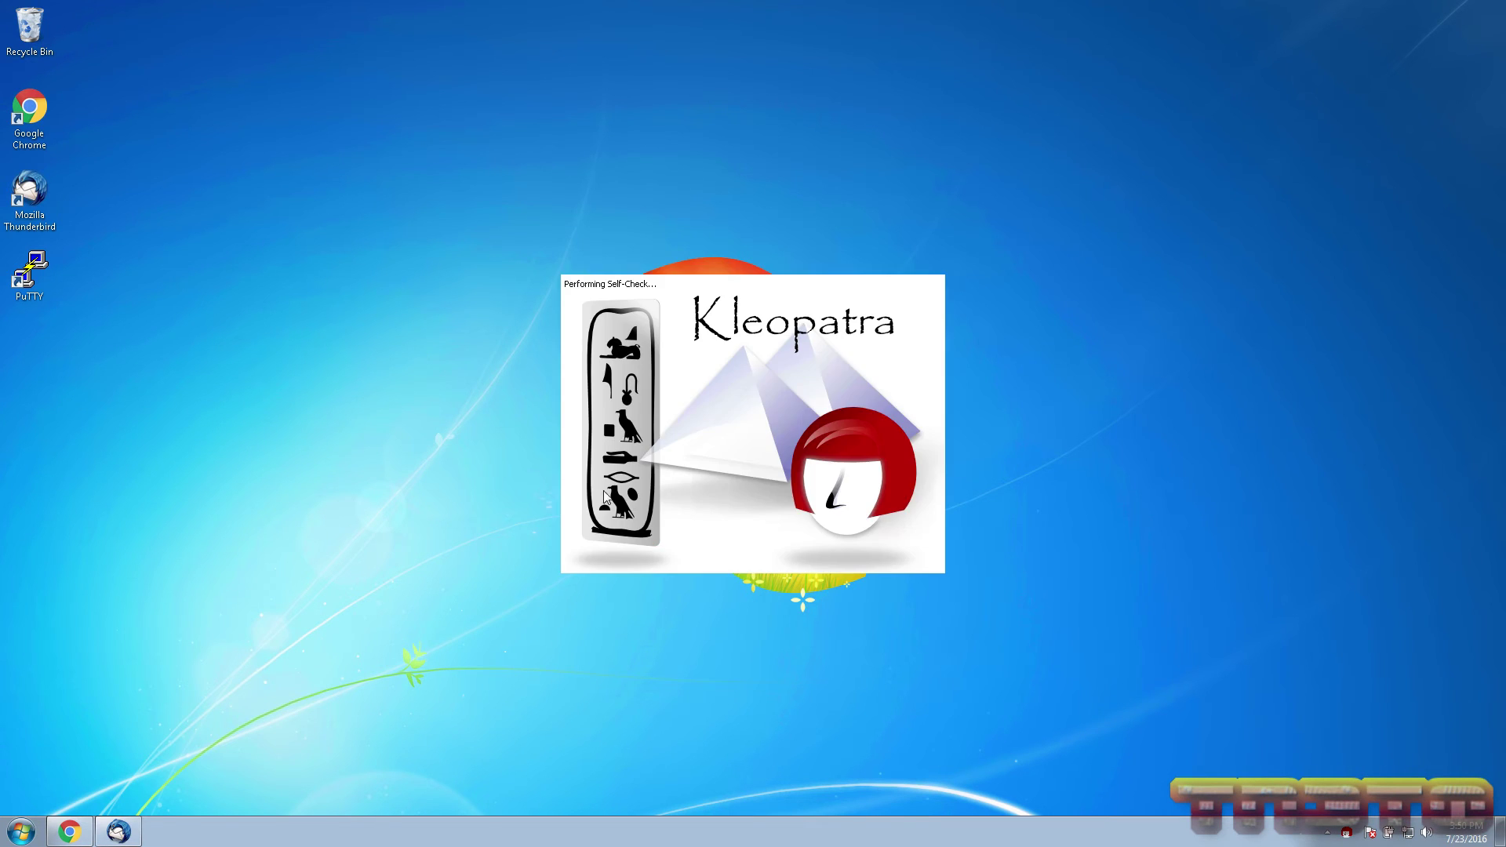
drag(713, 247, 652, 164)
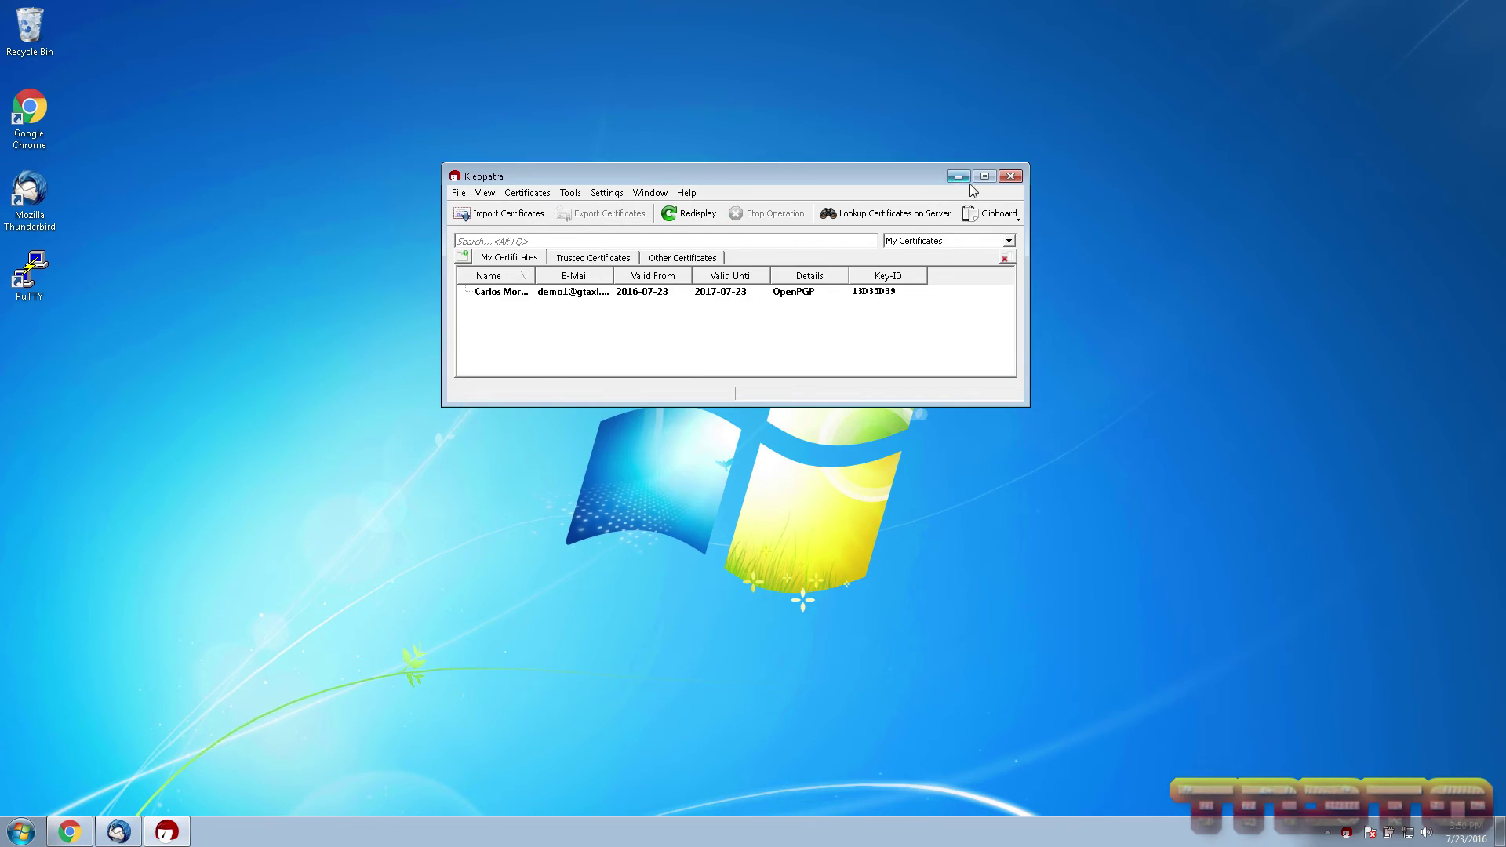
click(977, 166)
click(66, 125)
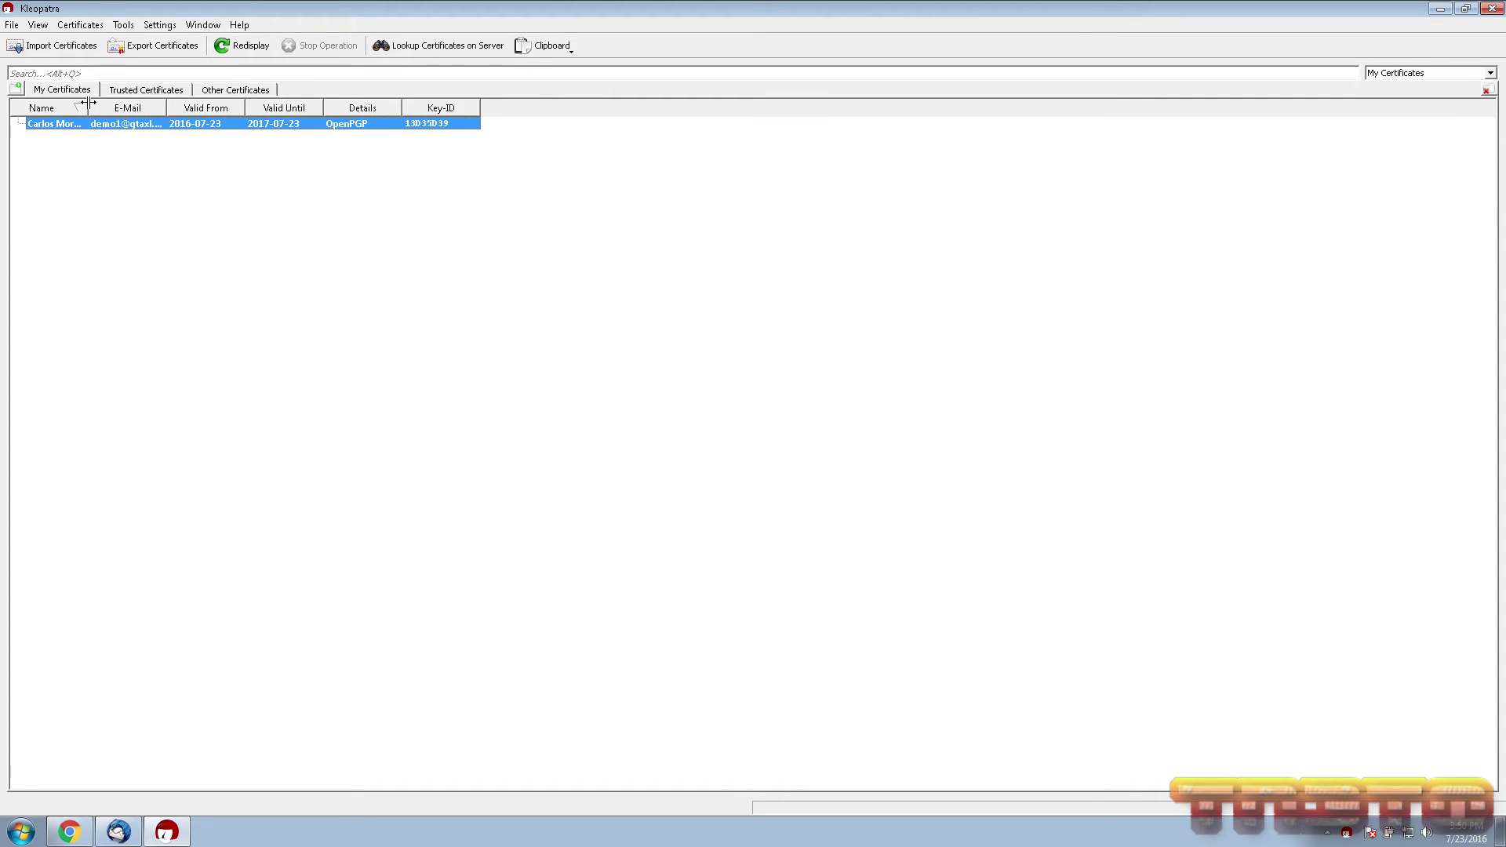
drag(89, 93, 151, 95)
click(207, 286)
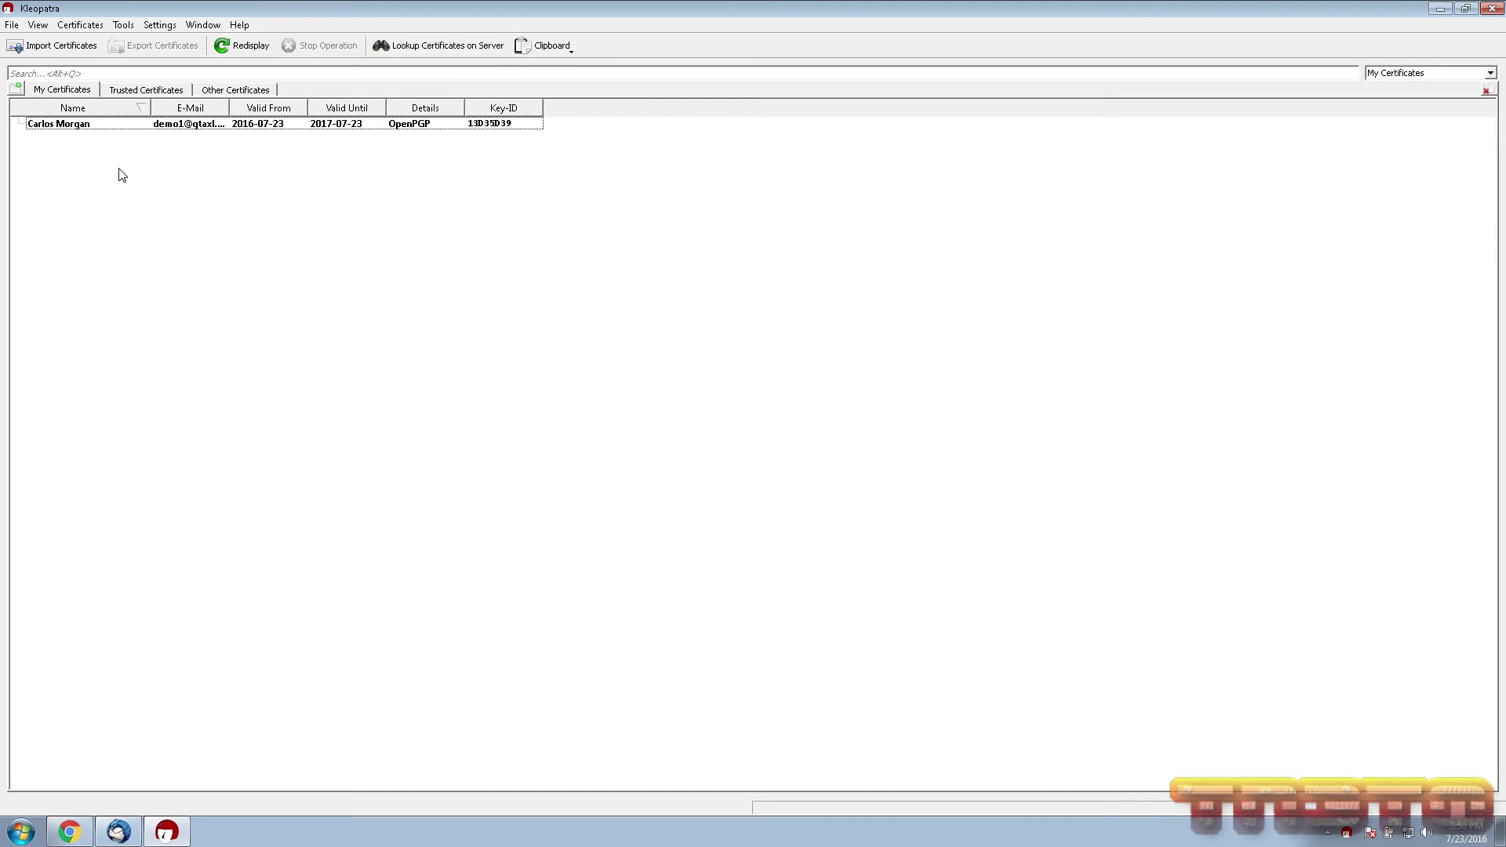
Step: Choose File > Sign/Encrypt Files… and bring the Kleopatra window back to the front
click(14, 26)
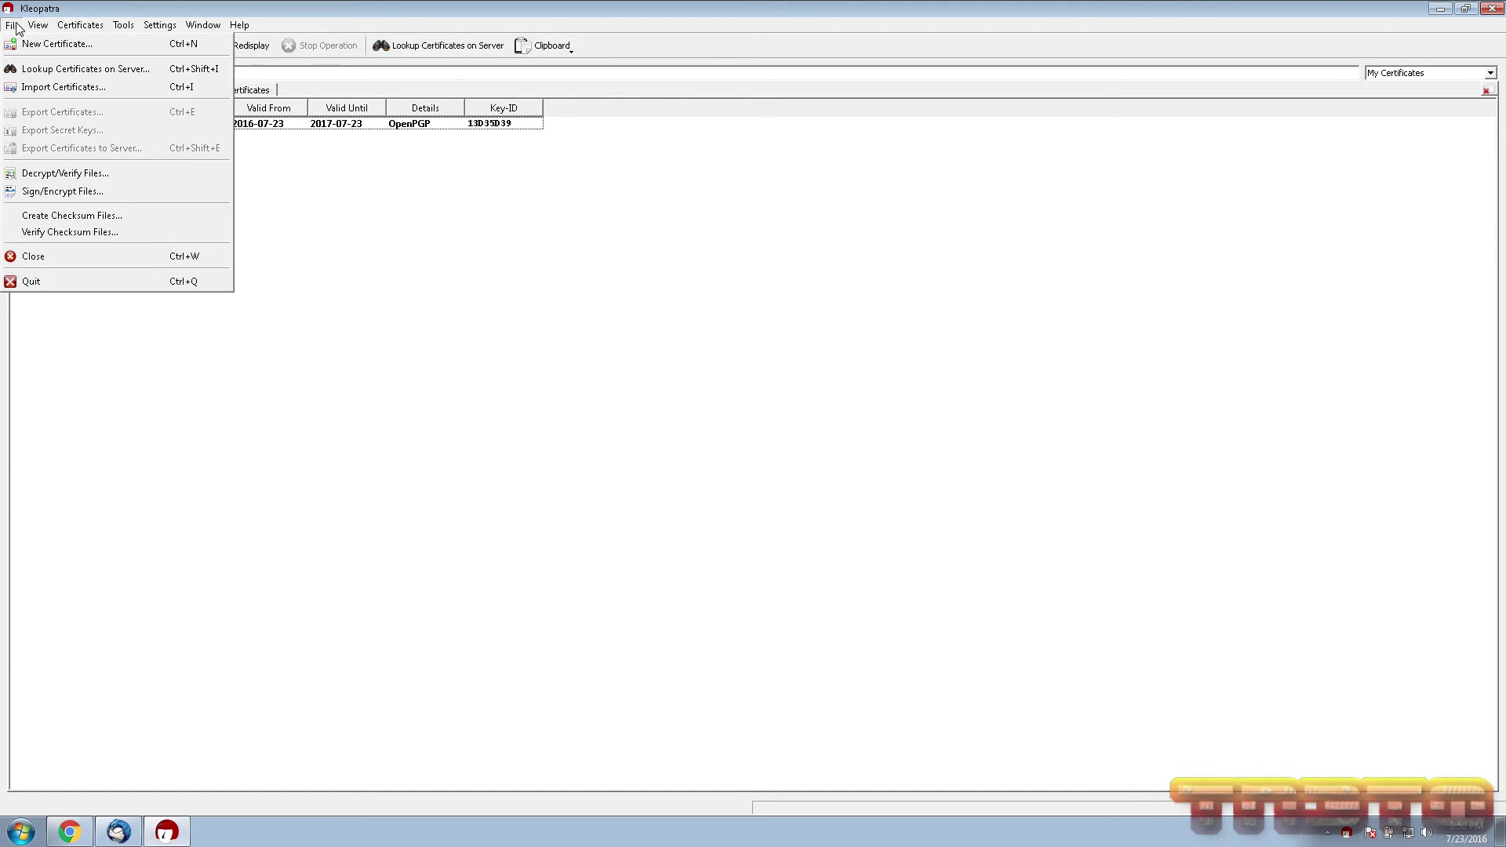
click(93, 193)
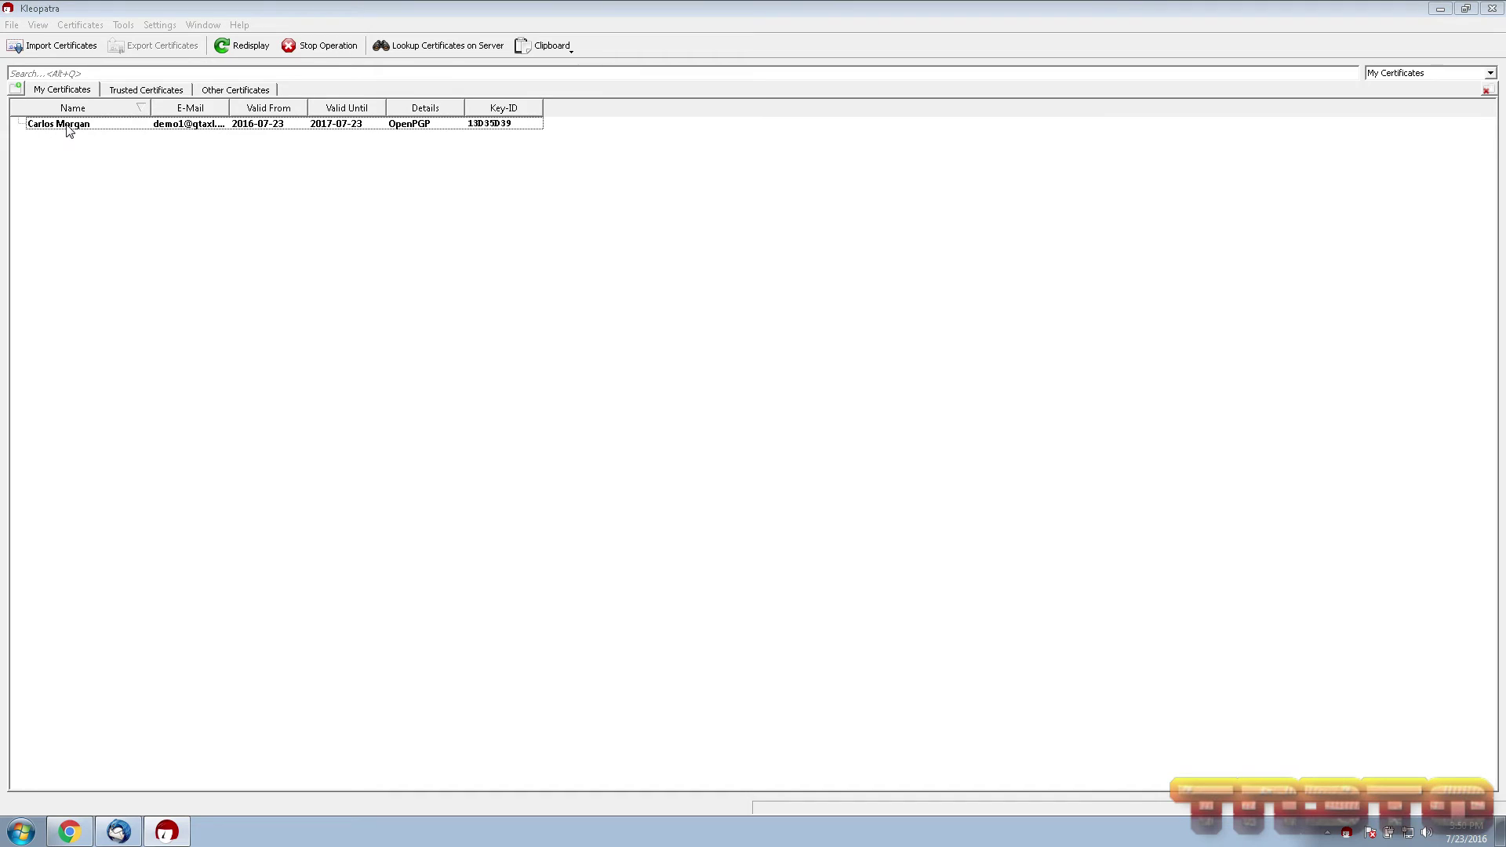
click(31, 832)
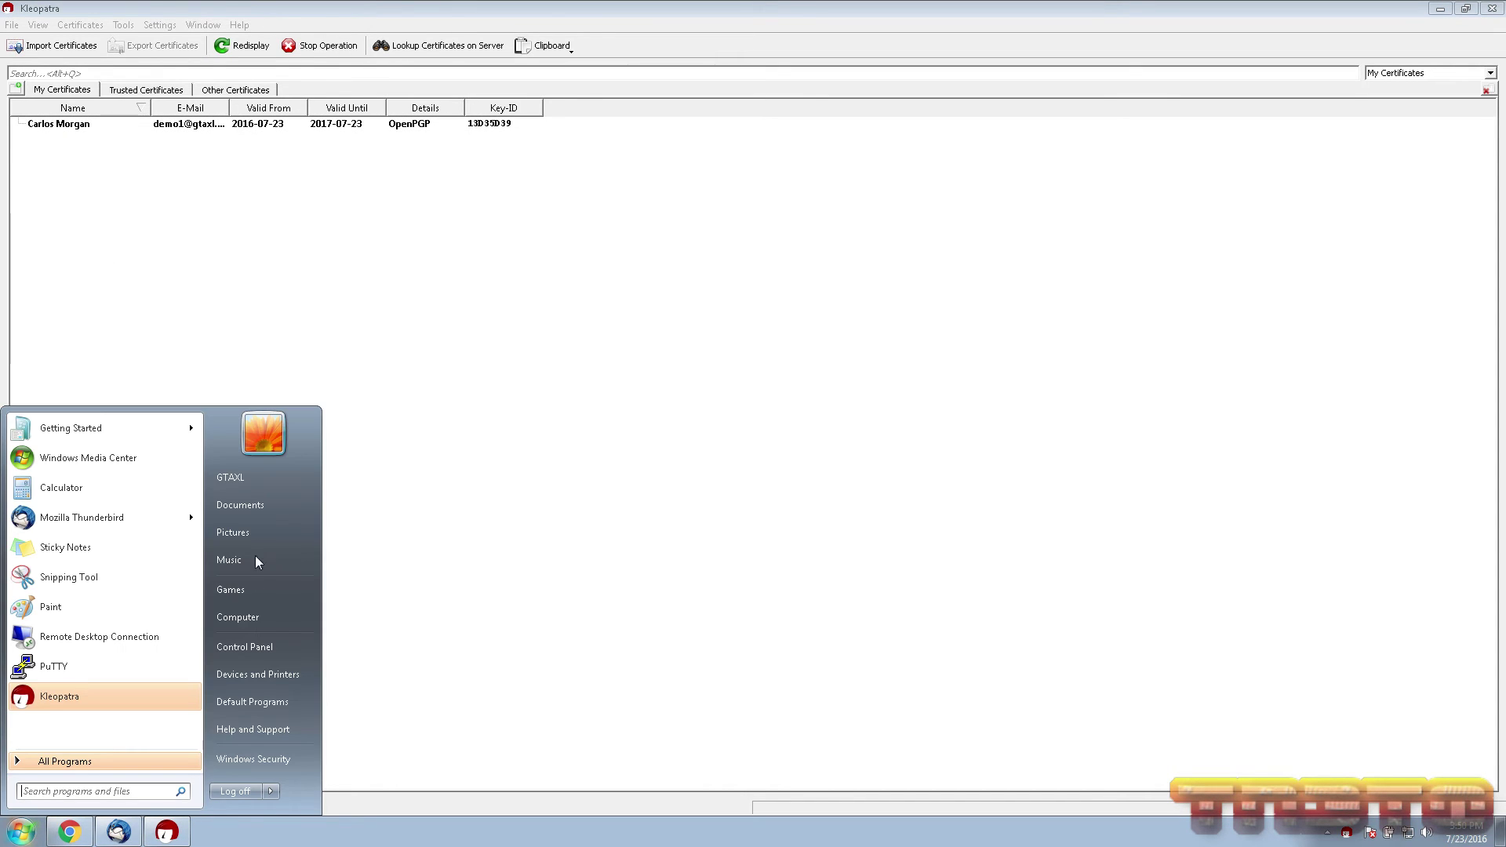
click(549, 483)
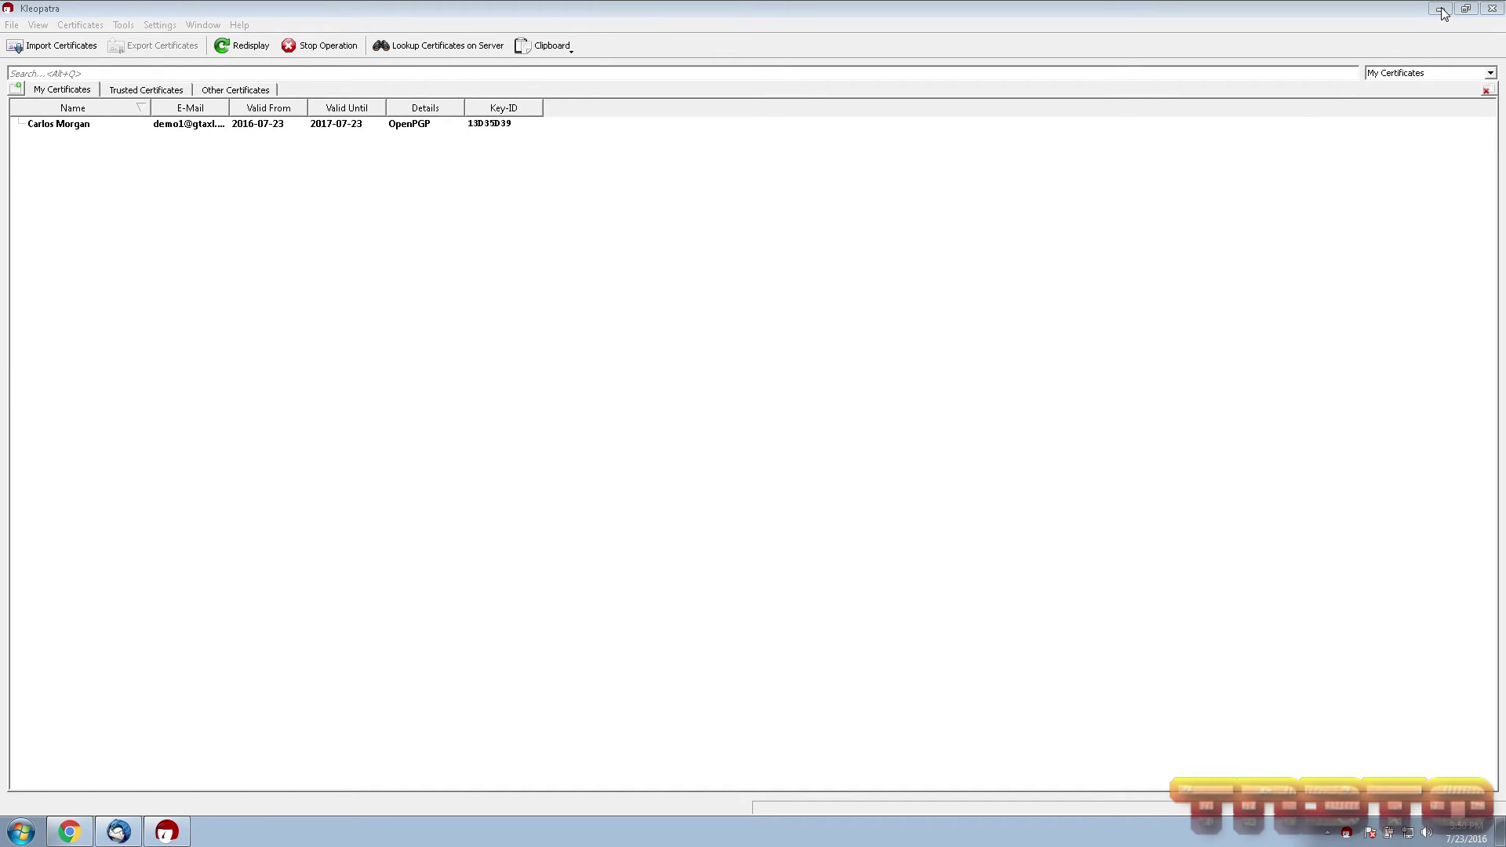
click(169, 833)
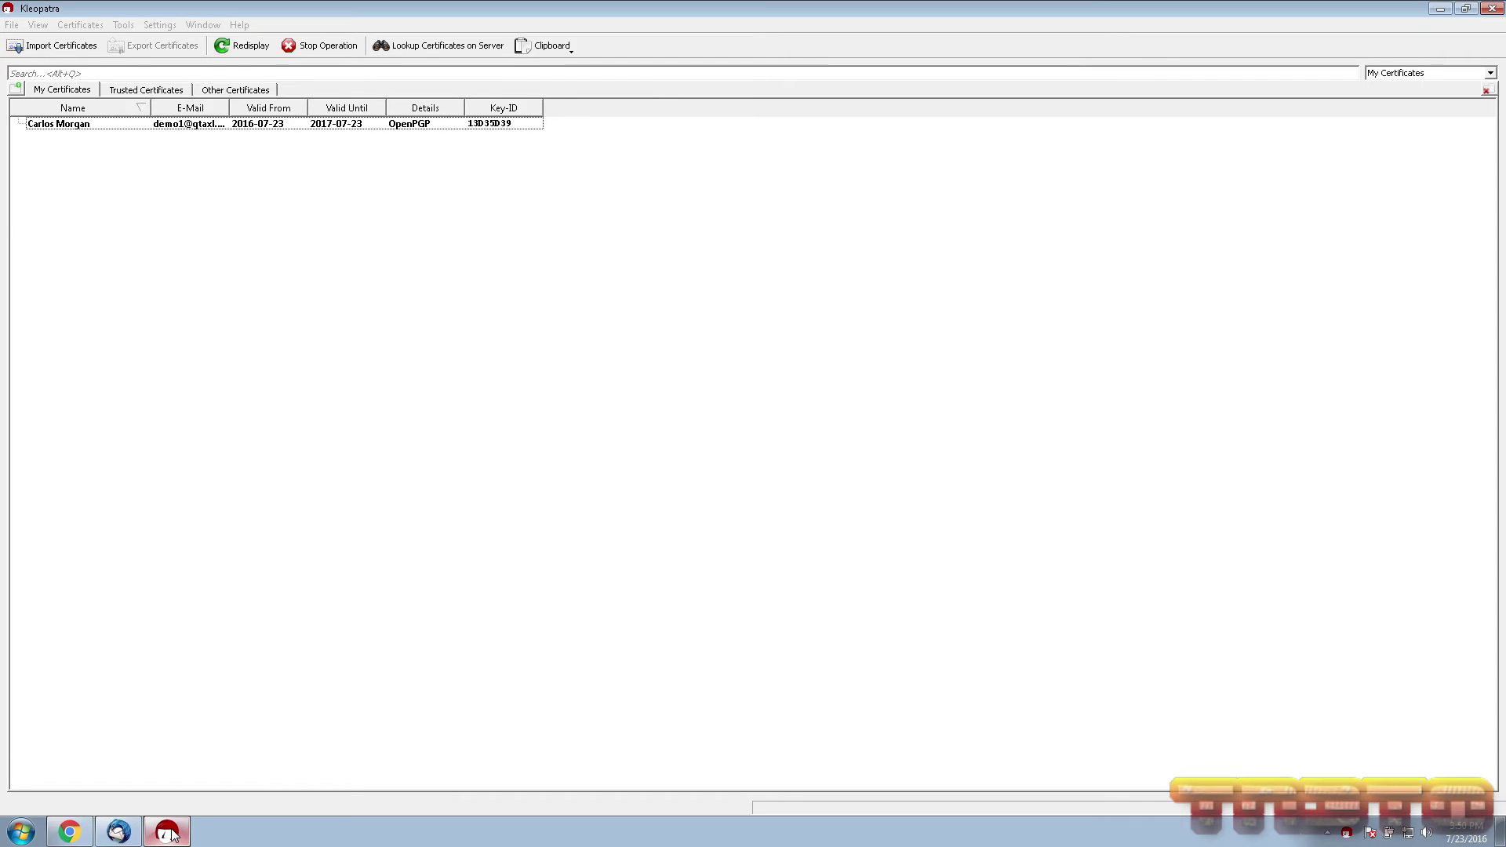
Step: Force-quit the unresponsive Kleopatra from Task Manager with End Task > End Now
right_click(173, 833)
key(Escape)
right_click(313, 833)
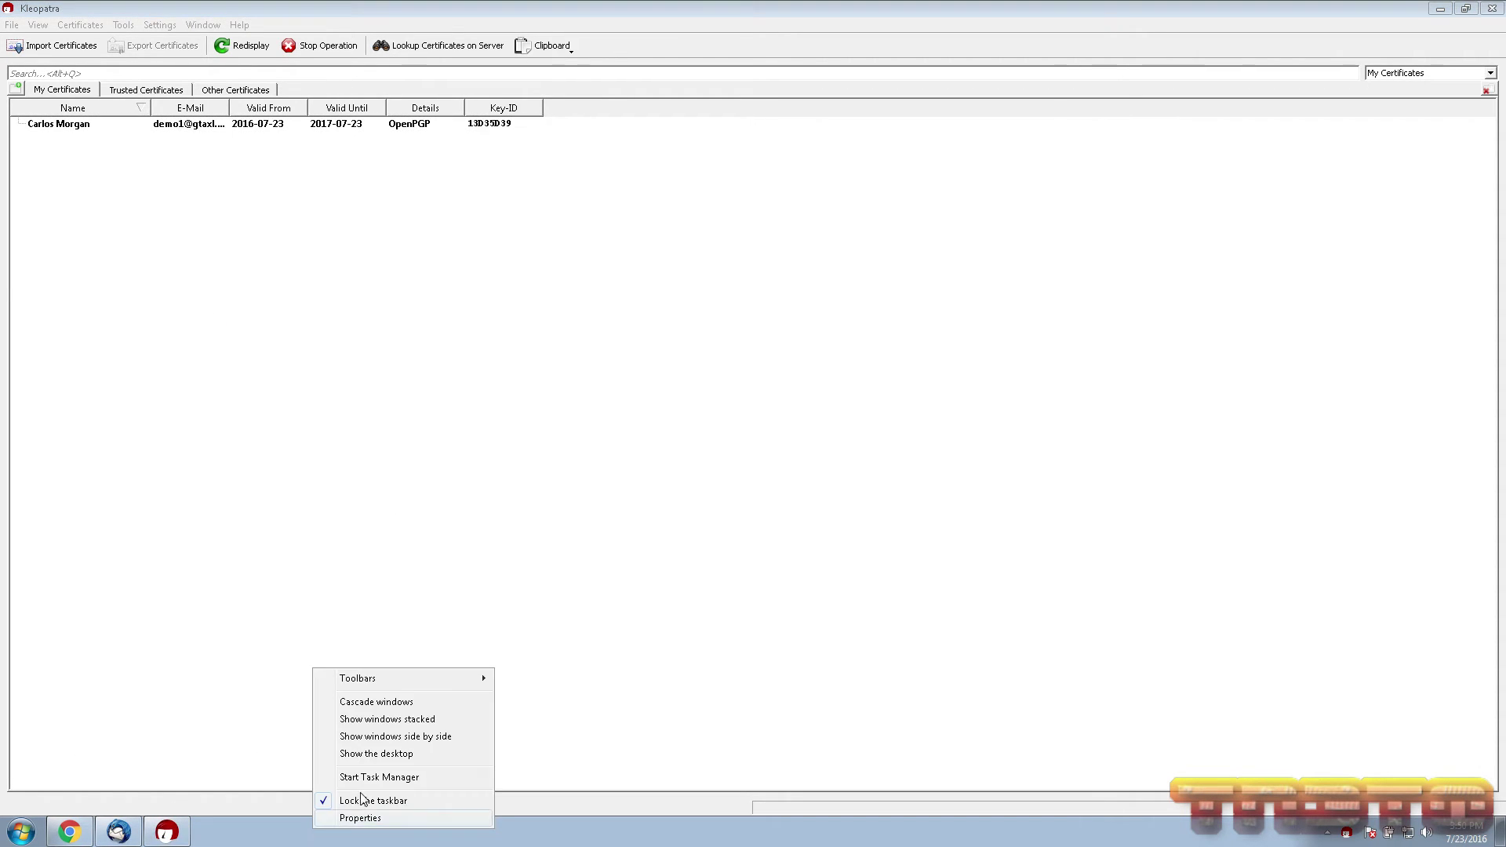
click(379, 776)
click(389, 79)
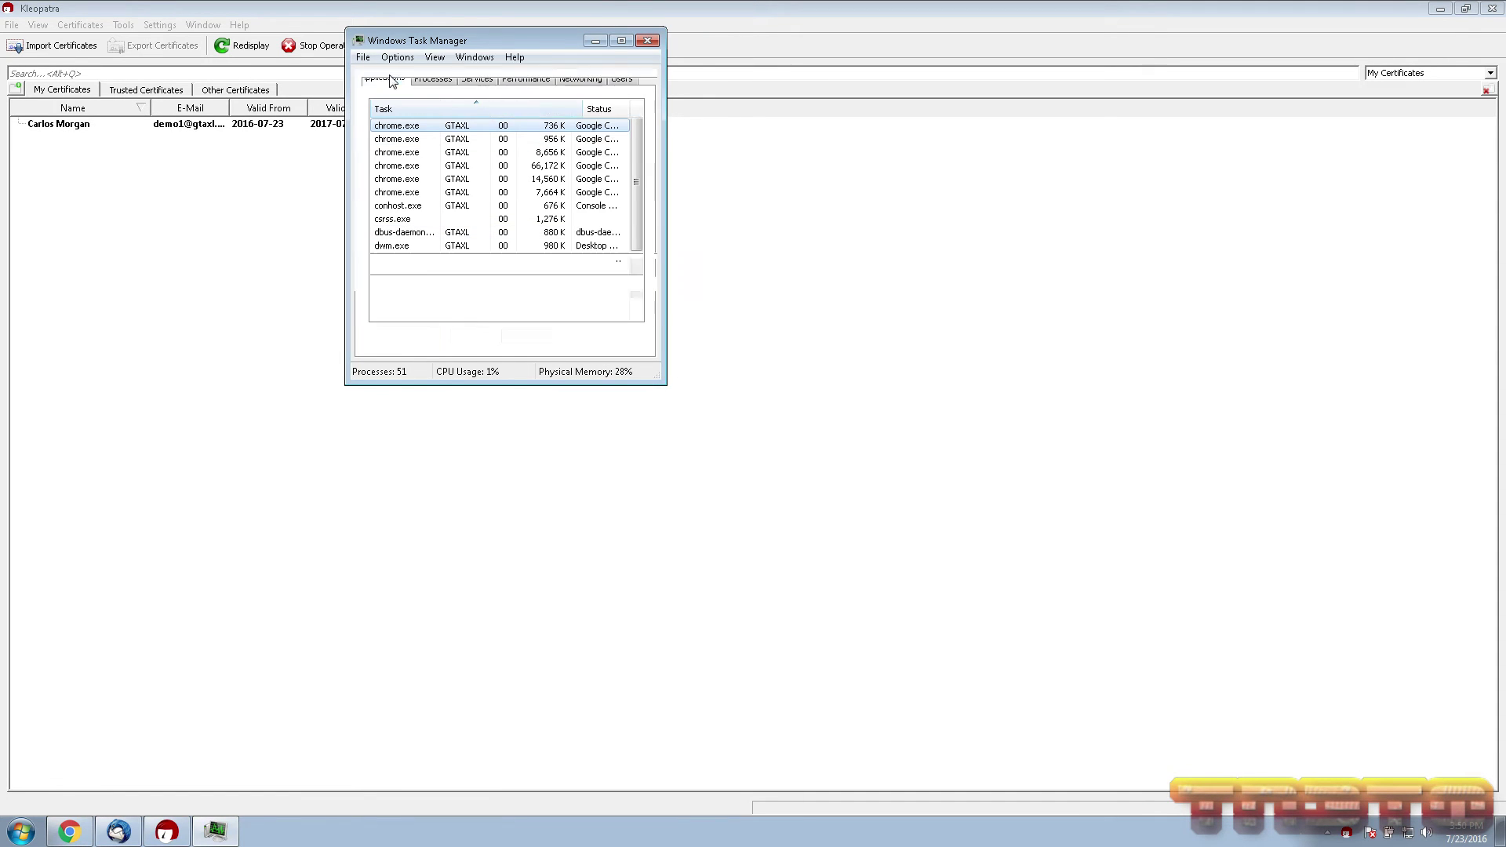
drag(455, 40, 586, 75)
click(549, 173)
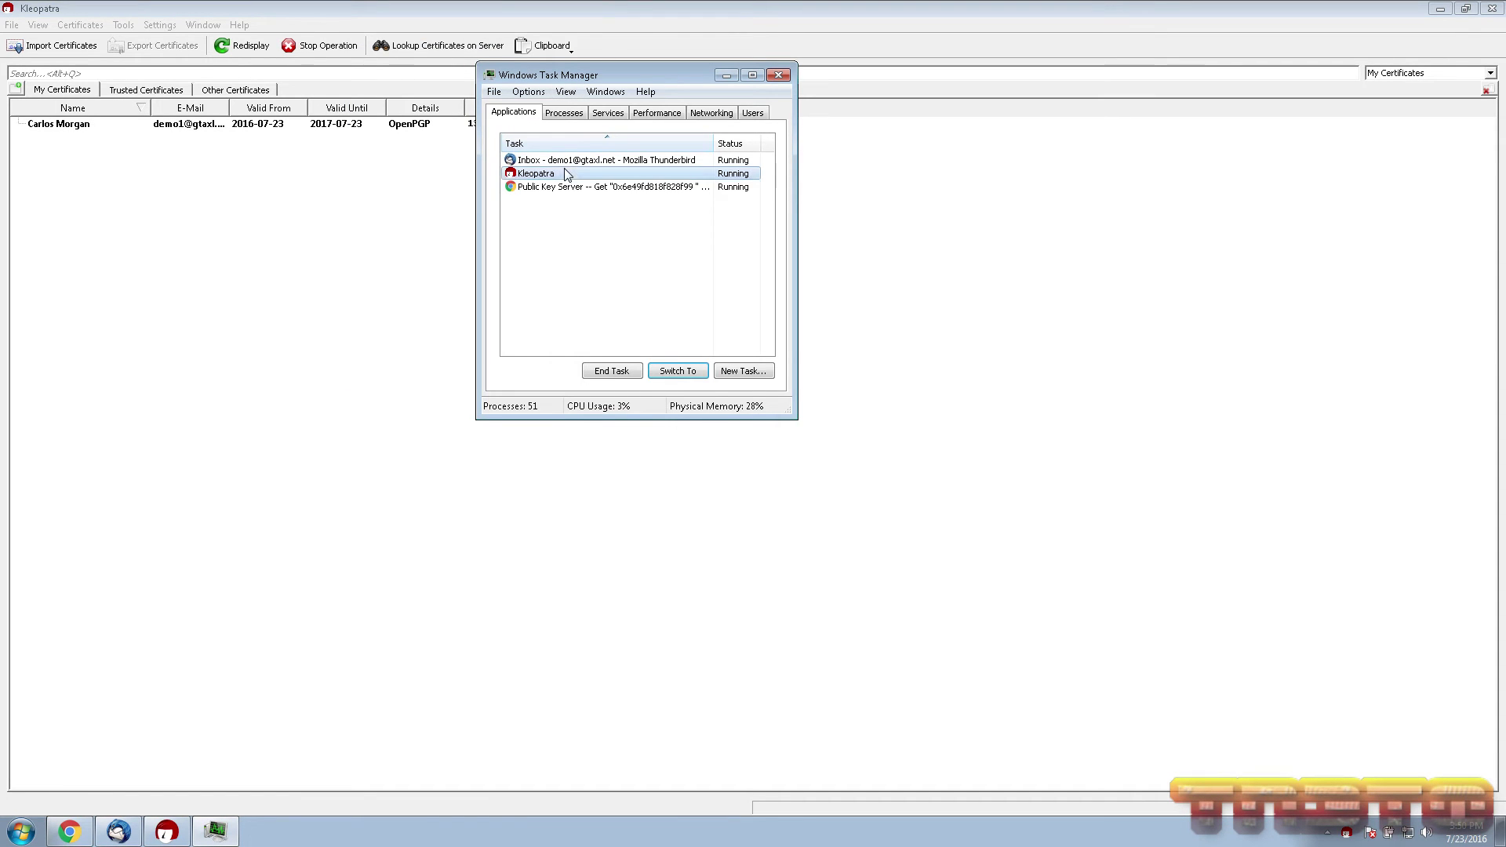
click(627, 372)
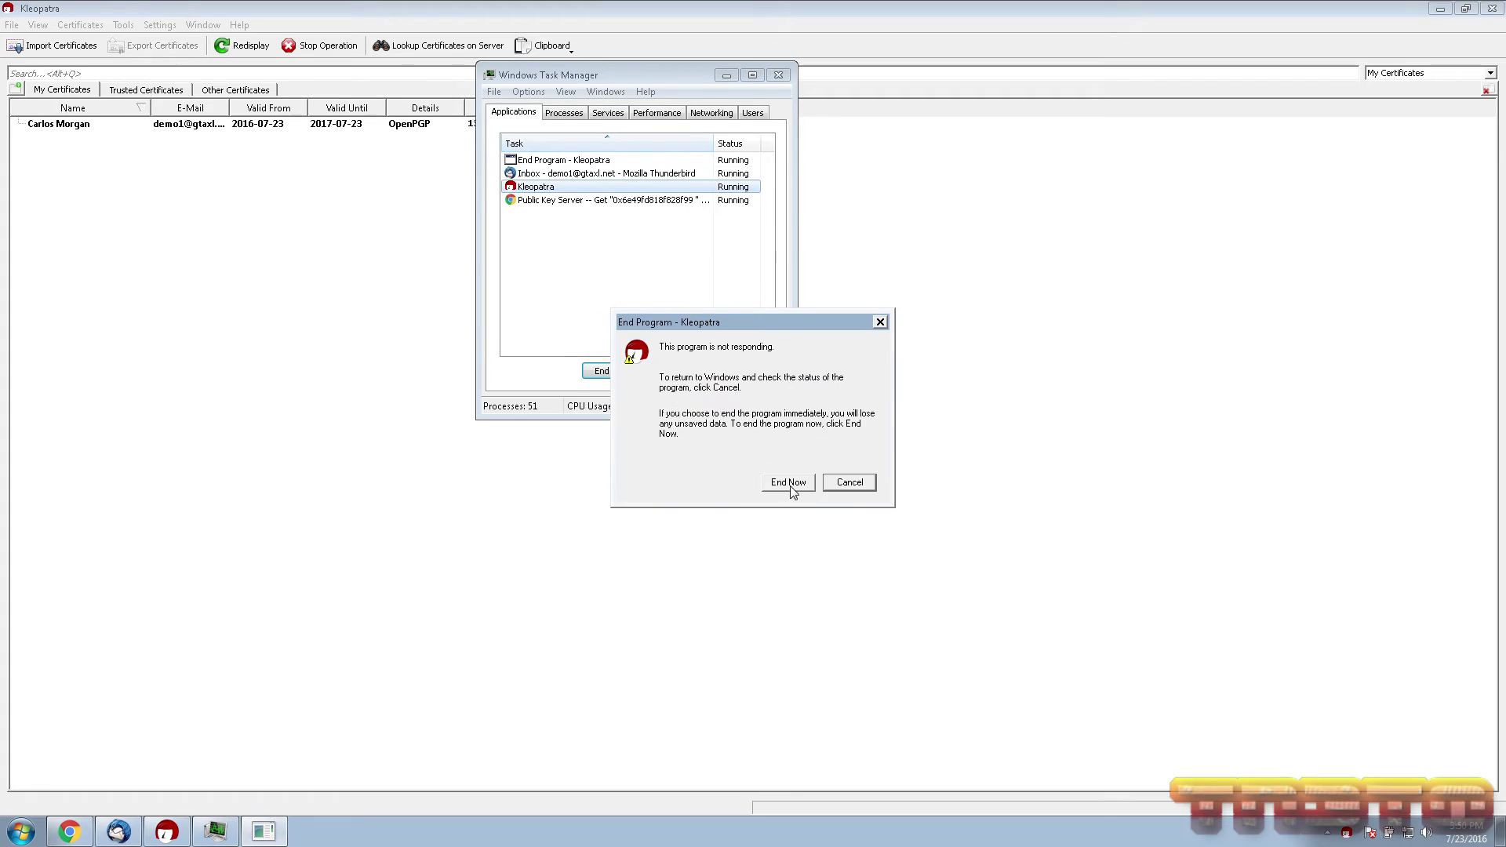
click(788, 482)
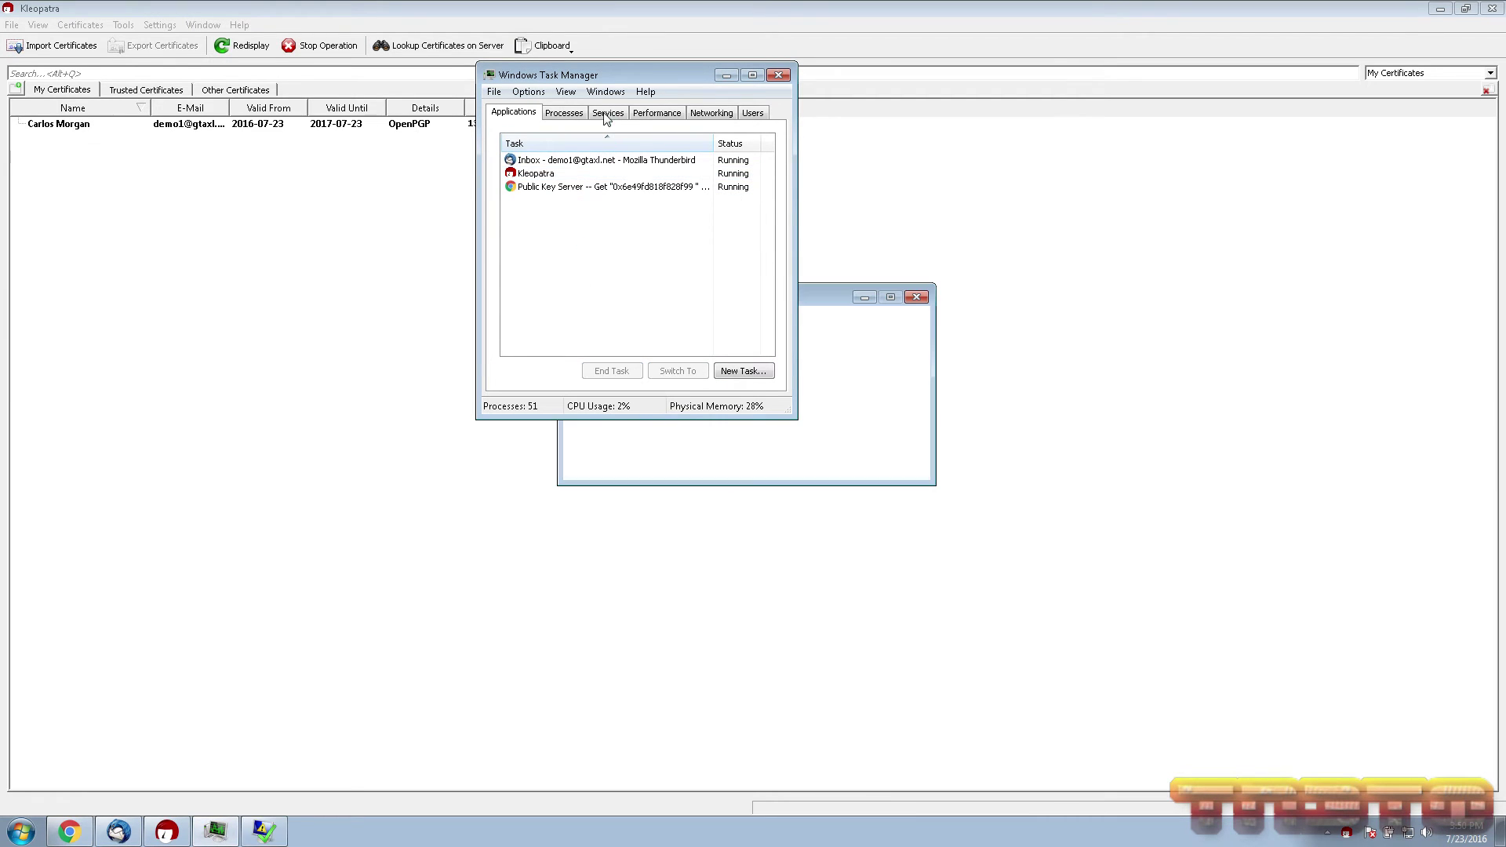
drag(600, 68, 322, 173)
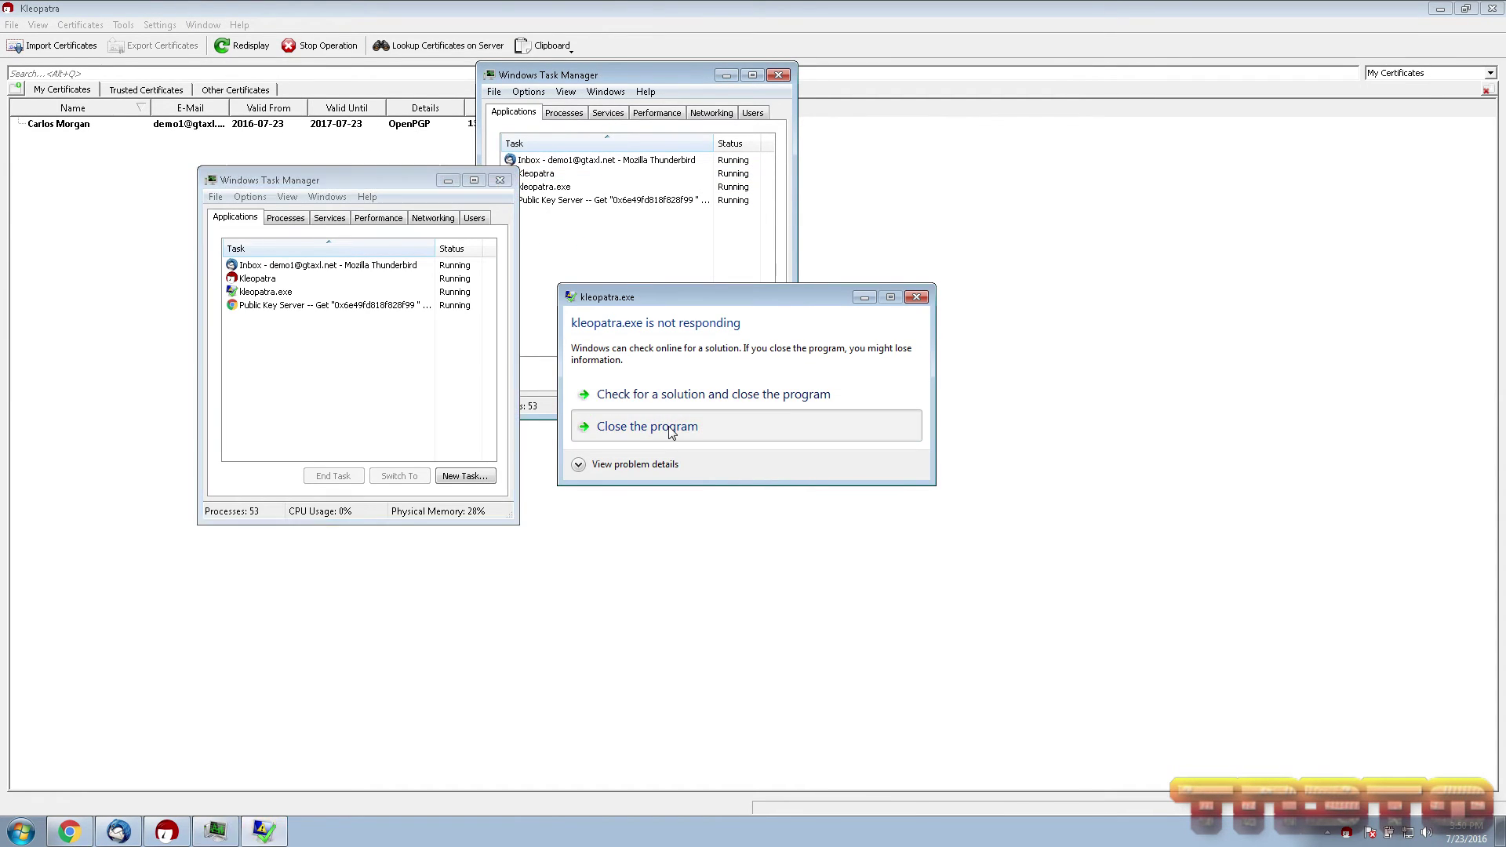
click(671, 428)
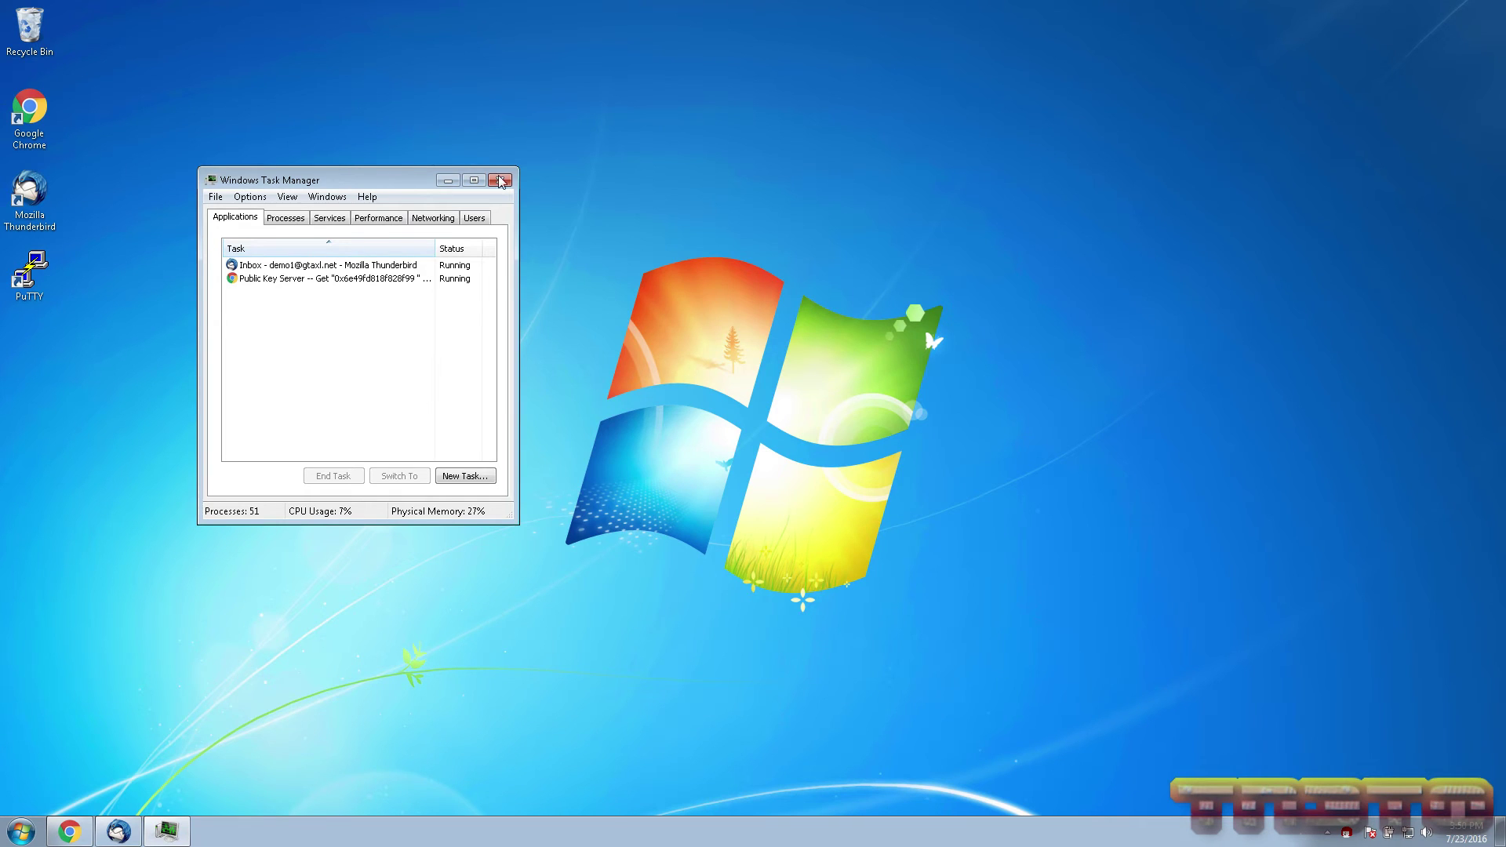
Step: Close Thunderbird and then Task Manager, leaving only Chrome open
click(119, 831)
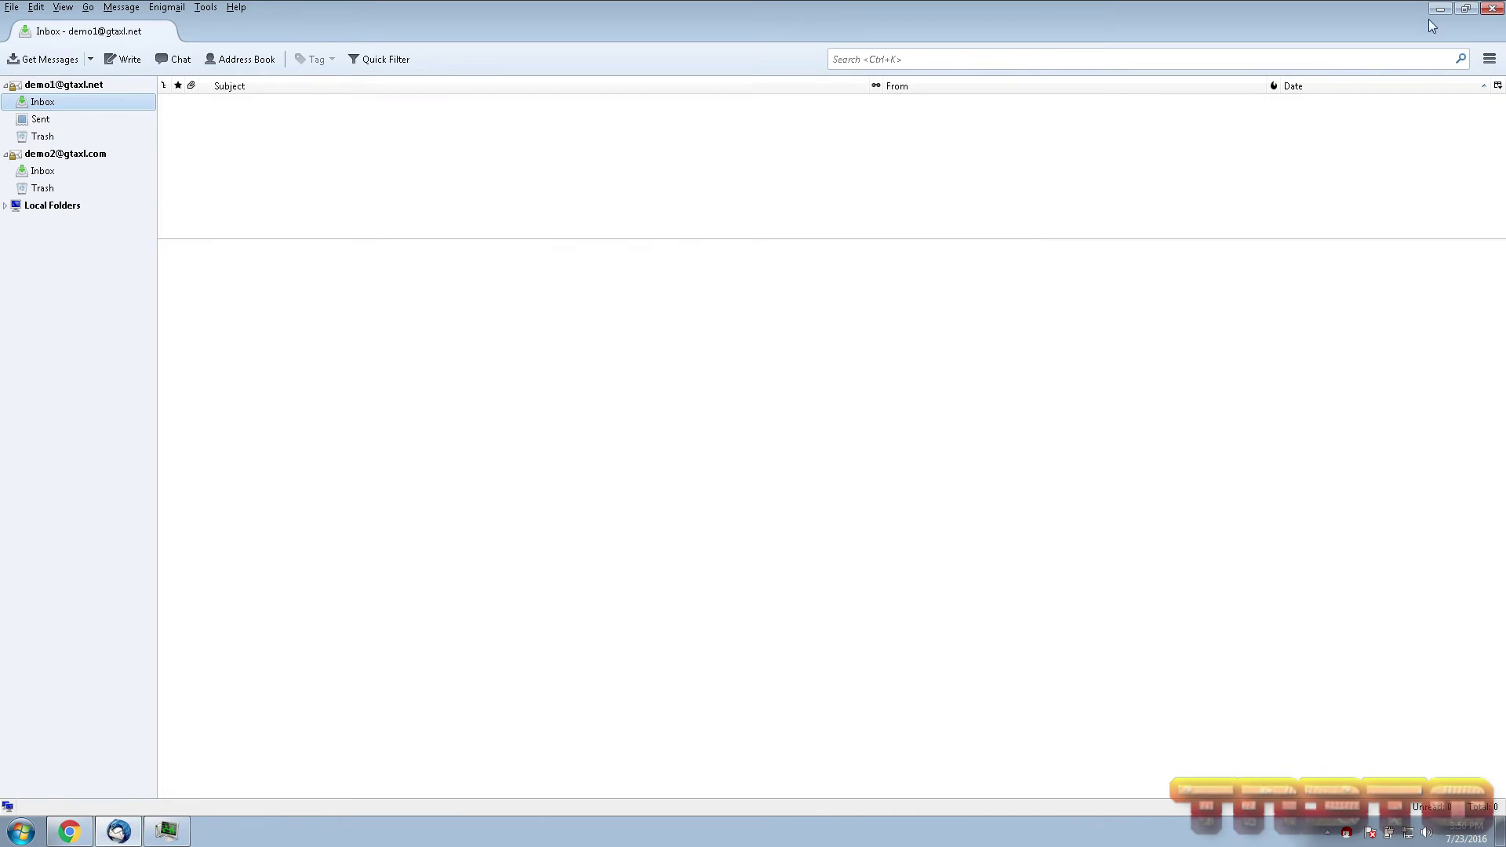
click(1491, 7)
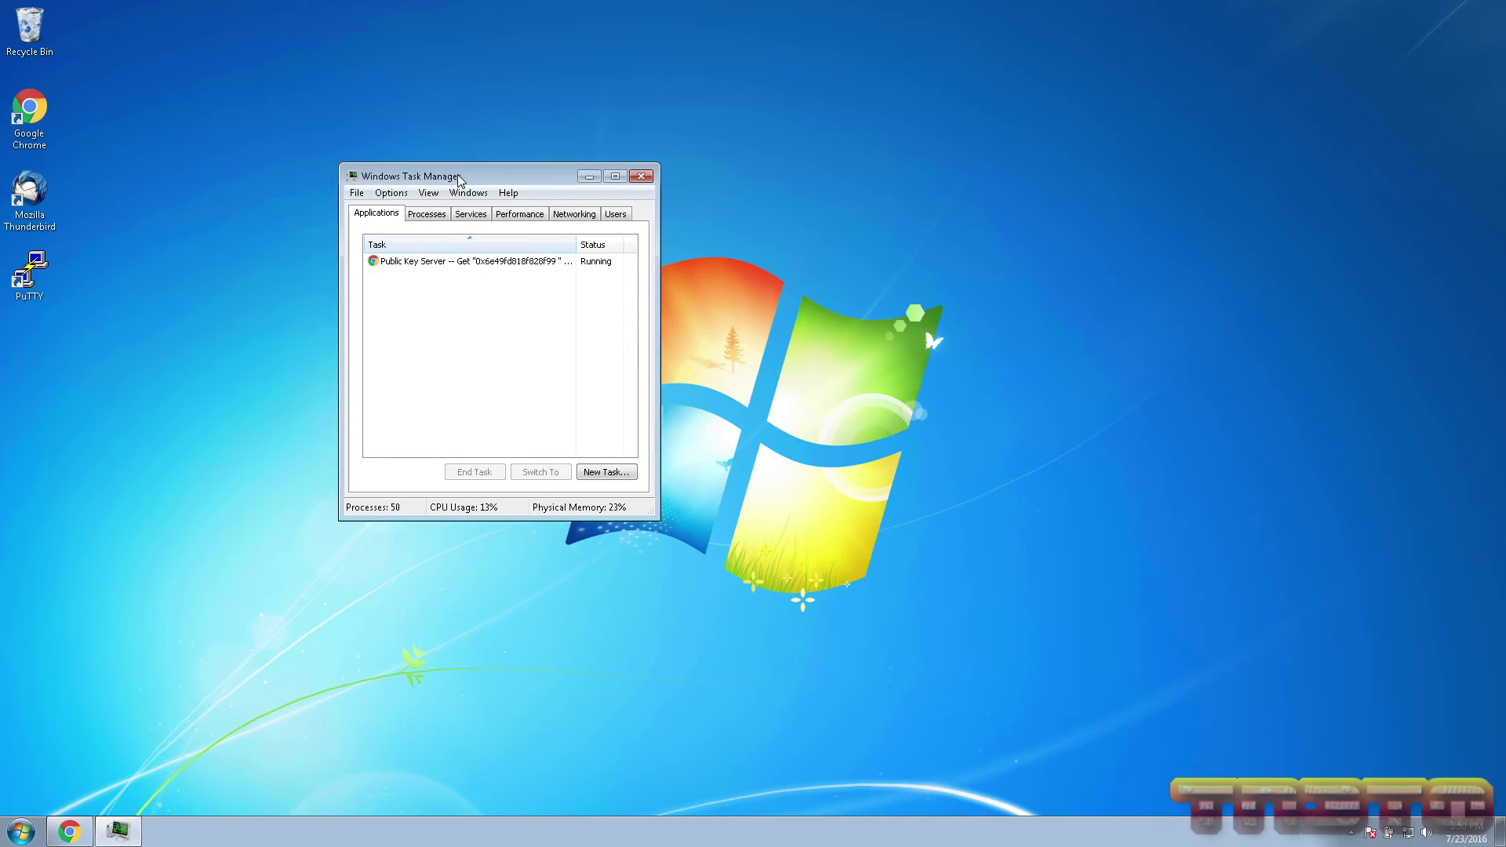
drag(459, 178, 587, 182)
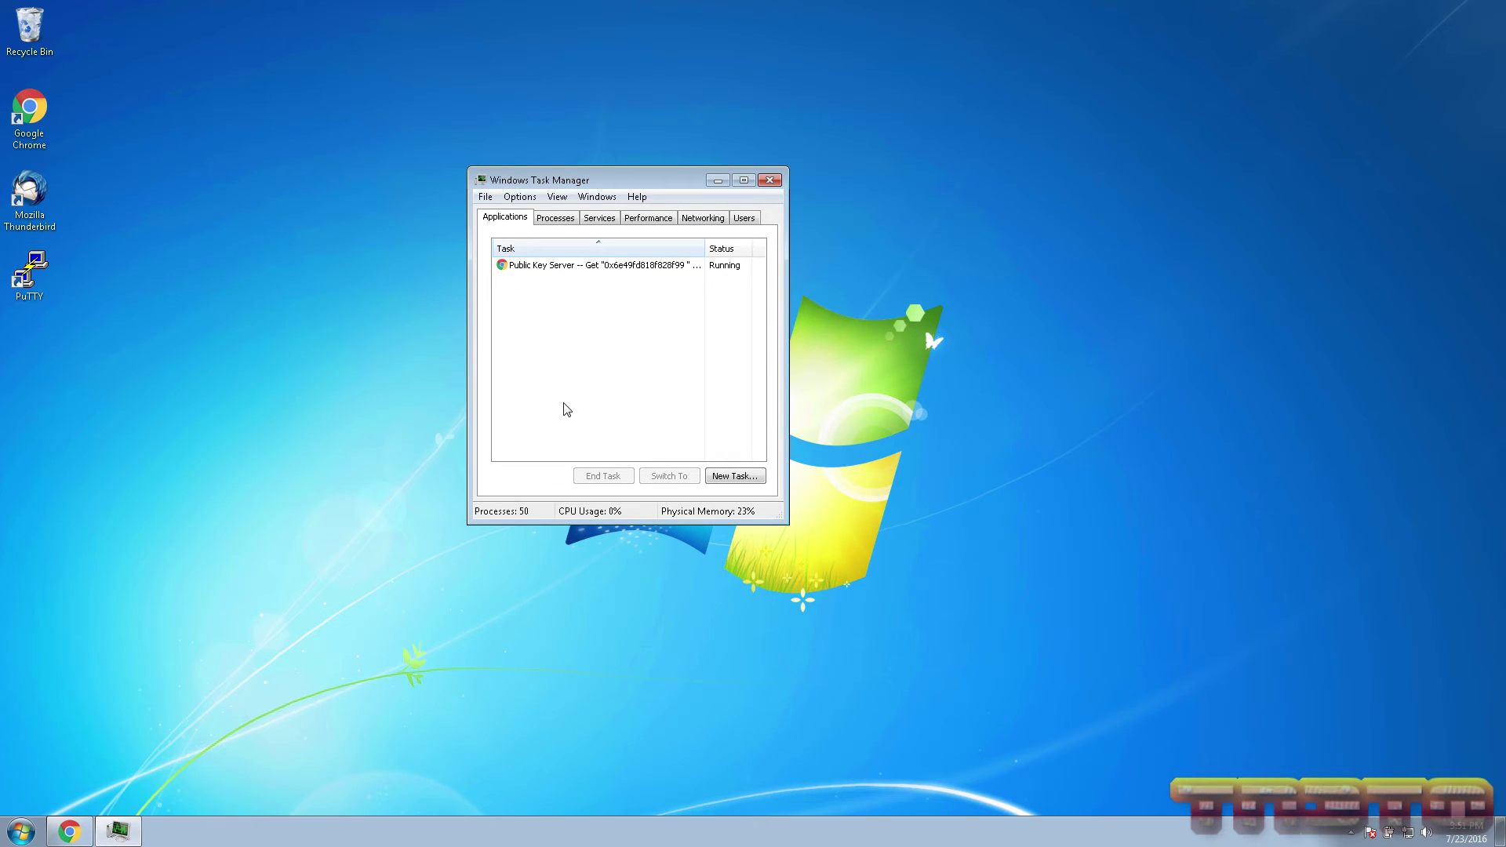
click(770, 180)
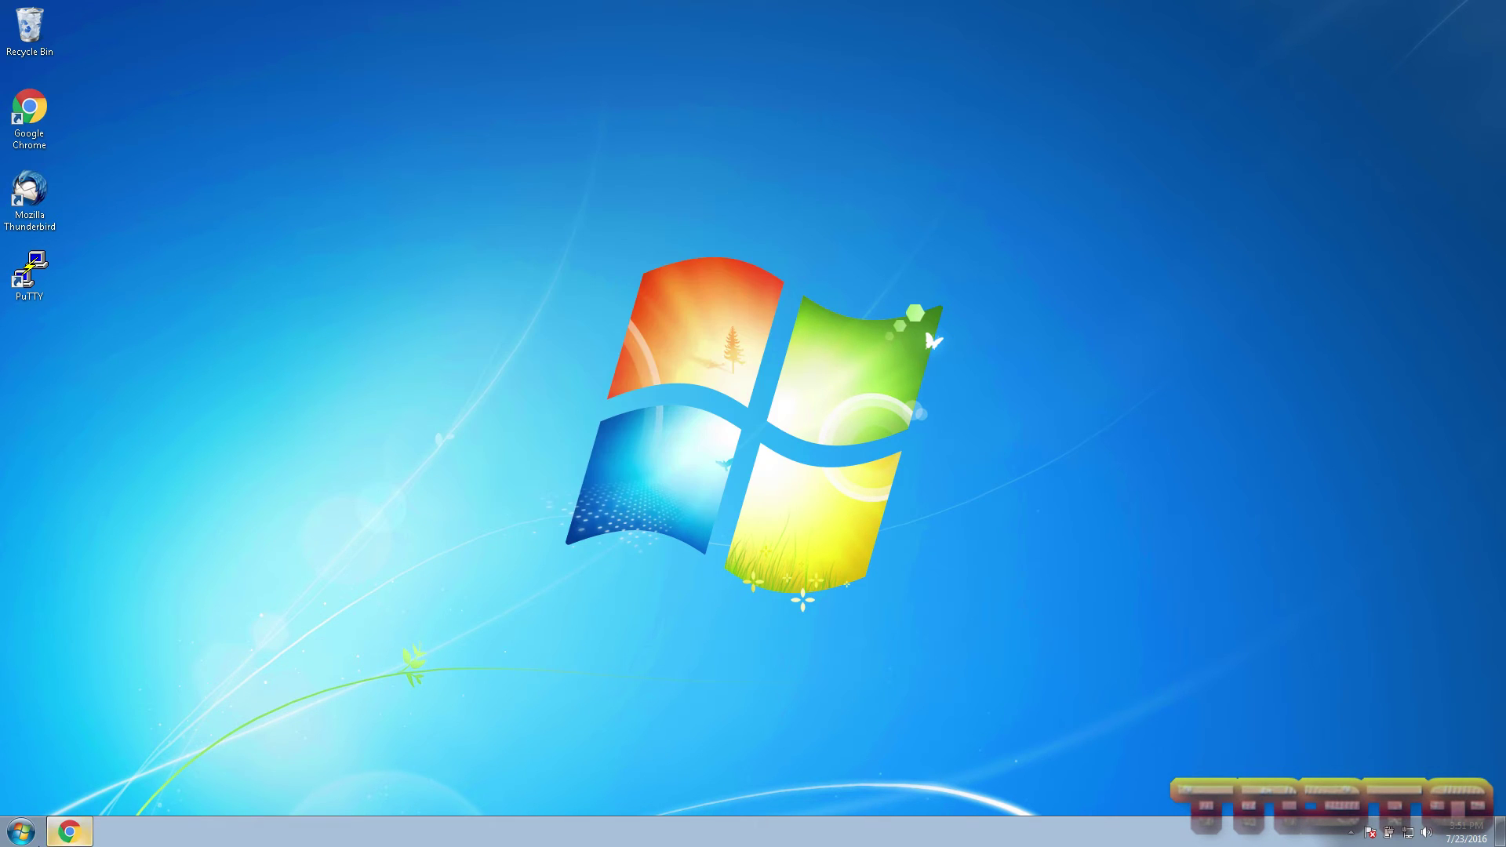
Step: Open Documents from the Start menu and create a new text document there
click(24, 835)
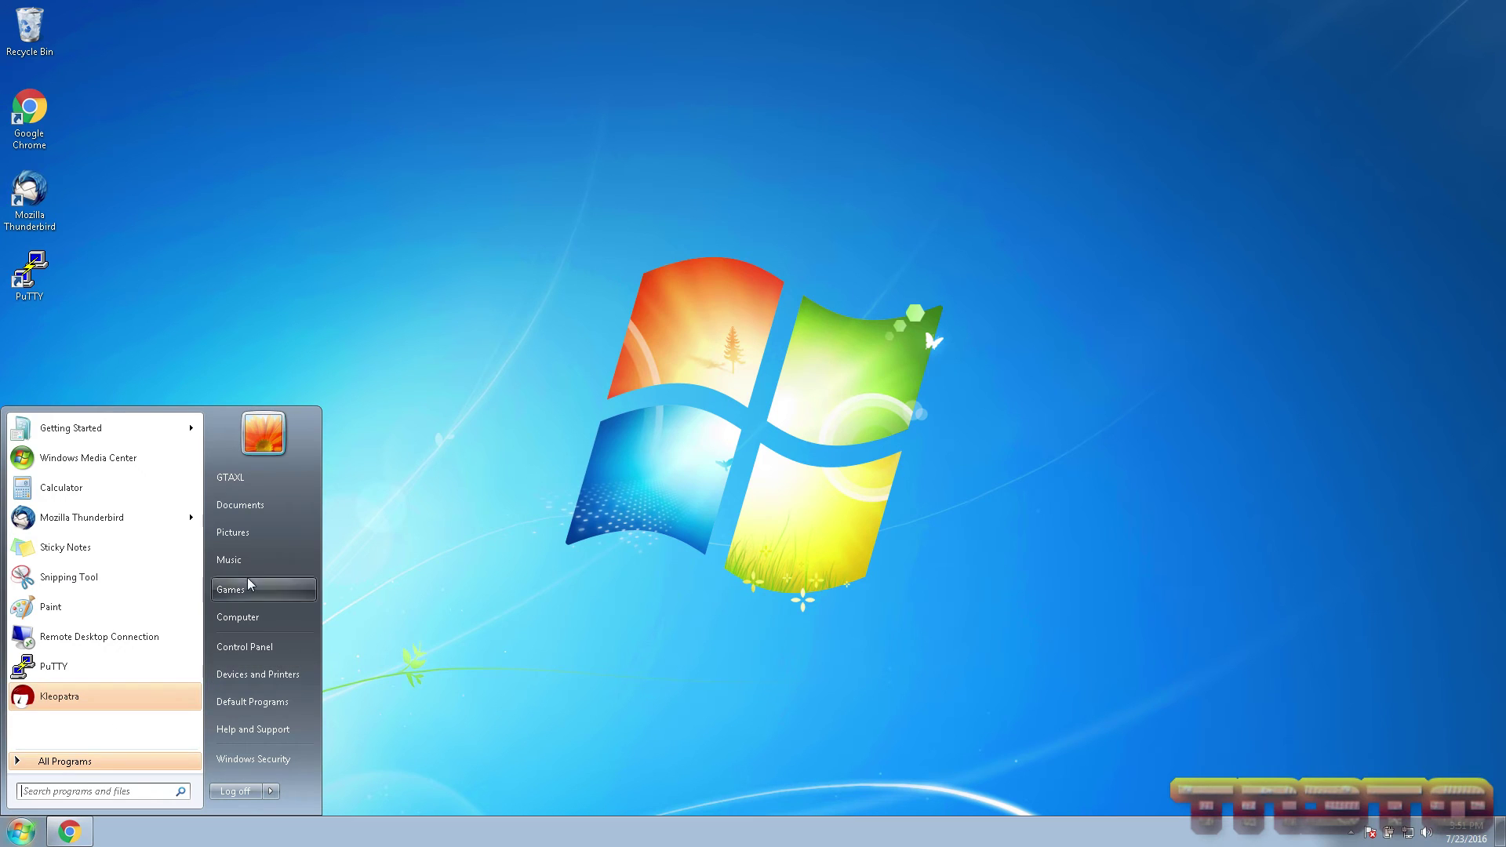
click(258, 498)
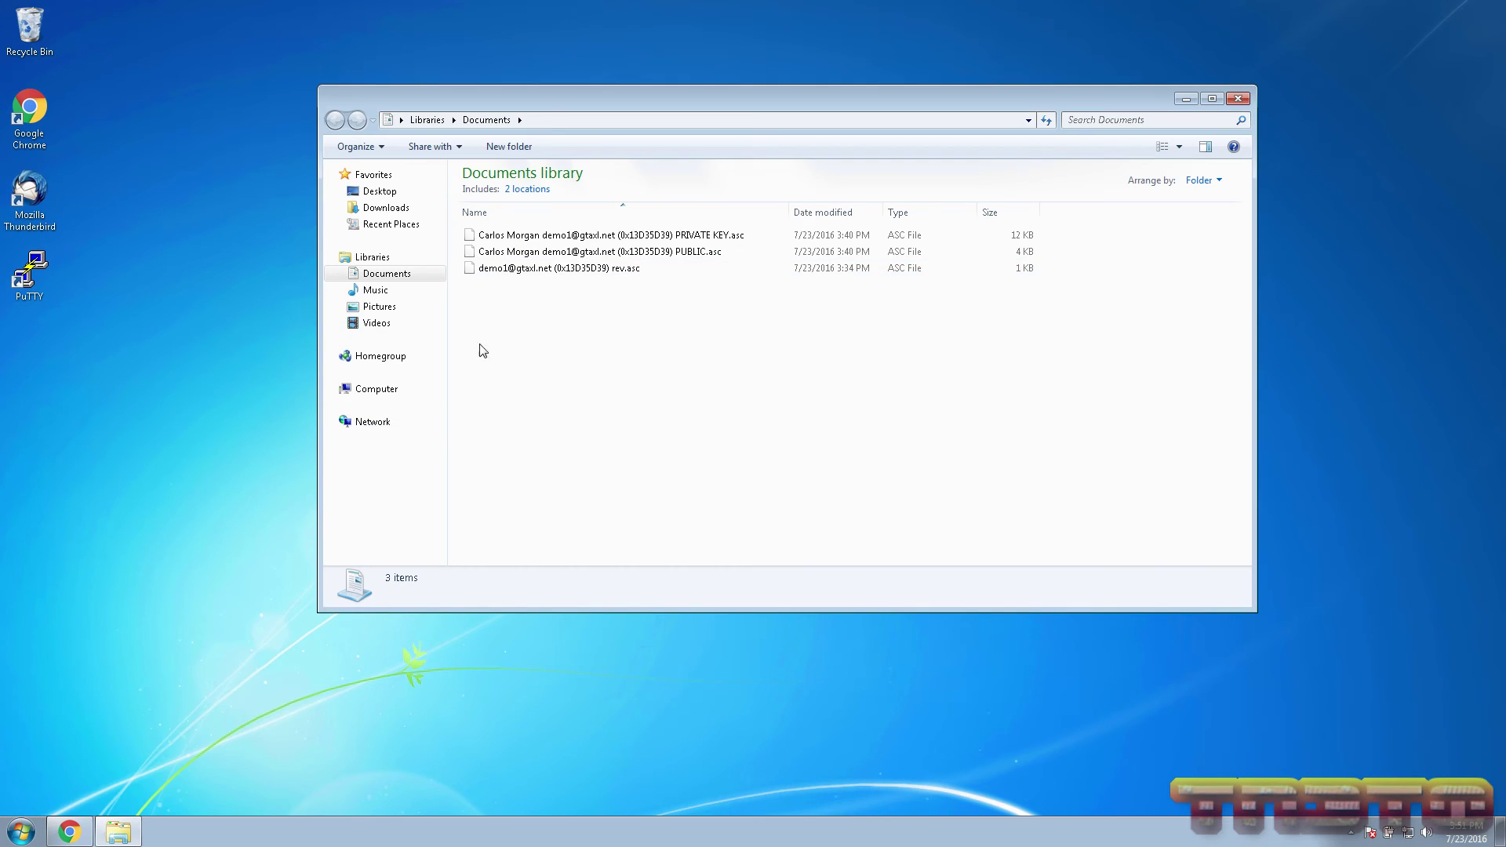
right_click(499, 377)
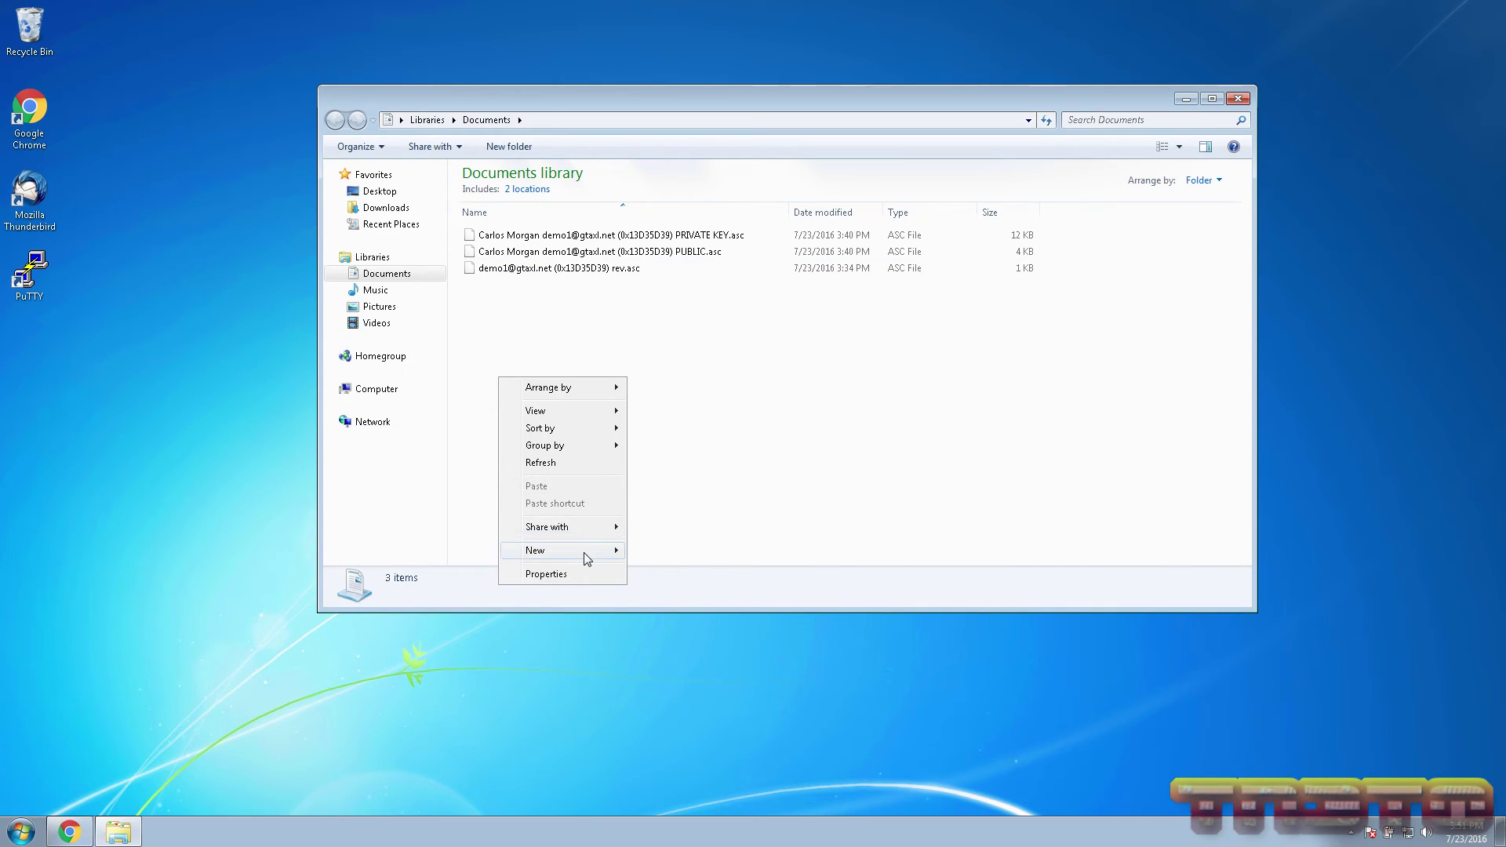
mouse_move(620, 559)
click(682, 660)
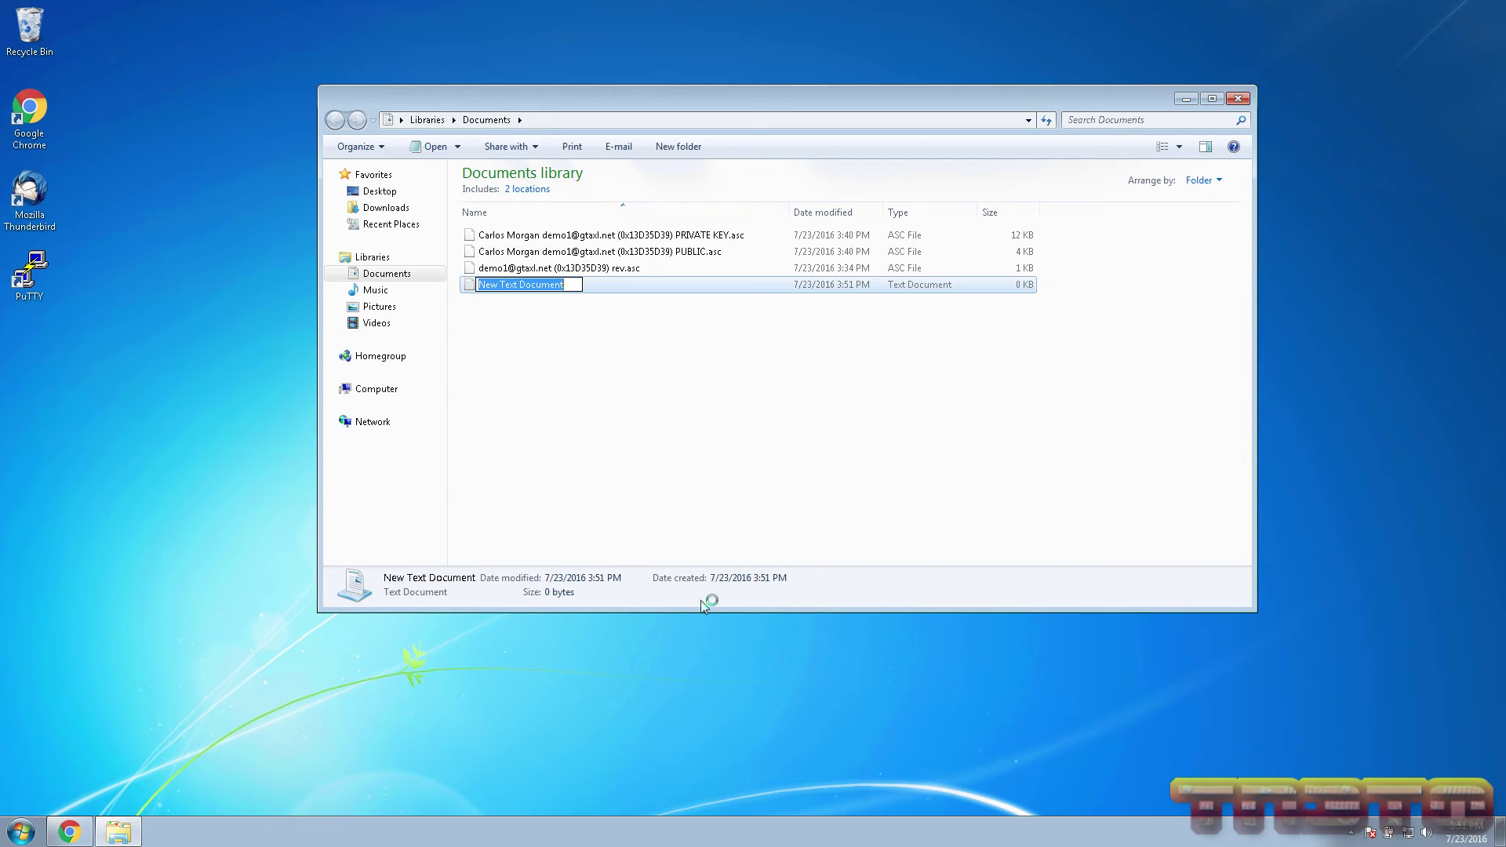
Step: Name the file demo and save 'Hello this is a test file. :D' in it with Notepad
text(demo)
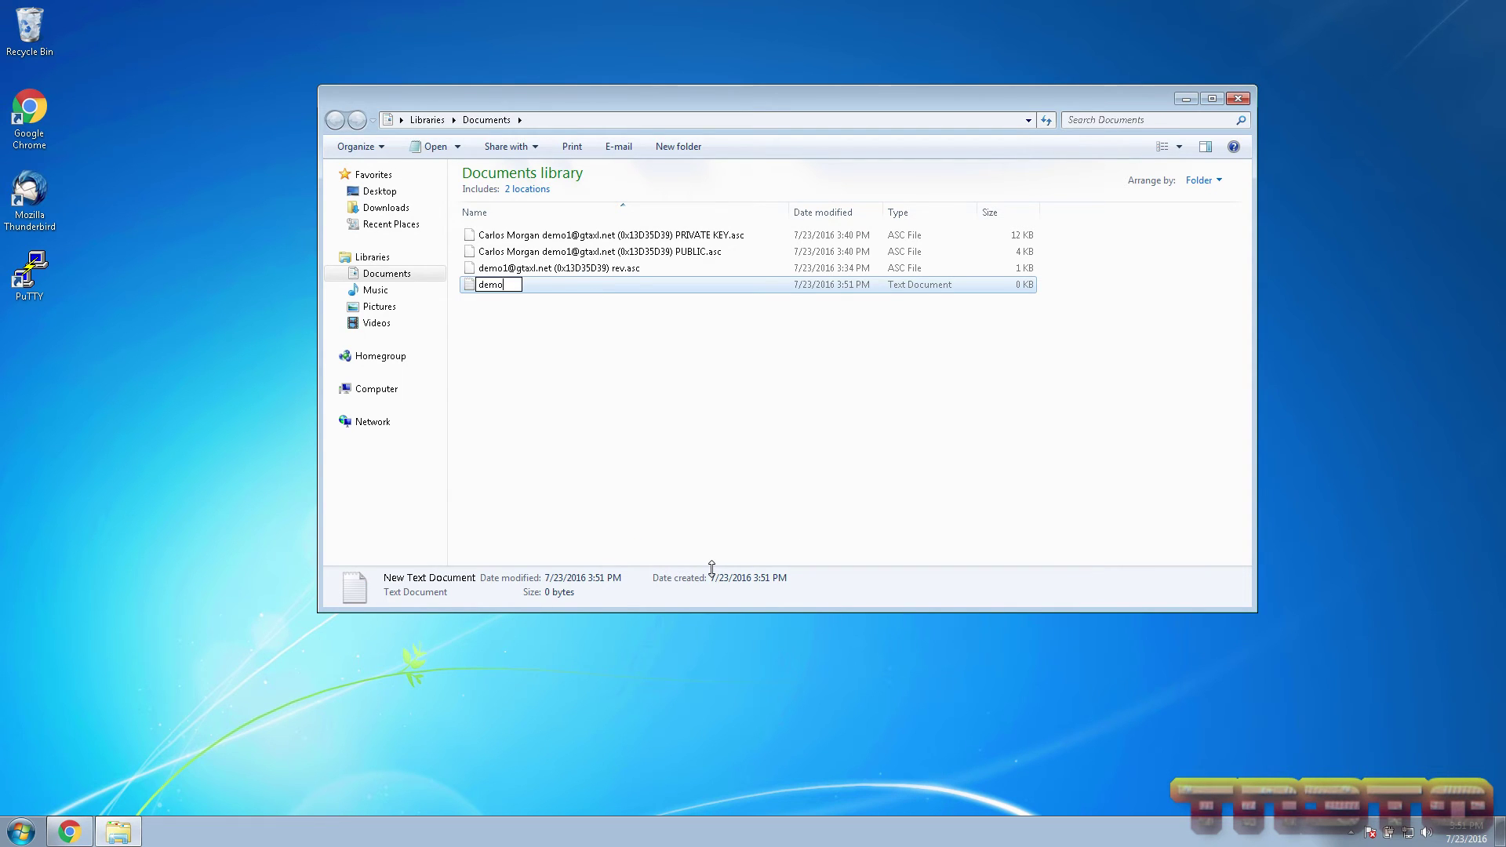
key(Return)
key(Return)
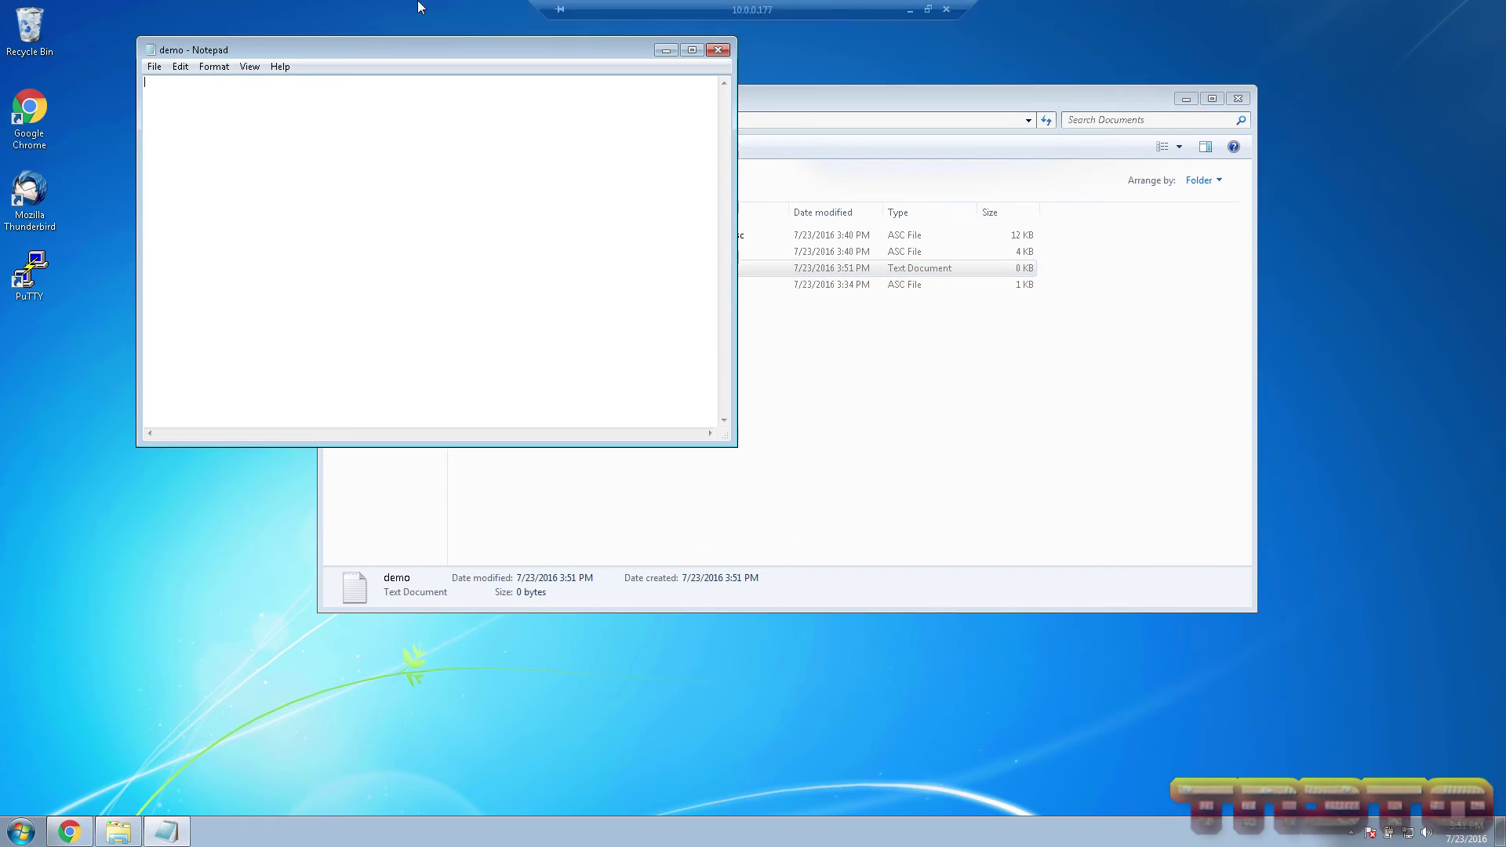
text(Hello this is a test file. :D)
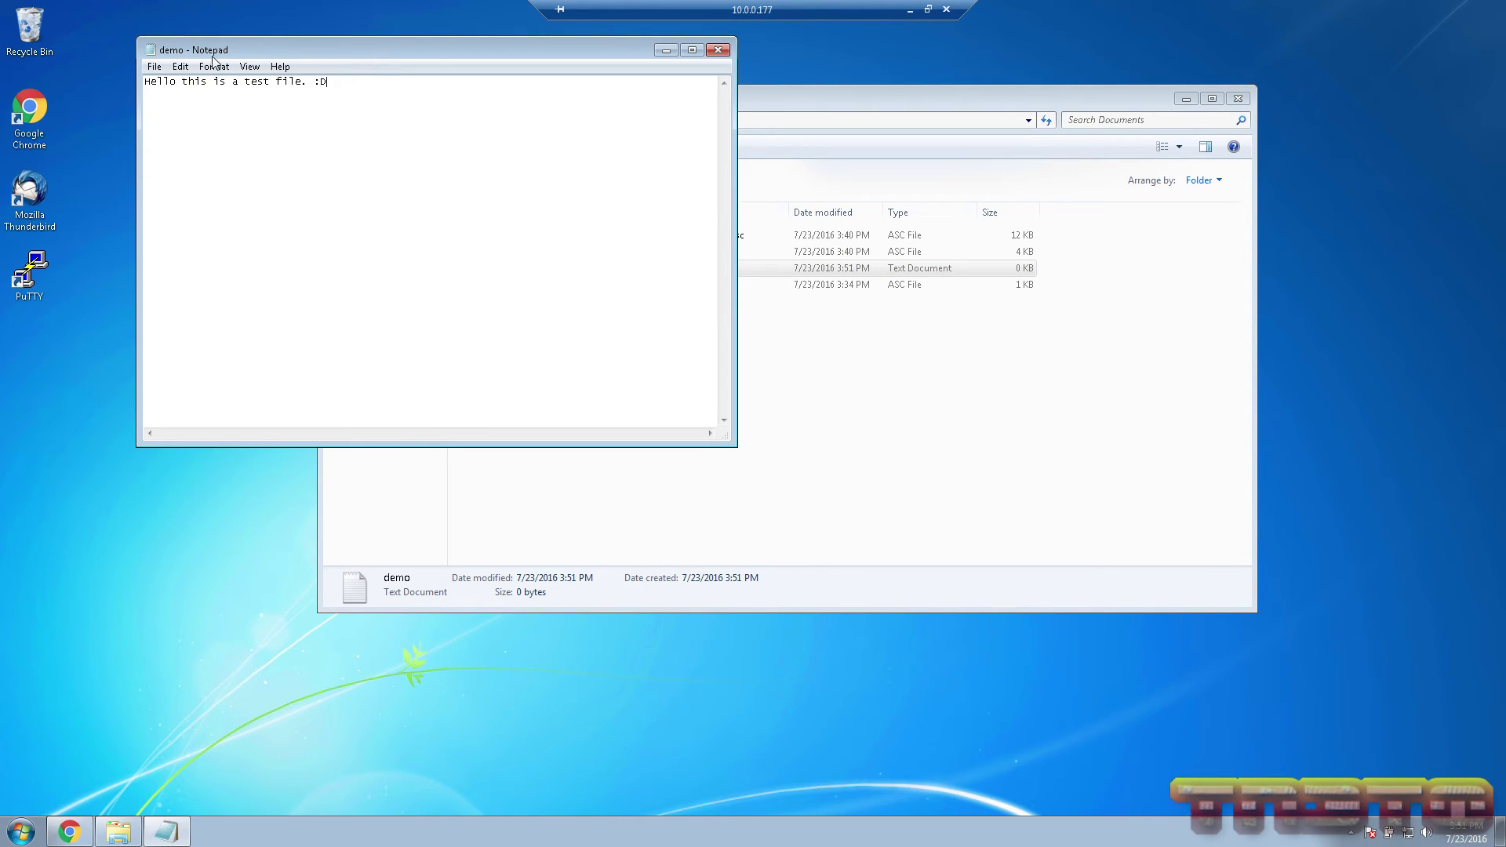
click(154, 66)
click(182, 124)
Step: Close Notepad and leave demo deselected in the repositioned Documents window
click(718, 49)
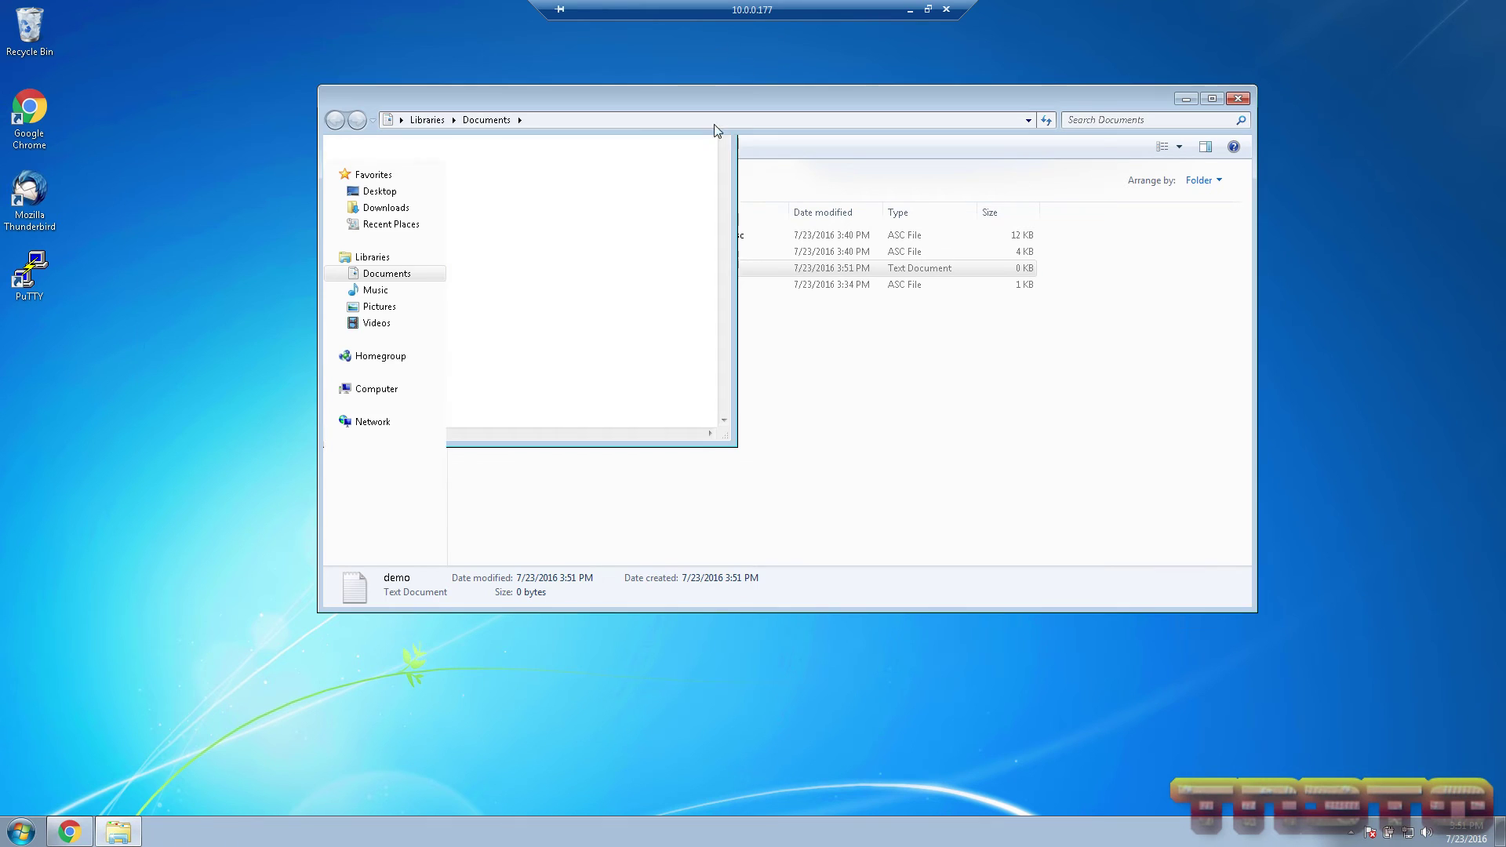
drag(598, 92, 577, 72)
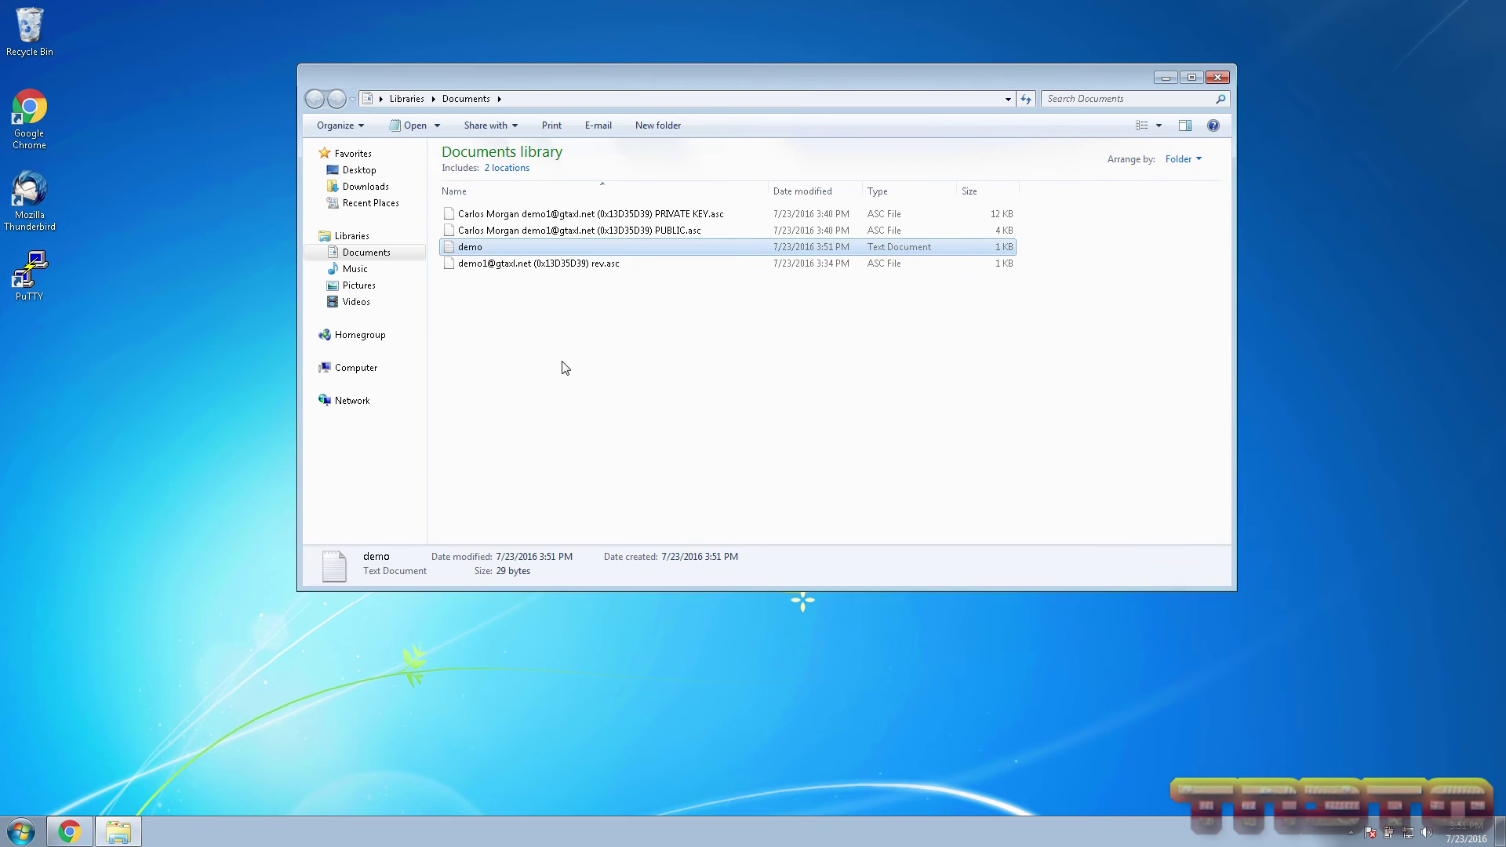
click(565, 367)
click(21, 831)
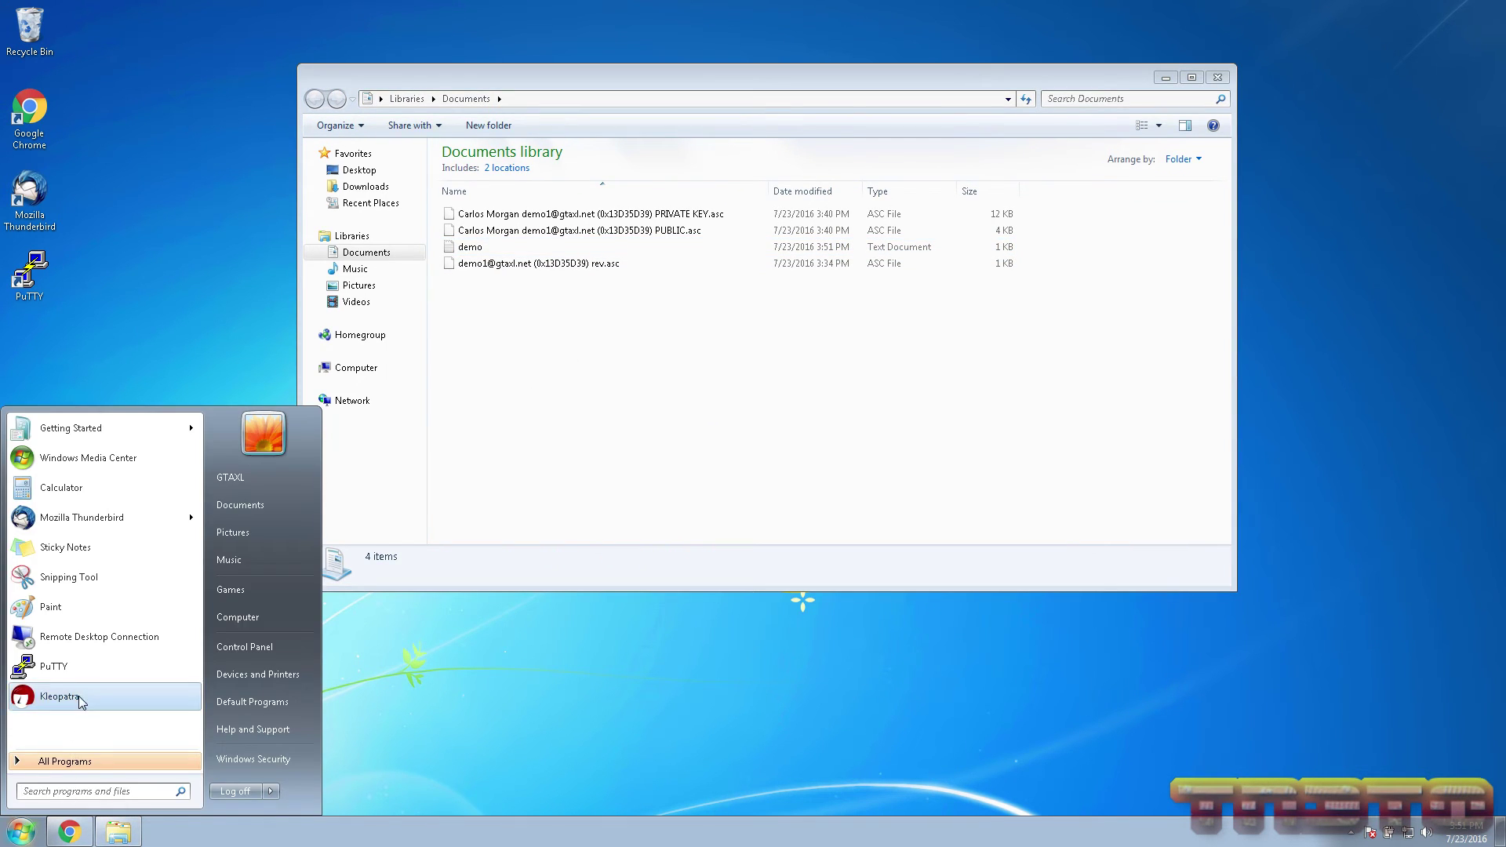
Step: Launch Kleopatra, select your own certificate, and open the Sign/Encrypt Files file picker
click(60, 695)
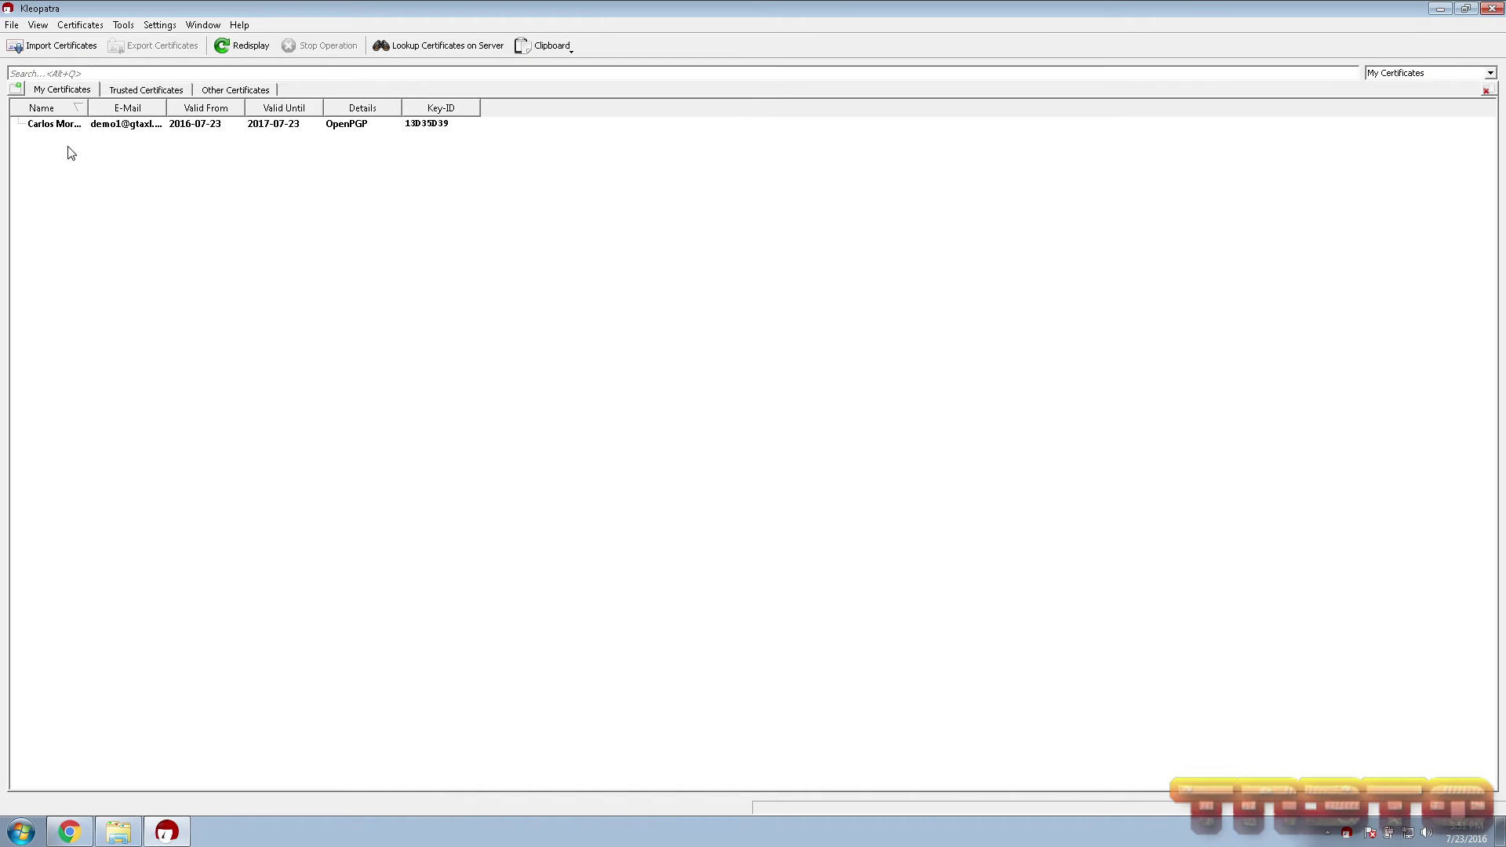
click(67, 127)
right_click(67, 127)
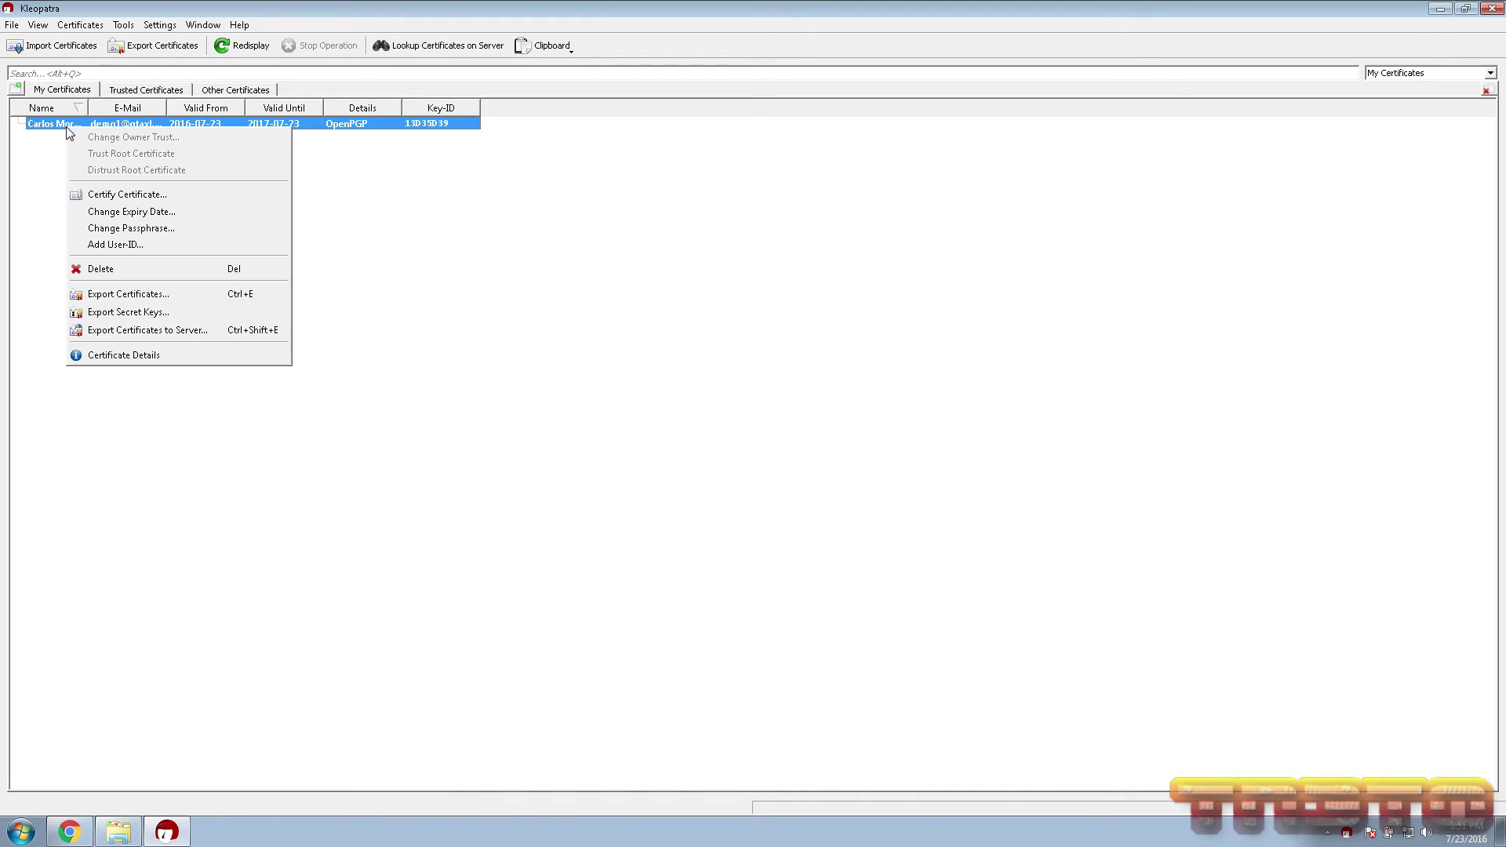
click(50, 144)
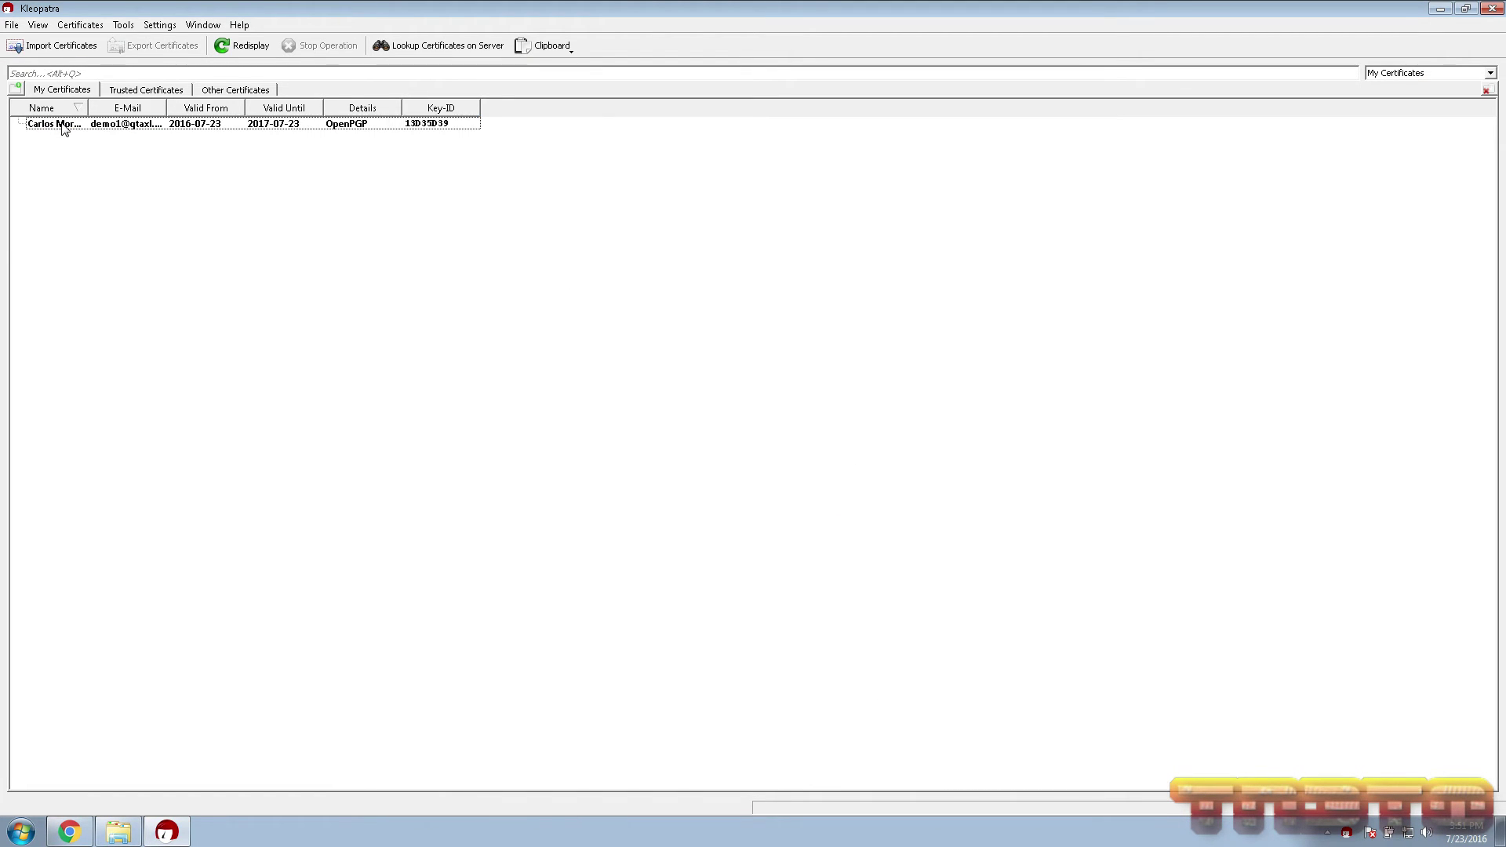
click(61, 125)
click(14, 25)
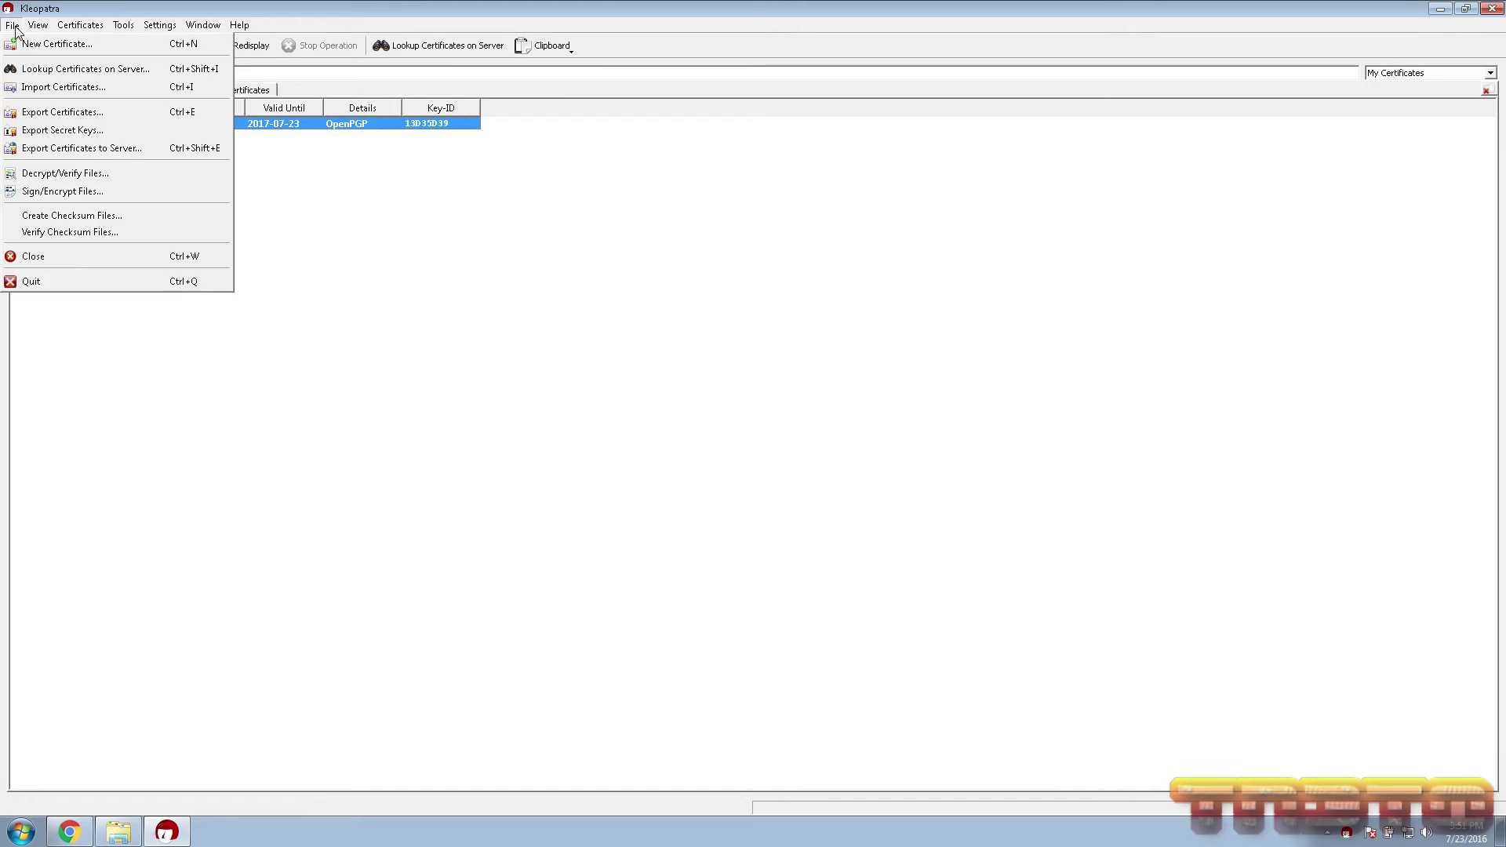
click(92, 192)
drag(284, 38, 629, 265)
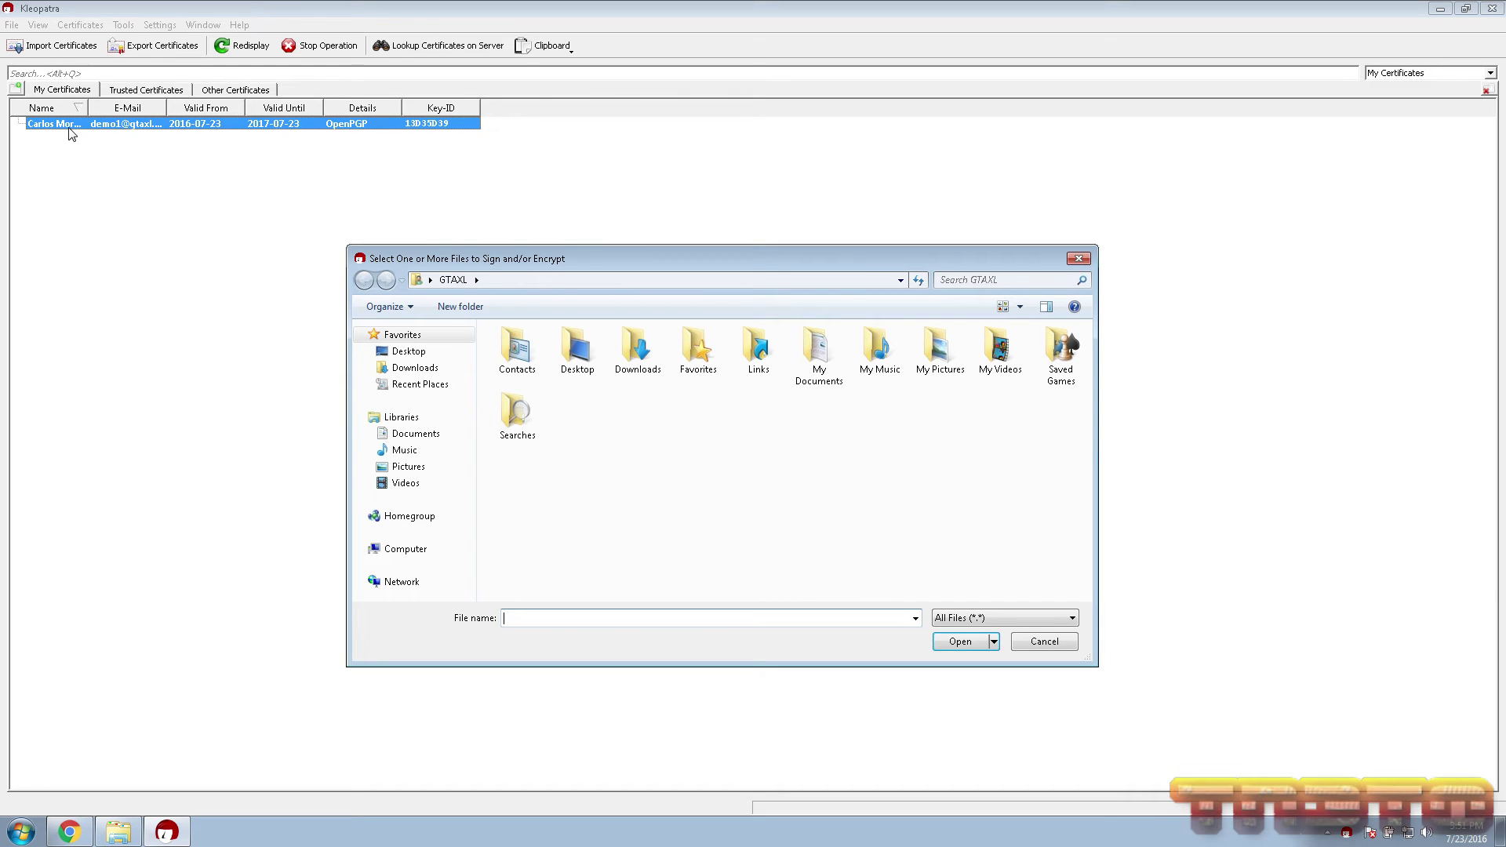
Step: Pick demo from the Documents library as the file to encrypt
click(392, 434)
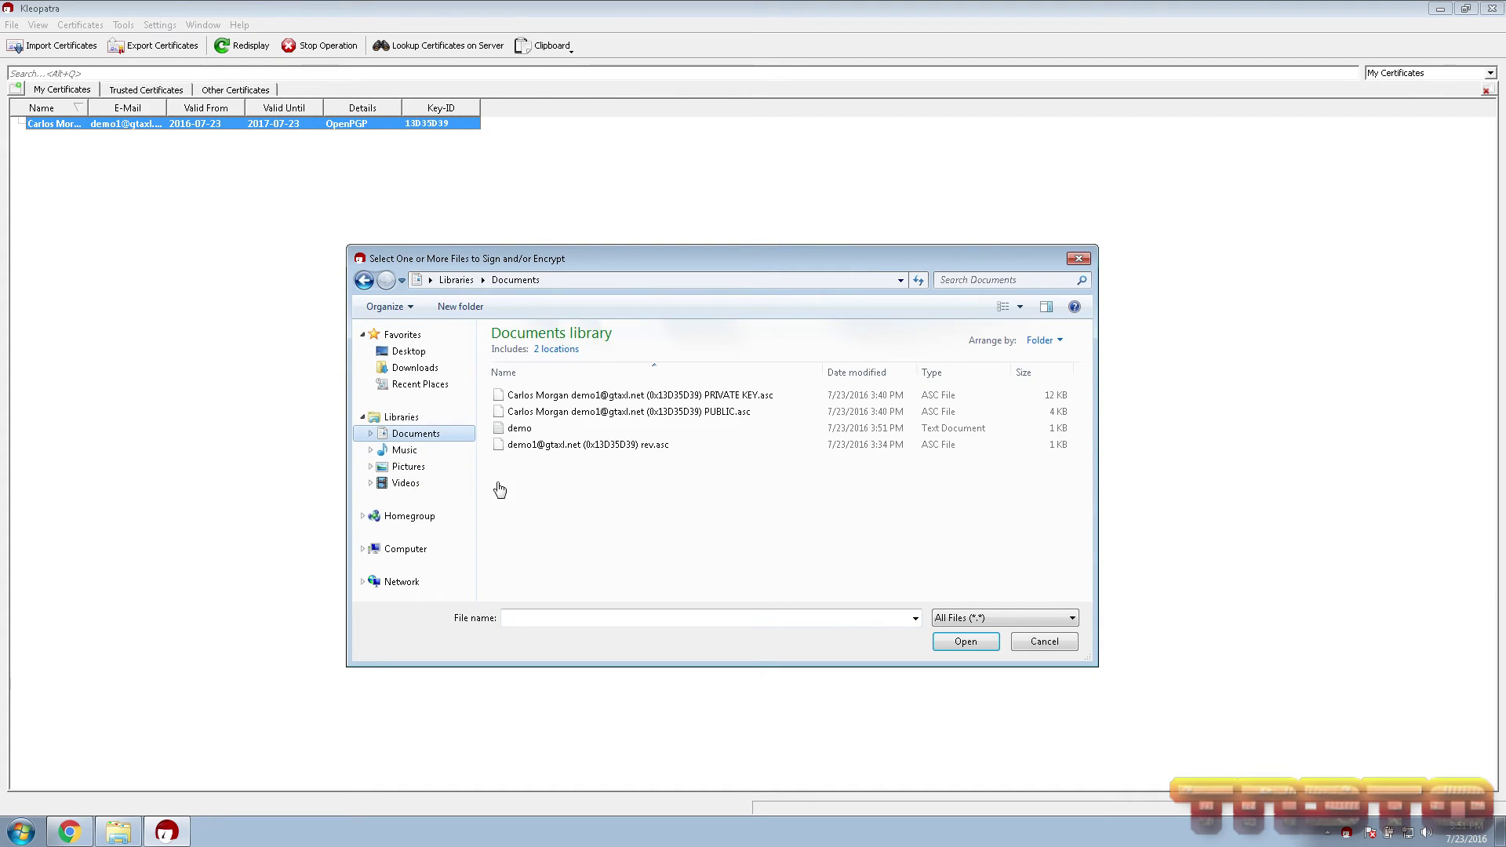
click(541, 431)
click(965, 641)
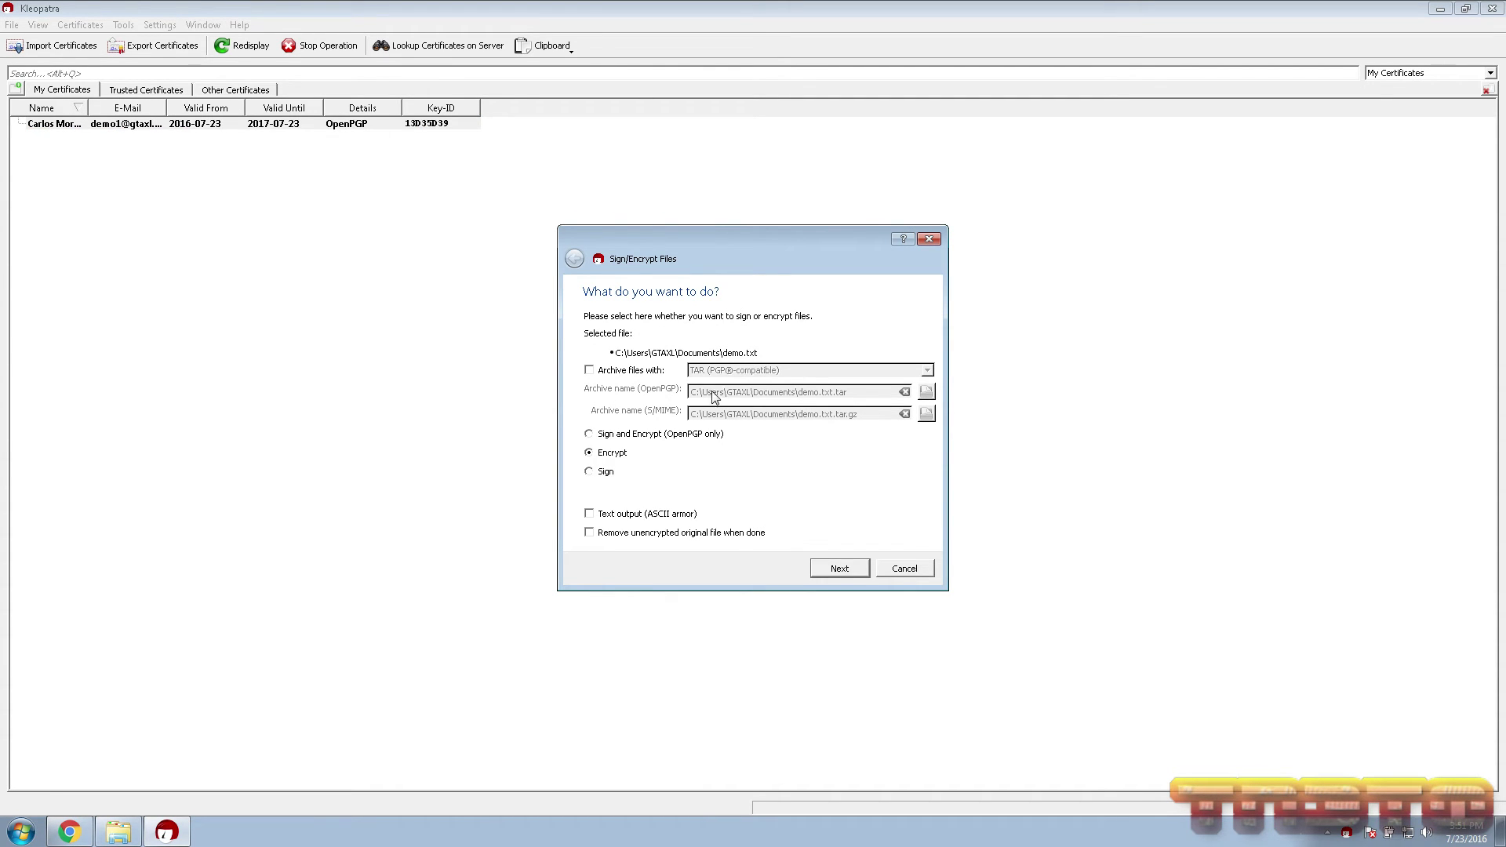
Step: Keep Encrypt selected with ASCII armor off for binary output, and move on to recipients
drag(666, 240, 641, 220)
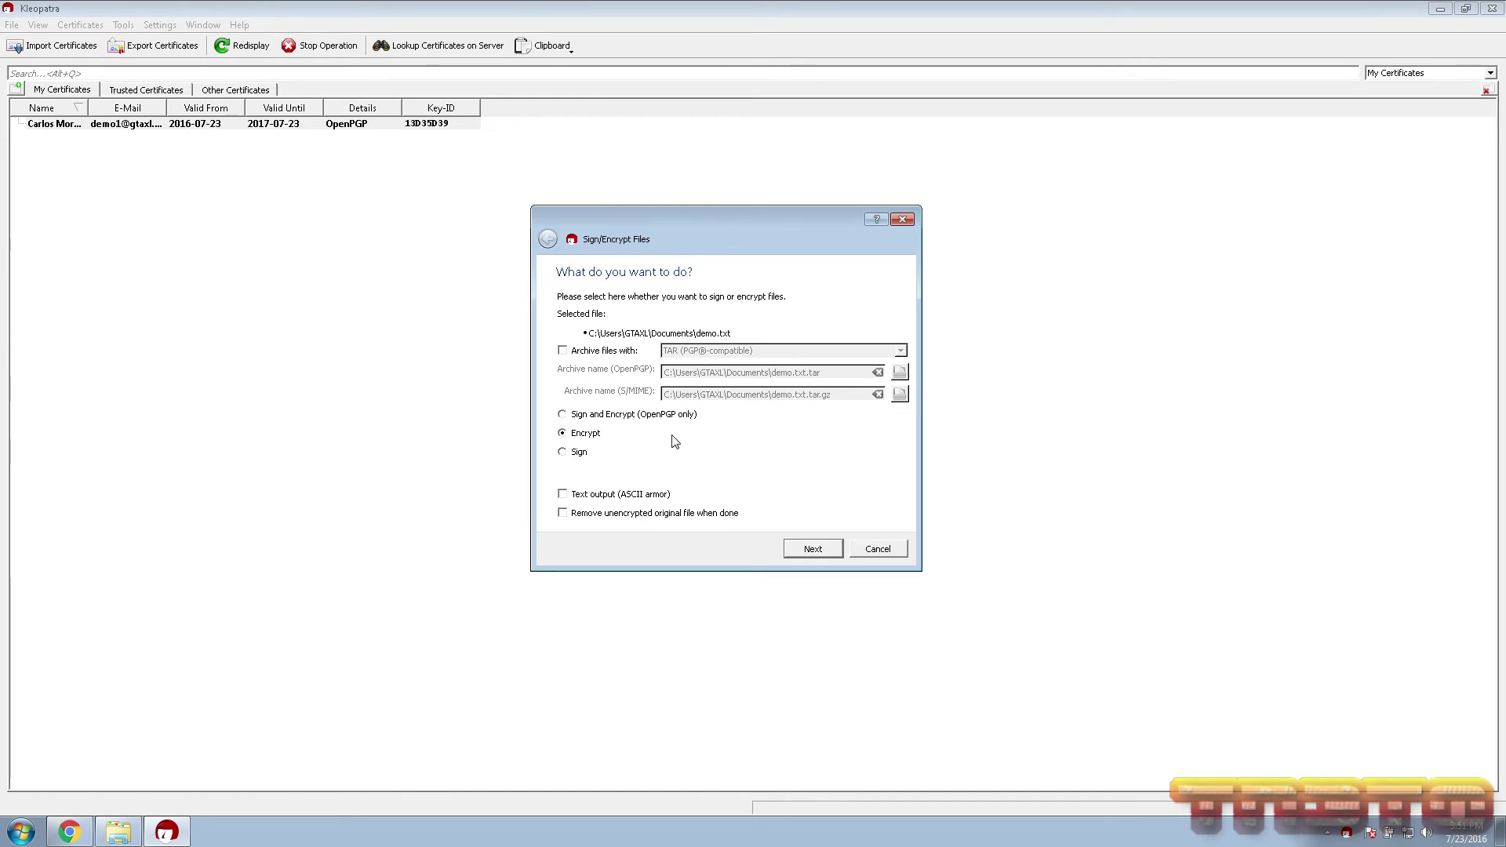
click(565, 495)
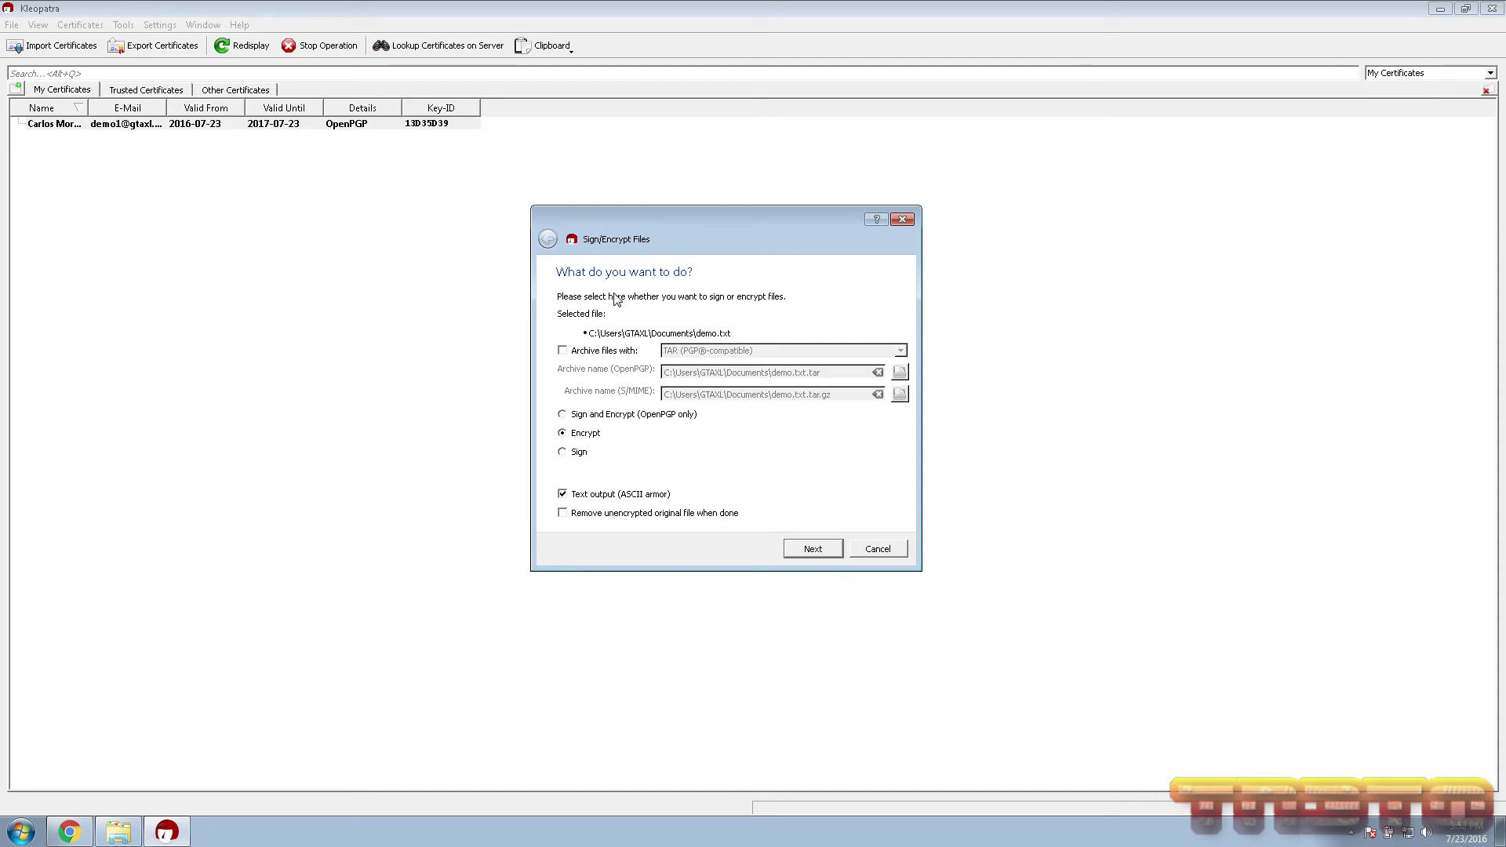
click(639, 501)
drag(707, 223, 653, 215)
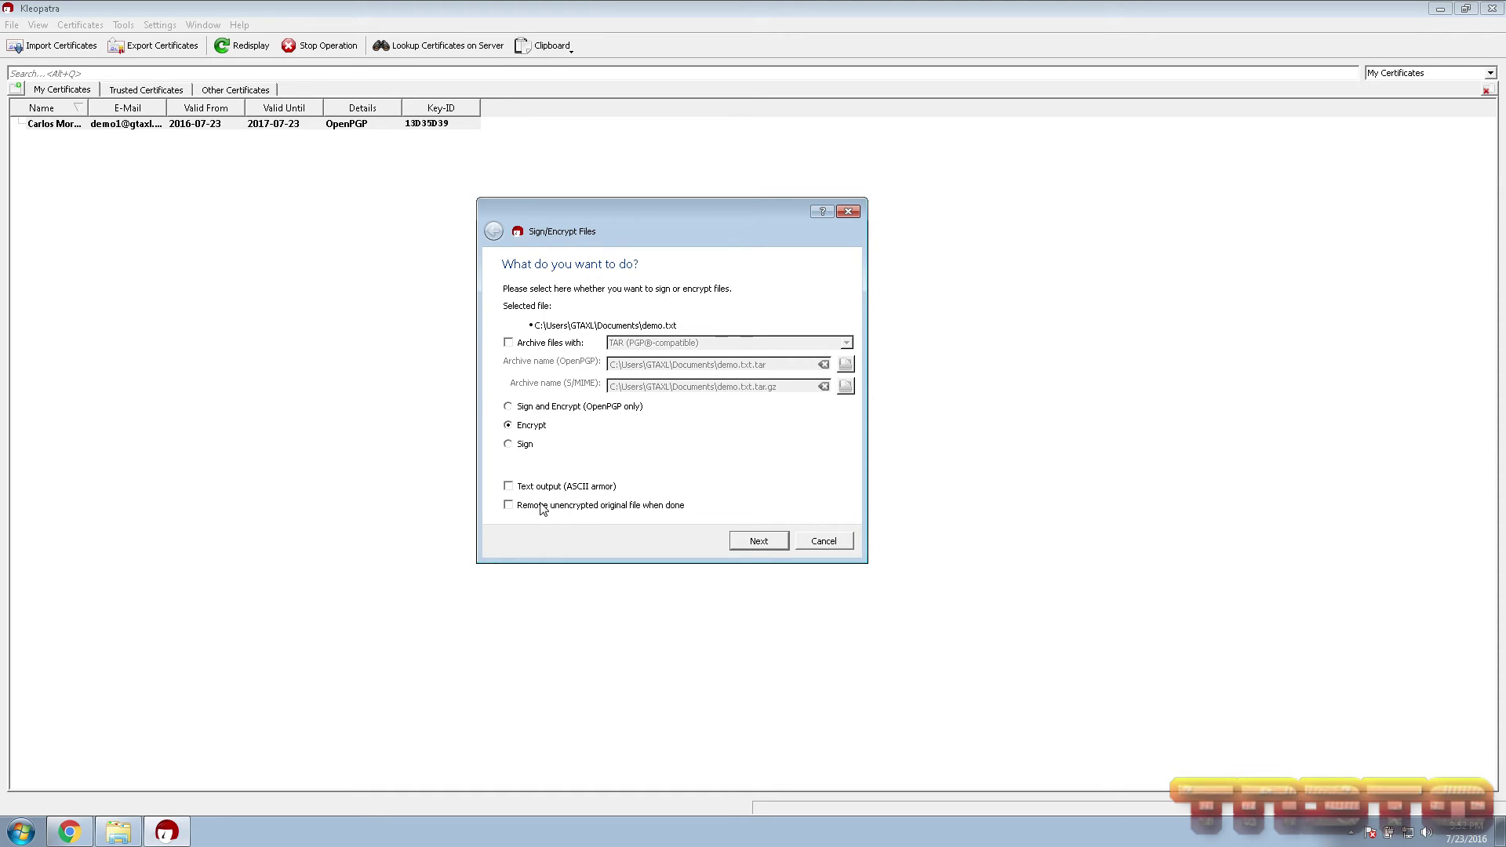
click(773, 540)
Step: Add your own certificate as recipient, encrypt to demo.txt.gpg, and finish the wizard
drag(660, 220, 666, 206)
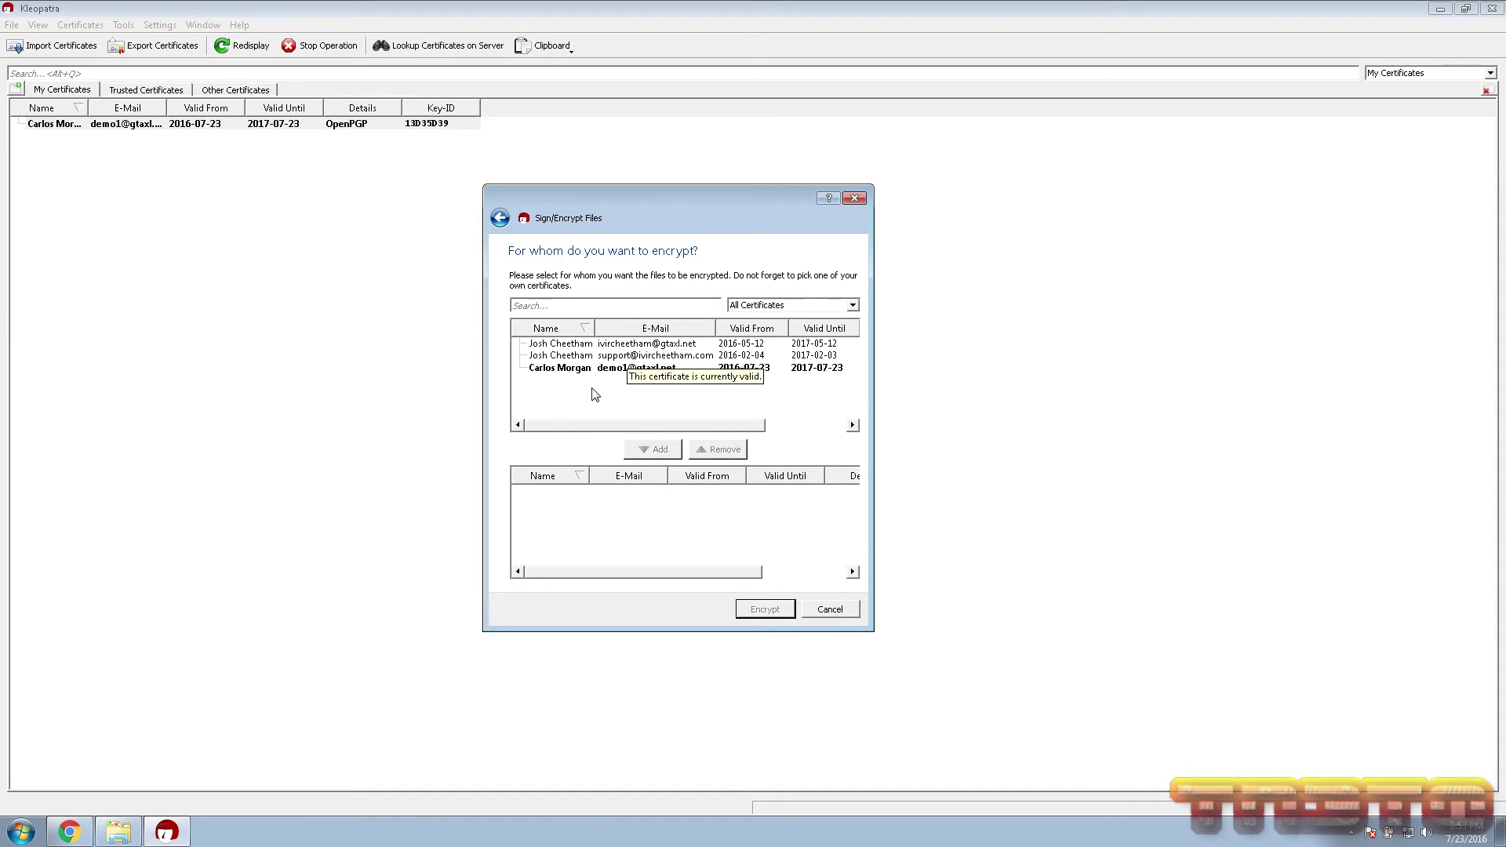
click(560, 369)
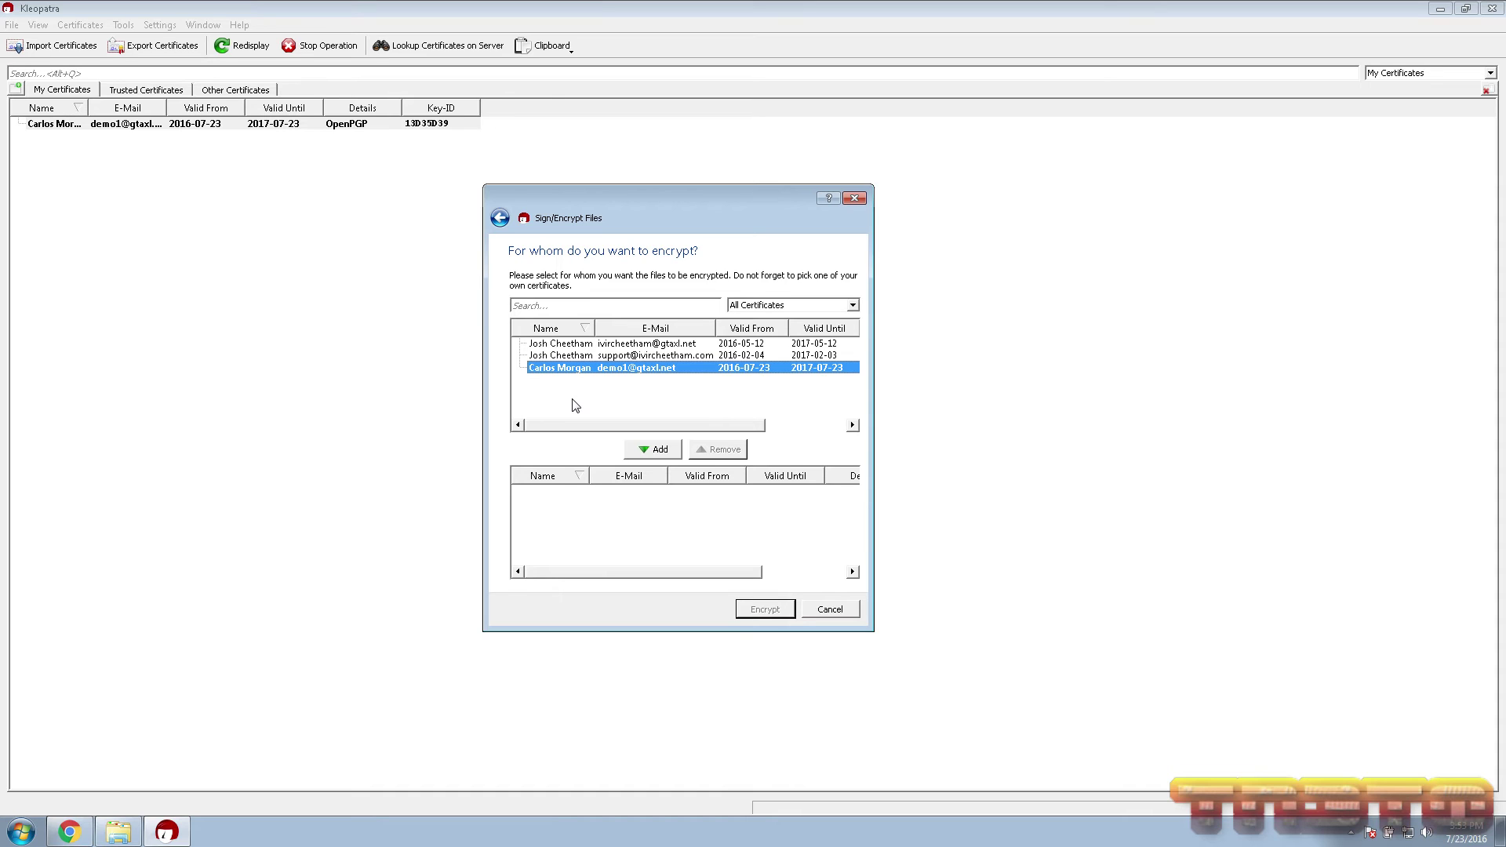
click(660, 452)
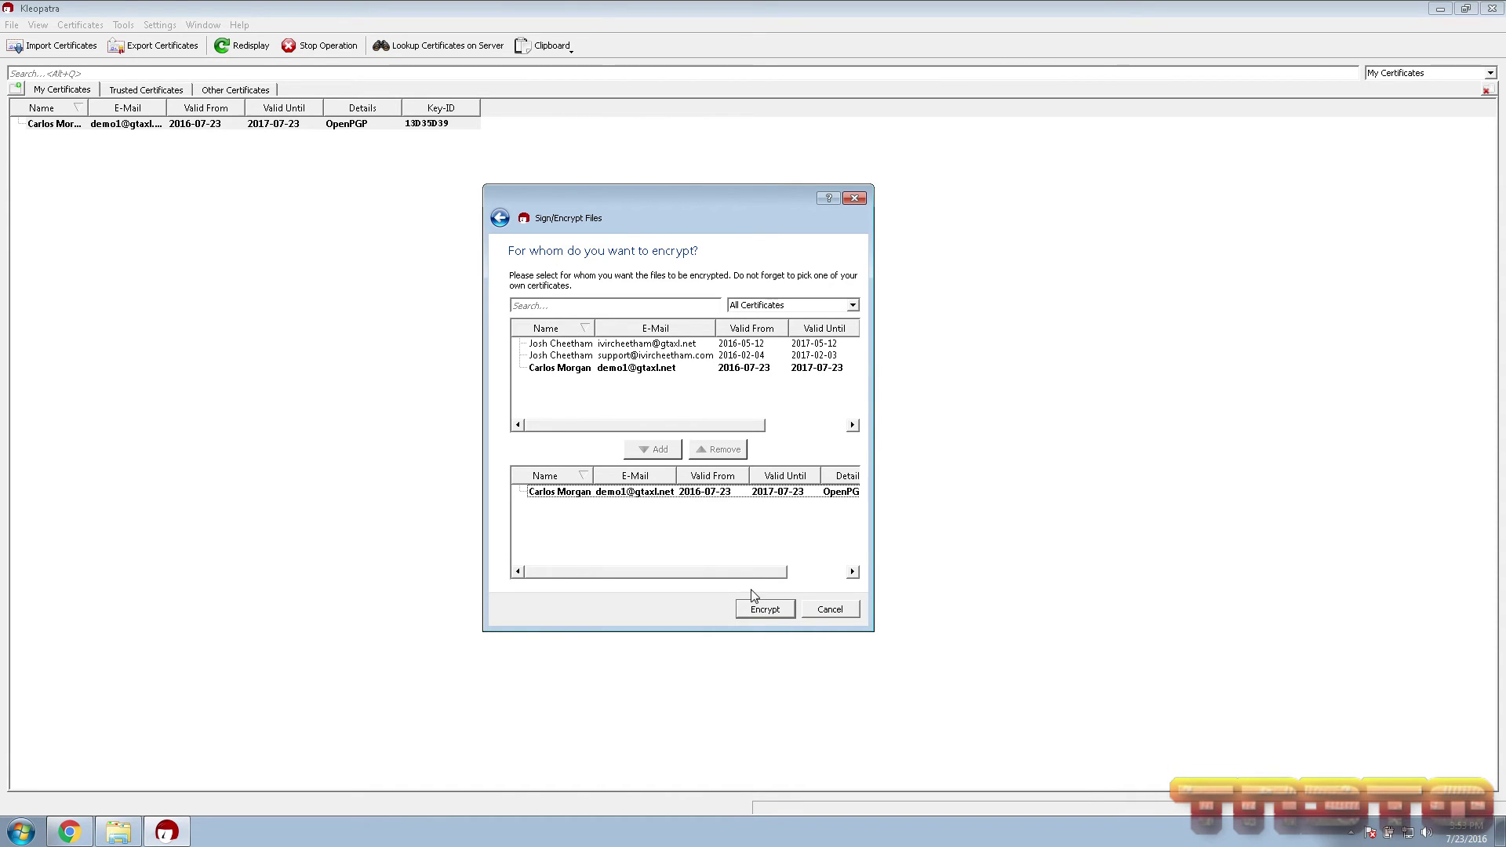
click(762, 610)
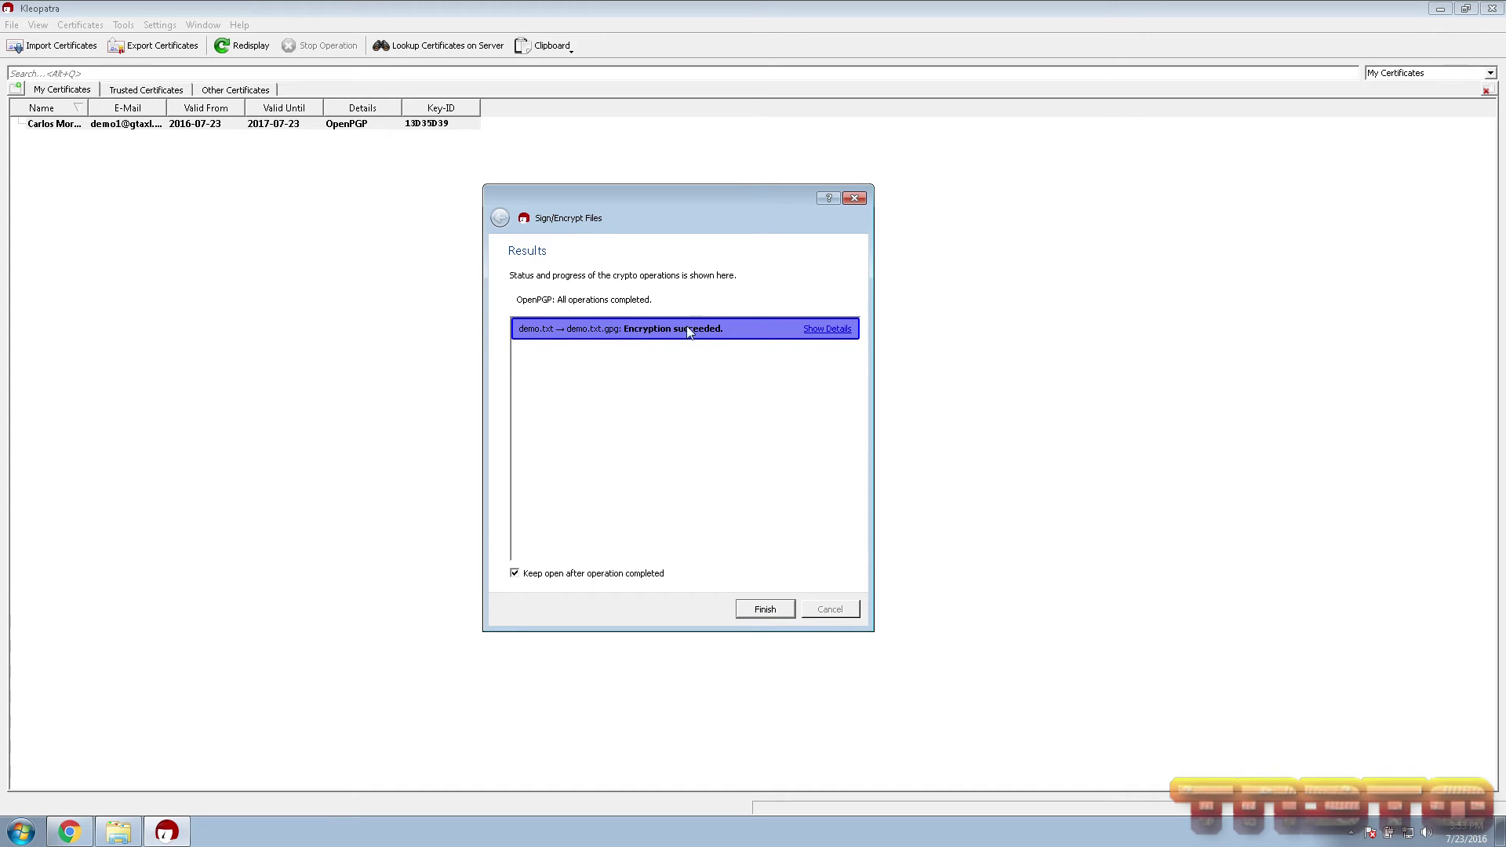
click(762, 609)
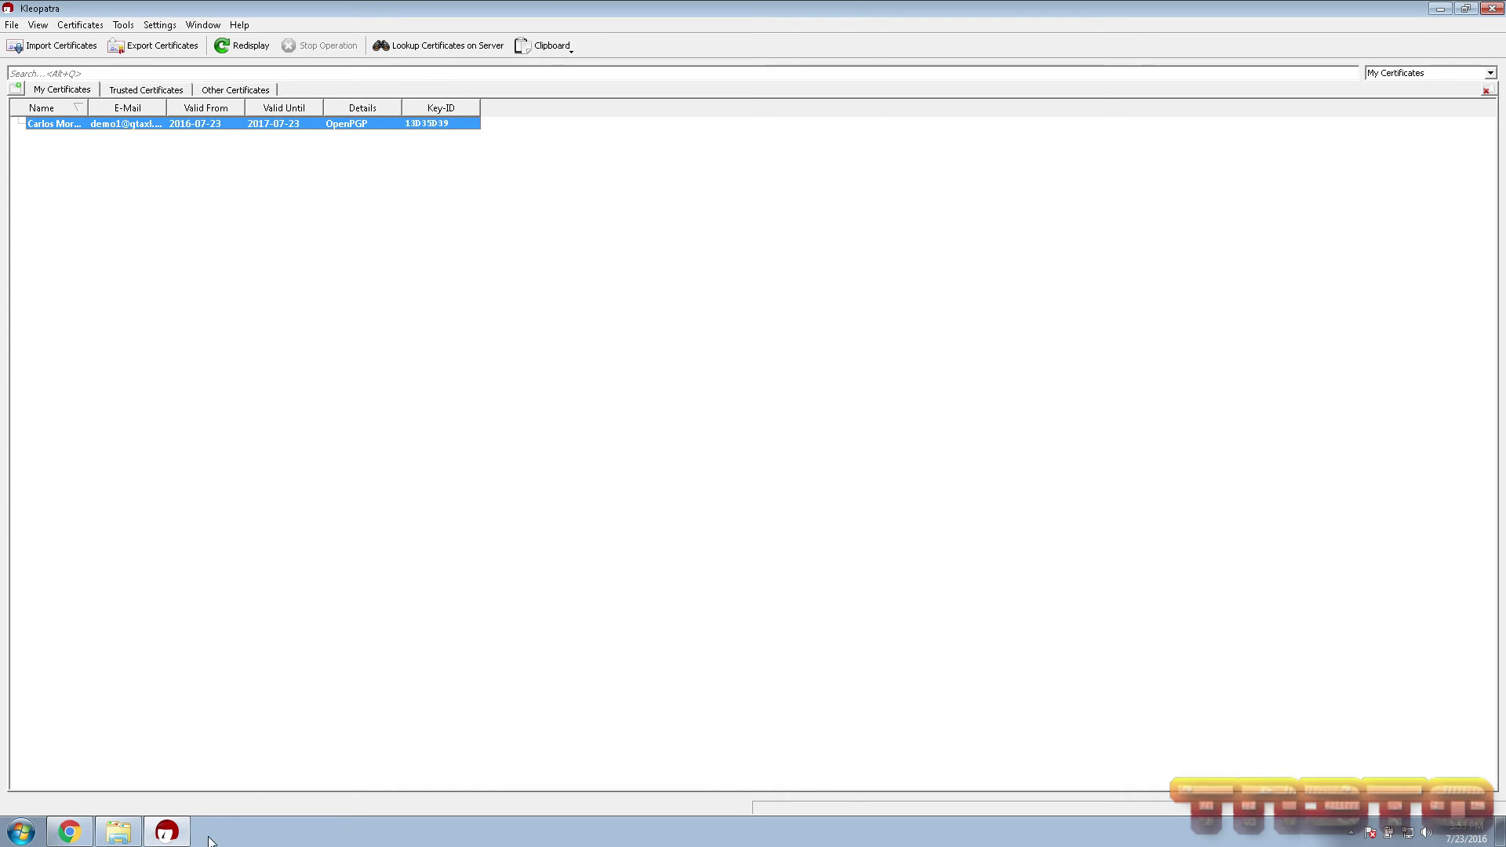
Step: Return to the Documents library, where demo.txt.gpg now sits beside demo
click(118, 831)
click(500, 266)
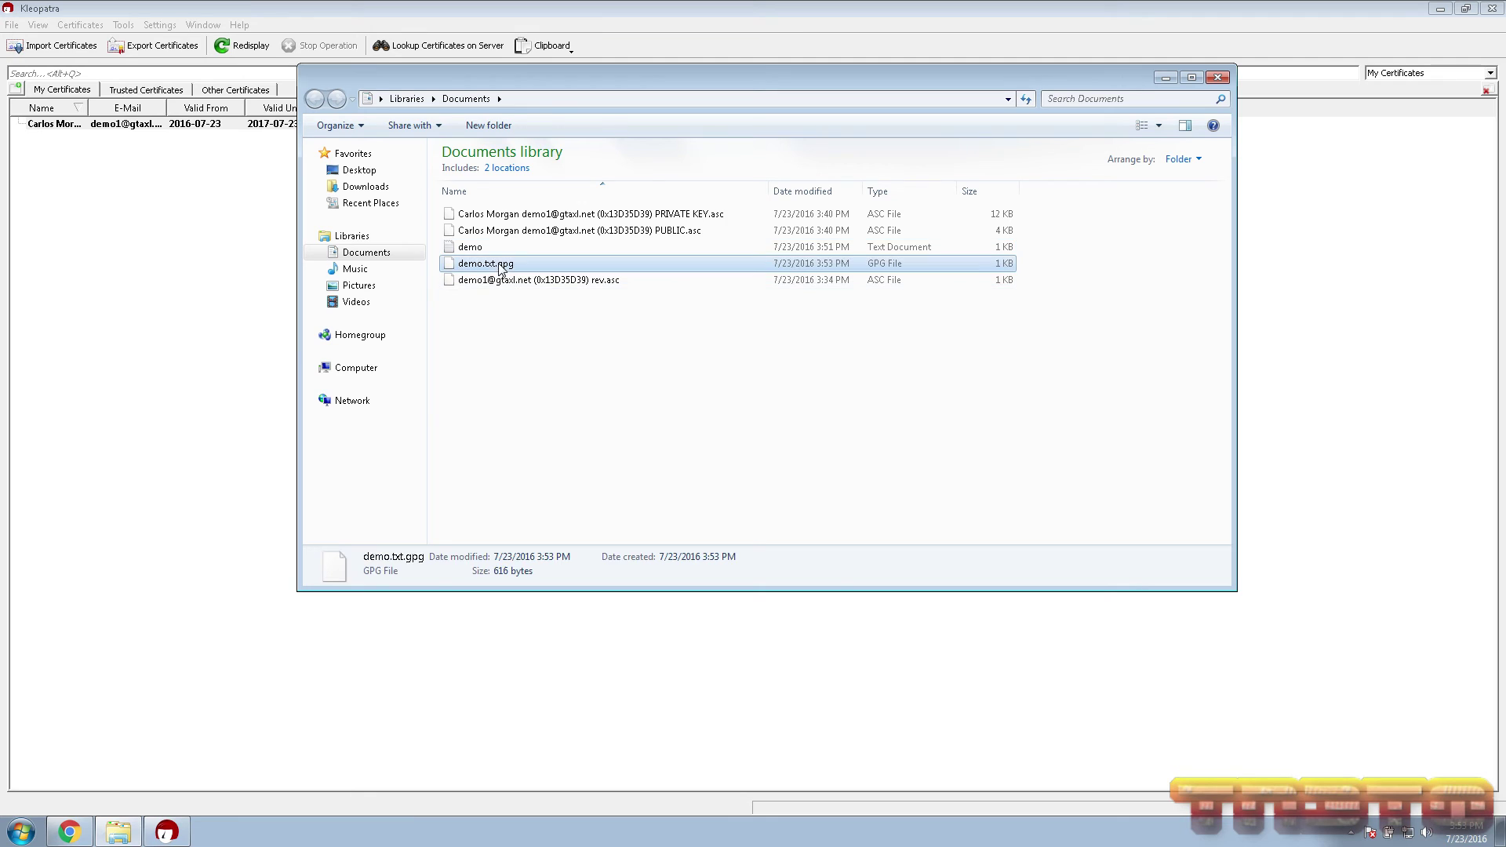
drag(529, 82, 548, 89)
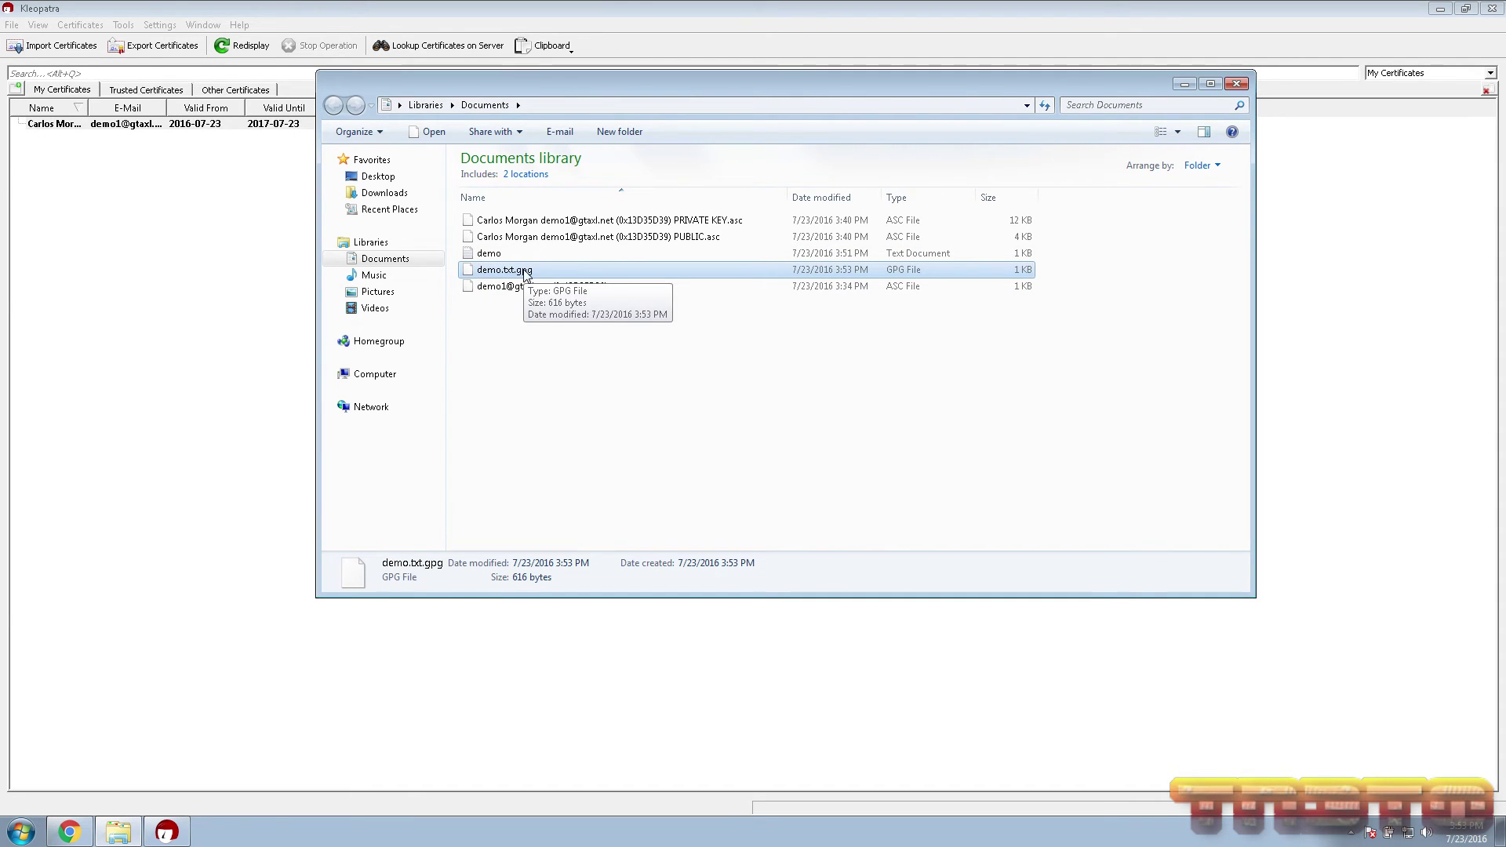
click(563, 345)
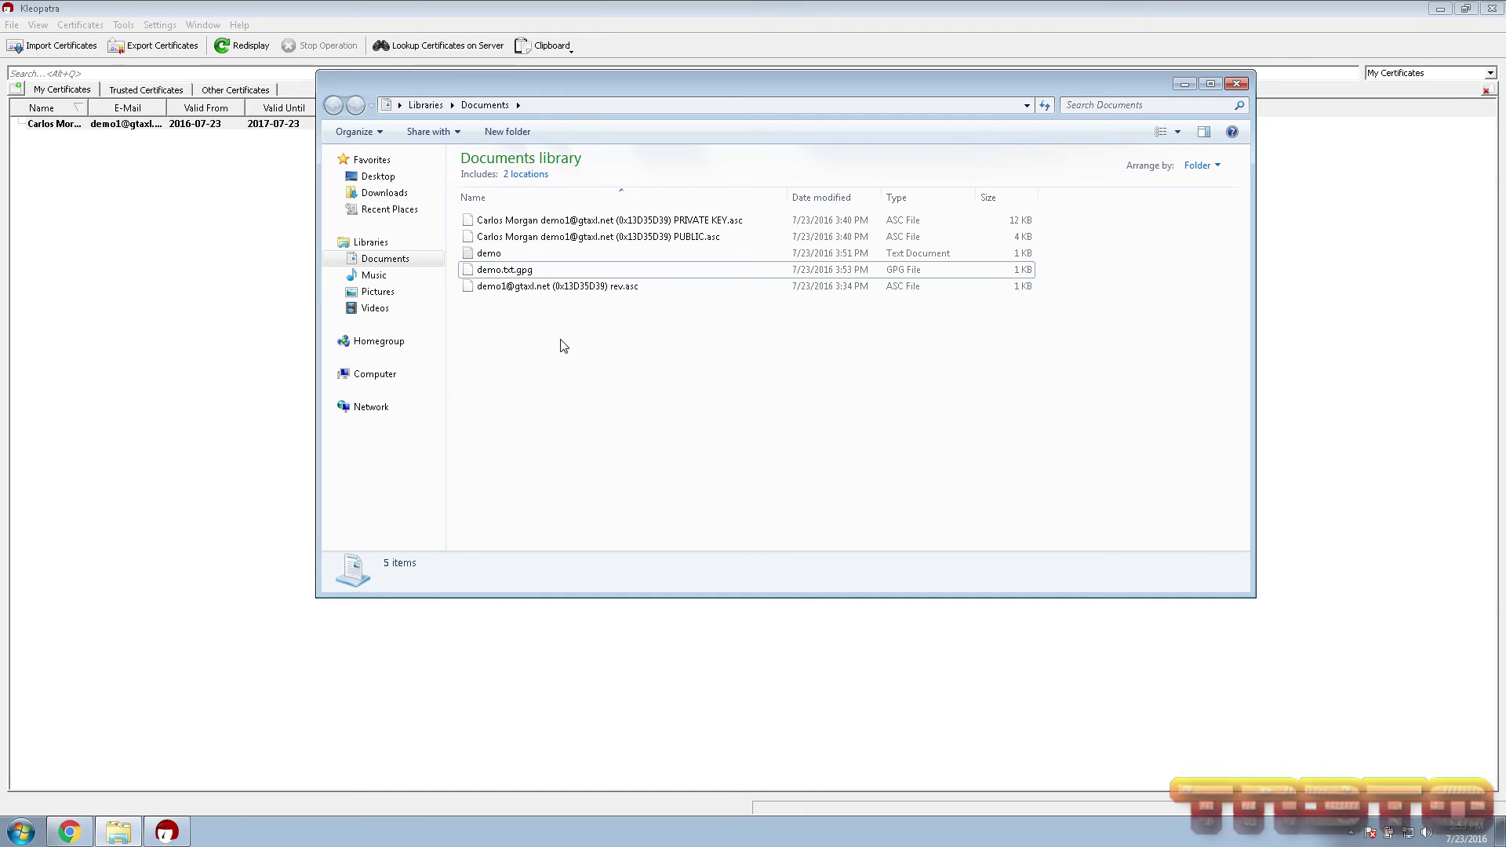
drag(572, 85, 547, 97)
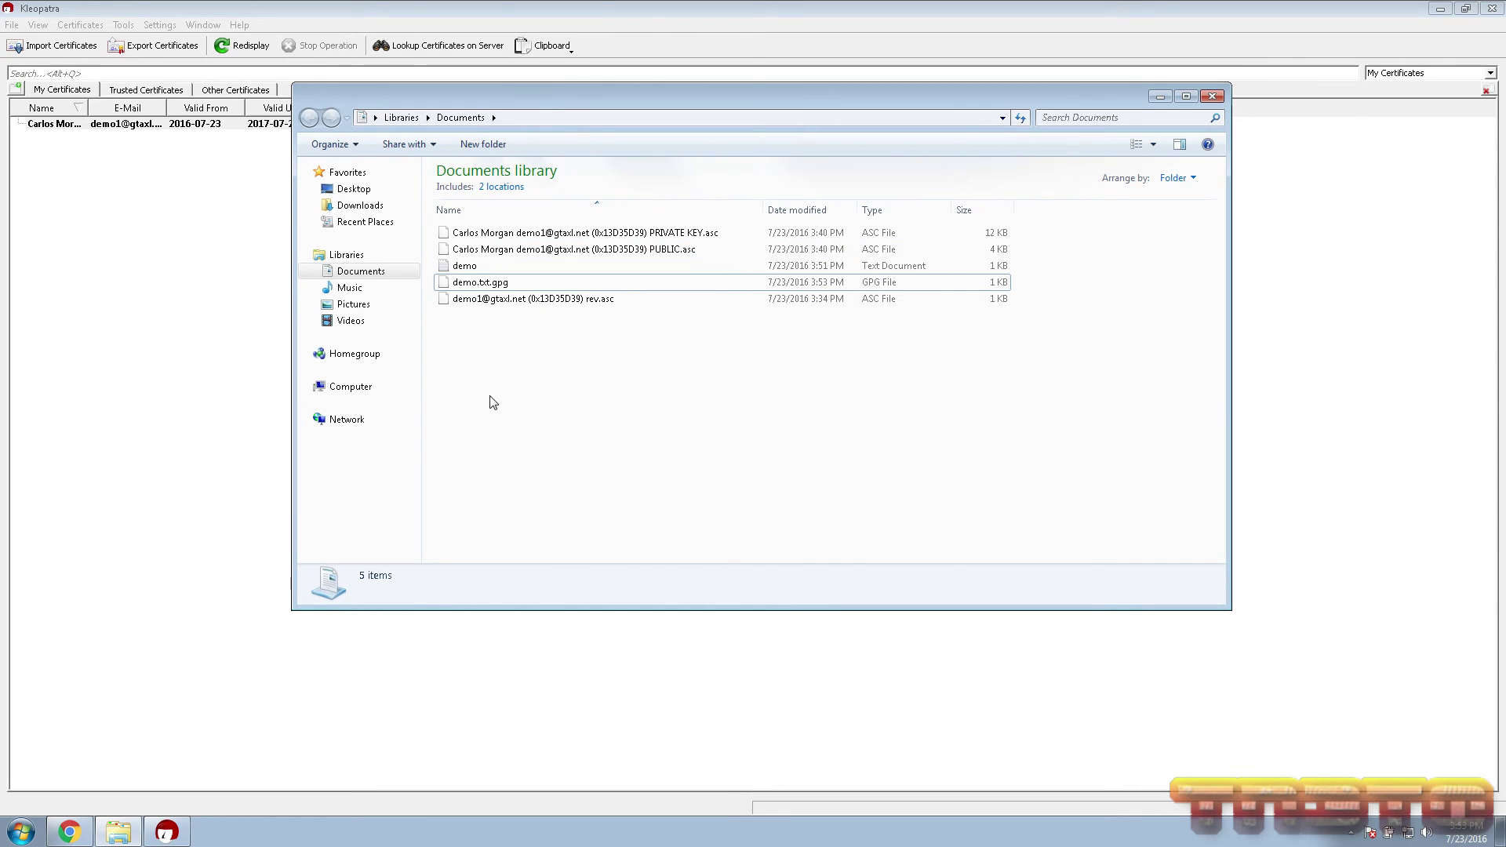
click(467, 267)
right_click(464, 265)
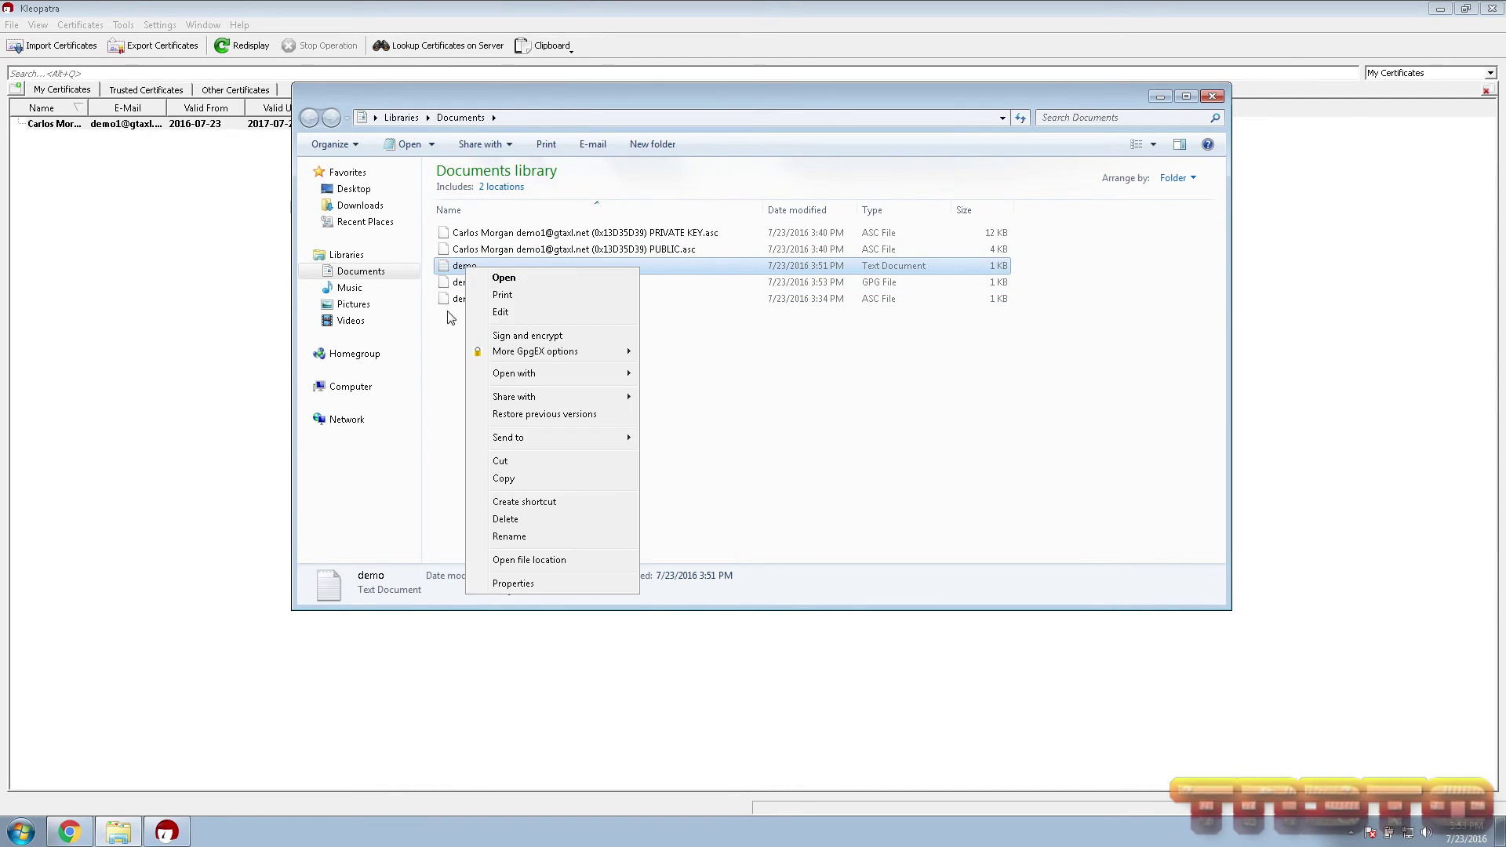
click(441, 341)
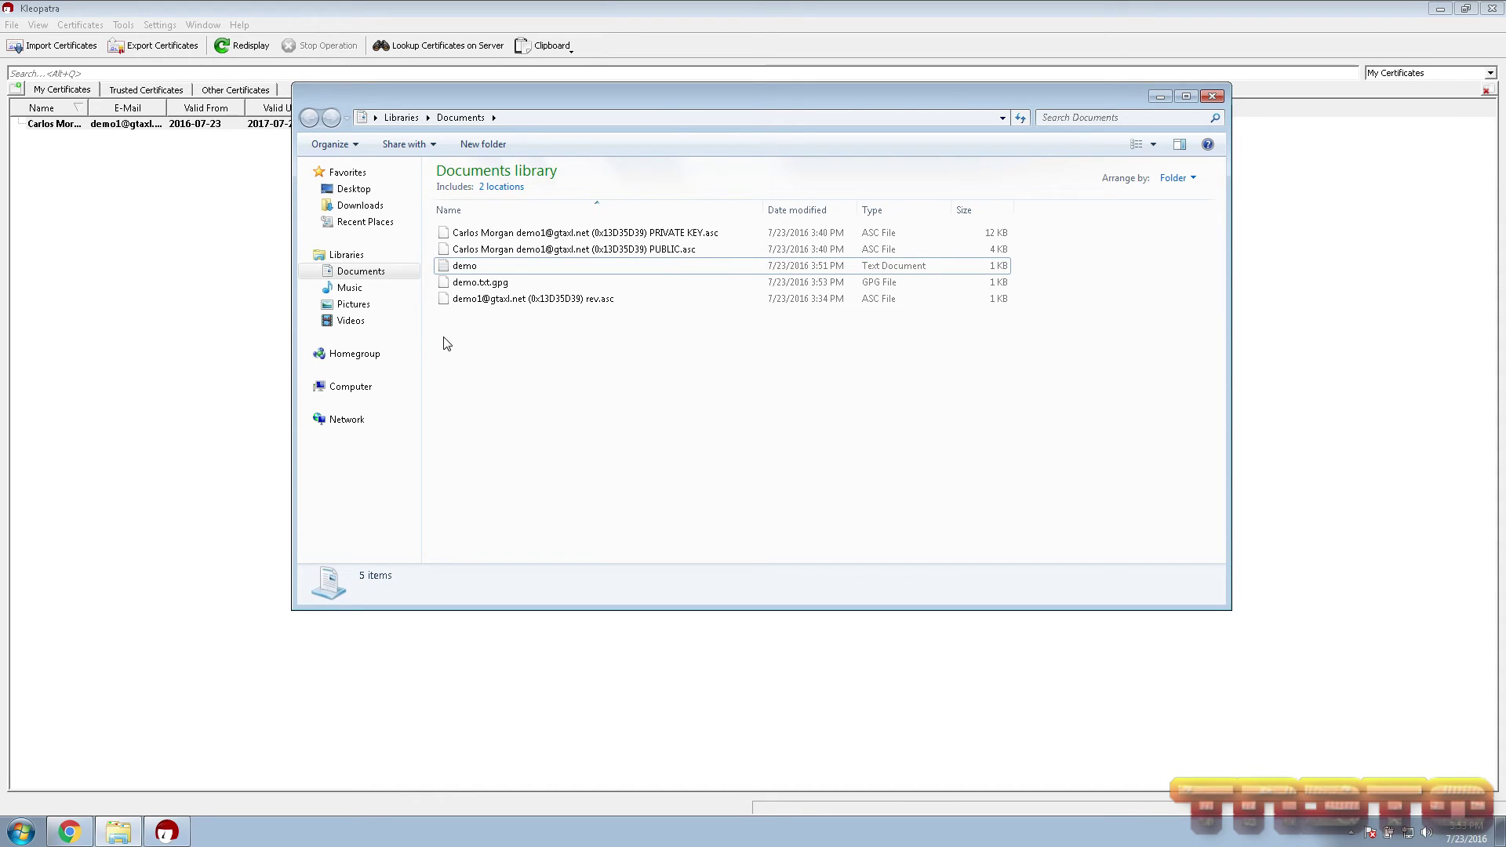
Step: Open demo.txt.gpg in Notepad to view its unreadable binary content, then close it
click(471, 284)
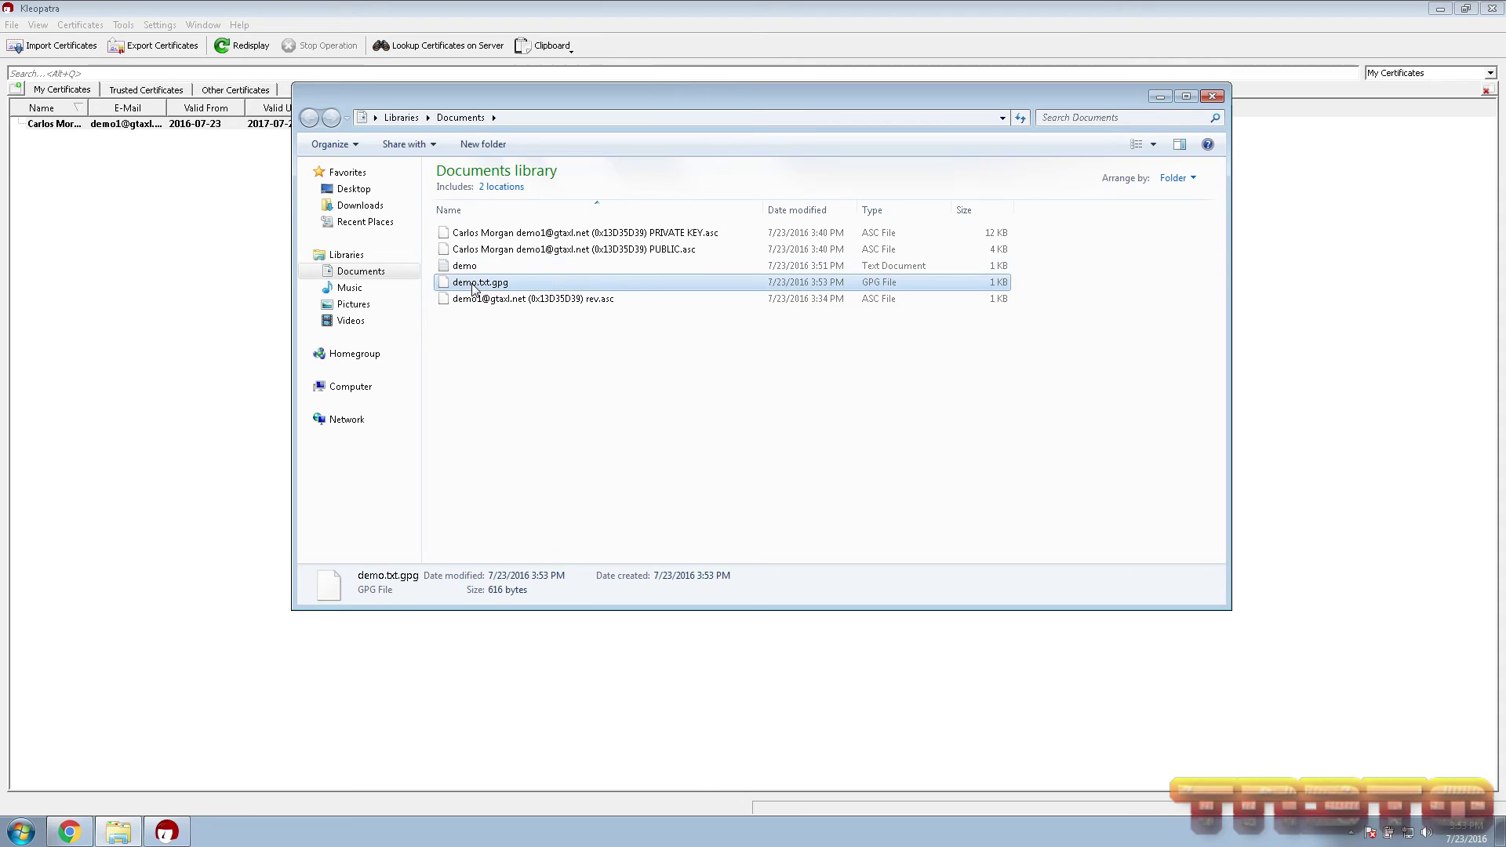
right_click(474, 286)
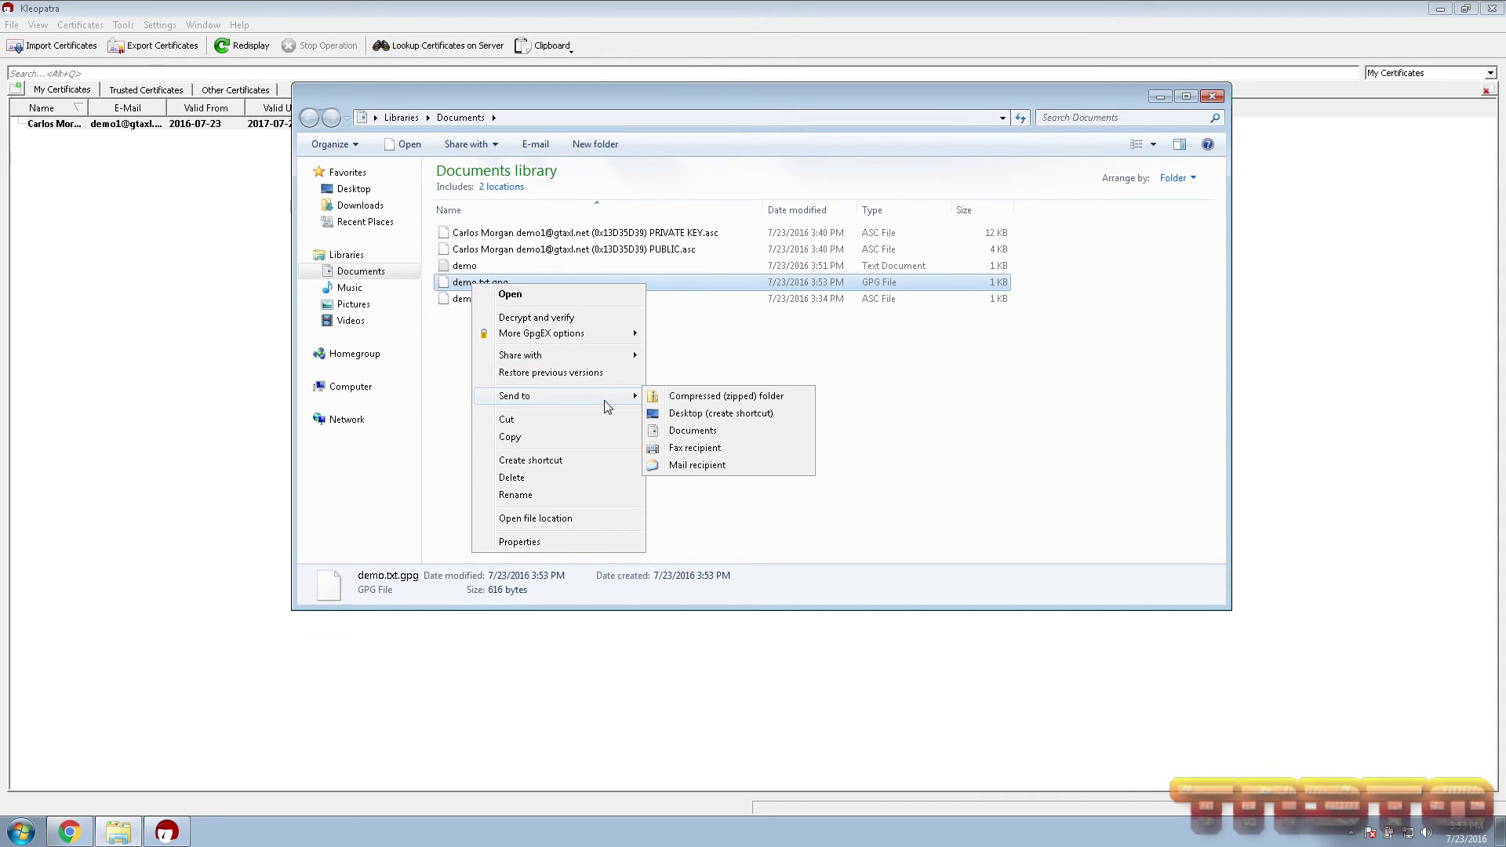
click(581, 323)
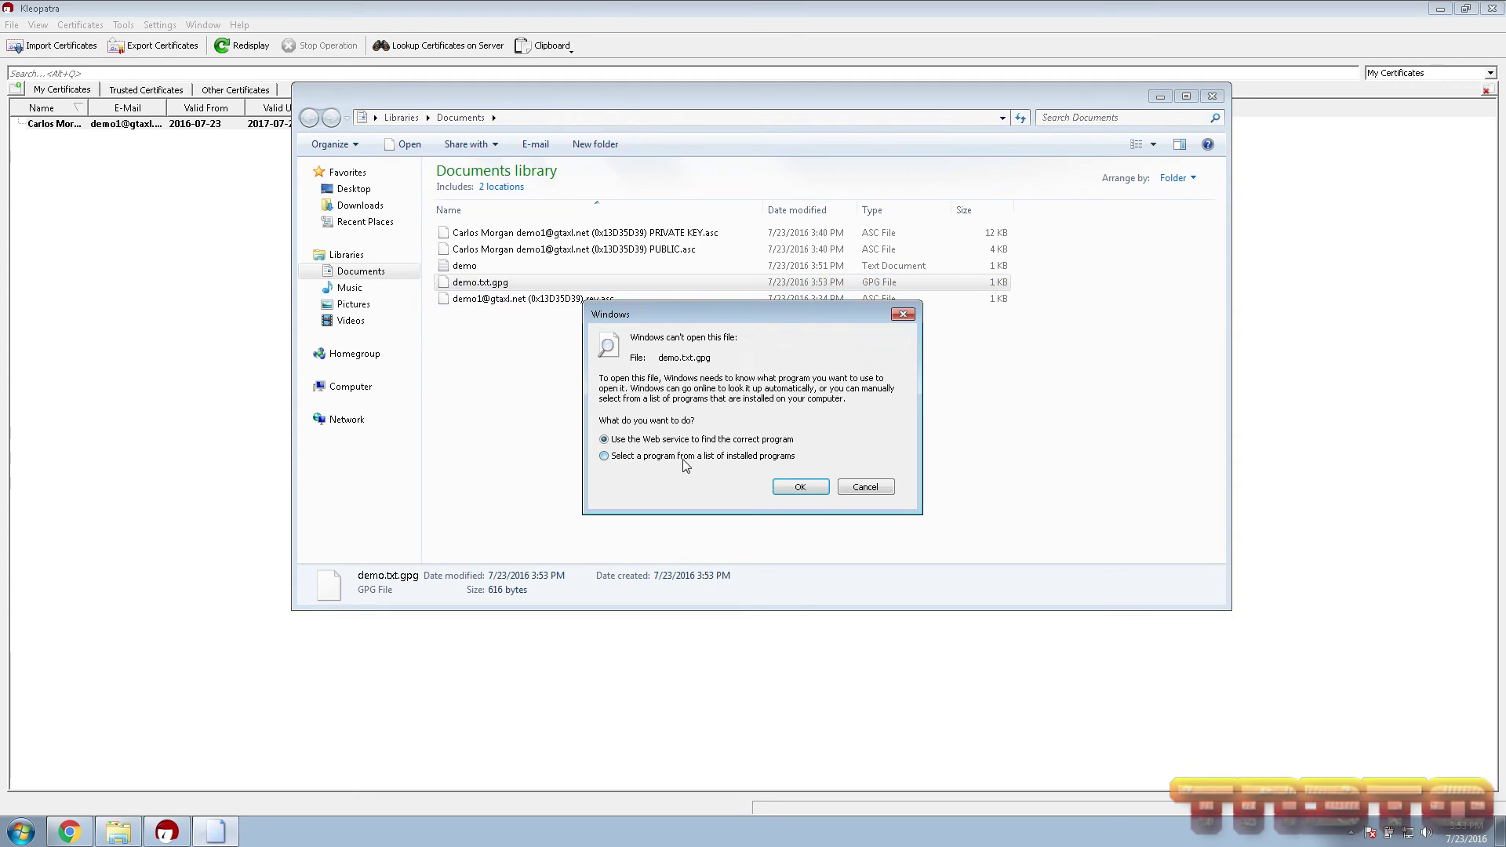
click(799, 487)
click(770, 309)
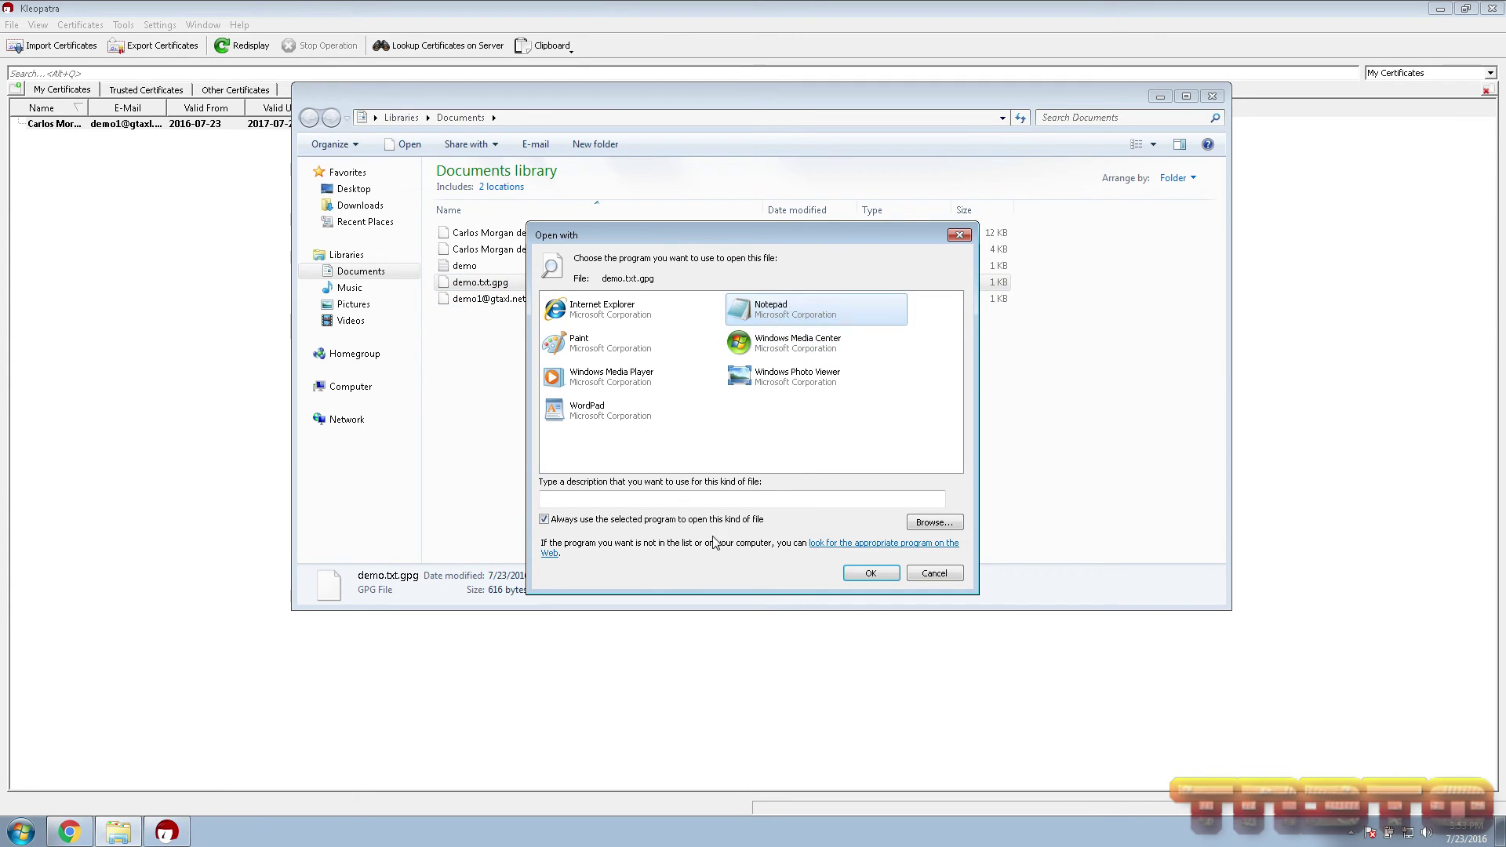
click(863, 574)
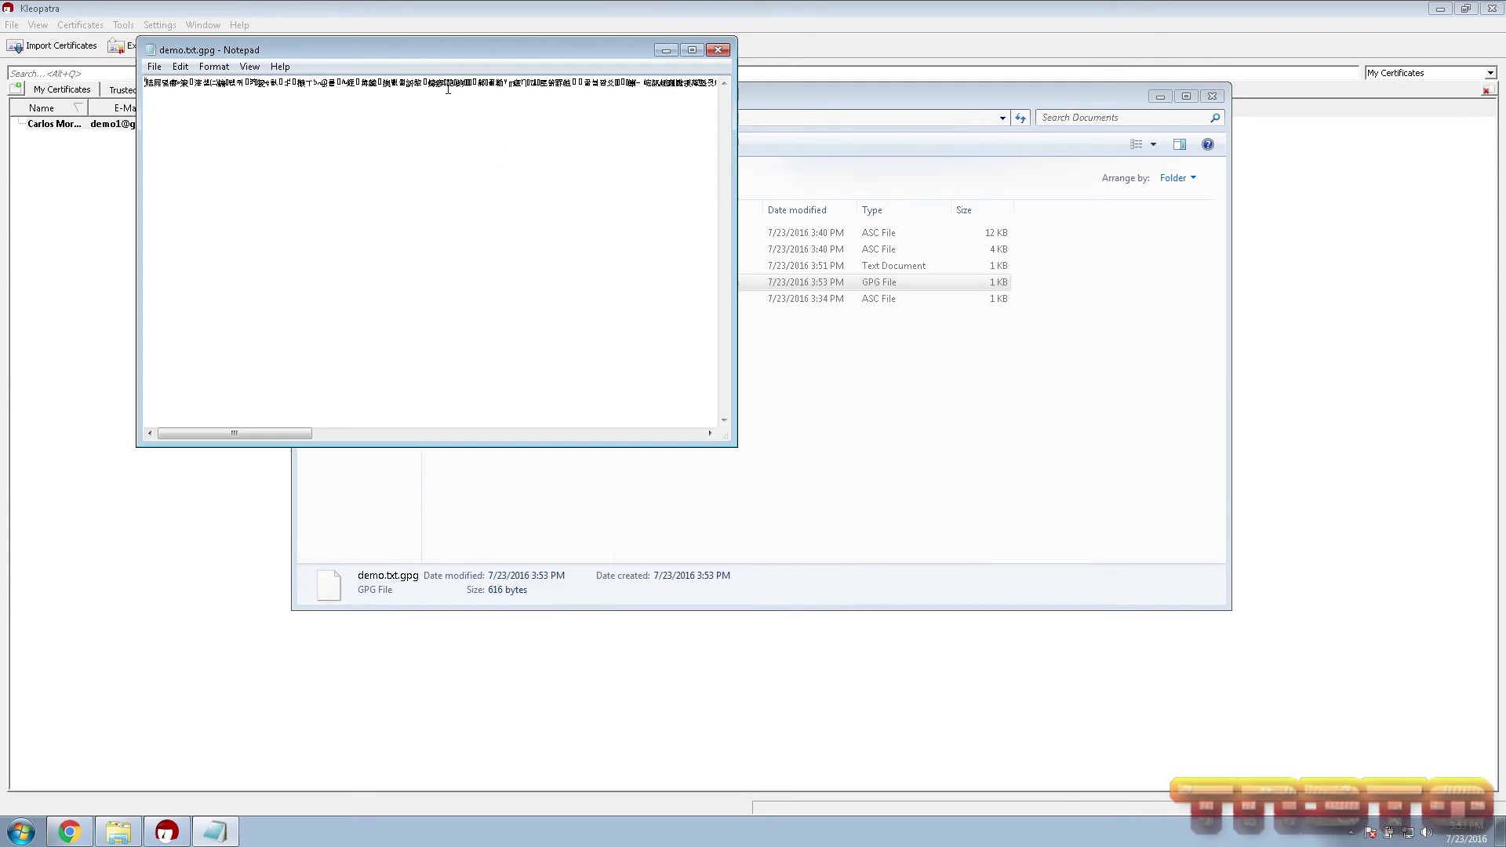
drag(424, 60, 721, 165)
drag(518, 539, 470, 539)
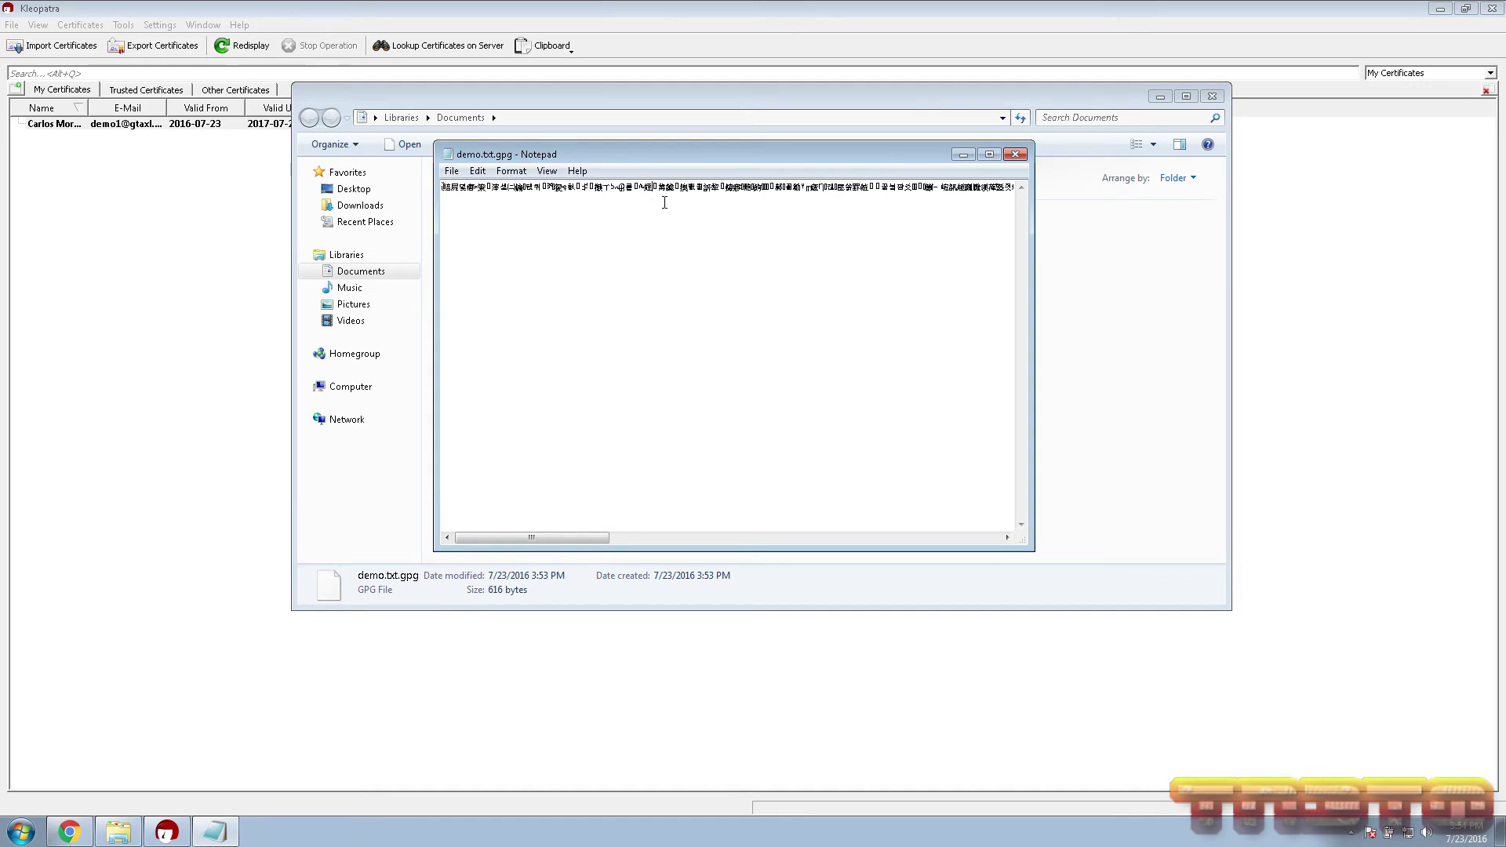
drag(726, 165, 623, 202)
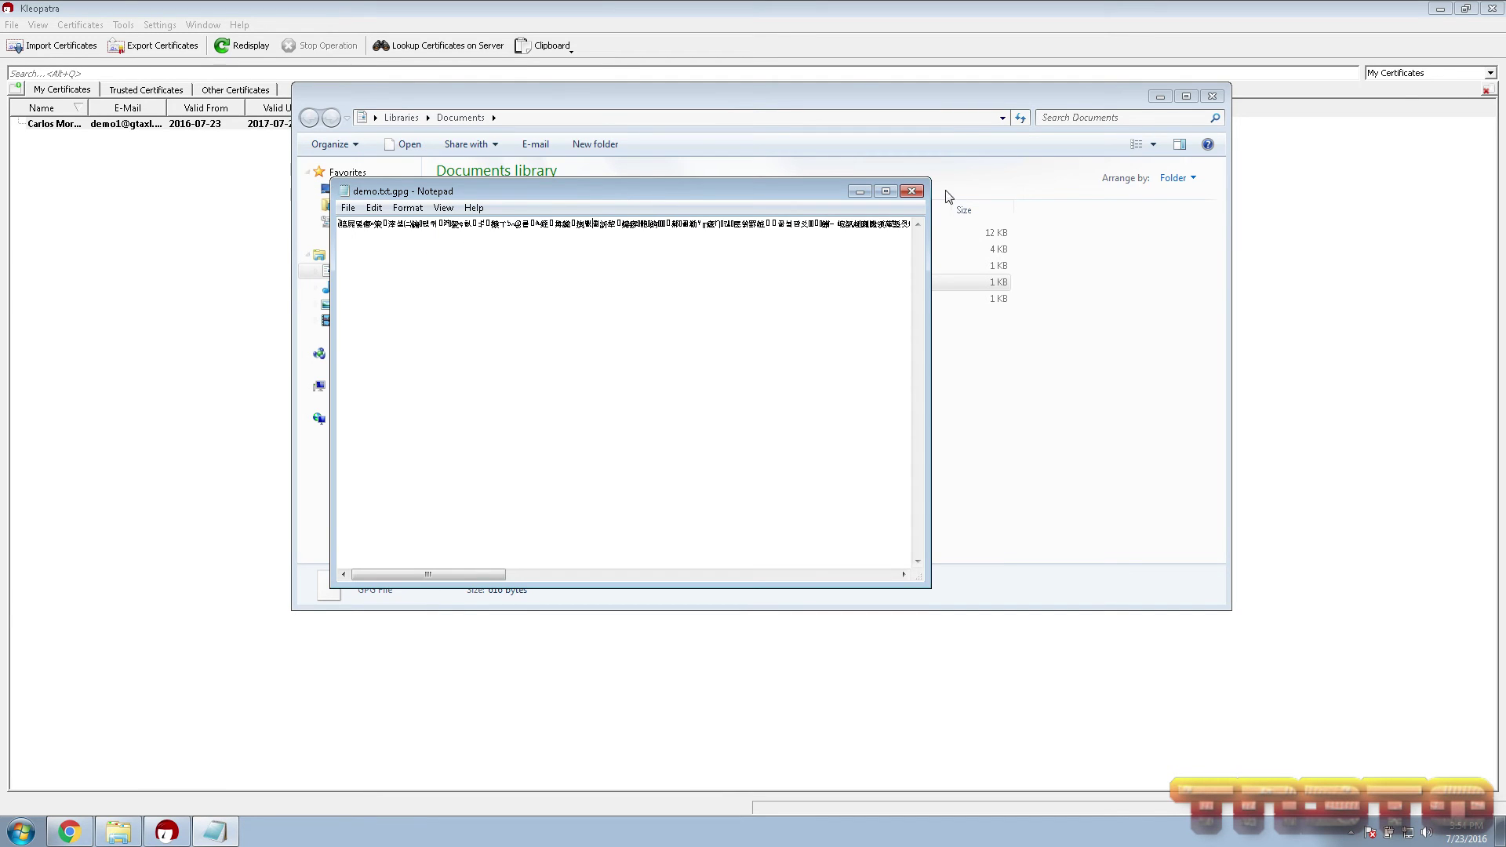
click(910, 192)
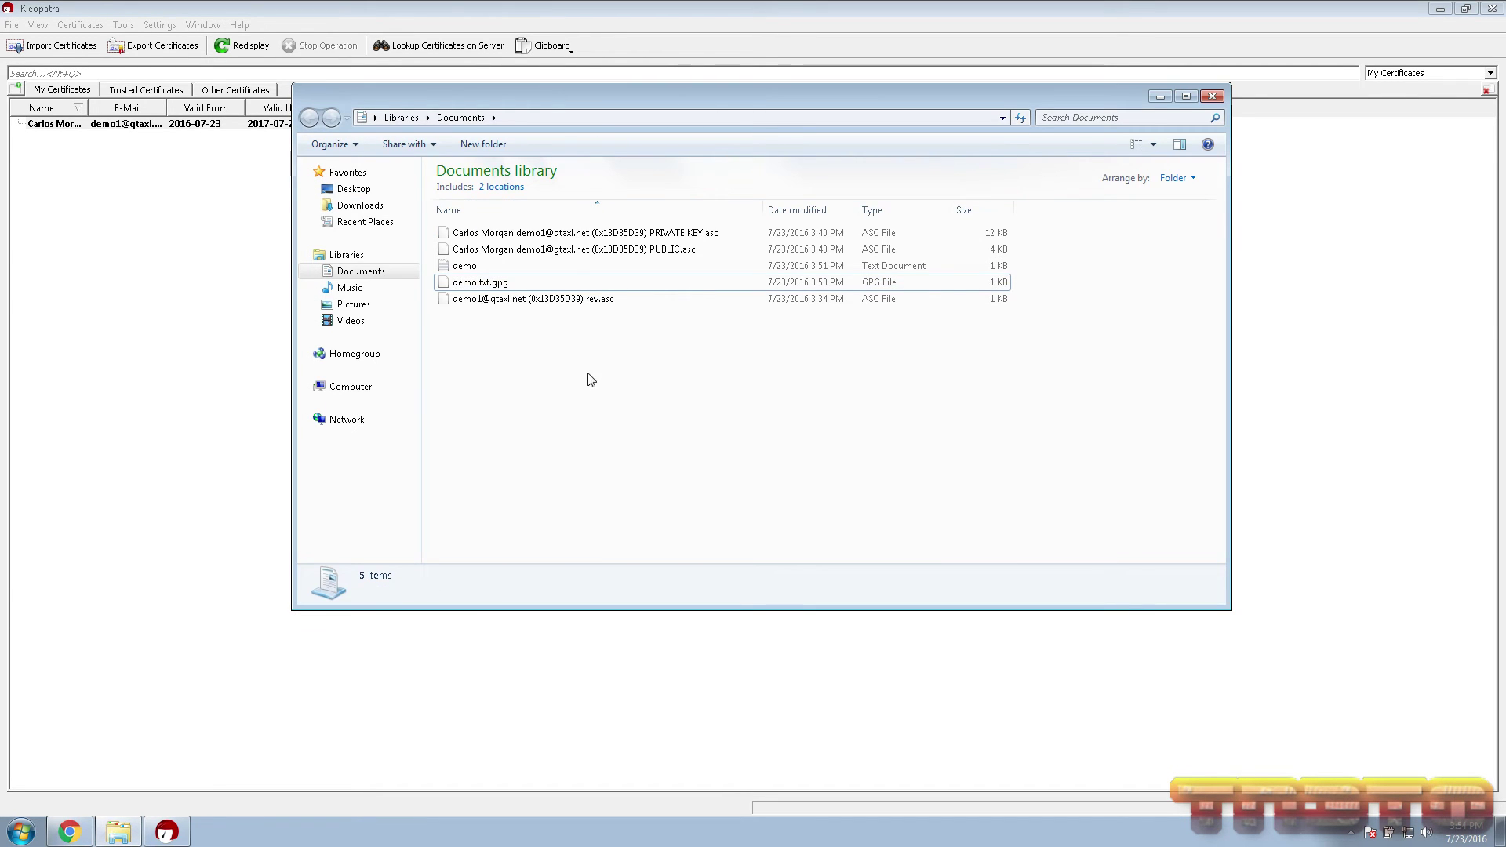
Step: Delete demo.txt.gpg to the Recycle Bin and bring Kleopatra back
click(533, 284)
key(Delete)
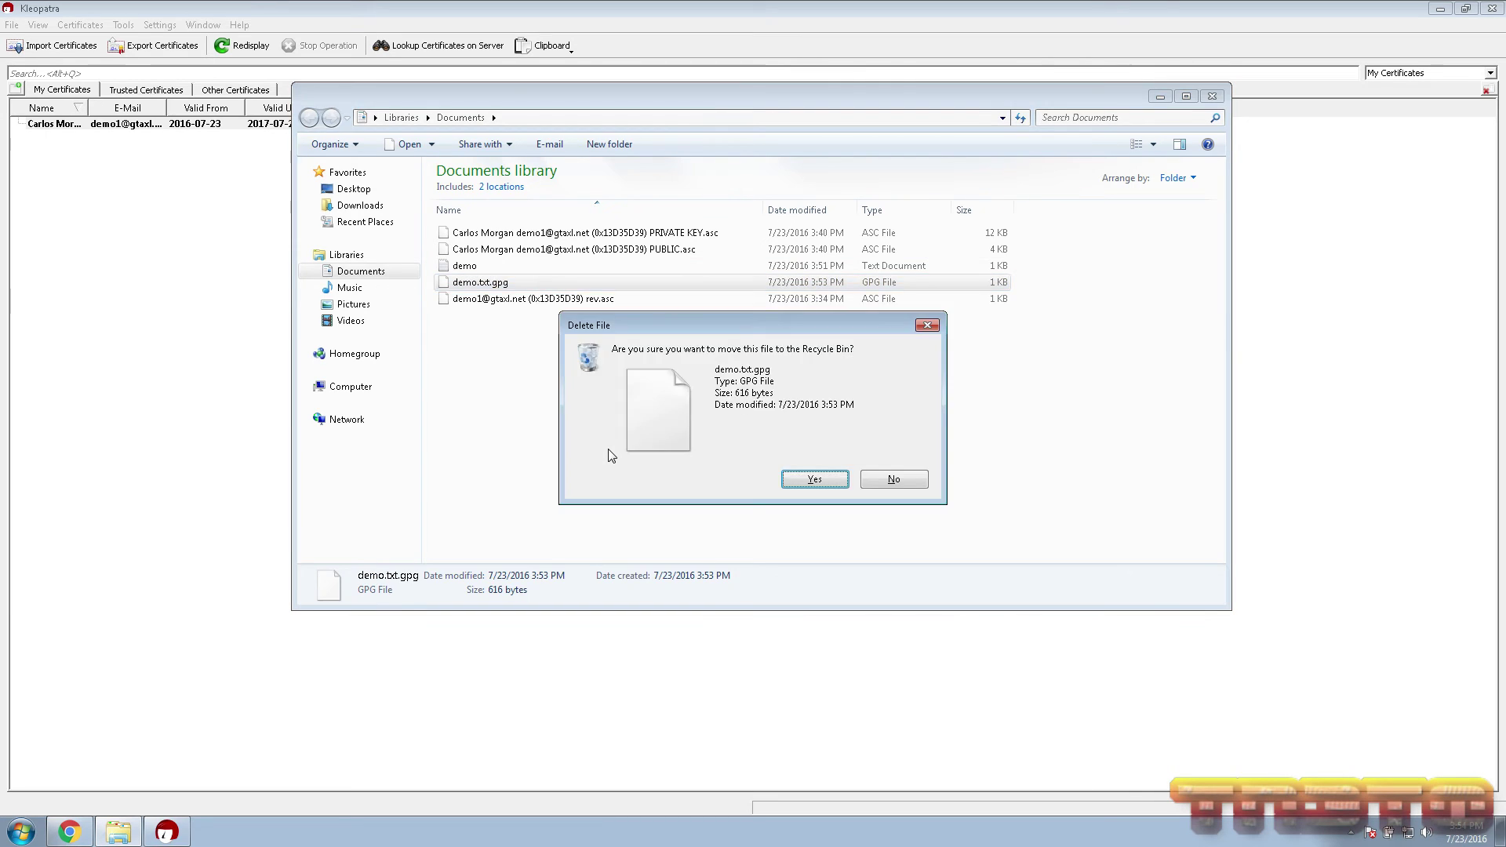
key(Return)
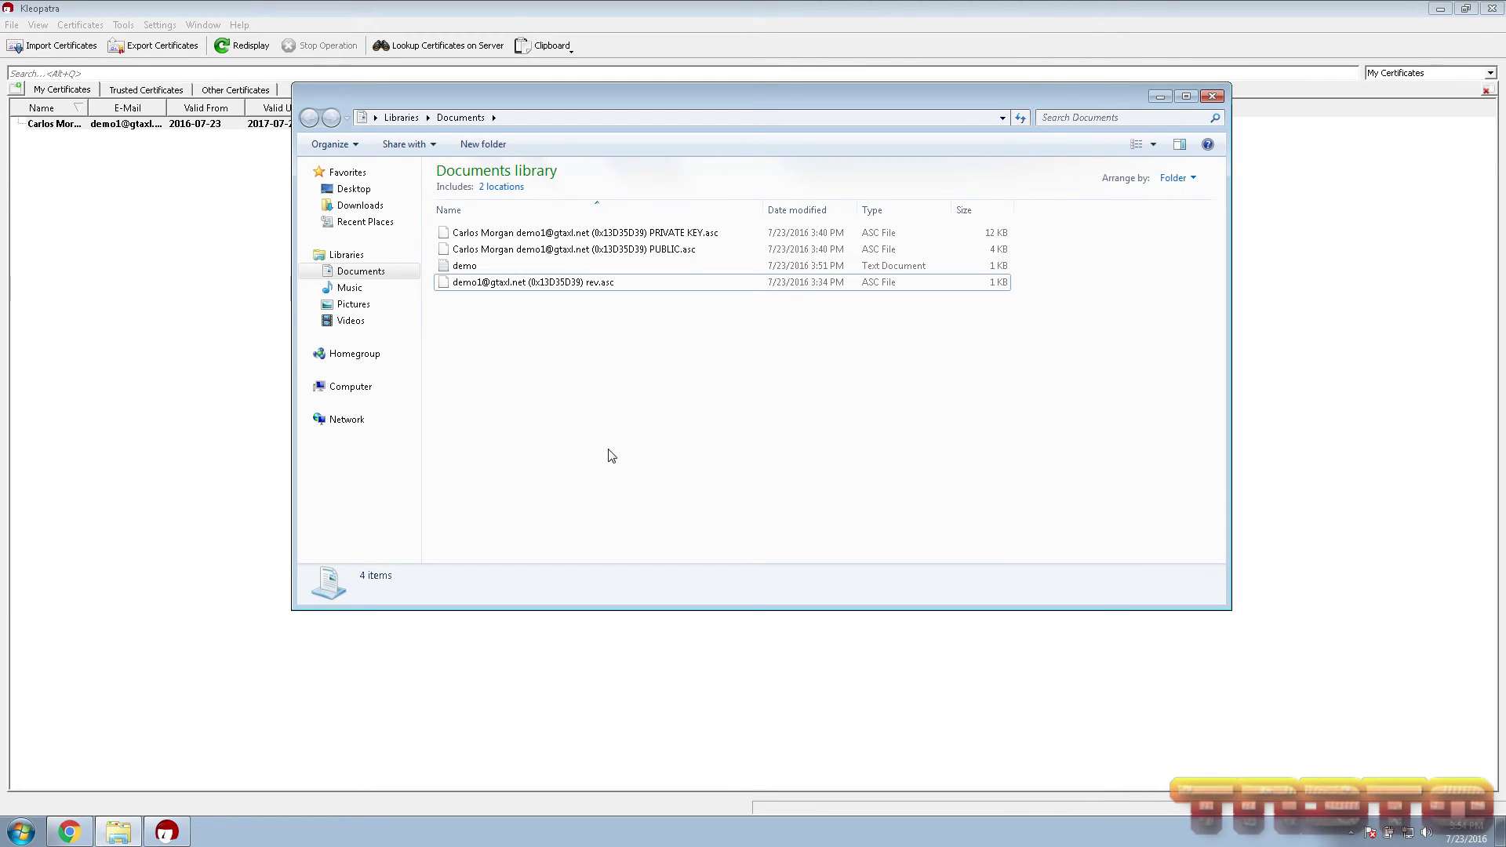
click(239, 264)
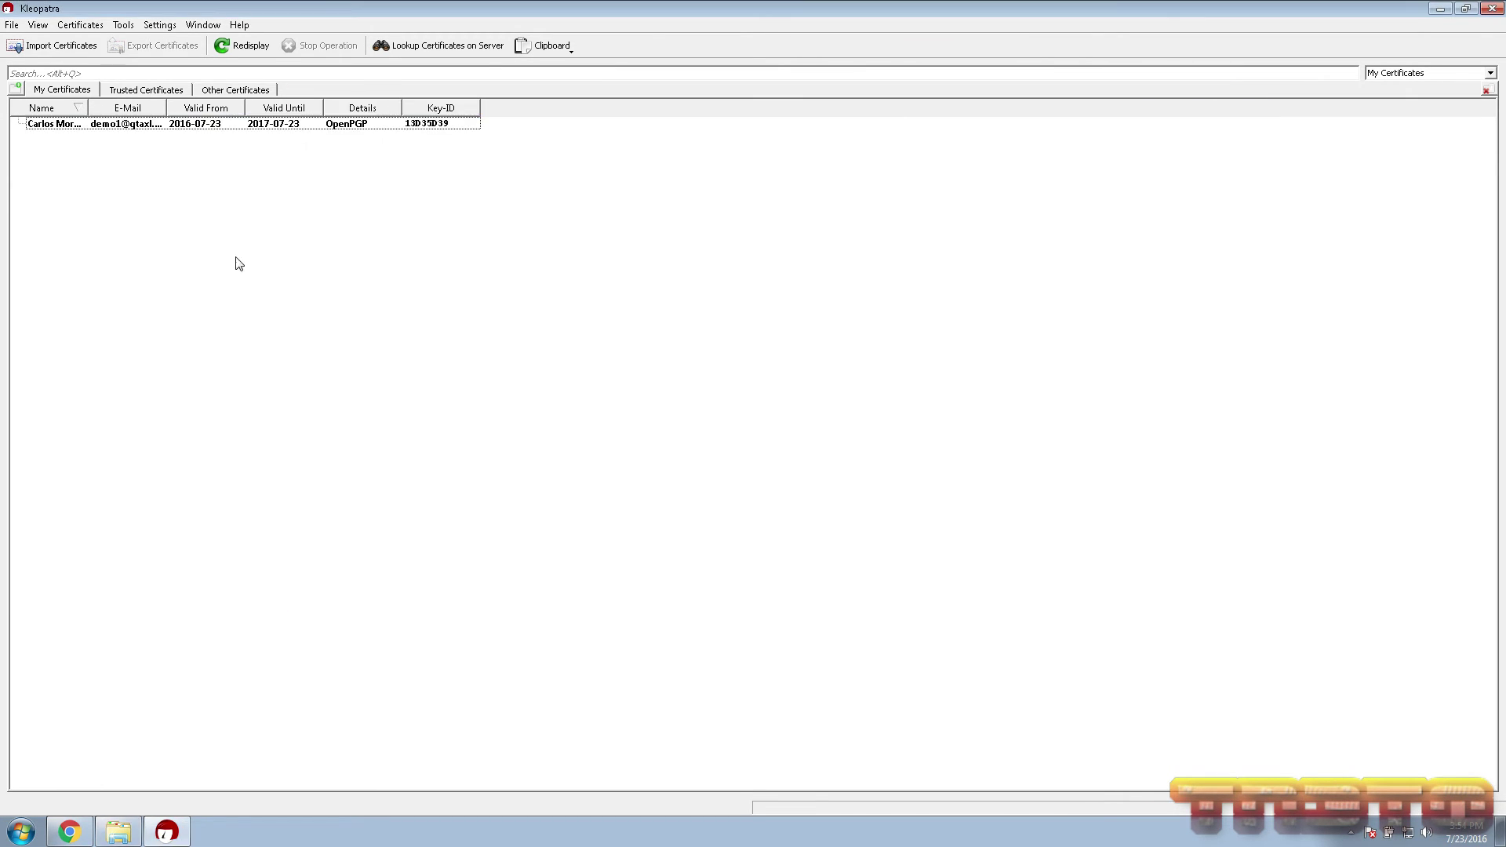
Step: Start Sign/Encrypt Files again and load demo.txt into the wizard
click(14, 26)
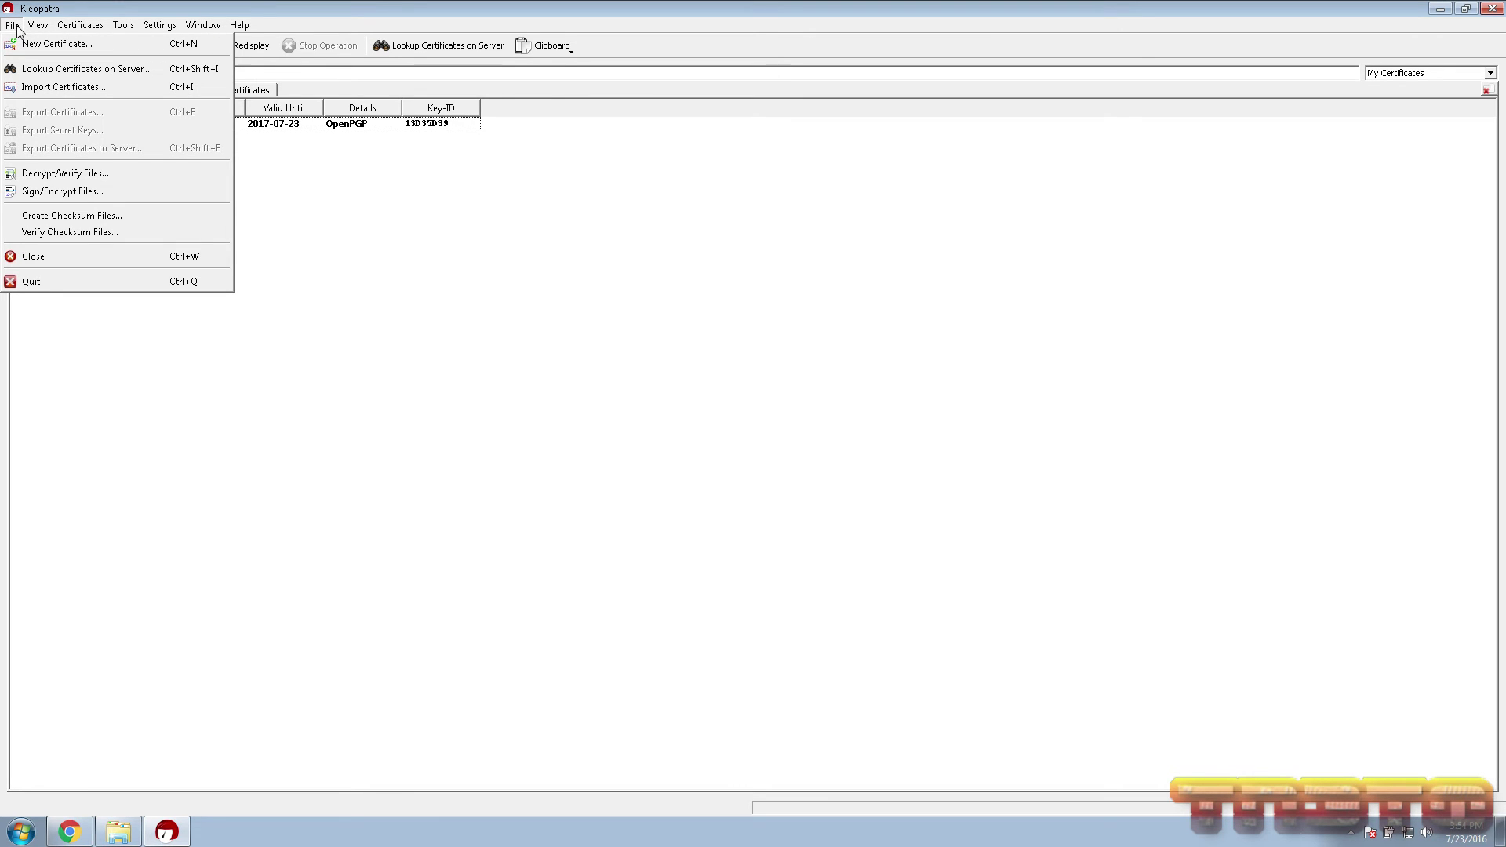
key(Escape)
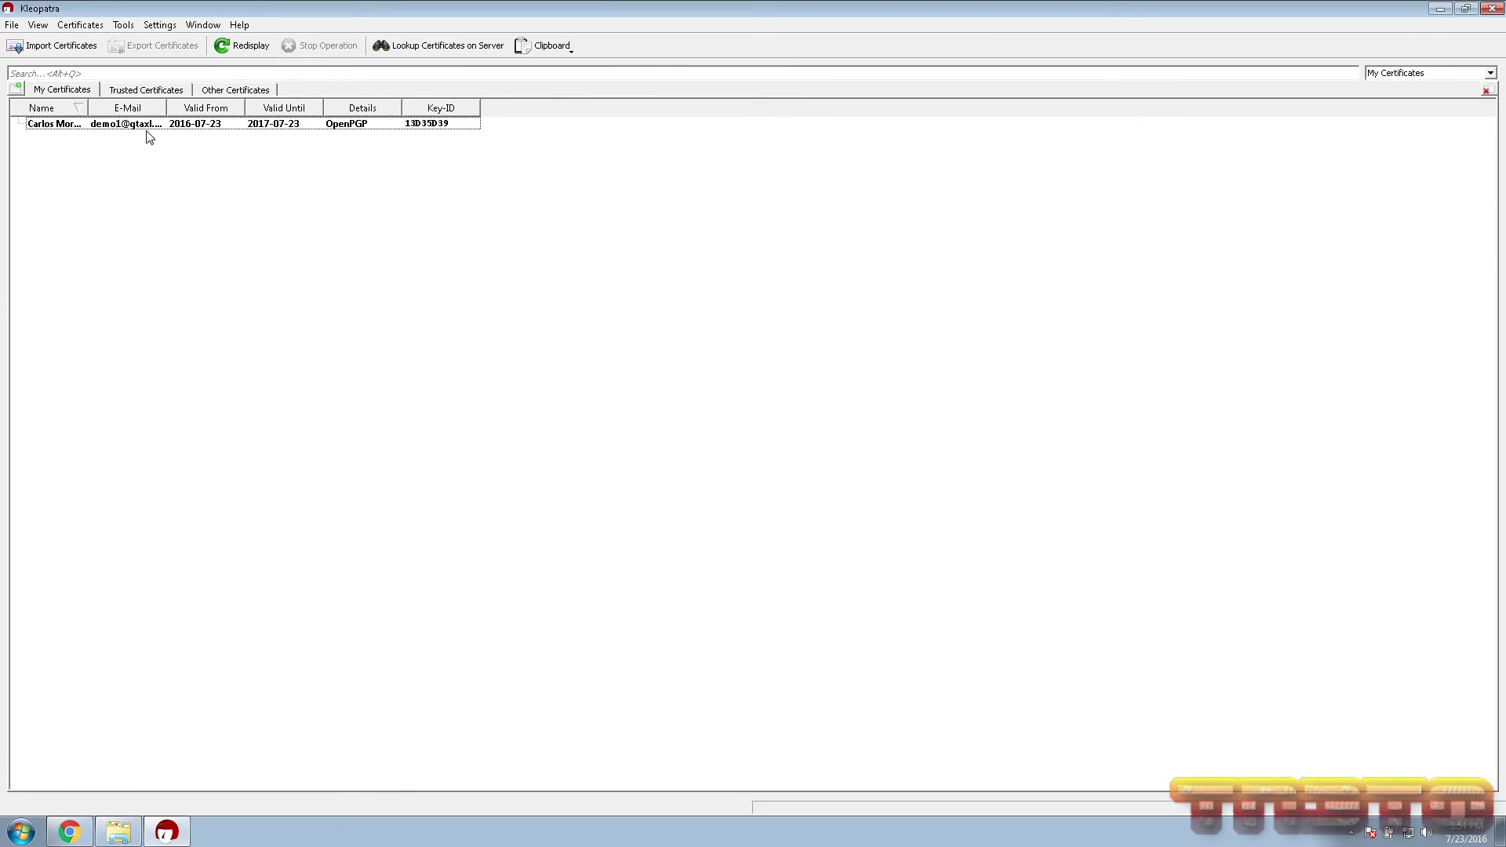
click(118, 125)
click(12, 25)
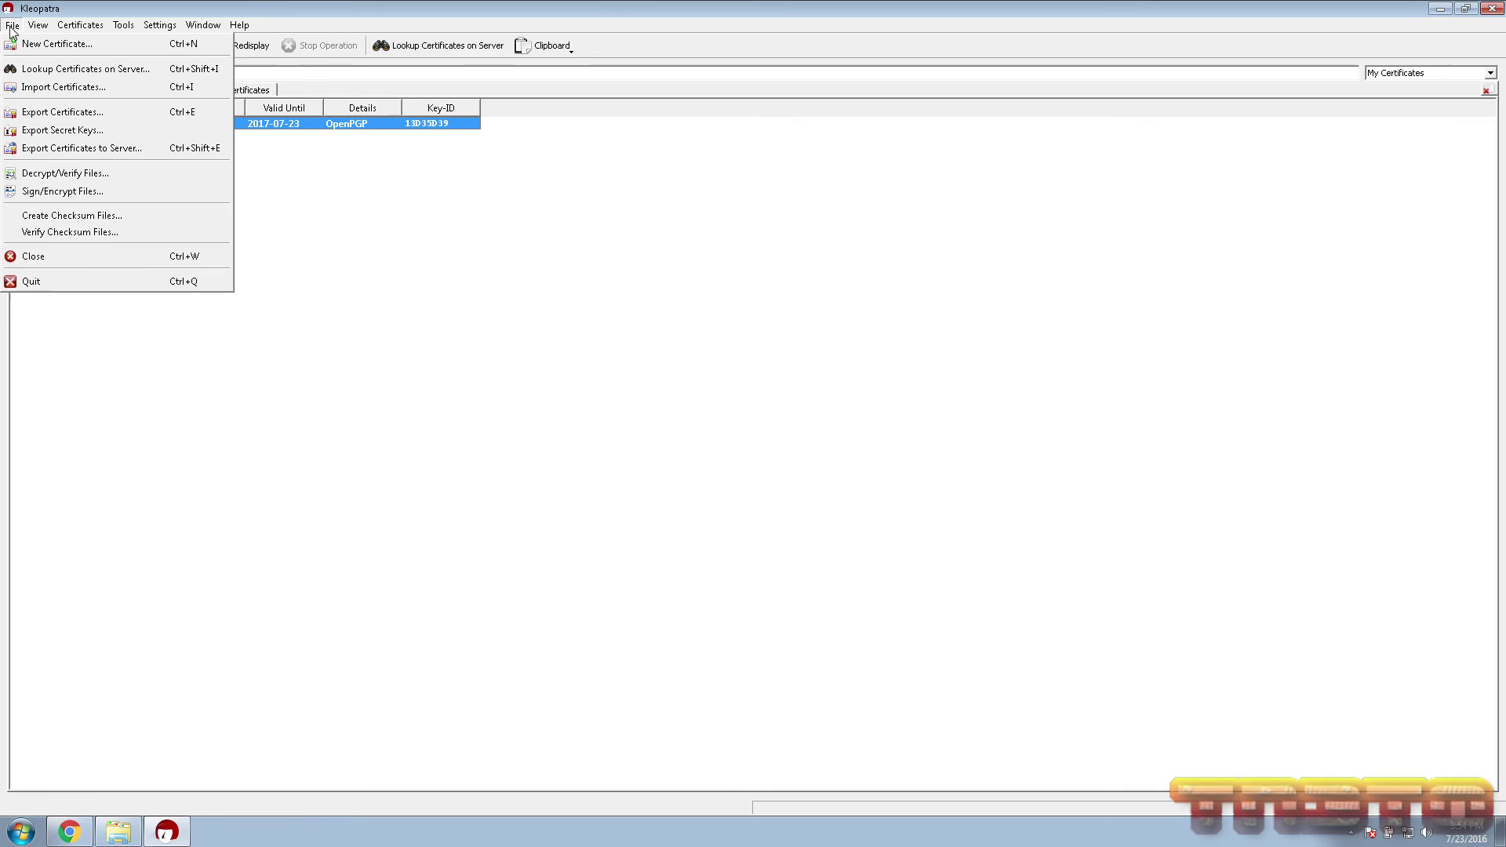
click(76, 193)
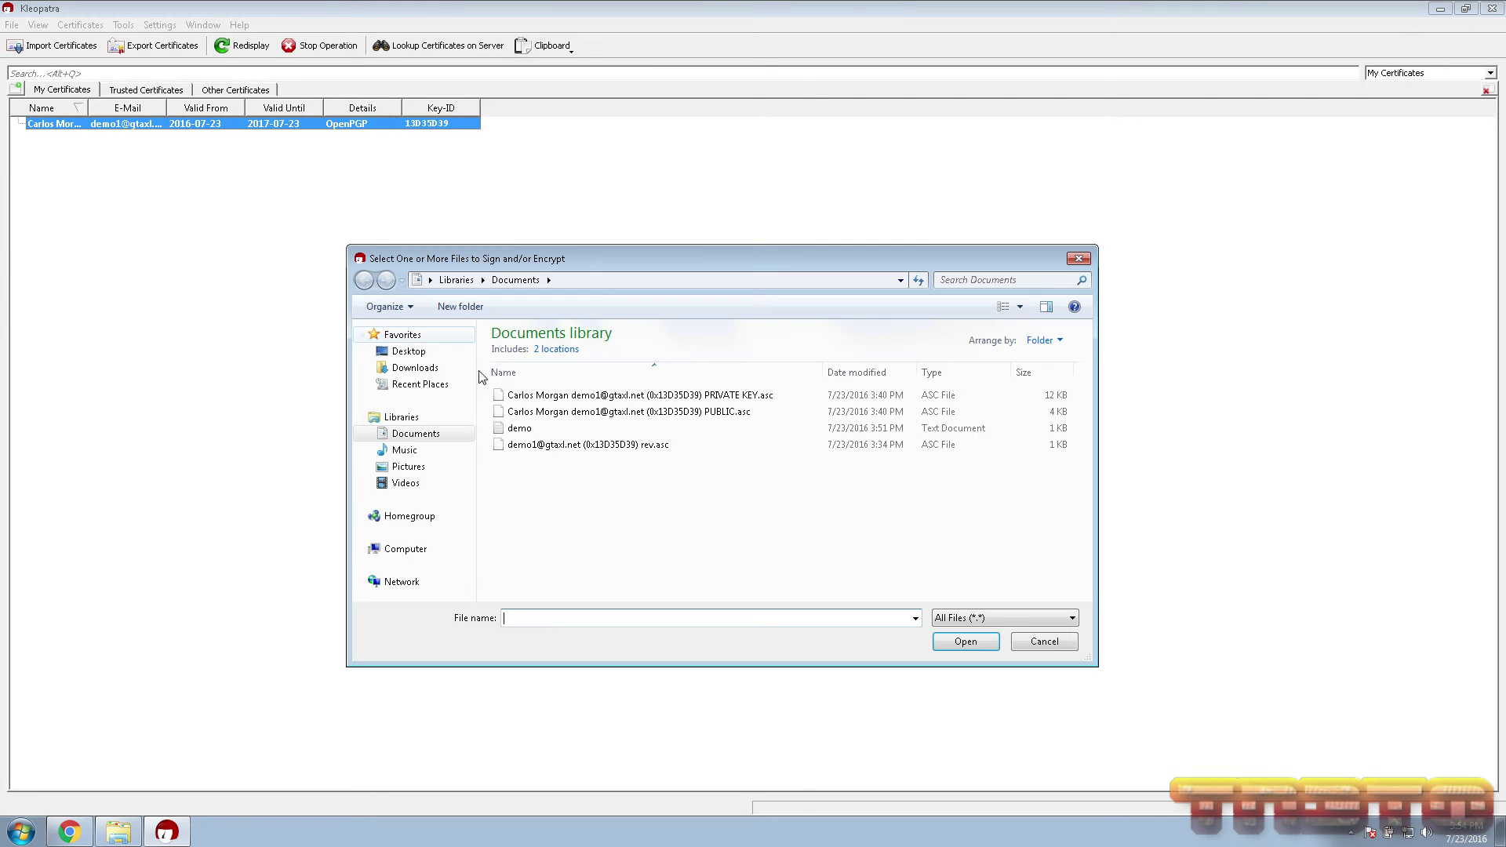
click(523, 428)
click(959, 643)
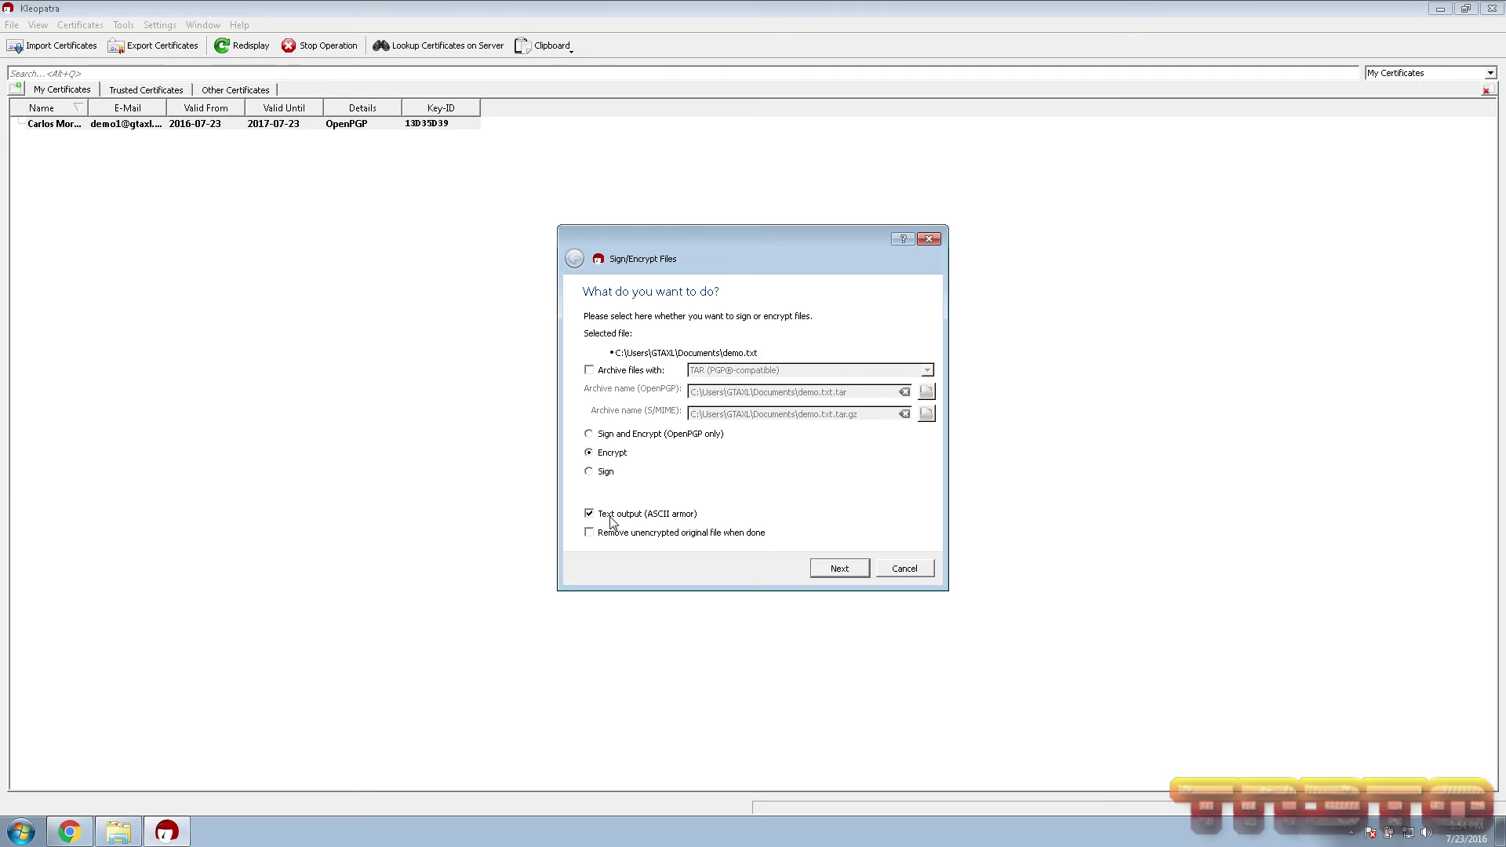
Step: Encrypt demo.txt for your own certificate as ASCII text, producing demo.txt.asc
click(841, 570)
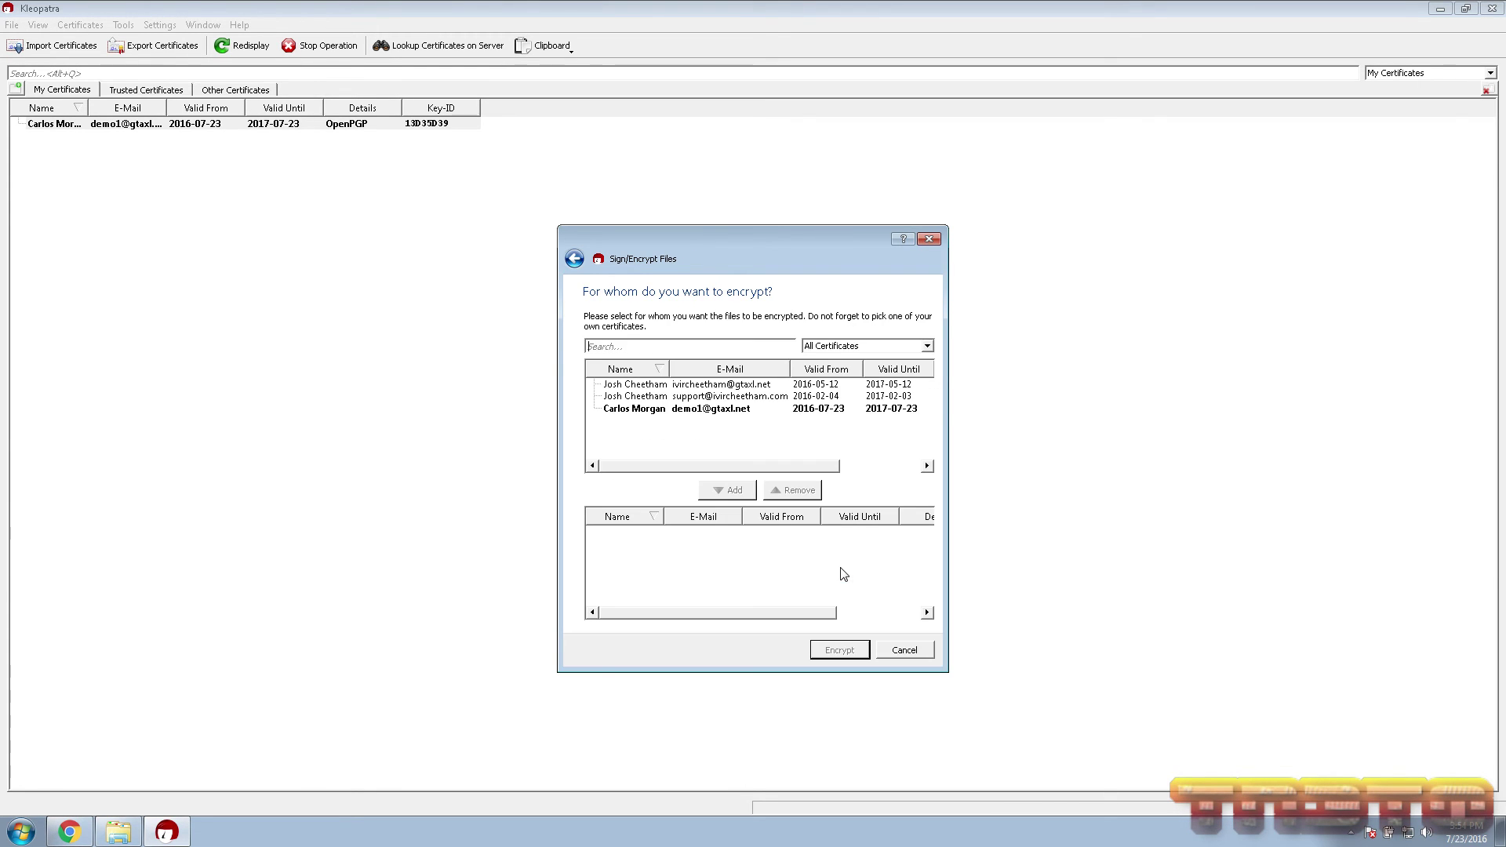
click(635, 410)
click(715, 490)
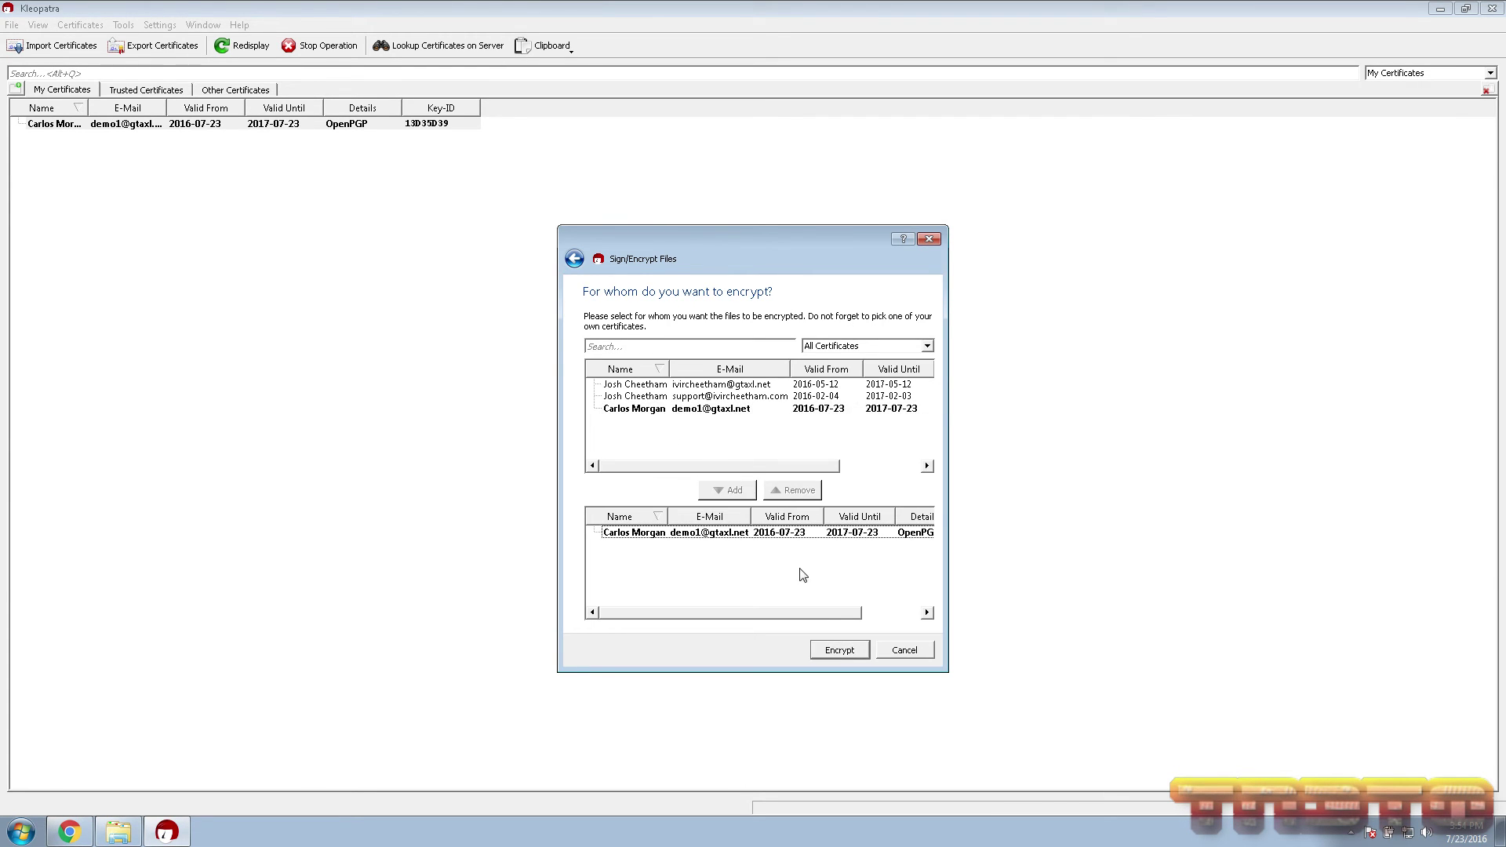
click(839, 651)
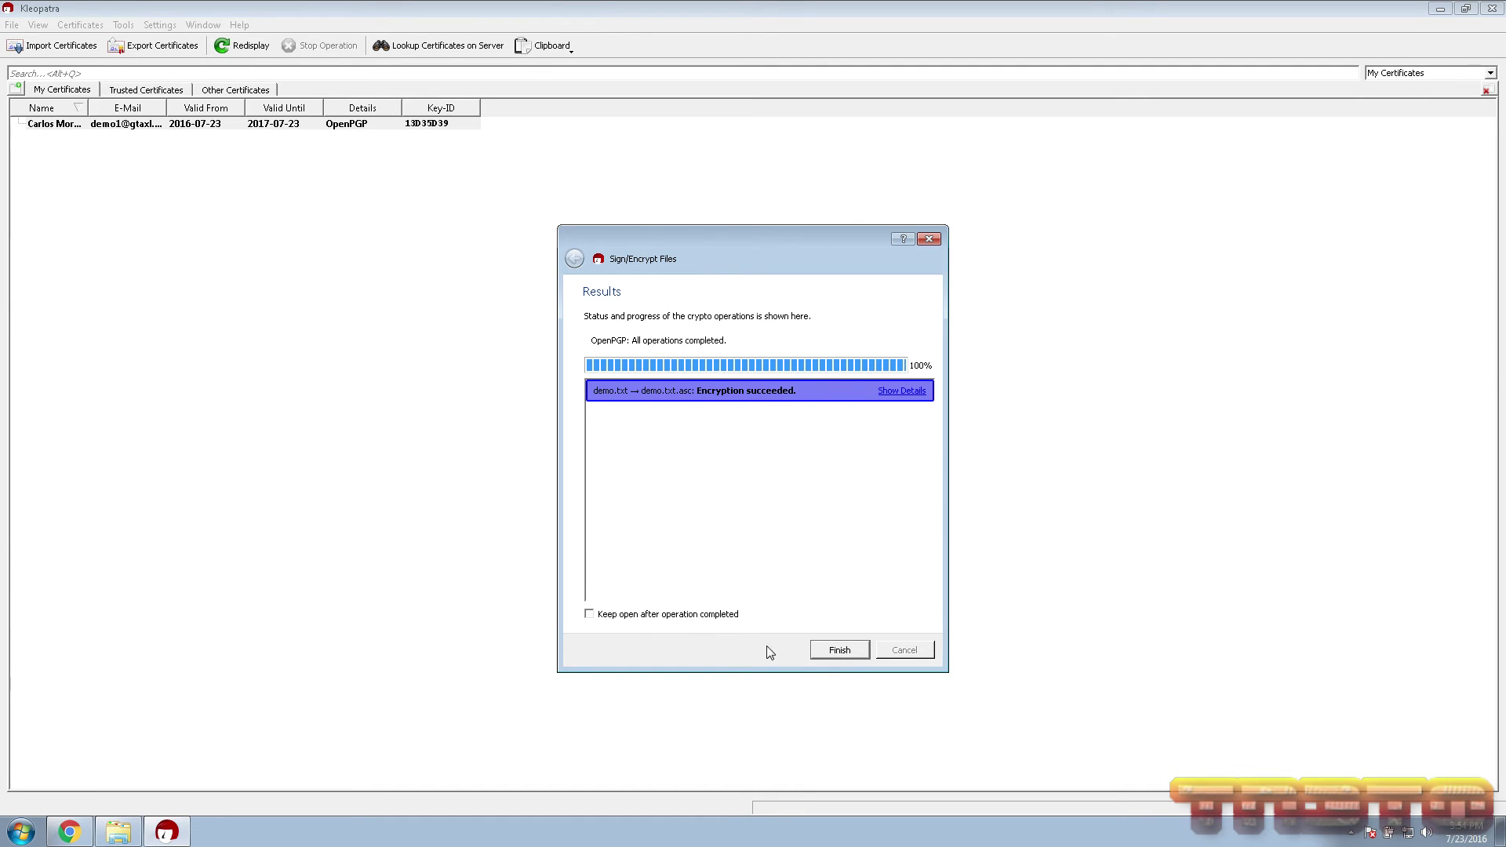
click(834, 652)
click(128, 832)
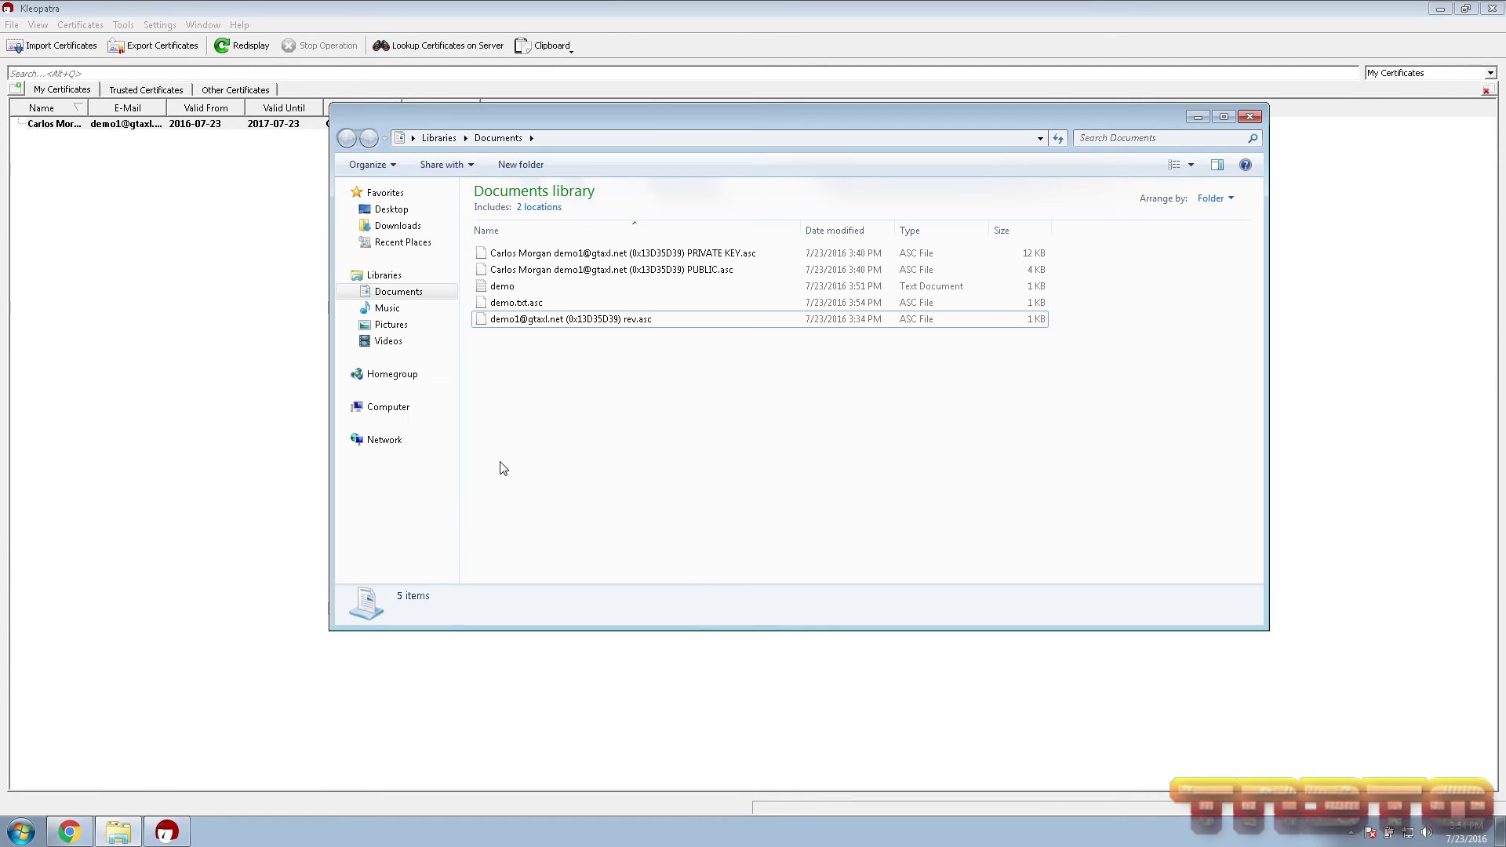
Step: Open demo.txt.asc in Notepad to show its readable BEGIN/END PGP MESSAGE block
click(541, 306)
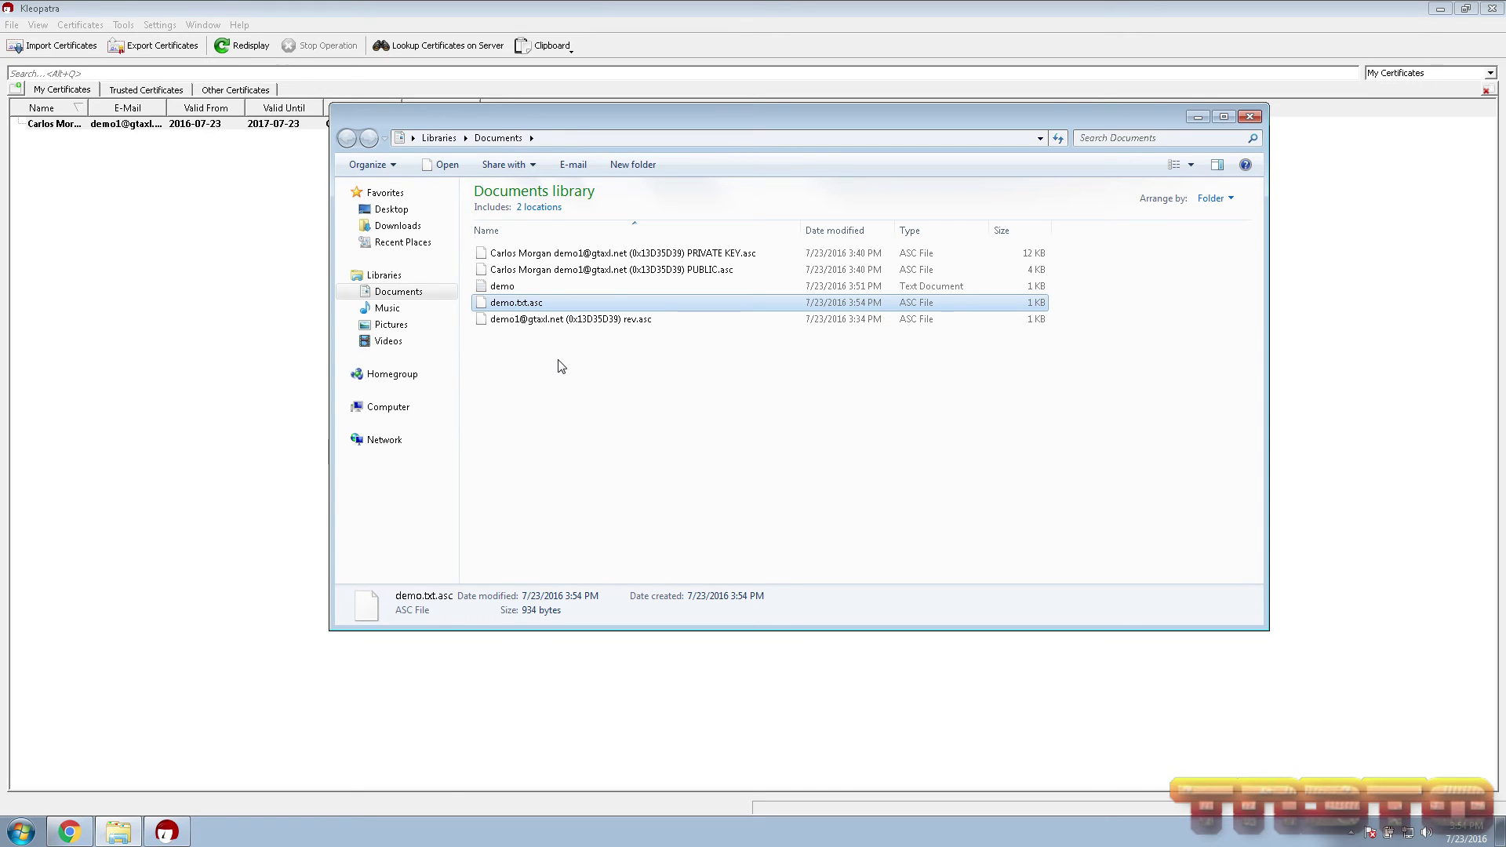
right_click(554, 307)
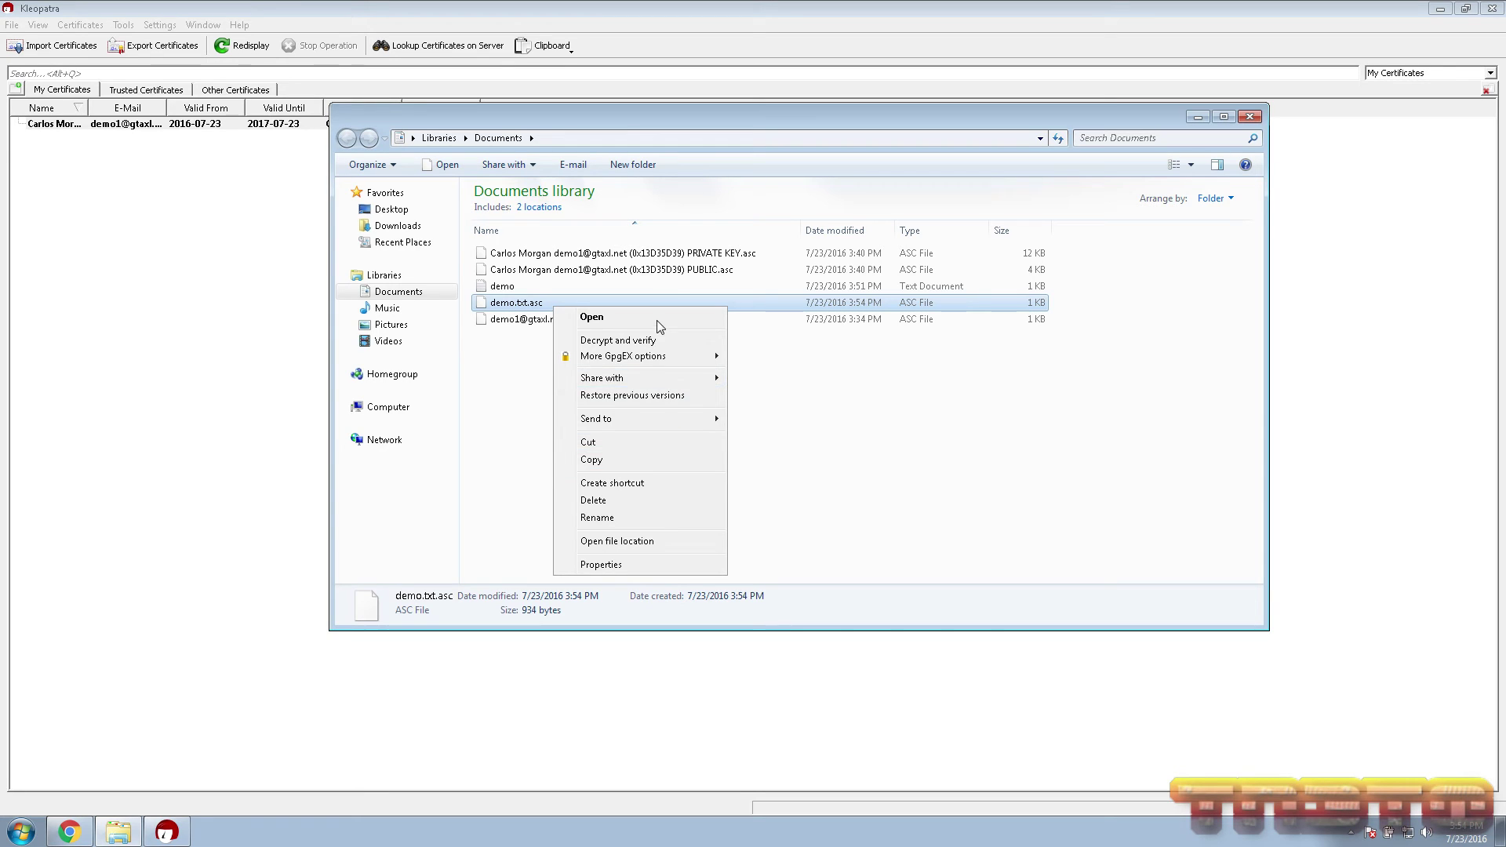
click(656, 318)
click(644, 456)
click(806, 486)
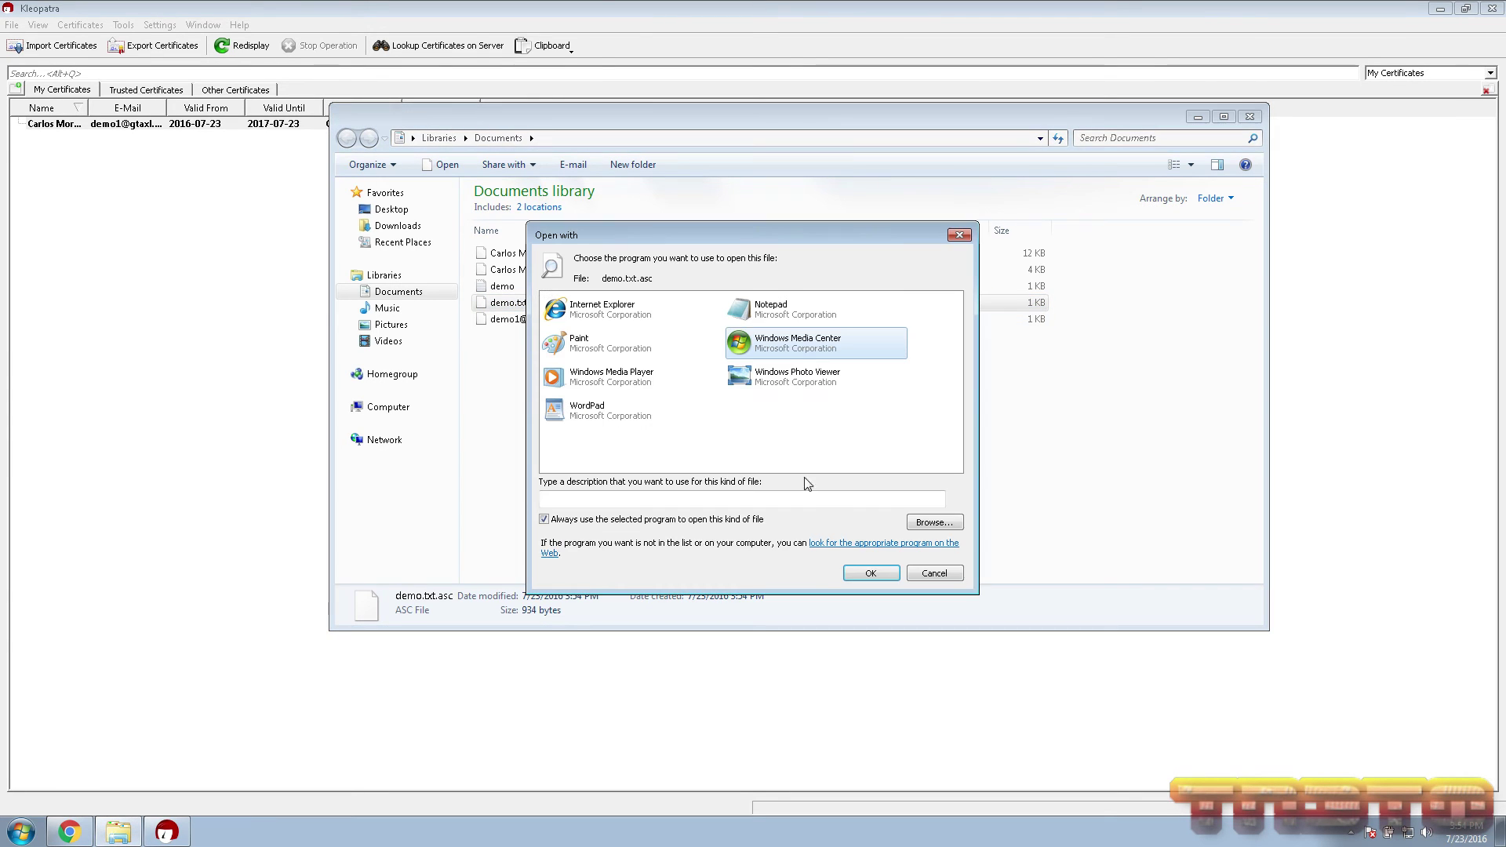
click(772, 309)
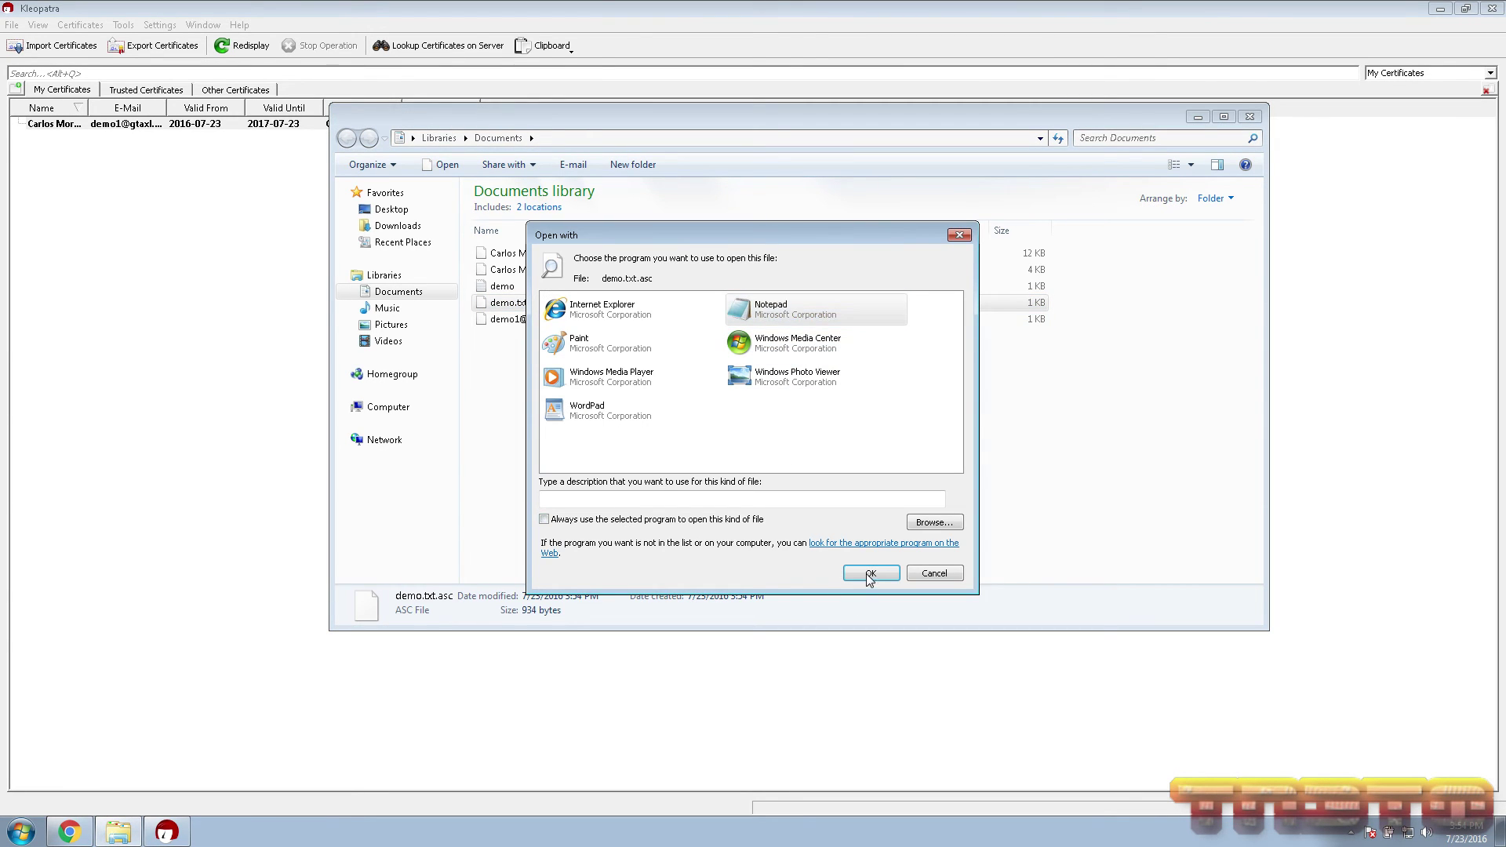
click(870, 573)
drag(515, 189, 590, 341)
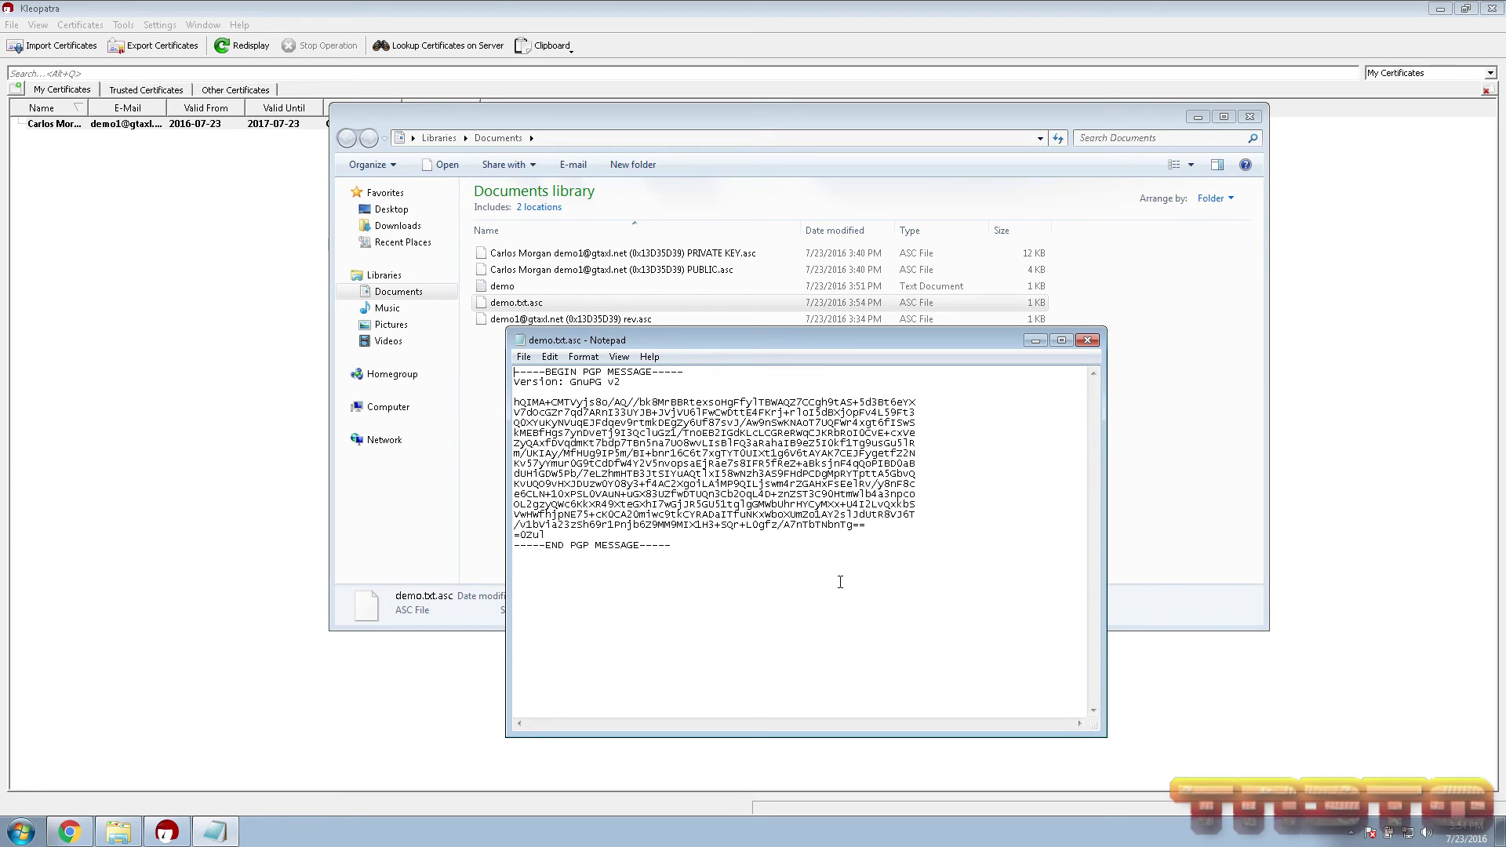
drag(831, 579, 729, 565)
click(514, 373)
click(735, 575)
Step: Select and deselect the PGP message text, then close Notepad
drag(514, 401, 709, 572)
click(722, 592)
click(1086, 340)
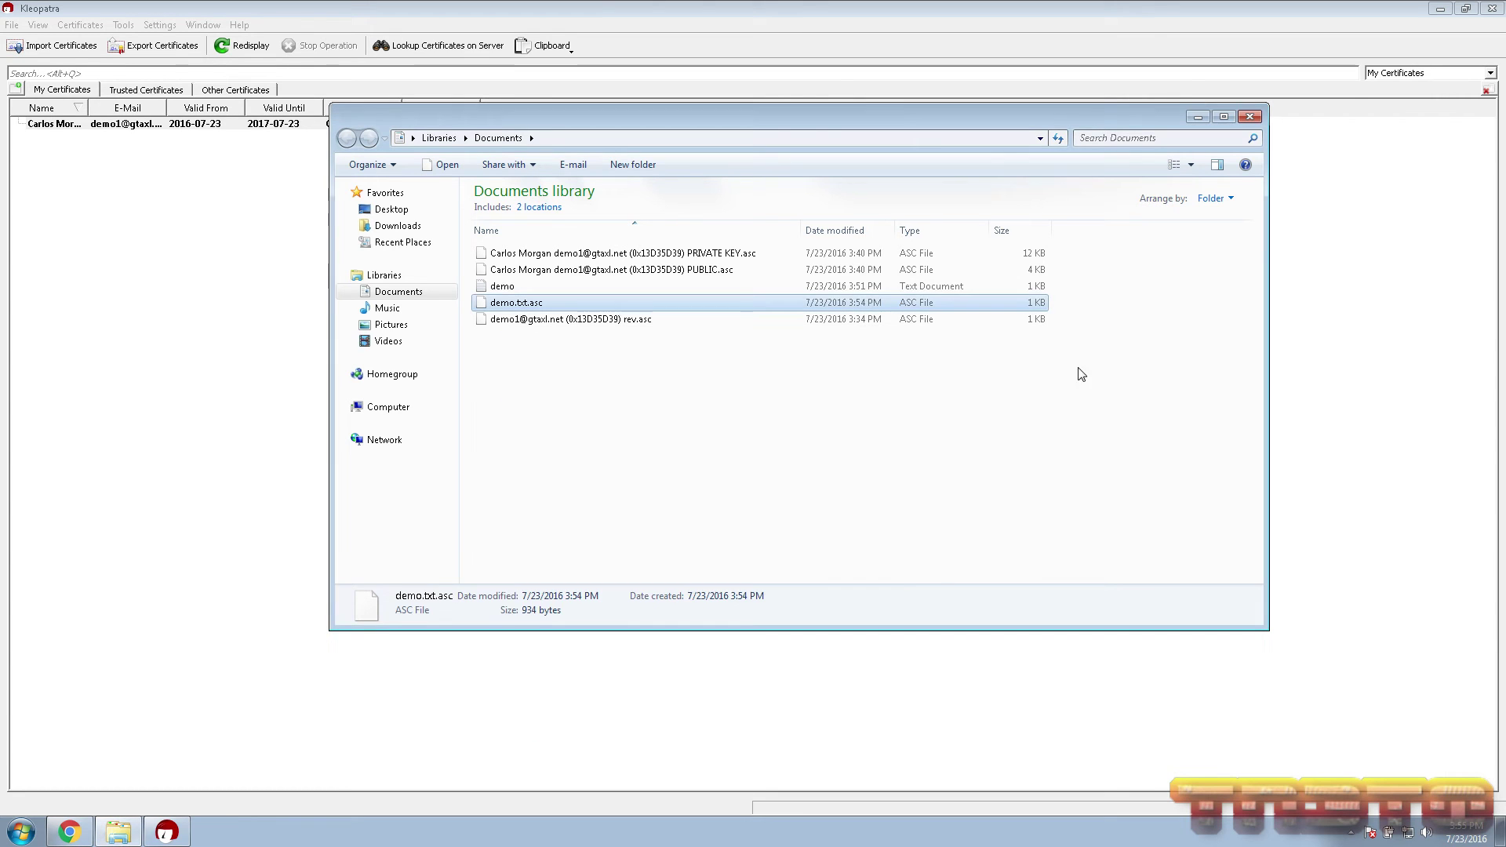
Step: Delete demo.txt.asc, leaving 4 items, and close the Documents library window
click(538, 307)
key(Delete)
key(Return)
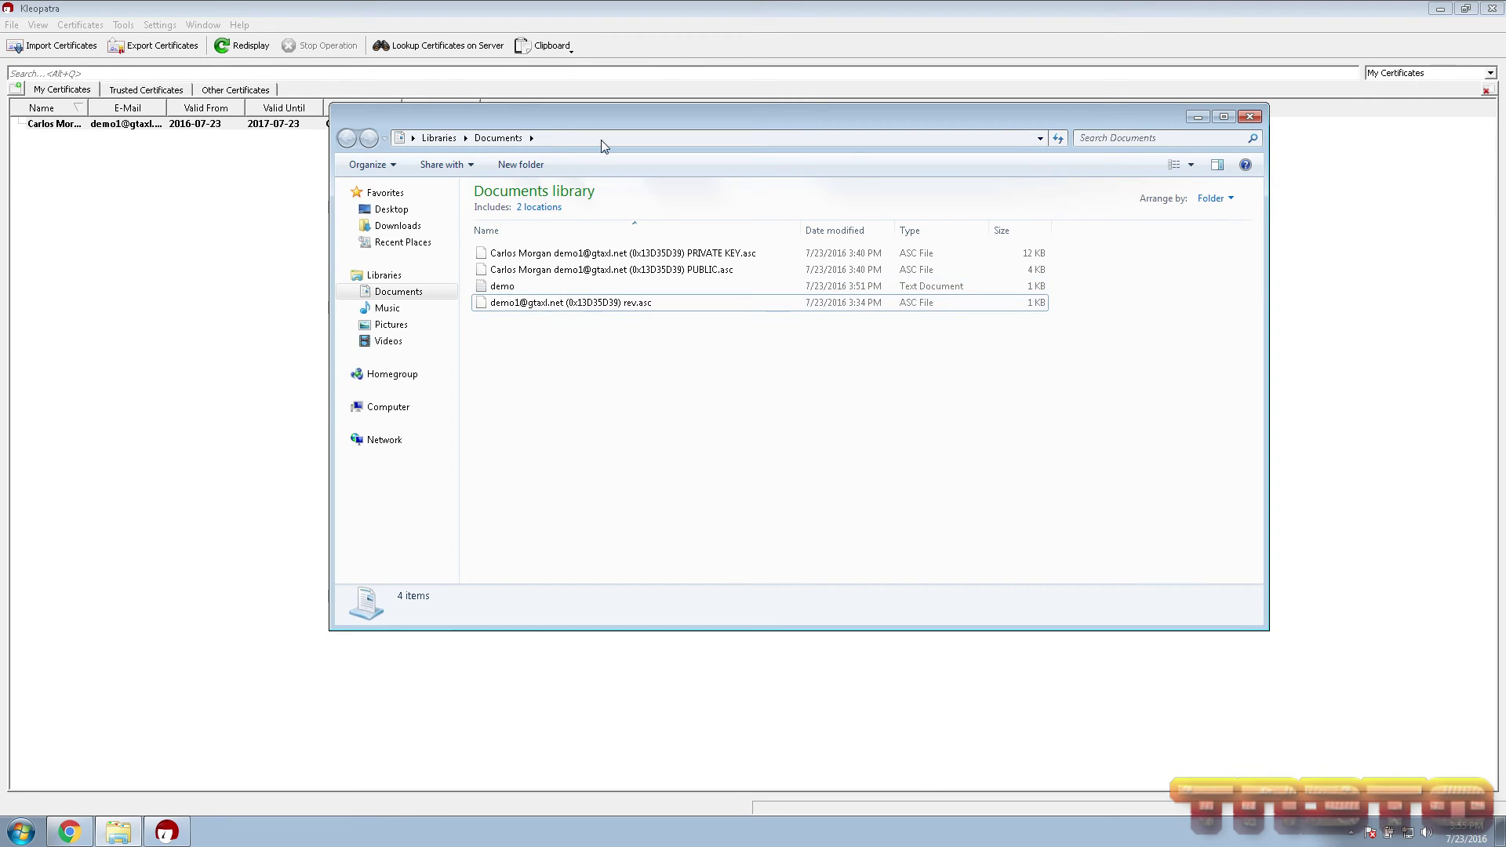
drag(605, 121, 495, 167)
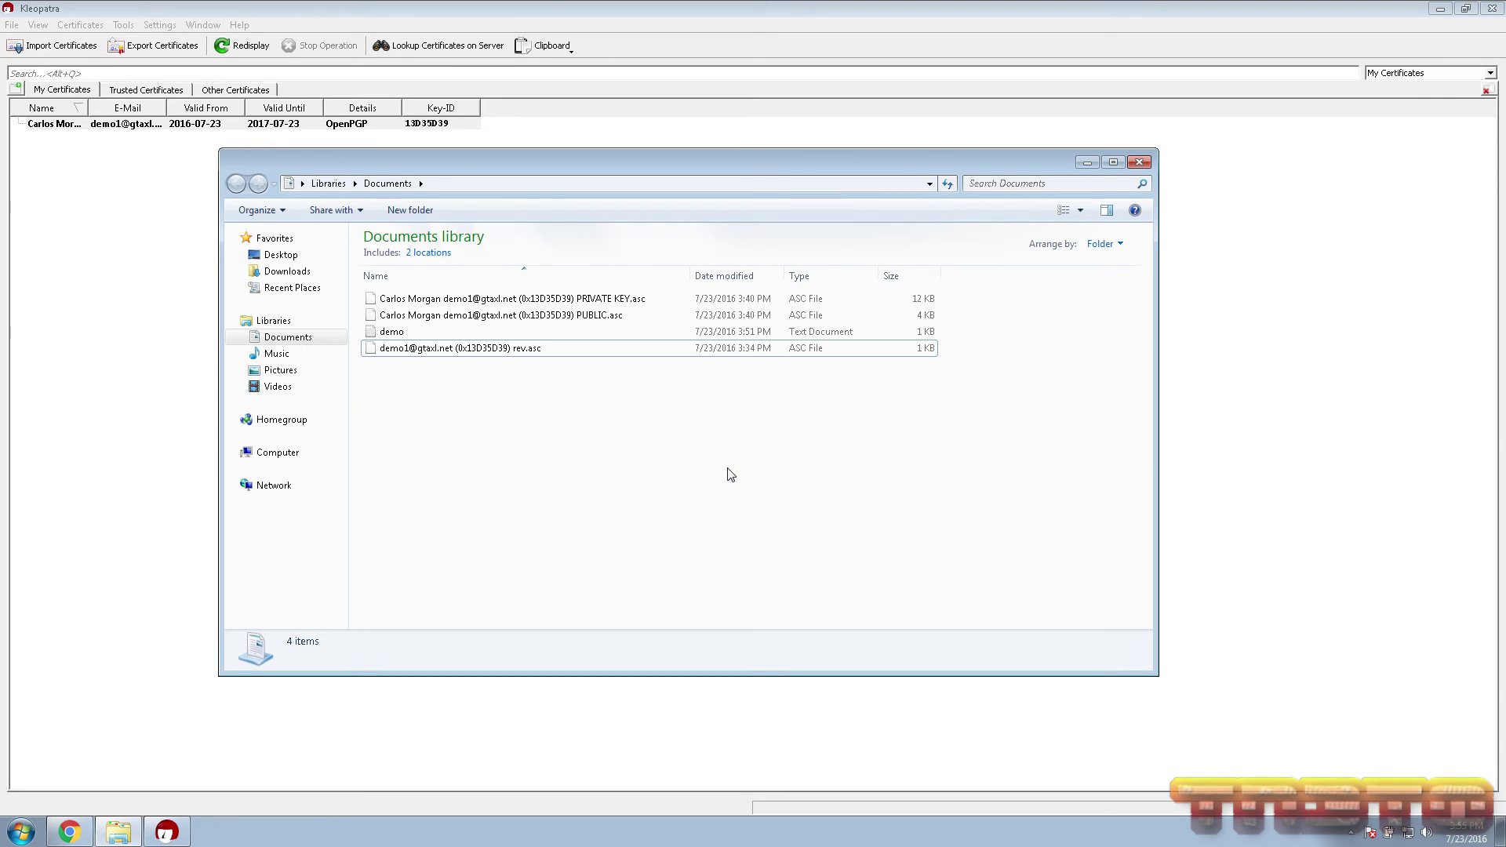
click(1141, 163)
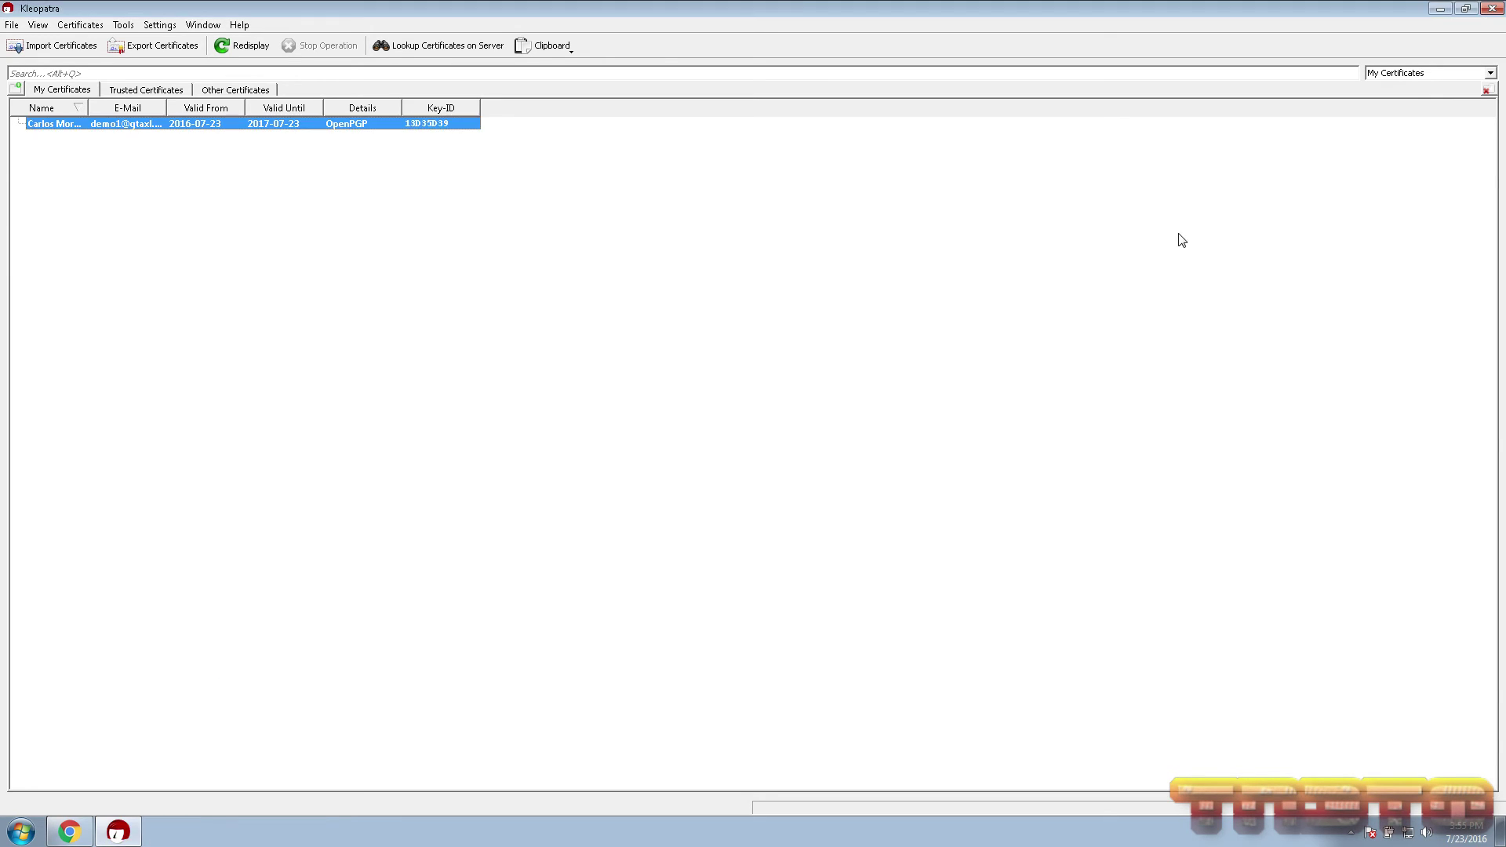
Step: Close Kleopatra and reopen the Documents library from the Start menu
click(1181, 240)
click(1489, 9)
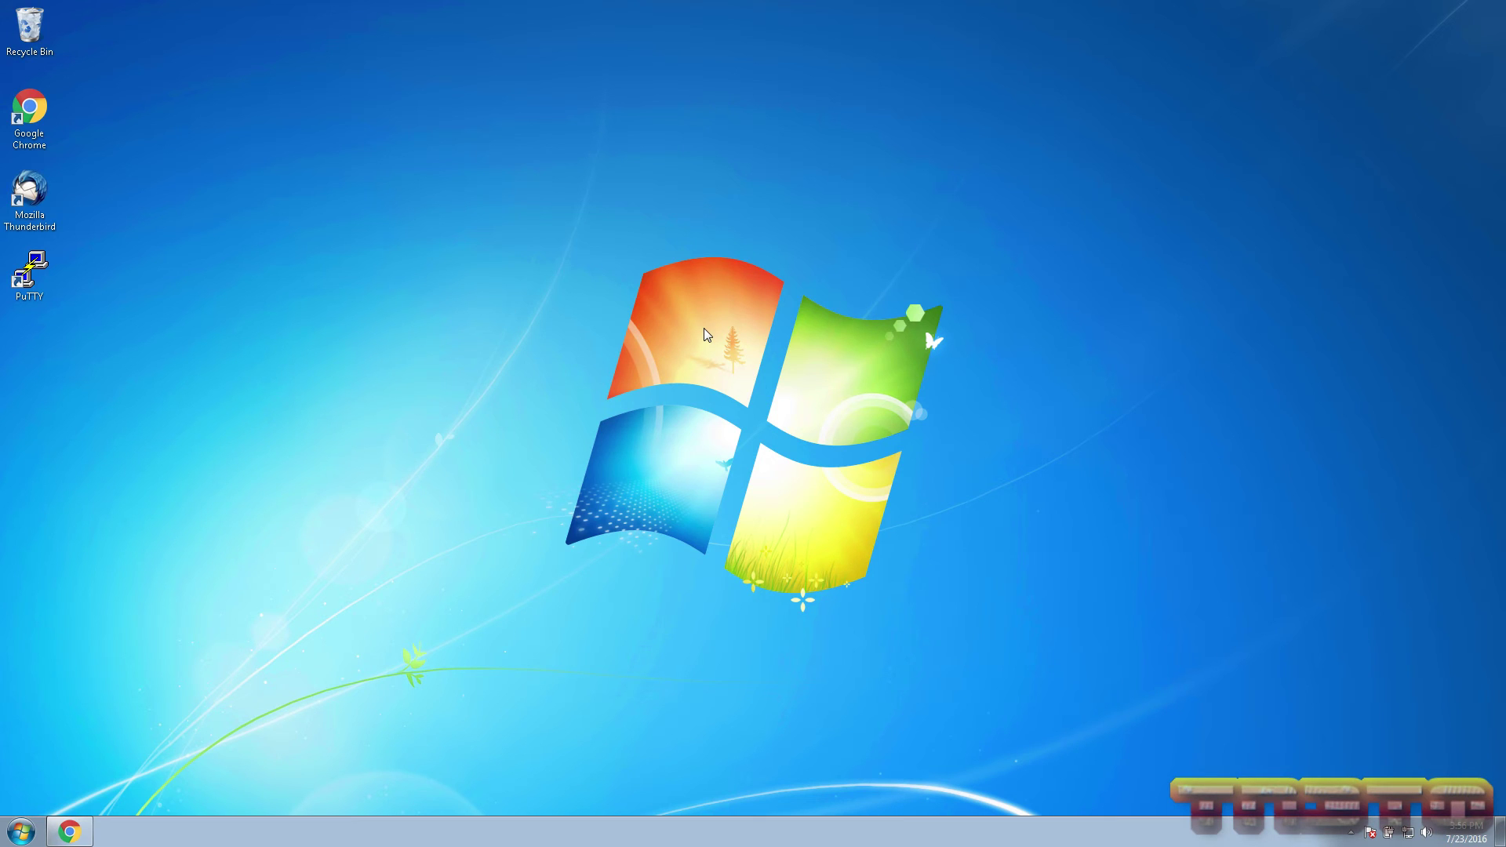
click(21, 830)
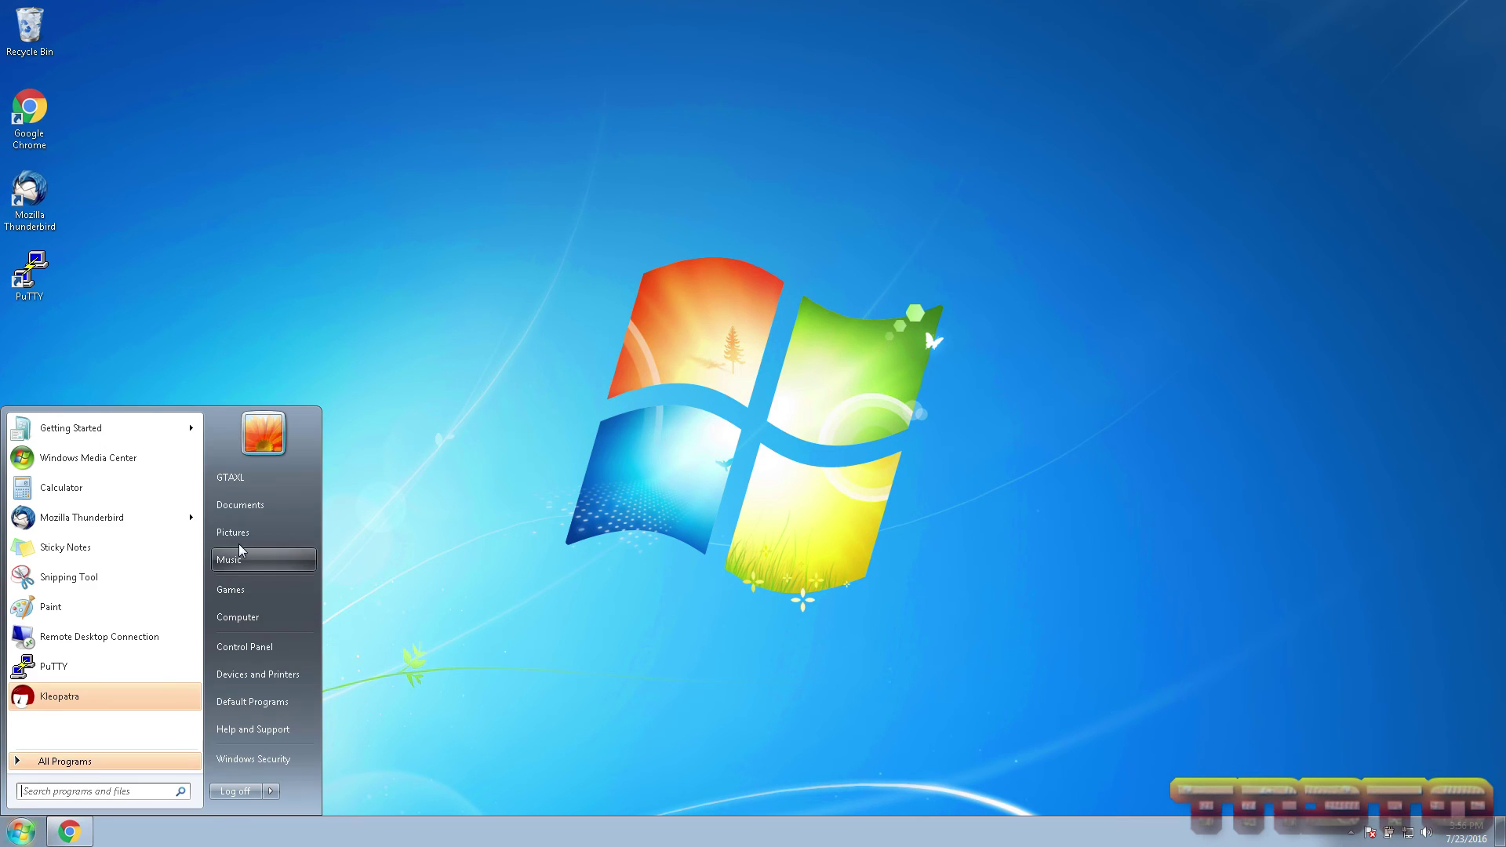
click(257, 507)
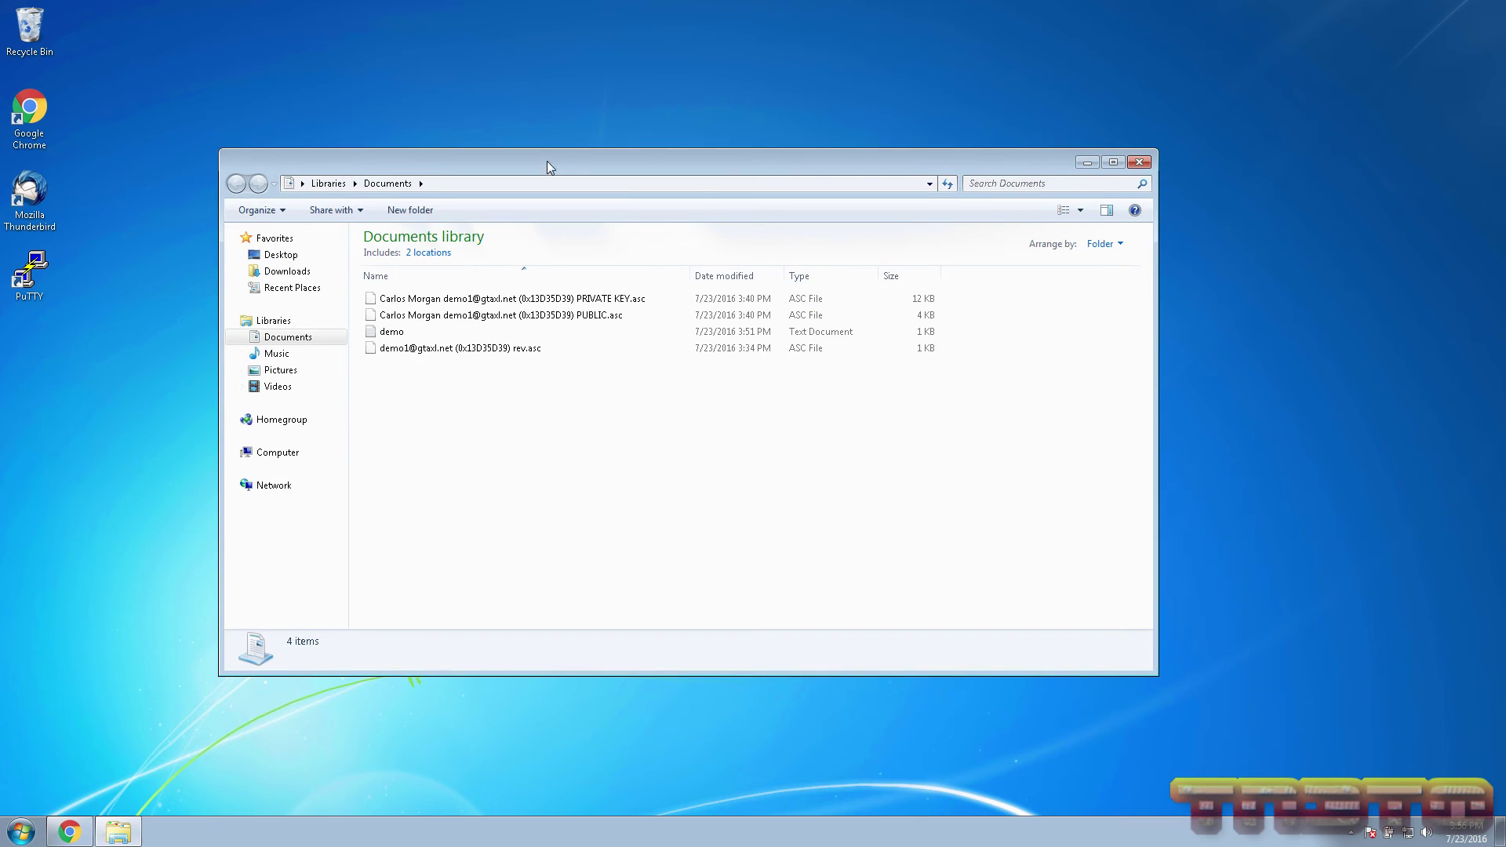
drag(547, 162, 635, 146)
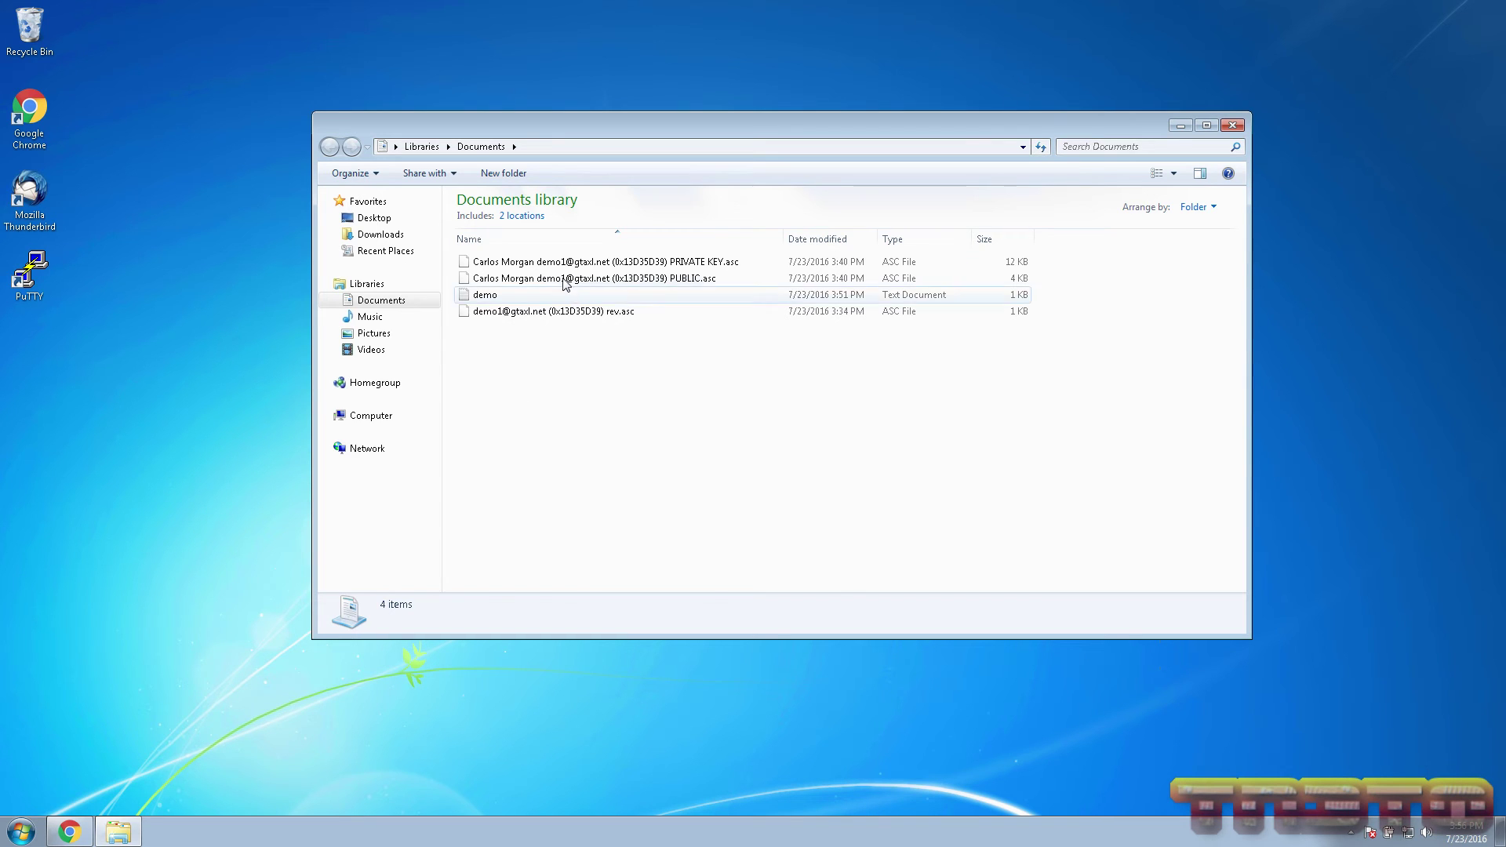
Step: Move PRIVATE KEY.asc from the Documents library onto the desktop
click(581, 280)
click(600, 263)
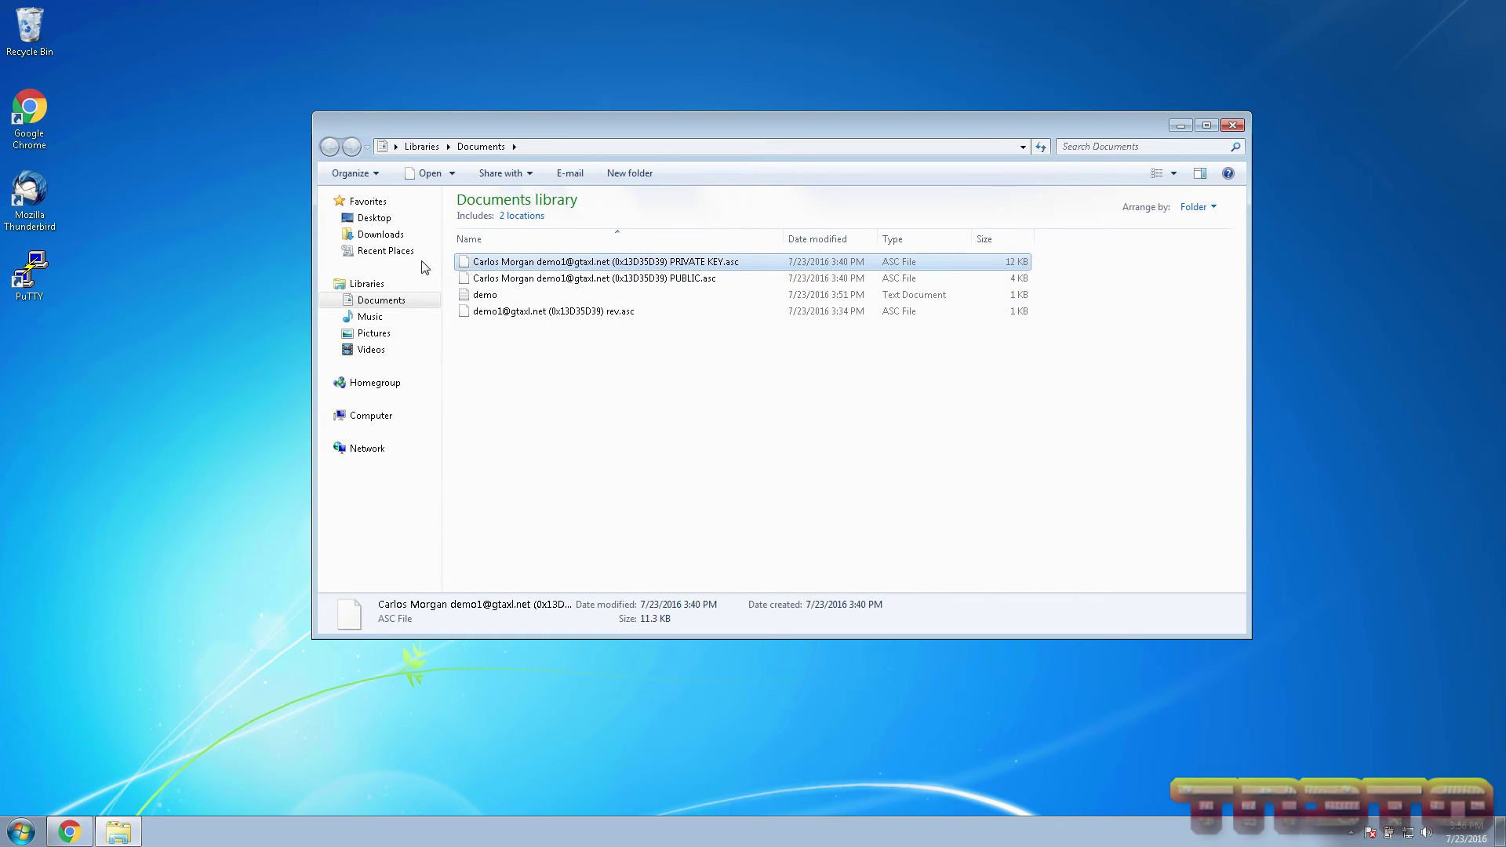
drag(264, 253, 29, 263)
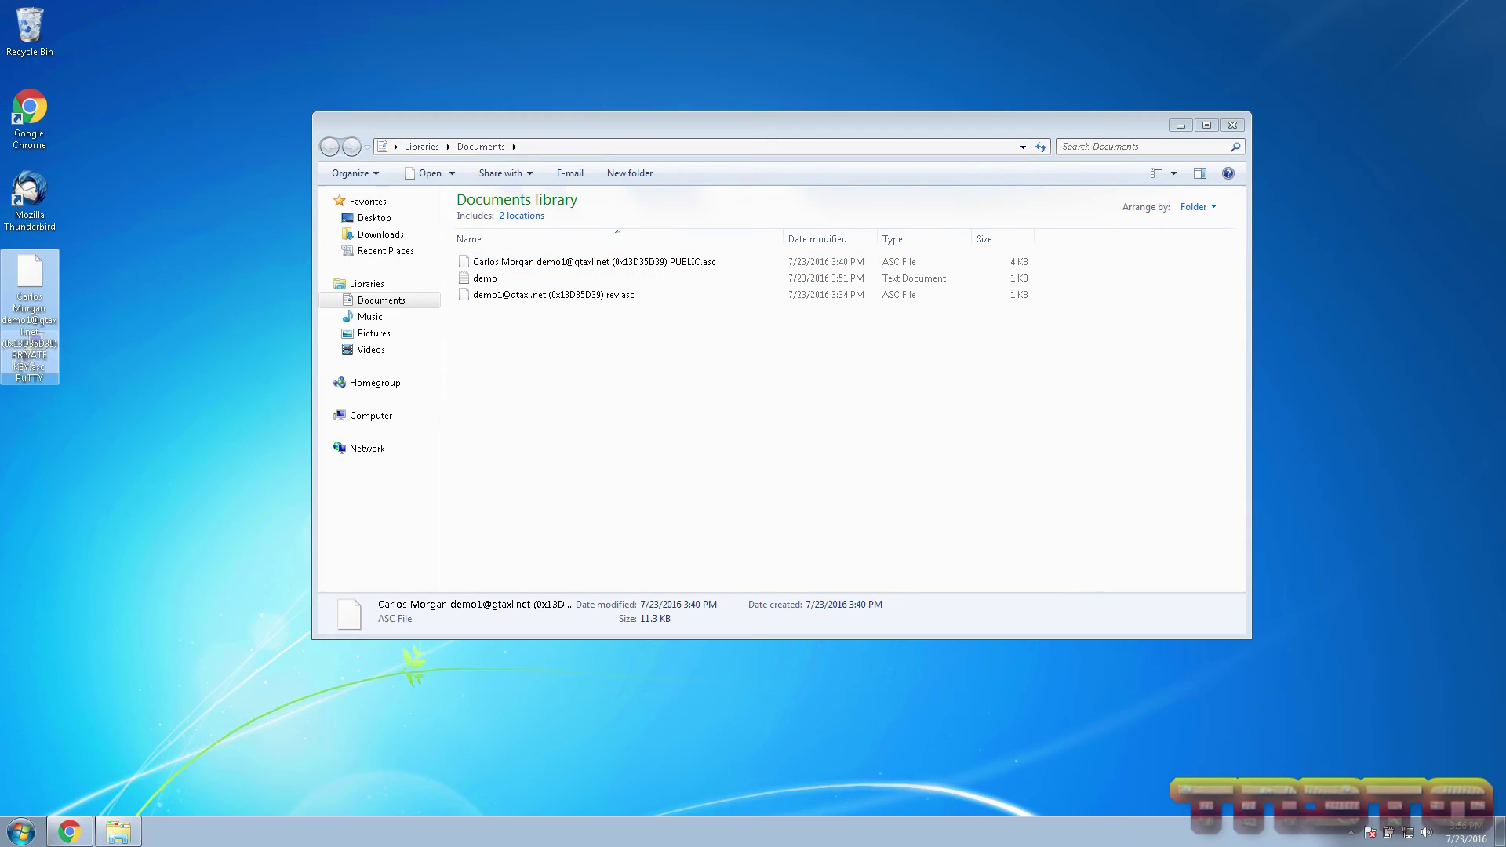
click(666, 454)
mouse_move(469, 8)
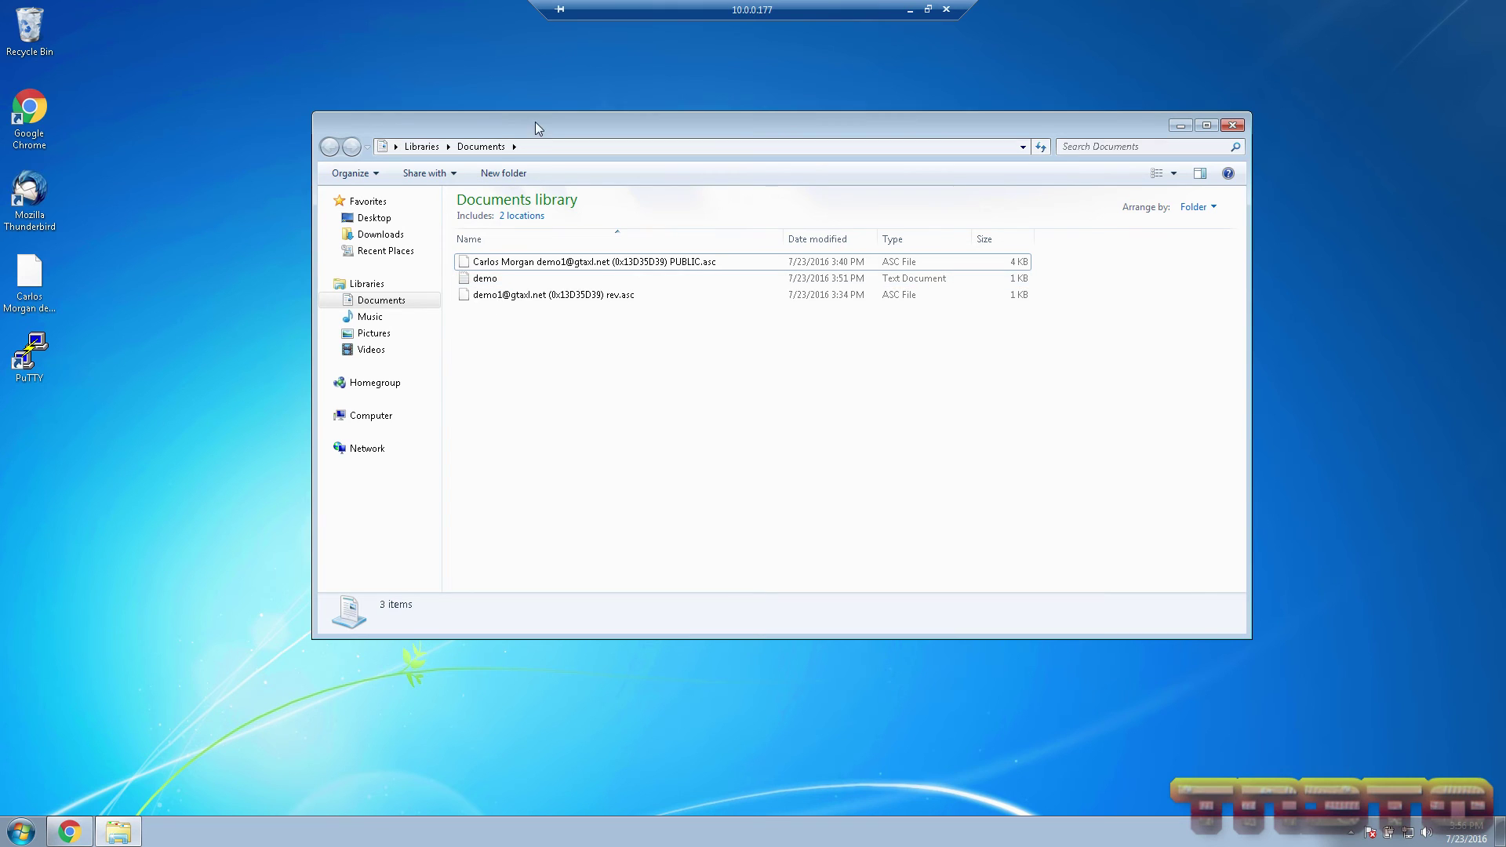
drag(534, 121, 483, 114)
Step: Delete the private key file from the desktop, confirming the deletion
click(502, 256)
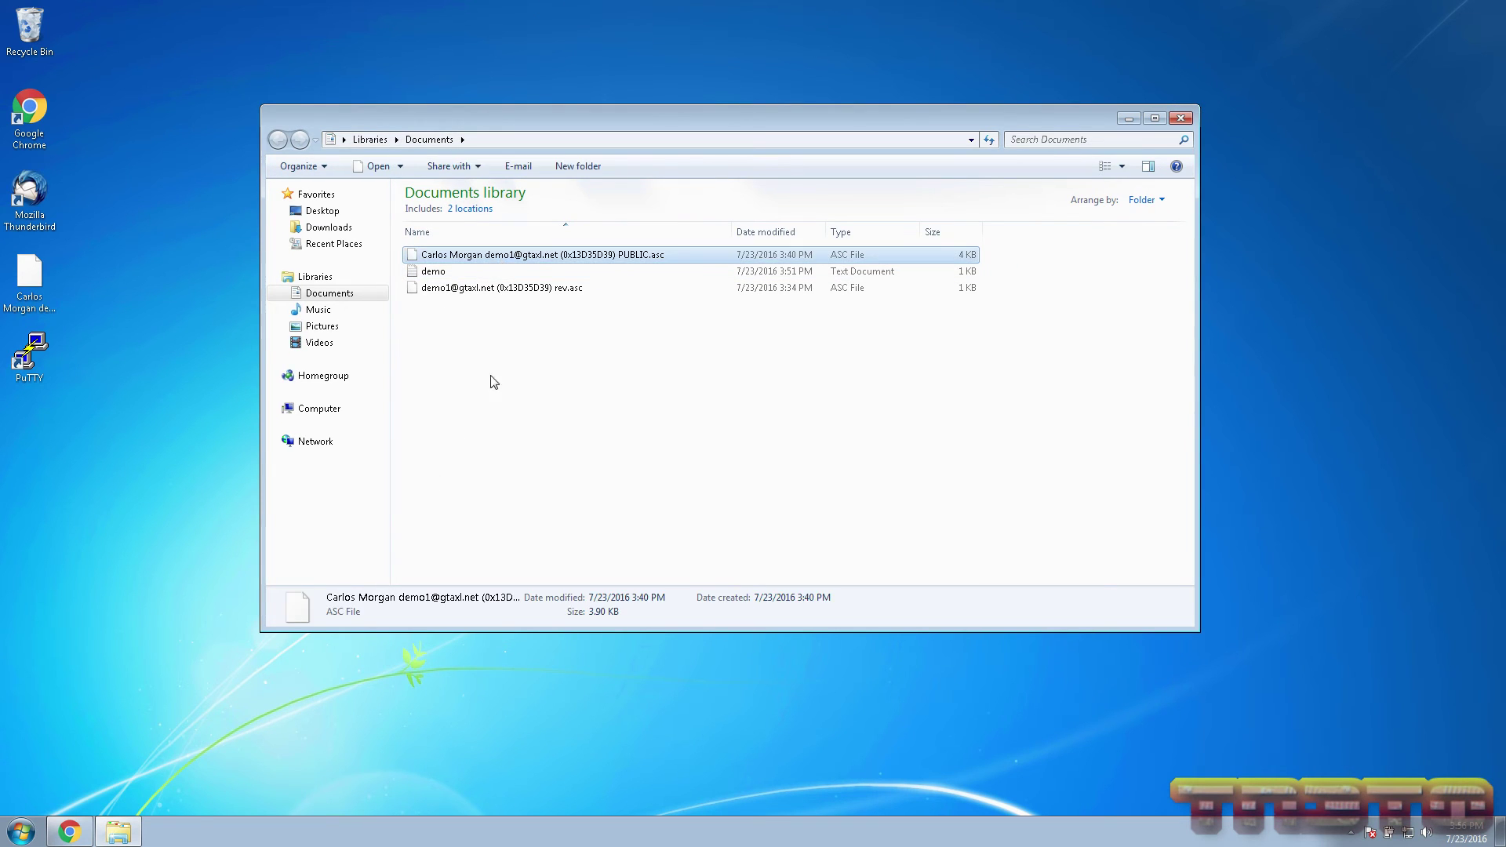
click(491, 379)
click(33, 289)
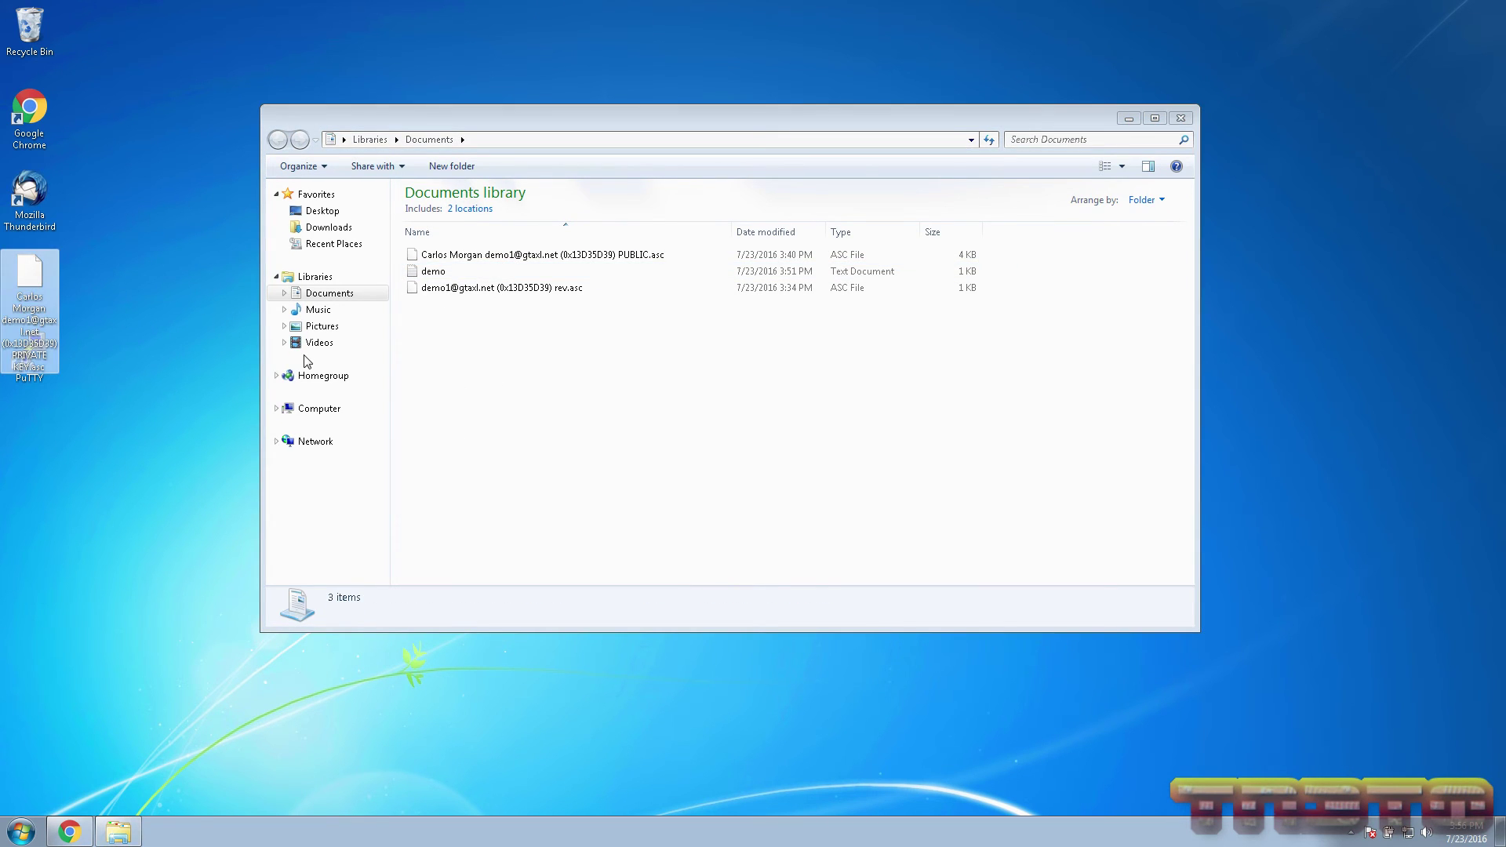
key(Delete)
click(848, 489)
Step: Reposition the Documents window and launch Mozilla Thunderbird from the desktop
click(596, 452)
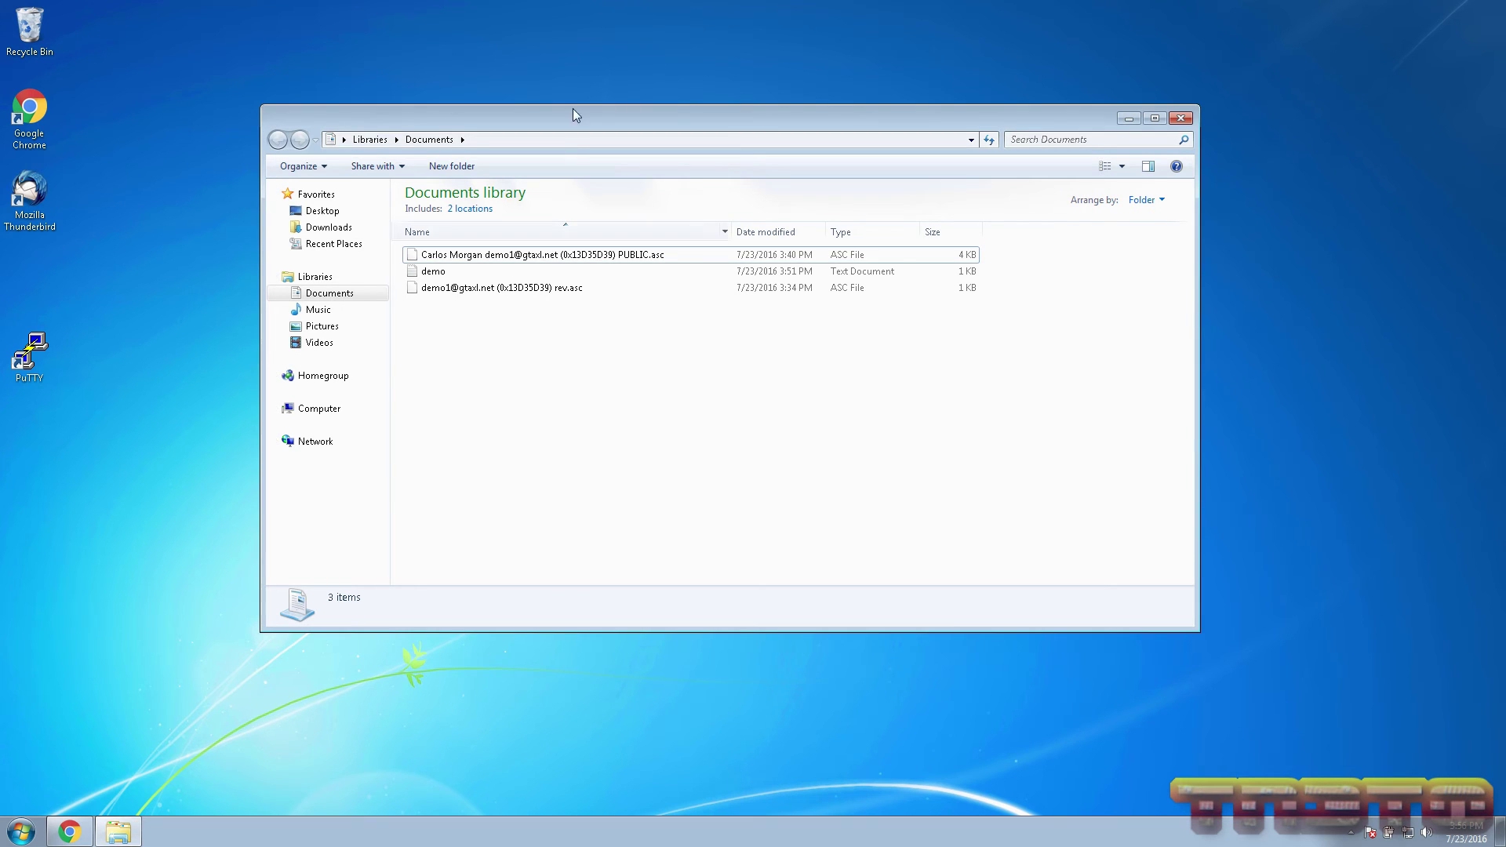
drag(605, 119, 619, 88)
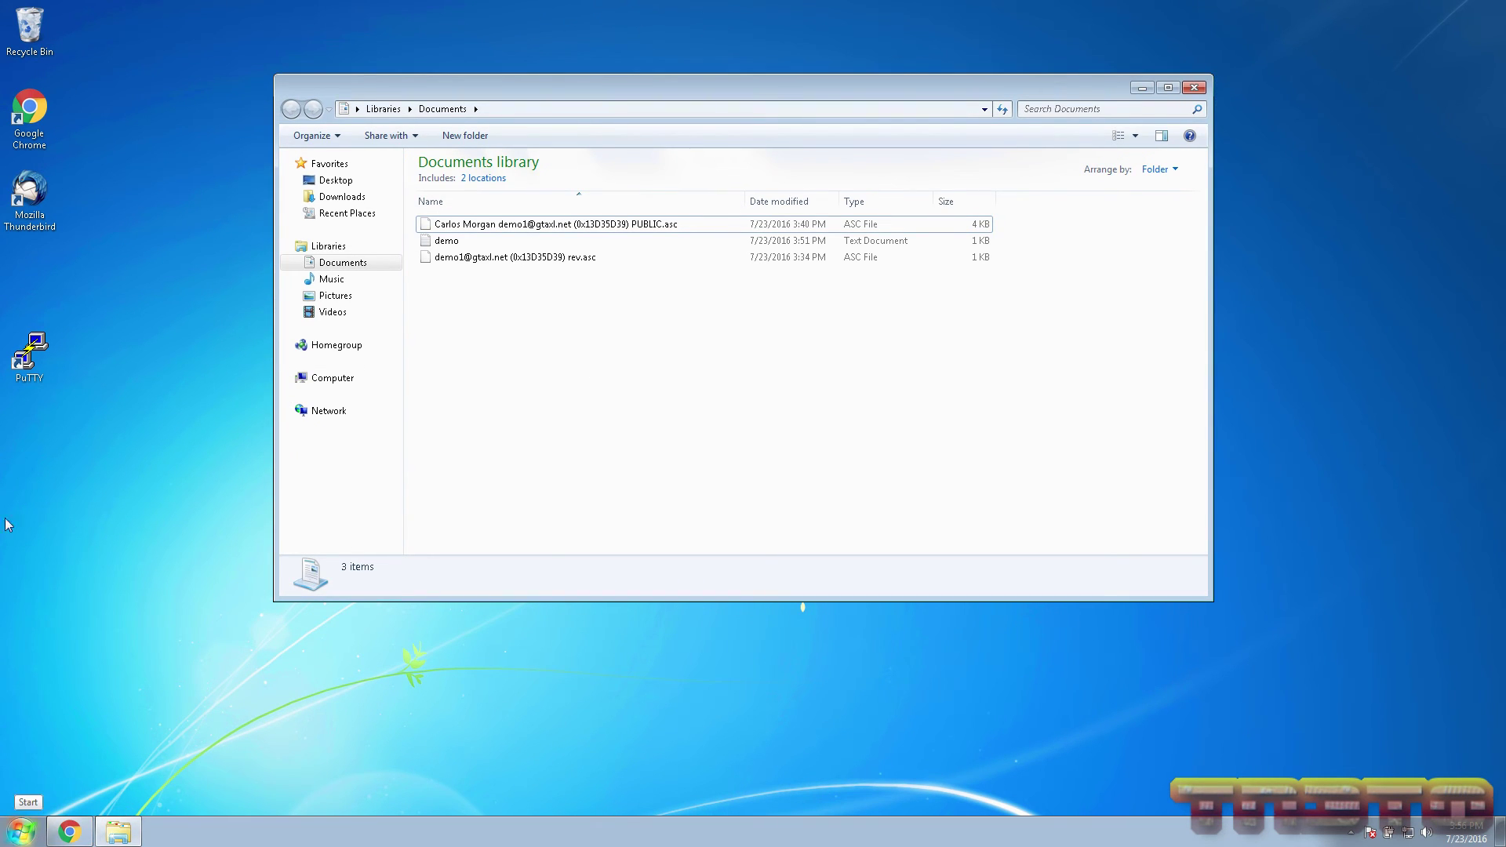
click(54, 193)
double_click(53, 191)
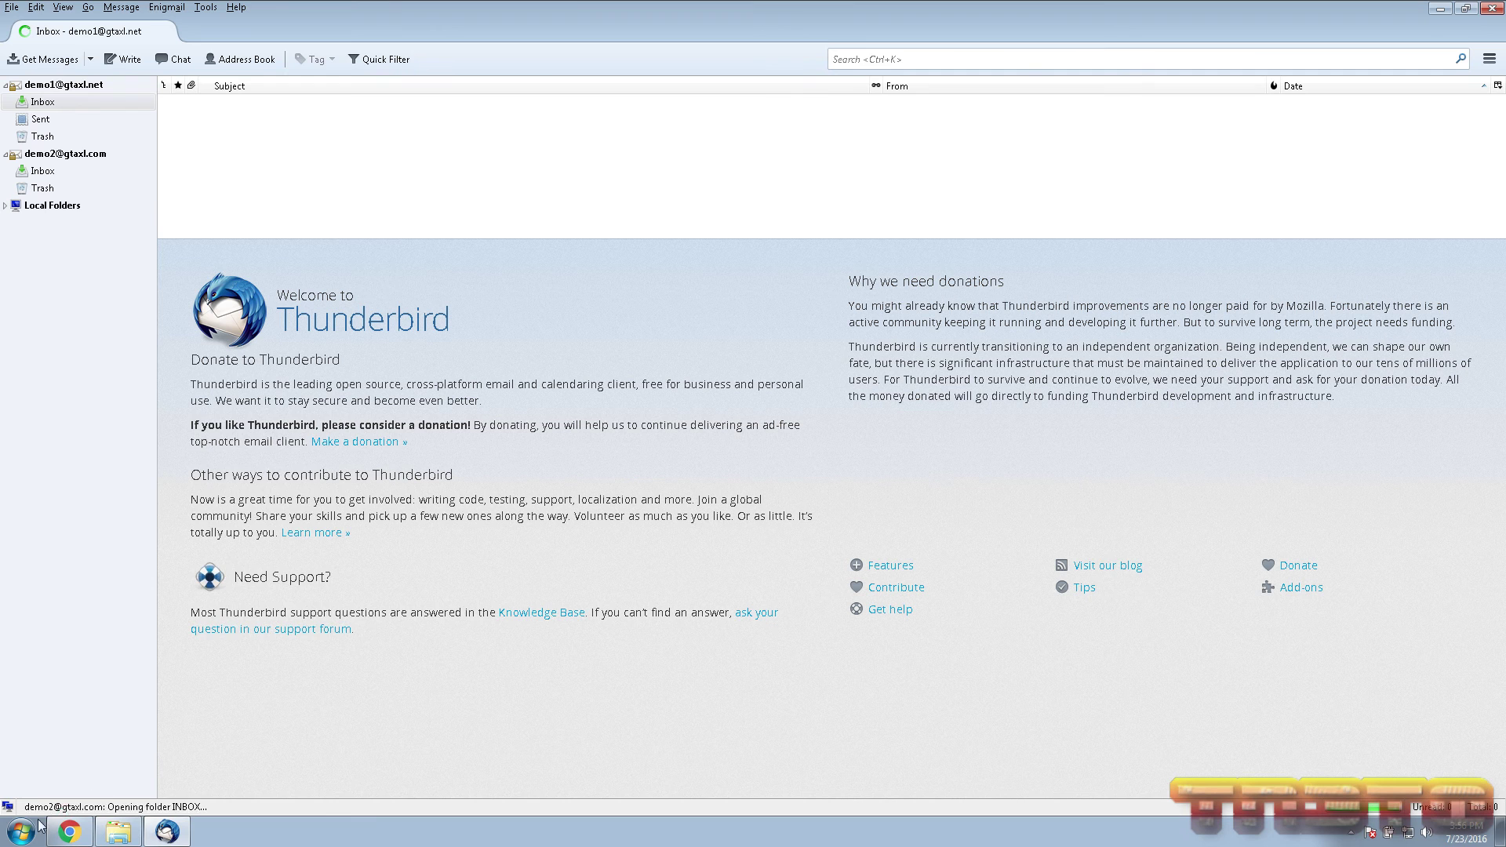
Step: Minimize Thunderbird and restore PRIVATE KEY.asc from the Recycle Bin
click(21, 831)
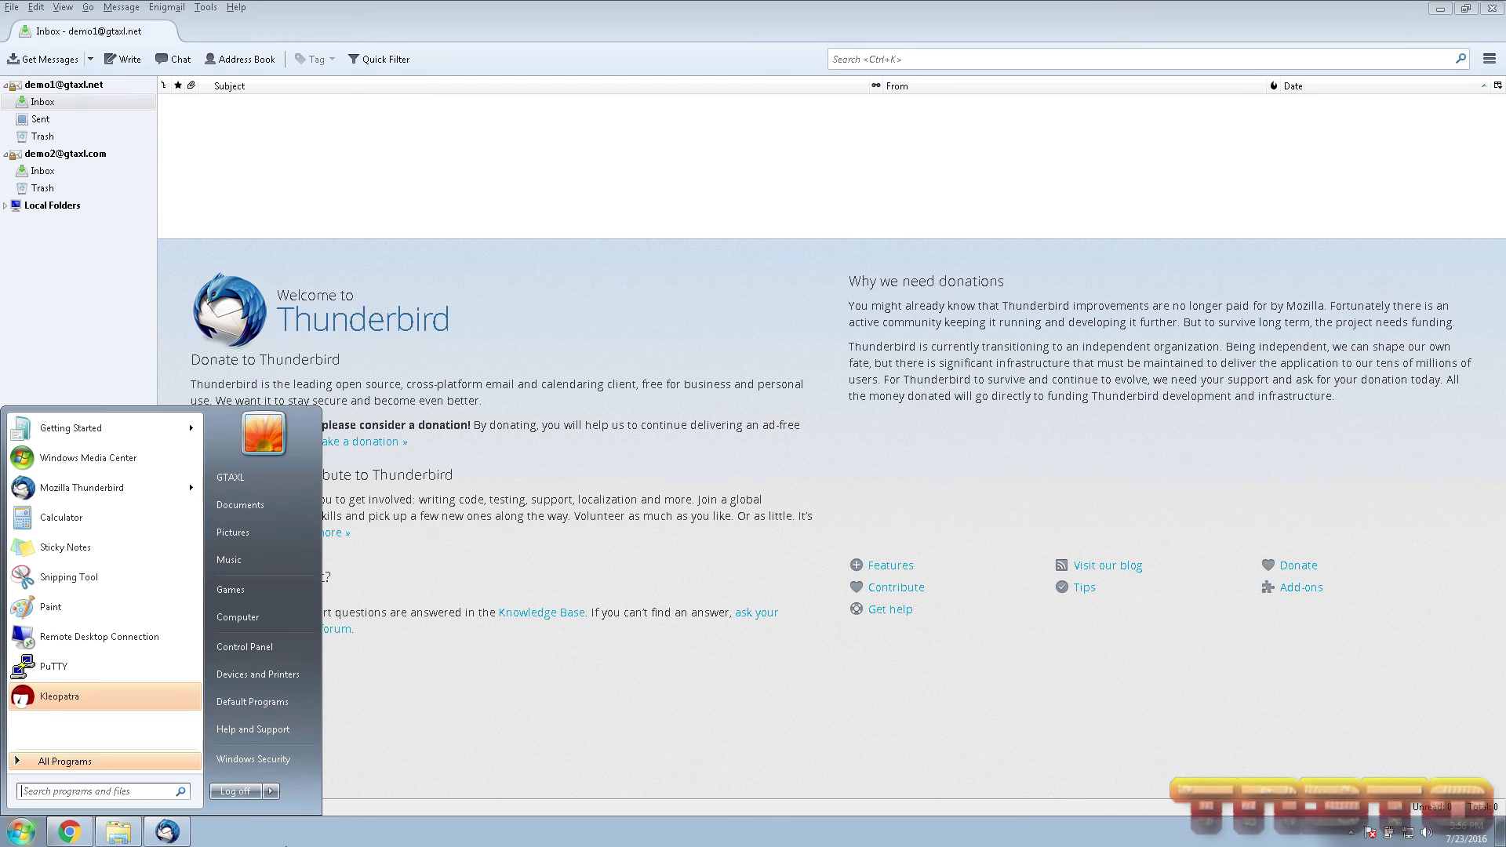
click(1019, 314)
click(1439, 7)
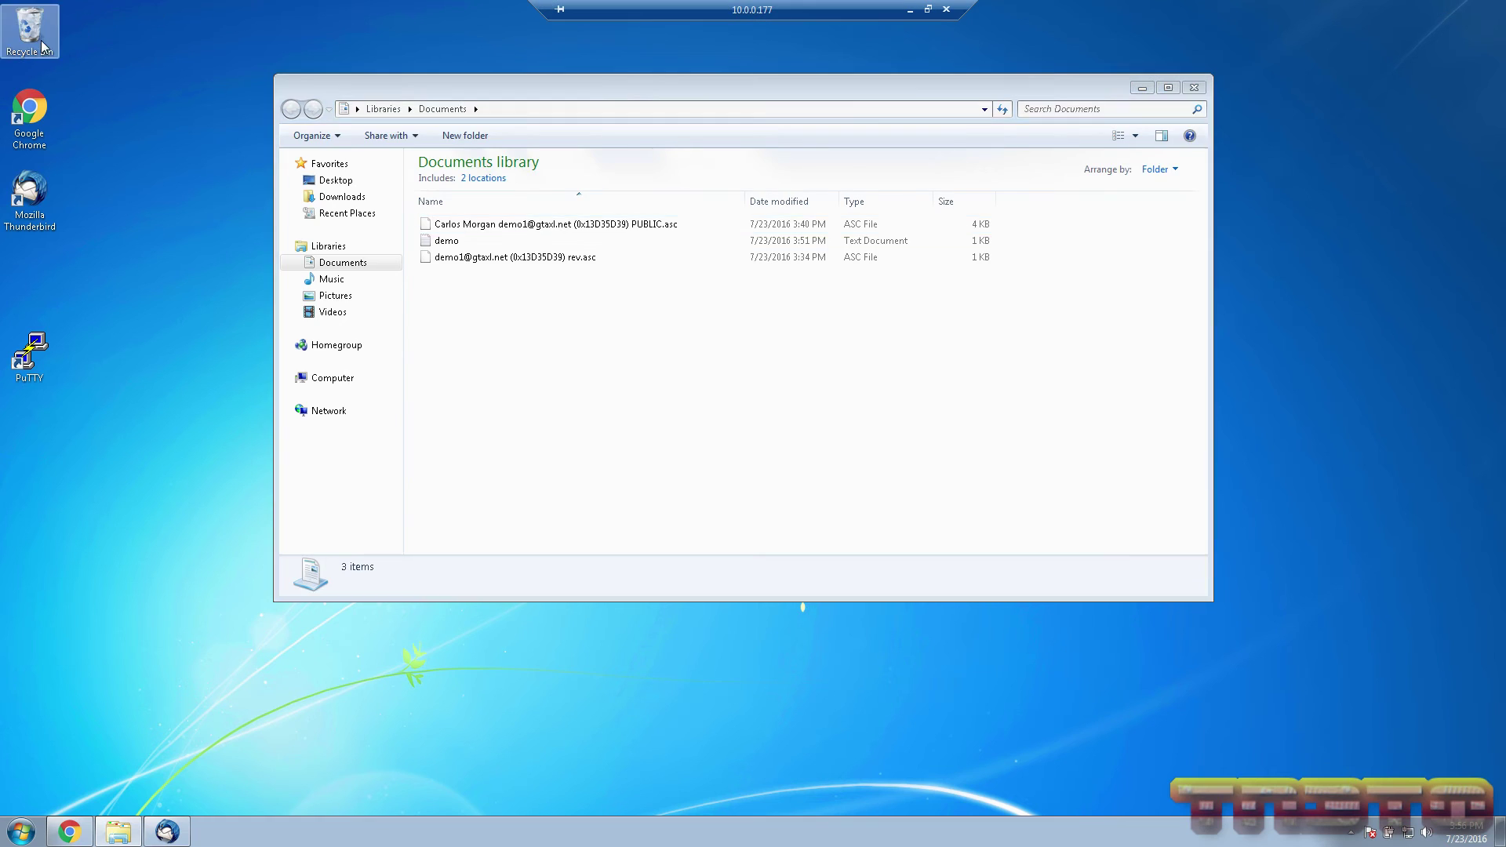
double_click(43, 47)
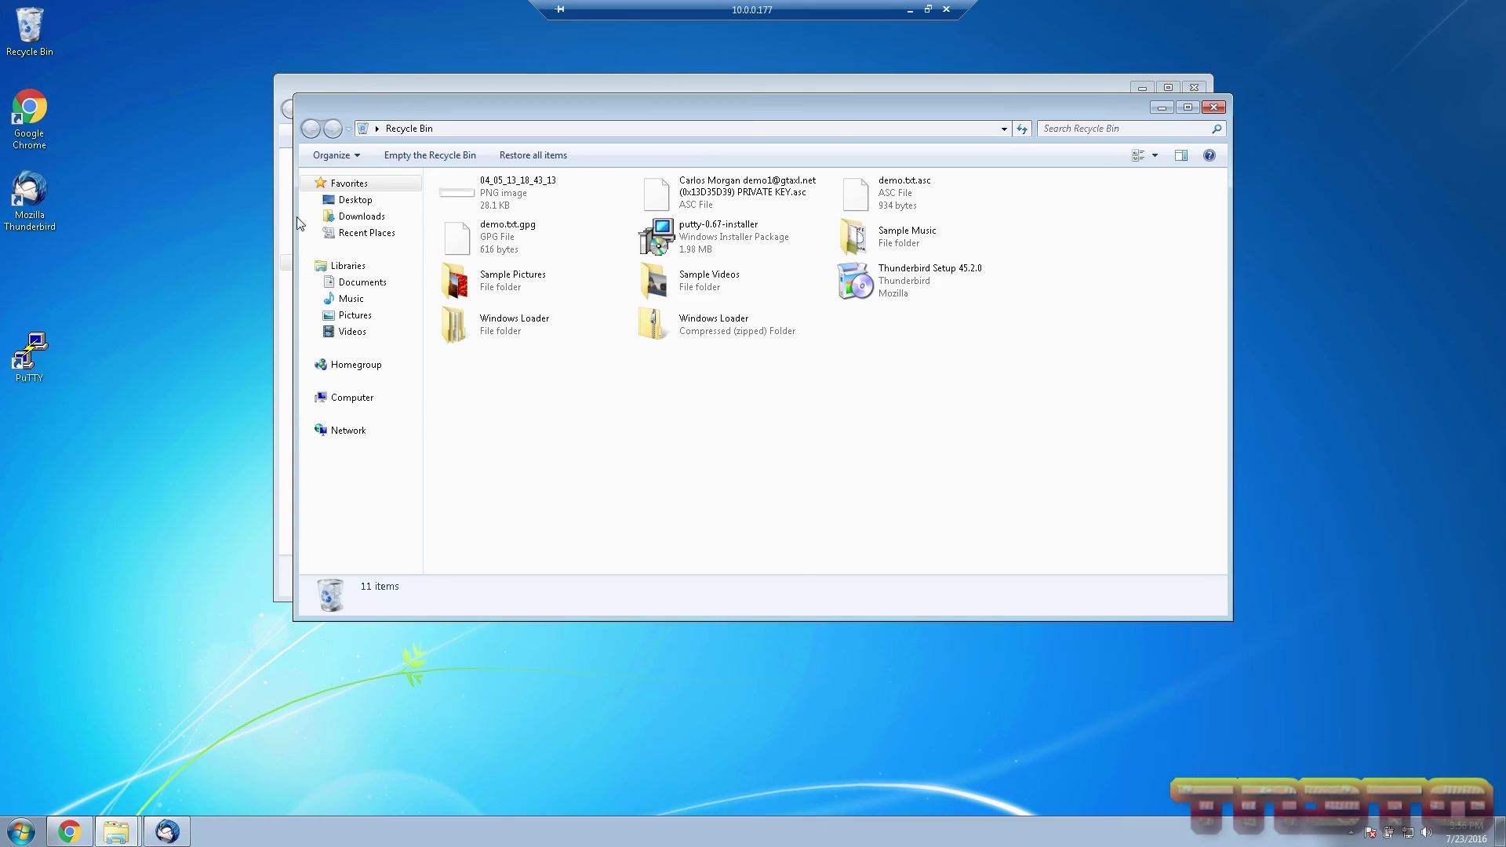
right_click(750, 201)
click(804, 218)
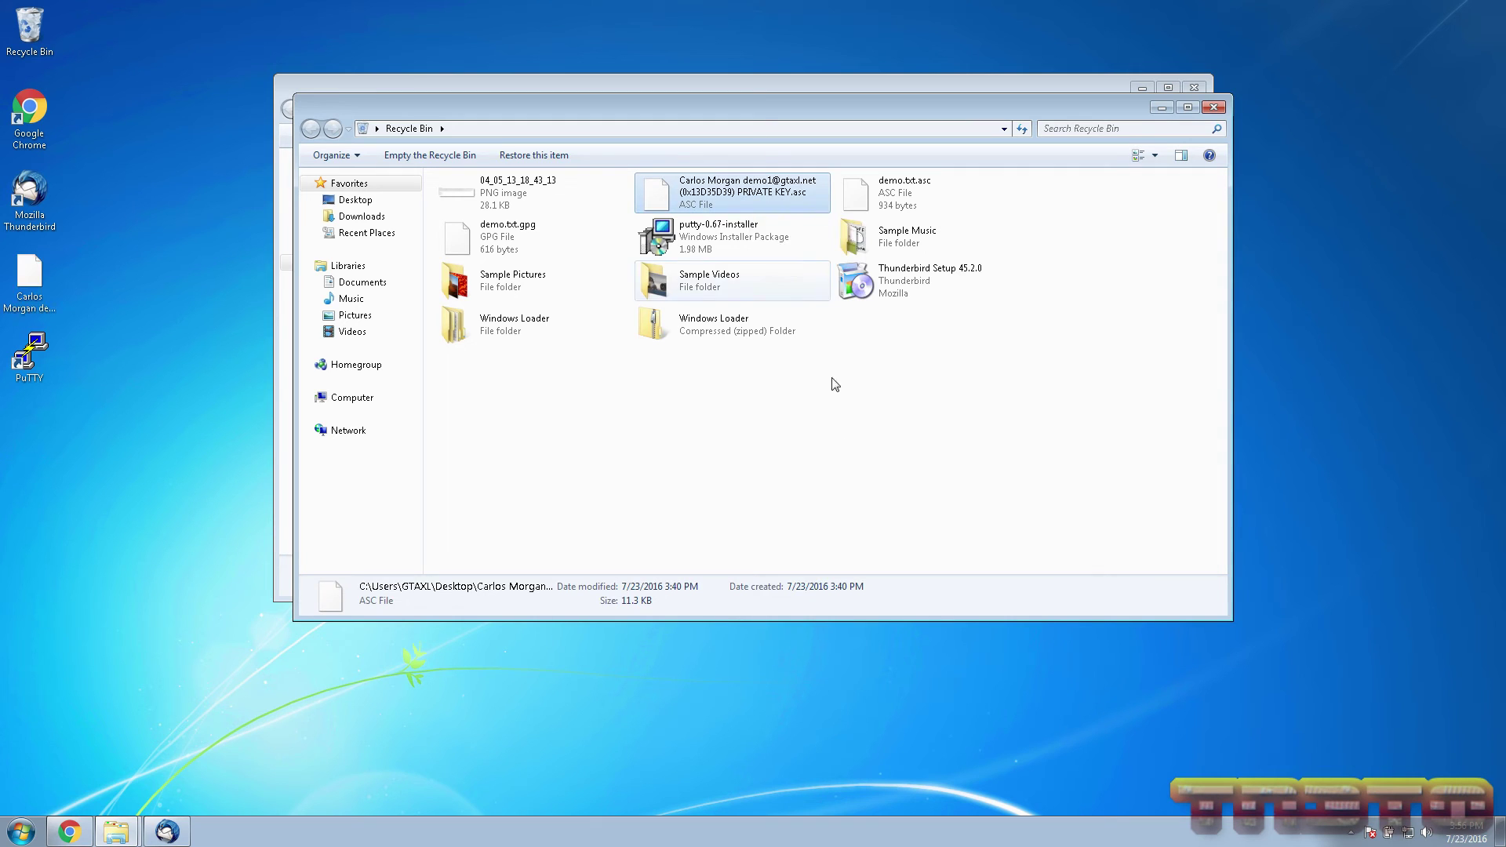
Step: Close the Recycle Bin and return to the Thunderbird window
click(1203, 111)
click(167, 832)
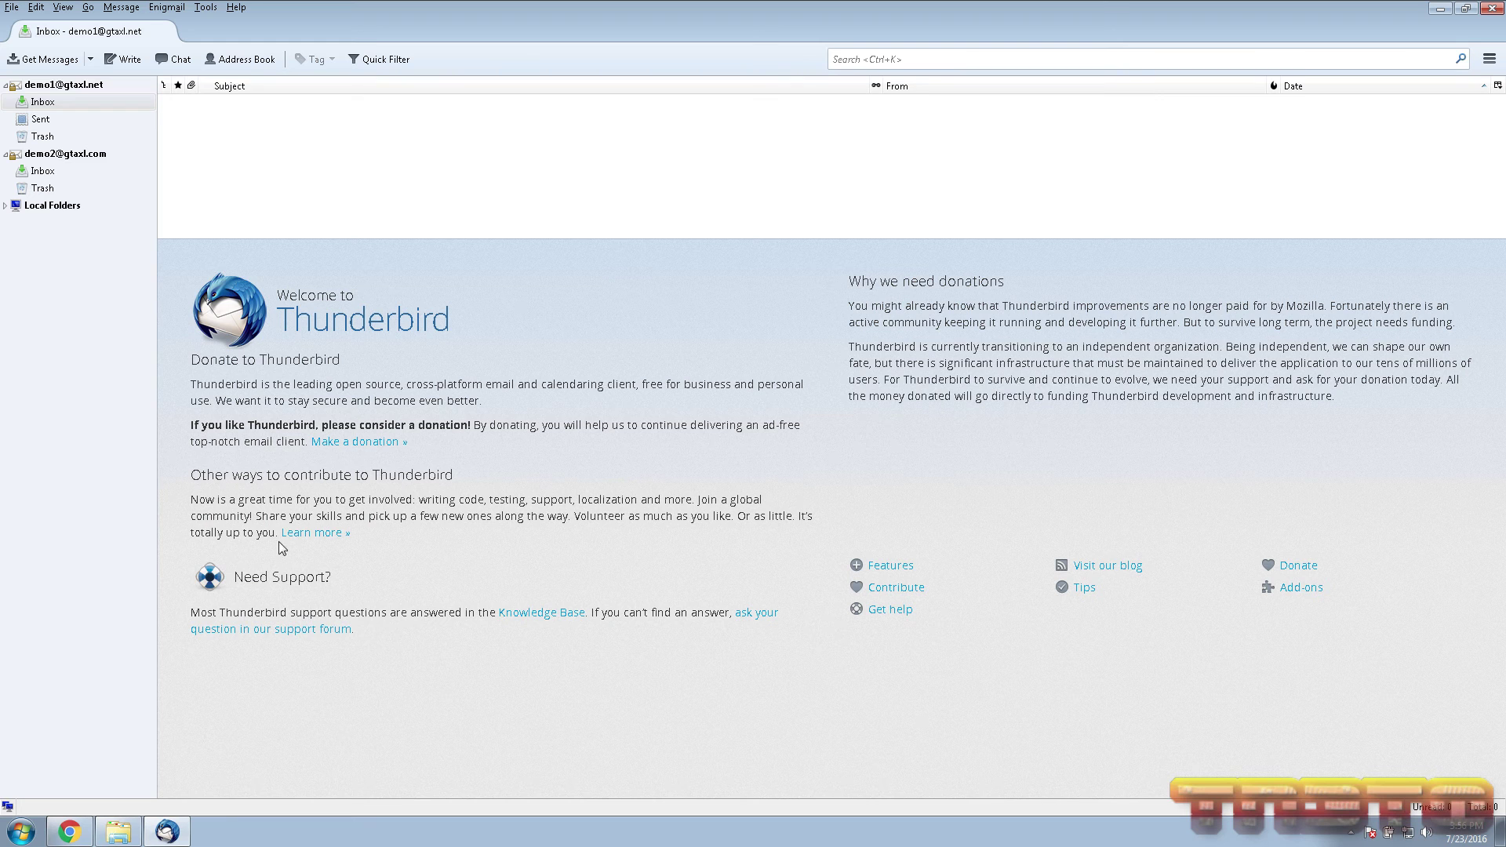
click(119, 831)
click(166, 831)
Step: Compose a new email to the demo recipient address with subject 'private key'
click(123, 59)
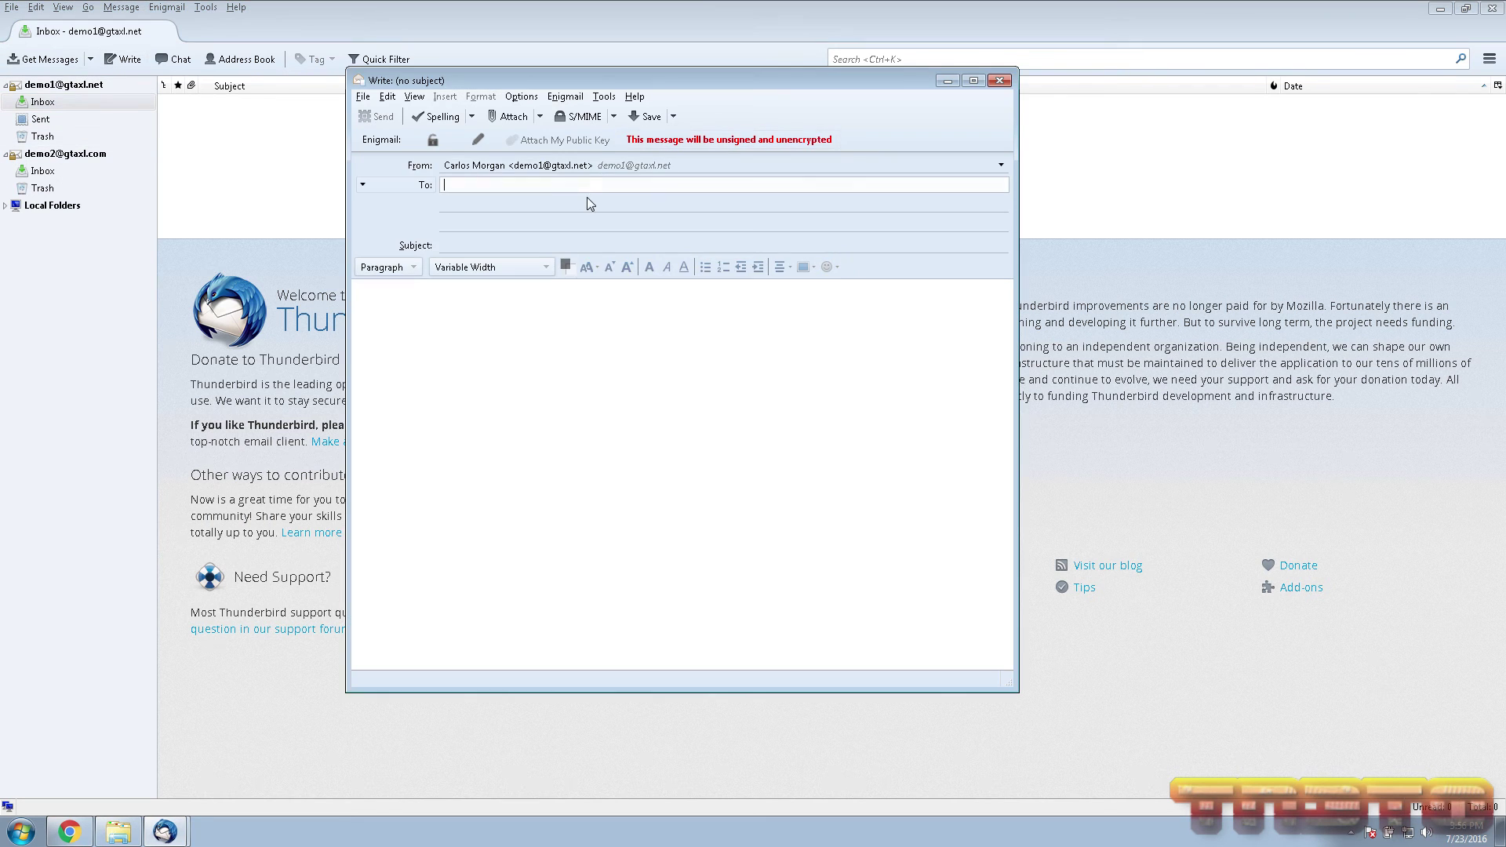
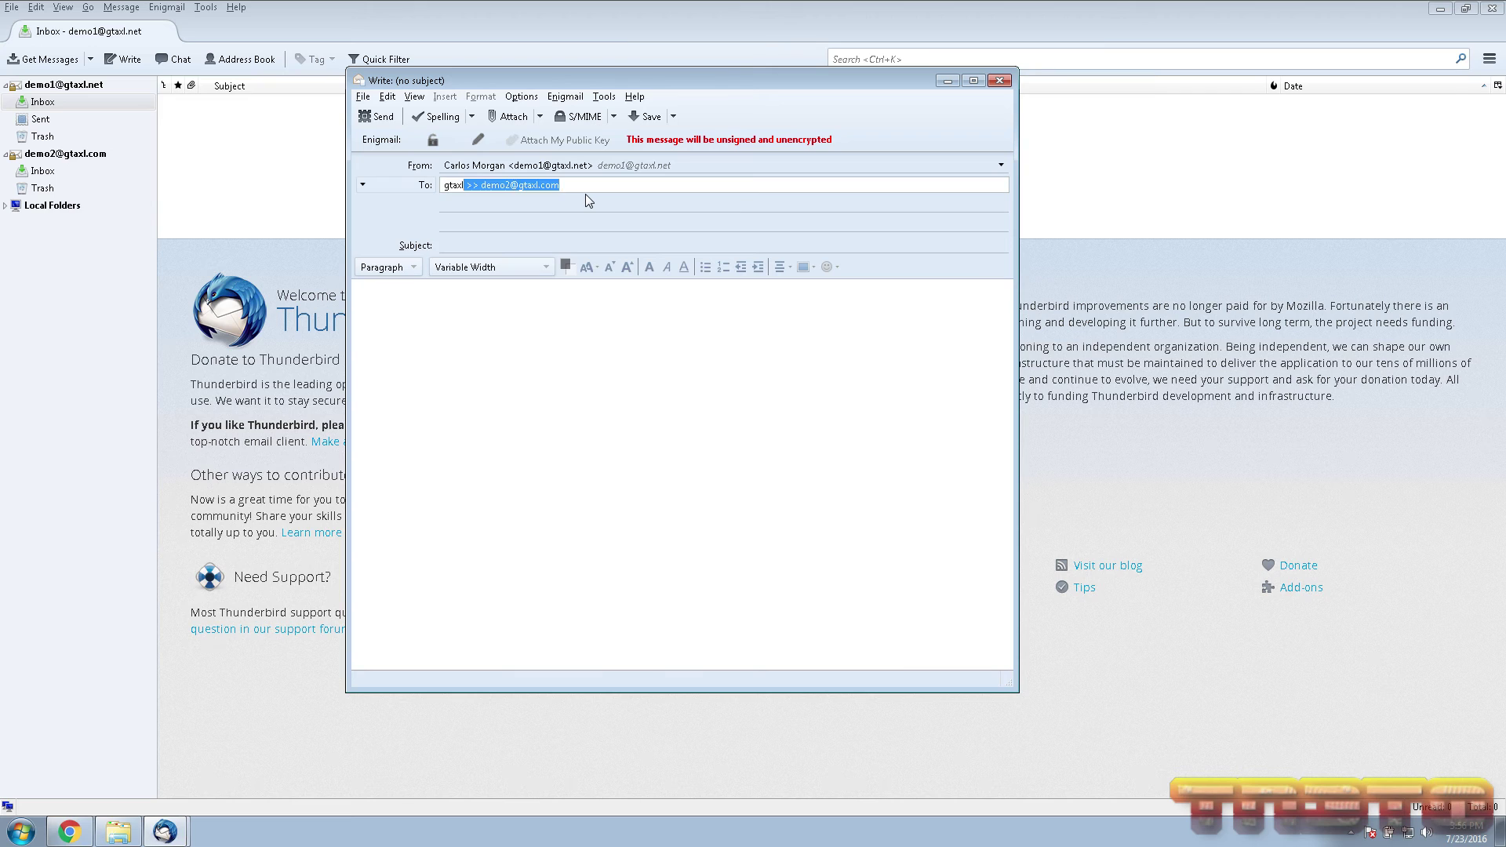
click(468, 244)
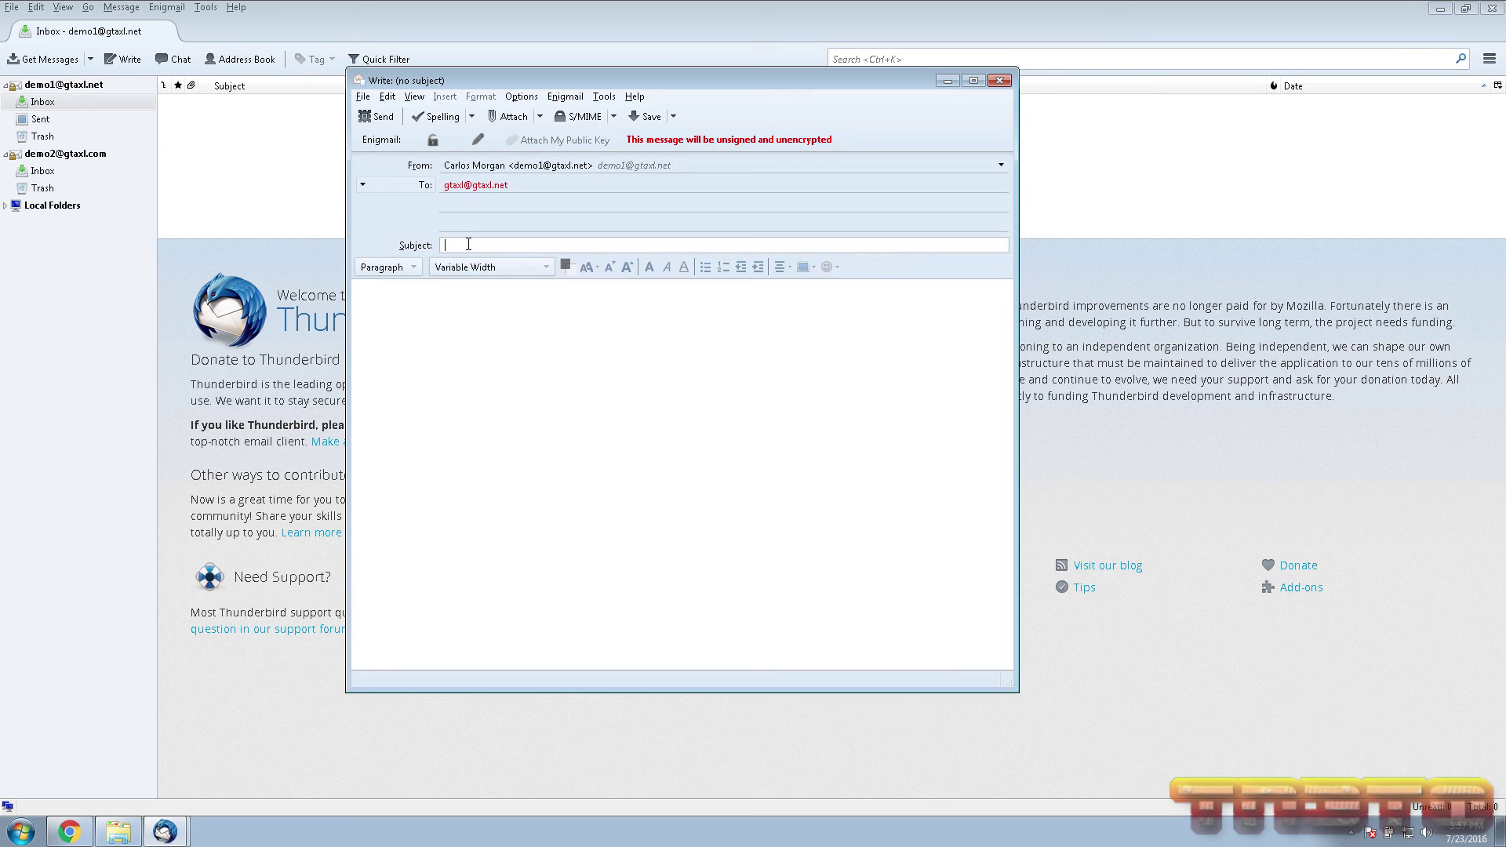
text(private key)
click(493, 343)
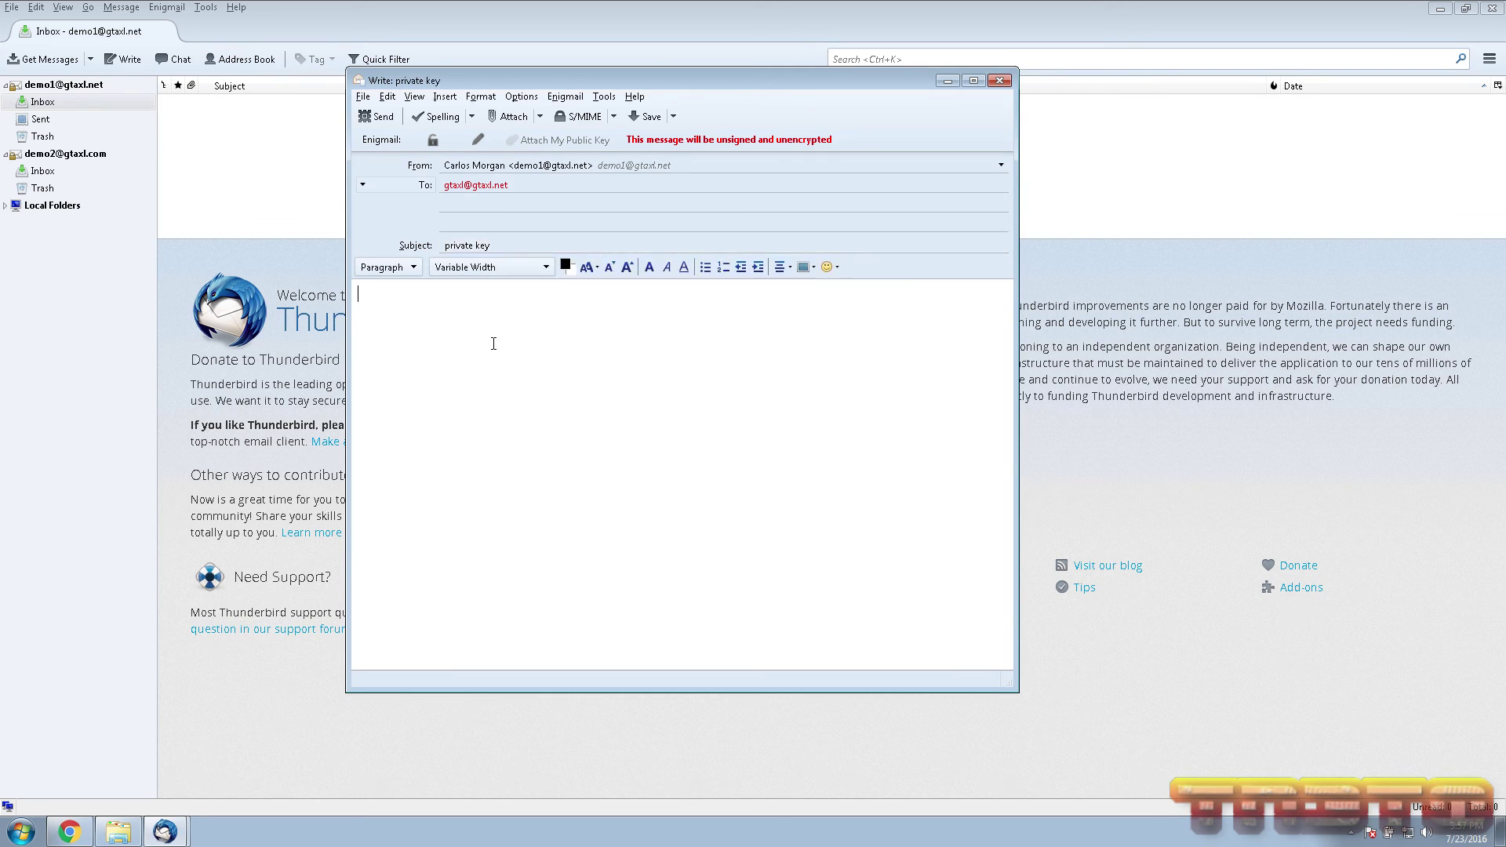
Step: Attach PRIVATE KEY.asc from the Desktop folder to the message
click(509, 116)
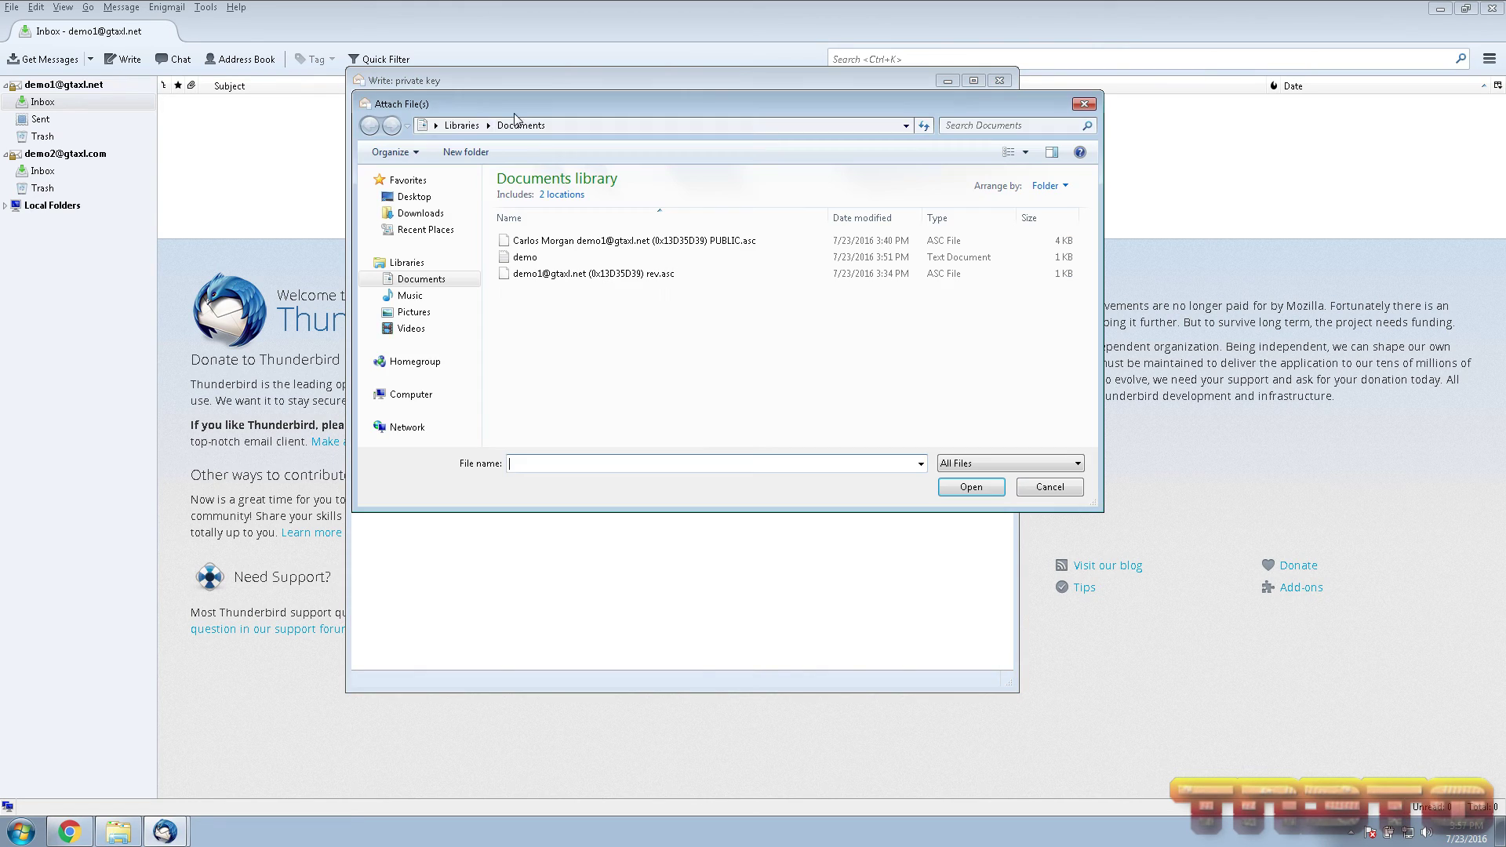
click(414, 196)
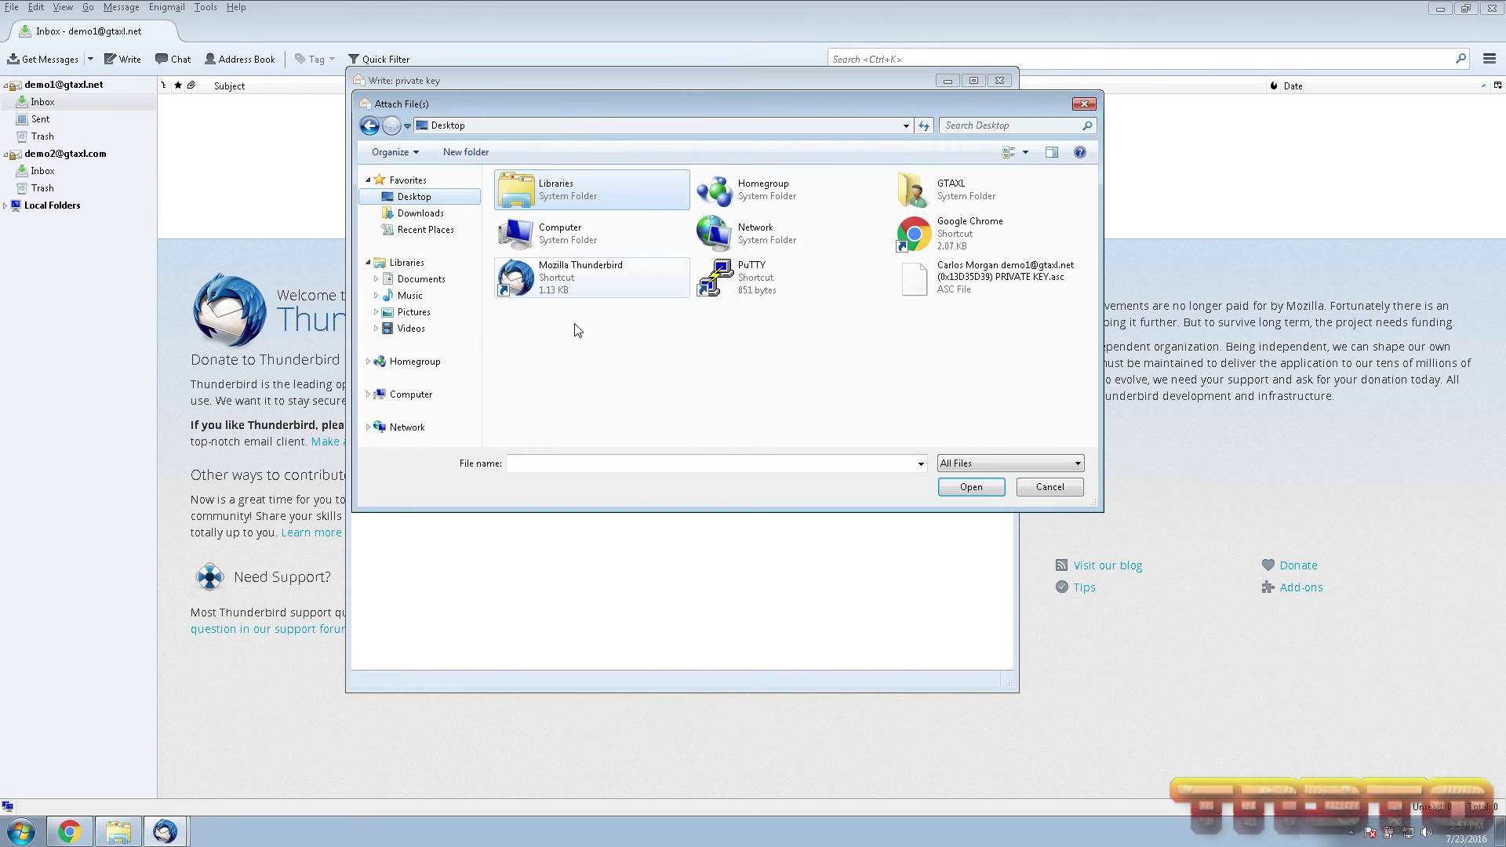
click(992, 284)
click(970, 486)
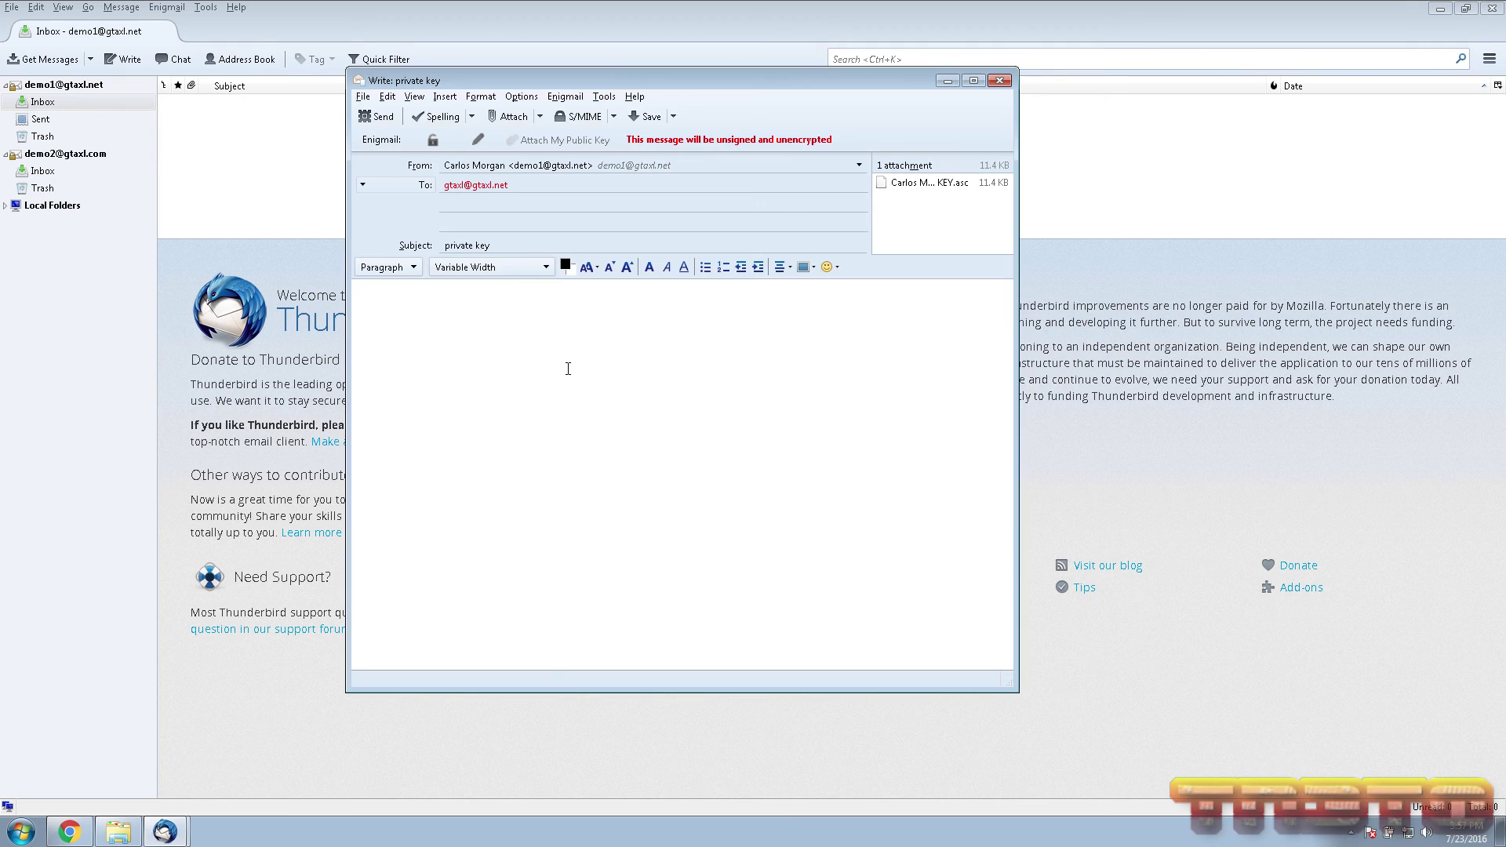
Step: Add filler body text, send the message, and minimize Thunderbird
click(557, 346)
text(l/fkjgvsdfl;kjg)
click(379, 122)
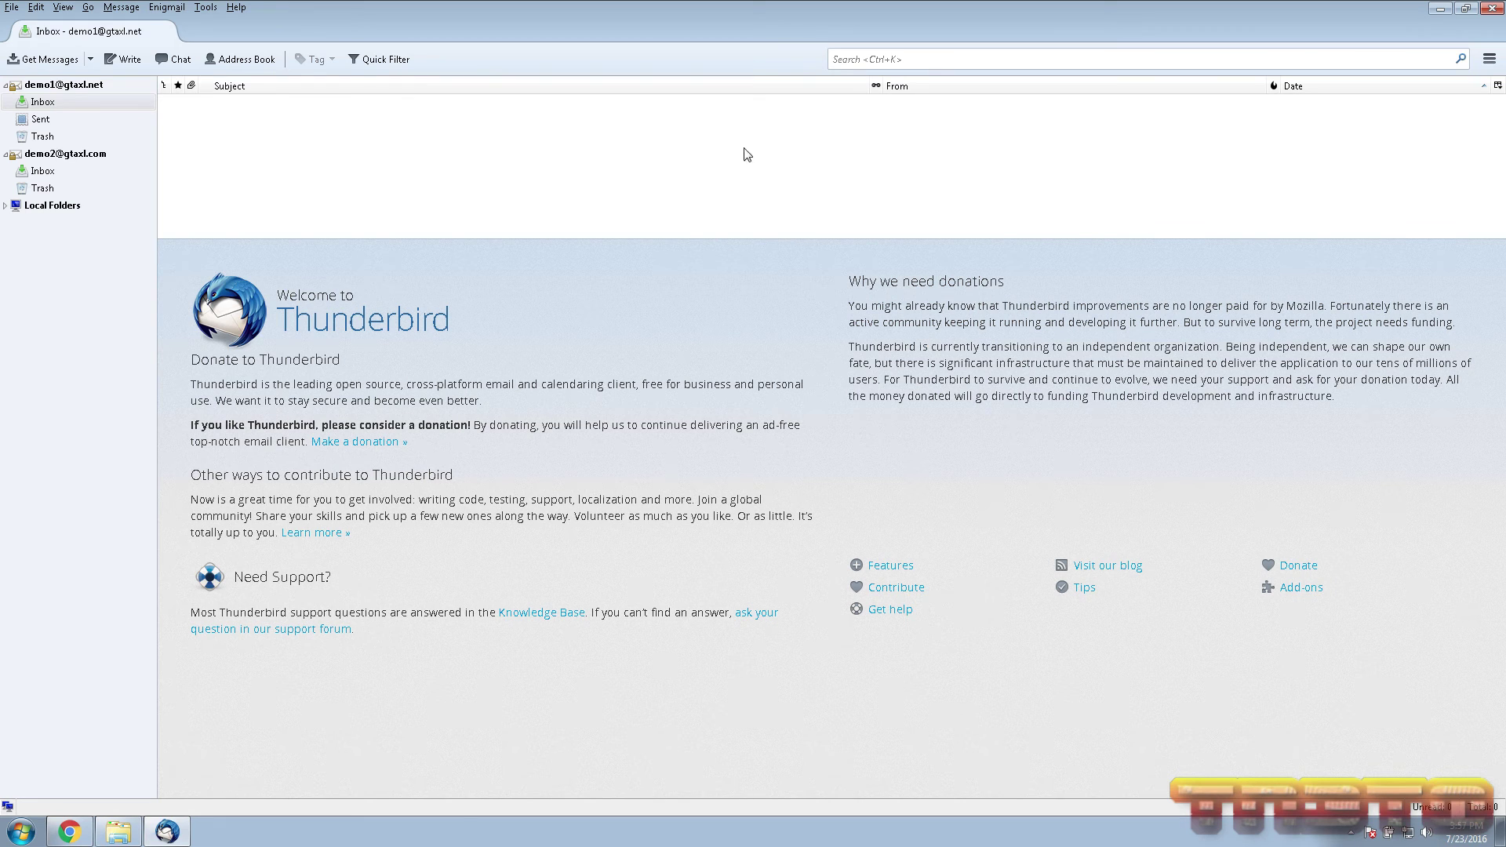
click(1440, 8)
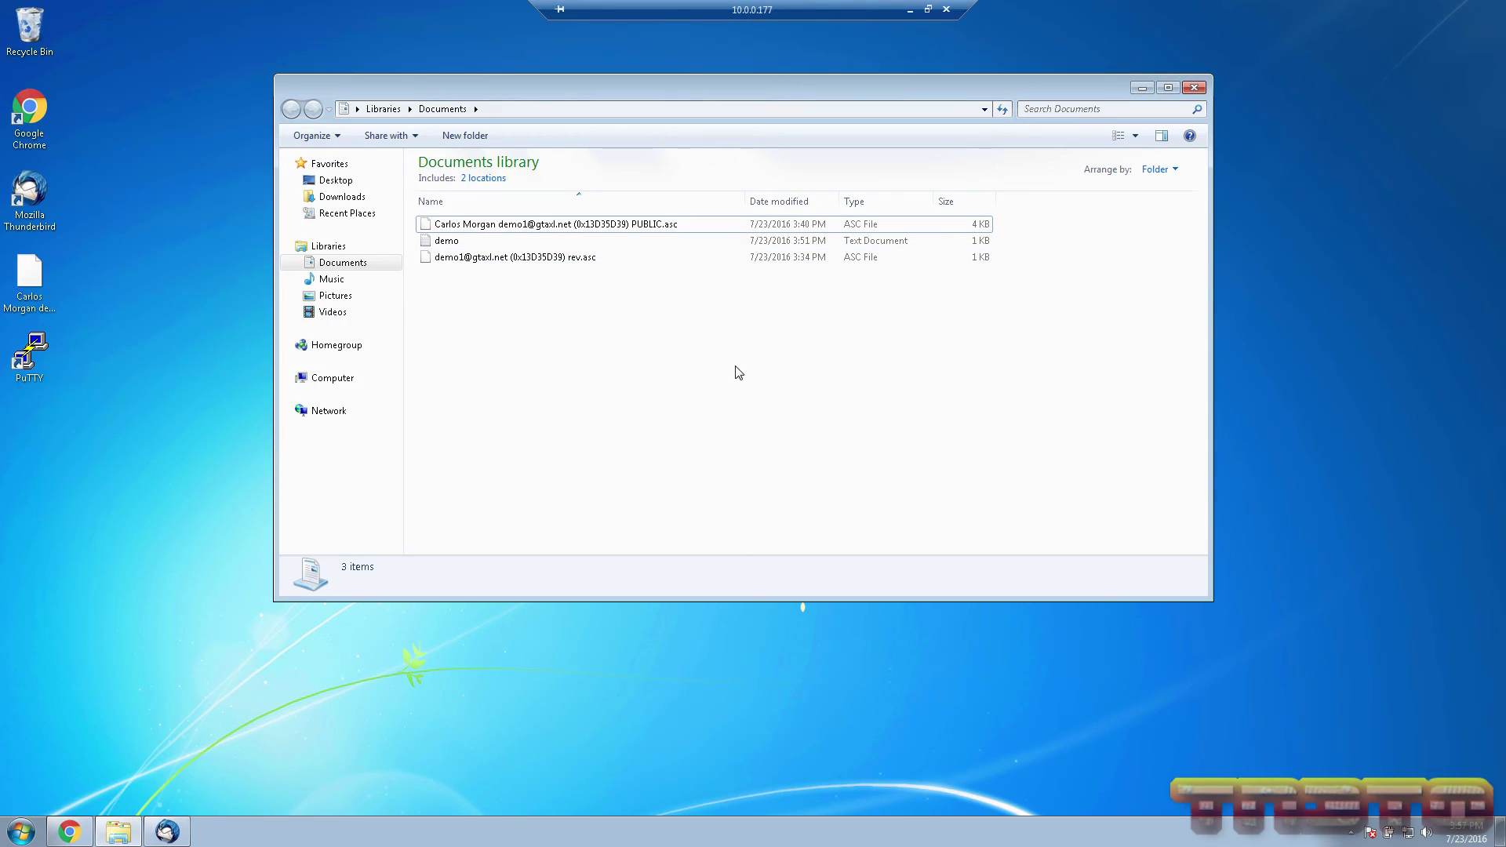
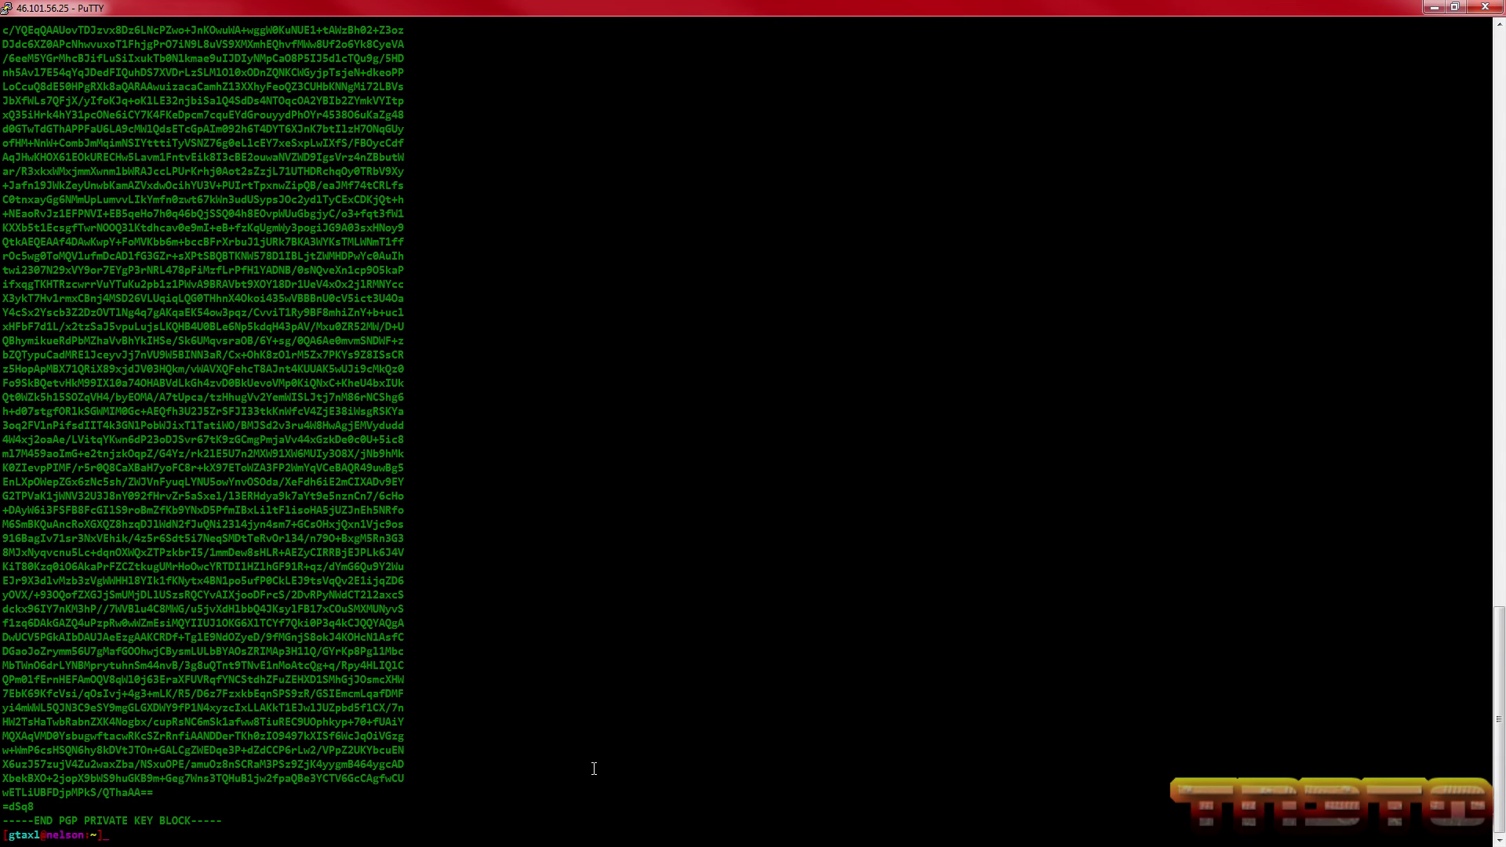
Step: Clear the screen, import private.asc with gpg --allow-secret-key-import, then list the secret keys
text(clear)
key(Return)
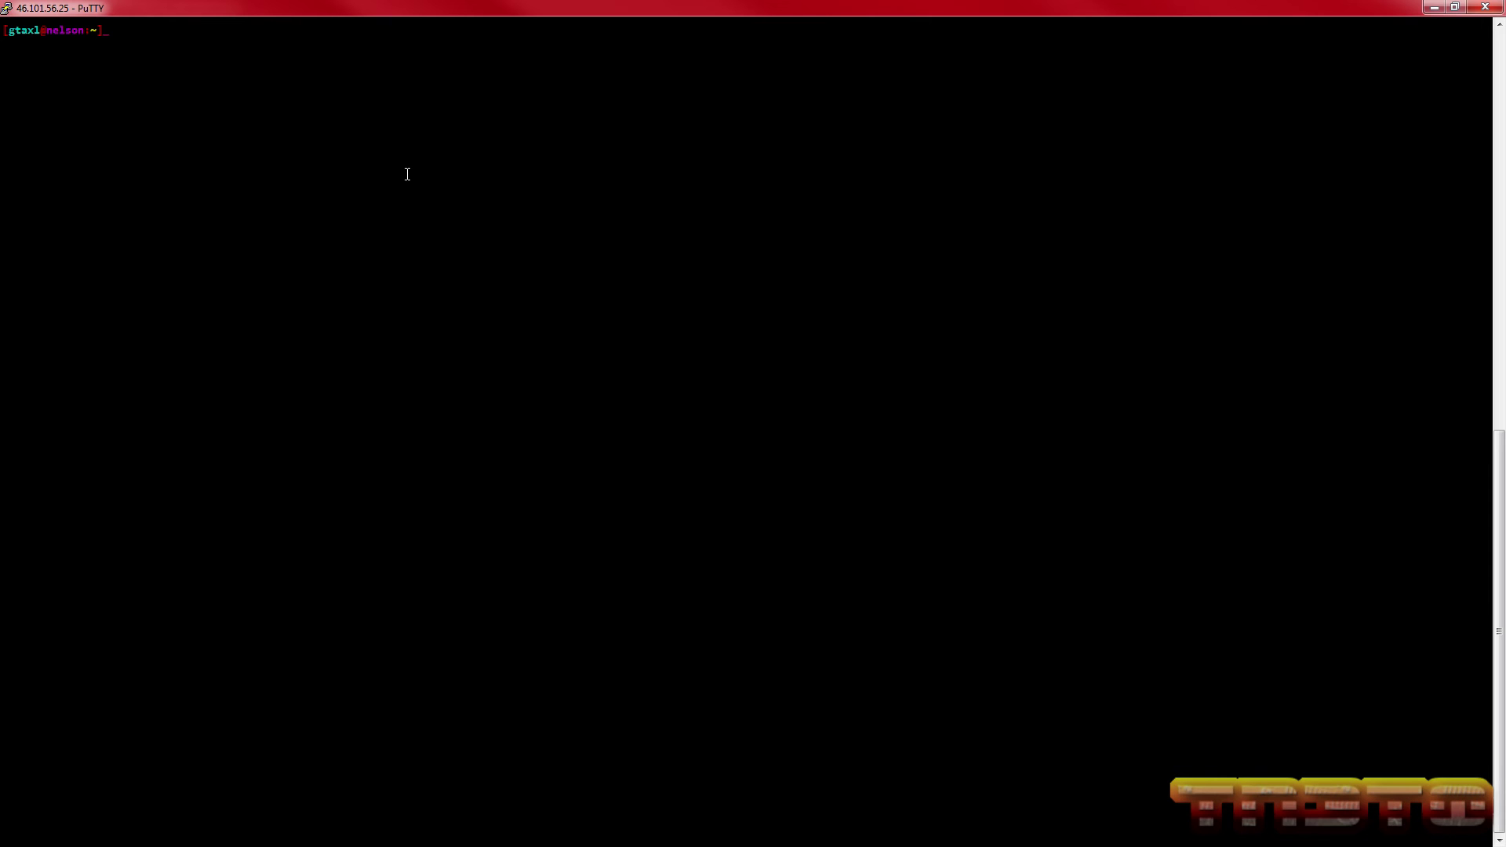
text(gpg --allow-secret-key-import --impor)
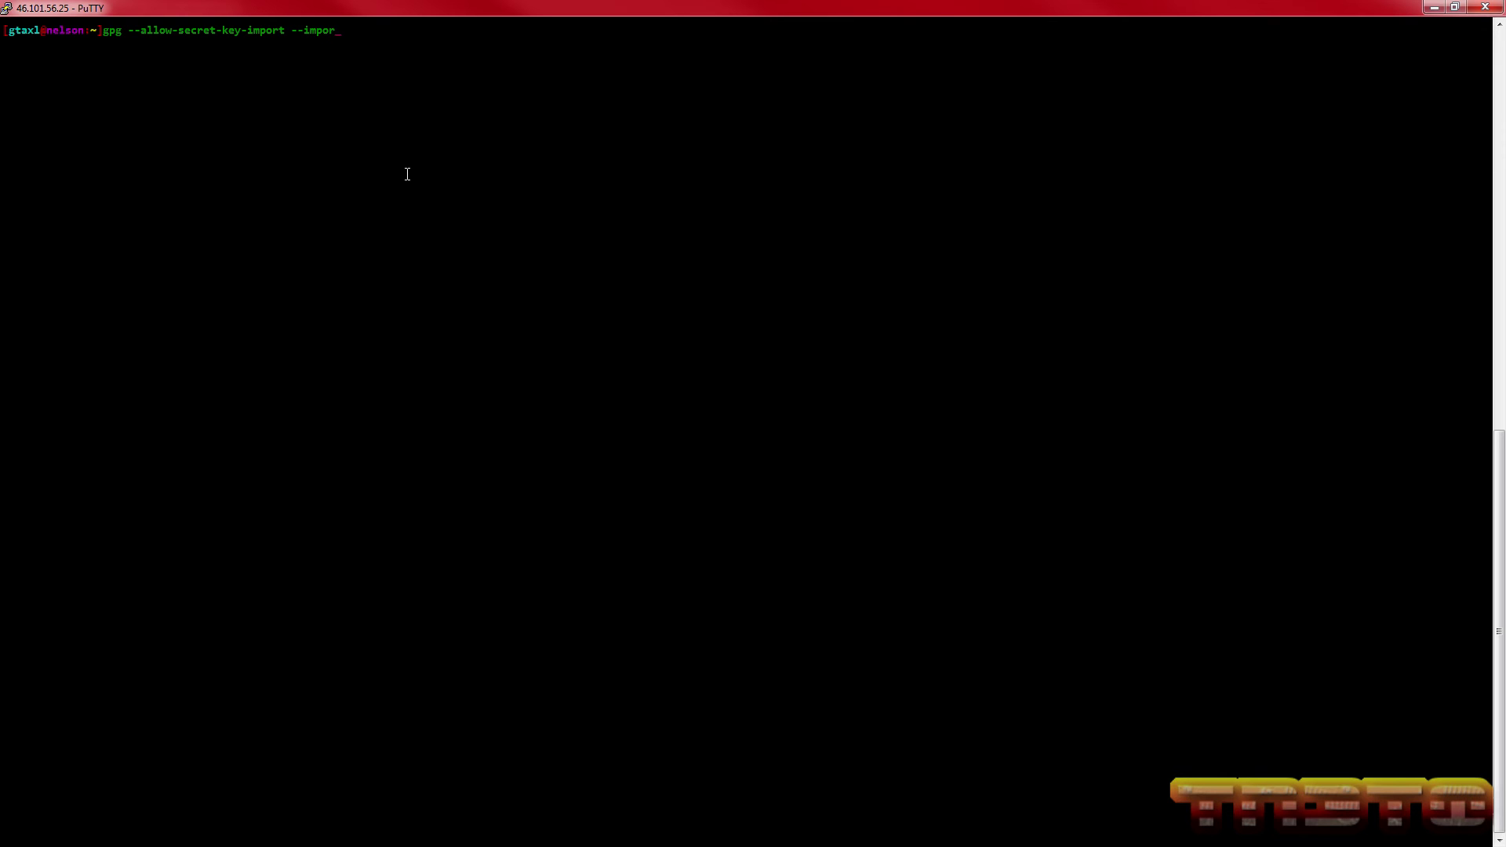
text(t --import p)
key(Tab)
key(Return)
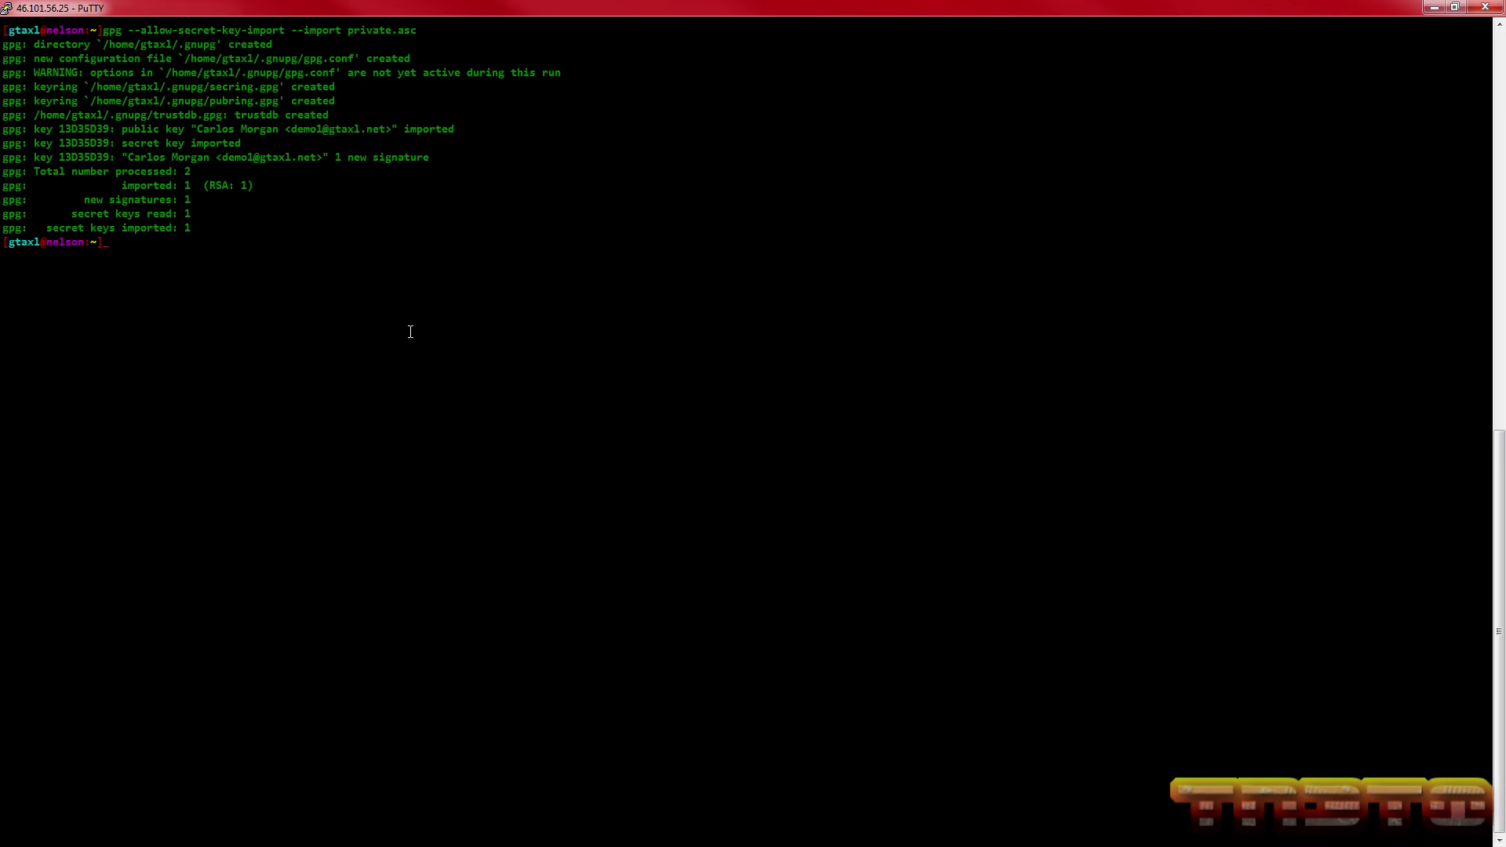
text(gpg --list-secret-keys)
key(Return)
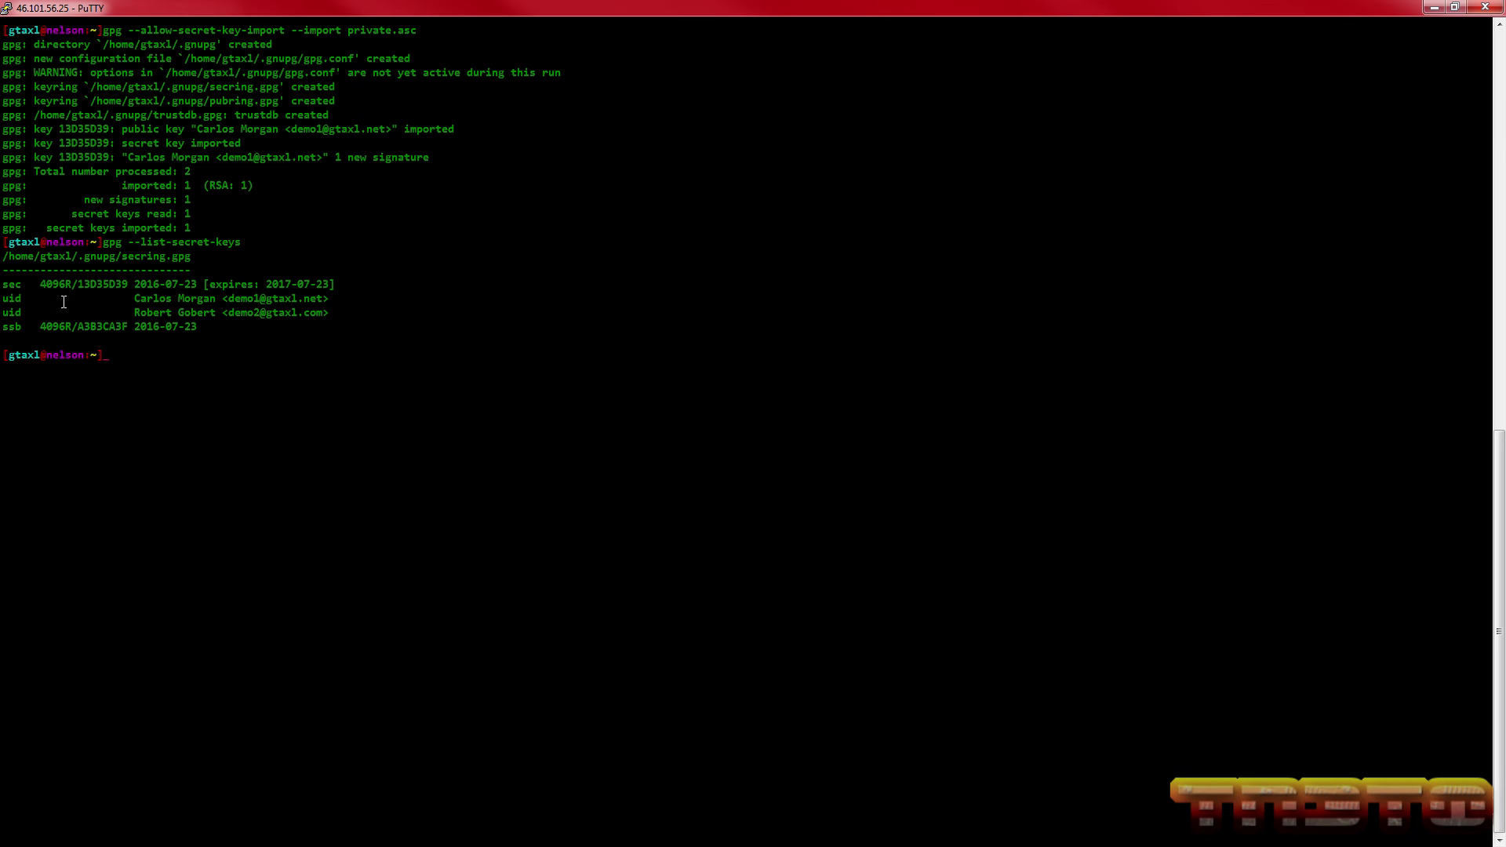
Step: Point out the secret key's size, ID, creation date 2016-07-23, expiry date and user IDs
drag(5, 284, 115, 285)
click(83, 292)
drag(134, 284, 194, 282)
click(282, 371)
drag(210, 285, 335, 306)
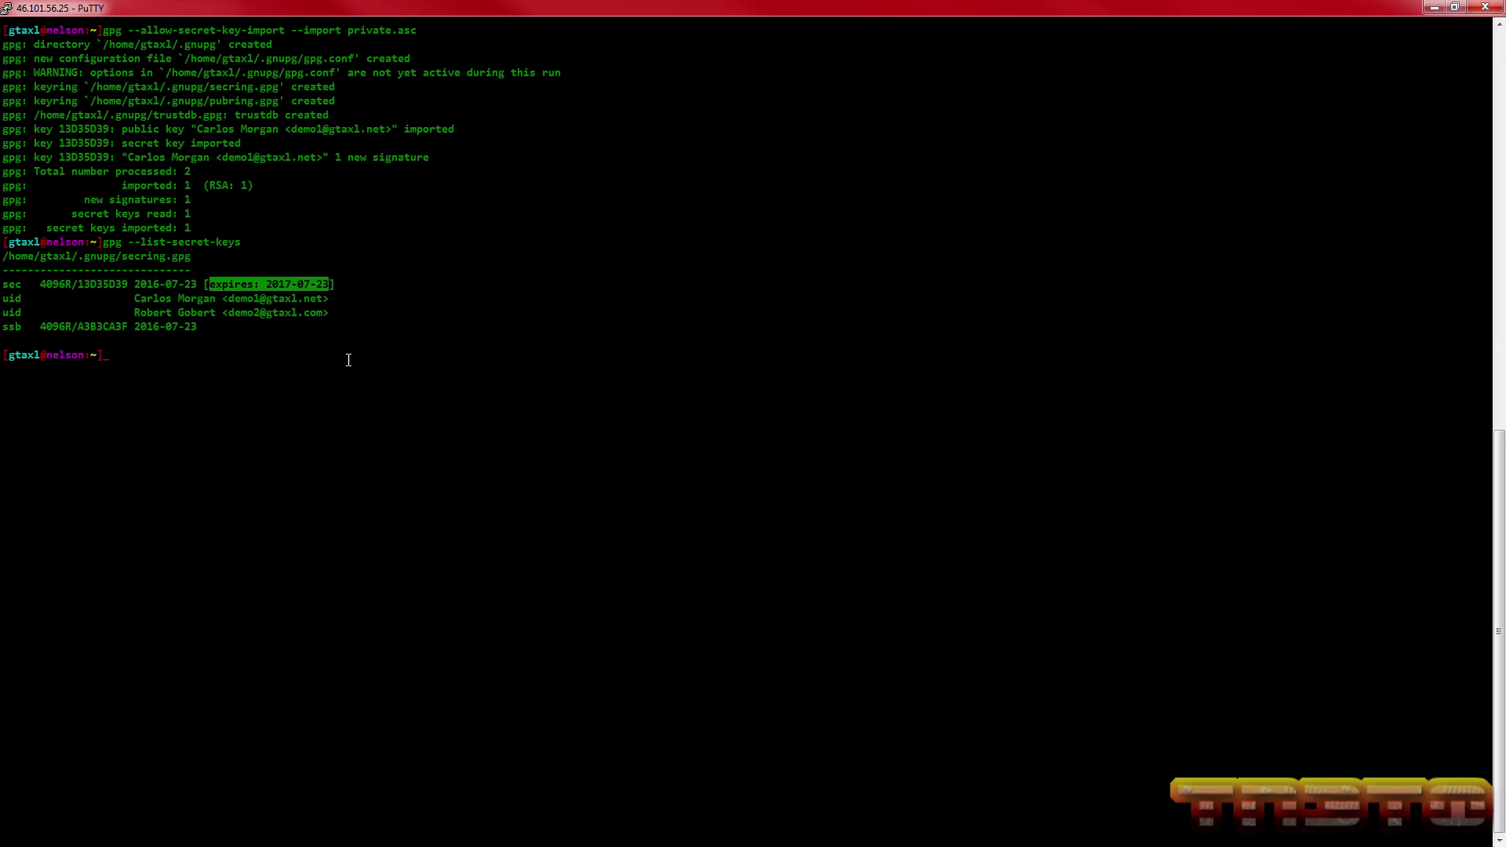
click(351, 410)
drag(3, 300, 18, 302)
click(257, 412)
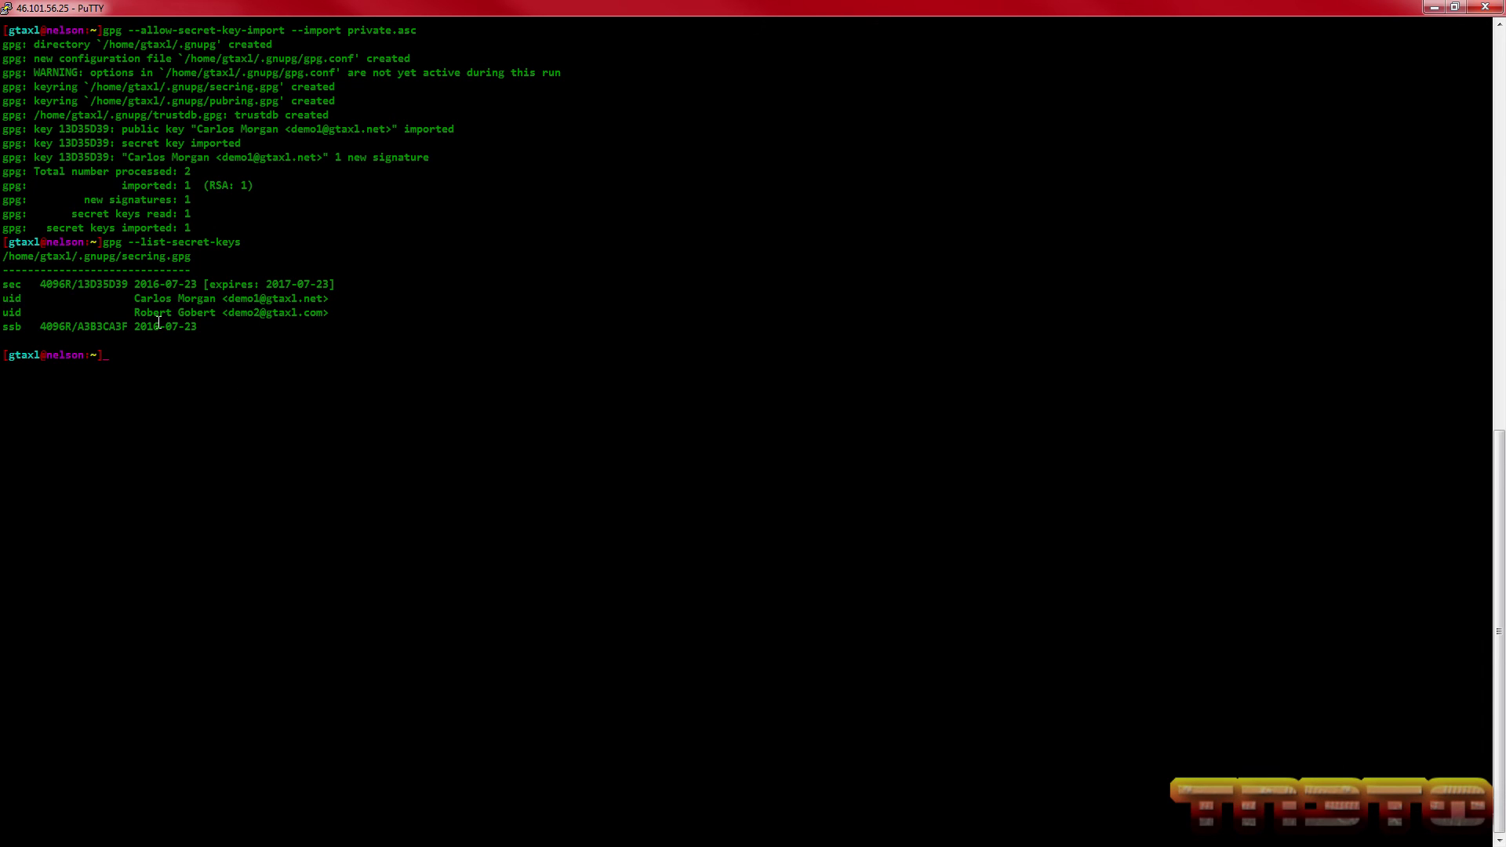
drag(135, 299, 336, 310)
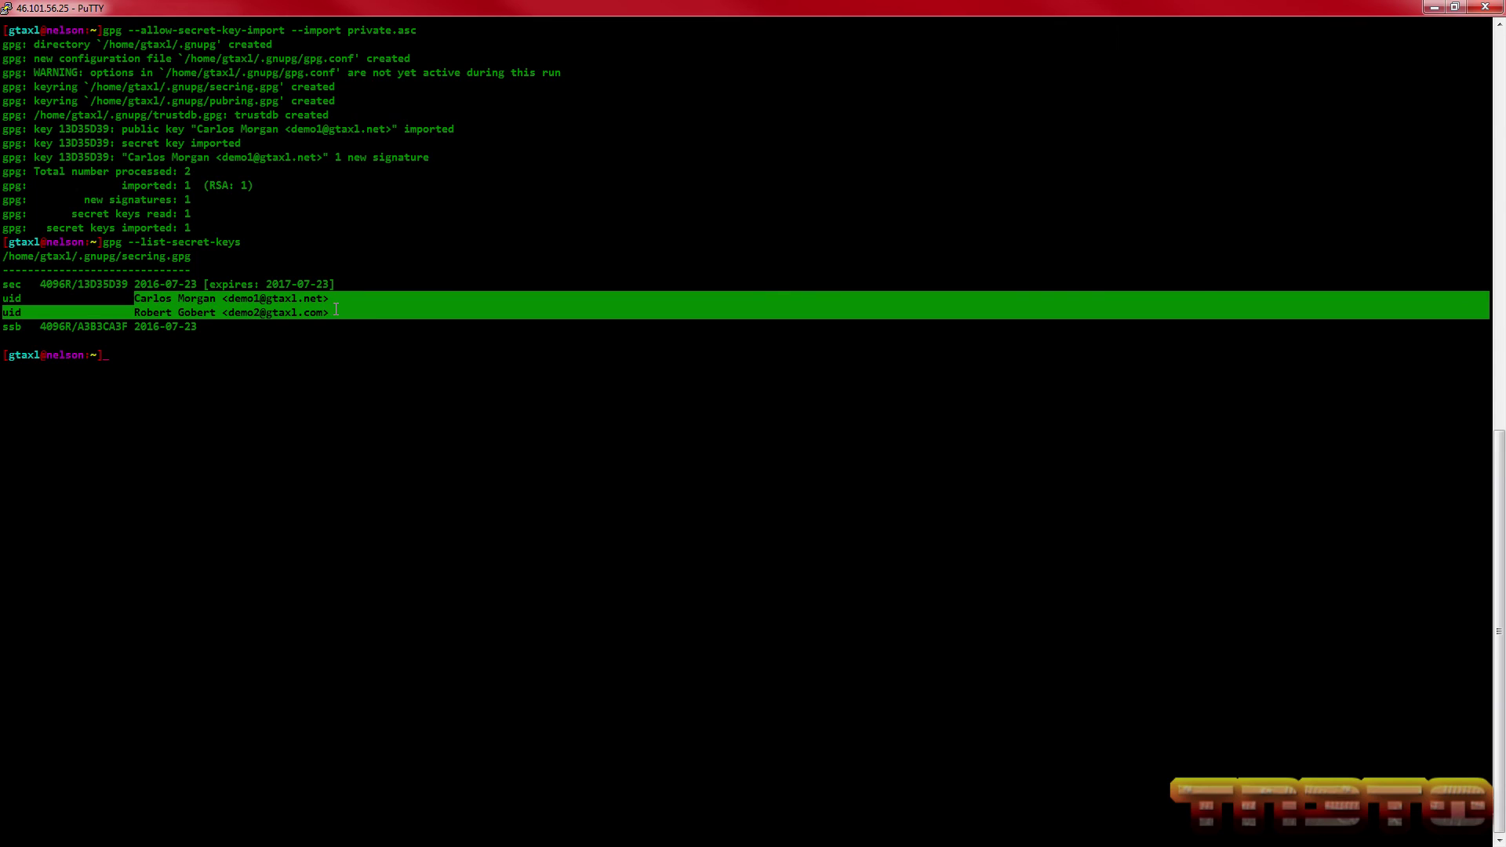
click(330, 375)
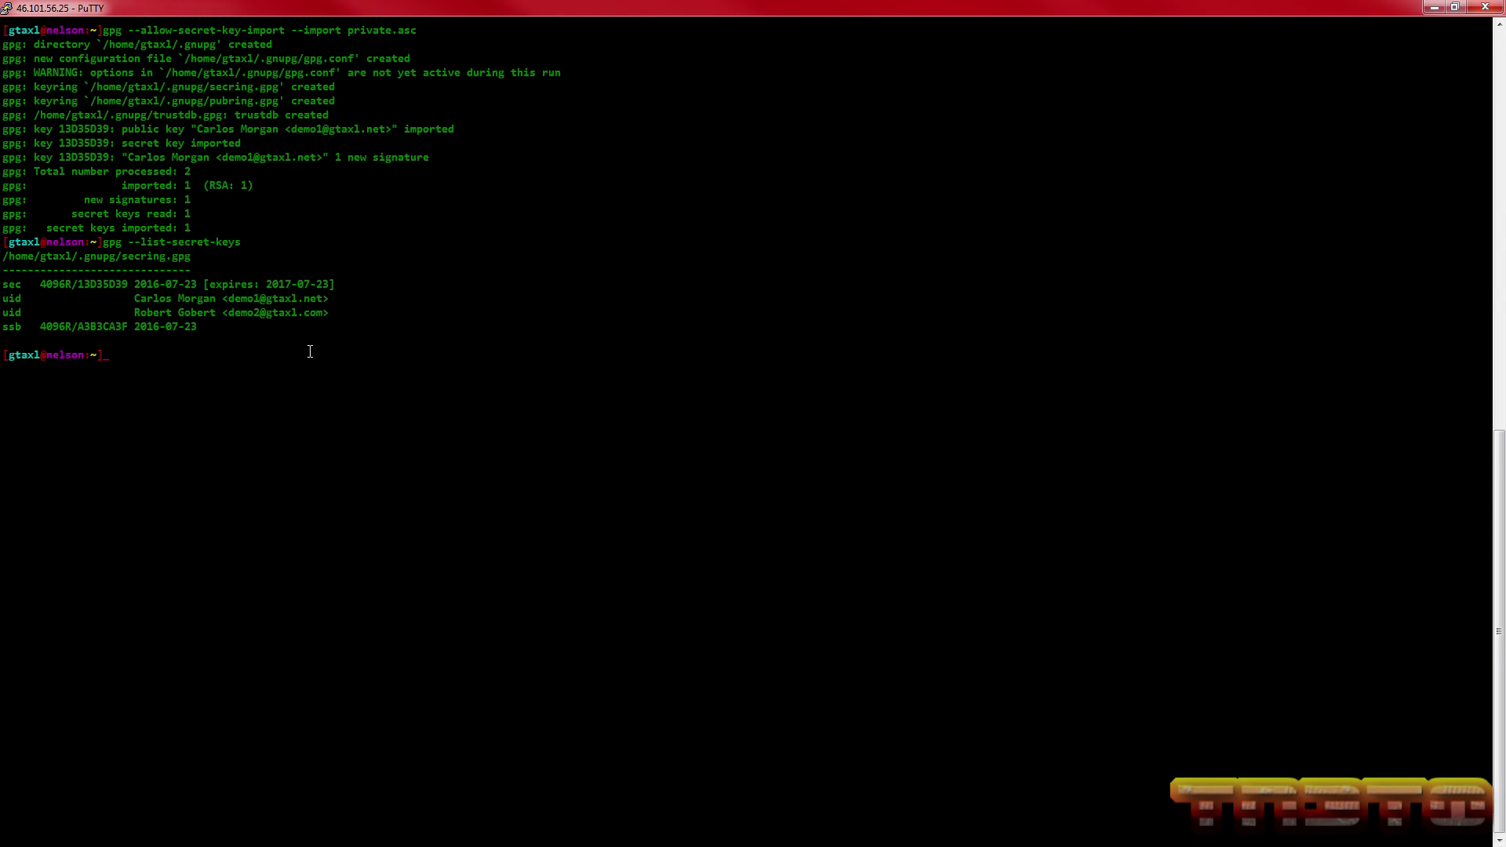
Step: Run gpg --list-keys and compare the public key's pub label with the sec label
text(gpg --list-keys)
key(Return)
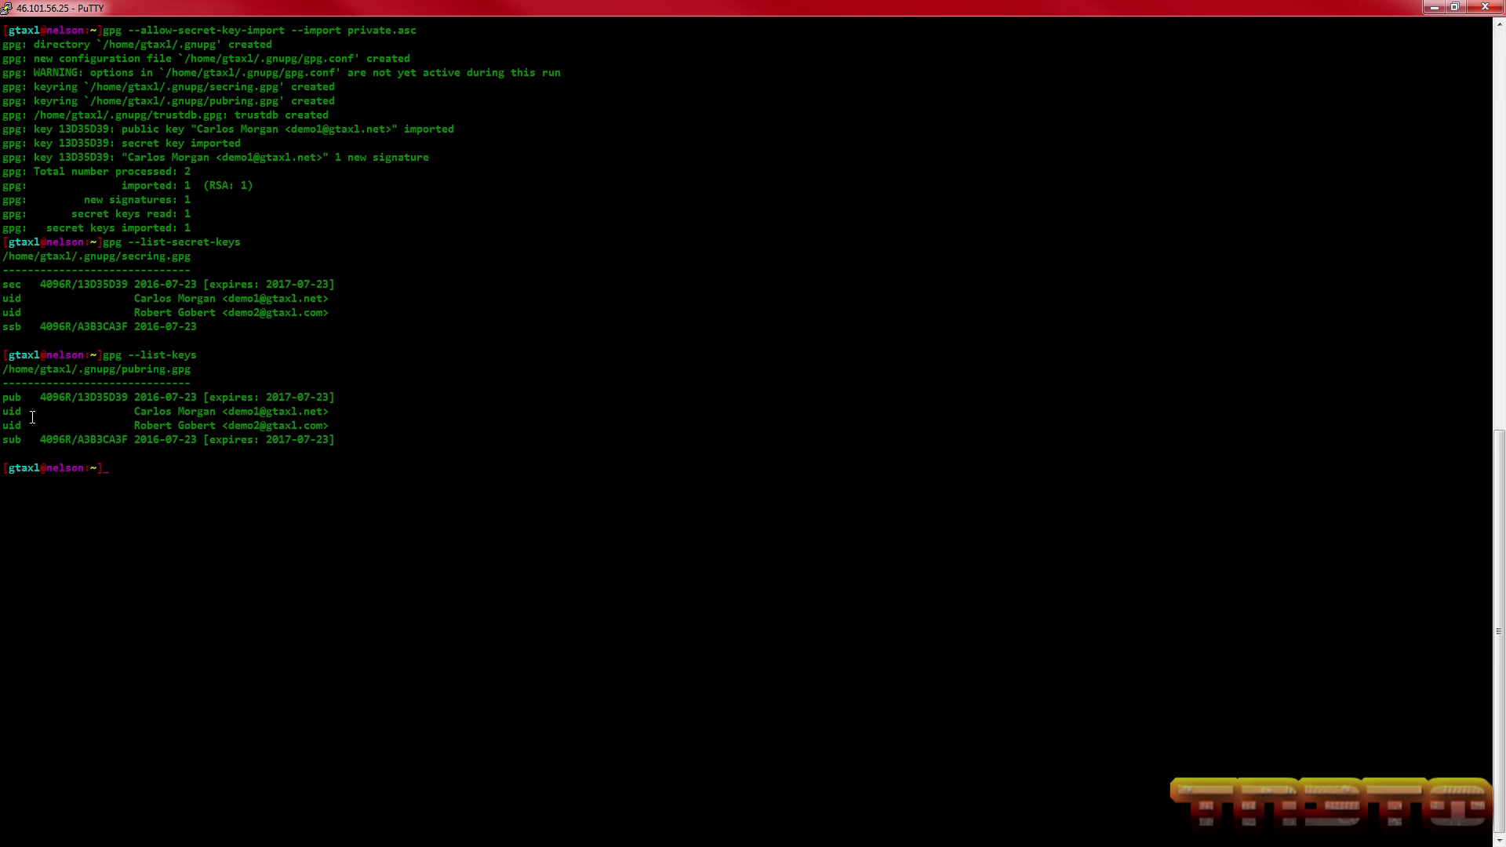
drag(4, 398, 22, 399)
click(155, 485)
drag(4, 287, 18, 287)
click(234, 469)
Step: Write "This is a demo file." into a new file named demo with nano and save it
text(nano demo)
key(Return)
text(Thi)
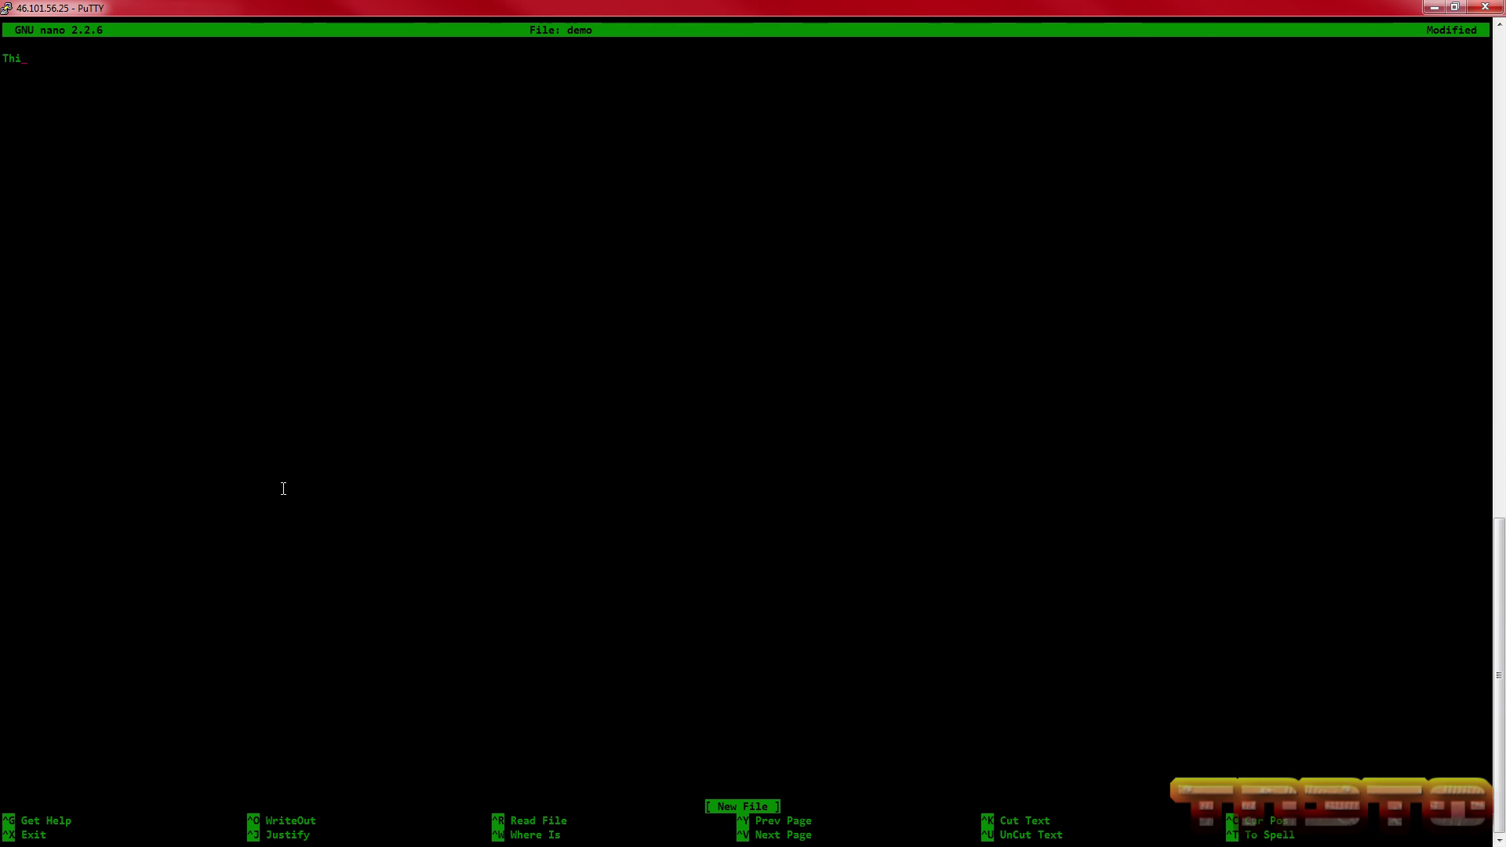
text(s is a demo file.)
key(ctrl+x)
key(y)
key(Return)
Step: Confirm demo is listed by ls and that cat demo prints its sentence
text(ls)
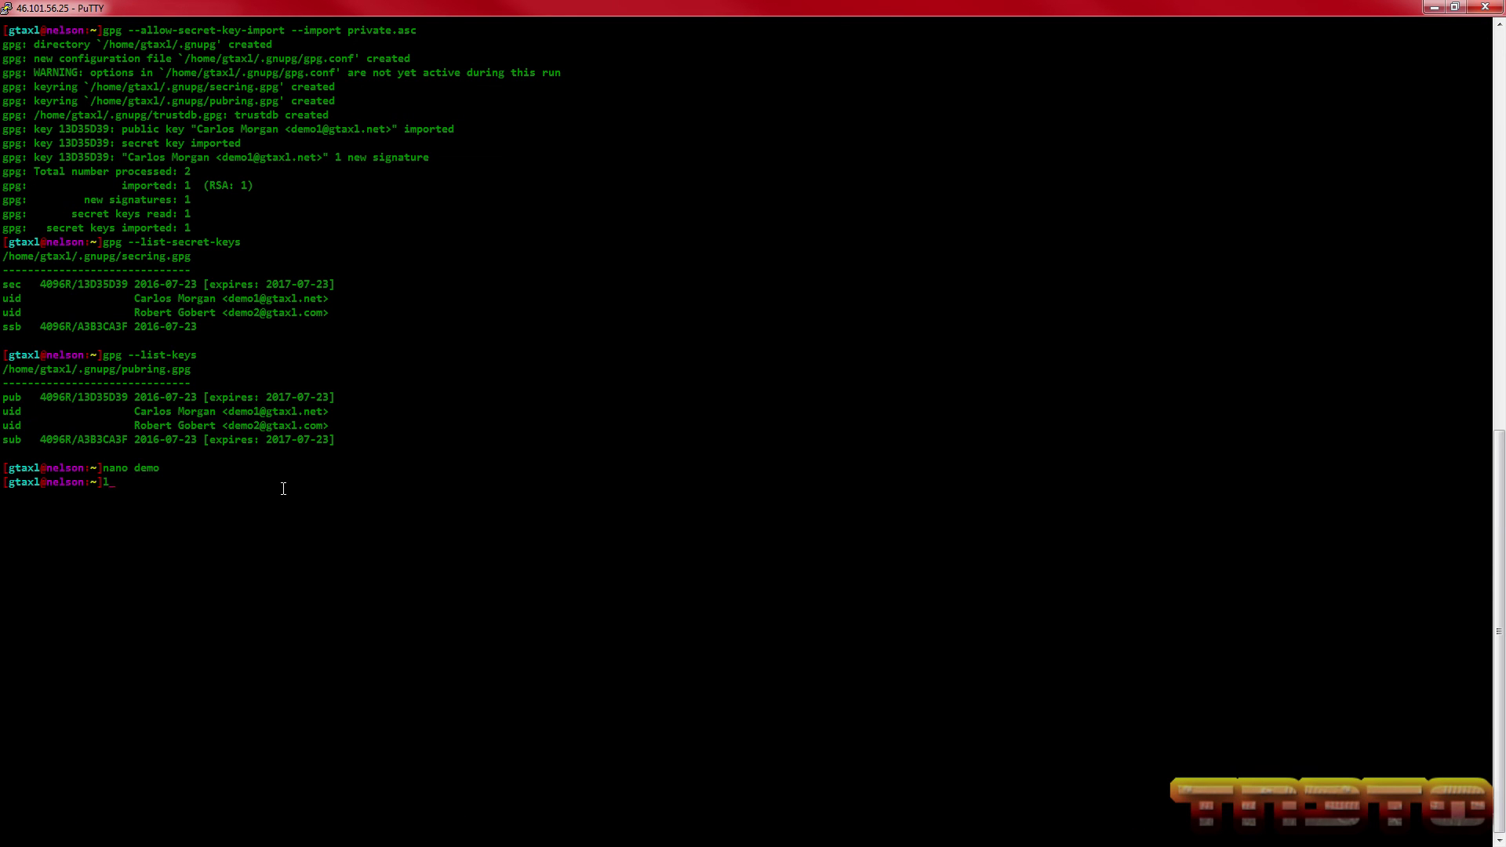
key(Return)
text(cat demo)
key(Return)
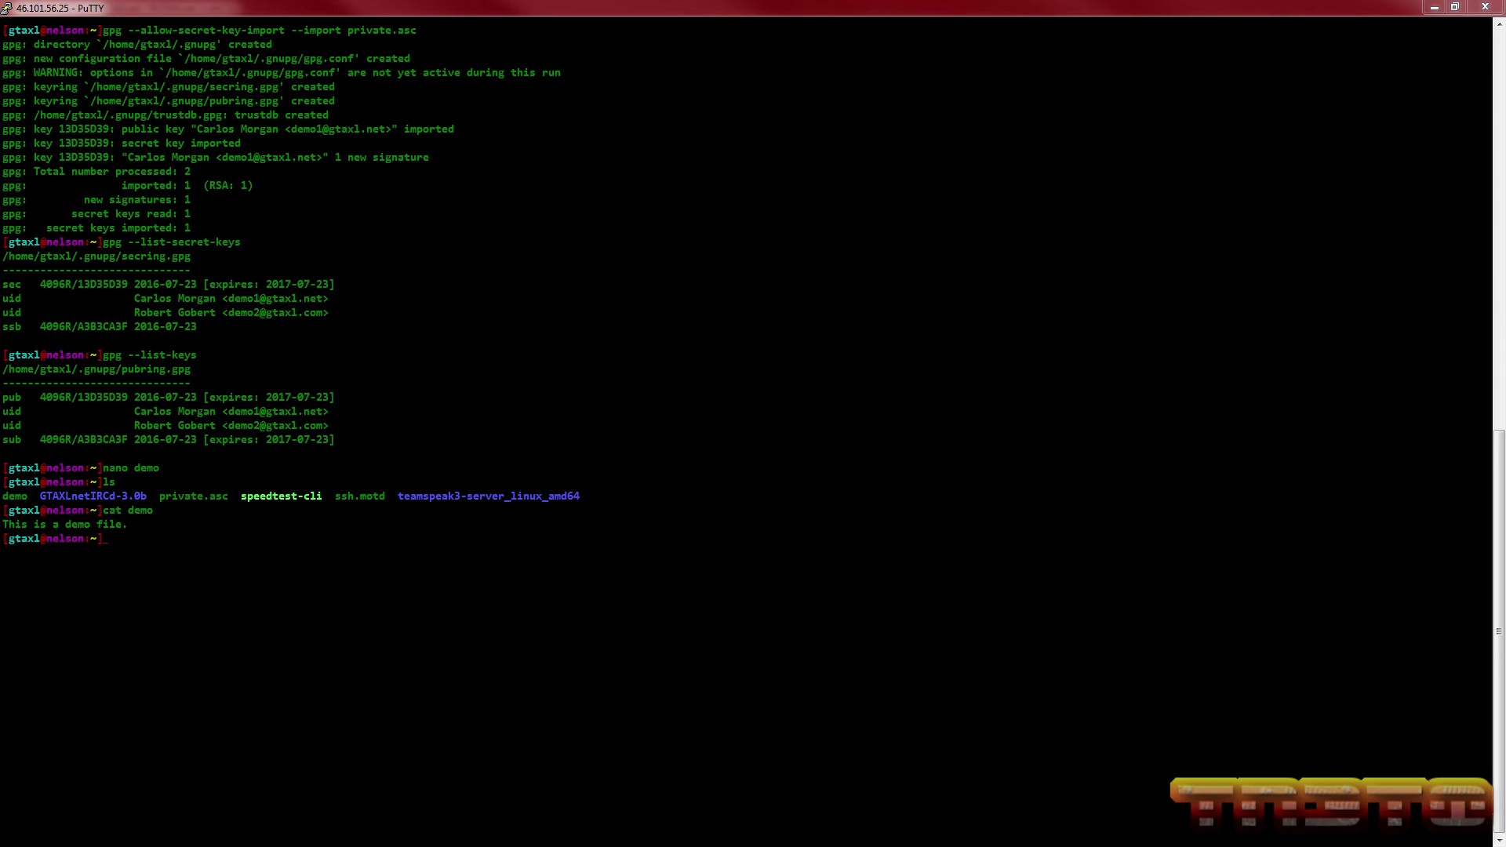
Step: Encrypt demo with gpg -e for the recipient's e-mail address, accepting the unverified key
text(gpg )
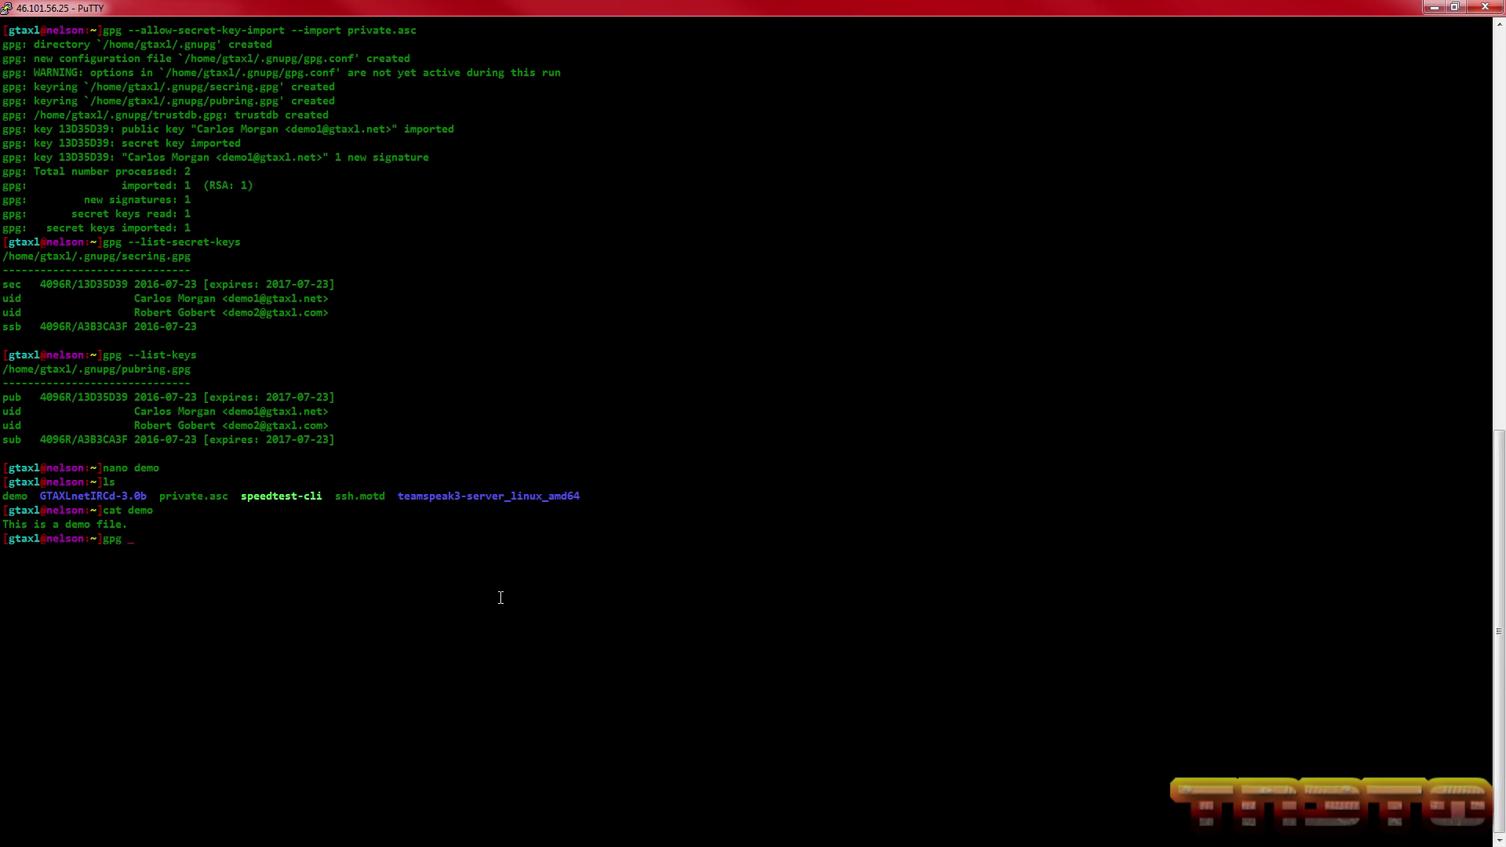
text(-e -r)
drag(232, 408, 326, 411)
right_click(486, 631)
key(Return)
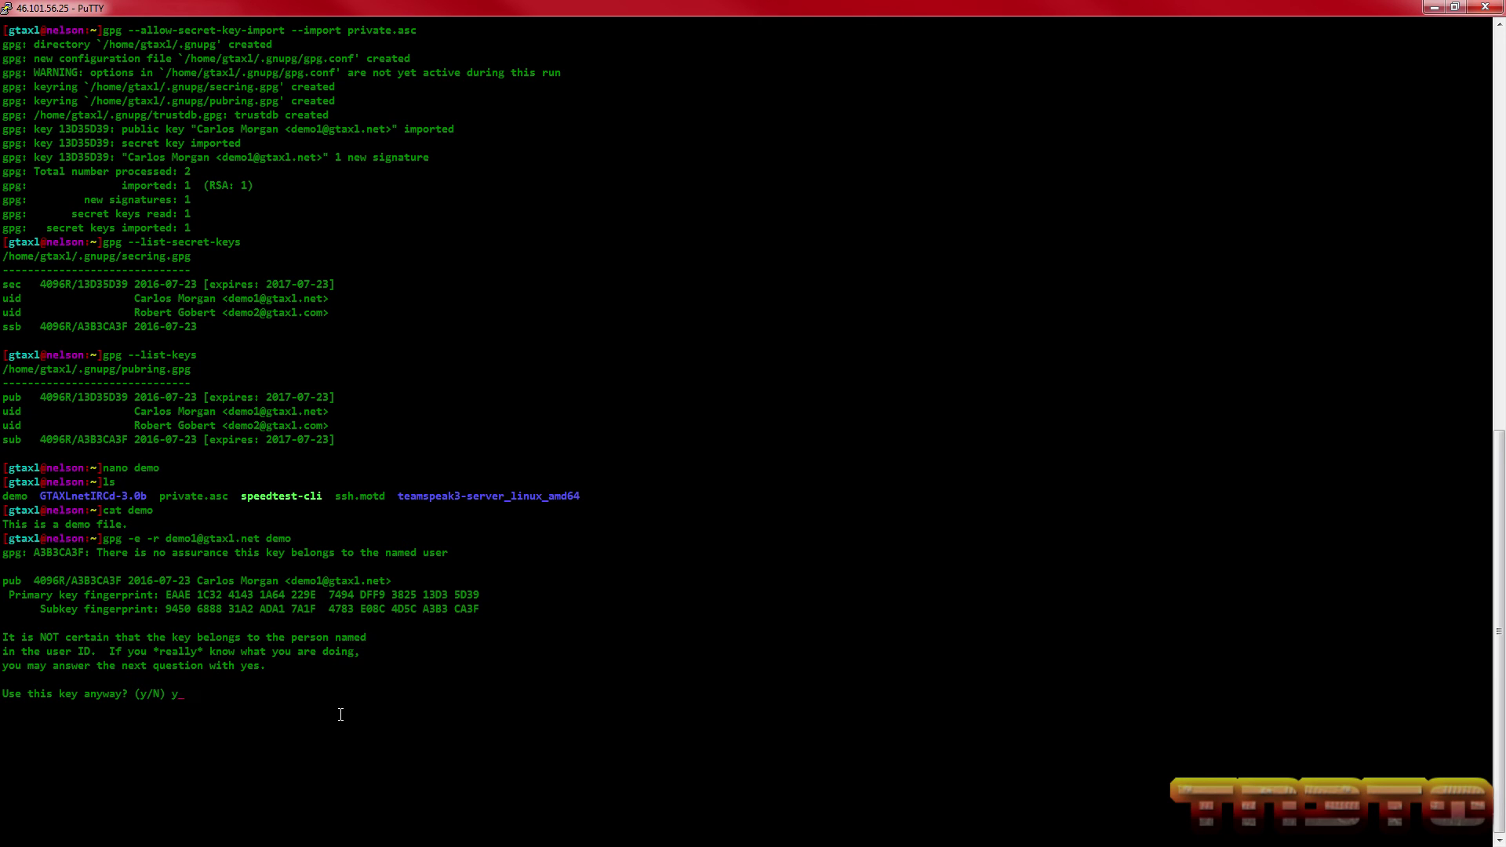
key(Return)
Step: Check that demo.gpg was created and view its binary contents in nano
text(ls)
key(Return)
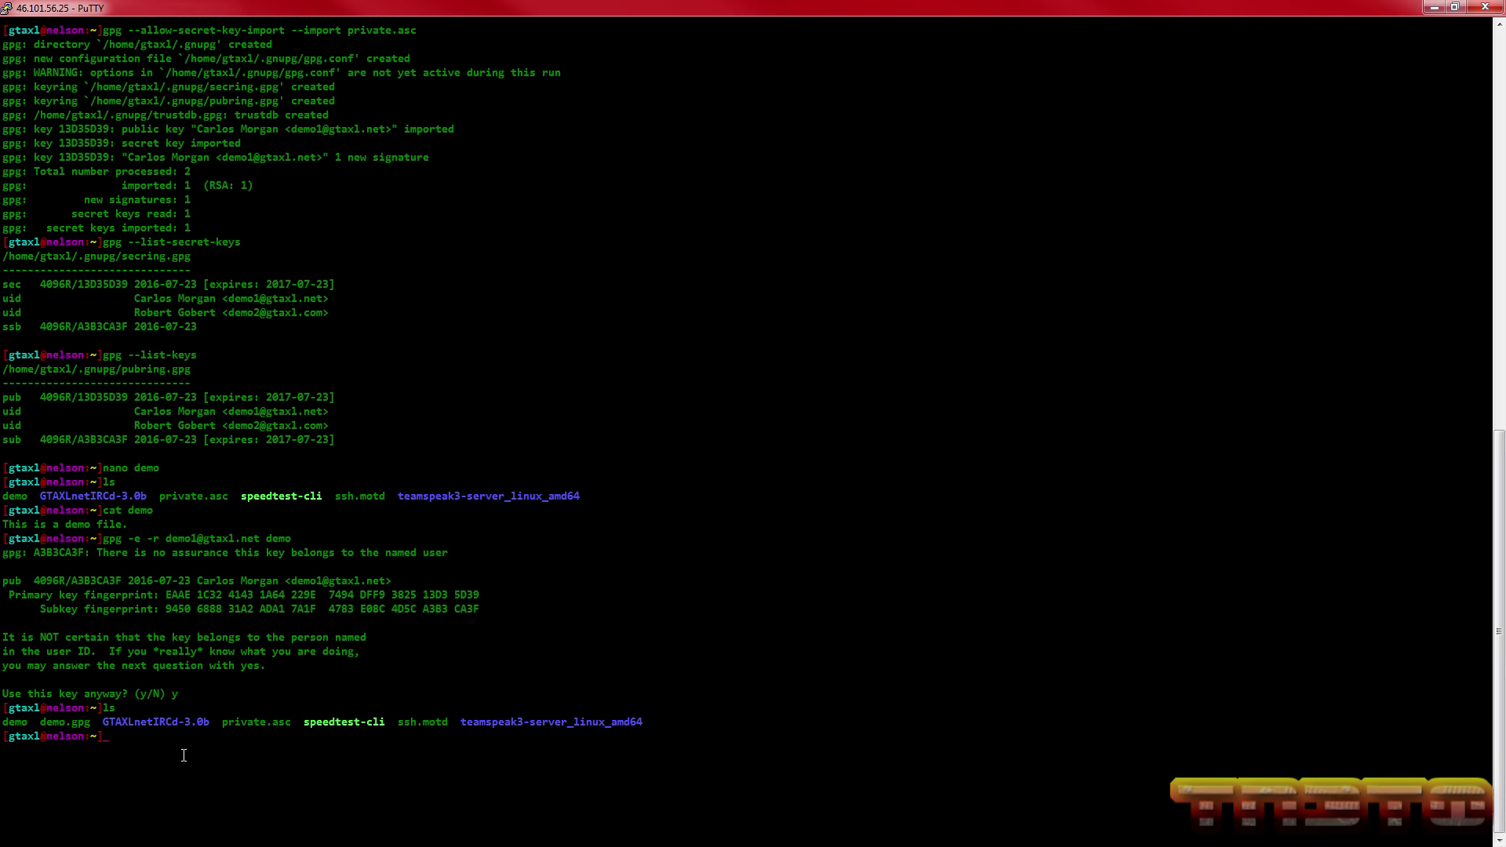
text(nano demo.gpg)
key(Return)
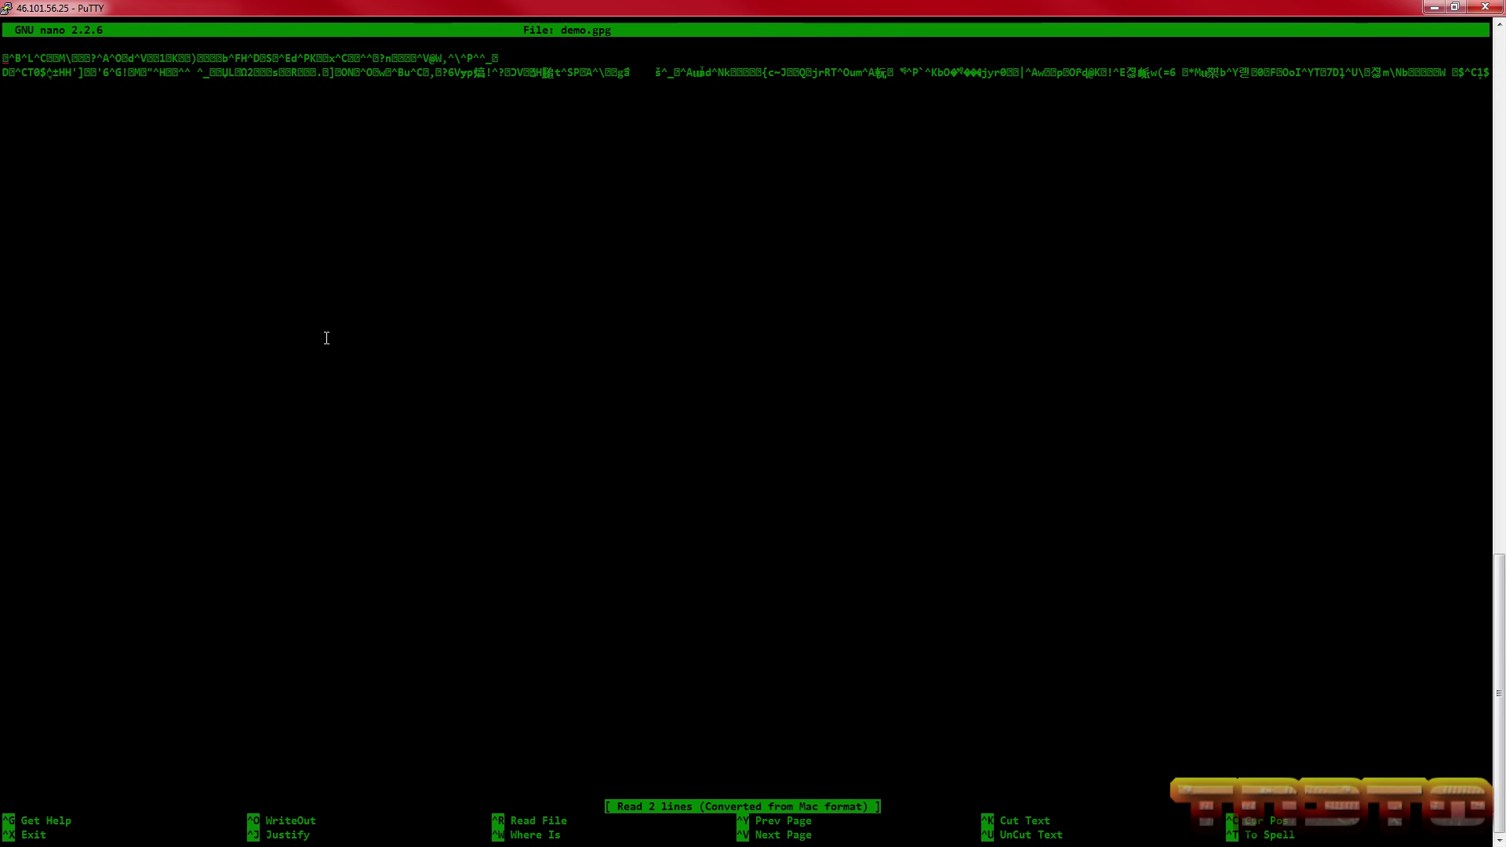
key(ctrl+x)
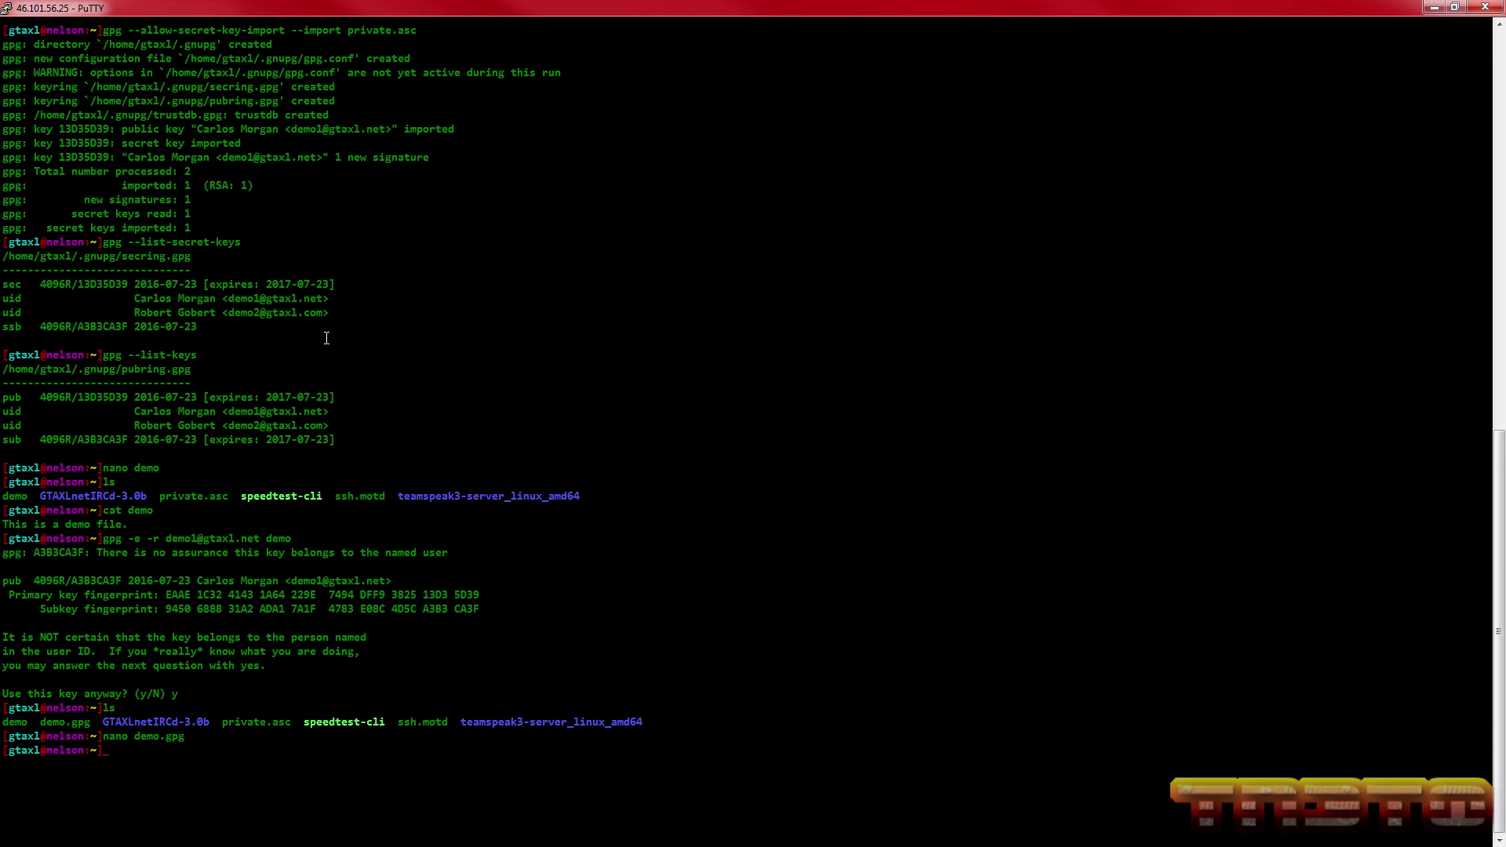
Step: Clear the screen and encrypt demo with gpg -e -a for the recipient's e-mail address, answering y
text(clear)
key(Return)
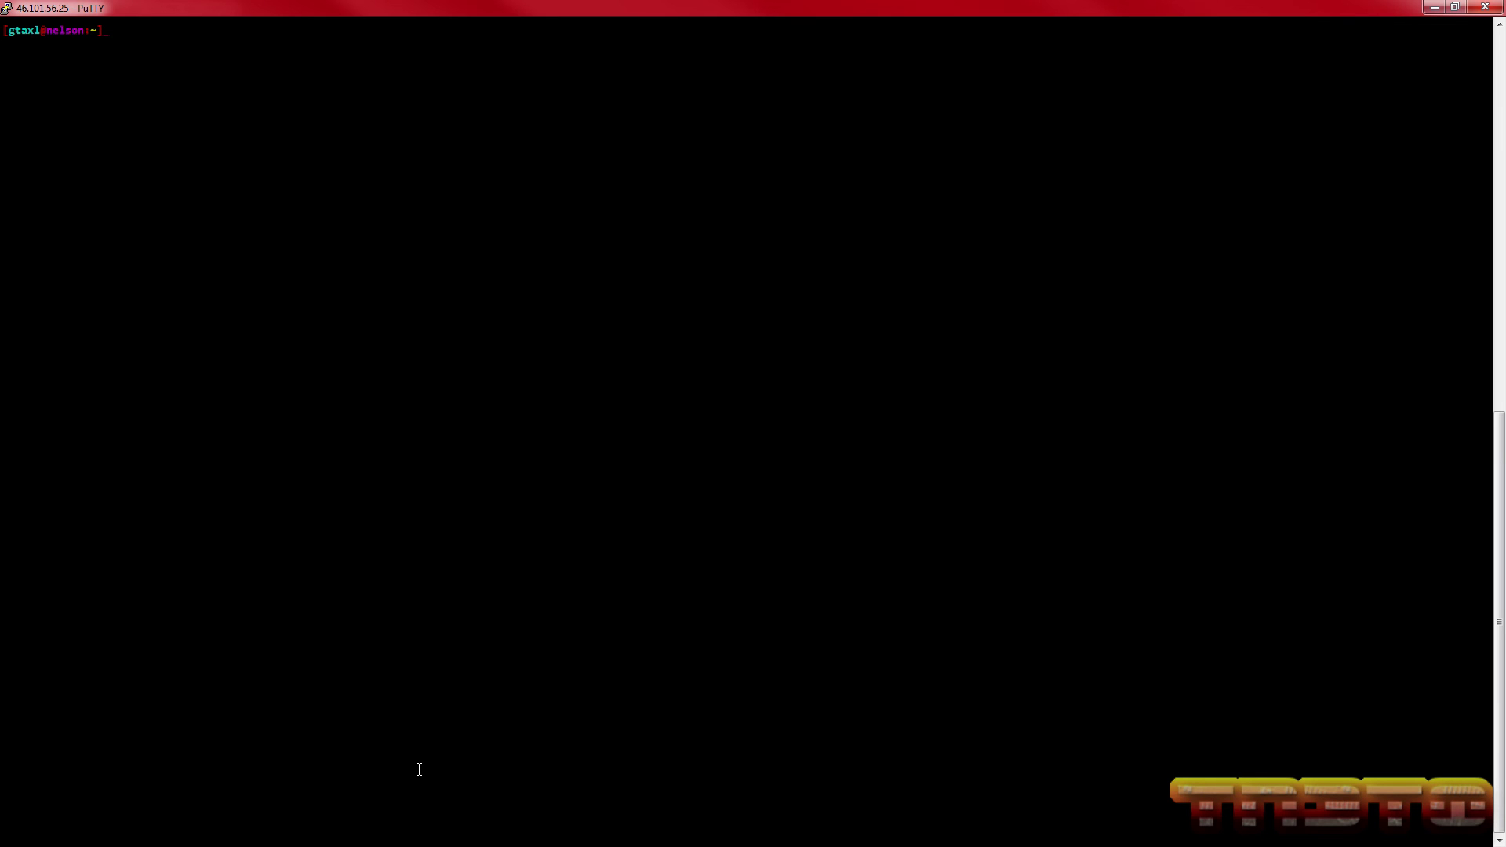
text(gpg -e -a -r)
scroll(514, 817, up, 10)
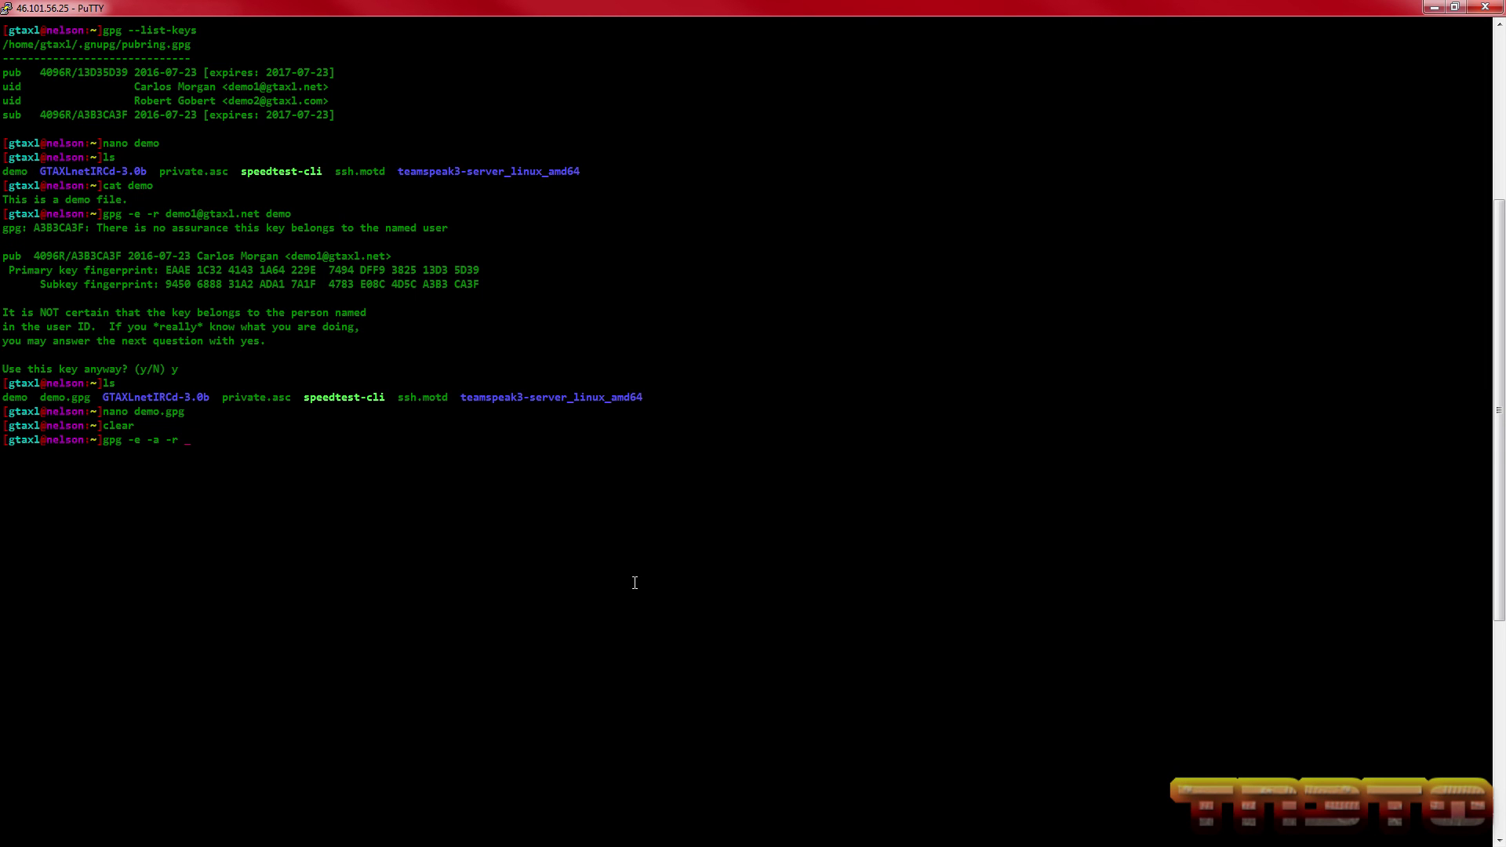
drag(200, 215, 260, 215)
right_click(387, 494)
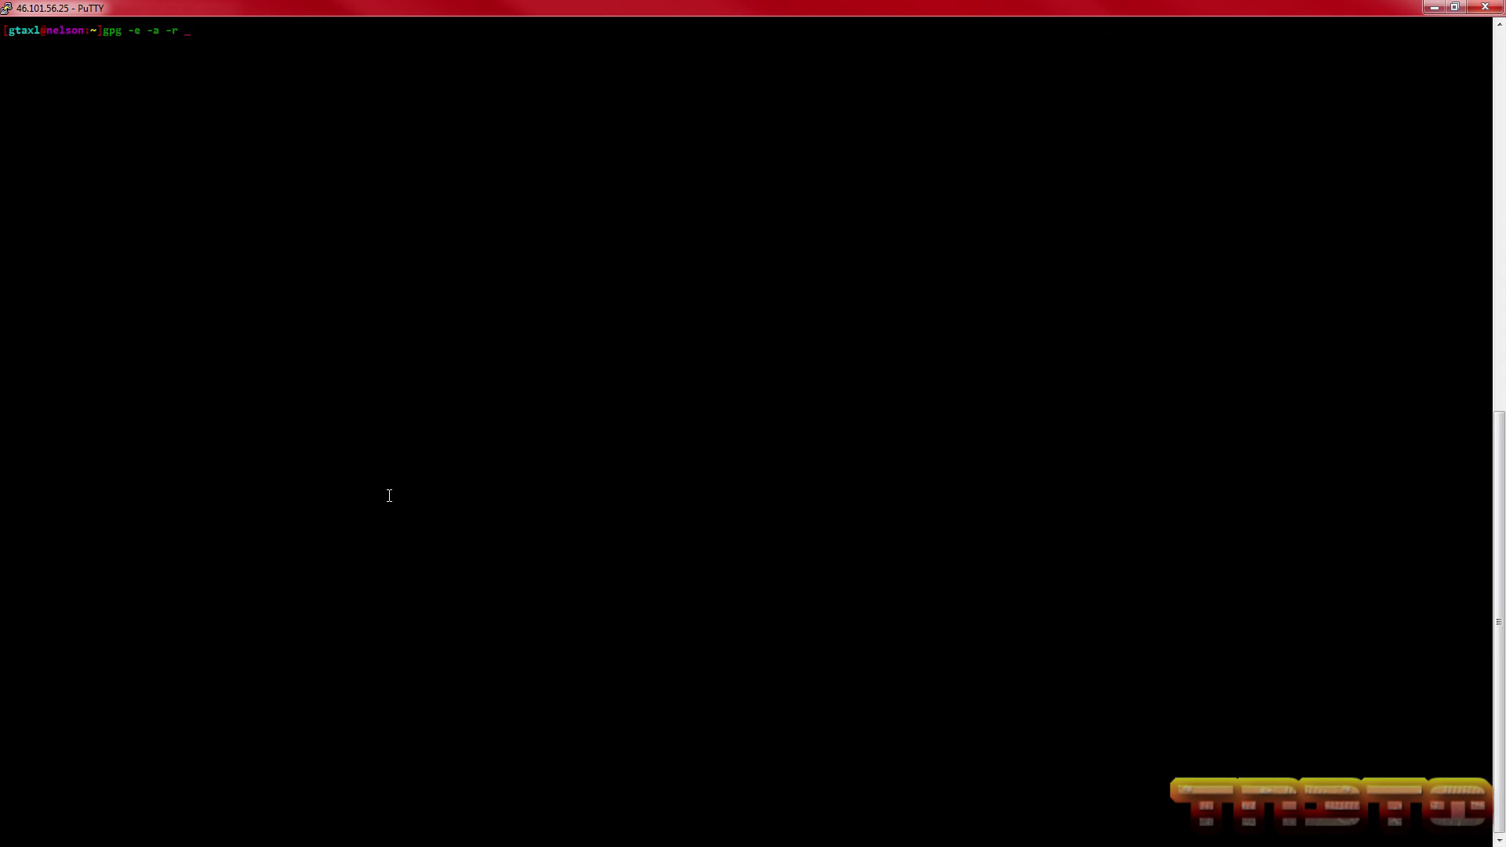
key(Return)
text(y)
key(Return)
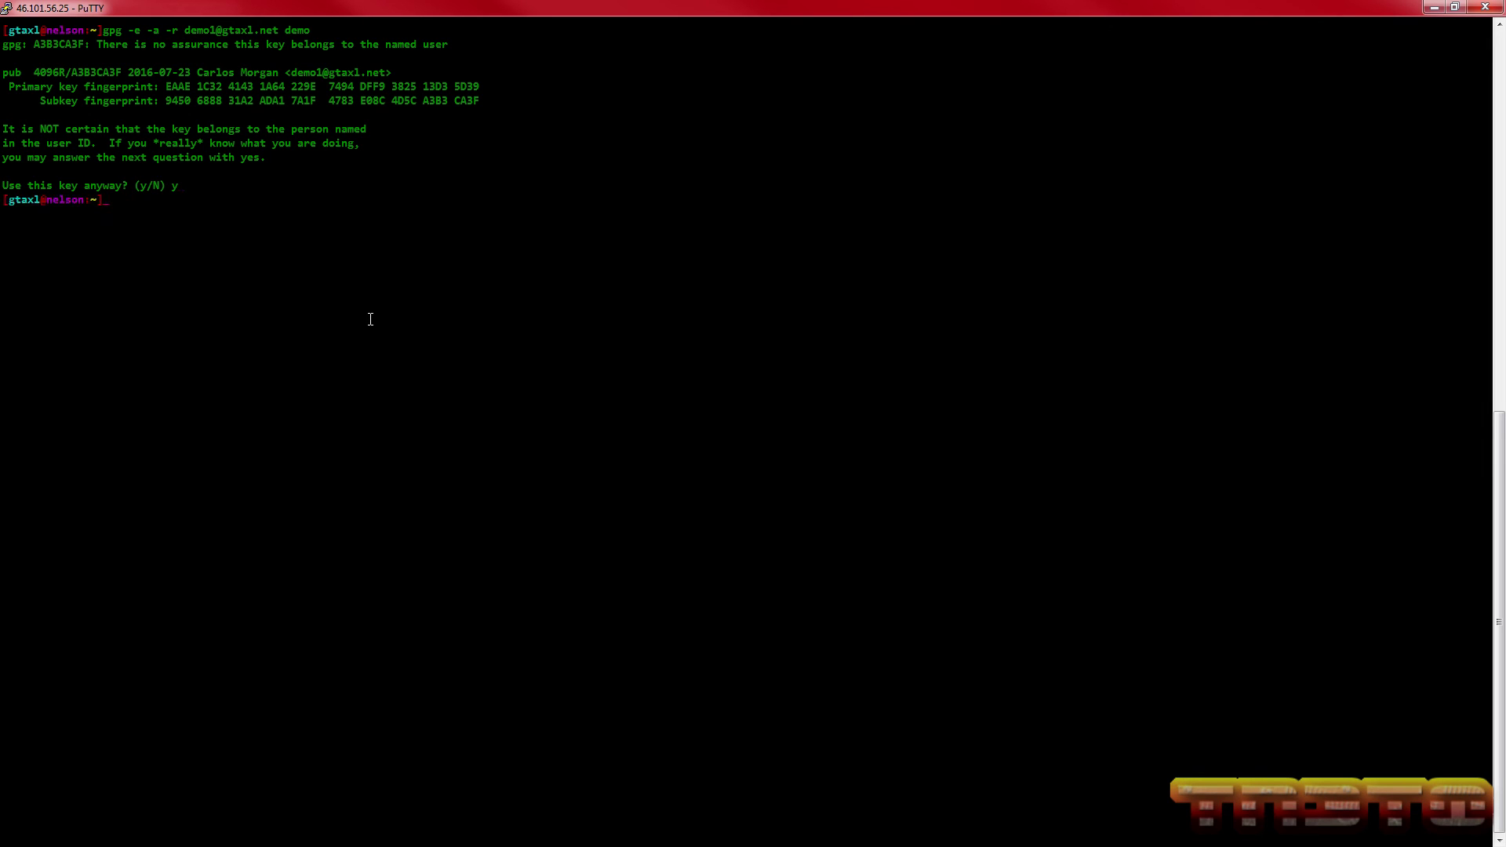
Step: List the files, point out demo.asc, and view its PGP message in nano
text(ls)
key(Return)
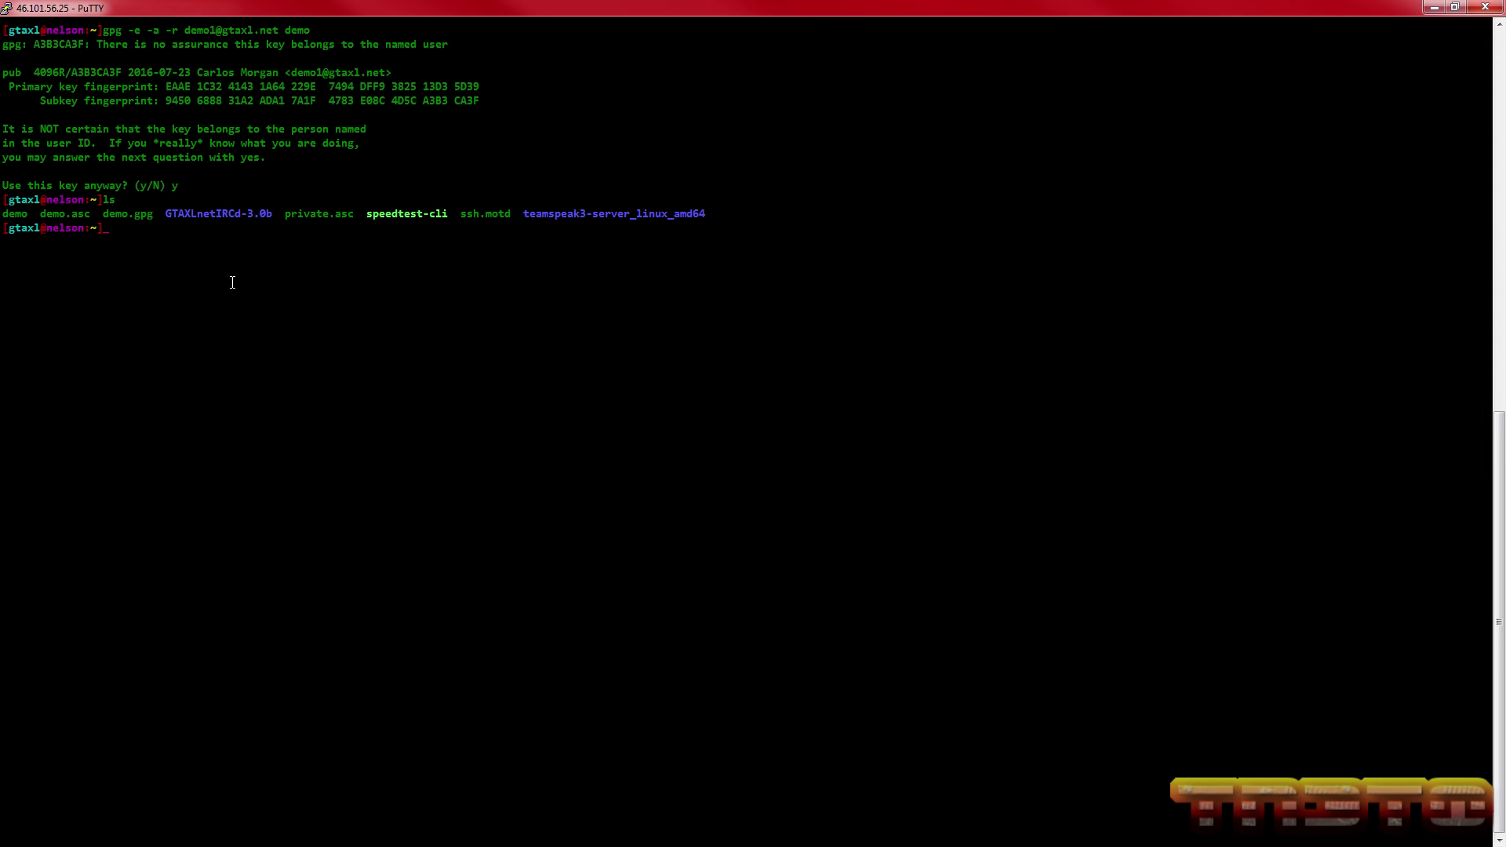
drag(40, 218, 88, 218)
click(254, 295)
text(nano demo.asc)
key(Return)
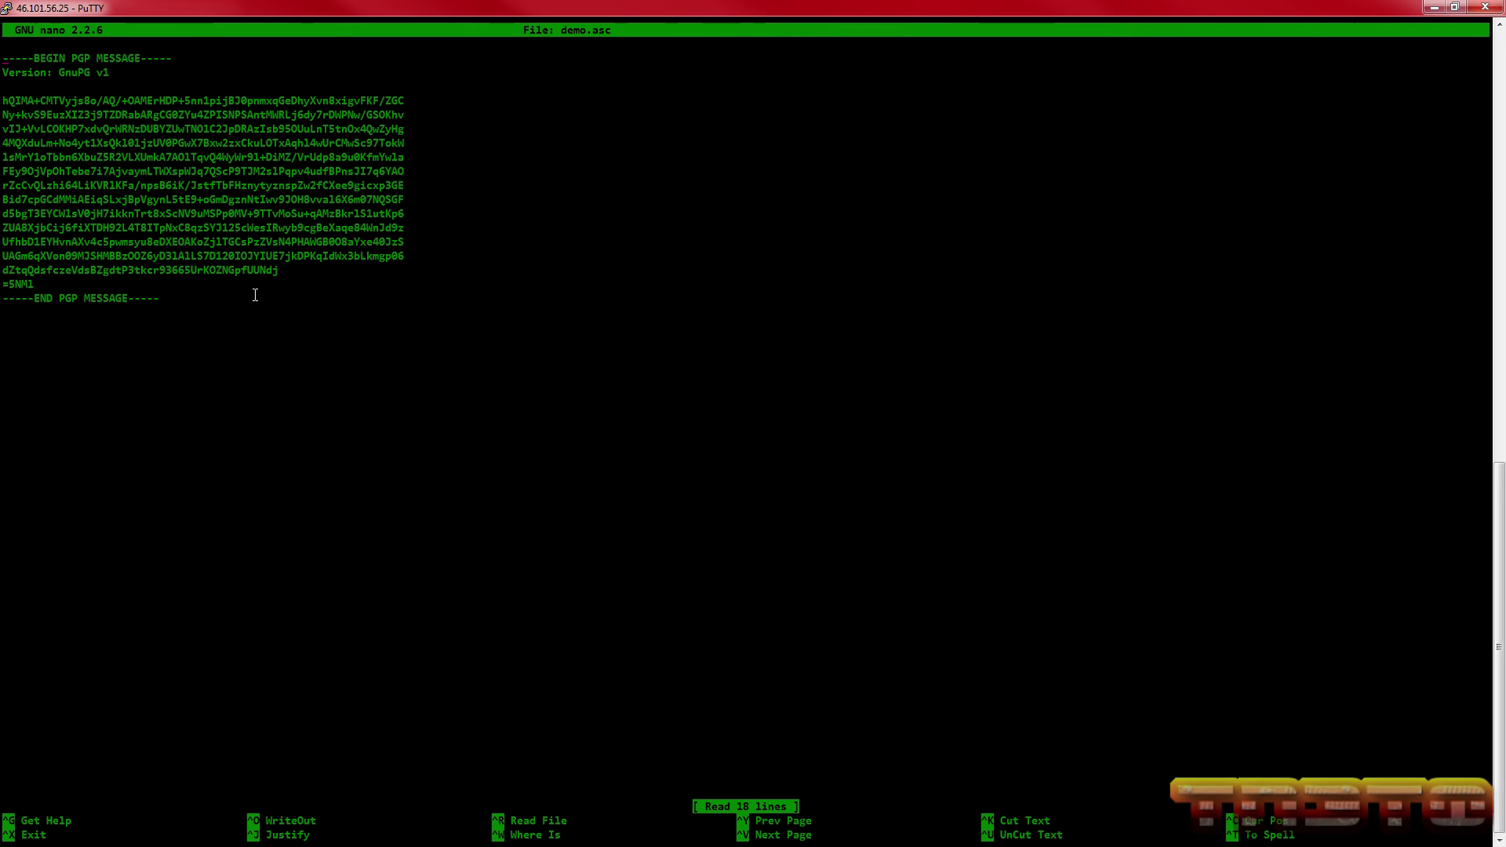
key(ctrl+x)
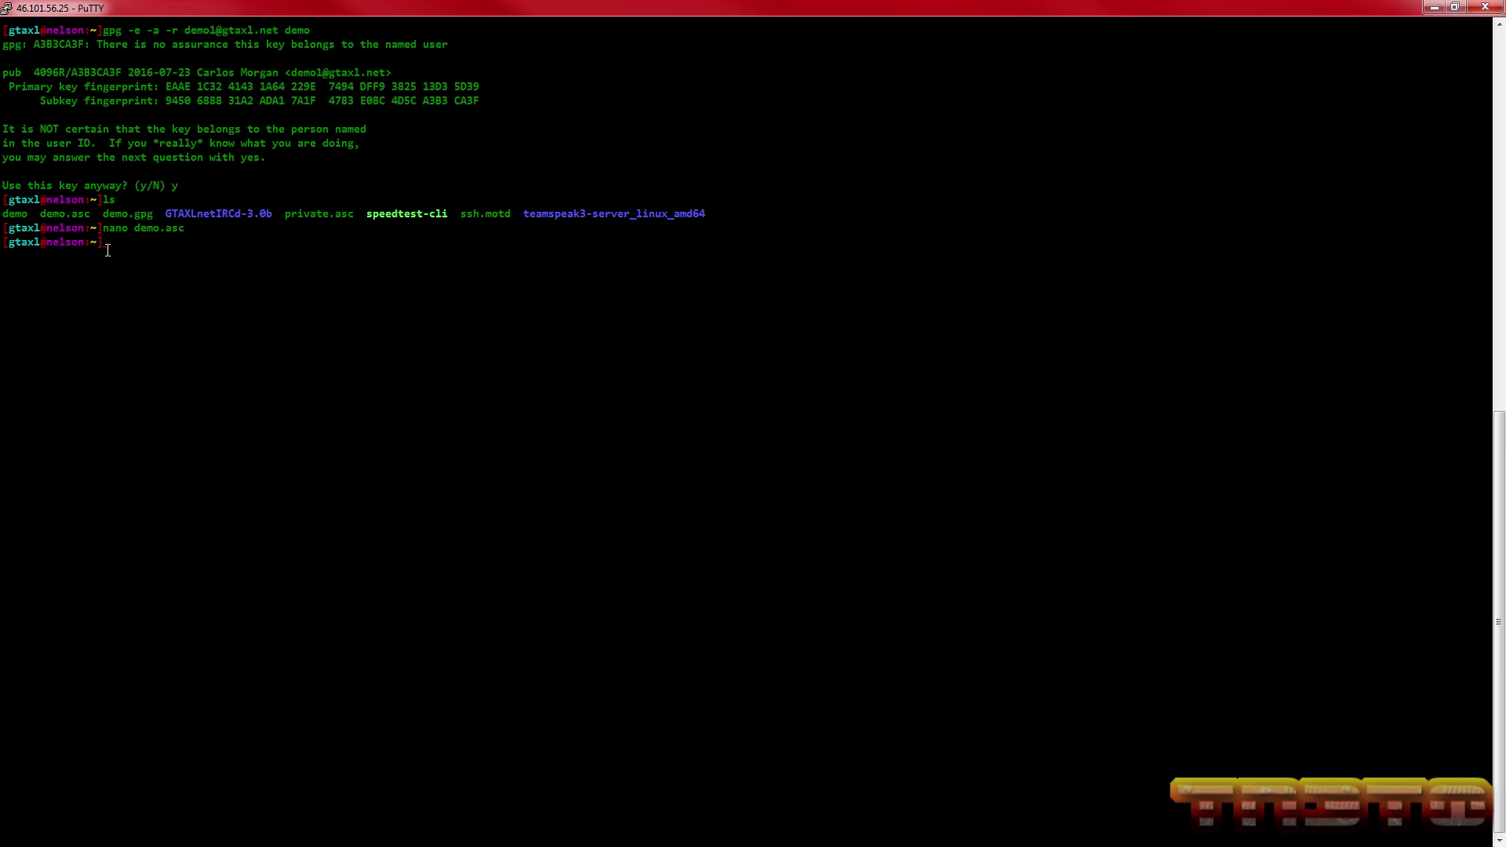
Step: Shred the plaintext demo file and inspect its overwritten contents in nano
double_click(4, 209)
click(329, 338)
text(shred demo)
key(Return)
text(na)
key(BackSpace)
key(BackSpace)
text(nano demo)
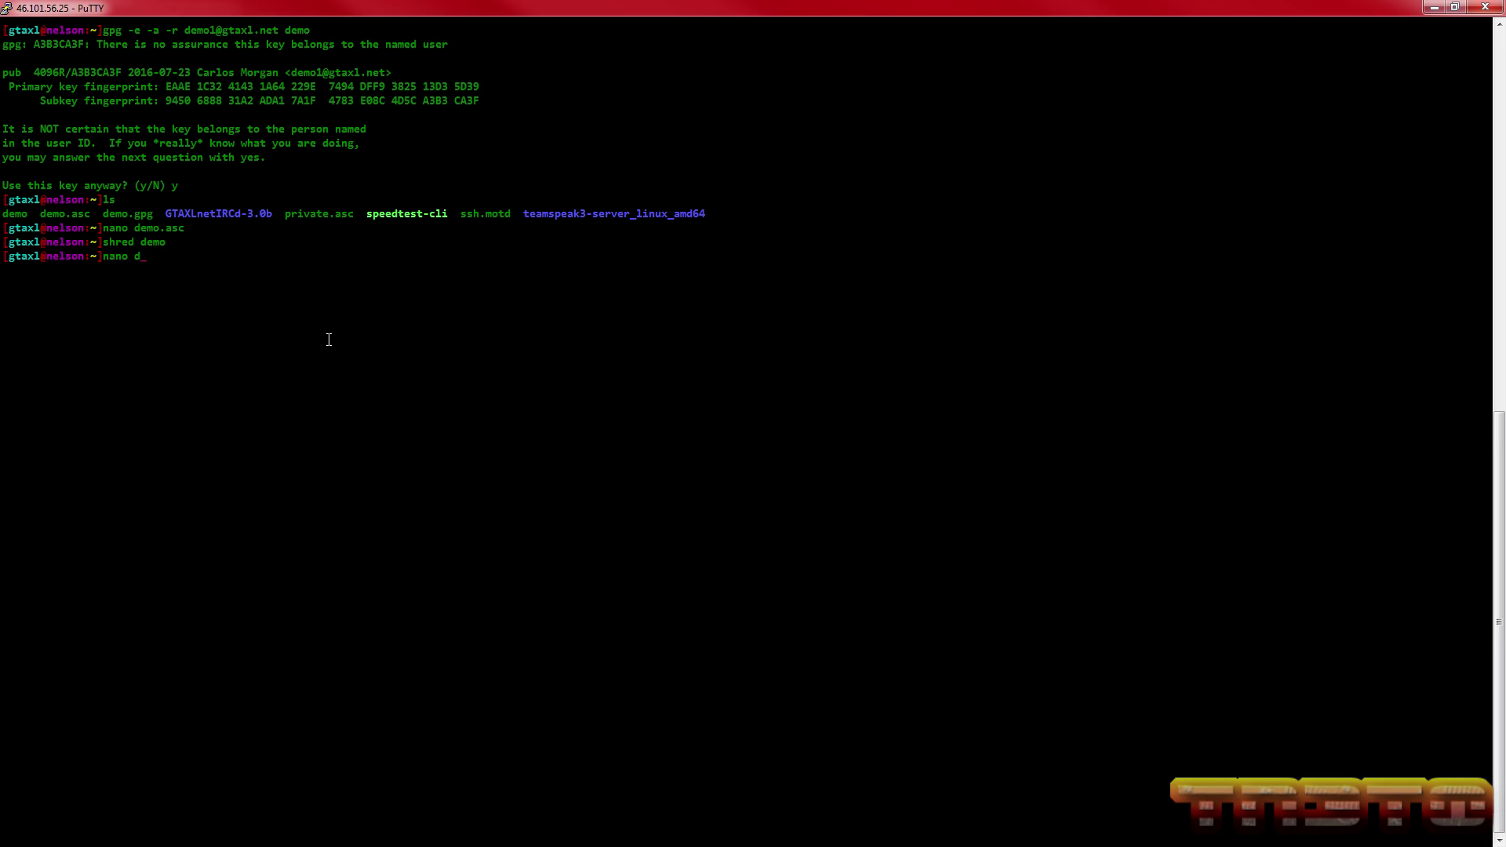
key(Return)
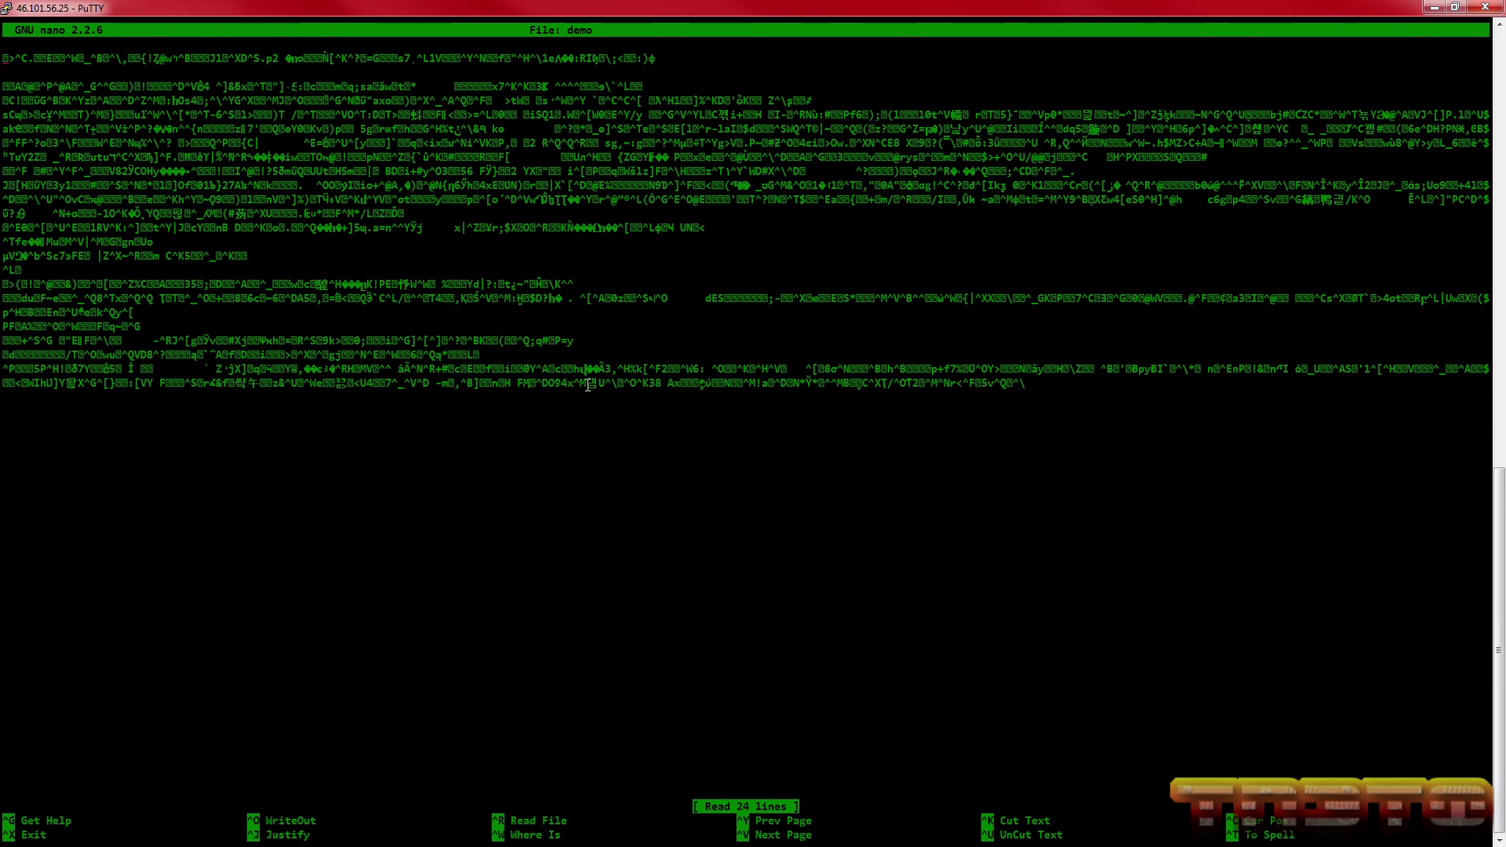
key(ctrl+x)
Step: Delete demo, point out the remaining demo.asc and demo.gpg, and begin a gpg -d command
text(rm demo)
key(Return)
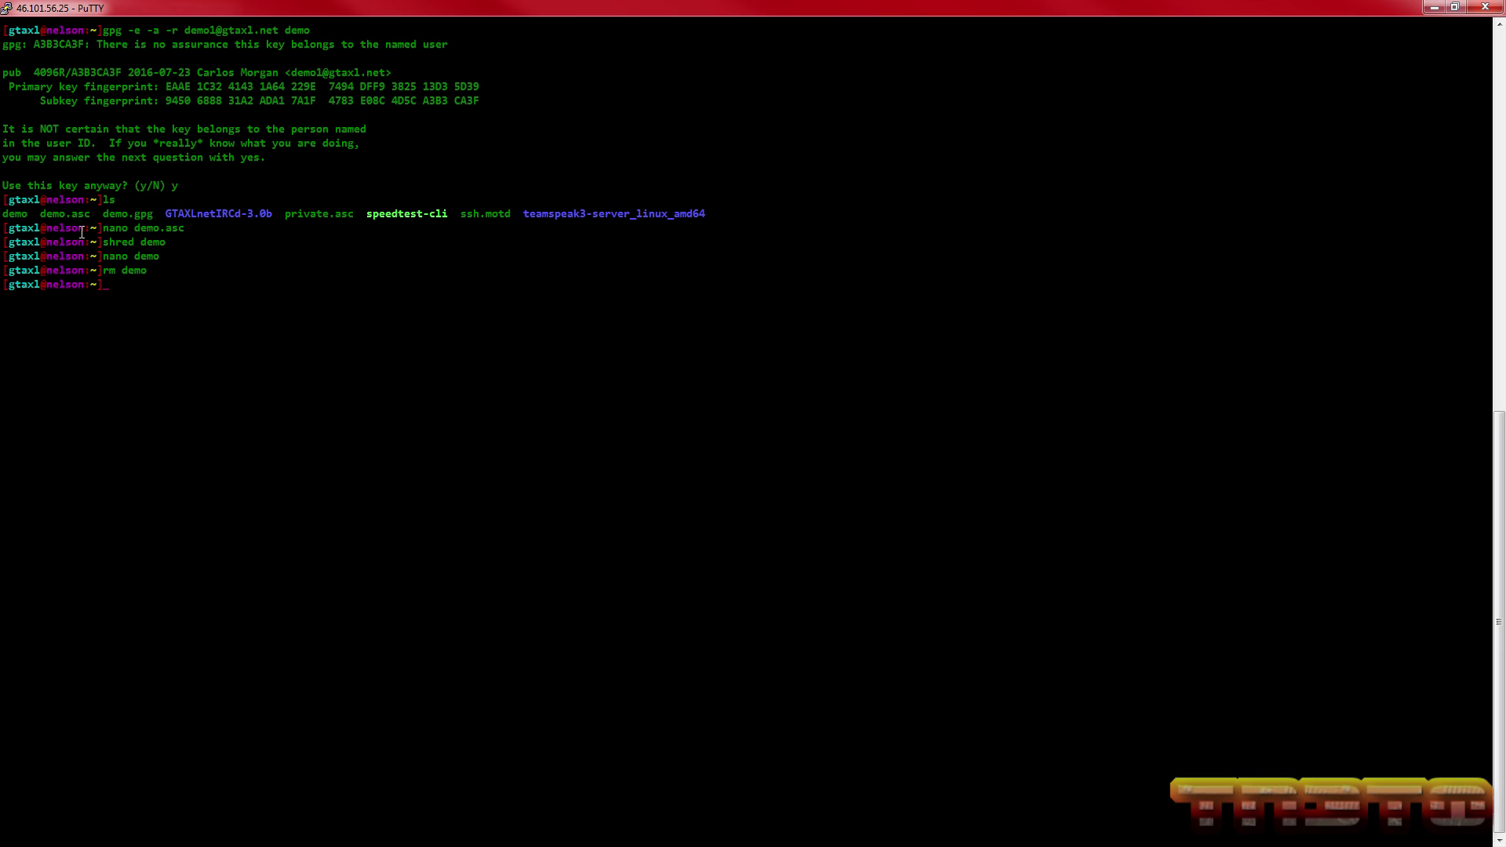
drag(41, 217, 152, 215)
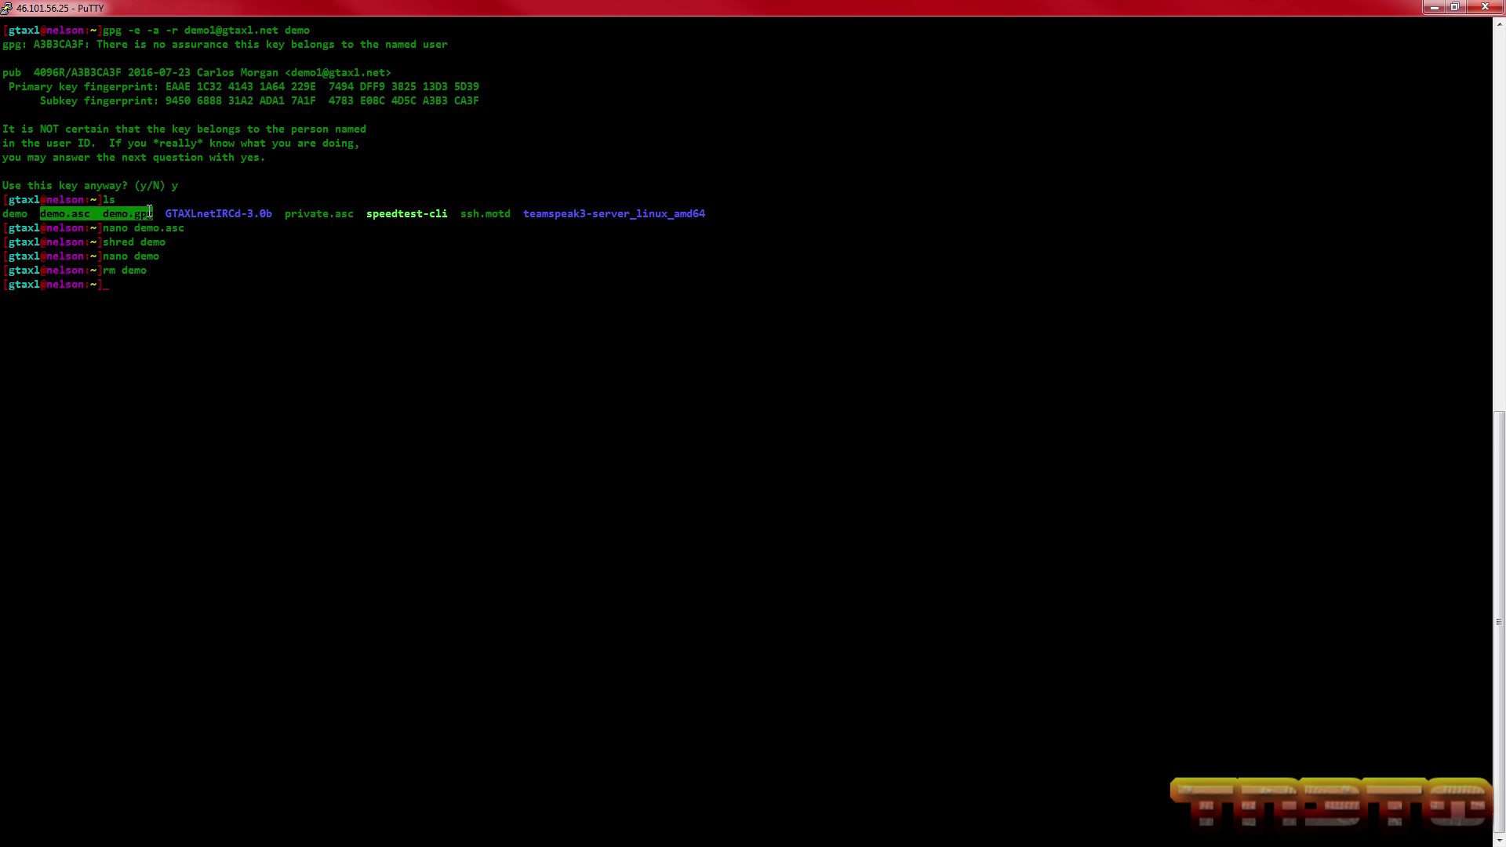
click(255, 325)
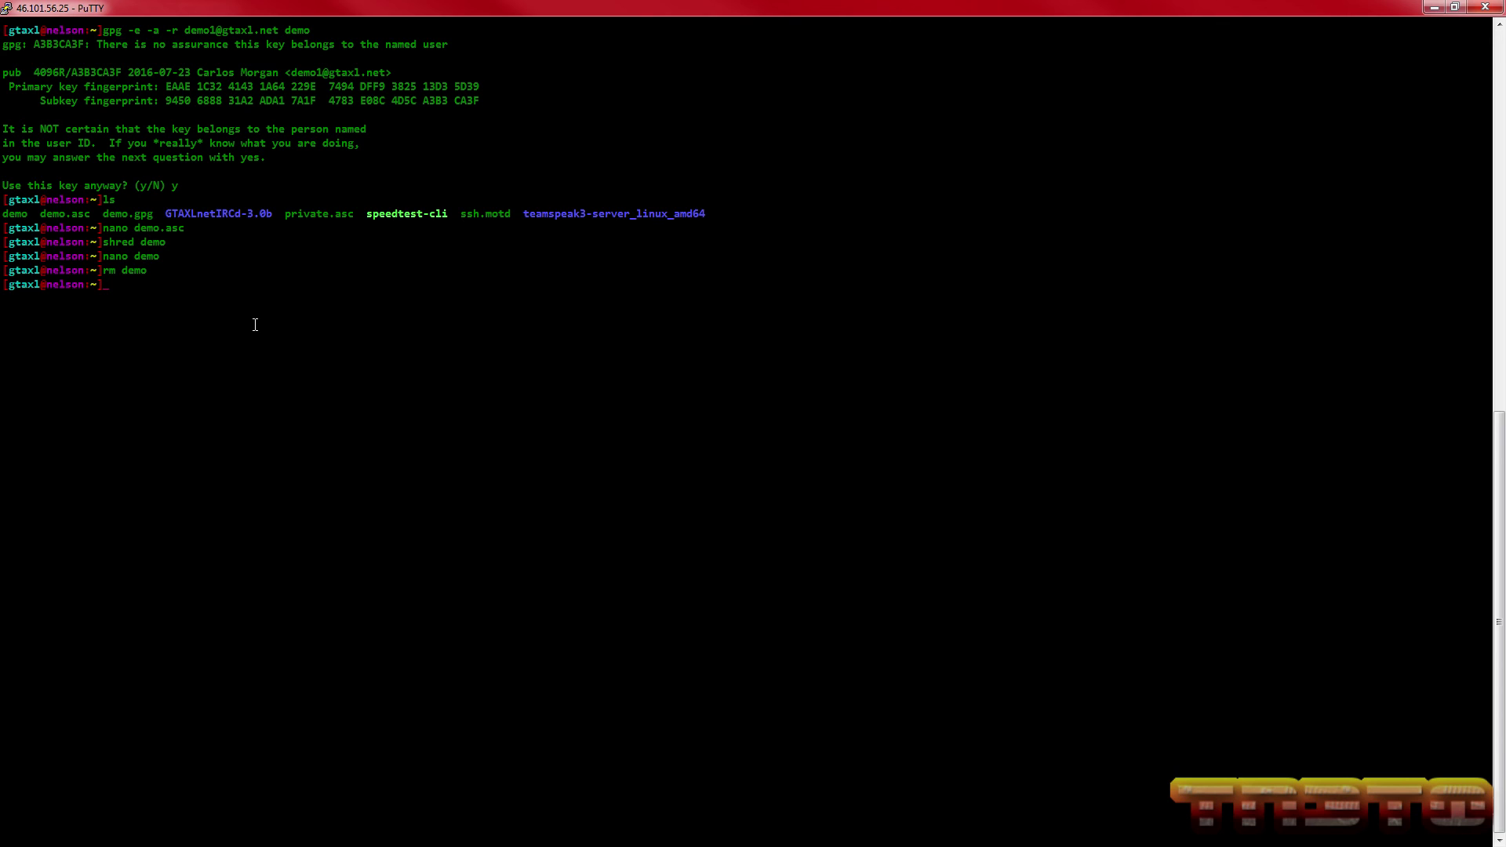
text(pg -d)
Step: Decrypt demo.asc with gpg -d, entering the secret key's passphrase
text(demo.asc)
key(Return)
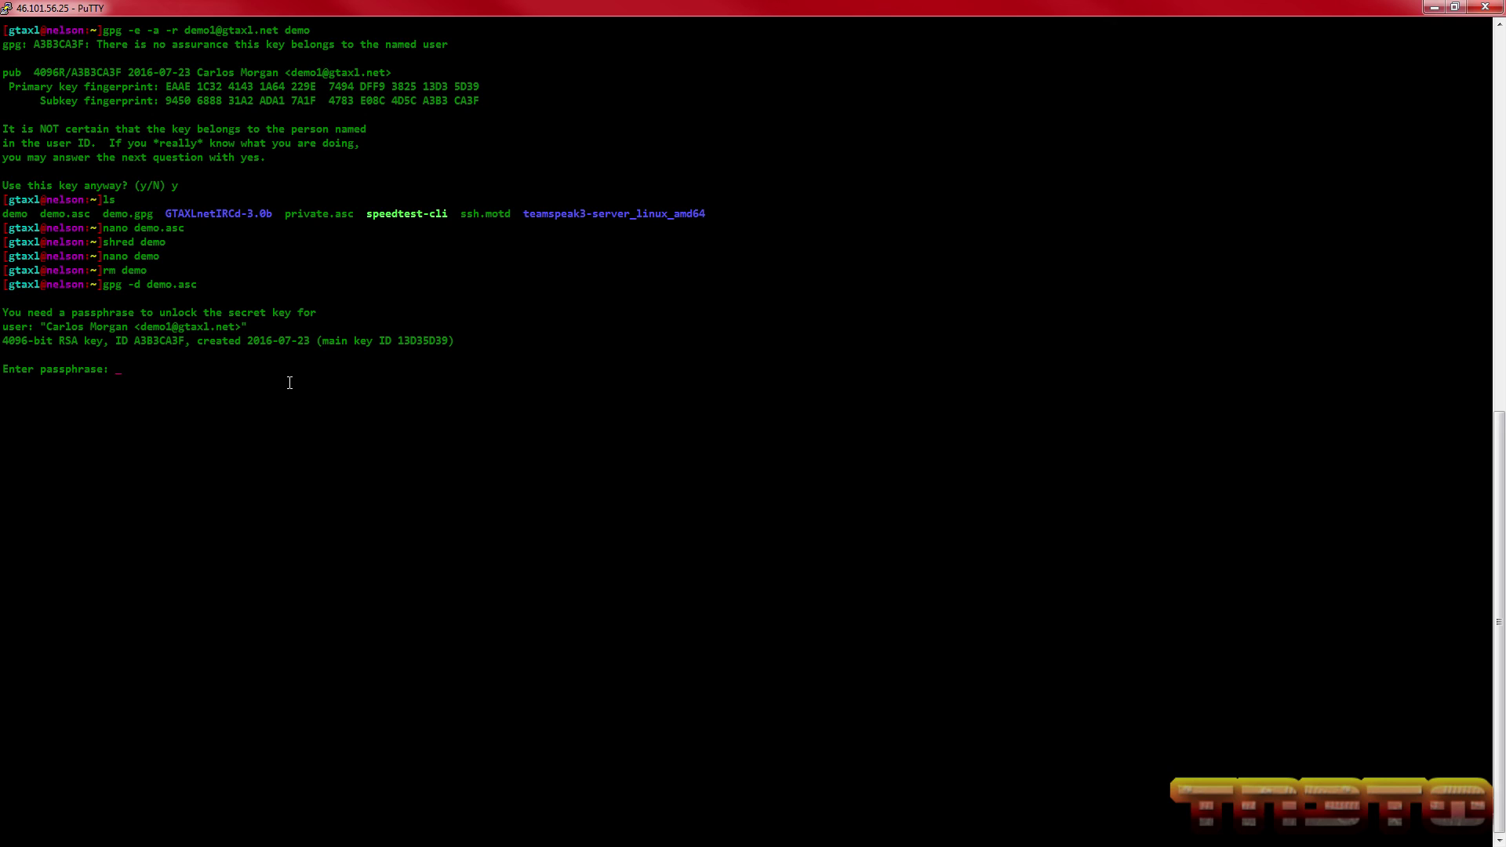
drag(147, 286, 197, 286)
click(169, 287)
triple_click(169, 287)
click(186, 398)
key(Return)
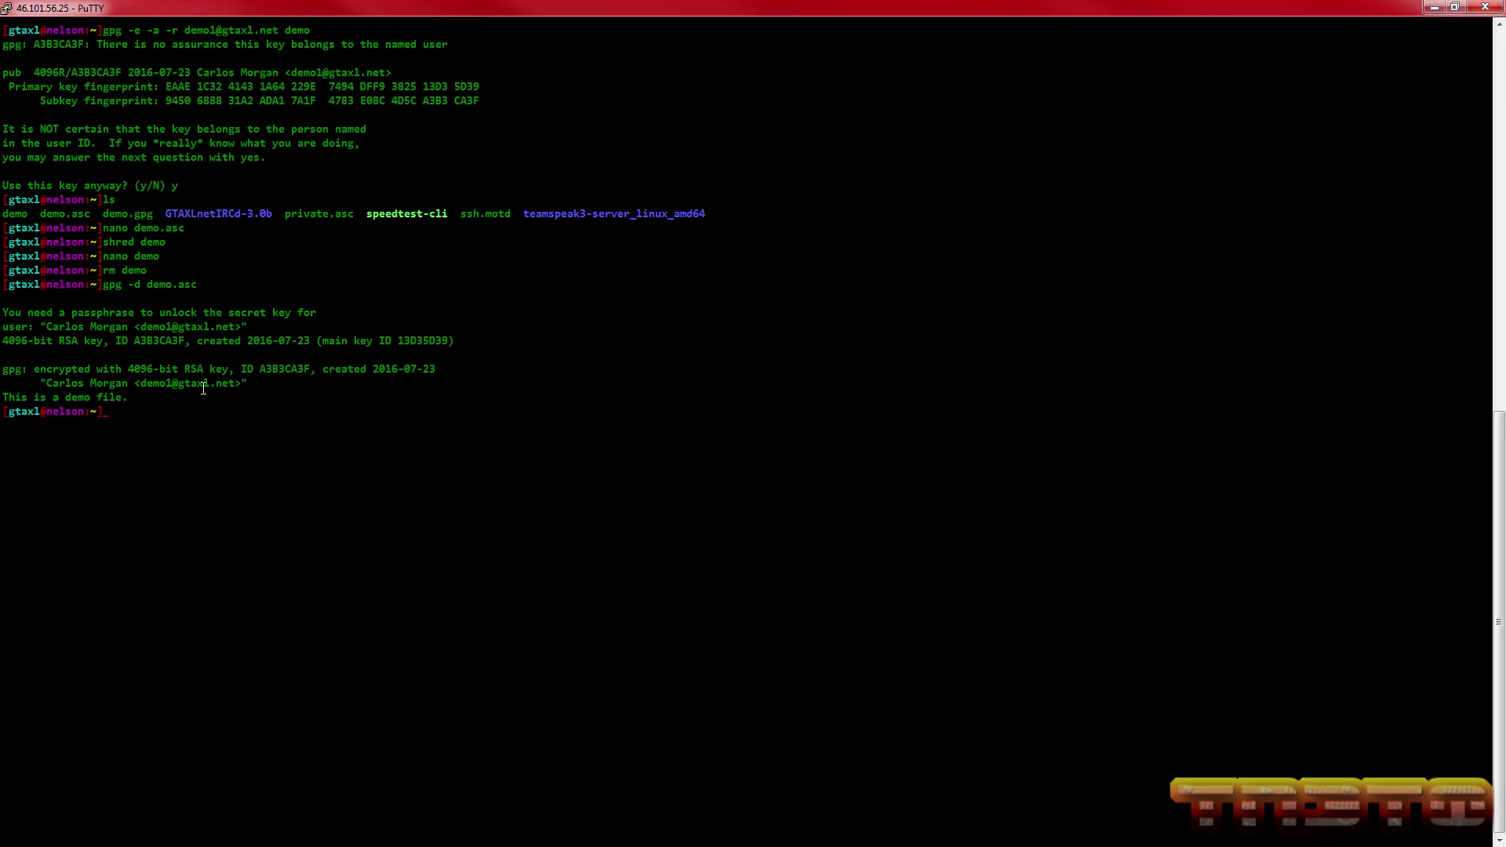
Step: Point out the decrypted line "This is a demo file." and list the home folder
drag(11, 398, 123, 398)
click(273, 459)
text(ls)
key(Return)
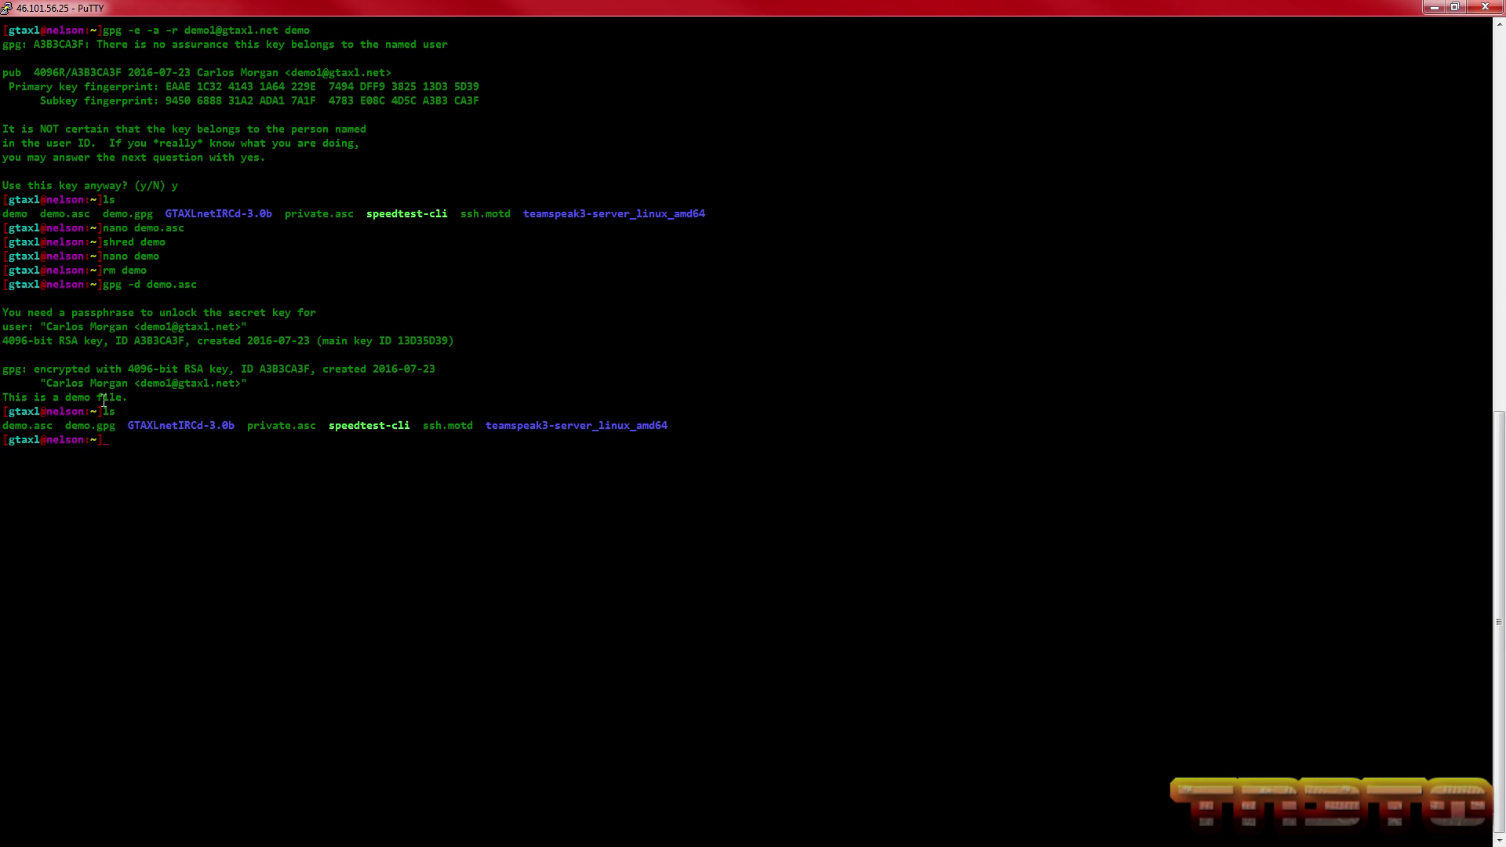
drag(3, 397, 126, 397)
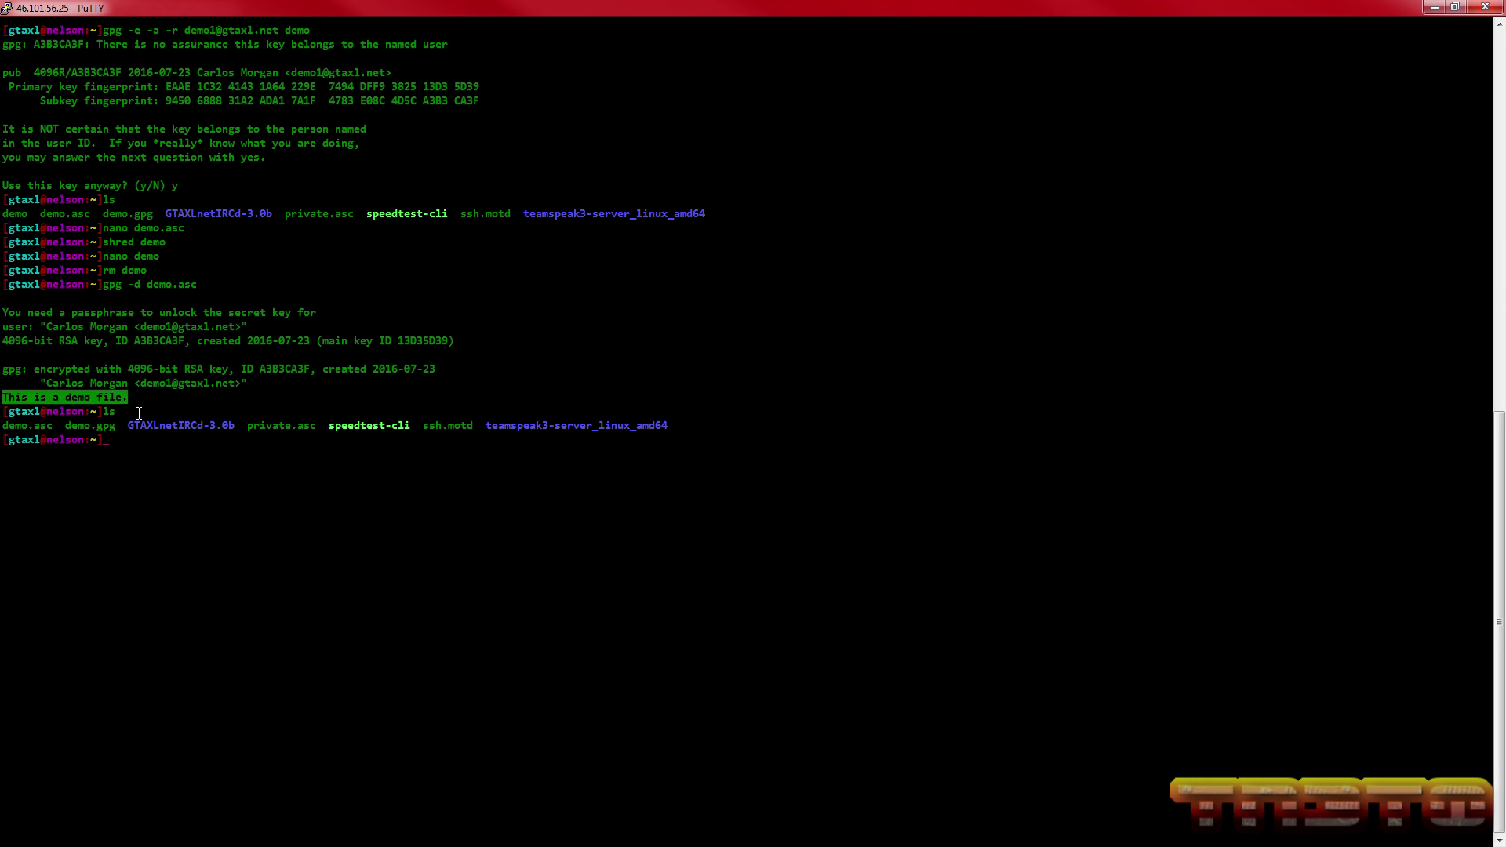
click(300, 499)
Step: Decrypt demo.asc into a file named unencrypted with gpg -d -o, entering the passphrase
text(gpg -d -o)
key(BackSpace)
text(o)
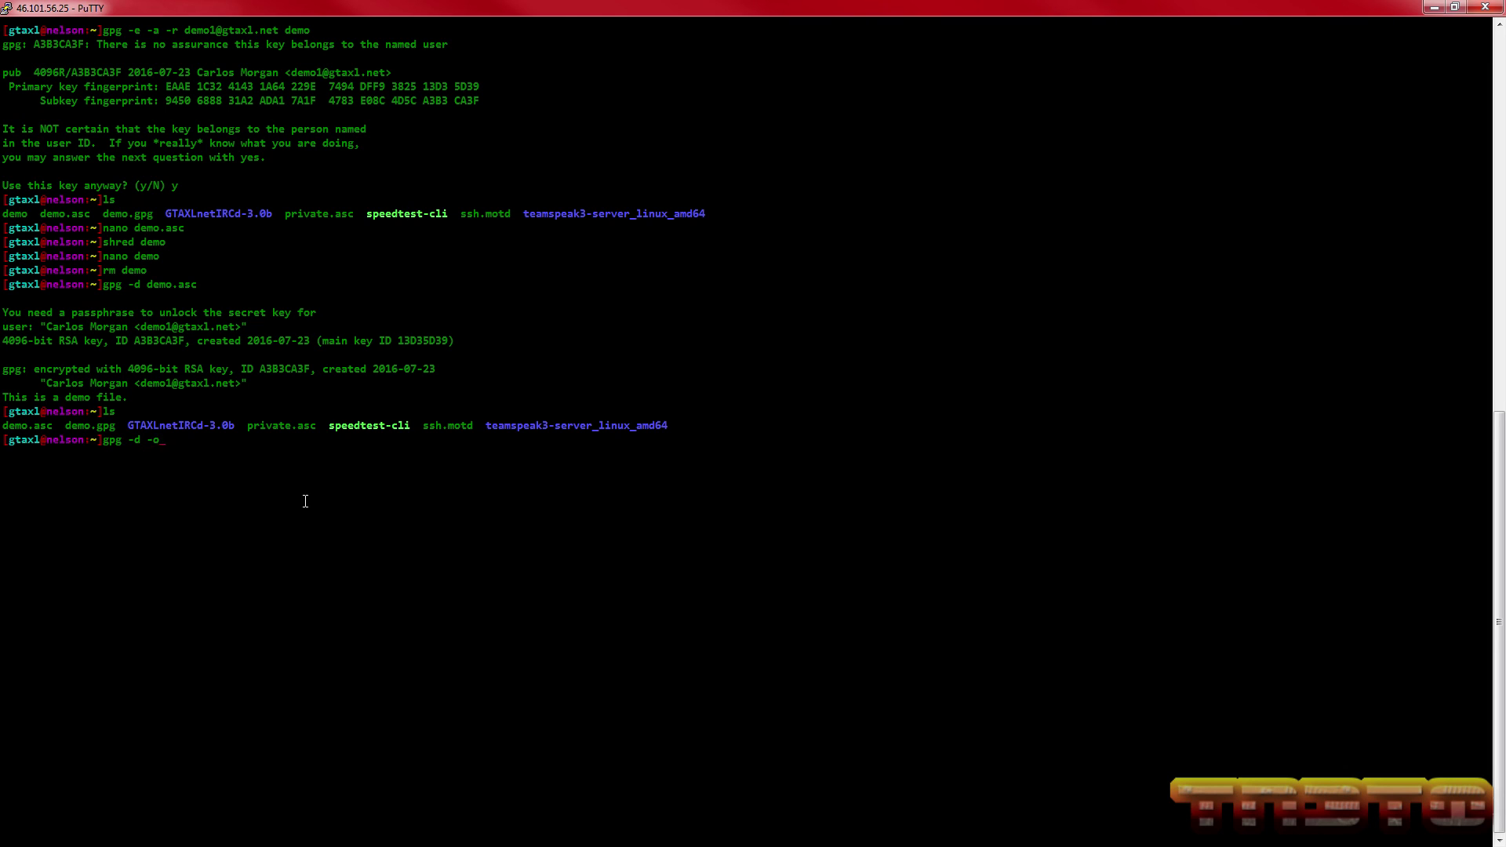
text( unencrypted demo)
key(Return)
key(Up)
text(.asc)
key(Return)
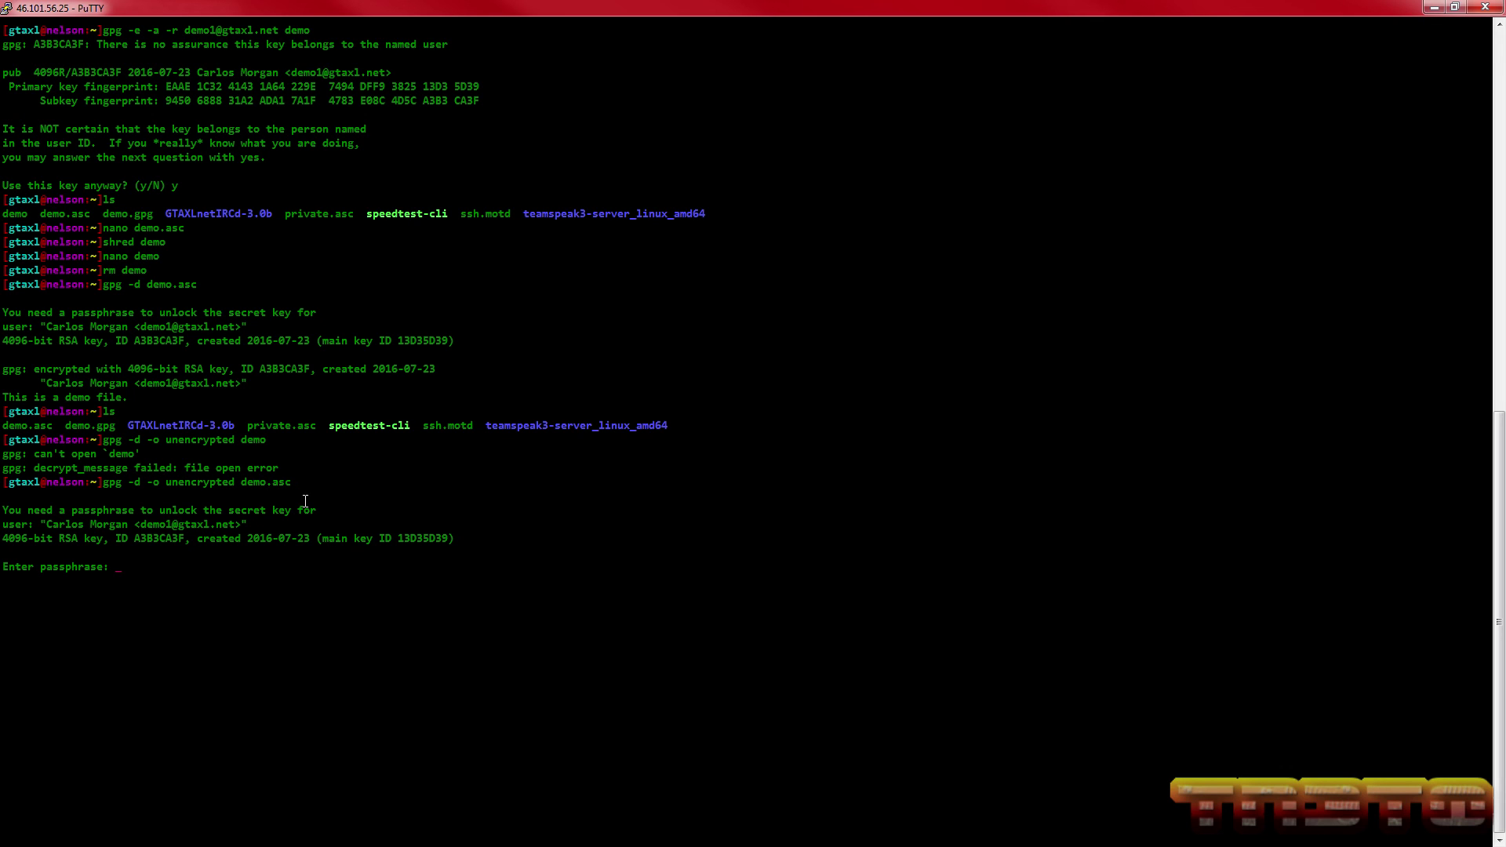
key(Return)
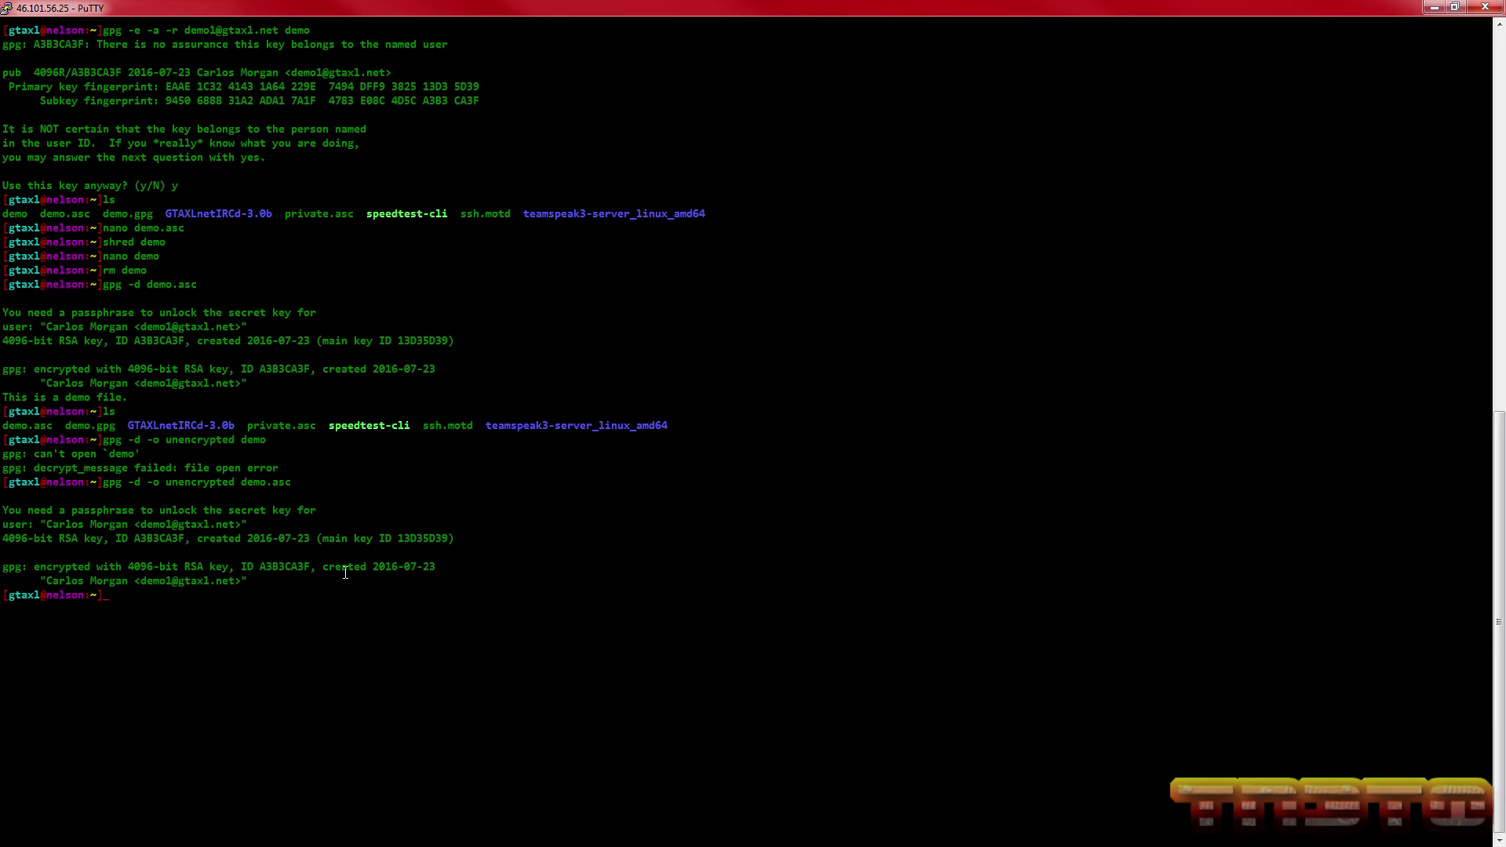
Step: Confirm unencrypted exists with ls and that cat shows "This is a demo file."
text(ls)
key(Return)
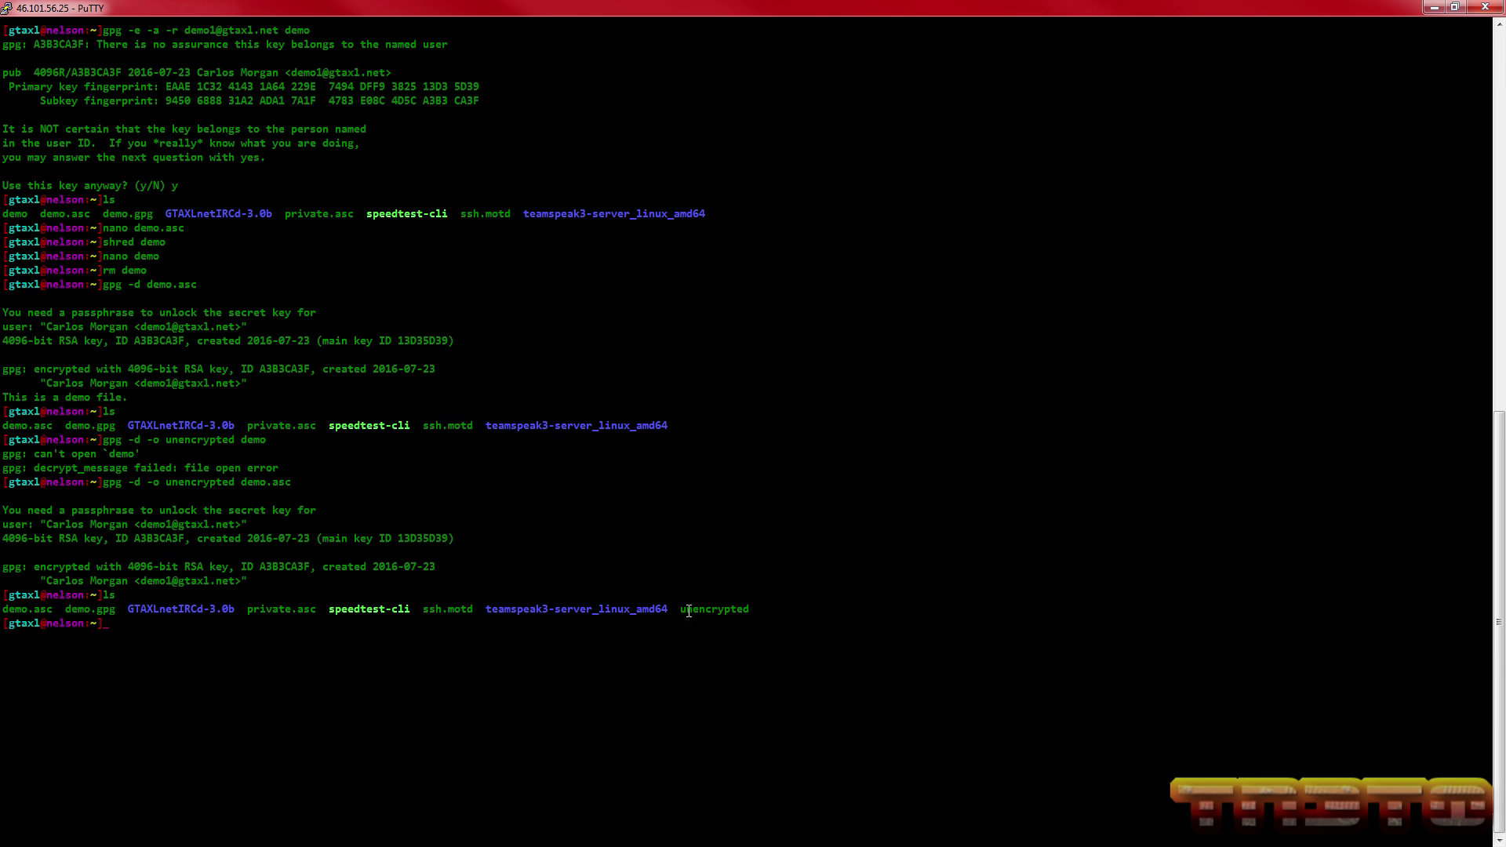
text(cat unencrypted)
key(Return)
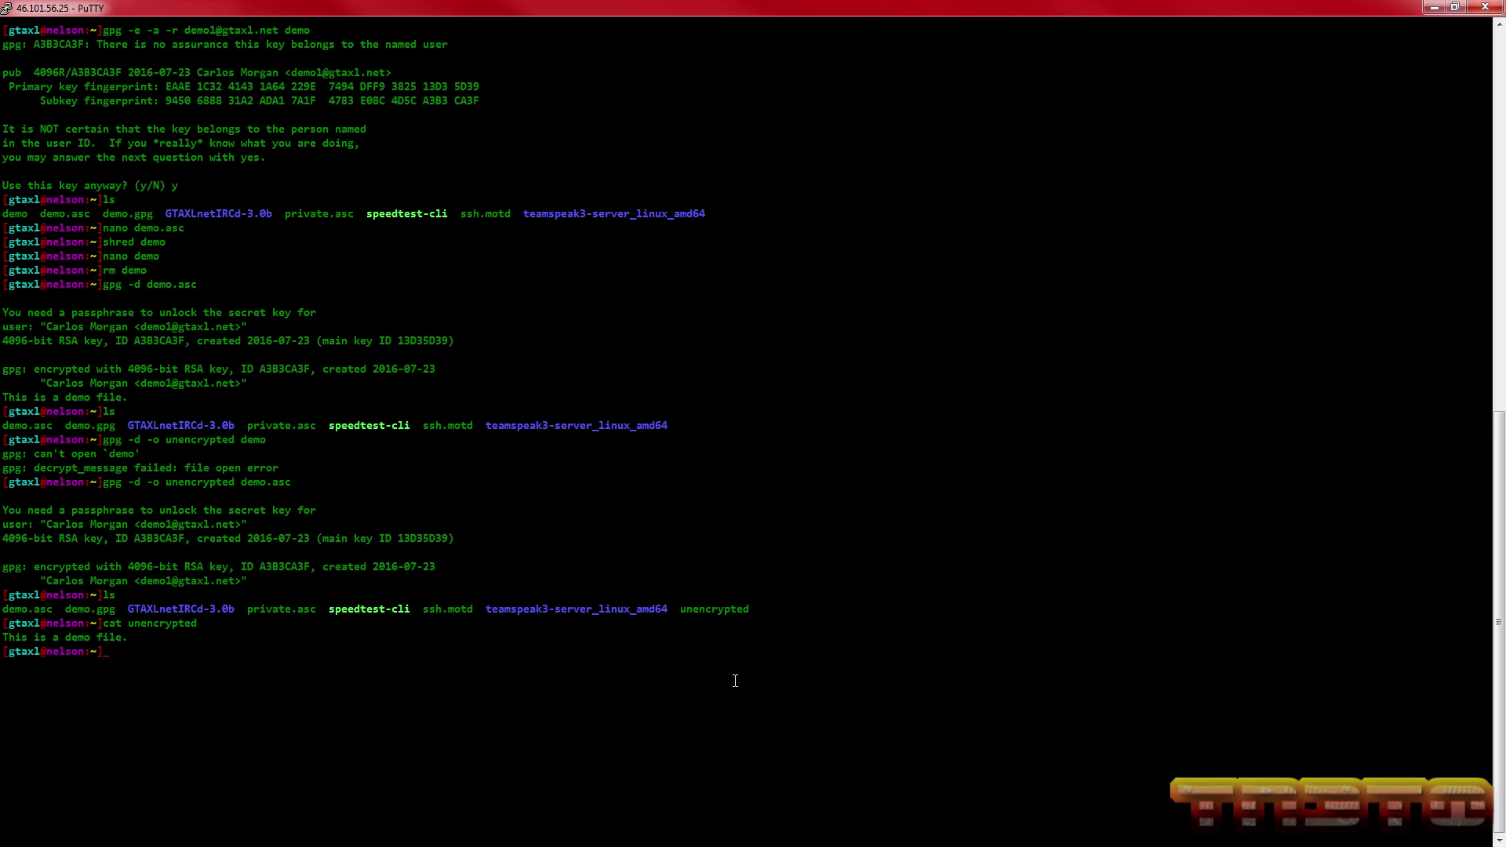
Step: Point out the -o option and demo.asc in the command, then clear the terminal
drag(148, 442, 233, 442)
click(160, 440)
click(168, 441)
click(291, 652)
drag(240, 482, 291, 483)
click(369, 780)
text(lear)
key(Return)
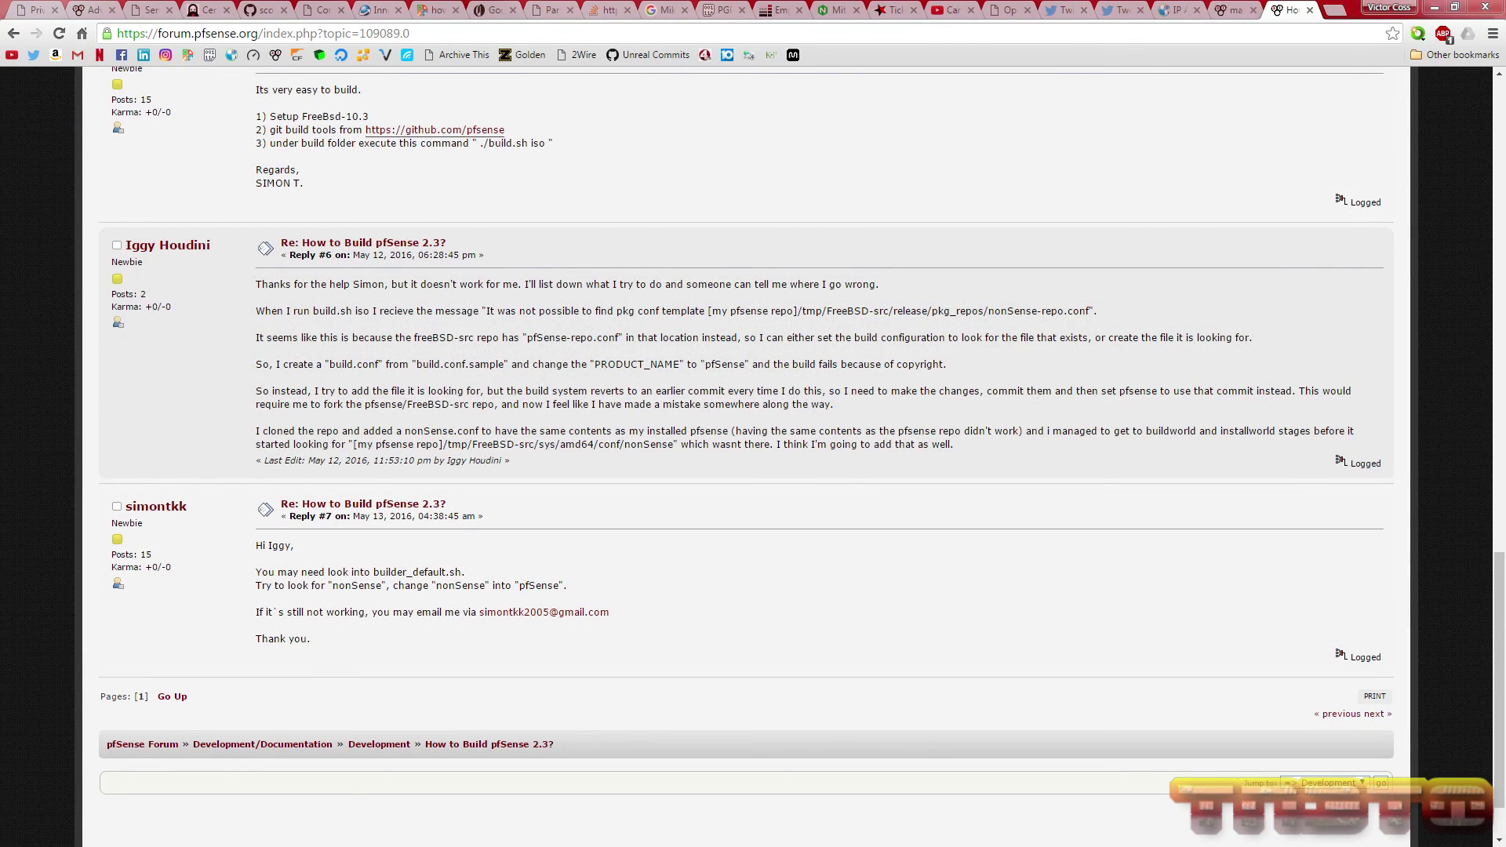
Step: Load pgp.mit.edu in a new tab and search for the recipient's name
click(1334, 9)
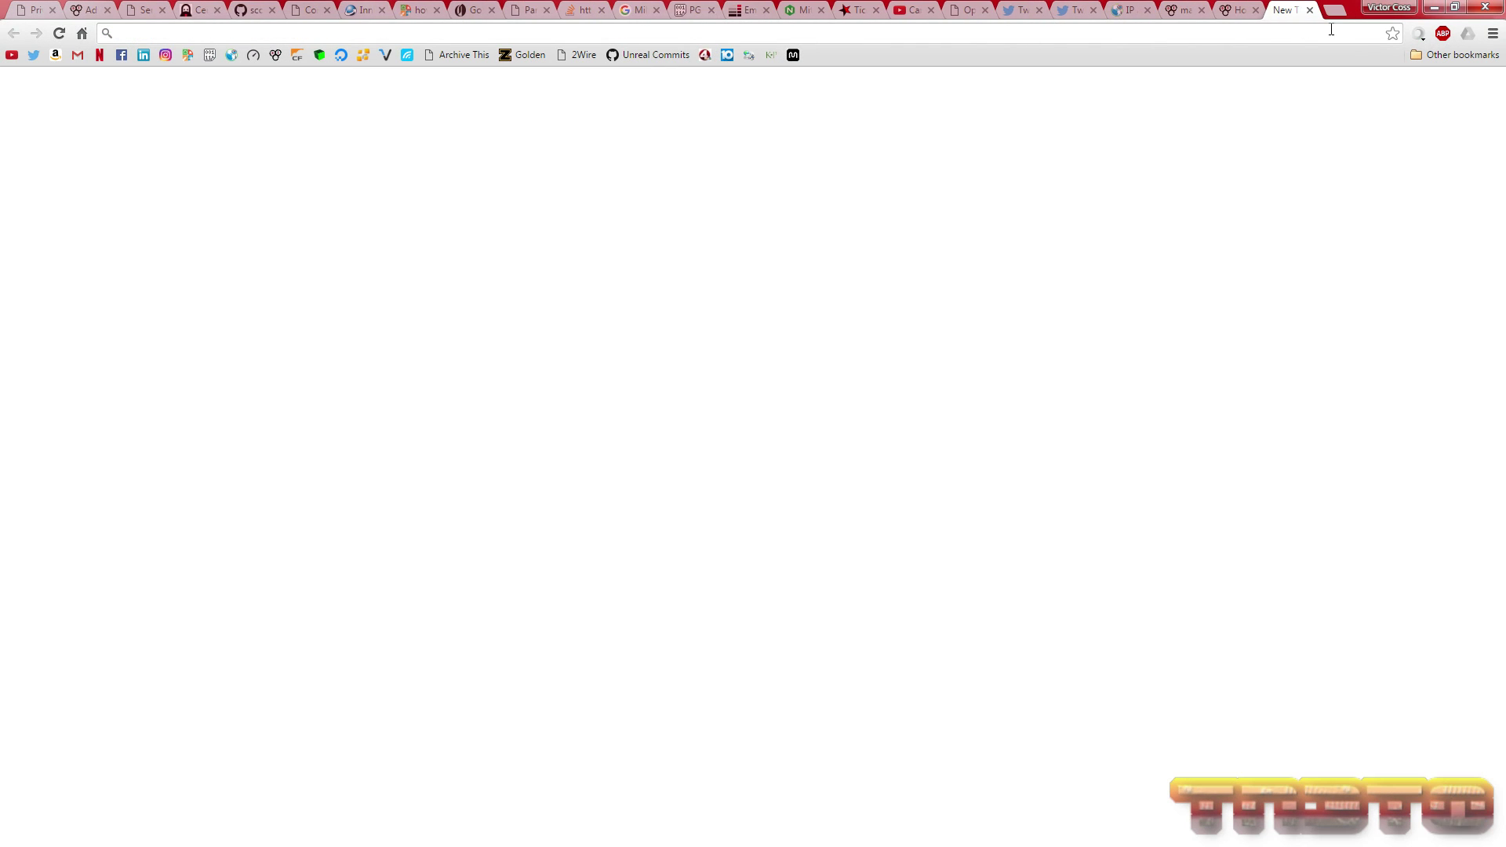
text(pgp.mit.edu)
key(Return)
click(157, 209)
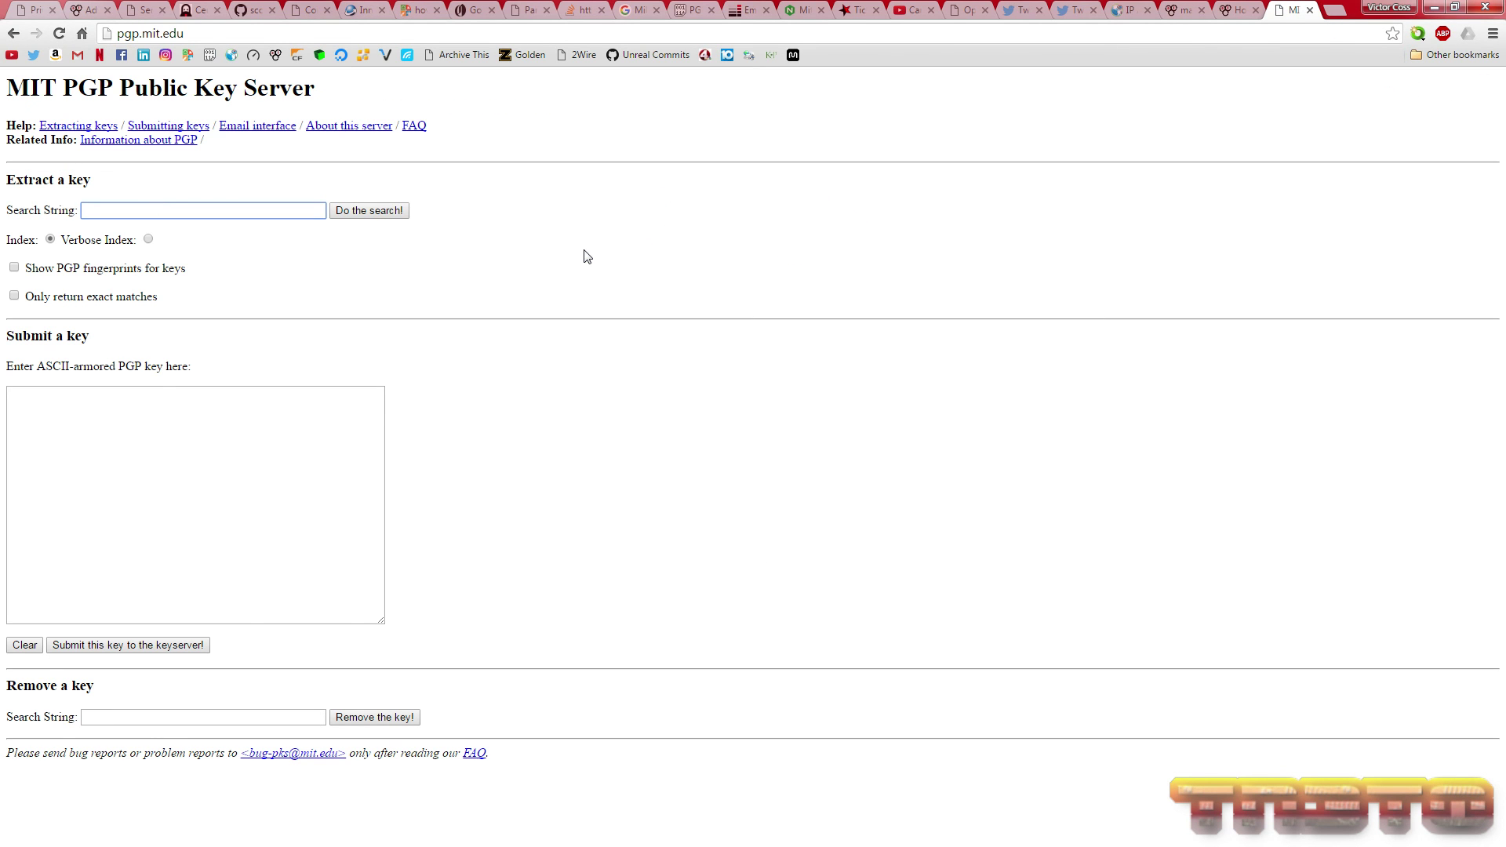
key(Return)
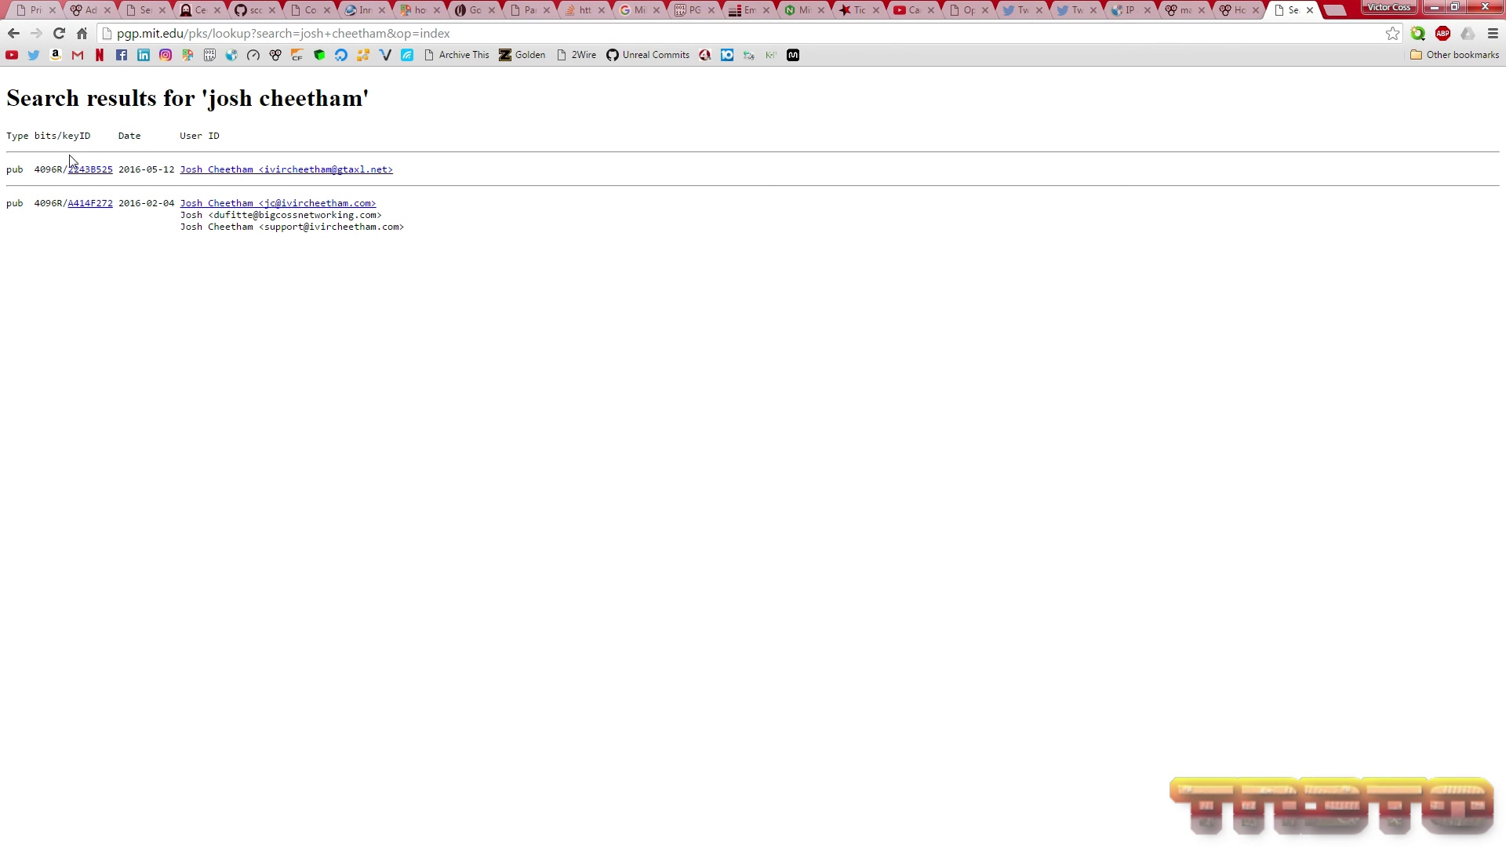
Step: Open the matching key's public key block, copy it, and minimize the browser
click(78, 170)
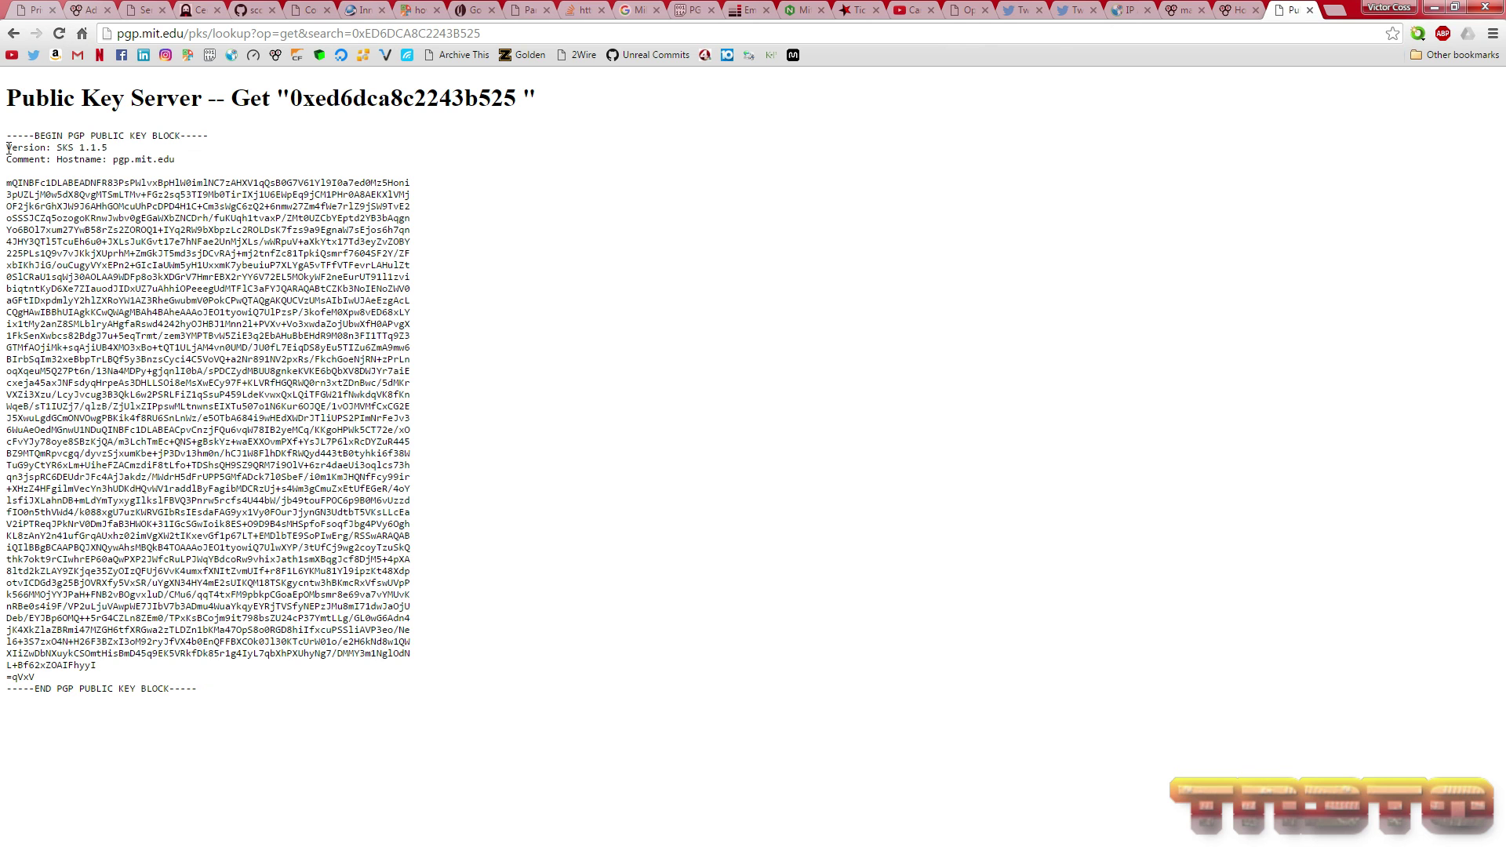
drag(6, 135, 444, 682)
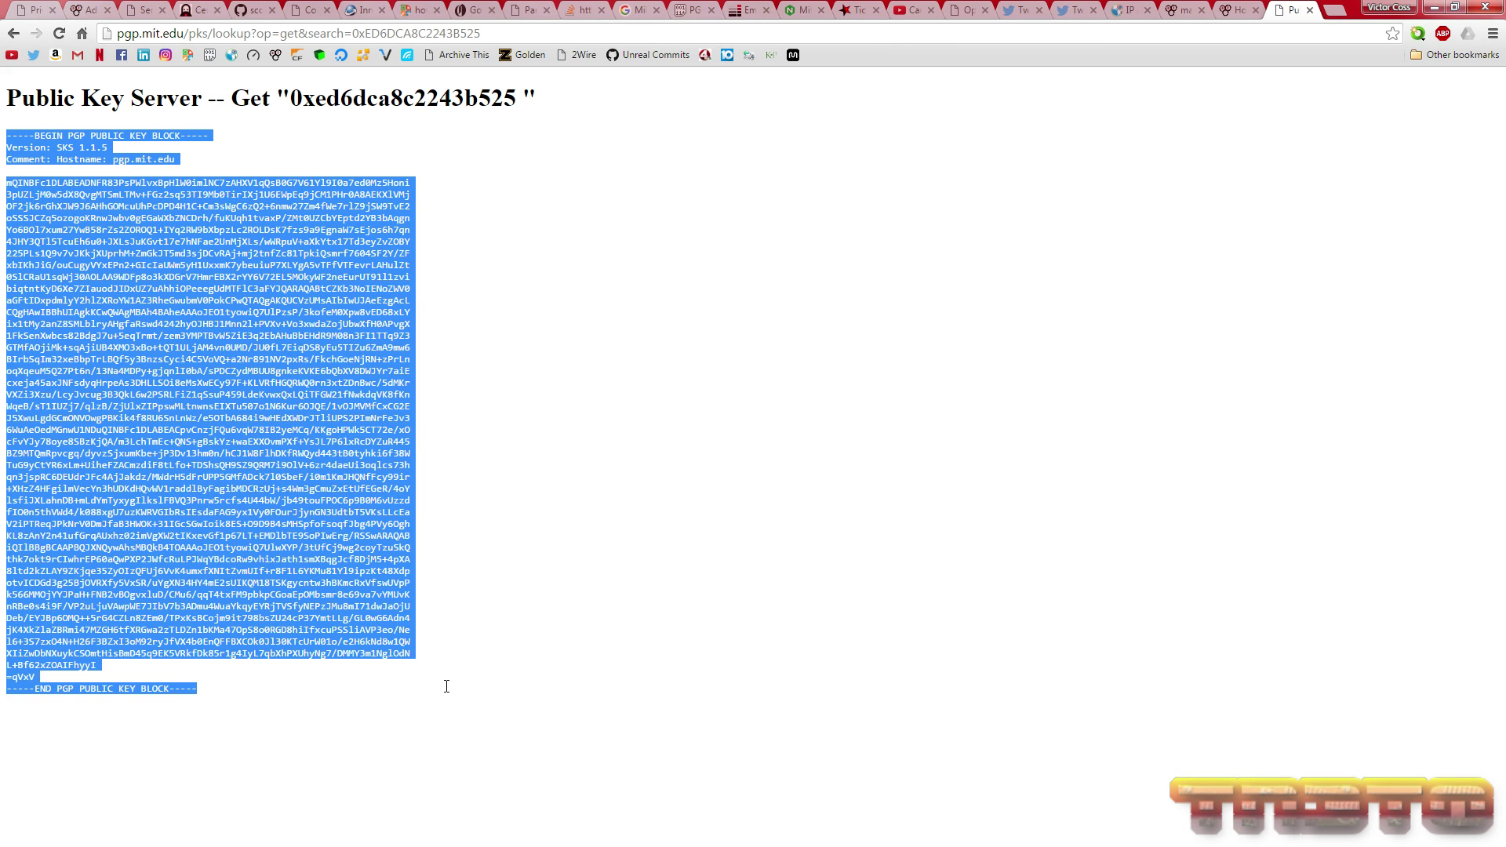
right_click(203, 256)
click(473, 266)
click(1433, 7)
Step: Paste the copied key block into a new file public.asc in nano and save it
text(nano public.as)
key(Return)
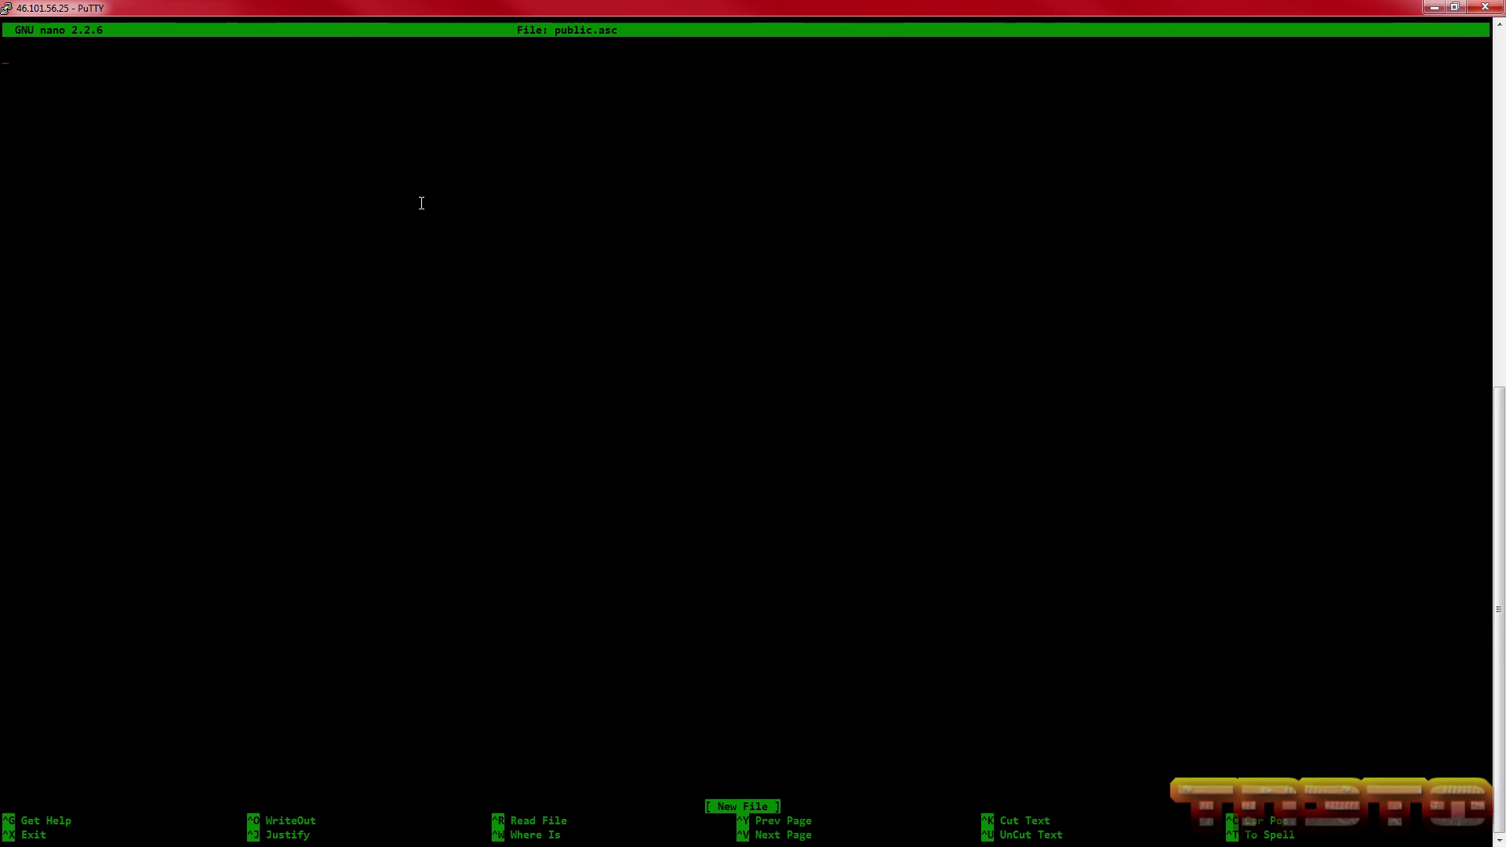
right_click(421, 203)
key(ctrl+x)
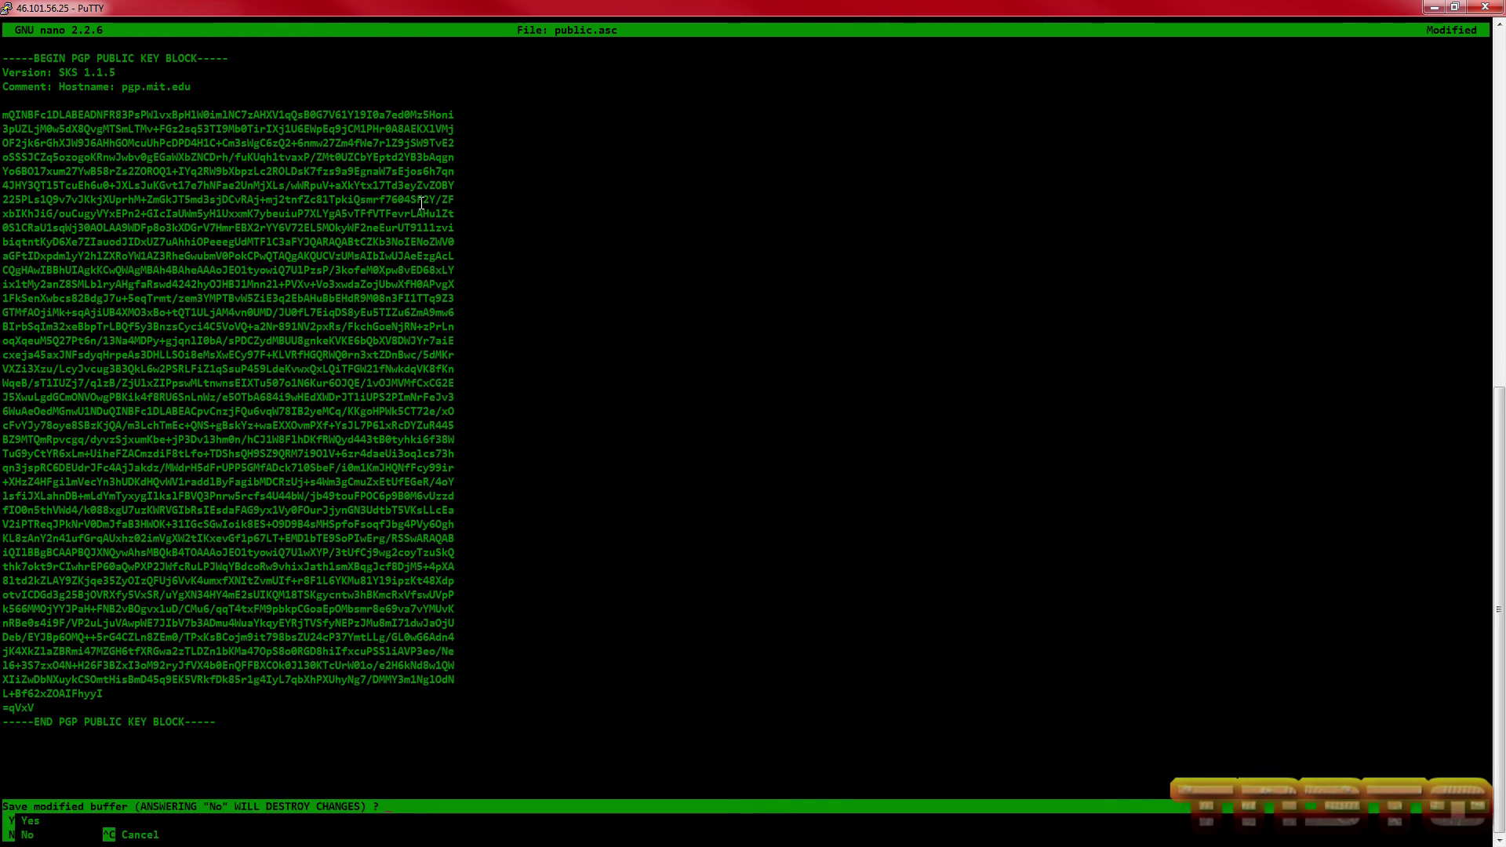
key(y)
key(Return)
Step: Import public.asc with gpg --import and list the keyring with gpg --list-keys
text(gpg )
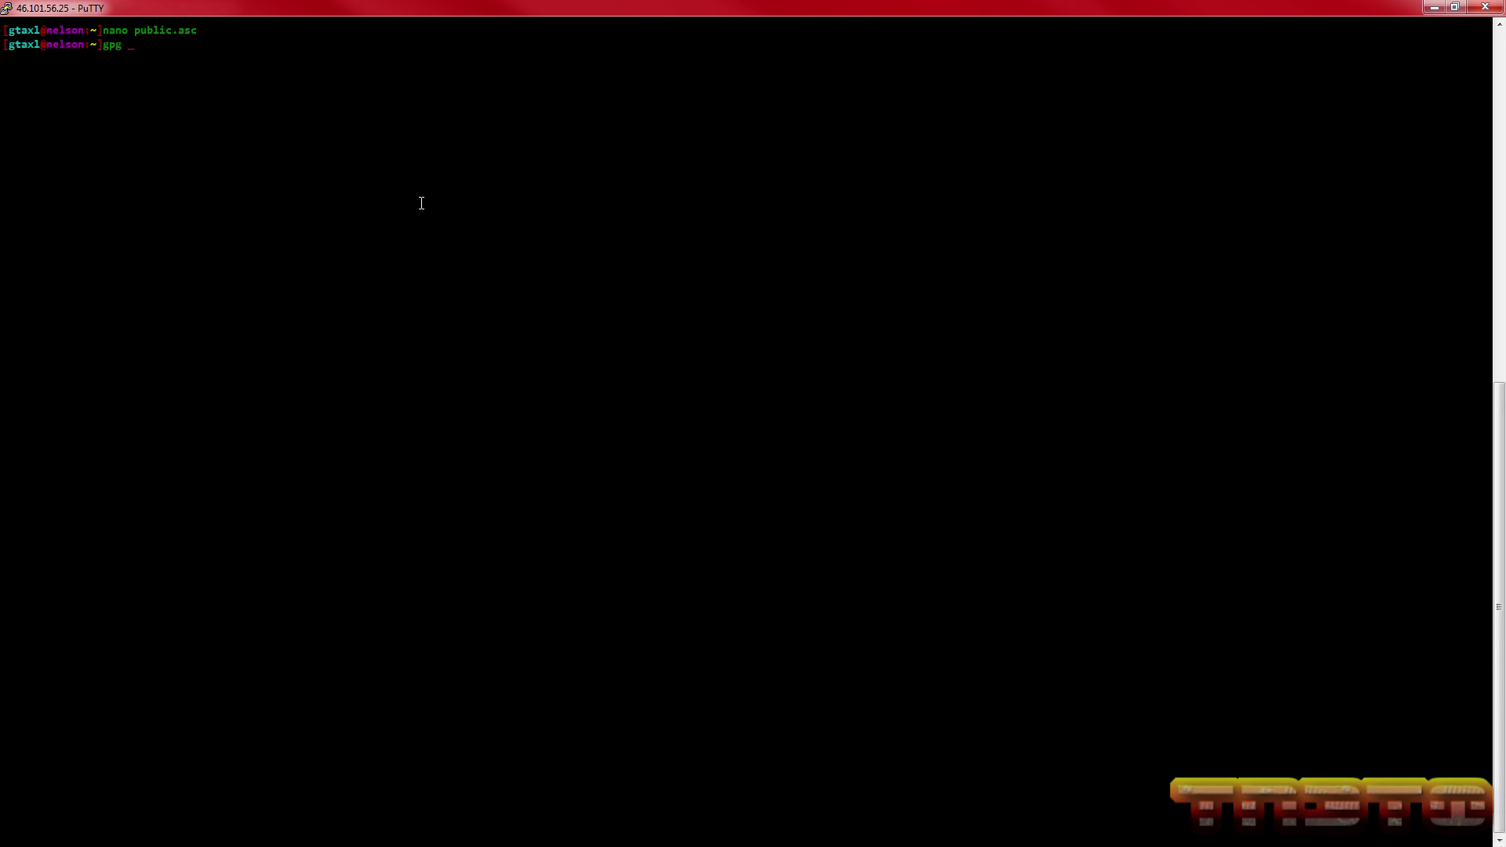
text(--import public.asc)
key(Return)
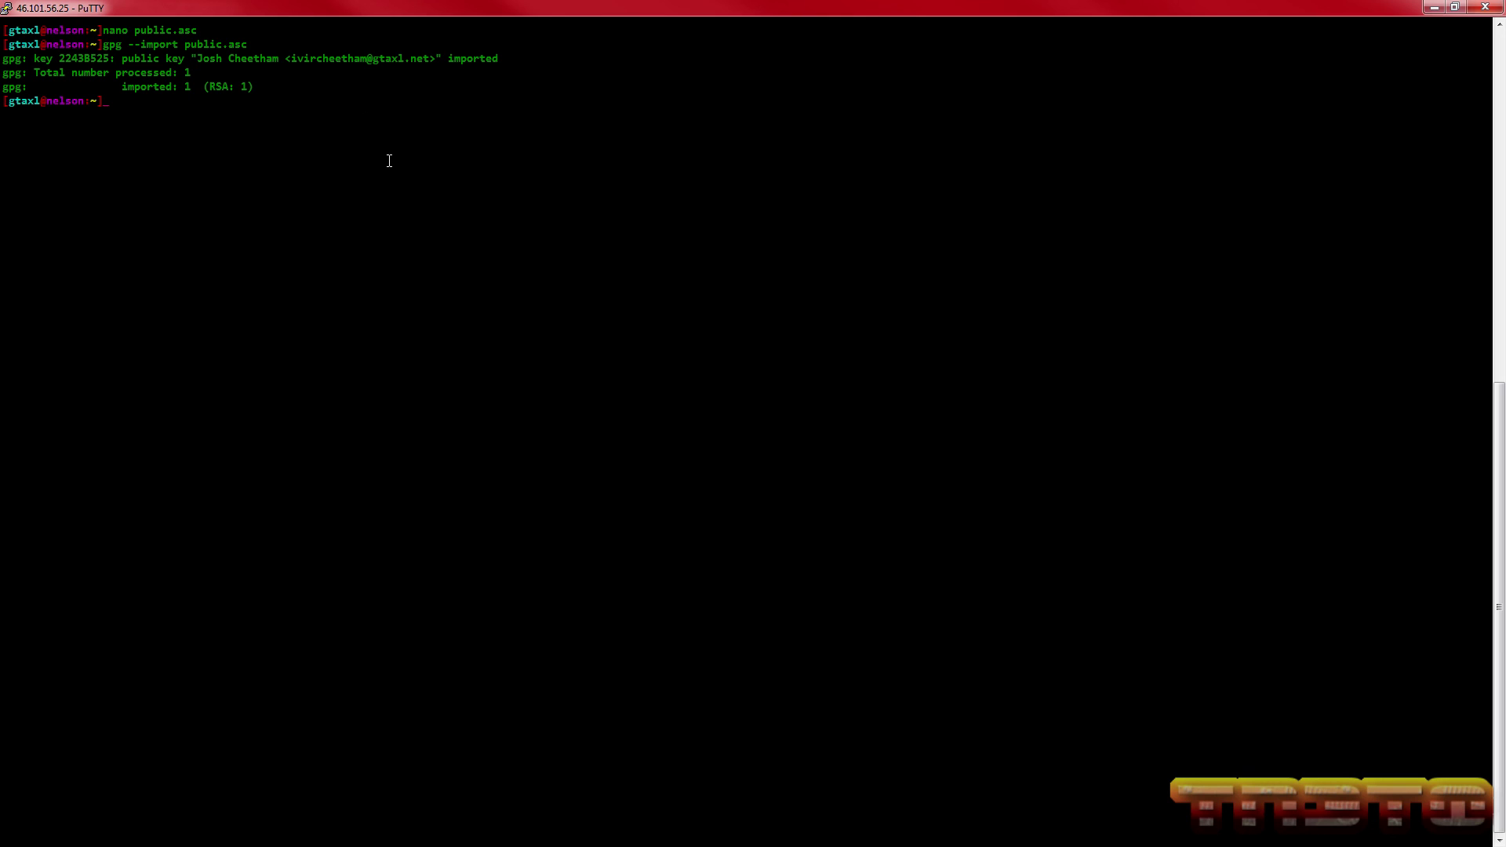
text(gpg --list-keys)
key(Return)
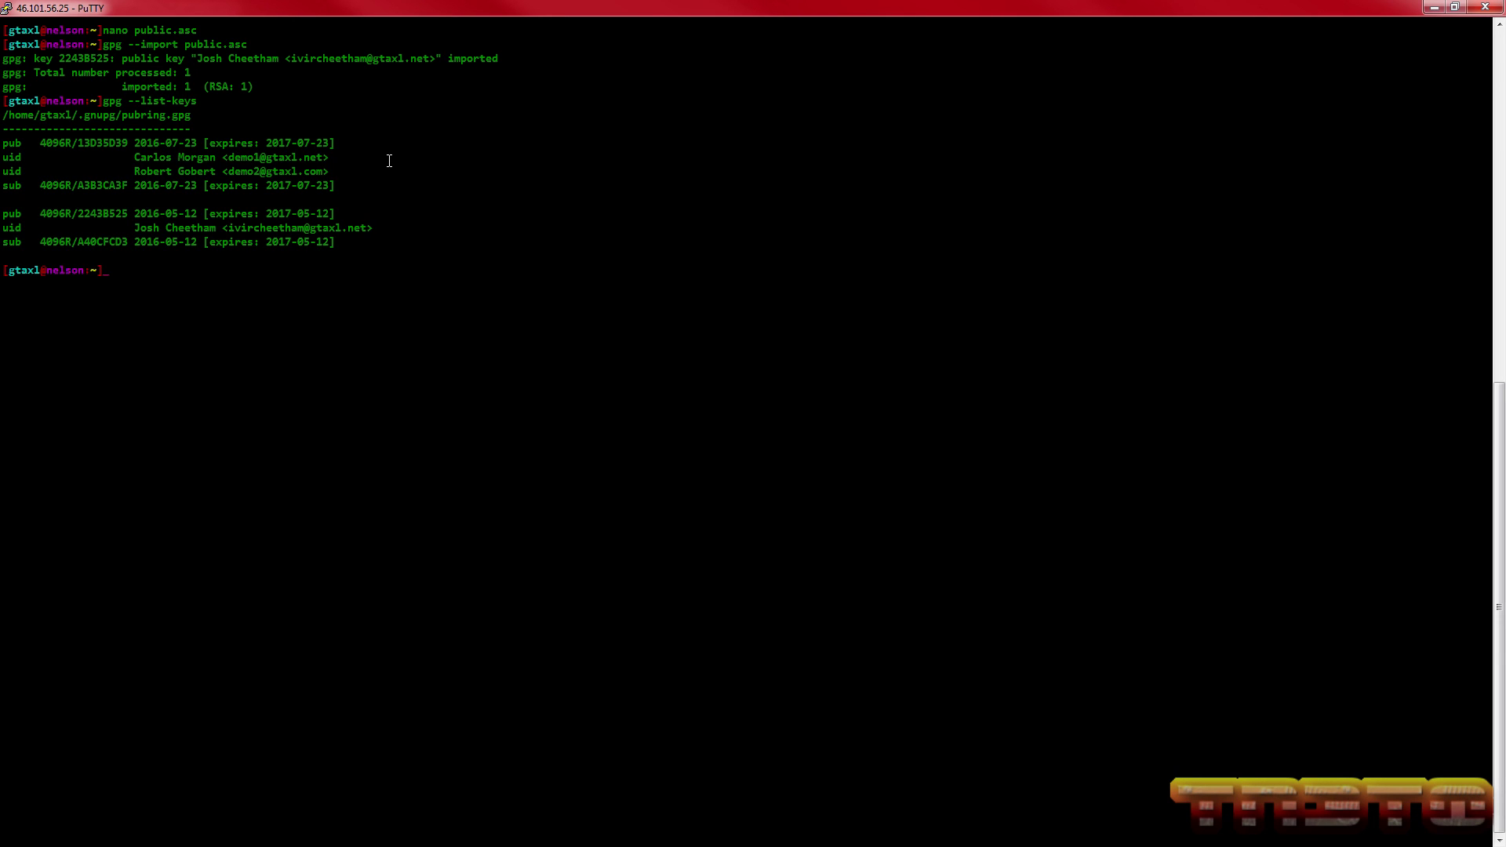
Step: Build a 'gpg -e -r' command using the new key's pasted e-mail address and target file 'unencrypted'
double_click(8, 216)
drag(134, 227, 381, 229)
click(393, 317)
text(gpg -e -r)
drag(229, 228, 367, 228)
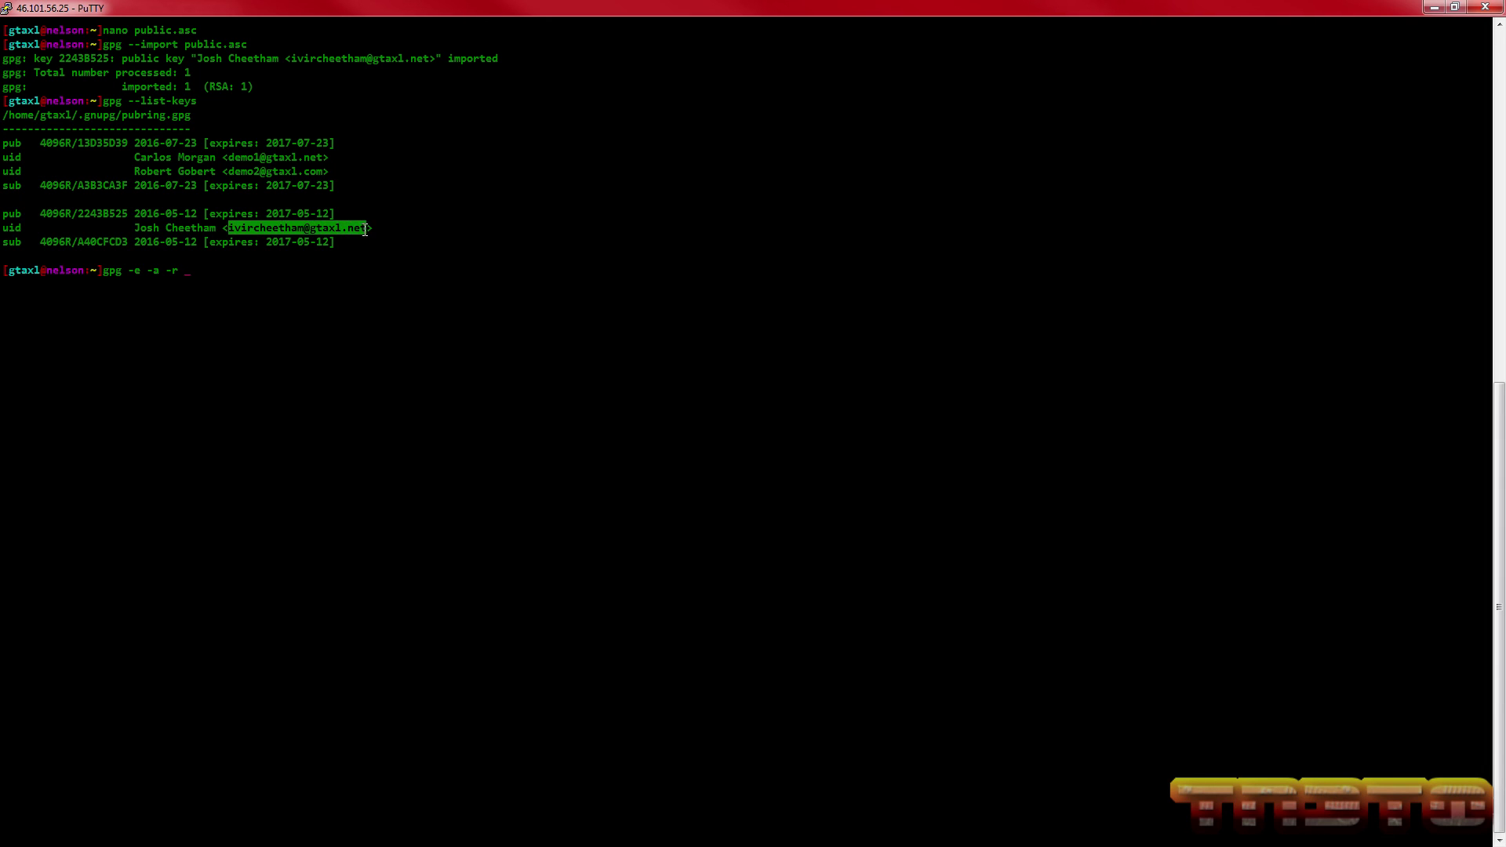
click(335, 293)
right_click(335, 293)
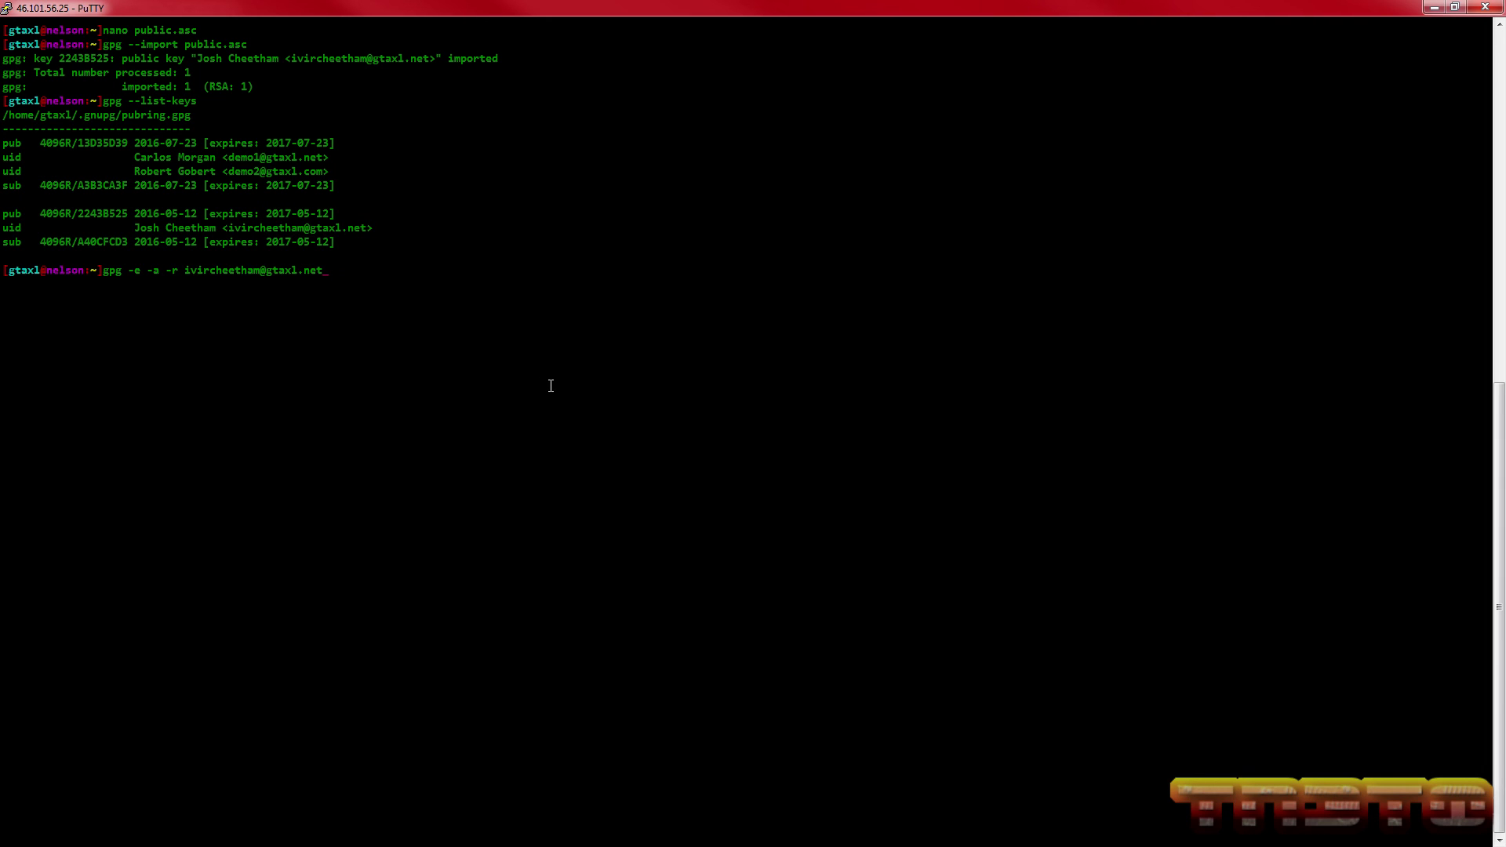
text(unencrypted)
Step: Run the encryption, accept the untrusted key with 'y', and list files to confirm unencrypted.asc
key(Return)
text(y)
key(Return)
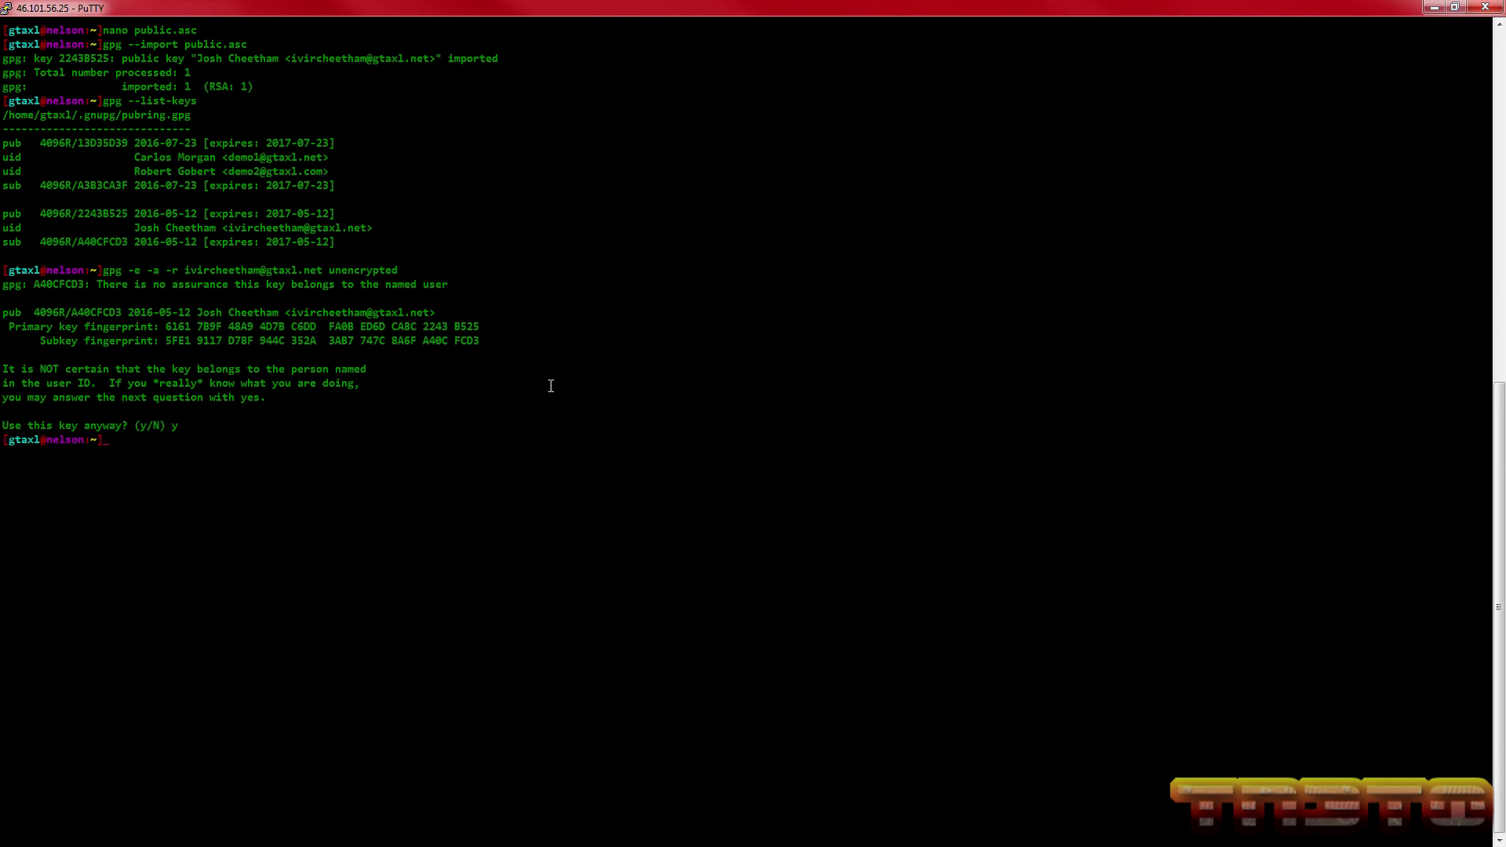
text(ls)
key(Return)
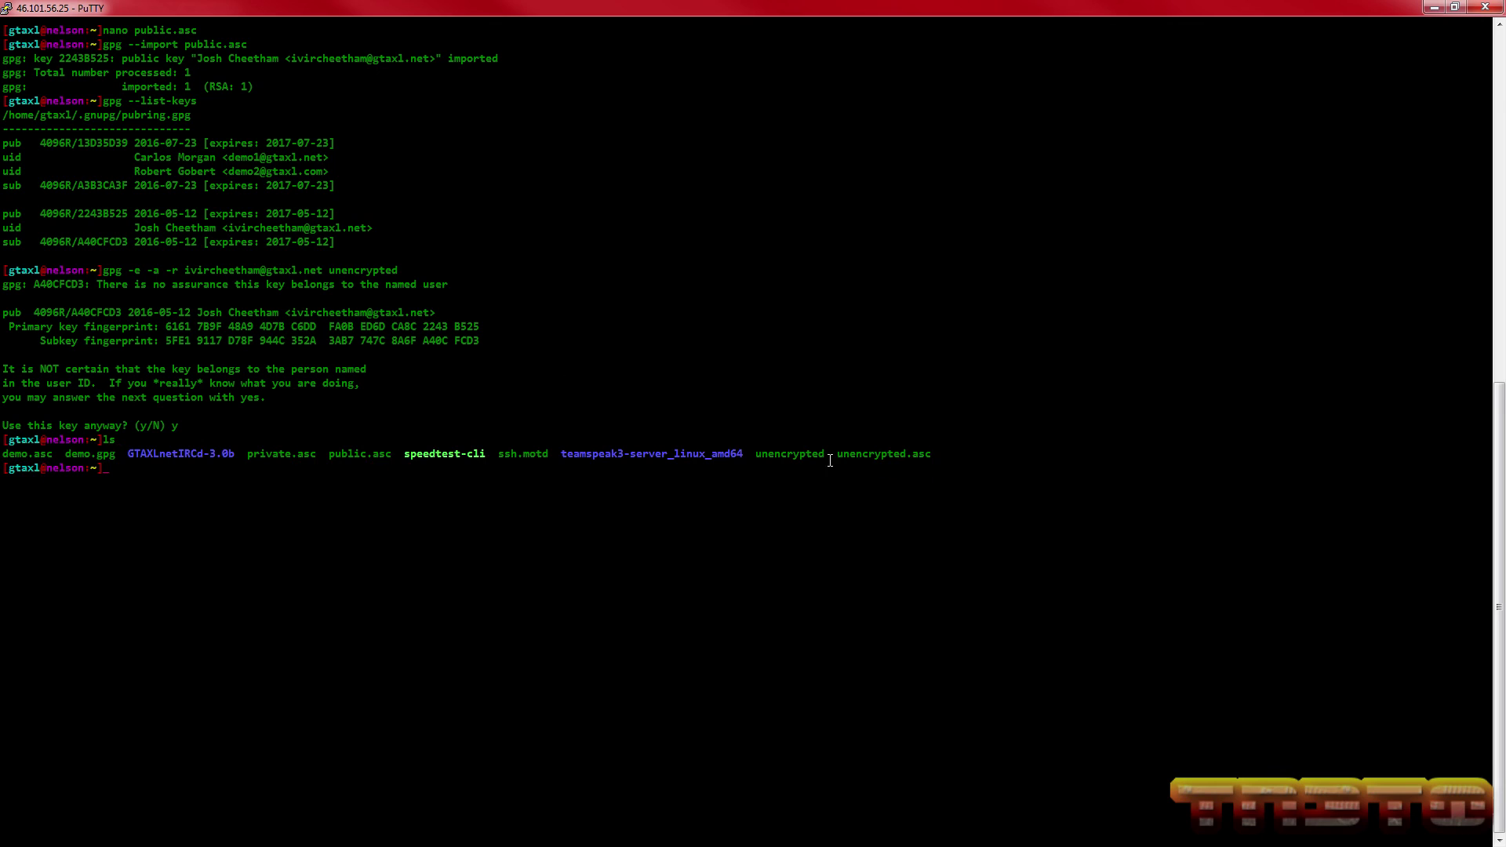
drag(836, 453, 930, 455)
click(966, 566)
text(nano unencrypted.asc)
key(Return)
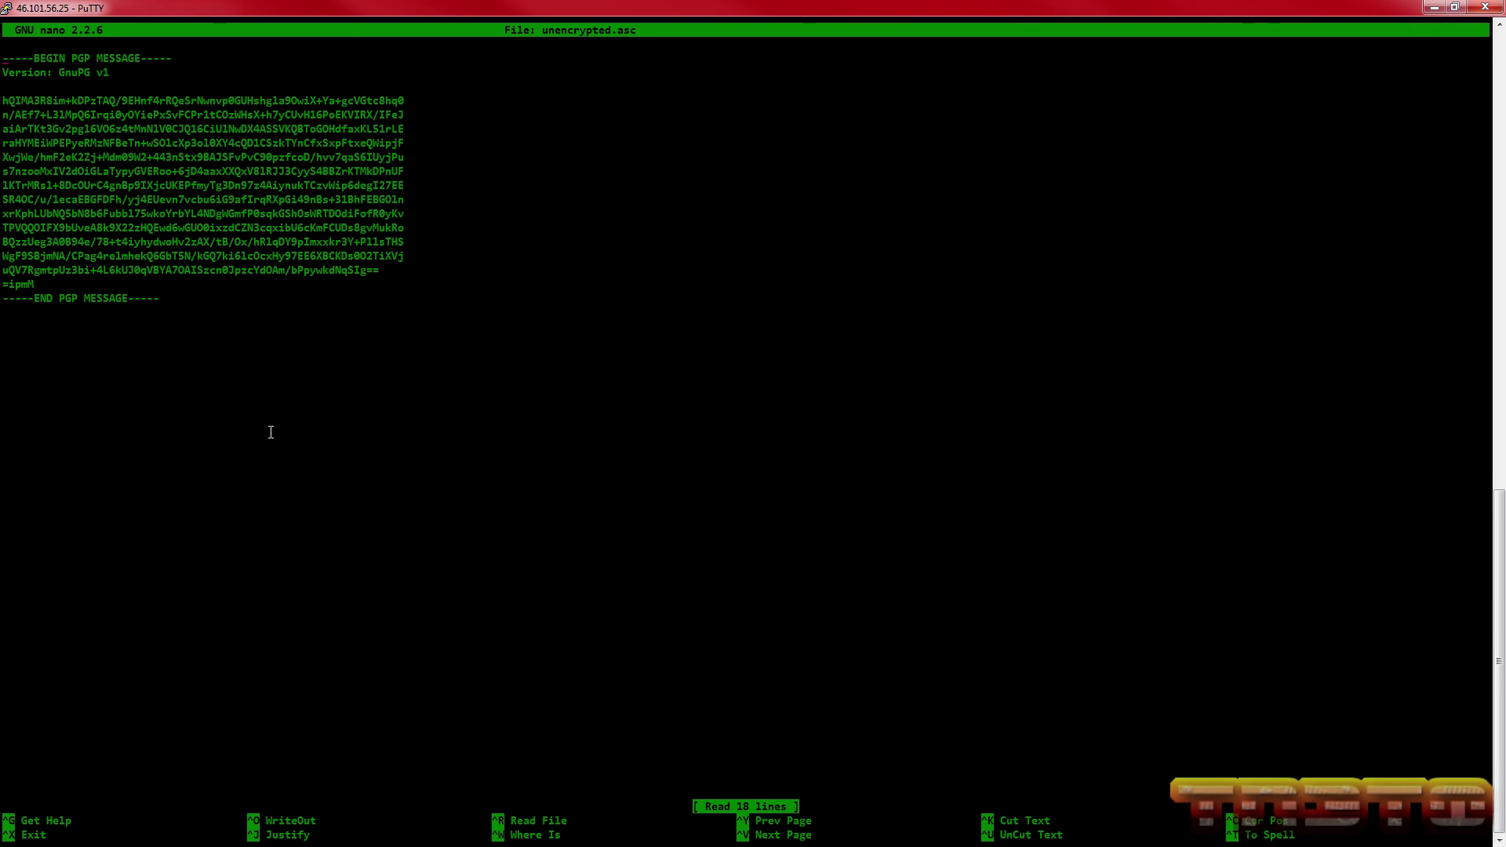
key(ctrl+x)
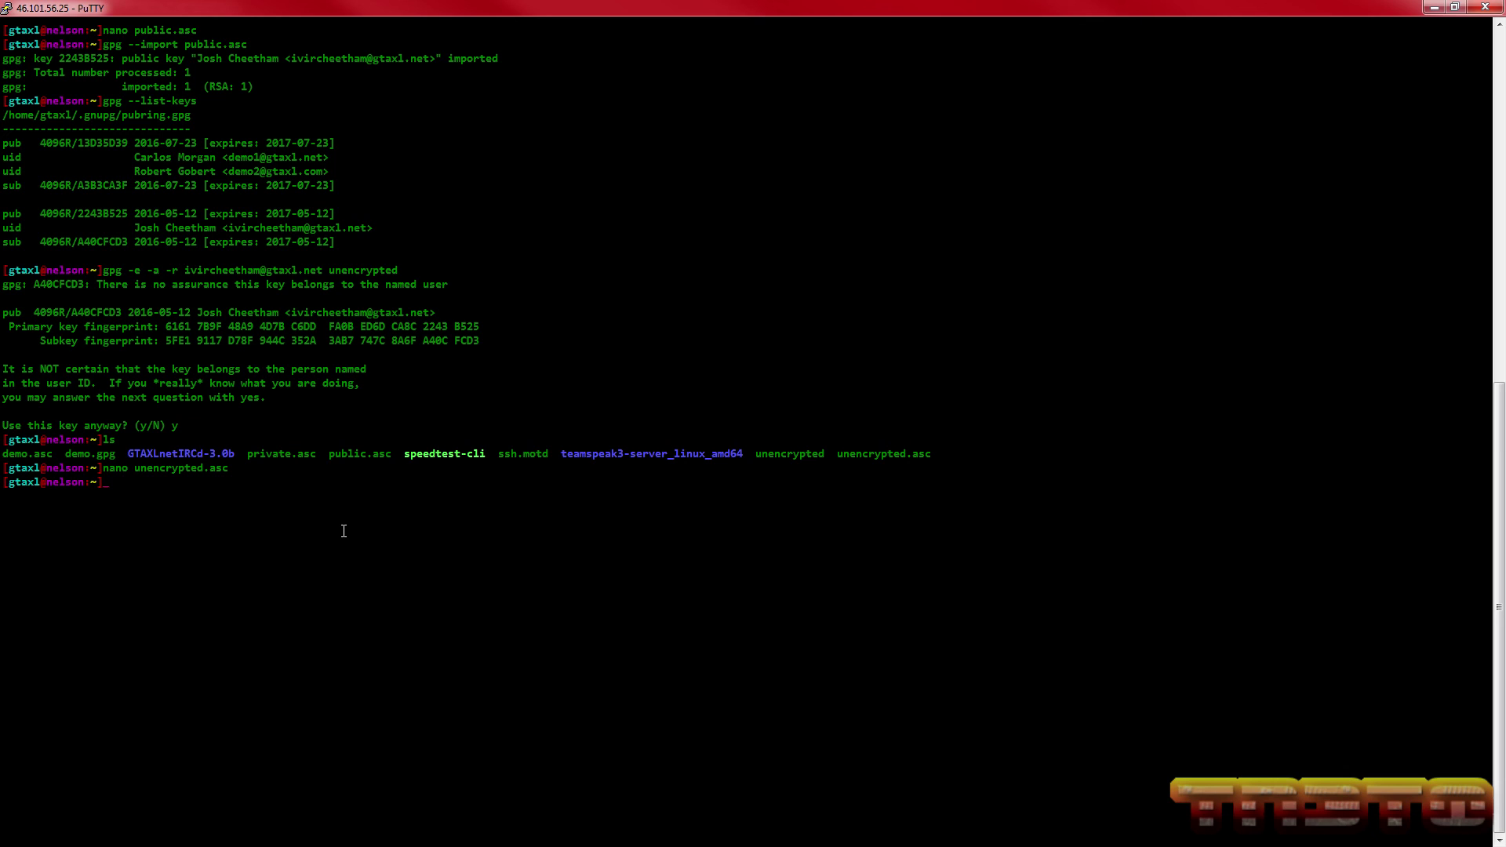
drag(846, 448, 934, 455)
click(887, 524)
drag(837, 453, 932, 454)
click(908, 494)
drag(138, 230, 394, 237)
click(589, 576)
drag(837, 453, 932, 455)
click(842, 539)
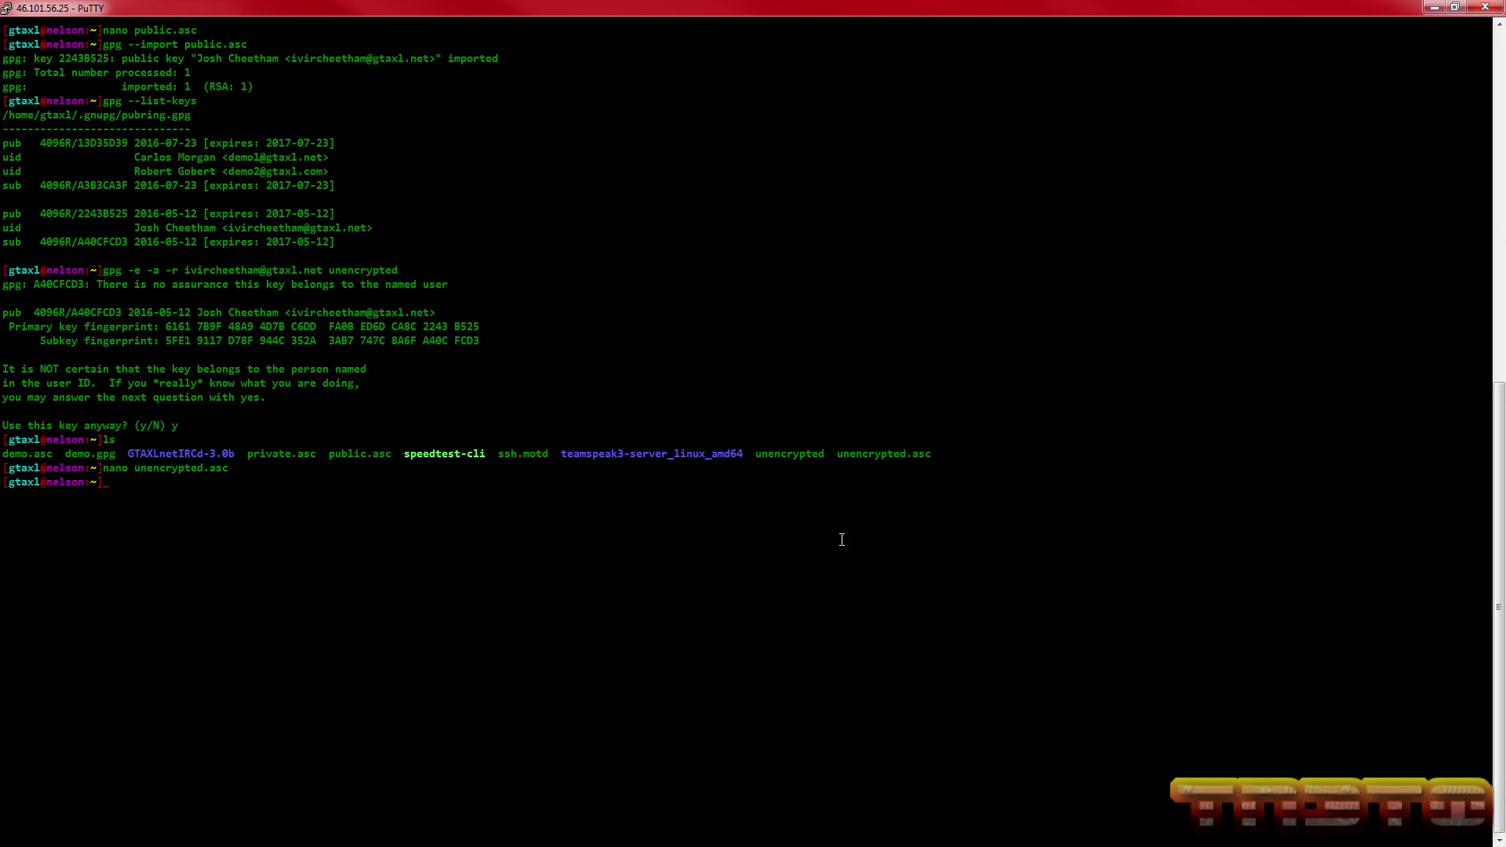